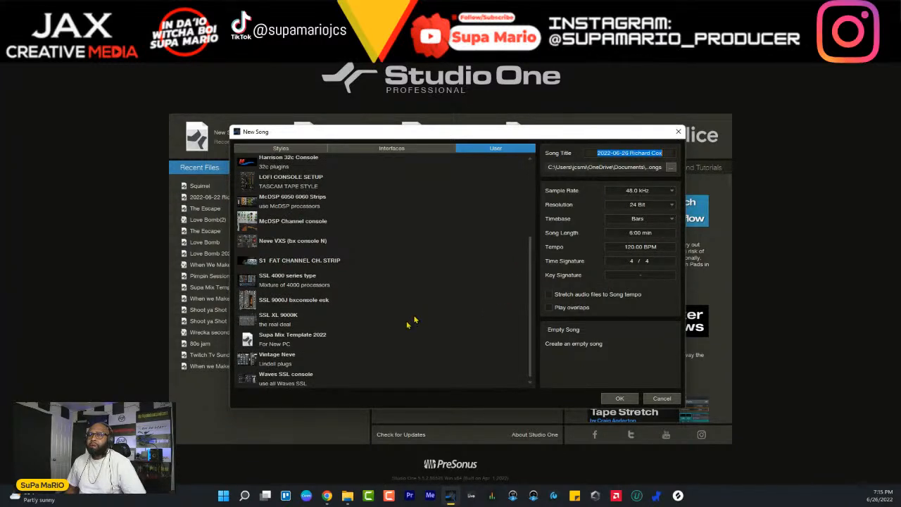
- Browse the user song templates and select the SSL XL 9000K template for the new song
{"action": "scroll", "coordinate": [310, 267], "scroll_direction": "up", "scroll_amount": 2}
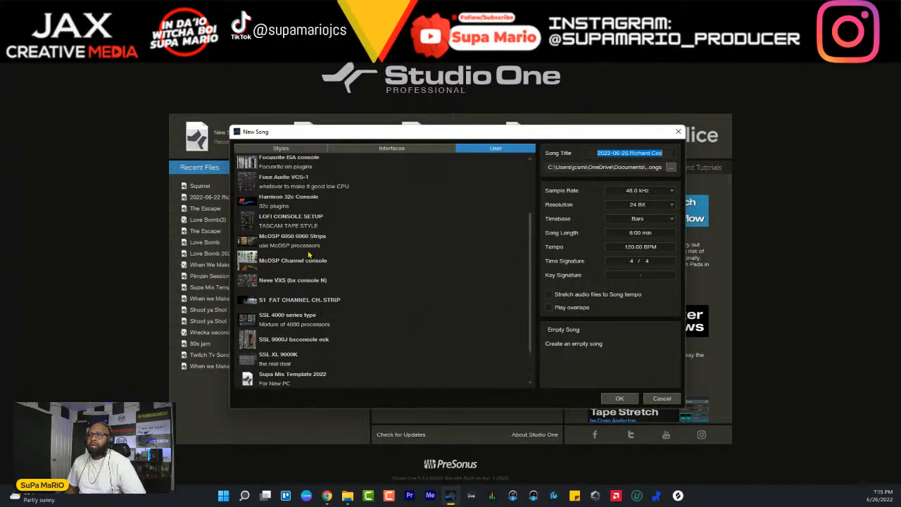
{"action": "scroll", "coordinate": [306, 190], "scroll_direction": "up", "scroll_amount": 4}
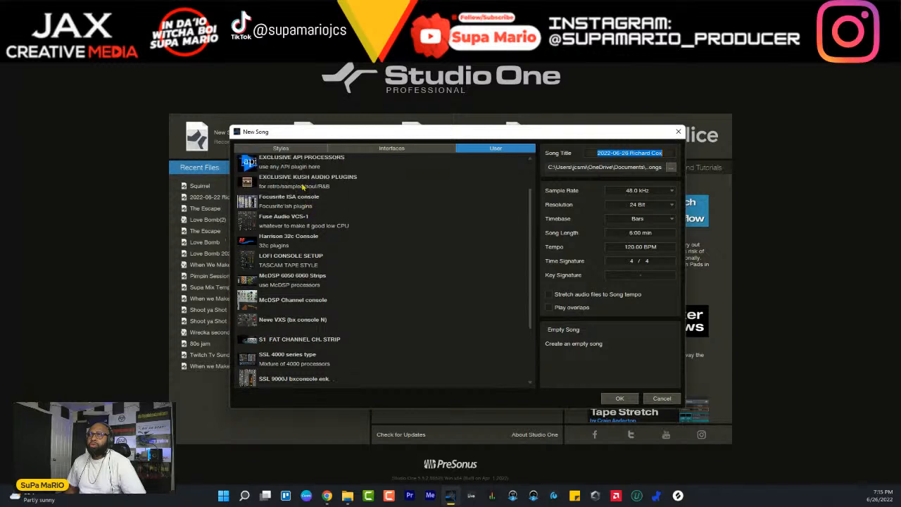
{"action": "scroll", "coordinate": [304, 282], "scroll_direction": "down", "scroll_amount": 6}
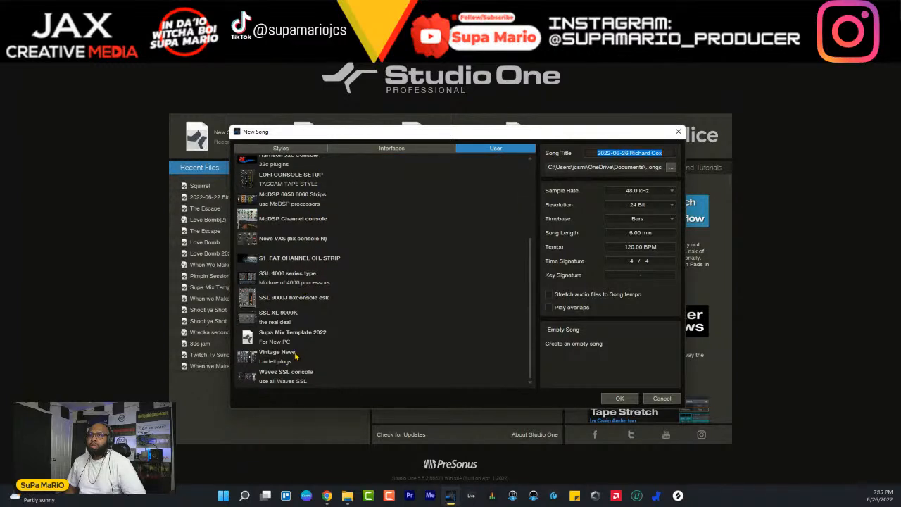
{"action": "left_click", "coordinate": [288, 319]}
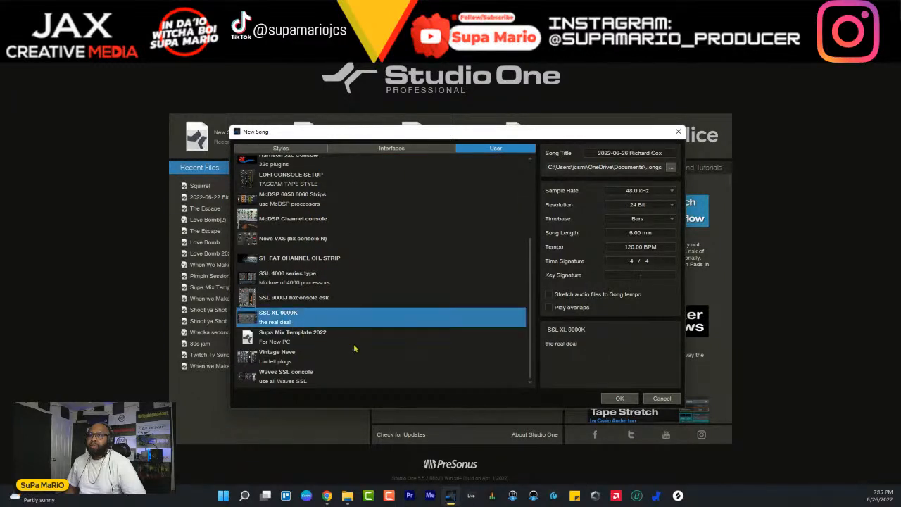
- Title the new song "Summer Night Dreamz"
{"action": "left_click", "coordinate": [641, 152]}
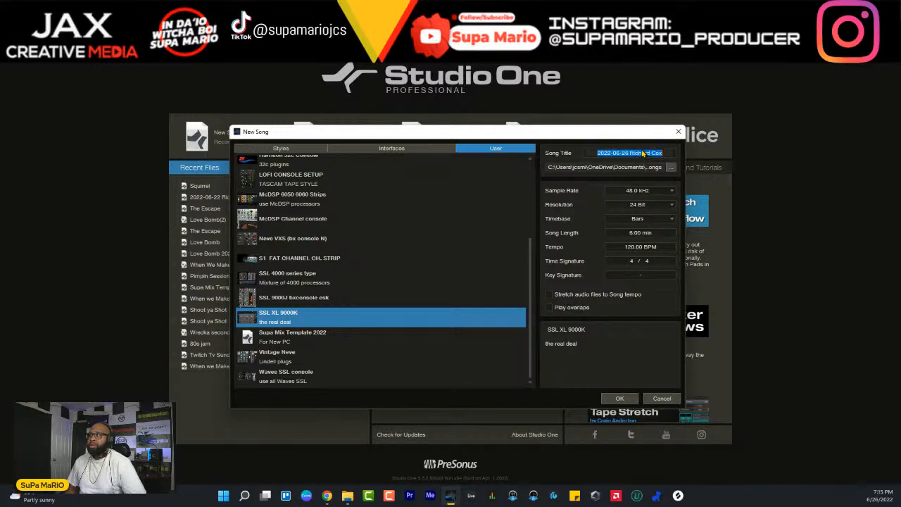
{"action": "type", "text": "Su"}
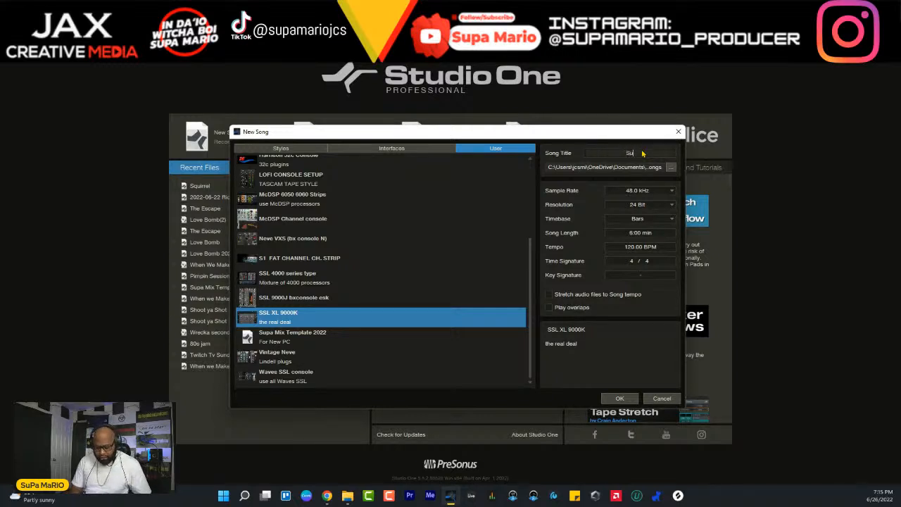
{"action": "type", "text": "mmer Night"}
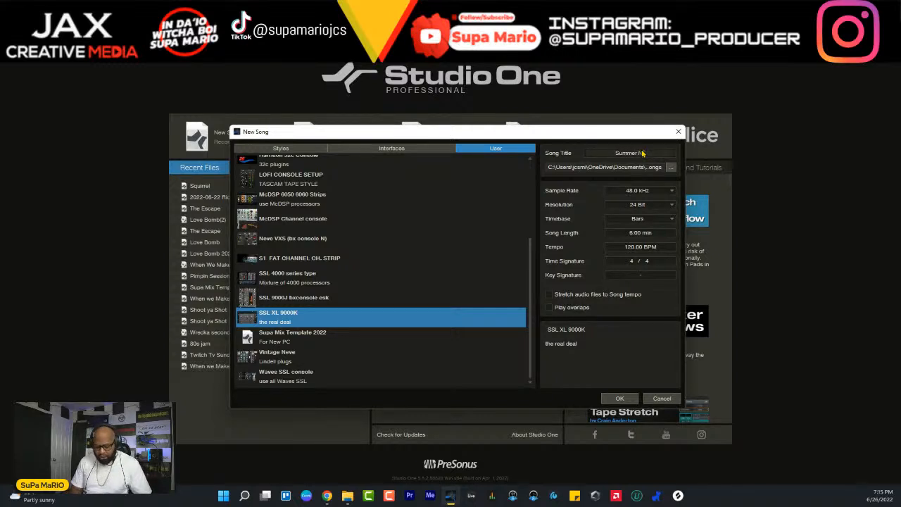
{"action": "type", "text": " Dreams"}
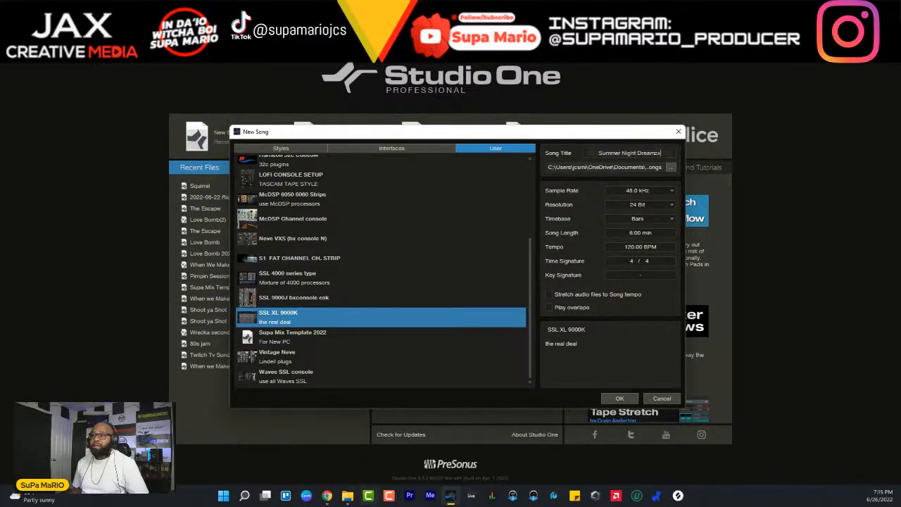
{"action": "mouse_move", "coordinate": [347, 495]}
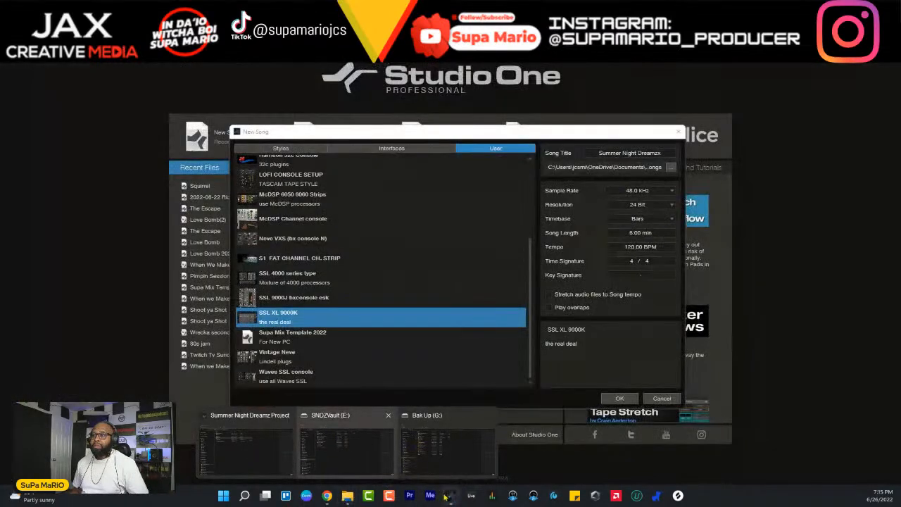
{"action": "left_click", "coordinate": [665, 159]}
{"action": "left_click", "coordinate": [661, 152]}
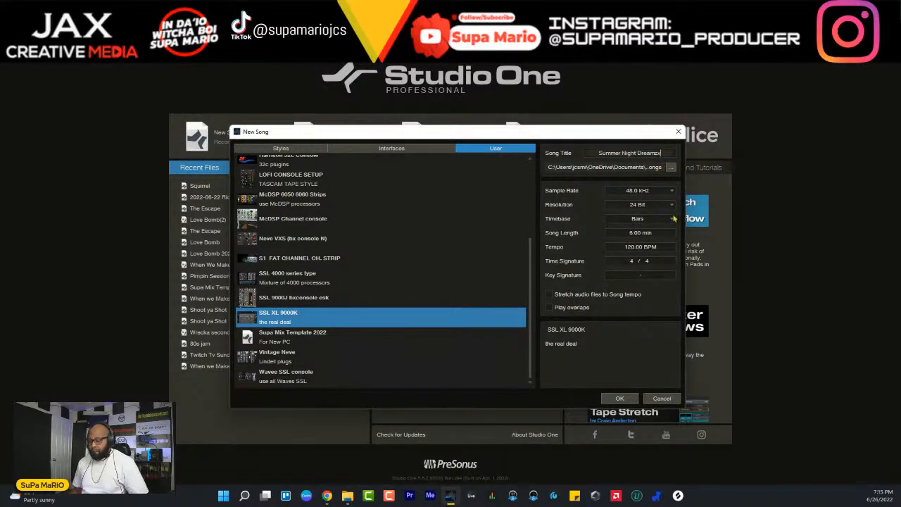
{"action": "key", "text": "BackSpace"}
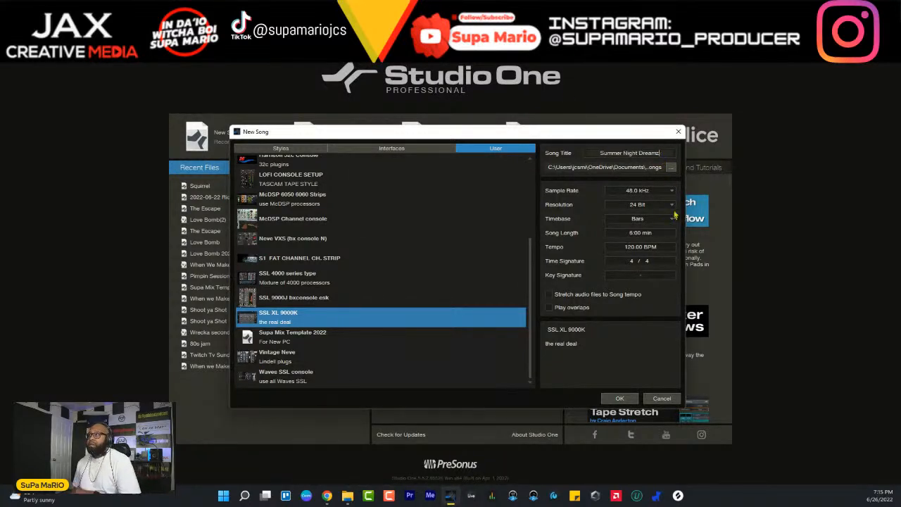
- Browse for the song's save location and open the AL10 folder inside LIVE SESSIONS on the T7SessBeats (H:) drive
{"action": "left_click", "coordinate": [671, 167]}
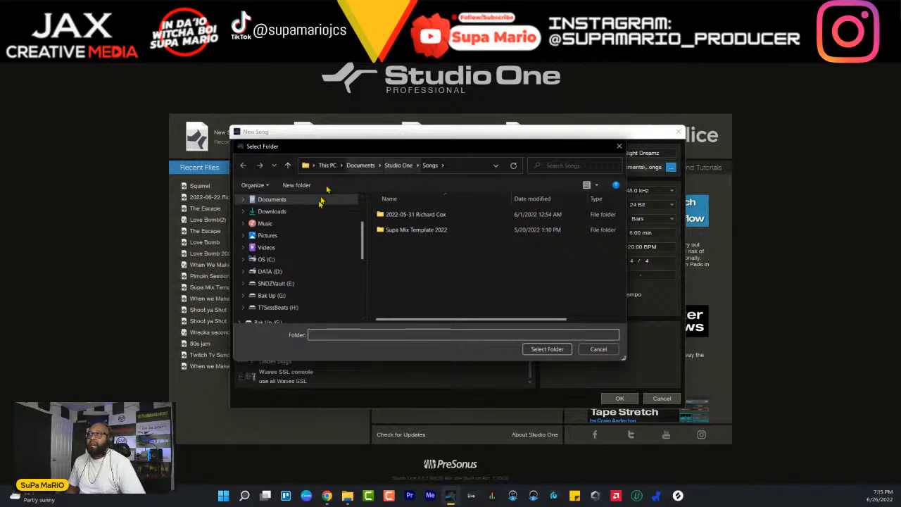
{"action": "left_click", "coordinate": [277, 308]}
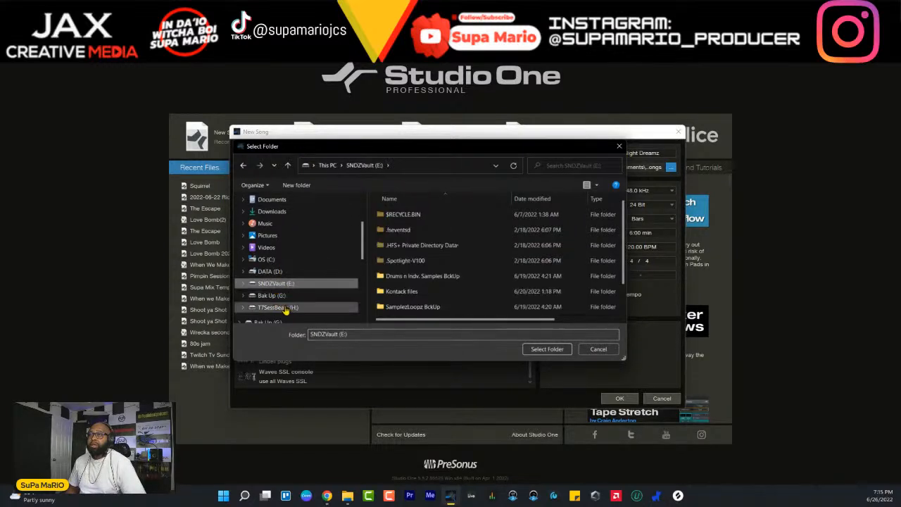
{"action": "double_click", "coordinate": [407, 307]}
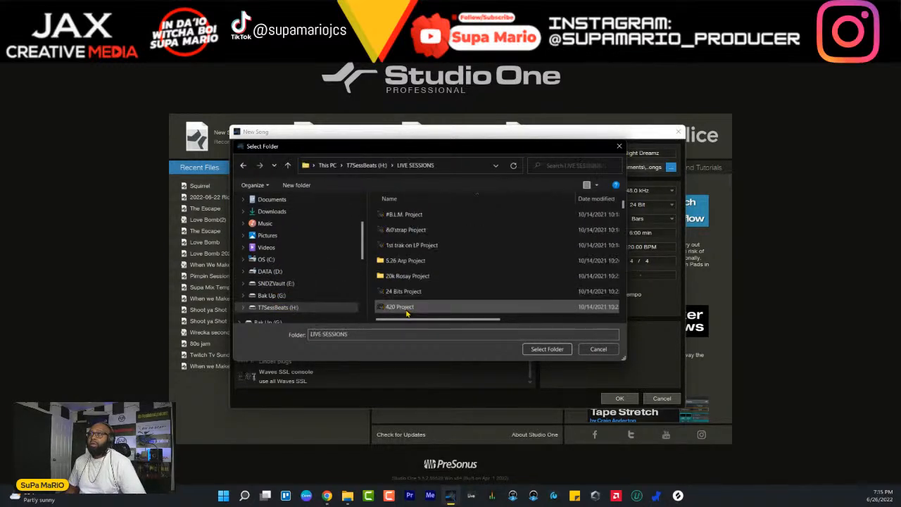
{"action": "key", "text": "a"}
{"action": "key", "text": "a"}
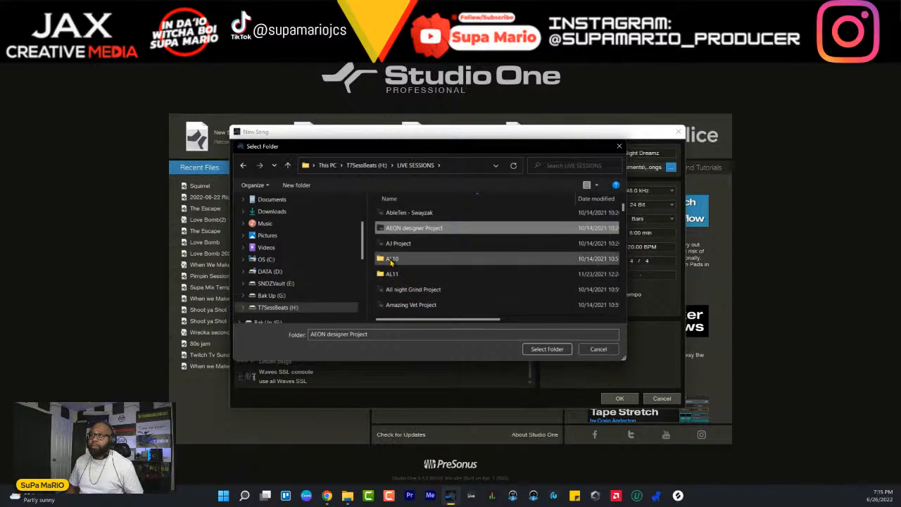
{"action": "double_click", "coordinate": [394, 262]}
- Find the Summer Night Dreamz Project folder within AL10 and choose it as the song's save location
{"action": "left_click", "coordinate": [409, 265]}
{"action": "key", "text": "s"}
{"action": "key", "text": "s"}
{"action": "key", "text": "s"}
{"action": "key", "text": "s"}
{"action": "key", "text": "s"}
{"action": "key", "text": "s"}
{"action": "key", "text": "s"}
{"action": "key", "text": "s"}
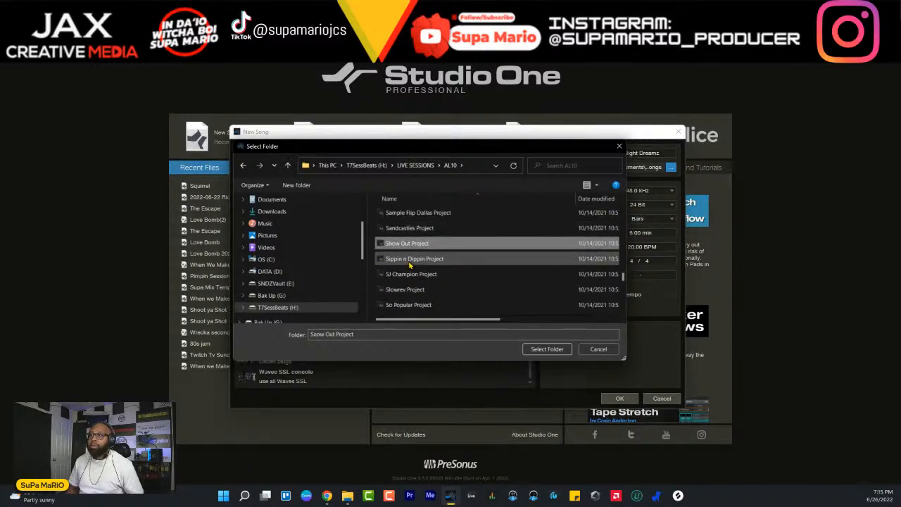
{"action": "key", "text": "s"}
{"action": "key", "text": "s"}
{"action": "key", "text": "s"}
{"action": "key", "text": "s"}
{"action": "key", "text": "s"}
{"action": "key", "text": "s"}
{"action": "key", "text": "s"}
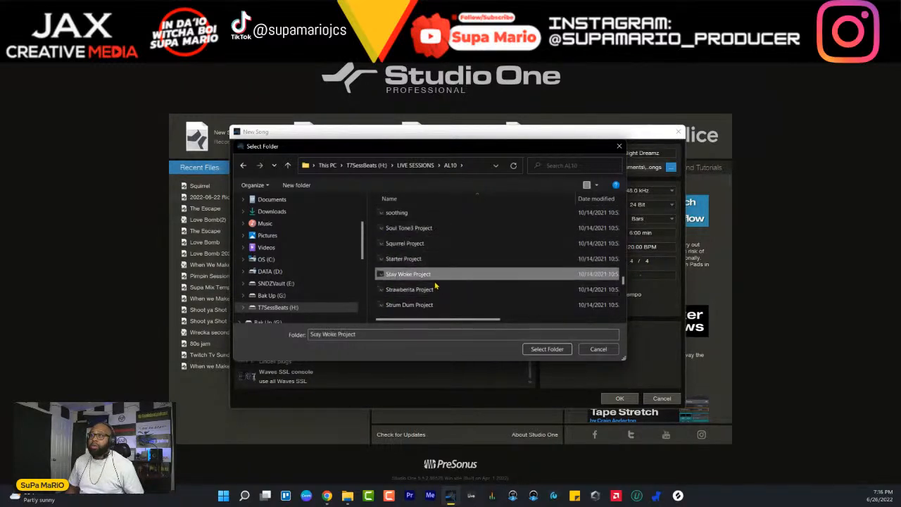
{"action": "key", "text": "Return"}
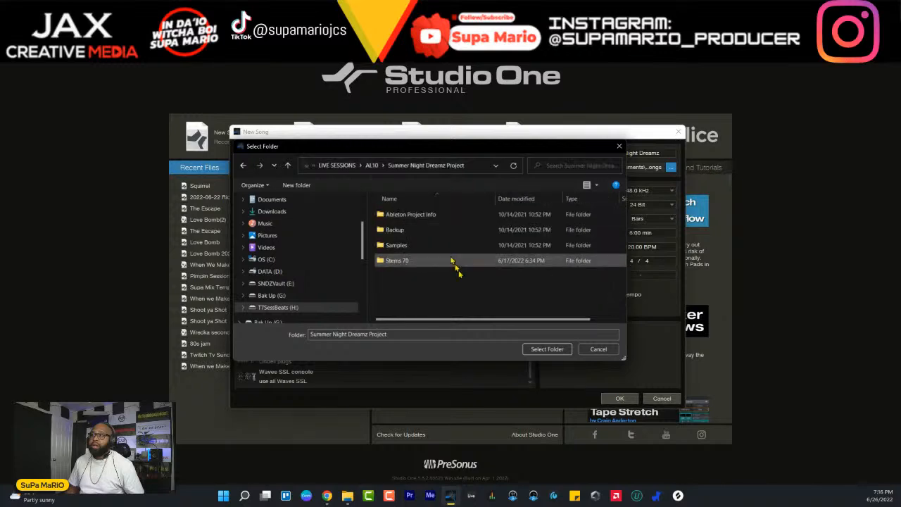
{"action": "left_click", "coordinate": [547, 348]}
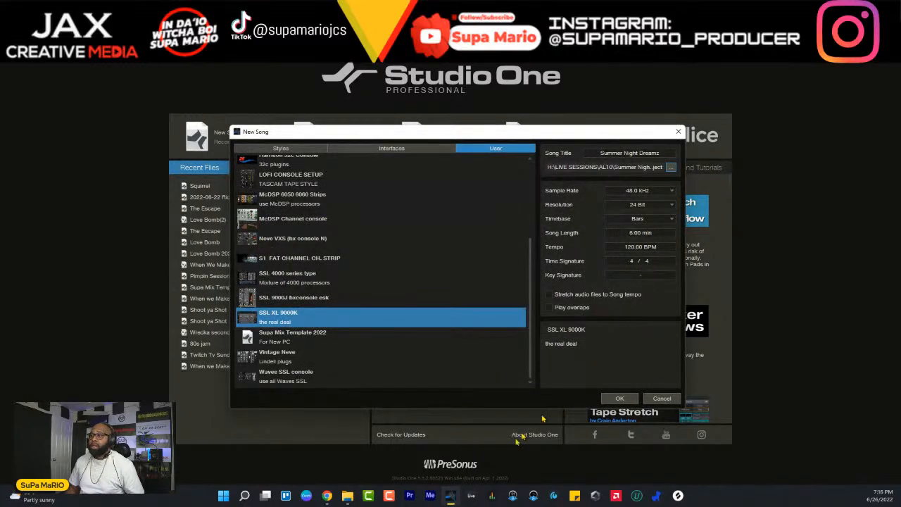
- Switch to File Explorer to check the Summer Night Dreamz project's stems folder, and return to the Studio One song setup
{"action": "left_click", "coordinate": [347, 496]}
{"action": "left_click", "coordinate": [233, 462]}
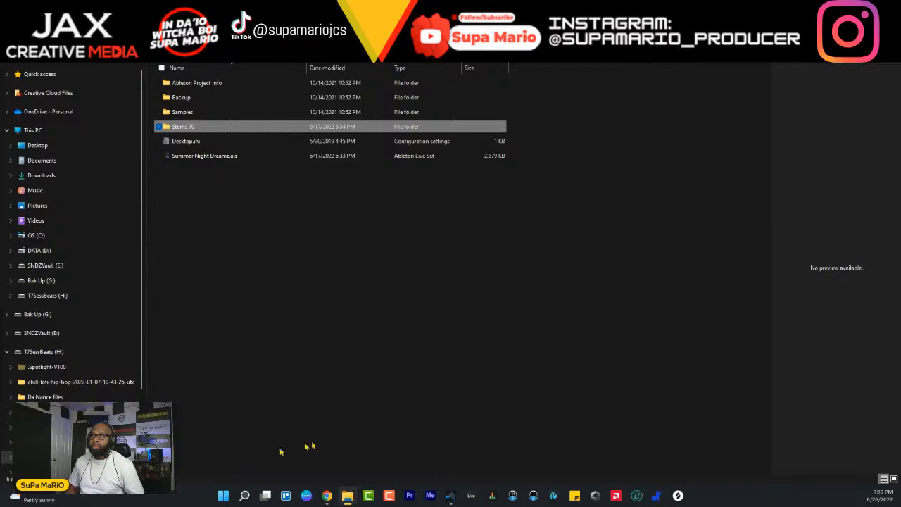
{"action": "key", "text": "alt+Left"}
{"action": "left_click", "coordinate": [450, 495]}
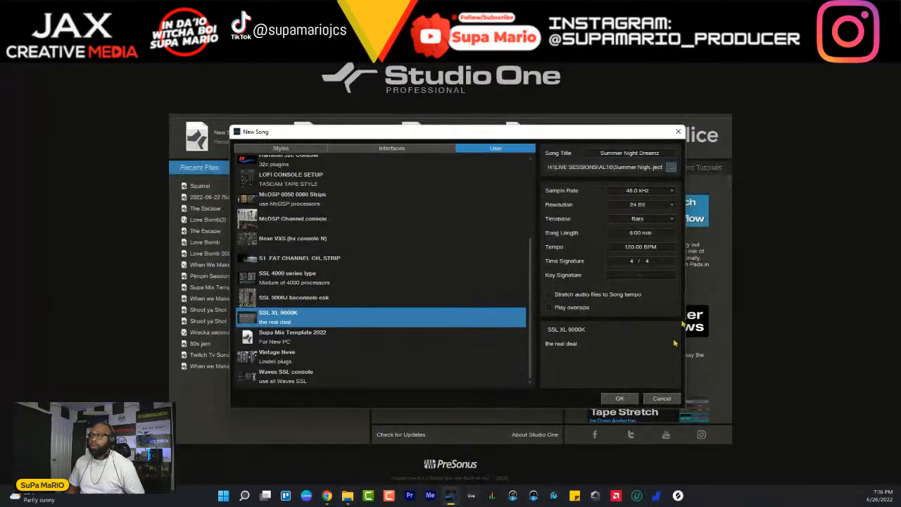
- Set the song tempo to 70 BPM and create the song
{"action": "left_click", "coordinate": [655, 246]}
{"action": "type", "text": "70"}
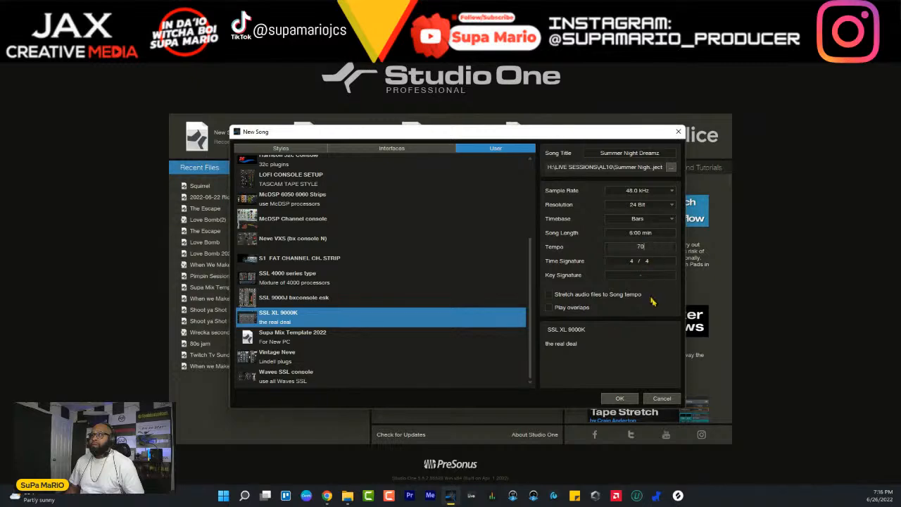
{"action": "key", "text": "Return"}
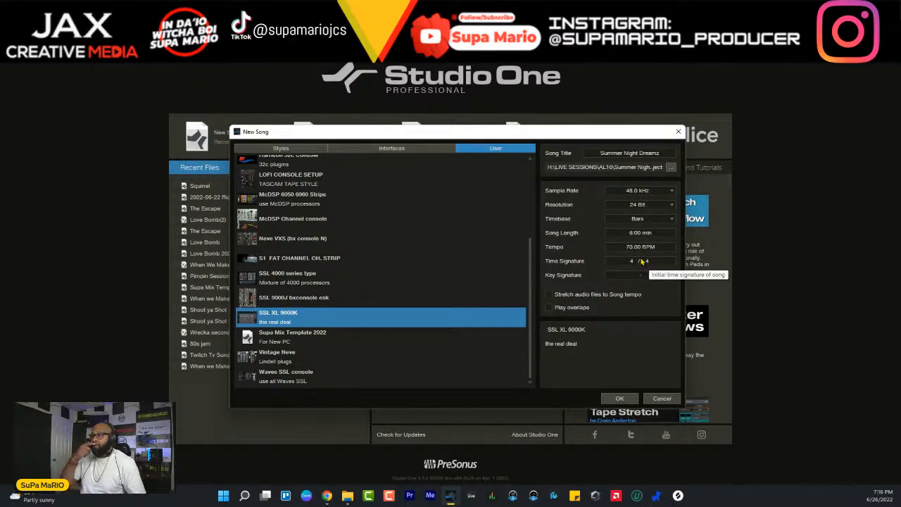
{"action": "left_click", "coordinate": [620, 399]}
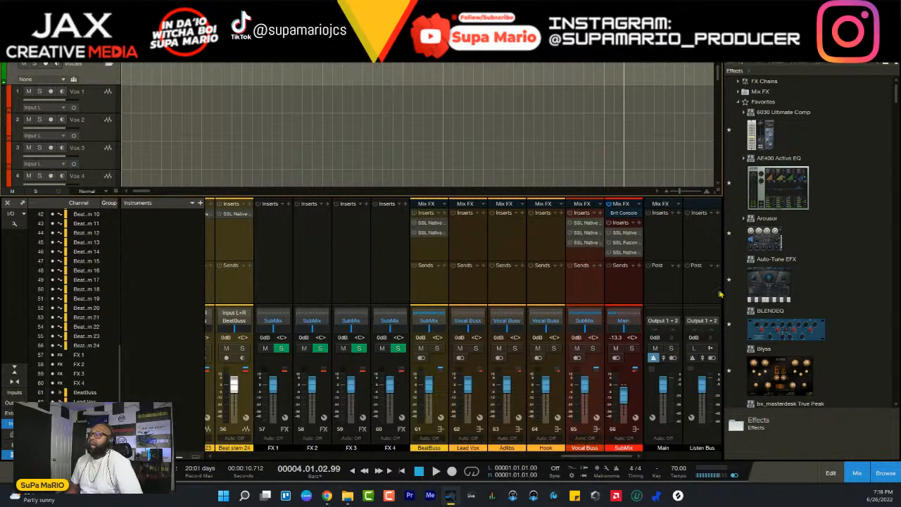
- Inspect the SSL Native Channel Strip 2 insert on the Vox 5 channel and close its window
{"action": "left_click", "coordinate": [669, 259]}
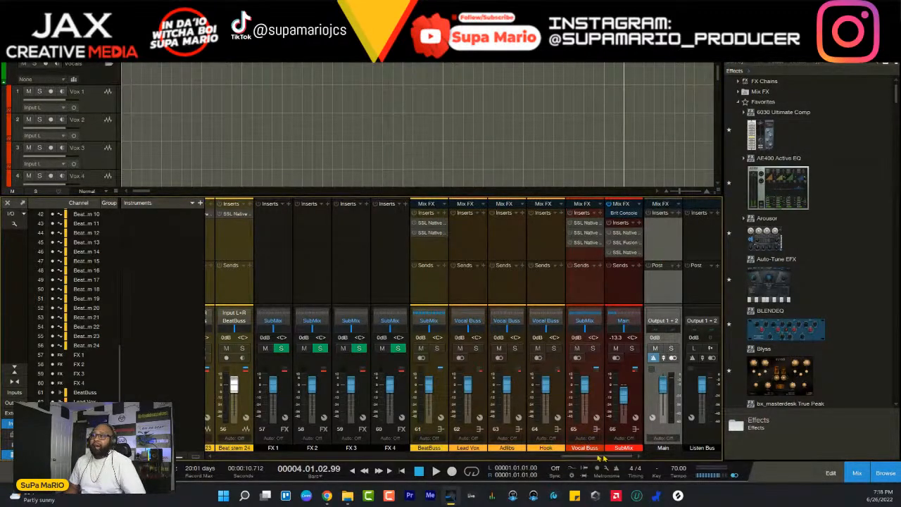
{"action": "left_click_drag", "start_coordinate": [605, 458], "coordinate": [266, 393]}
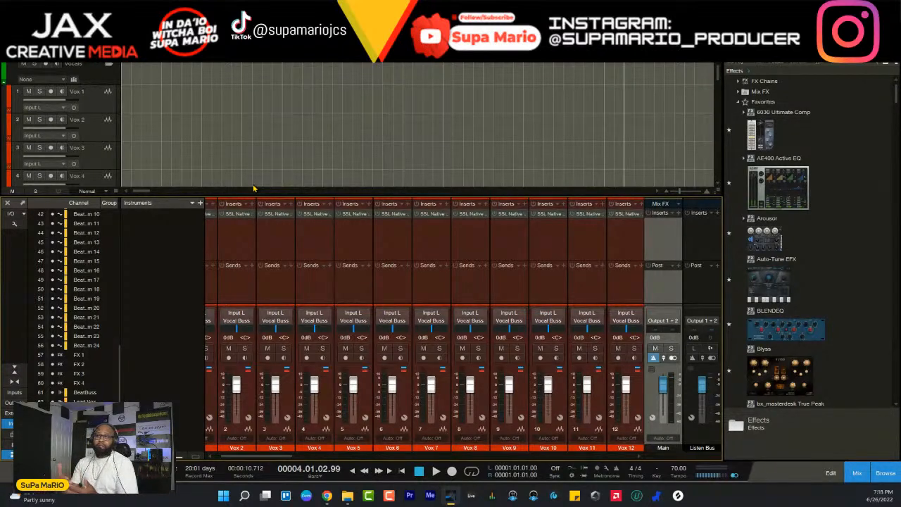
{"action": "left_click", "coordinate": [356, 214]}
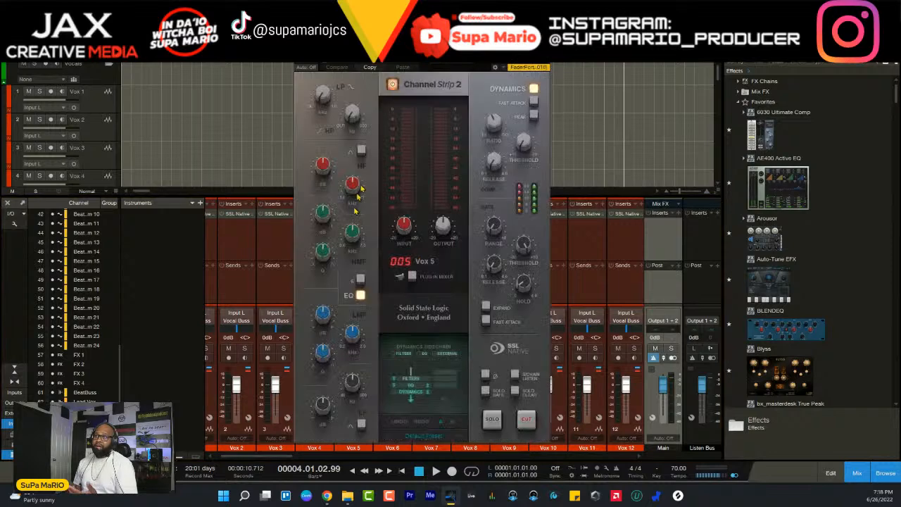
{"action": "left_click_drag", "start_coordinate": [426, 50], "coordinate": [419, 49]}
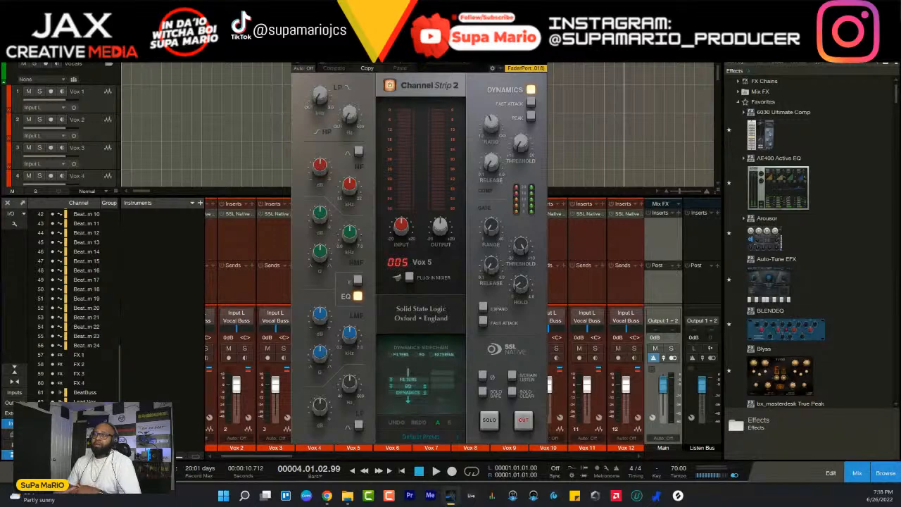
{"action": "left_click_drag", "start_coordinate": [419, 49], "coordinate": [402, 61]}
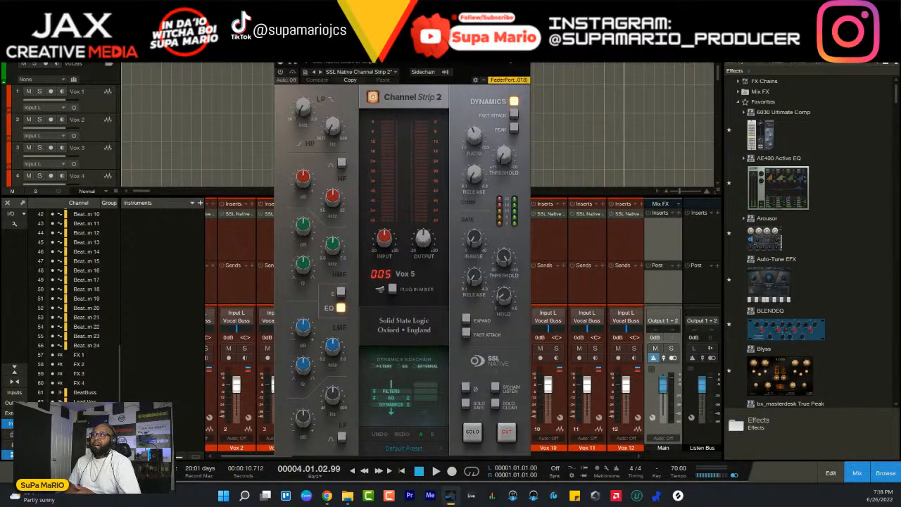
{"action": "left_click", "coordinate": [524, 61]}
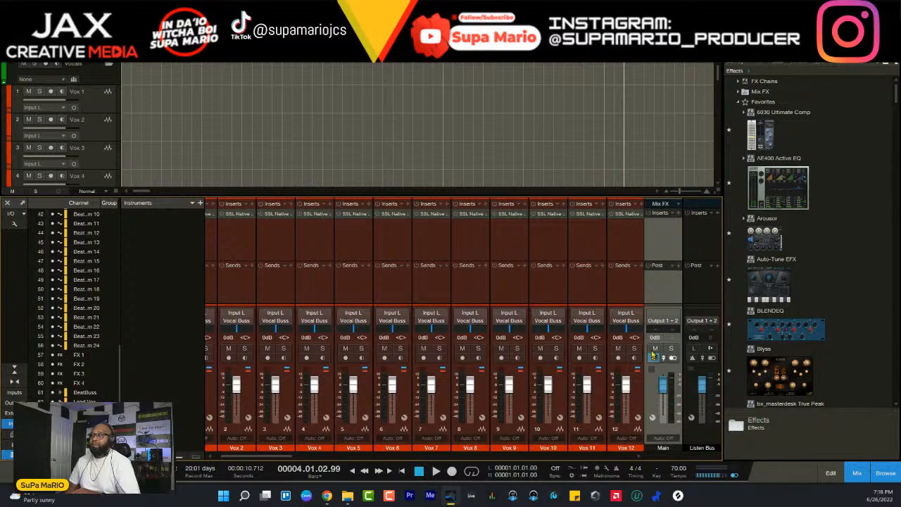
- Examine the BeatBuss channel's inserts, viewing the SSL Native X-EQ 2 and the SSL Native X-ValveComp
{"action": "left_click_drag", "start_coordinate": [280, 456], "coordinate": [613, 457]}
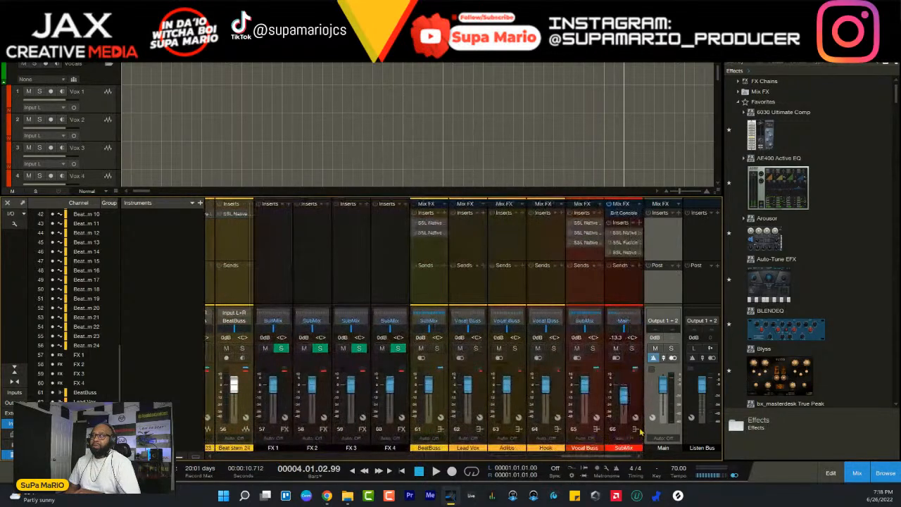
{"action": "left_click", "coordinate": [445, 399]}
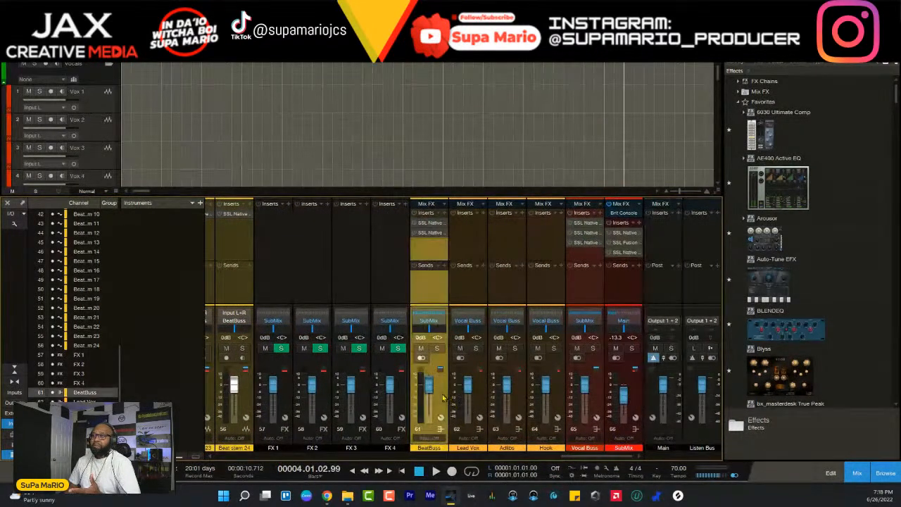
{"action": "left_click", "coordinate": [432, 224]}
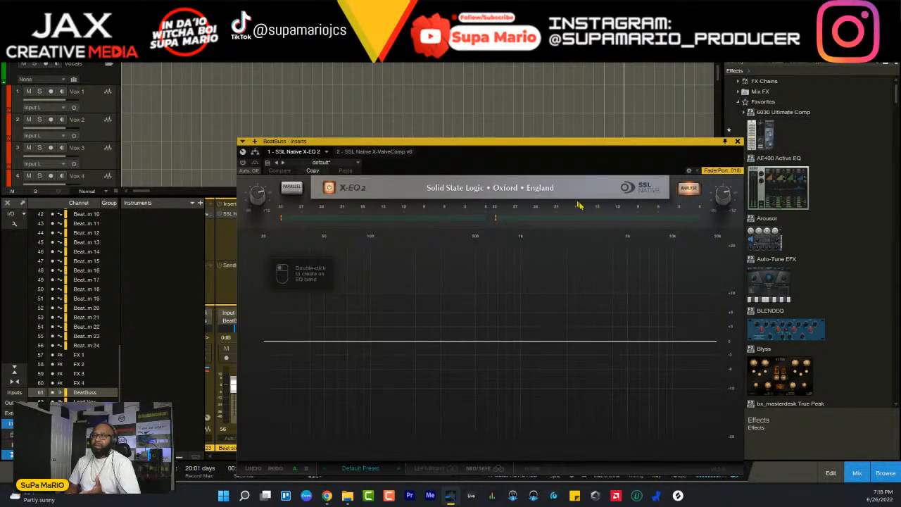
{"action": "left_click", "coordinate": [738, 141]}
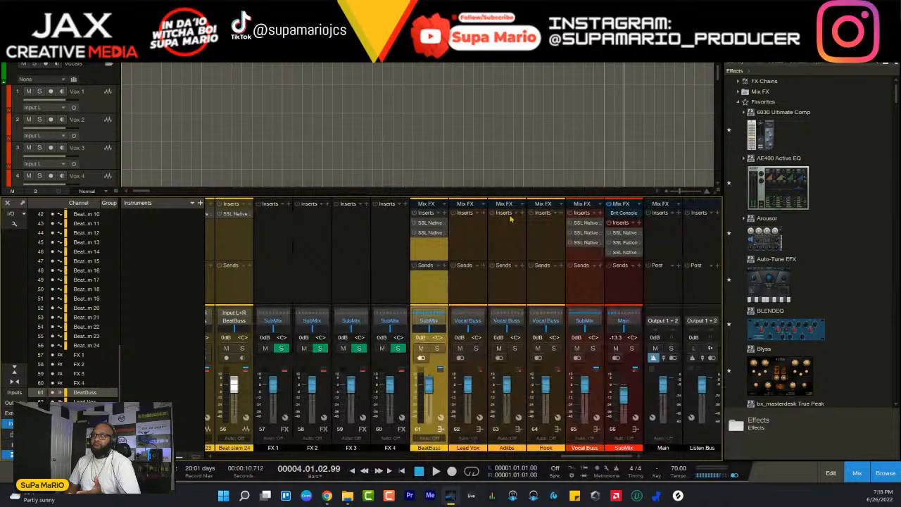
{"action": "left_click", "coordinate": [423, 237]}
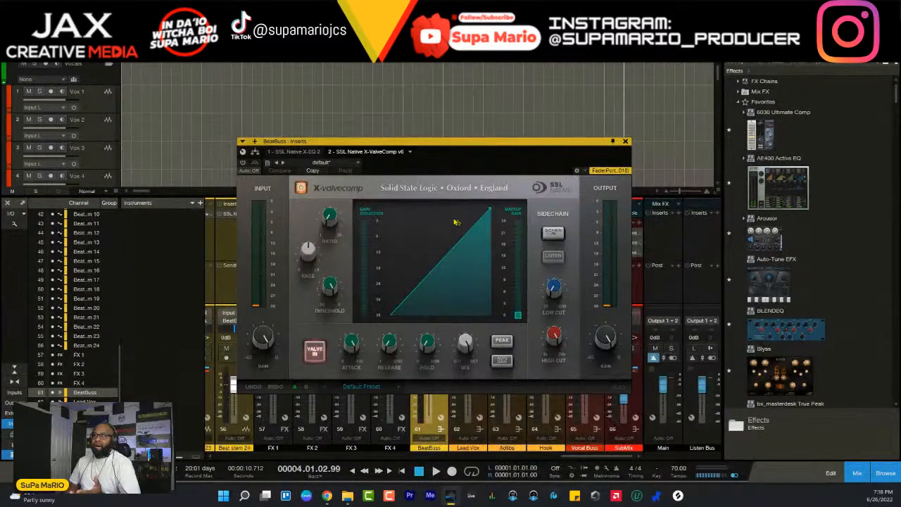
- Close the BeatBuss inserts and examine the SubMix channel's X-Saturator, Fusion Violet EQ and Bus Compressor 2 plug-ins
{"action": "left_click", "coordinate": [626, 141]}
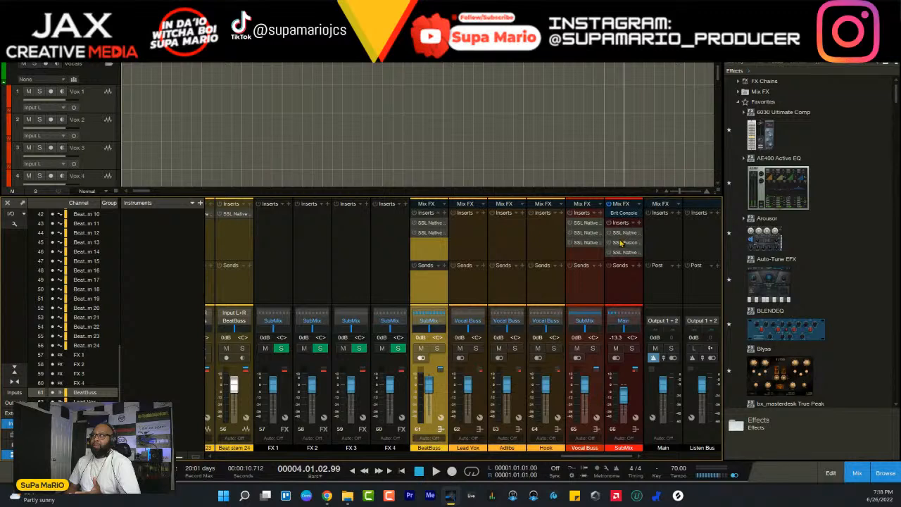
{"action": "left_click", "coordinate": [635, 392]}
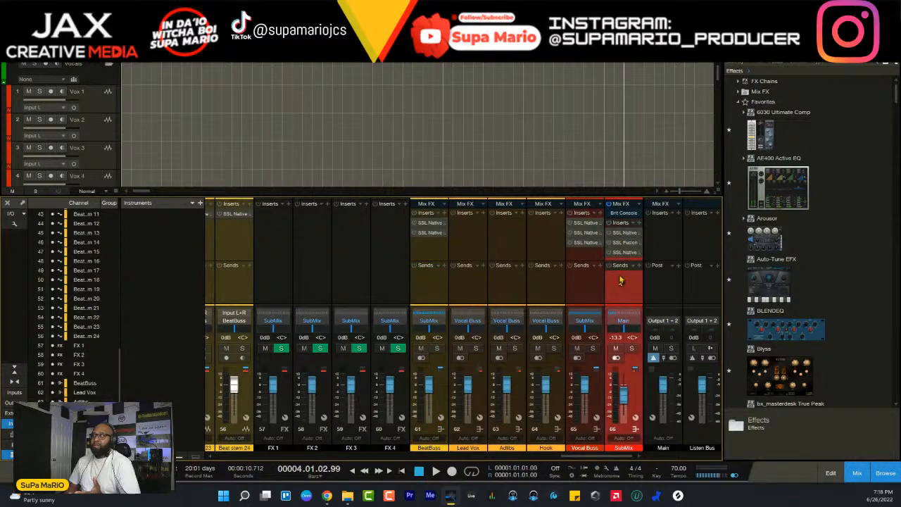
{"action": "left_click", "coordinate": [626, 234]}
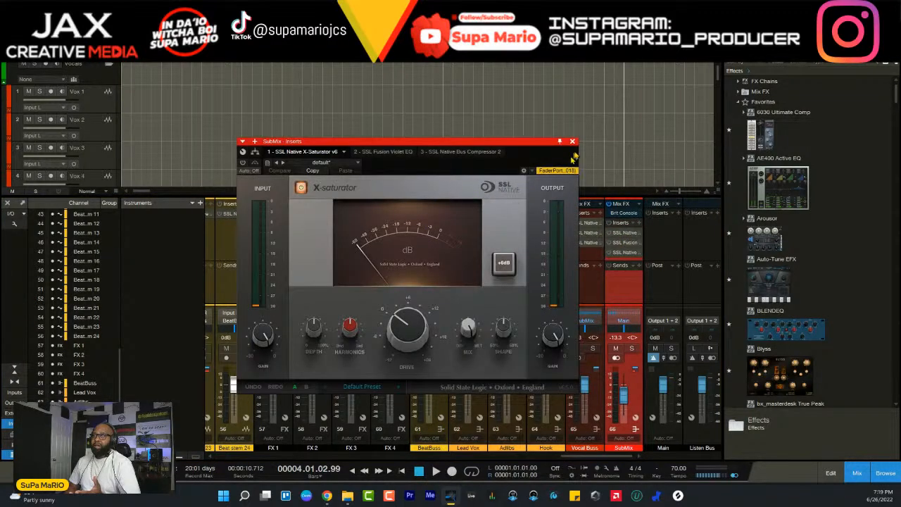
{"action": "left_click", "coordinate": [389, 153]}
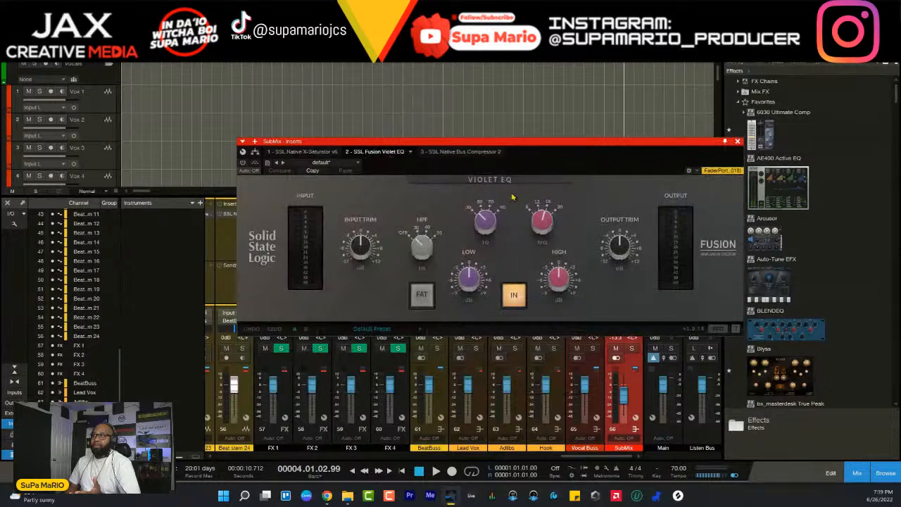
{"action": "left_click", "coordinate": [455, 152]}
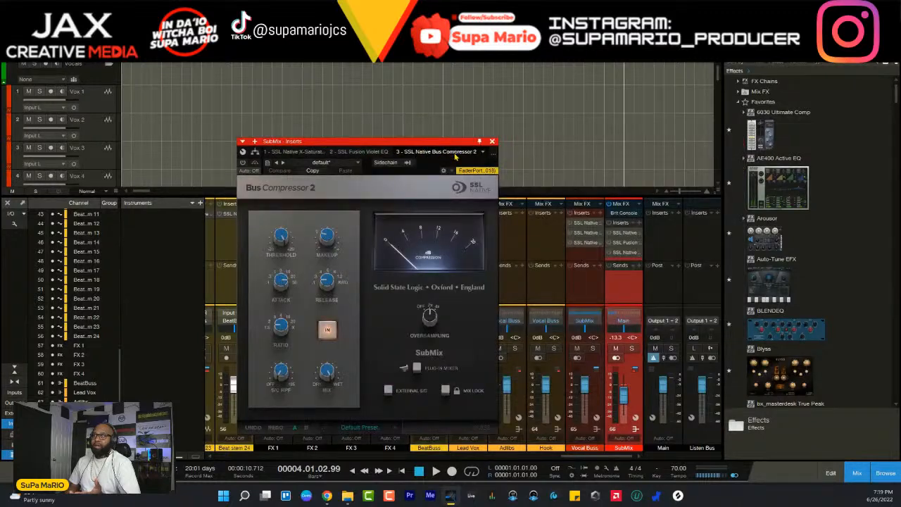
- Activate the SSL Native Bus Compressor 2 on SubMix, recheck the other SubMix inserts and close the plug-in window
{"action": "left_click", "coordinate": [243, 163]}
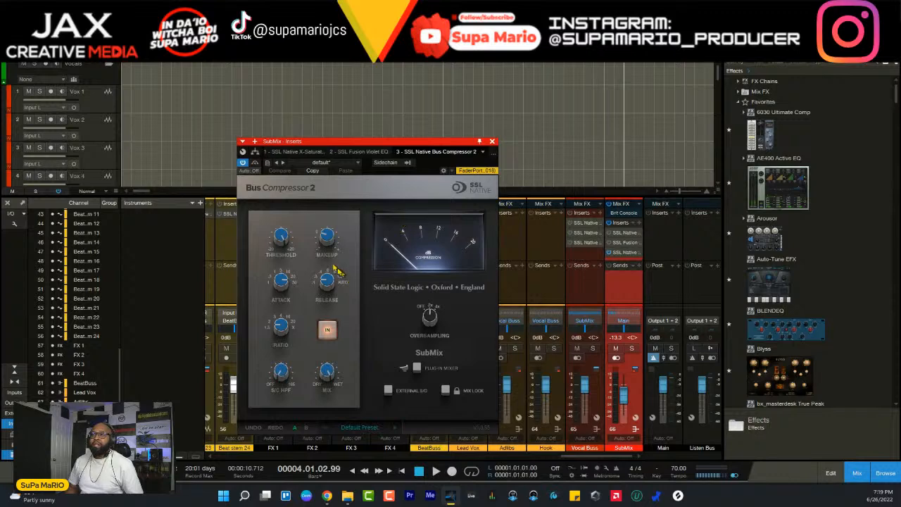
{"action": "left_click", "coordinate": [371, 154]}
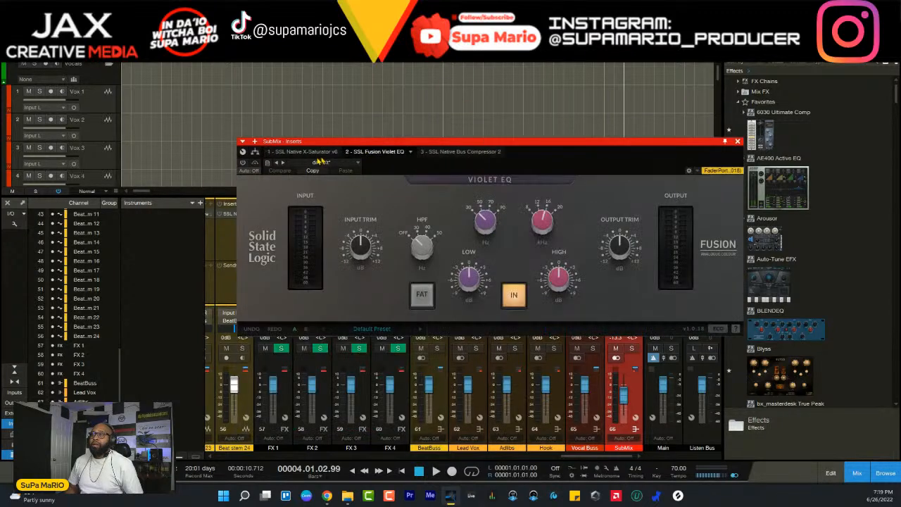
{"action": "left_click", "coordinate": [296, 153]}
{"action": "left_click", "coordinate": [457, 152]}
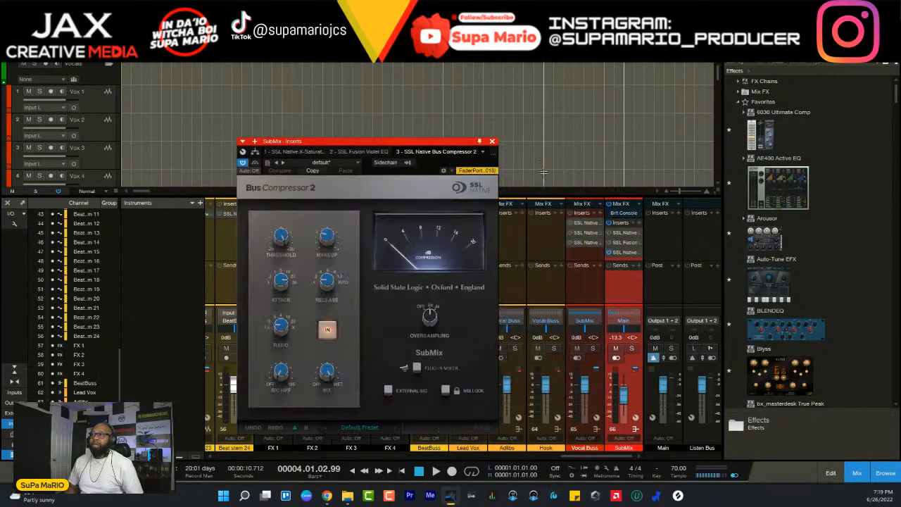
{"action": "left_click", "coordinate": [492, 140]}
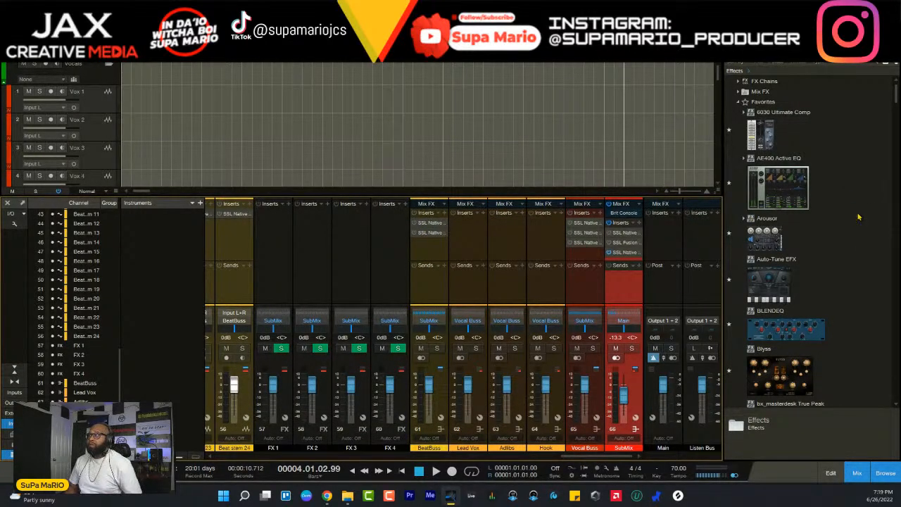
- Insert The God Particle from the favorite effects on the Main channel and reposition its plug-in window
{"action": "scroll", "coordinate": [855, 217], "scroll_direction": "down", "scroll_amount": 3}
{"action": "scroll", "coordinate": [858, 217], "scroll_direction": "down", "scroll_amount": 4}
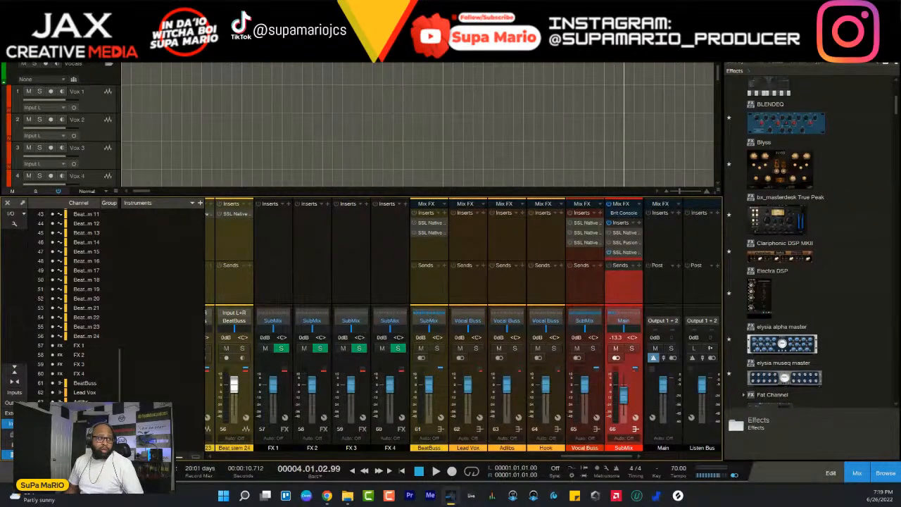
{"action": "scroll", "coordinate": [813, 329], "scroll_direction": "down", "scroll_amount": 8}
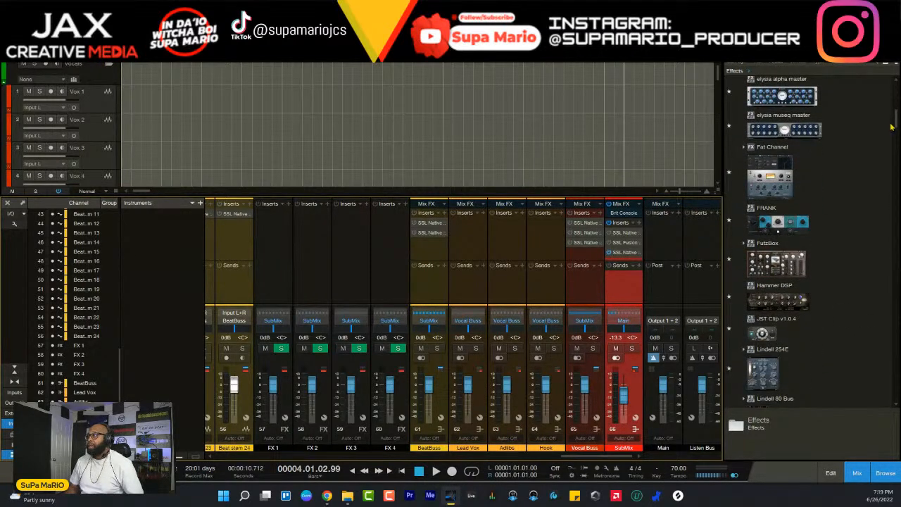
{"action": "scroll", "coordinate": [812, 239], "scroll_direction": "down", "scroll_amount": 15}
{"action": "scroll", "coordinate": [810, 240], "scroll_direction": "down", "scroll_amount": 6}
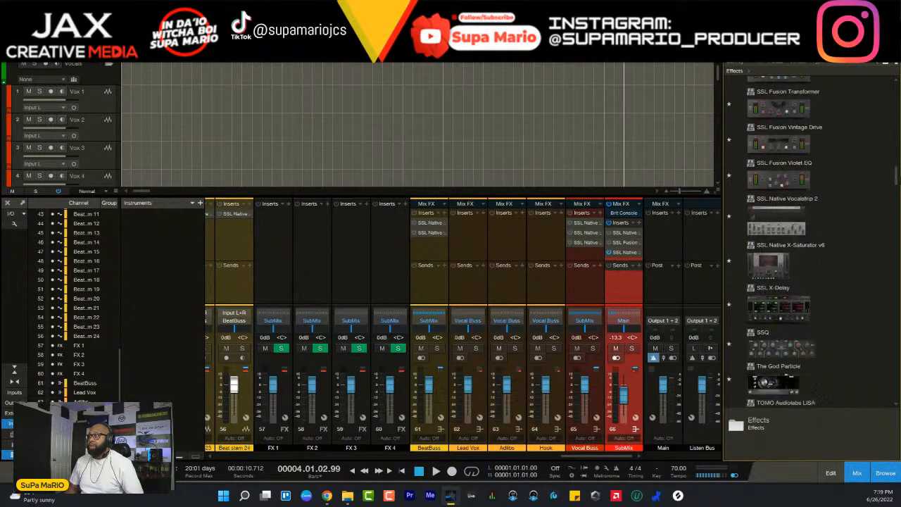
{"action": "left_click_drag", "start_coordinate": [777, 265], "coordinate": [665, 247]}
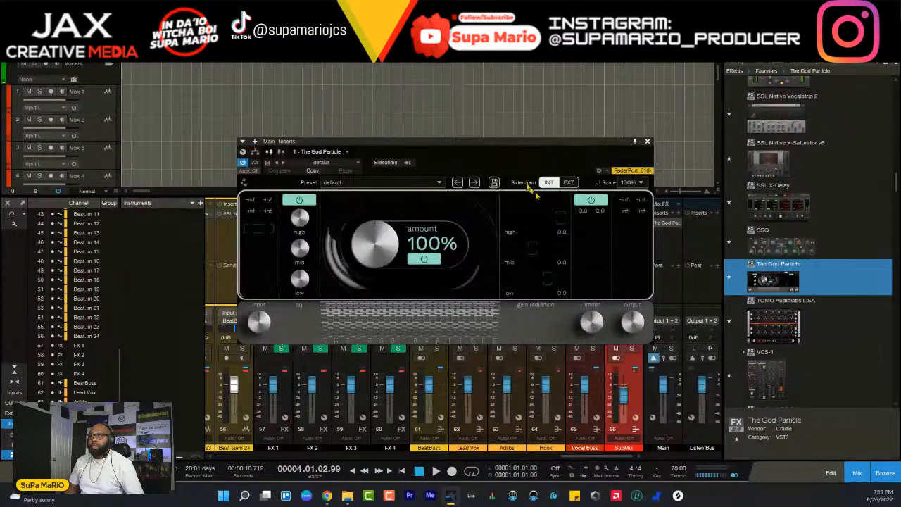
{"action": "left_click_drag", "start_coordinate": [496, 147], "coordinate": [512, 177]}
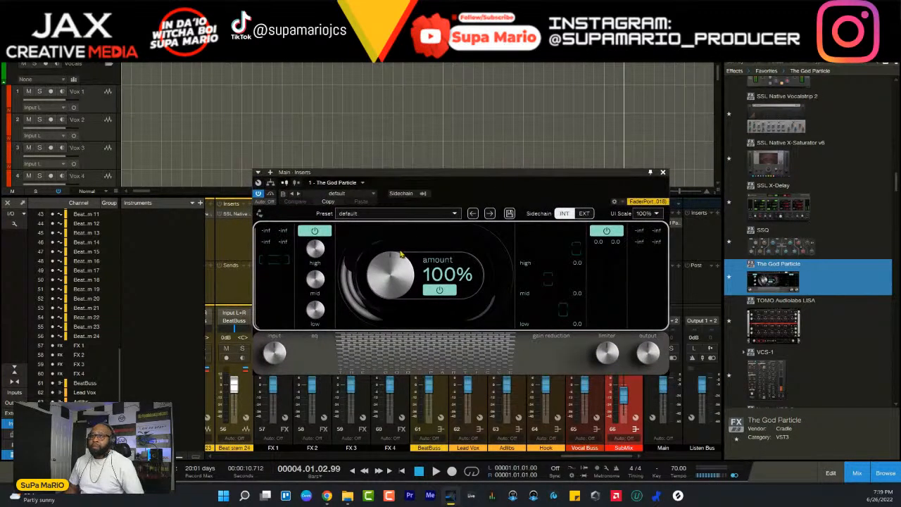
{"action": "left_click_drag", "start_coordinate": [395, 178], "coordinate": [331, 149]}
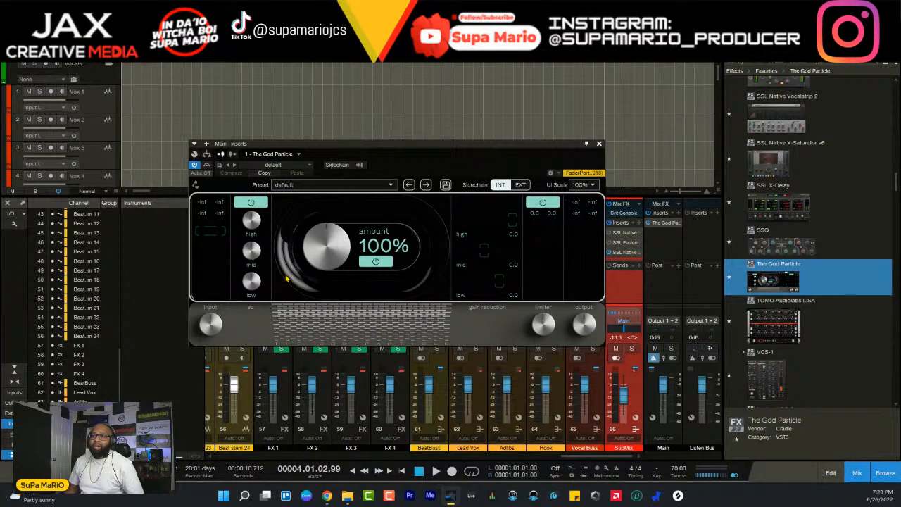
- Turn down The God Particle's limiter on the Main channel and close its window
{"action": "left_click", "coordinate": [550, 326]}
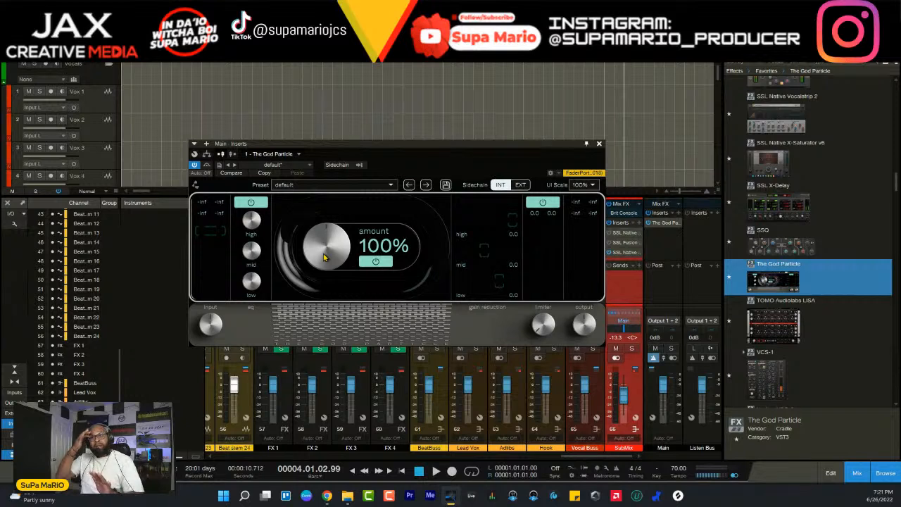
{"action": "mouse_move", "coordinate": [524, 323]}
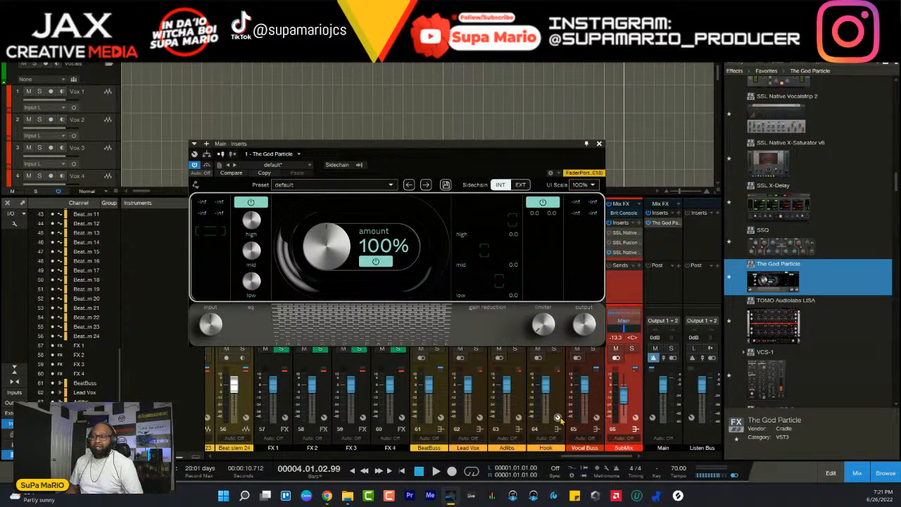
{"action": "mouse_move", "coordinate": [556, 325]}
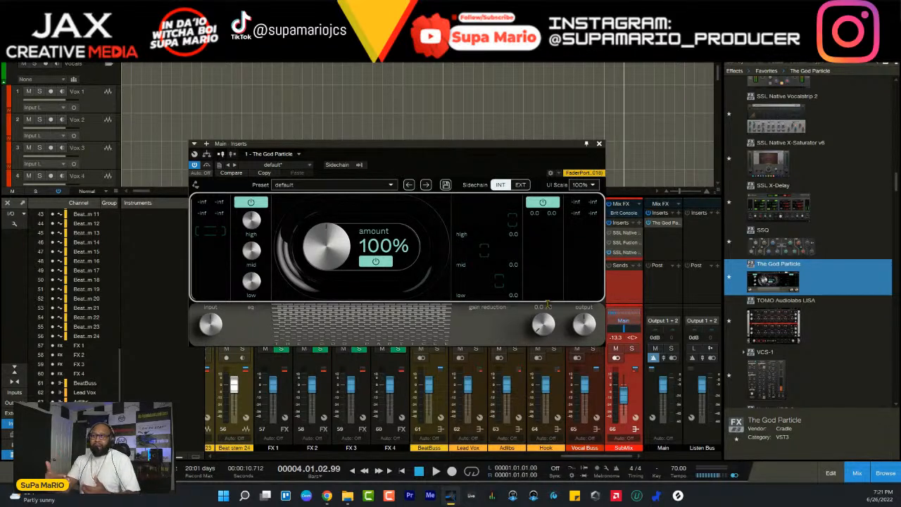
{"action": "left_click", "coordinate": [600, 143]}
- Switch the browser from effects to files and collapse the Apollo Project folder within AL10
{"action": "left_click", "coordinate": [860, 67]}
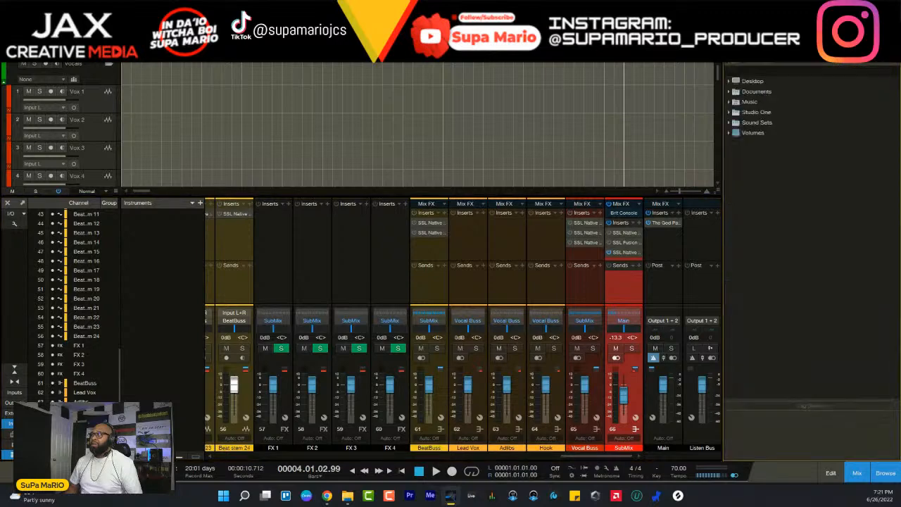
{"action": "scroll", "coordinate": [859, 247], "scroll_direction": "down", "scroll_amount": 4}
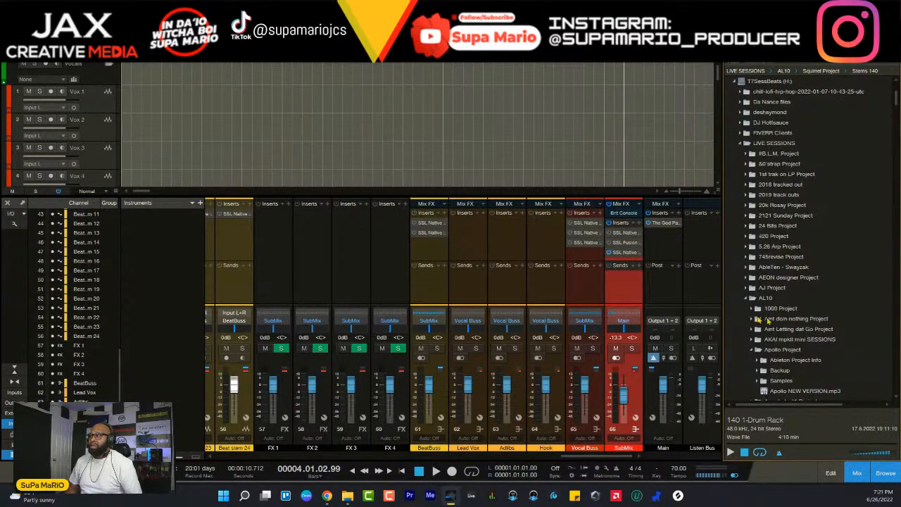
{"action": "left_click", "coordinate": [752, 351]}
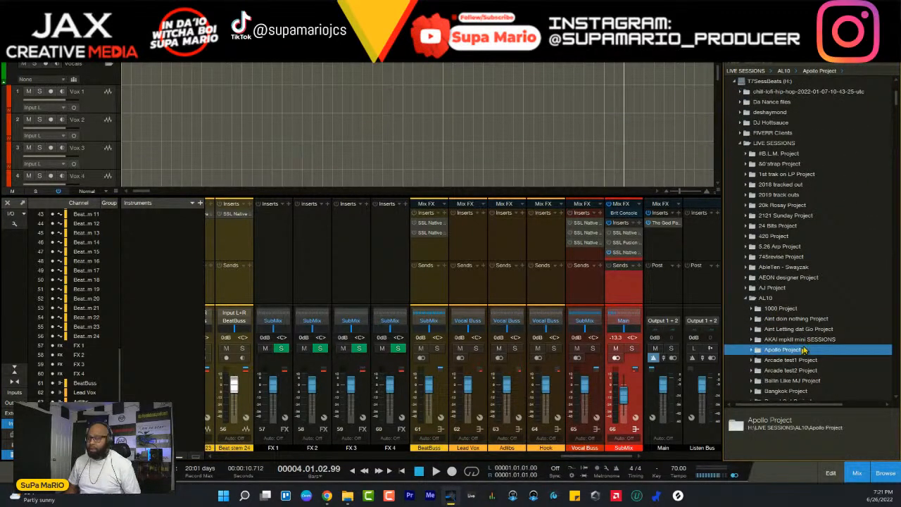
- Search the LaunchKey MK3 sessions folder for the Summer Night Dreamz project, and collapse that folder
{"action": "key", "text": "s"}
{"action": "scroll", "coordinate": [779, 357], "scroll_direction": "down", "scroll_amount": 8}
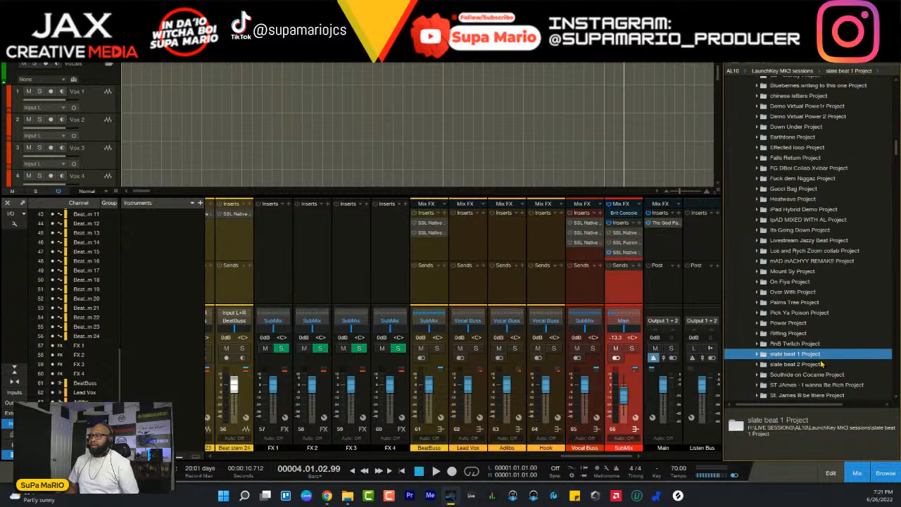
{"action": "scroll", "coordinate": [823, 364], "scroll_direction": "up", "scroll_amount": 4}
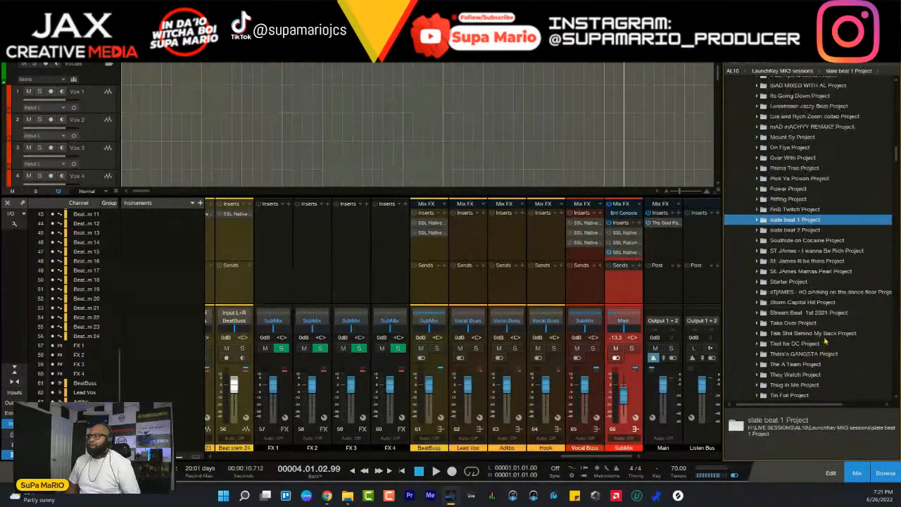
{"action": "scroll", "coordinate": [792, 339], "scroll_direction": "down", "scroll_amount": 3}
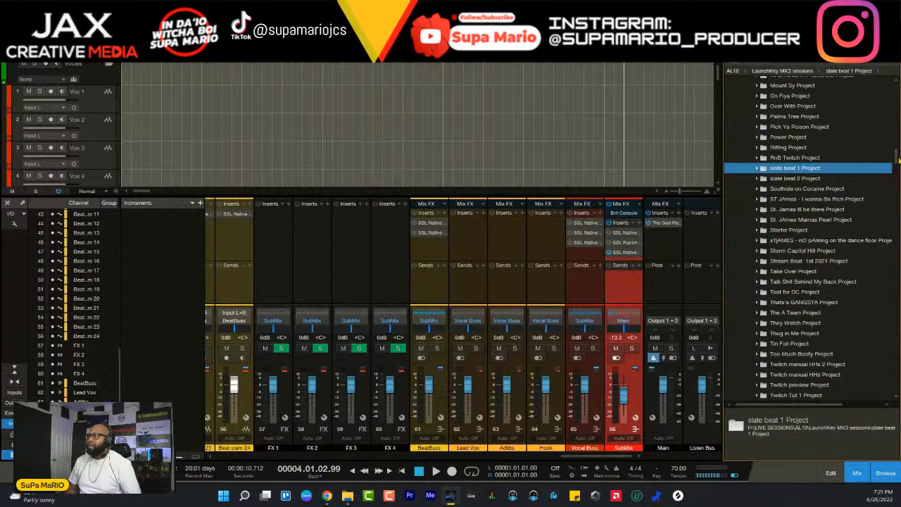
{"action": "left_click_drag", "start_coordinate": [898, 153], "coordinate": [897, 160]}
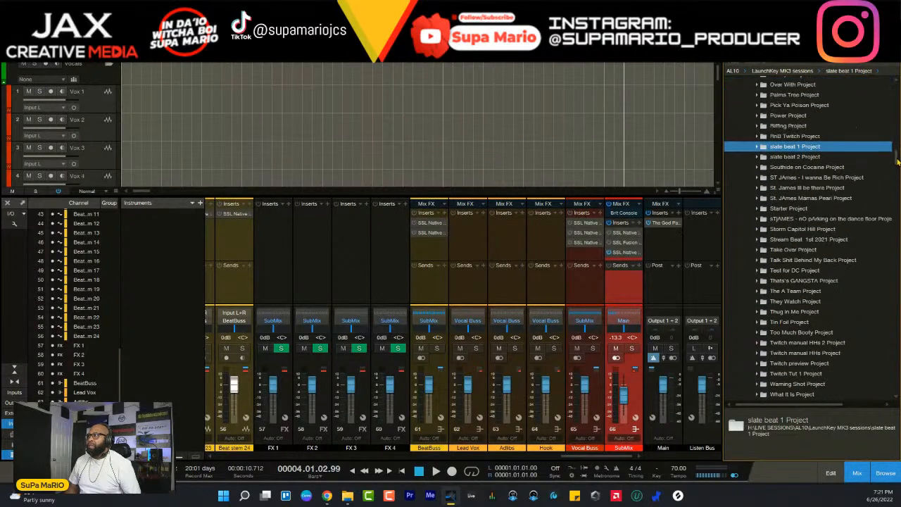
{"action": "scroll", "coordinate": [811, 219], "scroll_direction": "up", "scroll_amount": 3}
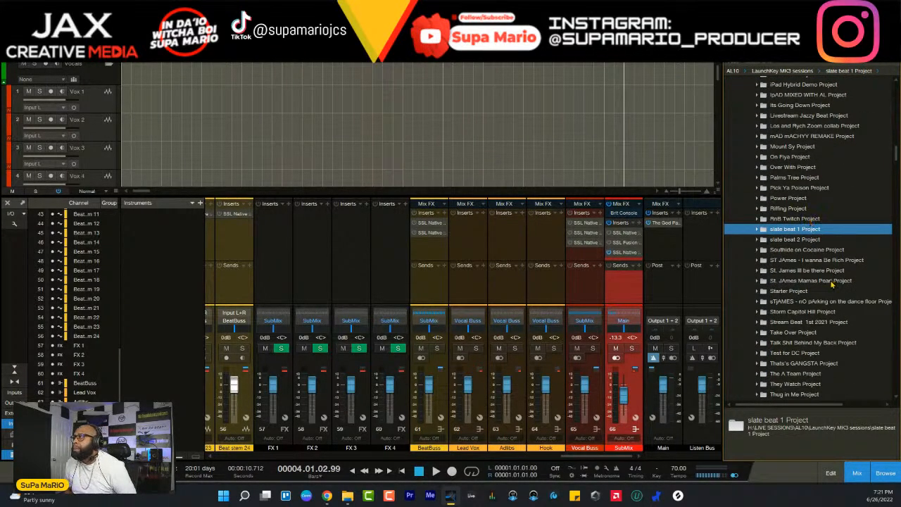
{"action": "scroll", "coordinate": [815, 221], "scroll_direction": "down", "scroll_amount": 1}
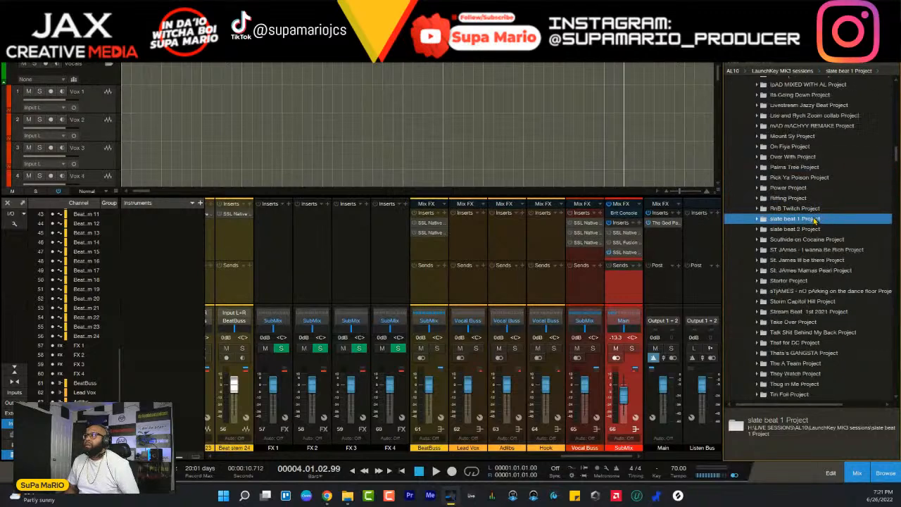
{"action": "scroll", "coordinate": [815, 219], "scroll_direction": "up", "scroll_amount": 10}
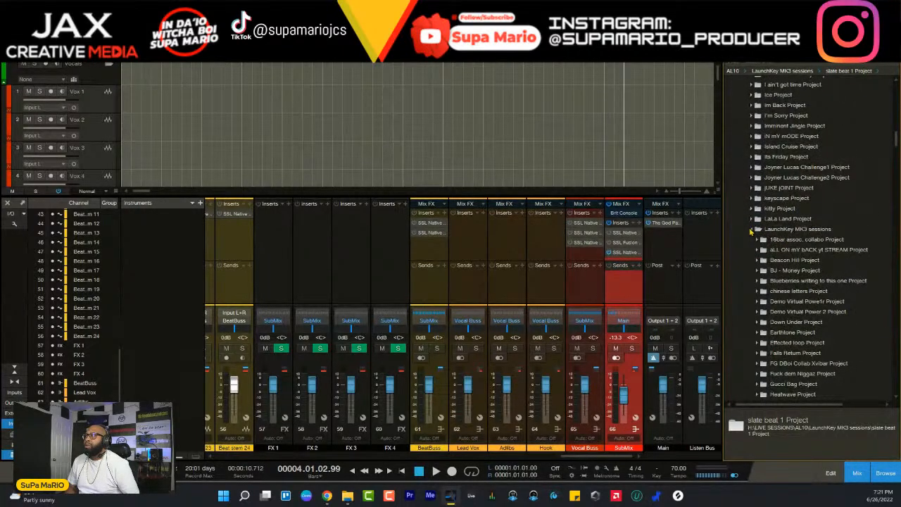
{"action": "left_click", "coordinate": [751, 231]}
- Move through the AL10 projects starting with S and collapse the Squirrel Project folder
{"action": "scroll", "coordinate": [809, 231], "scroll_direction": "down", "scroll_amount": 7}
{"action": "key", "text": "s"}
{"action": "key", "text": "s"}
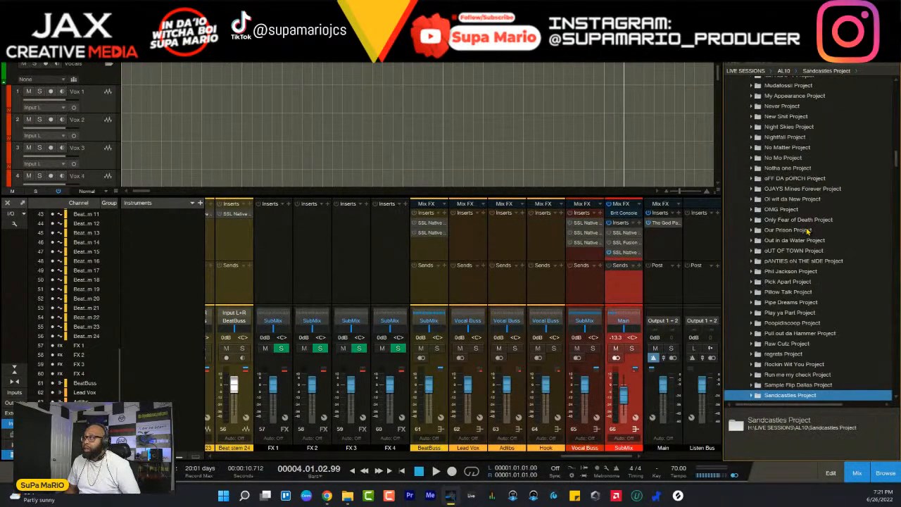
{"action": "key", "text": "s"}
{"action": "key", "text": "s"}
{"action": "key", "text": "s"}
{"action": "key", "text": "s"}
{"action": "key", "text": "s"}
{"action": "key", "text": "s"}
{"action": "key", "text": "s"}
{"action": "key", "text": "s"}
{"action": "key", "text": "s"}
{"action": "key", "text": "s"}
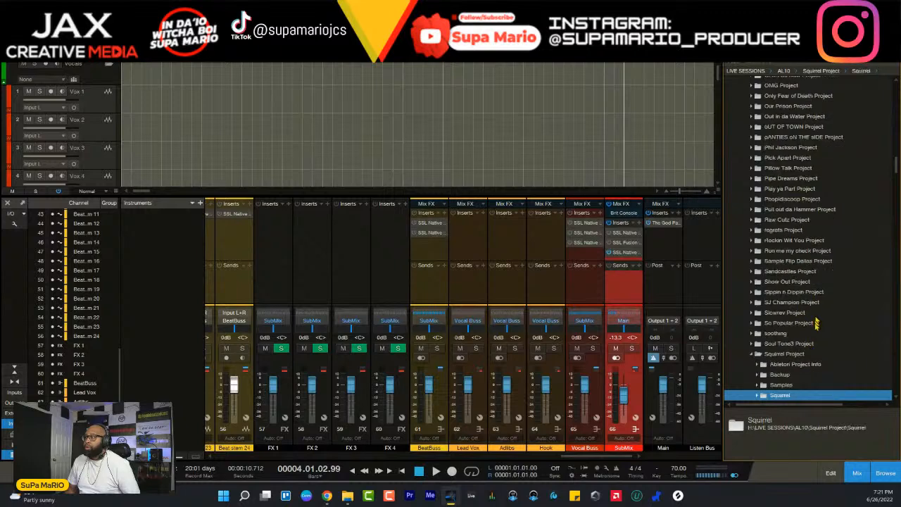
{"action": "left_click", "coordinate": [752, 354]}
- Locate the Summer Night Dreamz Project folder in AL10 and expand it and its Stems 70 subfolder
{"action": "key", "text": "s"}
{"action": "key", "text": "s"}
{"action": "key", "text": "s"}
{"action": "key", "text": "s"}
{"action": "key", "text": "s"}
{"action": "key", "text": "s"}
{"action": "key", "text": "s"}
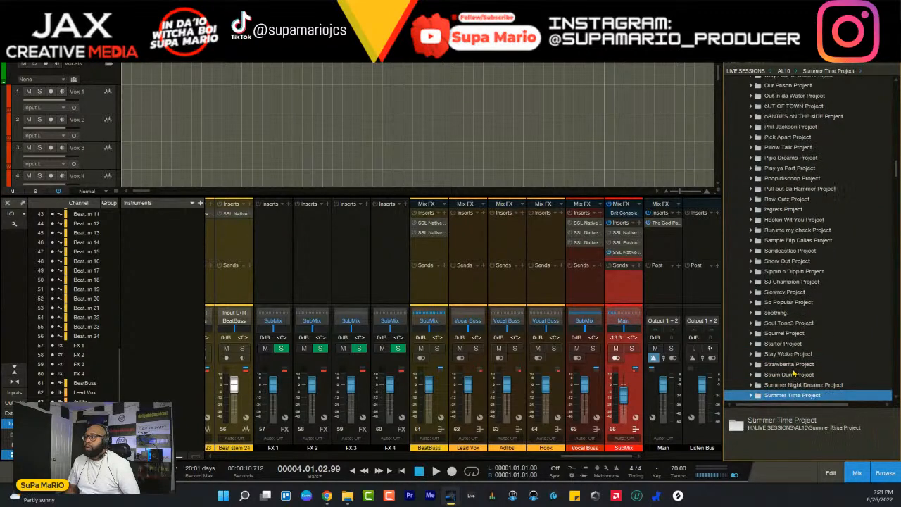
{"action": "left_click", "coordinate": [752, 375]}
{"action": "scroll", "coordinate": [762, 384], "scroll_direction": "down", "scroll_amount": 5}
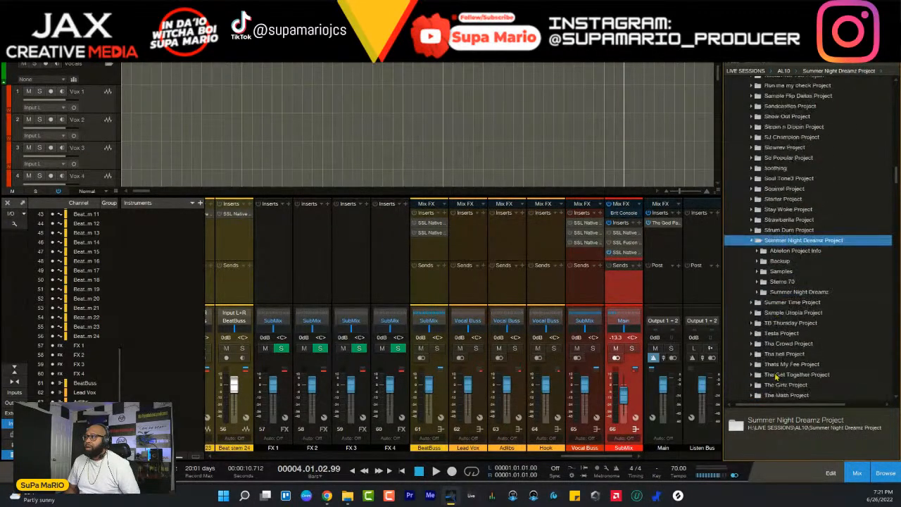
{"action": "left_click", "coordinate": [761, 281]}
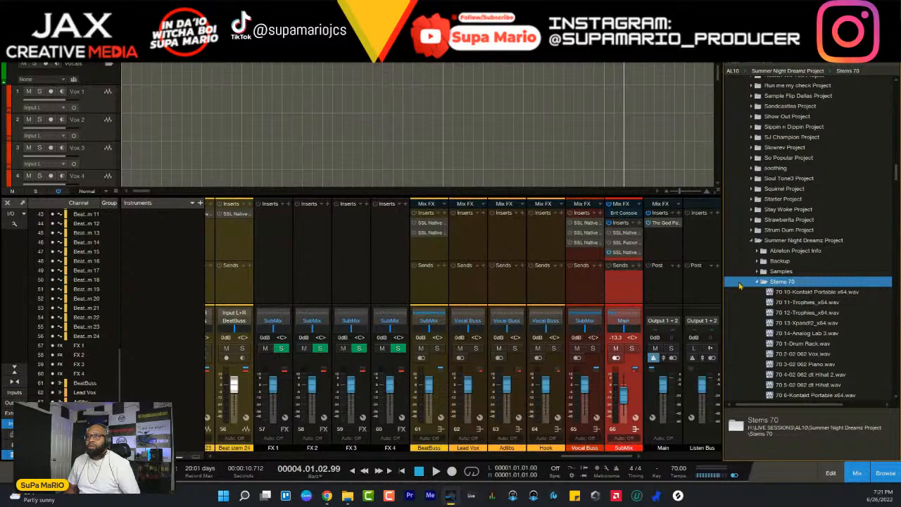
- Hide the mixer, collapse the Vocals folder track and expand the Beat Stems folder track in the arrangement
{"action": "key", "text": "F3"}
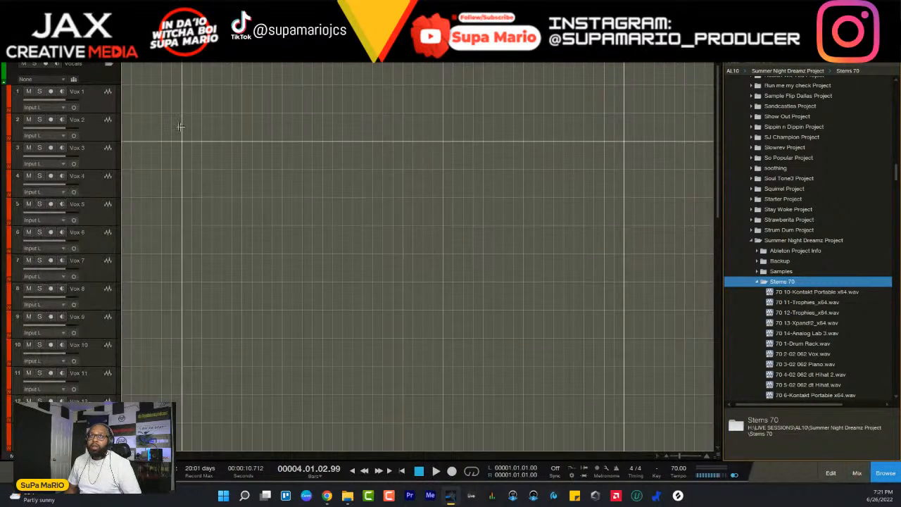
{"action": "left_click", "coordinate": [106, 65]}
{"action": "left_click", "coordinate": [107, 92]}
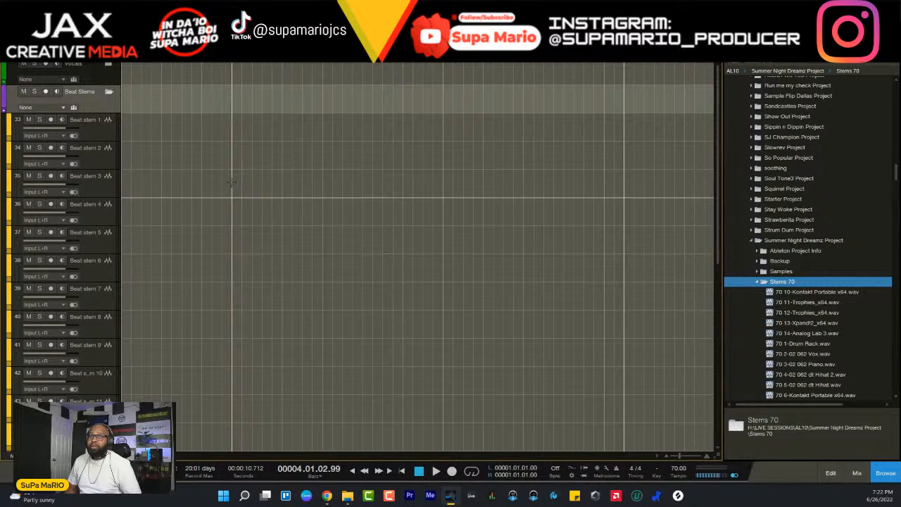
- Select all the audio files in the Stems 70 folder and place them at the song start, from the Beat stem 1 track downward
{"action": "left_click", "coordinate": [803, 295]}
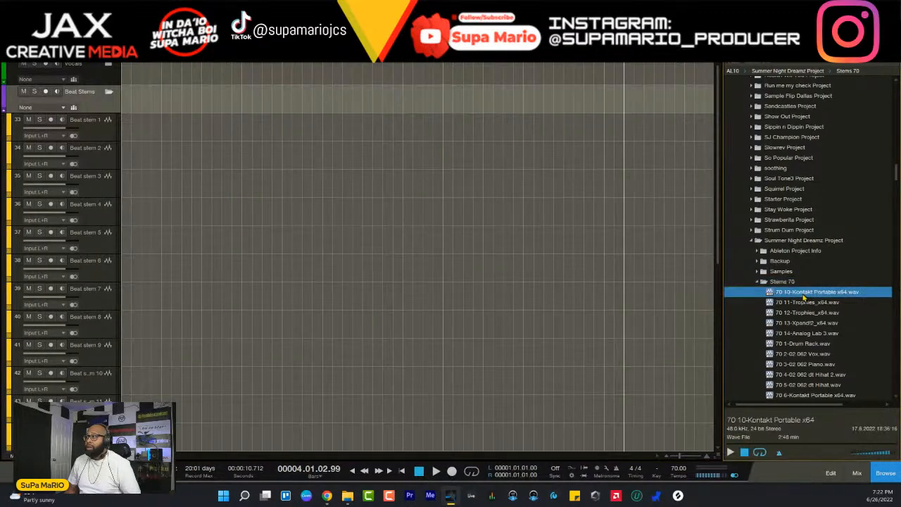
{"action": "scroll", "coordinate": [803, 298], "scroll_direction": "down", "scroll_amount": 5}
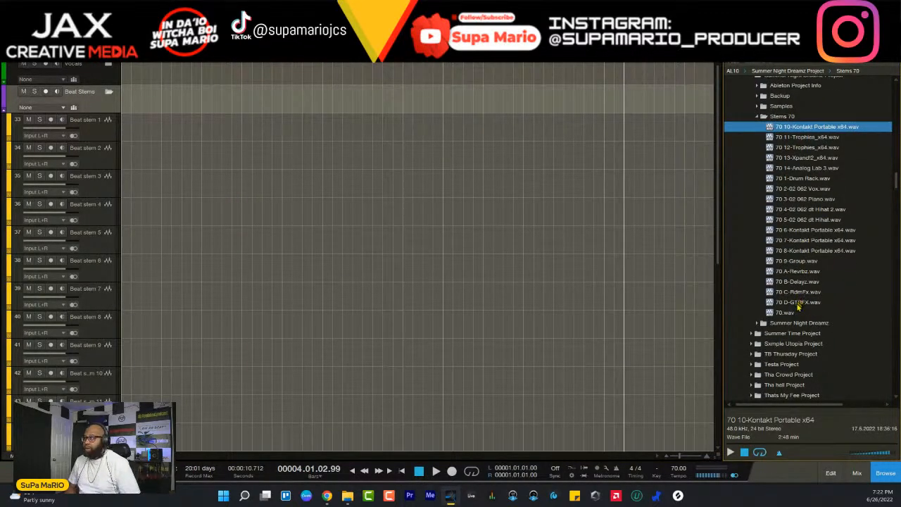
{"action": "left_click", "coordinate": [786, 313], "text": "shift"}
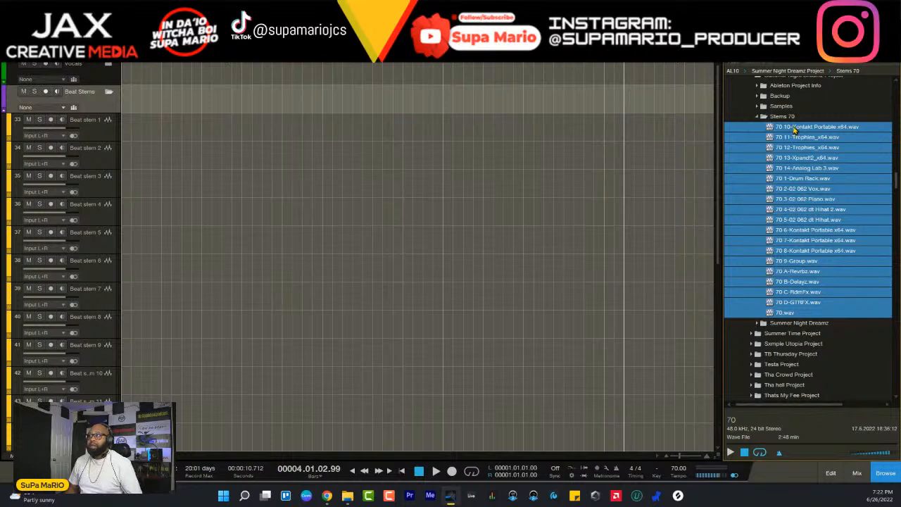
{"action": "left_click_drag", "start_coordinate": [795, 129], "coordinate": [138, 142]}
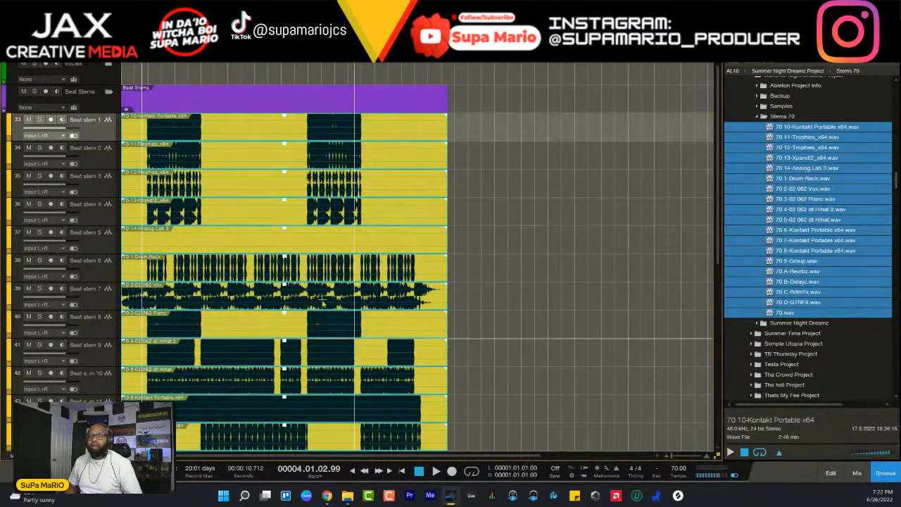
- Remove the Beat stem 15 to 18 tracks holding the Revrbz, Delayz, RdmFx and GTRFX stems
{"action": "scroll", "coordinate": [322, 300], "scroll_direction": "down", "scroll_amount": 7}
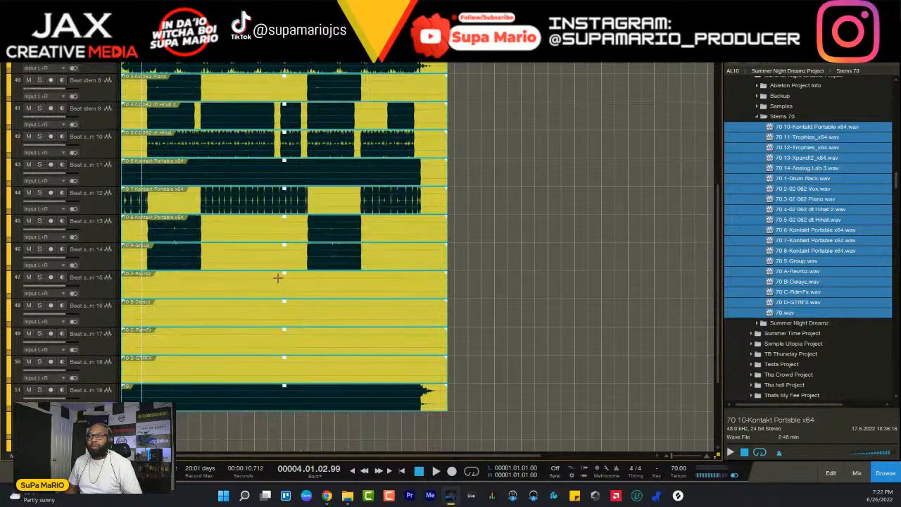
{"action": "left_click", "coordinate": [101, 294]}
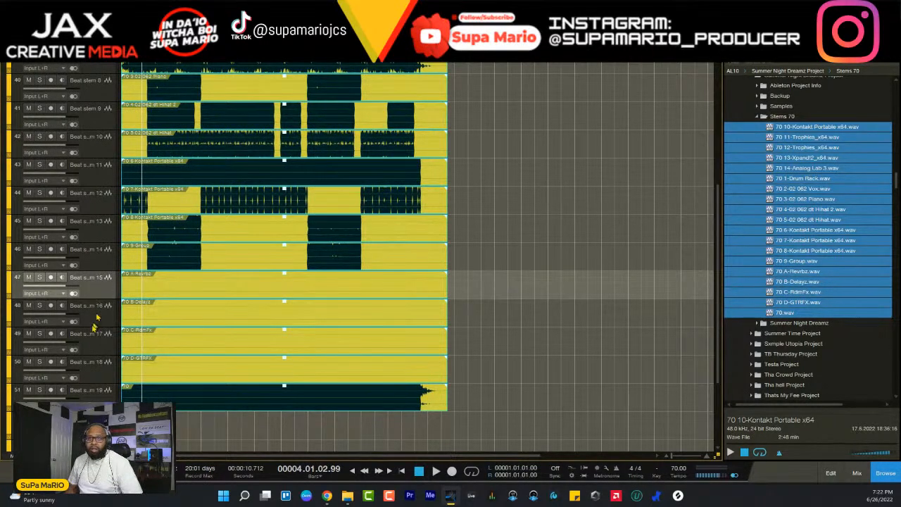
{"action": "left_click", "coordinate": [100, 379], "text": "shift"}
{"action": "right_click", "coordinate": [102, 352]}
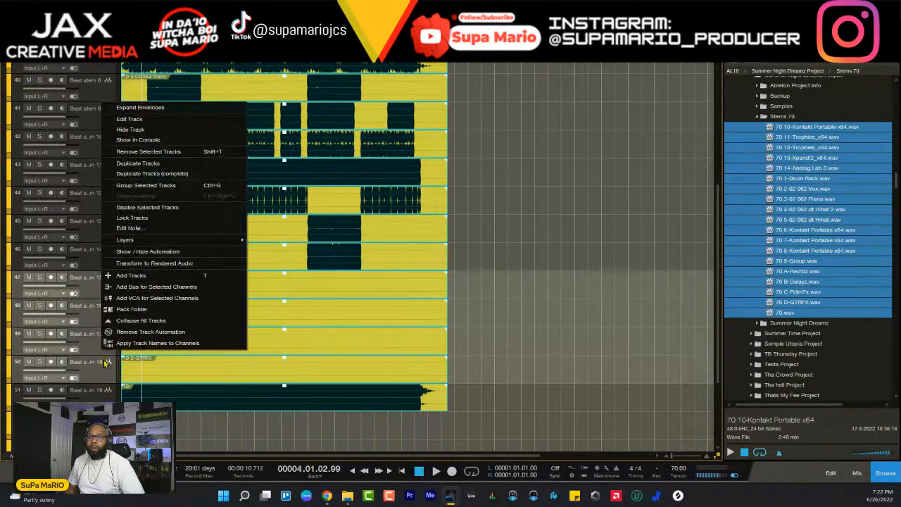
{"action": "left_click", "coordinate": [140, 152]}
- Remove the Beat stem 5 track holding the 14-Analog Lab 3 stem
{"action": "scroll", "coordinate": [227, 244], "scroll_direction": "up", "scroll_amount": 6}
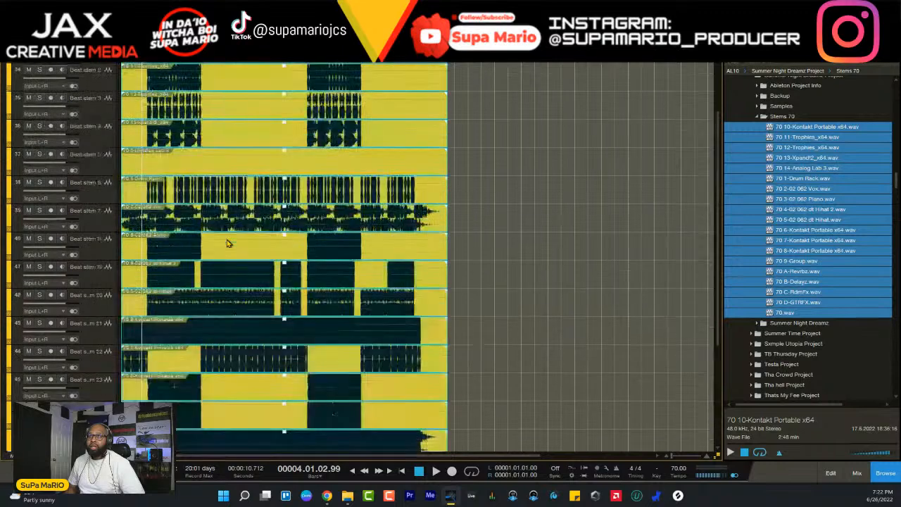
{"action": "left_click", "coordinate": [98, 238]}
{"action": "right_click", "coordinate": [98, 238]}
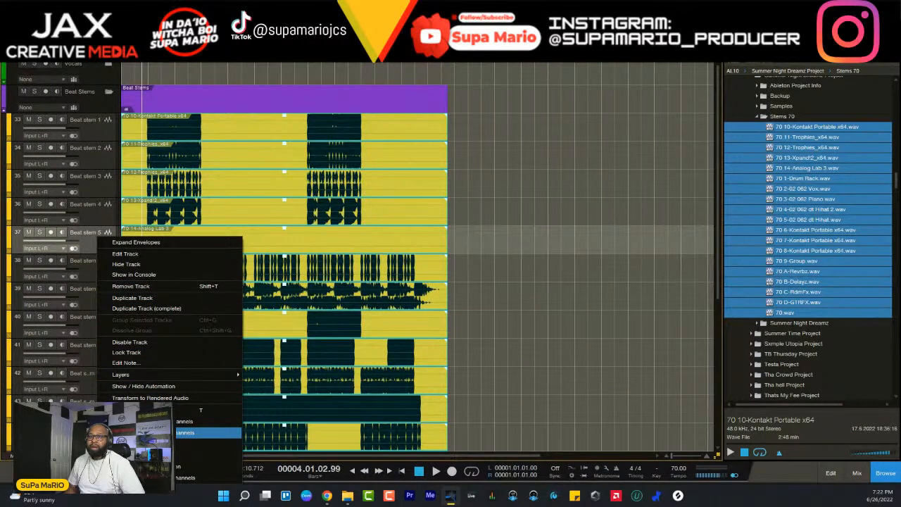
{"action": "left_click", "coordinate": [131, 288]}
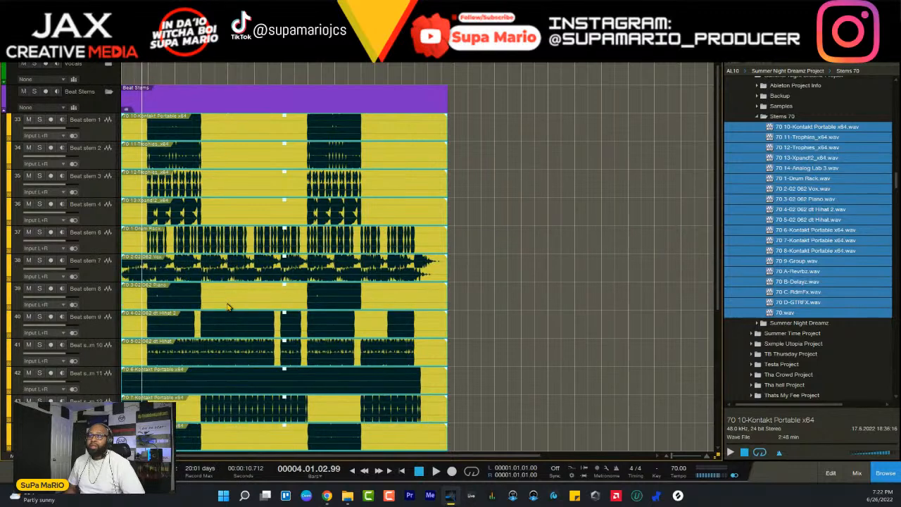
- Expand the Vocals folder track and remove all the Vox tracks inside it, through Vox 32
{"action": "left_click", "coordinate": [106, 76]}
{"action": "right_click", "coordinate": [106, 76]}
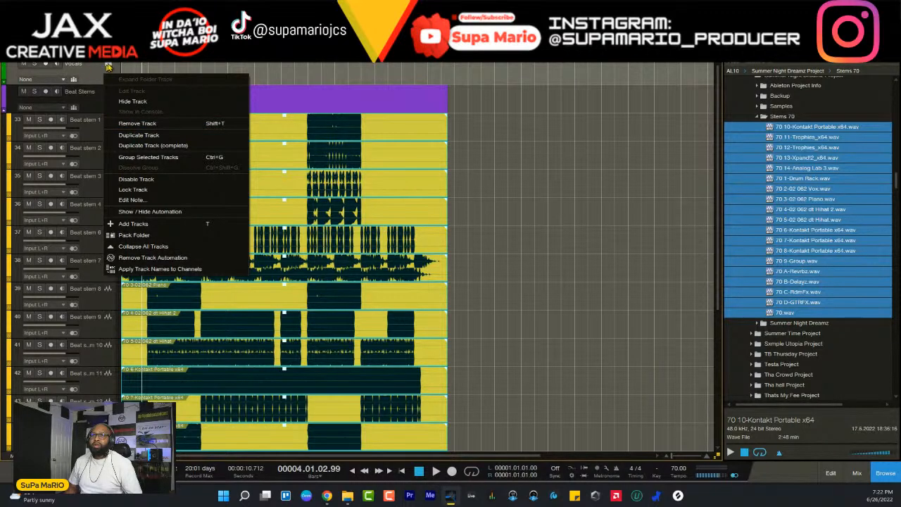
{"action": "left_click", "coordinate": [108, 67]}
{"action": "left_click", "coordinate": [105, 101]}
{"action": "scroll", "coordinate": [104, 112], "scroll_direction": "down", "scroll_amount": 5}
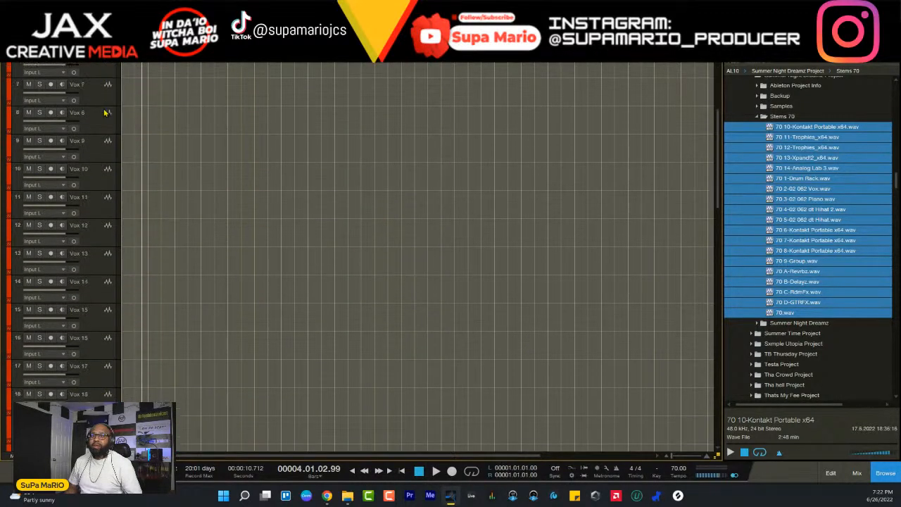
{"action": "scroll", "coordinate": [104, 113], "scroll_direction": "down", "scroll_amount": 5}
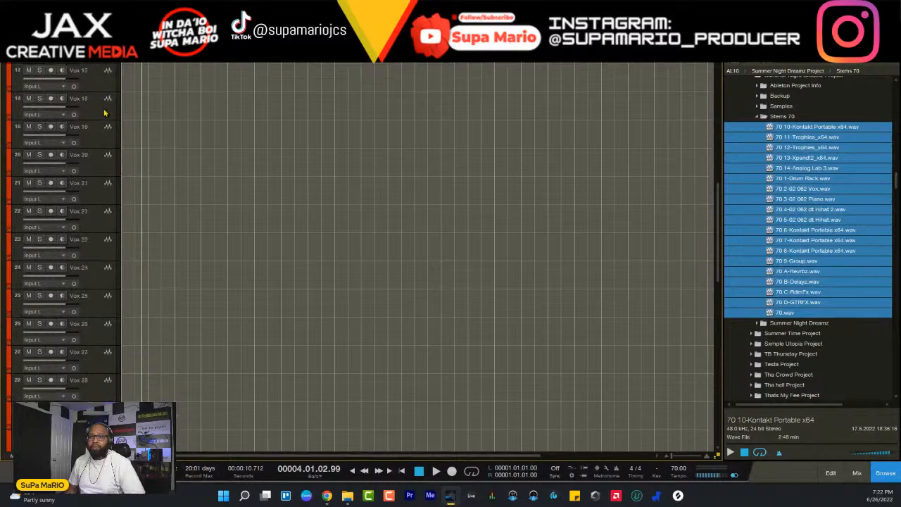
{"action": "scroll", "coordinate": [104, 113], "scroll_direction": "down", "scroll_amount": 3}
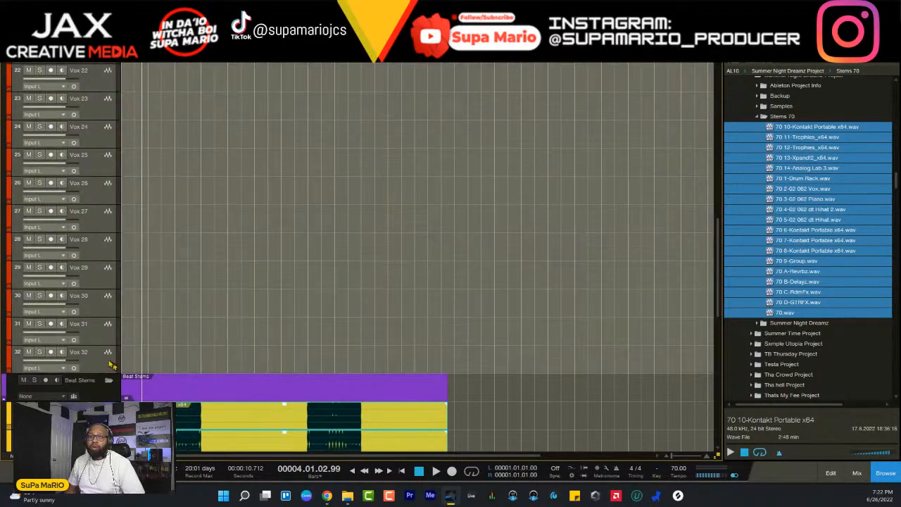
{"action": "right_click", "coordinate": [103, 357]}
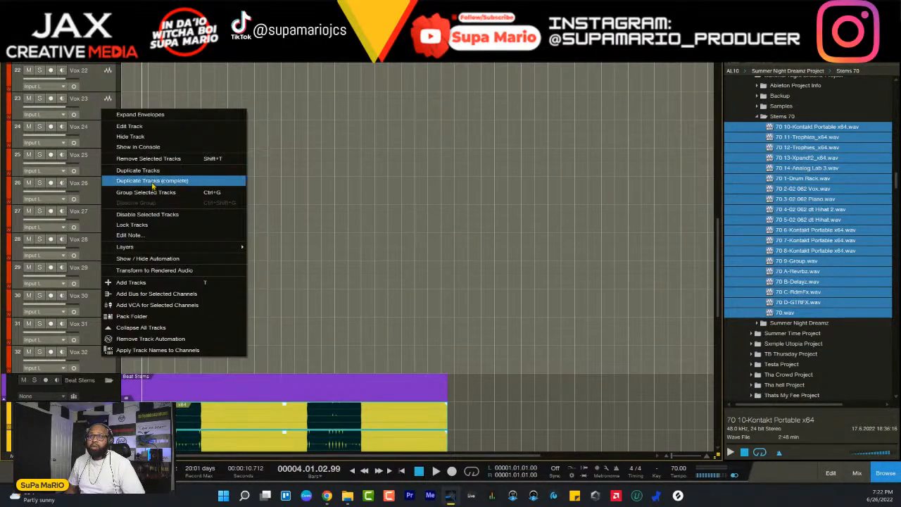
{"action": "left_click", "coordinate": [155, 158]}
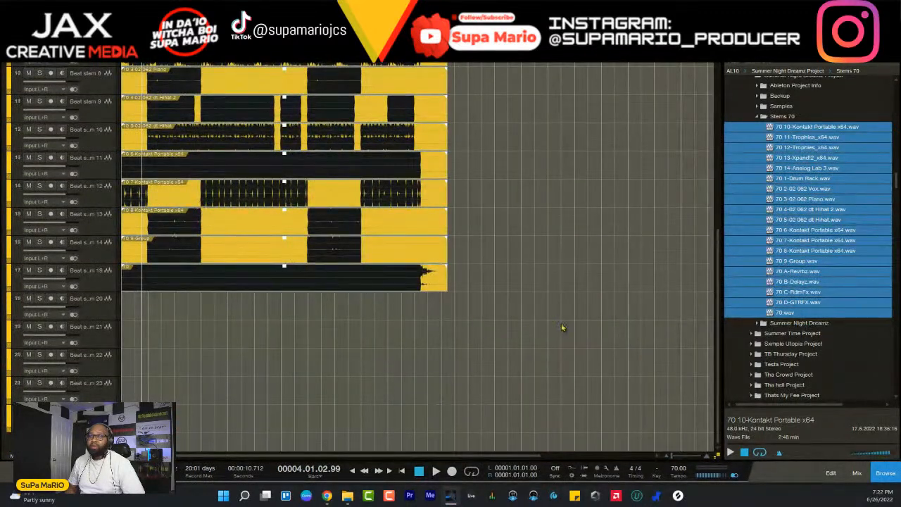
- Remove the empty Vocals folder track above Beat Stems
{"action": "key", "text": "ctrl+a"}
{"action": "scroll", "coordinate": [480, 261], "scroll_direction": "up", "scroll_amount": 2}
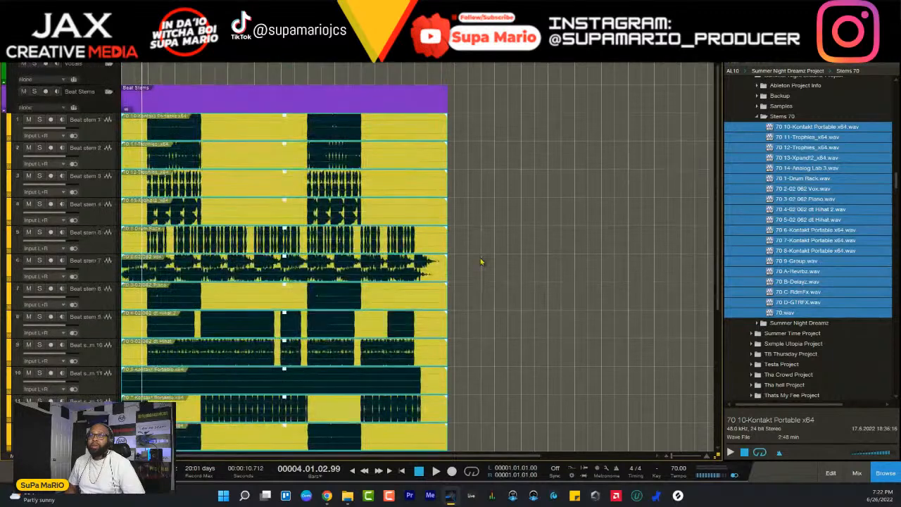
{"action": "right_click", "coordinate": [96, 73]}
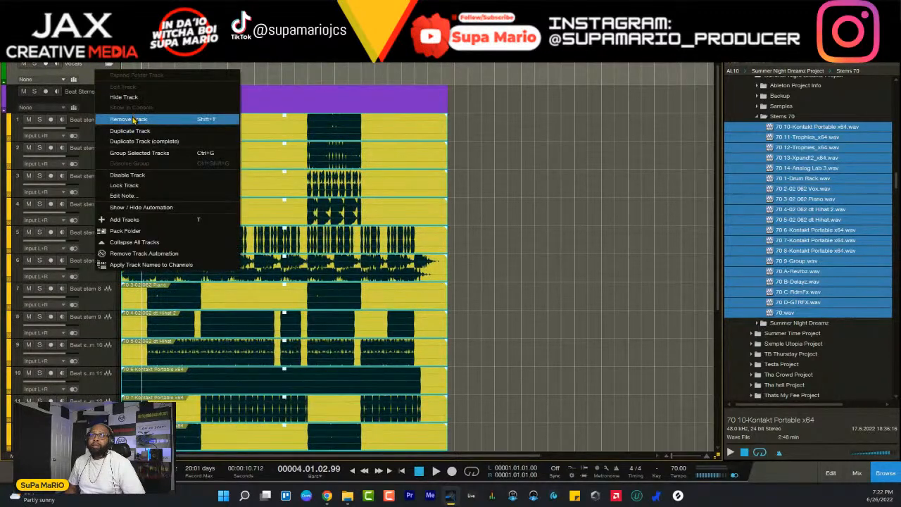
{"action": "left_click", "coordinate": [137, 116]}
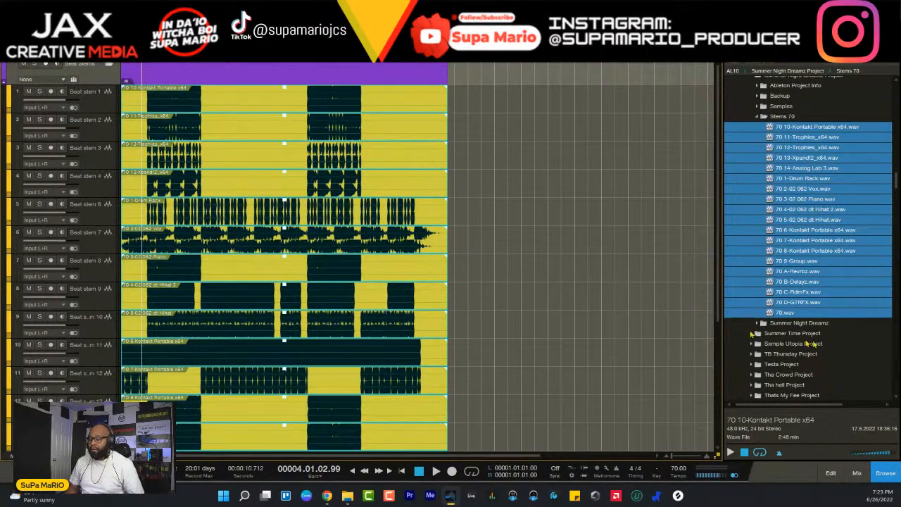
- Show the mixer below the arrangement and close the file browser
{"action": "left_click", "coordinate": [857, 472]}
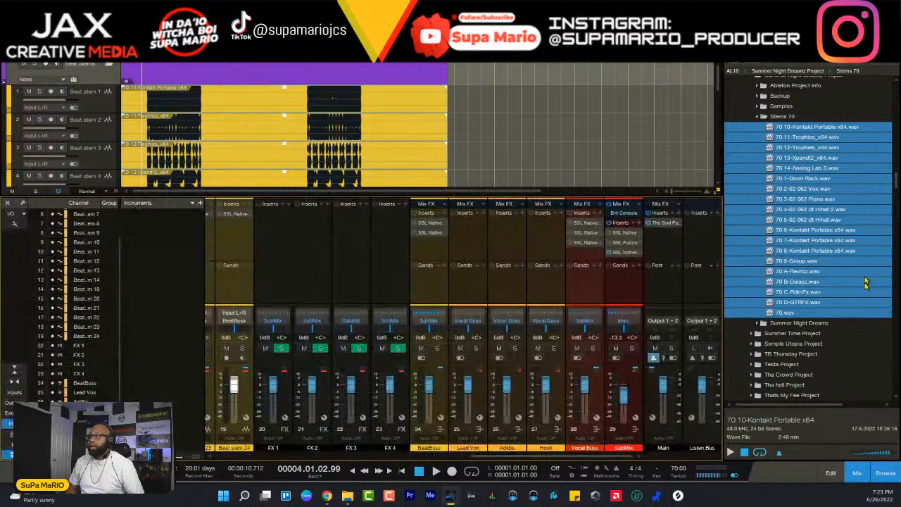
{"action": "left_click", "coordinate": [885, 473]}
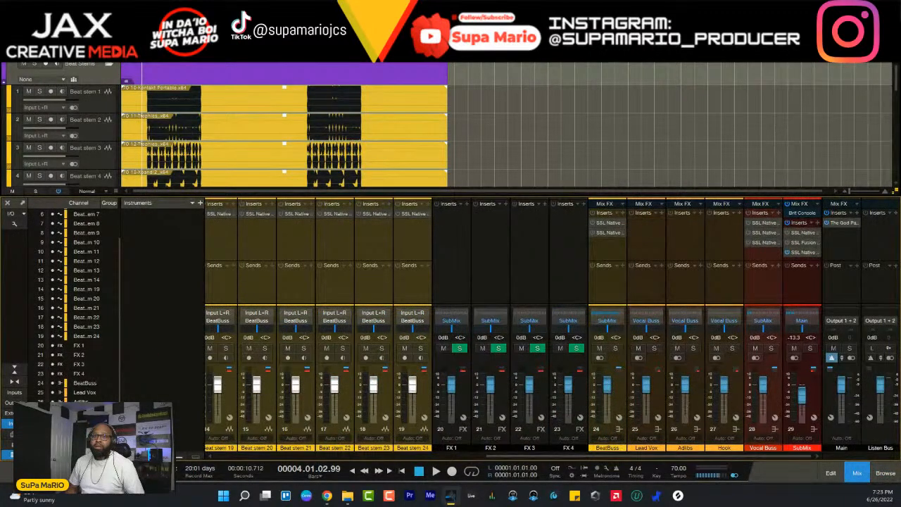
- Replace the mixer's channel list and Instruments panel with the Scenes panel, and bring the first Beat stem channels into view
{"action": "left_click", "coordinate": [14, 424]}
{"action": "left_click", "coordinate": [7, 454]}
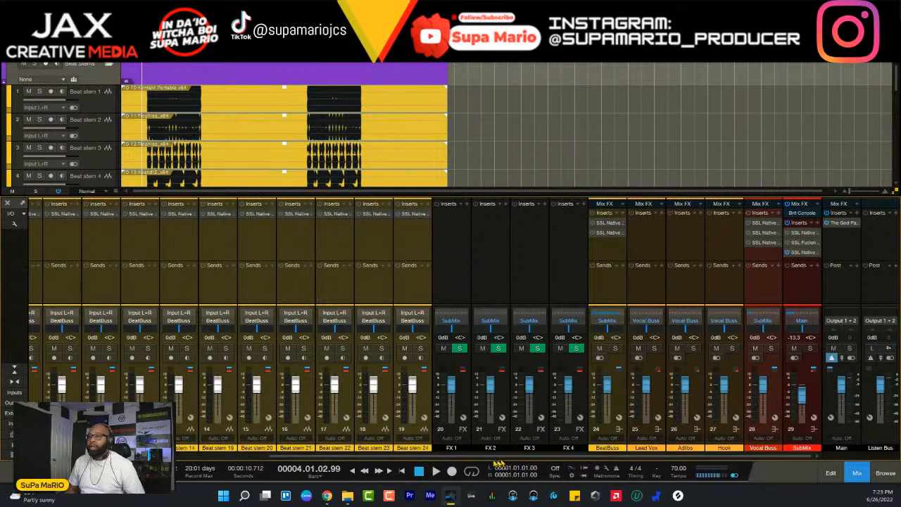
{"action": "left_click", "coordinate": [13, 435]}
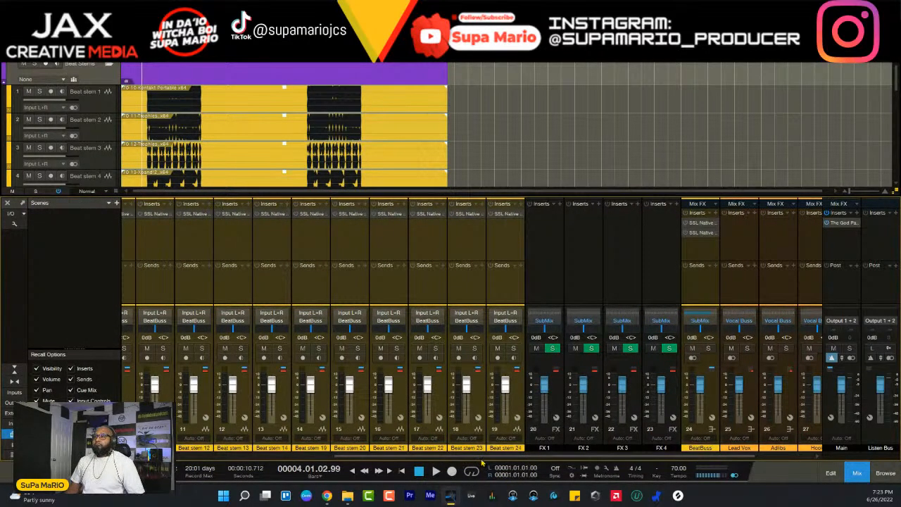
{"action": "left_click_drag", "start_coordinate": [481, 456], "coordinate": [210, 455]}
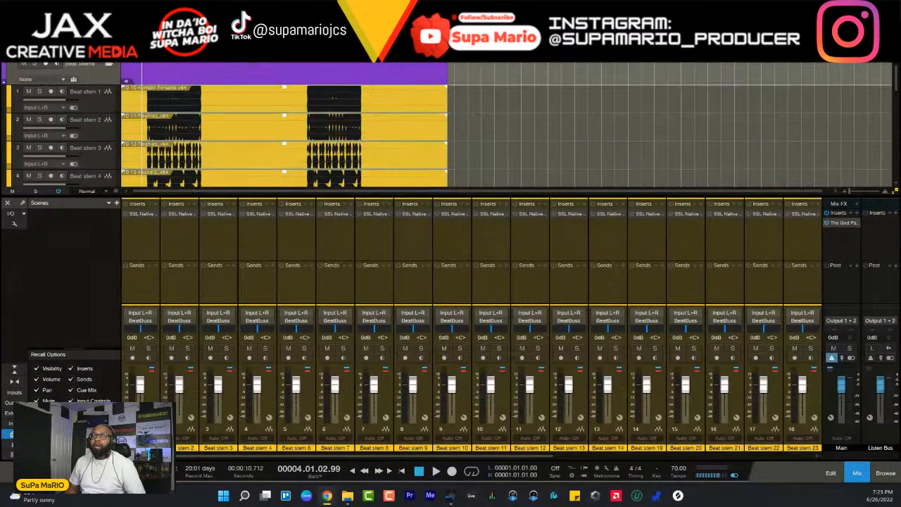
- Place the playback cursor at bar 5 and set the loop range from bar 5 to bar 13
{"action": "left_click", "coordinate": [148, 126]}
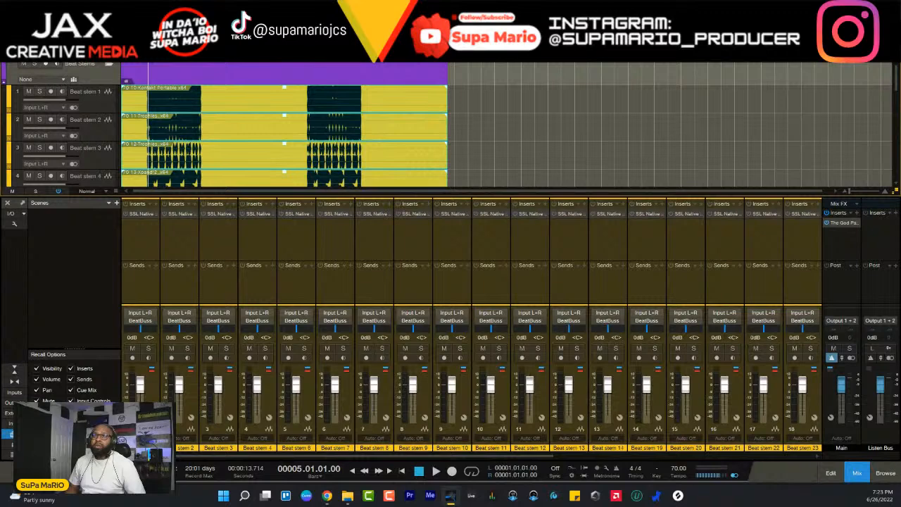
{"action": "scroll", "coordinate": [153, 65], "scroll_direction": "up", "scroll_amount": 5}
{"action": "left_click_drag", "start_coordinate": [183, 191], "coordinate": [151, 191]}
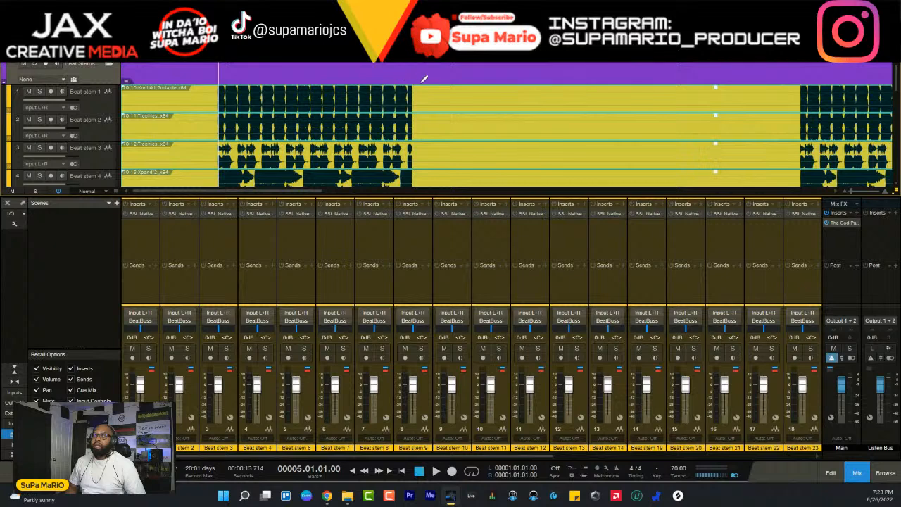
- Inspect The God Particle on the Main output and SSL Native Bus Compressor 2 on the SubMix bus, and close the compressor
{"action": "left_click", "coordinate": [842, 222]}
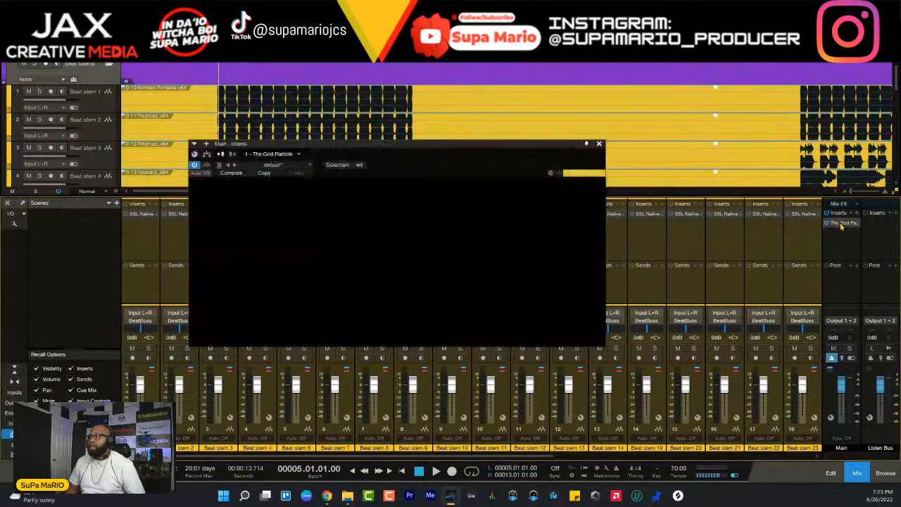
{"action": "left_click_drag", "start_coordinate": [544, 148], "coordinate": [636, 236]}
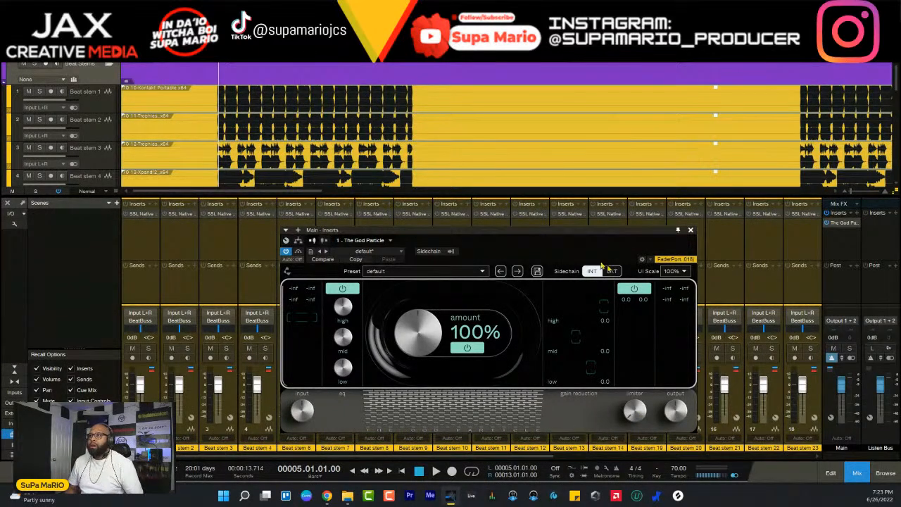
{"action": "left_click_drag", "start_coordinate": [507, 457], "coordinate": [787, 457]}
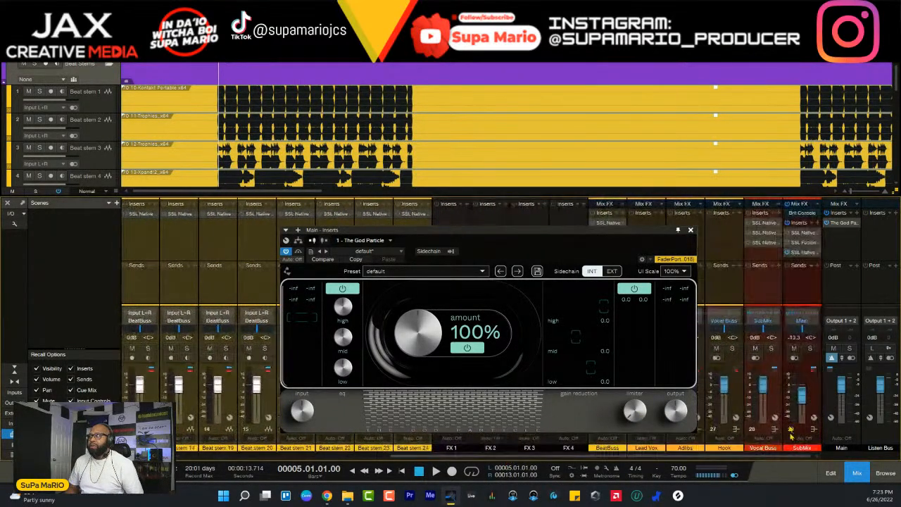
{"action": "left_click", "coordinate": [804, 252]}
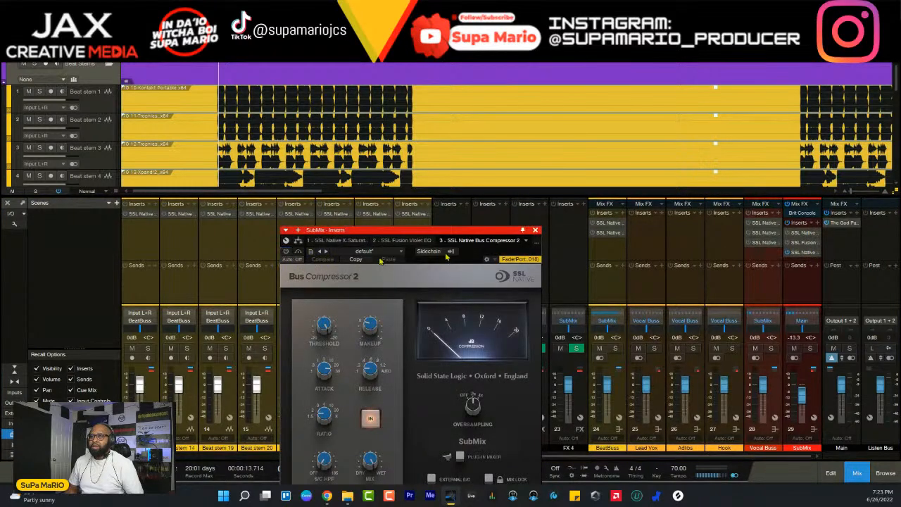
{"action": "left_click_drag", "start_coordinate": [352, 229], "coordinate": [522, 106]}
{"action": "left_click_drag", "start_coordinate": [453, 127], "coordinate": [456, 129]}
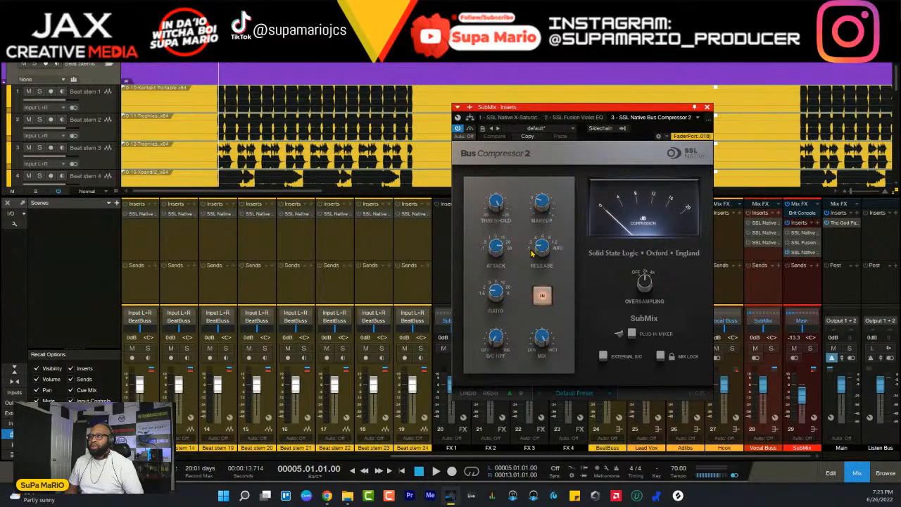
{"action": "left_click", "coordinate": [709, 107]}
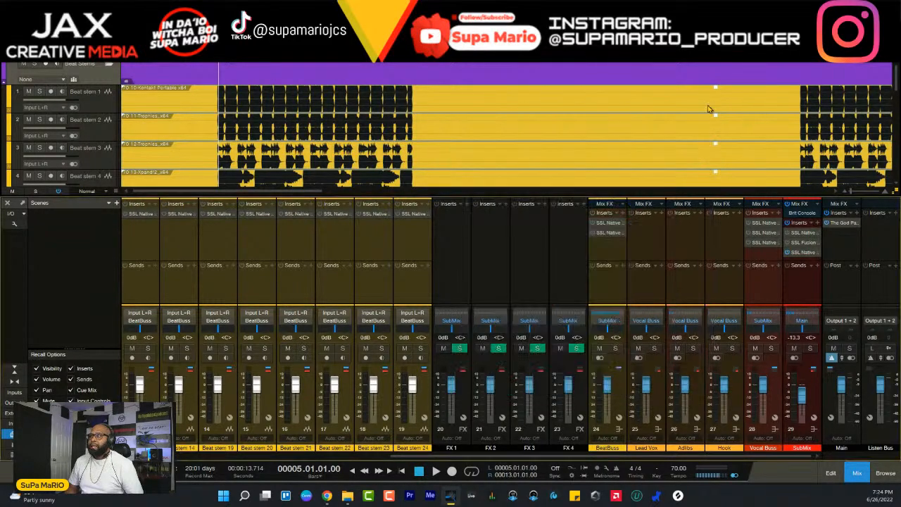
- Reopen The God Particle on the Main output and play the song from bar 5 to watch its metering
{"action": "left_click", "coordinate": [844, 224]}
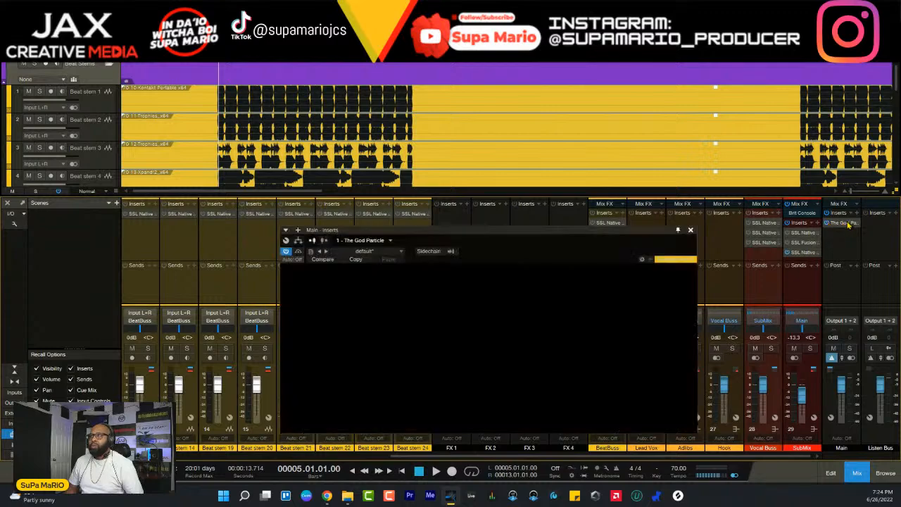
{"action": "left_click_drag", "start_coordinate": [595, 234], "coordinate": [551, 225]}
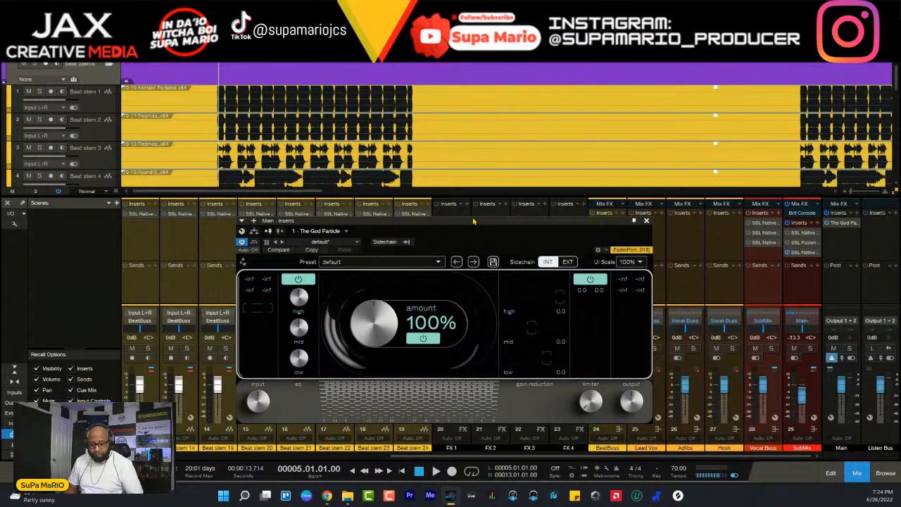
{"action": "key", "text": "space"}
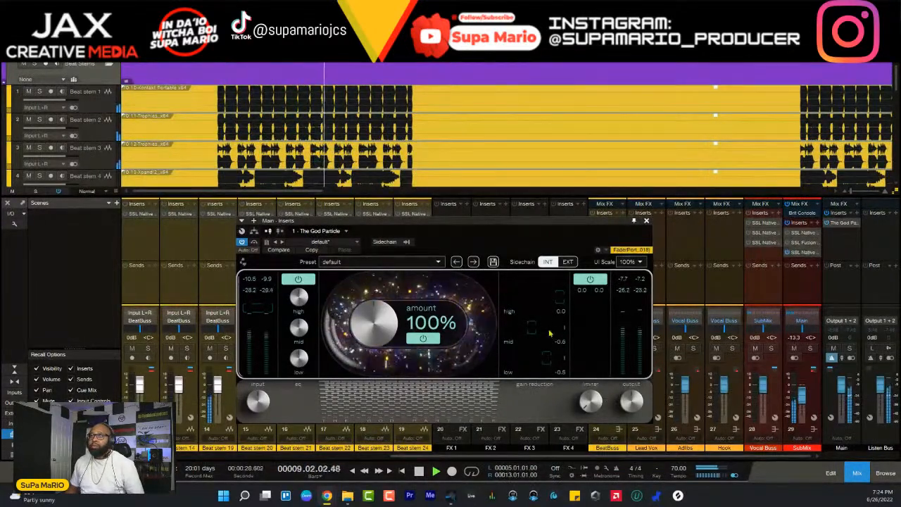
- Stop playback, inspect SSL Native Bus Compressor 2 on the SubMix bus and close it
{"action": "key", "text": "space"}
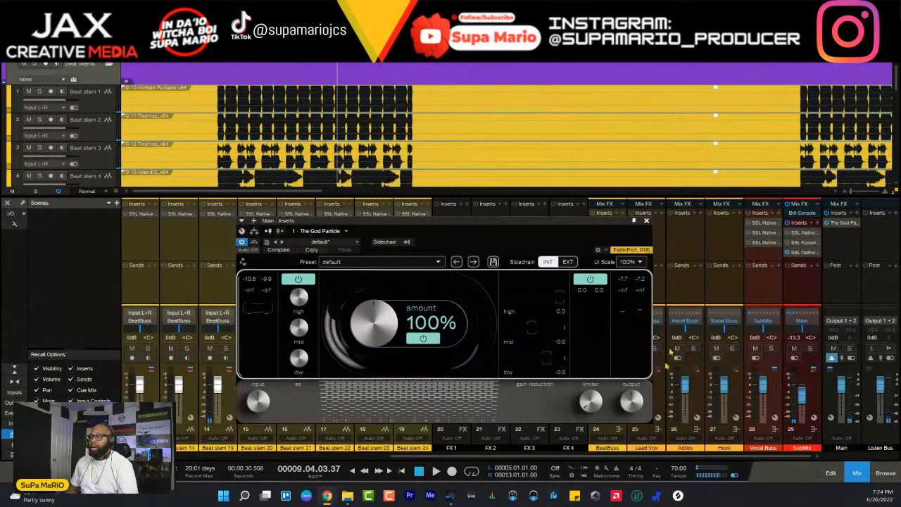
{"action": "left_click", "coordinate": [811, 400]}
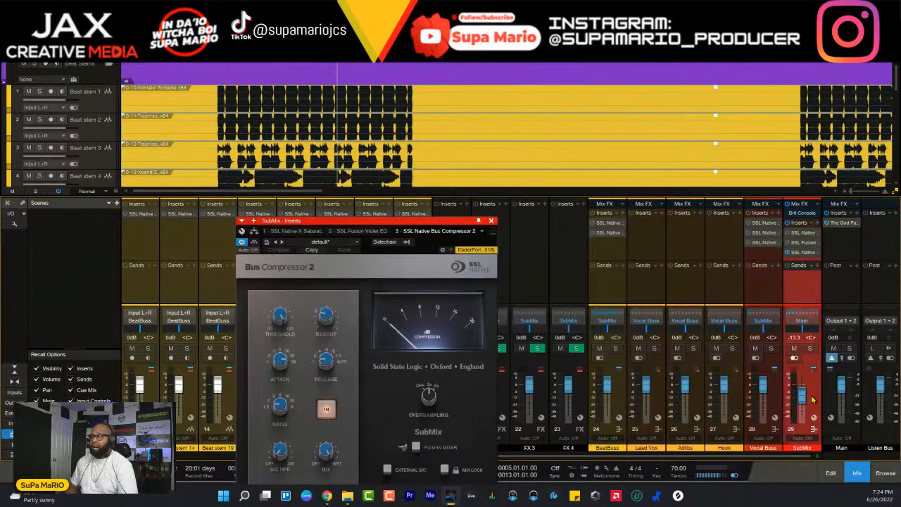
{"action": "left_click_drag", "start_coordinate": [453, 223], "coordinate": [465, 186]}
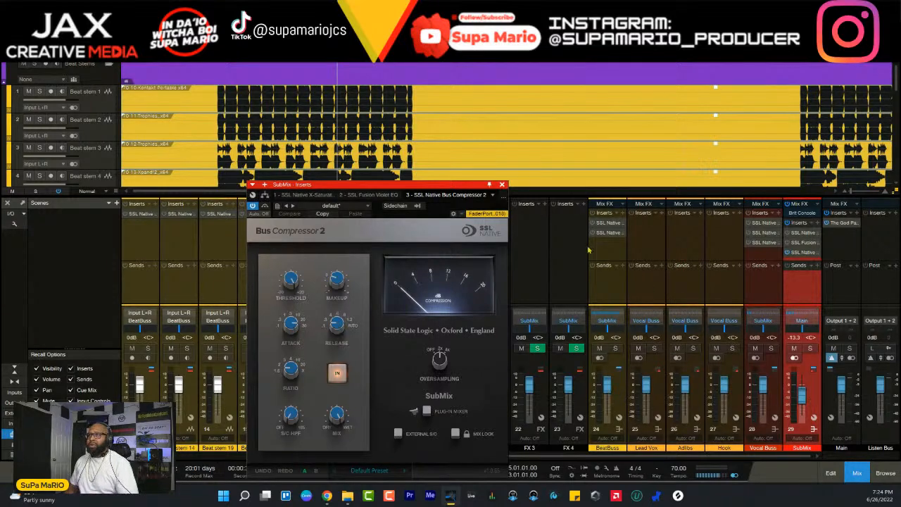
{"action": "left_click", "coordinate": [502, 185]}
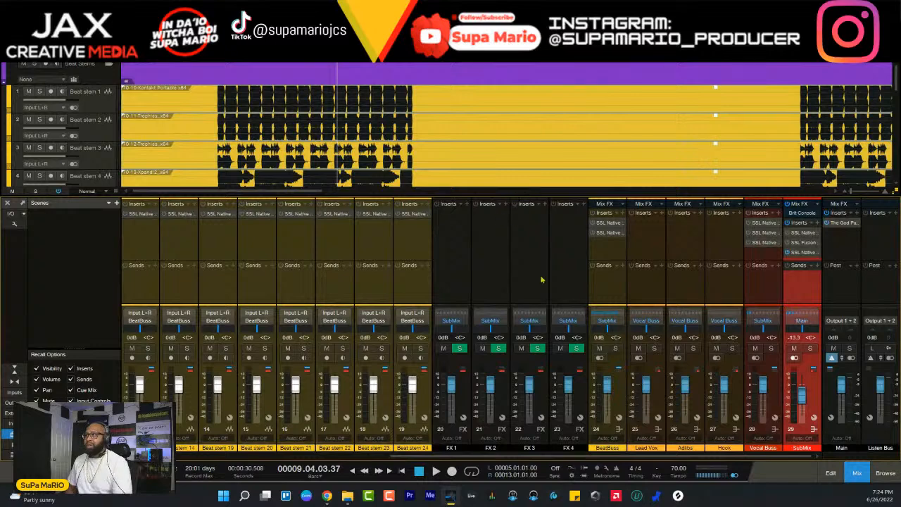
- Reopen The God Particle on the Main output, pin its window and select the SubMix channel
{"action": "left_click", "coordinate": [841, 222]}
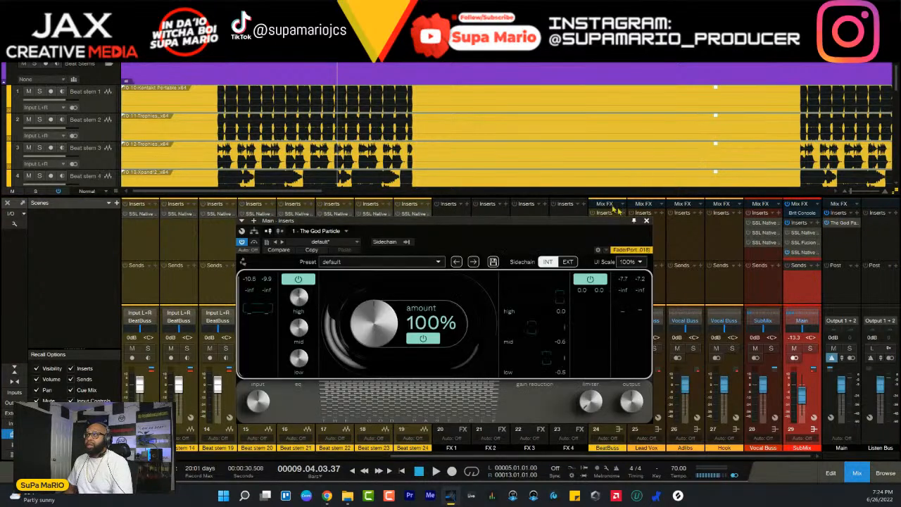
{"action": "left_click", "coordinate": [636, 218]}
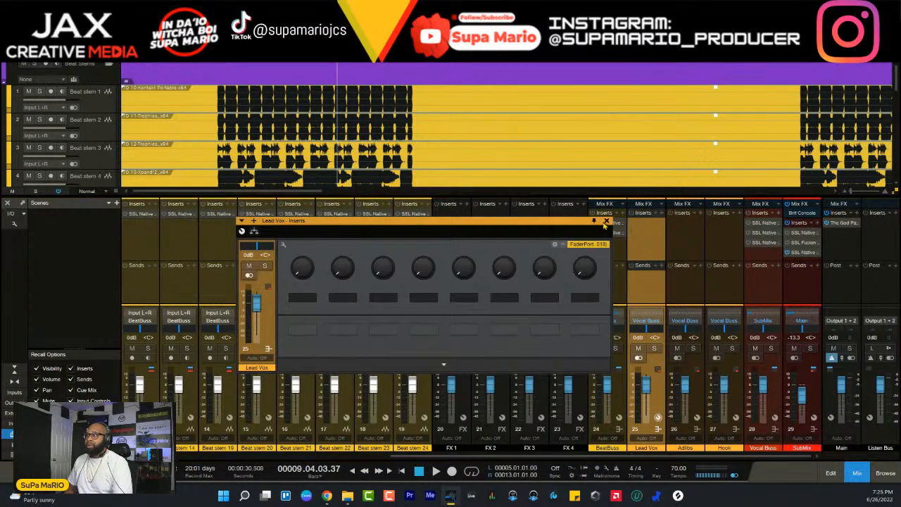
{"action": "left_click", "coordinate": [606, 222]}
{"action": "left_click", "coordinate": [847, 224]}
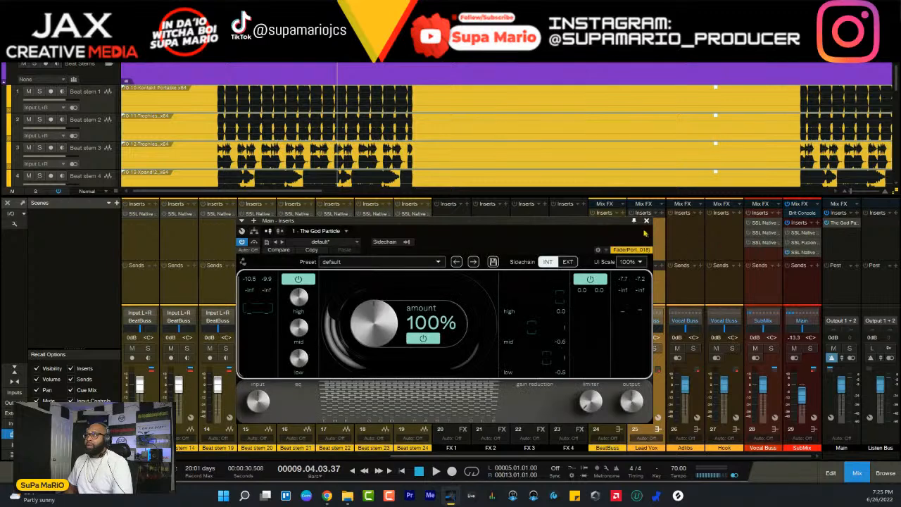
{"action": "left_click", "coordinate": [818, 407]}
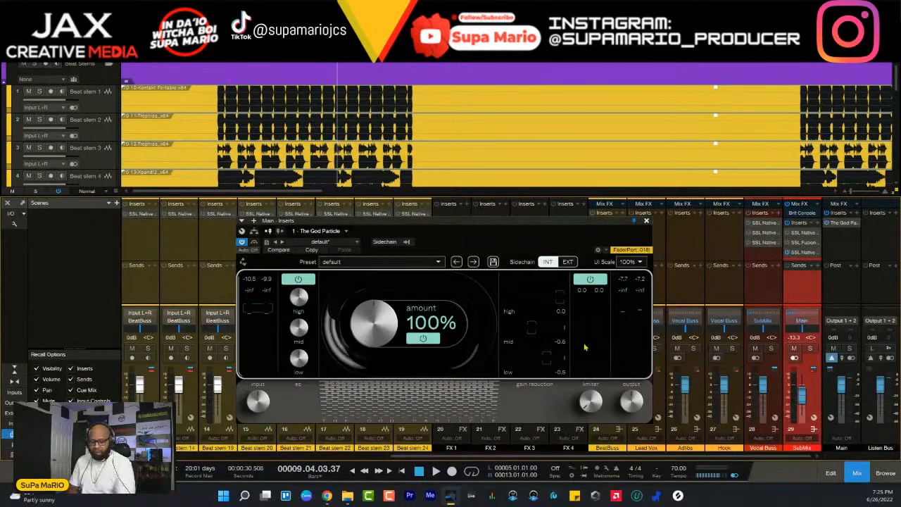
- Set the SubMix fader to -7.5 dB during playback while checking The God Particle's input meter, then stop
{"action": "key", "text": "space"}
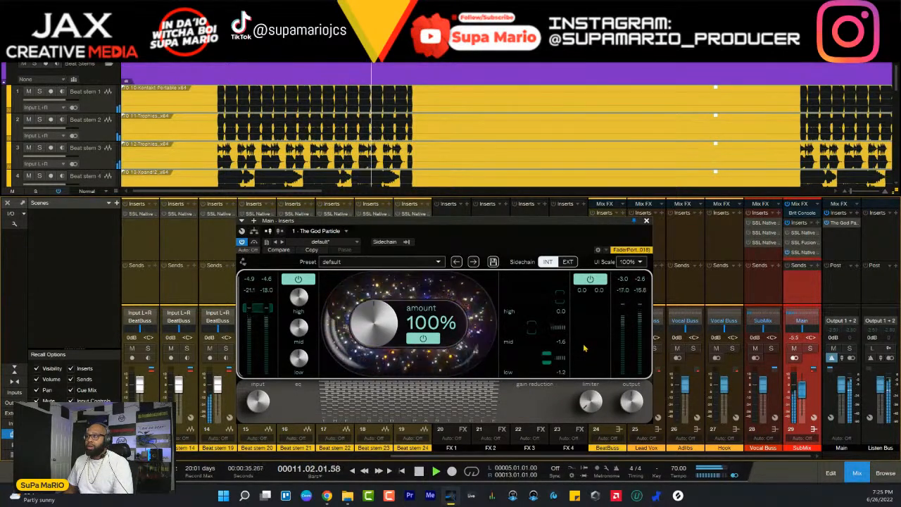
{"action": "mouse_move", "coordinate": [590, 400]}
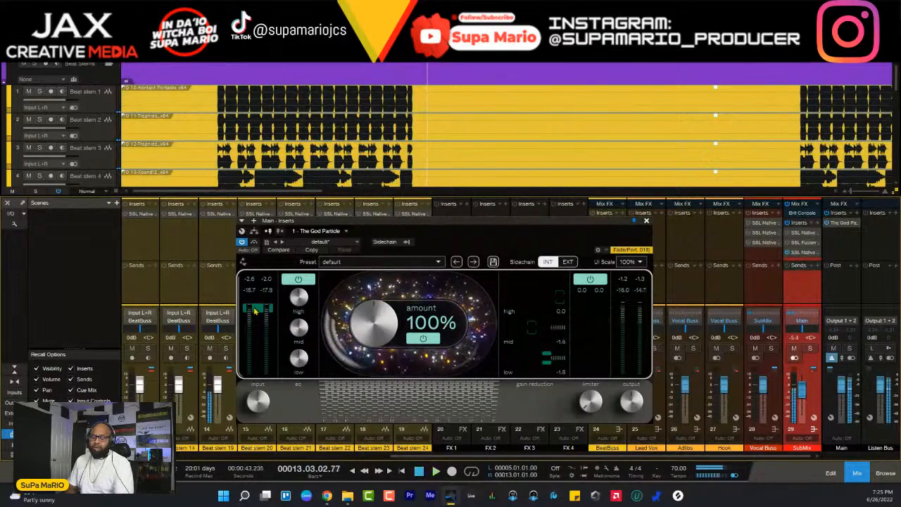
{"action": "key", "text": "space"}
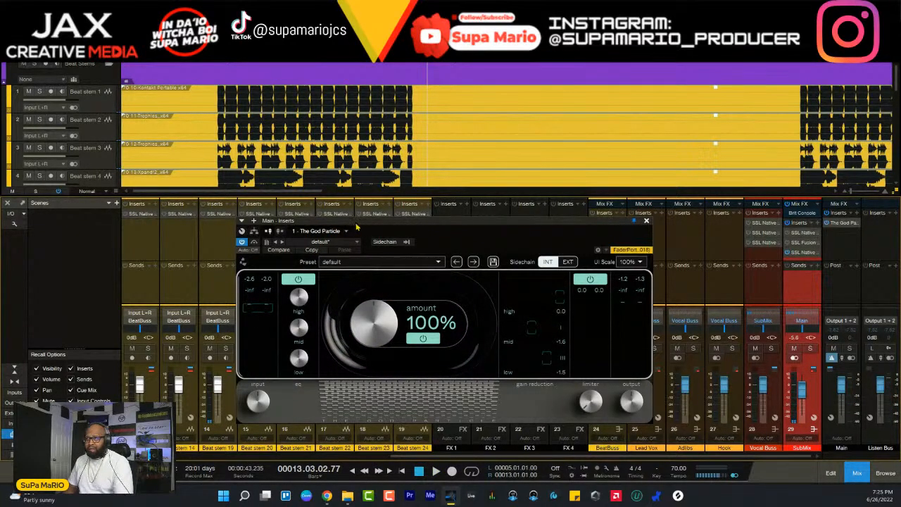
{"action": "left_click_drag", "start_coordinate": [356, 227], "coordinate": [381, 231]}
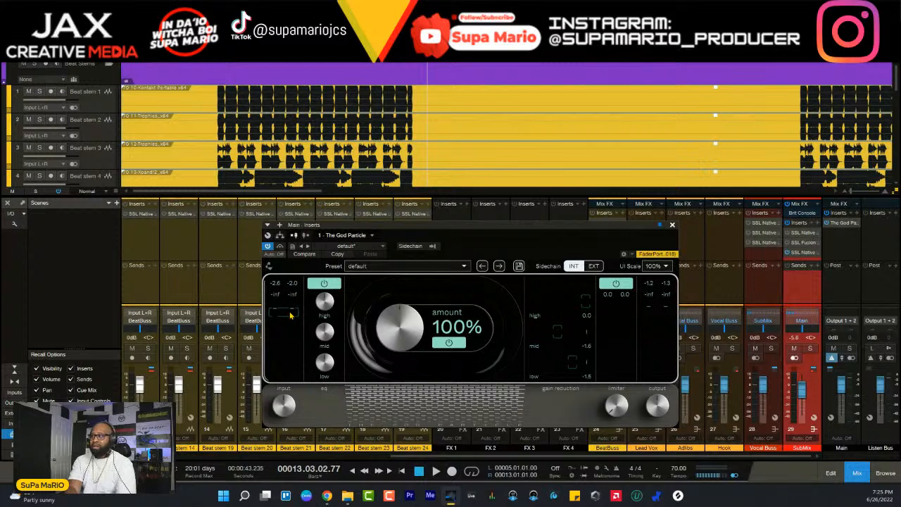
{"action": "key", "text": "KP_0"}
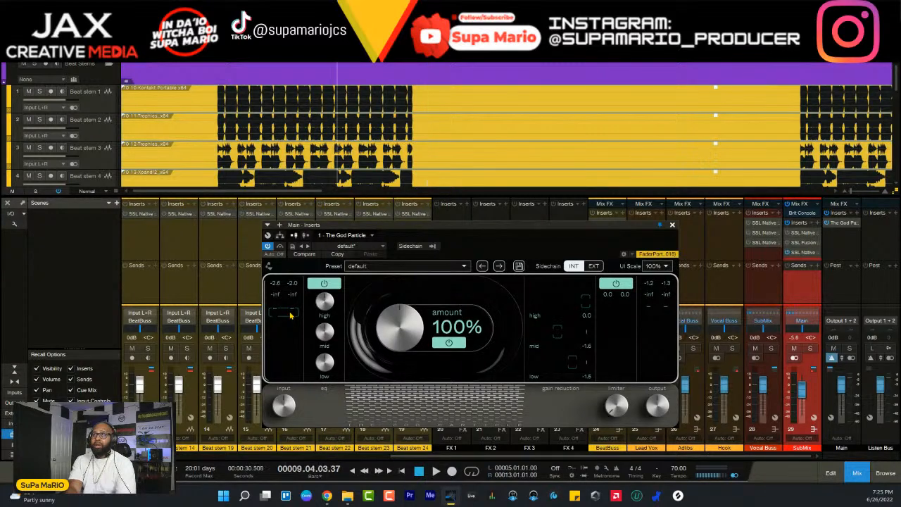
{"action": "key", "text": "KP_Subtract"}
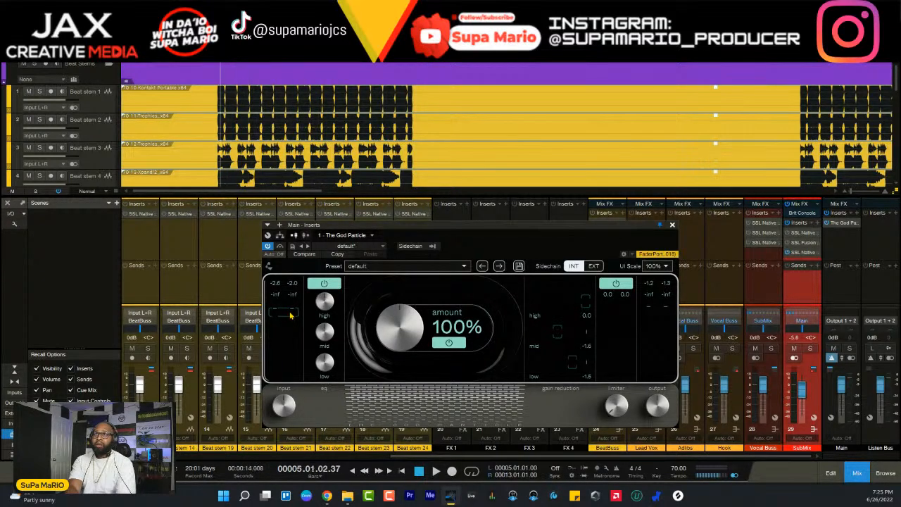
{"action": "key", "text": "space"}
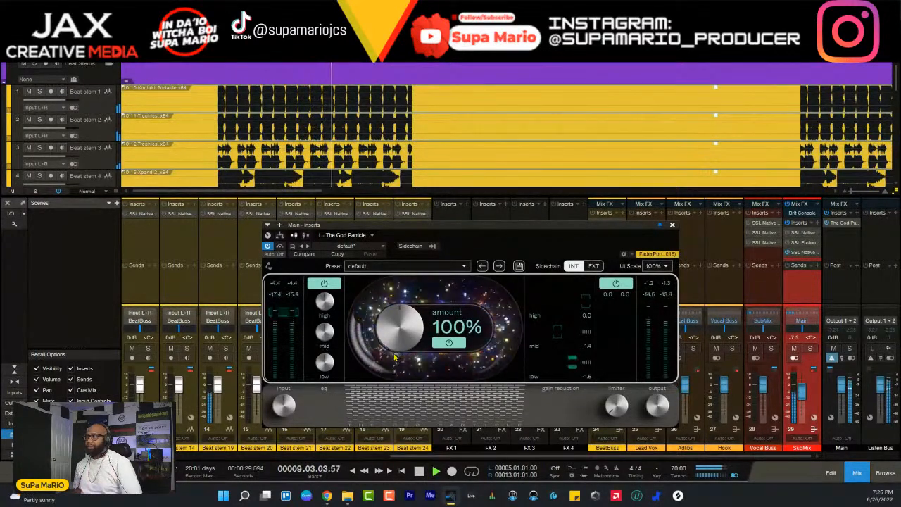
{"action": "key", "text": "space"}
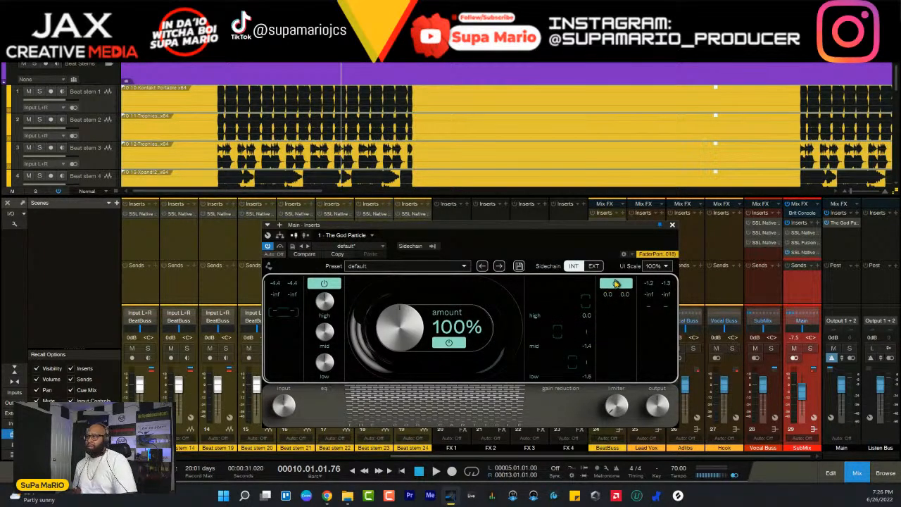
- Raise The God Particle's limiter to 4.3 dB while playing from bar 5, then stop playback
{"action": "mouse_move", "coordinate": [618, 411]}
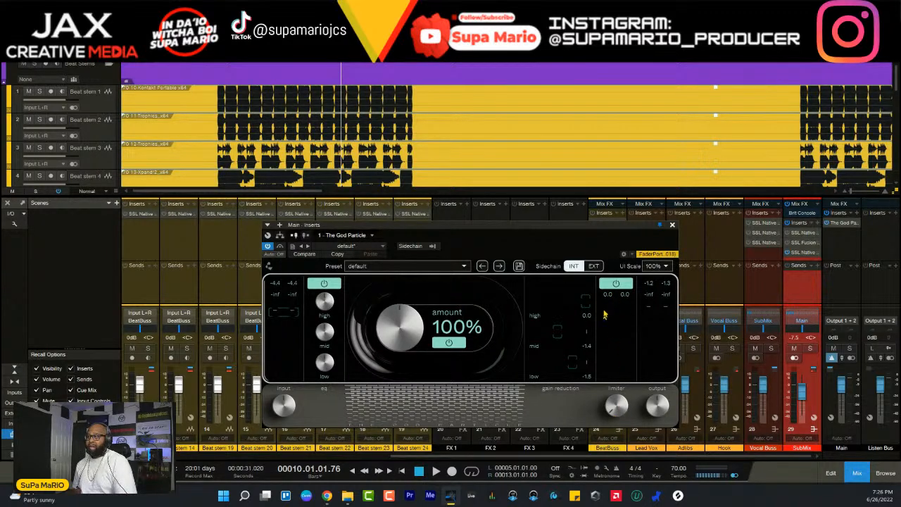
{"action": "key", "text": "space"}
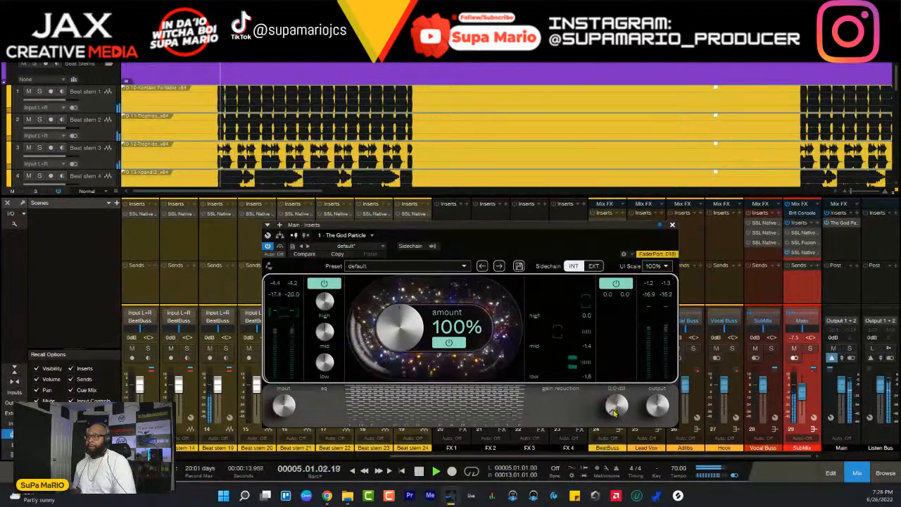
{"action": "left_click_drag", "start_coordinate": [614, 412], "coordinate": [612, 386]}
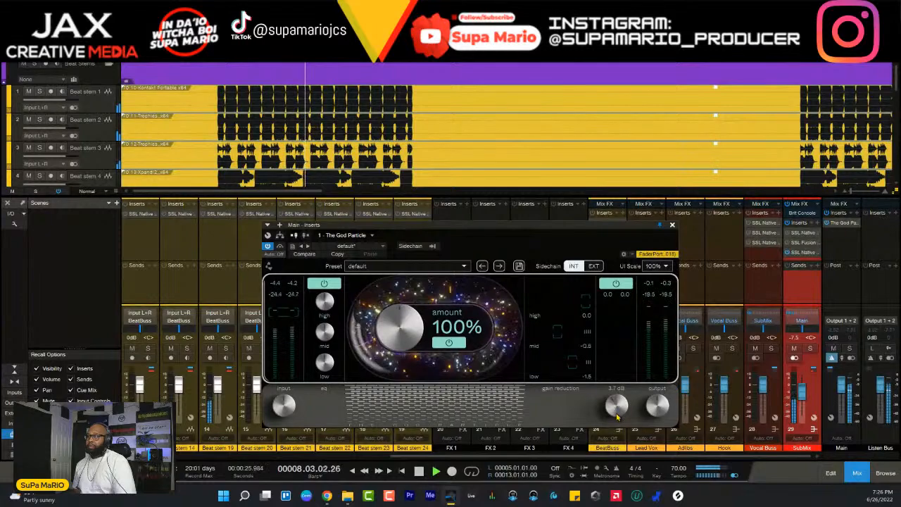
{"action": "left_click_drag", "start_coordinate": [617, 415], "coordinate": [615, 412]}
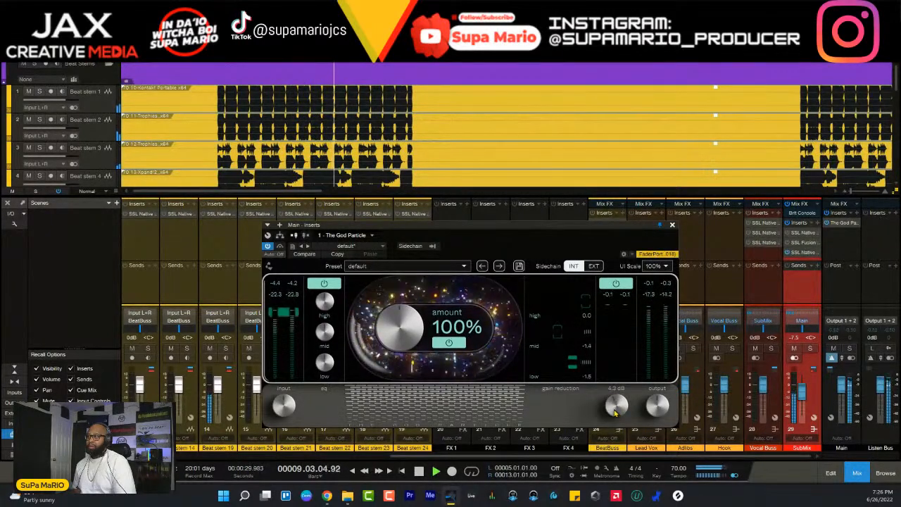
{"action": "key", "text": "space"}
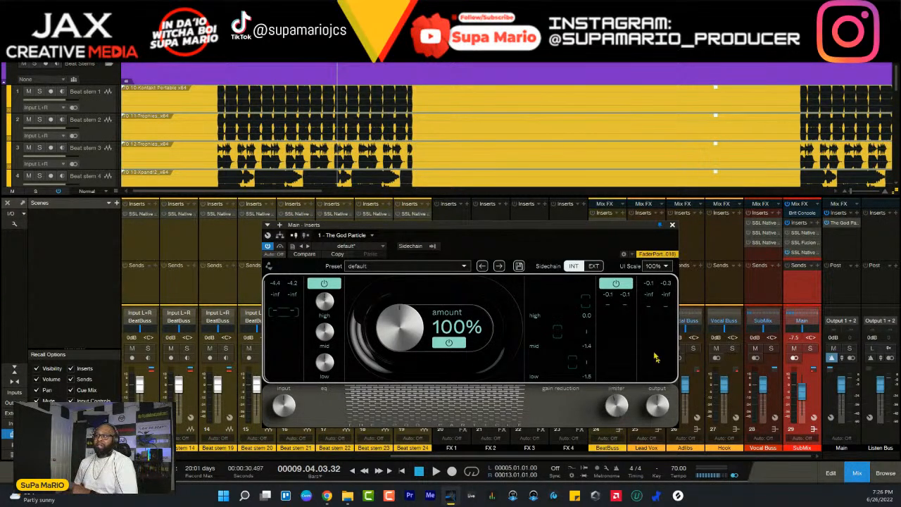
- Reopen The God Particle and compare the mix with the plug-in bypassed and active during playback, ending with it active
{"action": "left_click", "coordinate": [673, 226]}
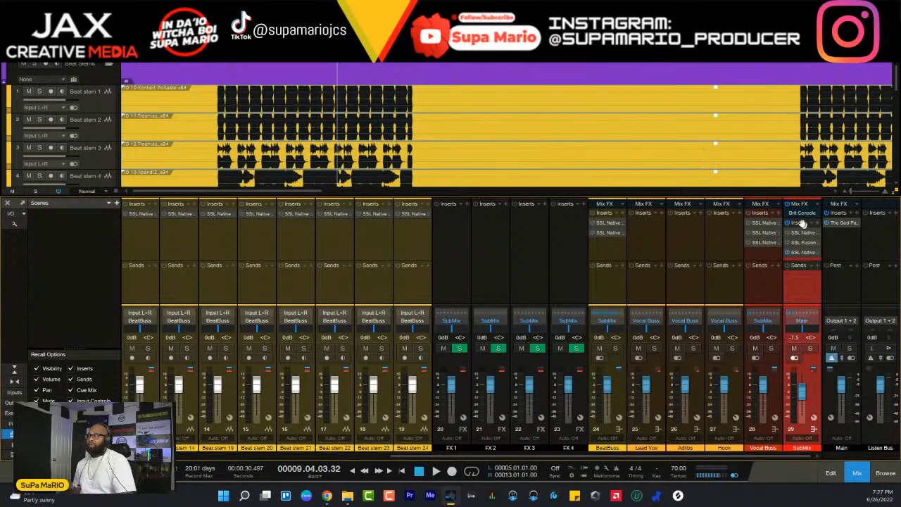
{"action": "double_click", "coordinate": [837, 224]}
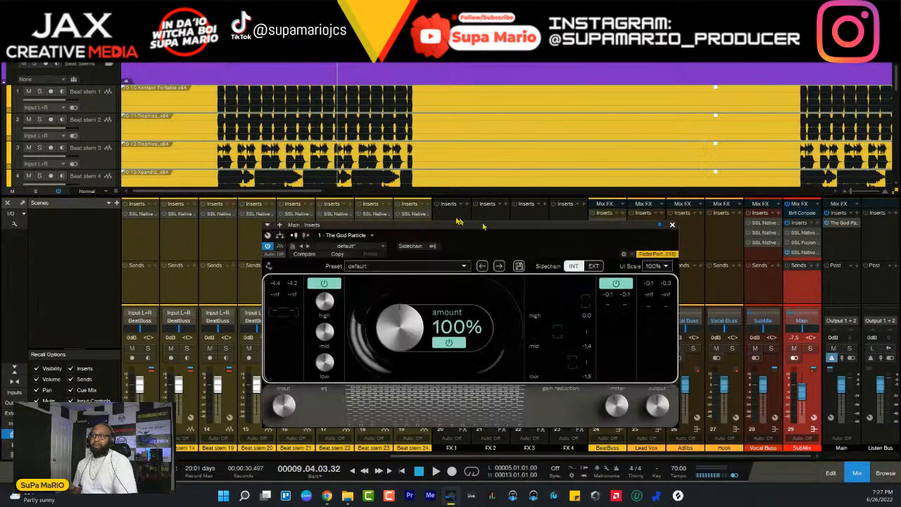
{"action": "key", "text": "space"}
{"action": "left_click", "coordinate": [267, 246]}
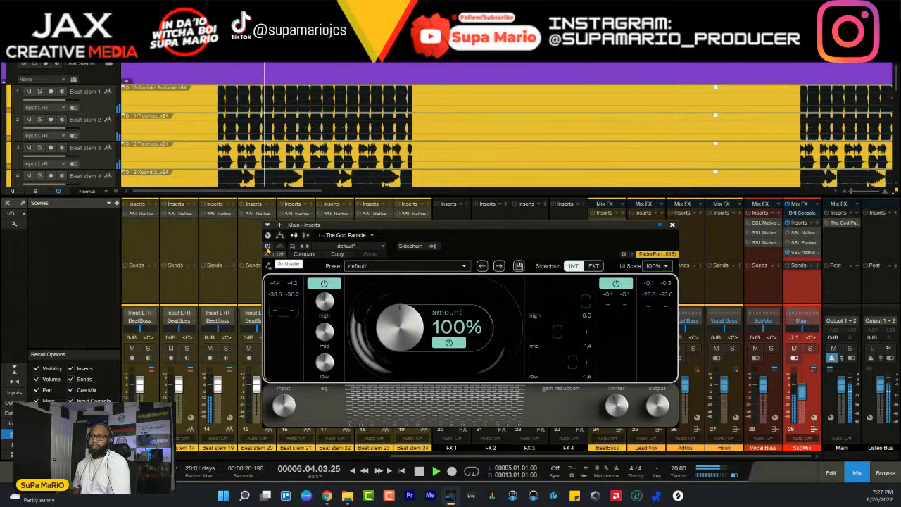
{"action": "left_click", "coordinate": [267, 246]}
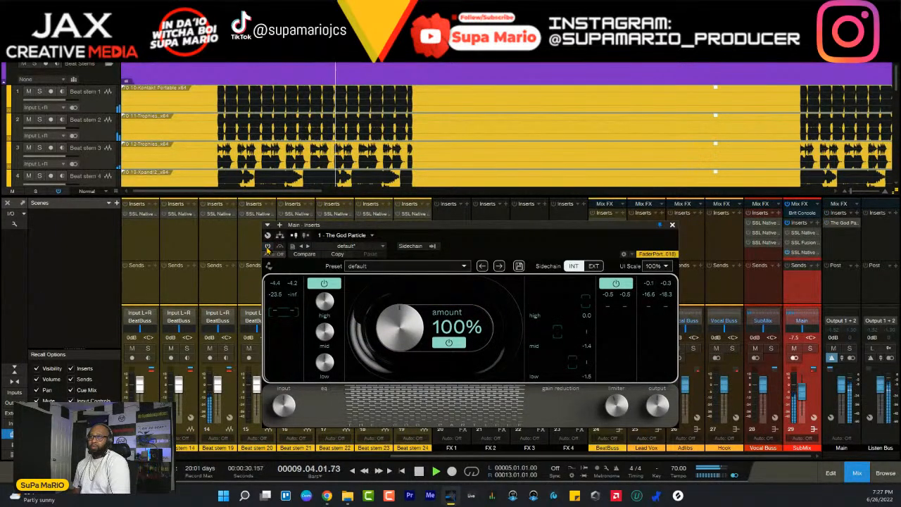
{"action": "left_click", "coordinate": [266, 246]}
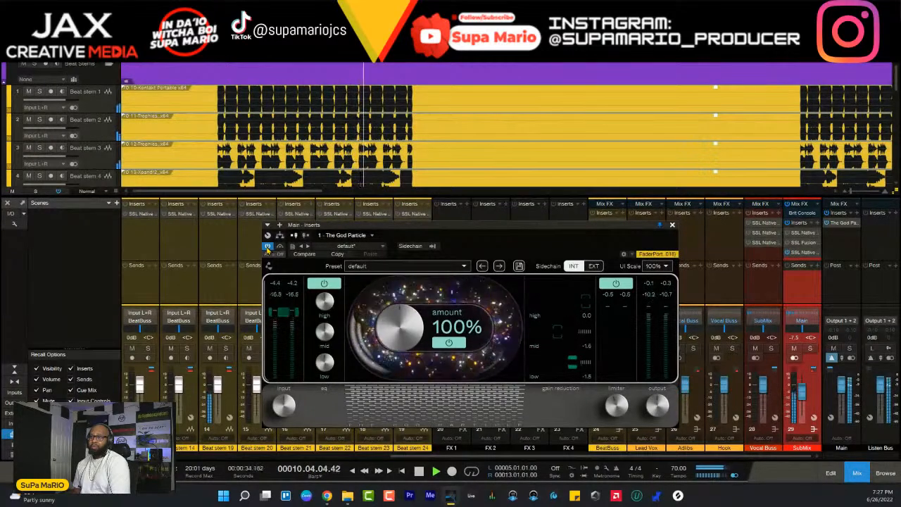
{"action": "left_click", "coordinate": [267, 246]}
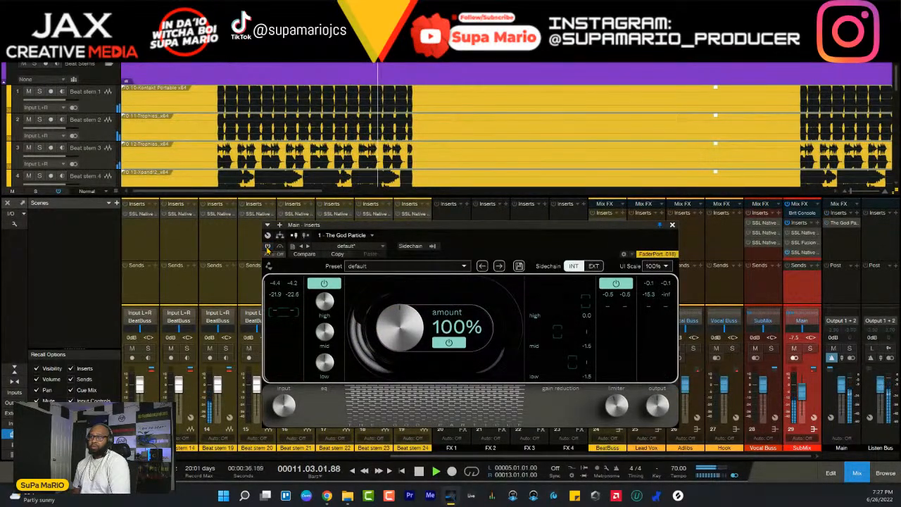
{"action": "left_click", "coordinate": [267, 245]}
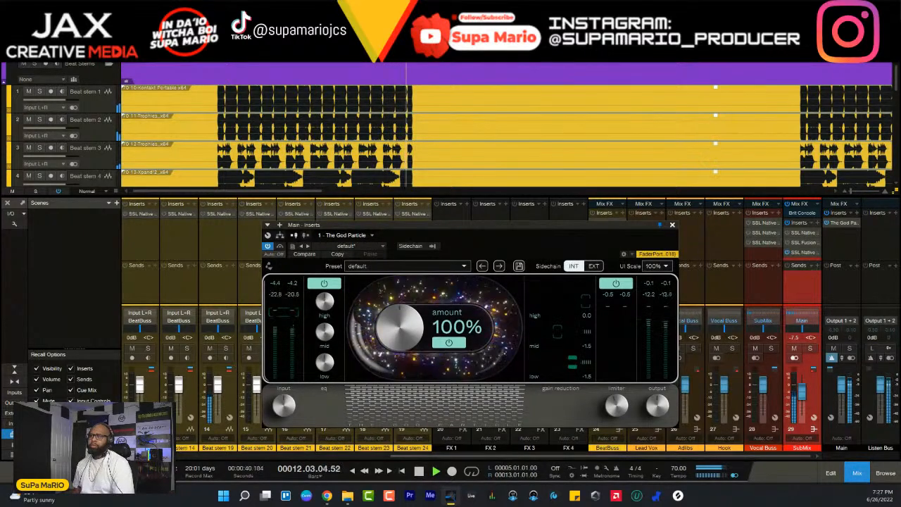
{"action": "key", "text": "space"}
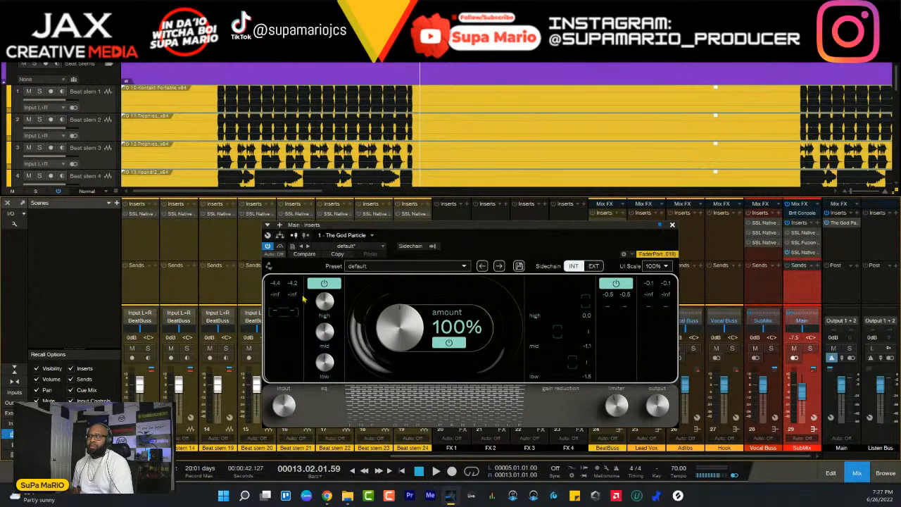
- Examine the plug-ins' CPU load in the Performance Monitor, including The God Particle, and close the monitor
{"action": "left_click", "coordinate": [102, 473]}
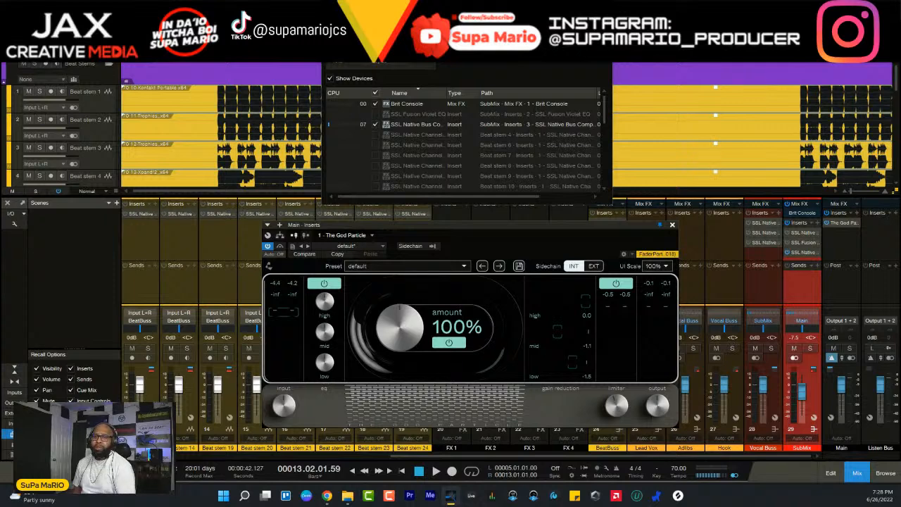
{"action": "left_click_drag", "start_coordinate": [396, 68], "coordinate": [470, 149]}
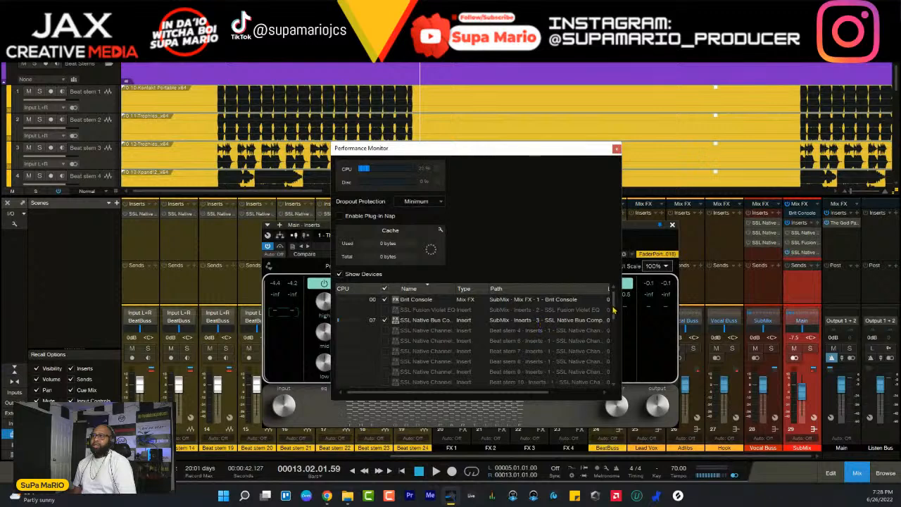
{"action": "scroll", "coordinate": [613, 309], "scroll_direction": "down", "scroll_amount": 3}
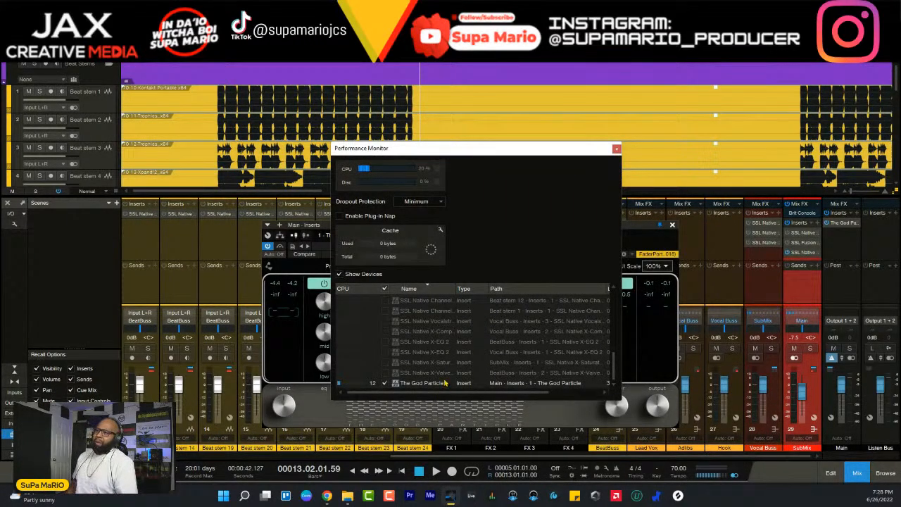
{"action": "left_click", "coordinate": [617, 150]}
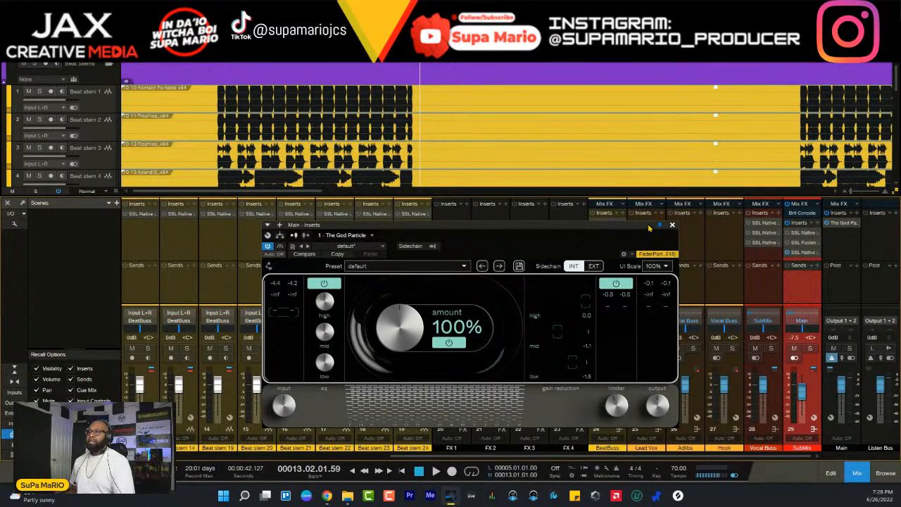
- Close The God Particle and bring the first Beat stem channels into view in the mixer
{"action": "left_click", "coordinate": [673, 225]}
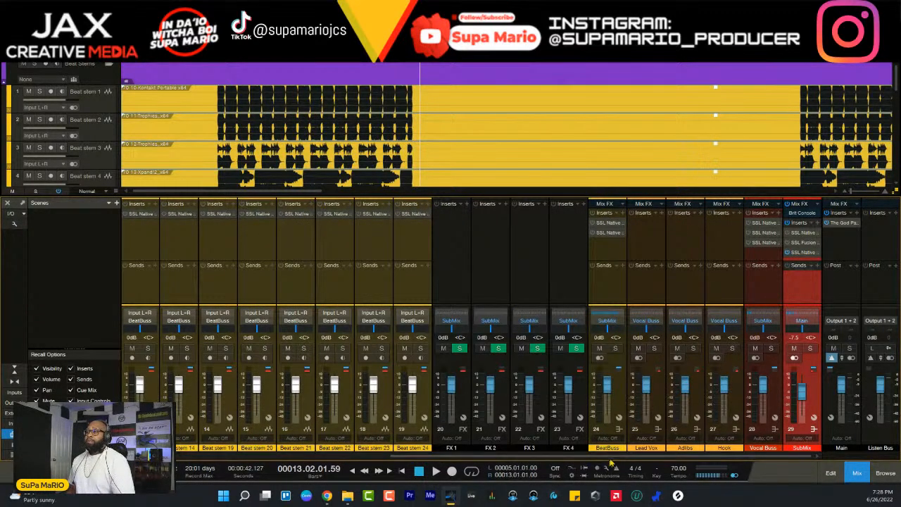
{"action": "left_click_drag", "start_coordinate": [610, 457], "coordinate": [291, 465]}
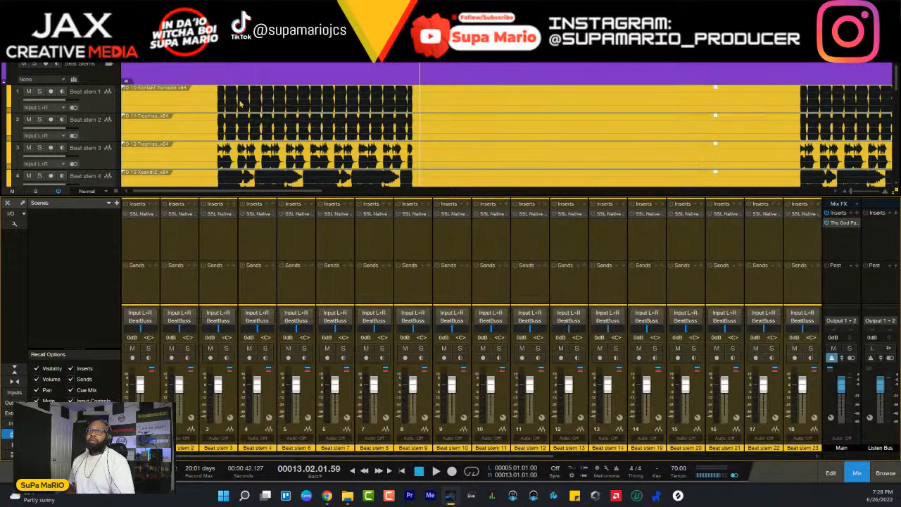
- Check The God Particle on the Main channel, close it and hide the mixer
{"action": "key", "text": "F3"}
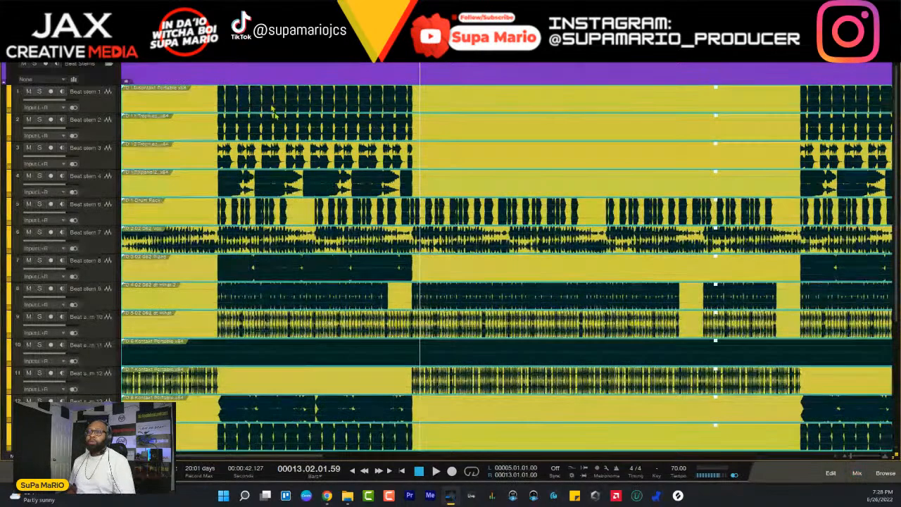
{"action": "key", "text": "F3"}
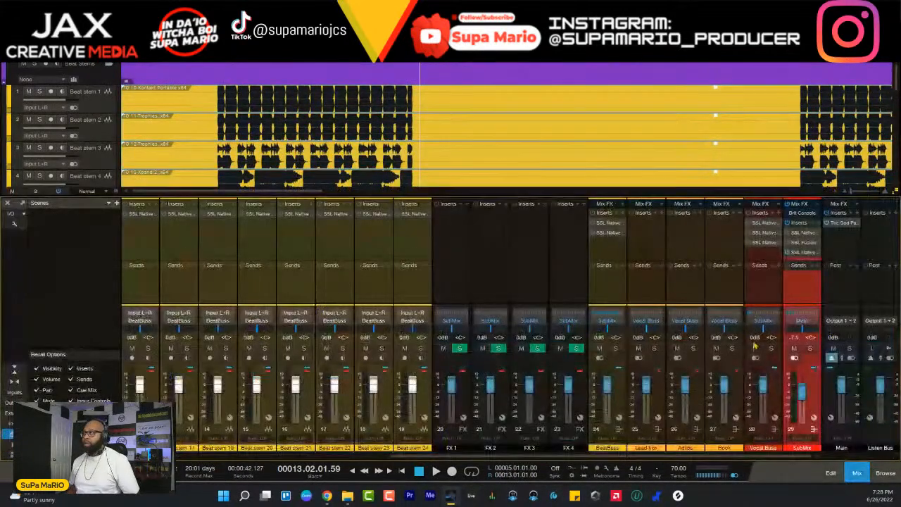
{"action": "left_click", "coordinate": [843, 222]}
{"action": "left_click", "coordinate": [672, 225]}
{"action": "key", "text": "F3"}
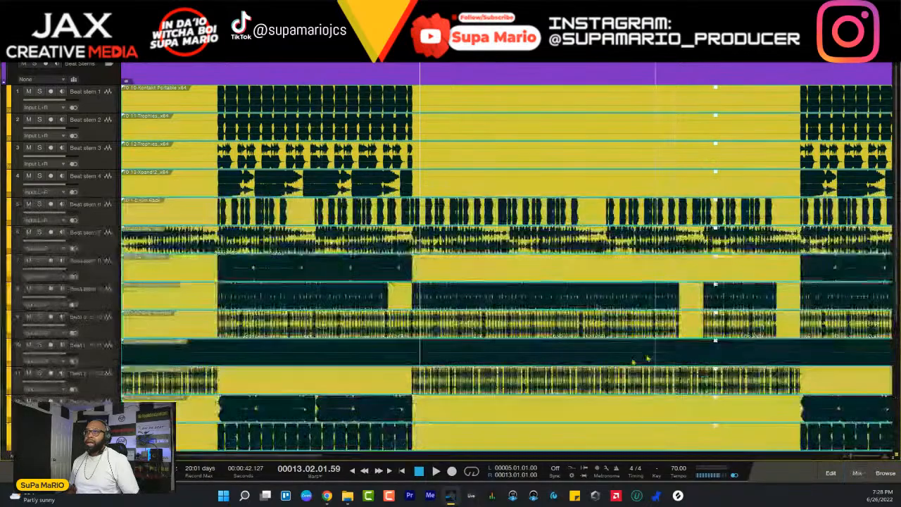
- Reduce the waveform display zoom so the beat stems' audio appears smaller in the arrangement, and look over all the stems
{"action": "scroll", "coordinate": [377, 338], "scroll_direction": "down", "scroll_amount": 4}
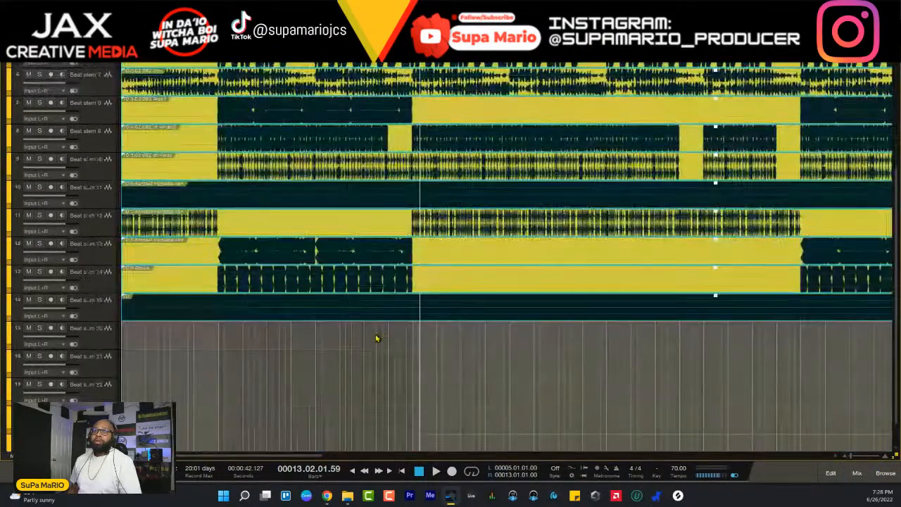
{"action": "scroll", "coordinate": [377, 339], "scroll_direction": "up", "scroll_amount": 3}
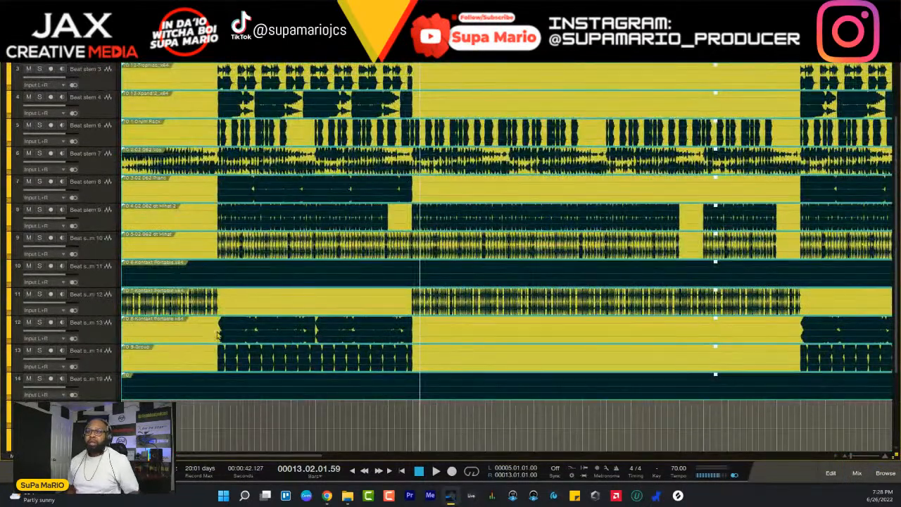
{"action": "scroll", "coordinate": [218, 336], "scroll_direction": "up", "scroll_amount": 3}
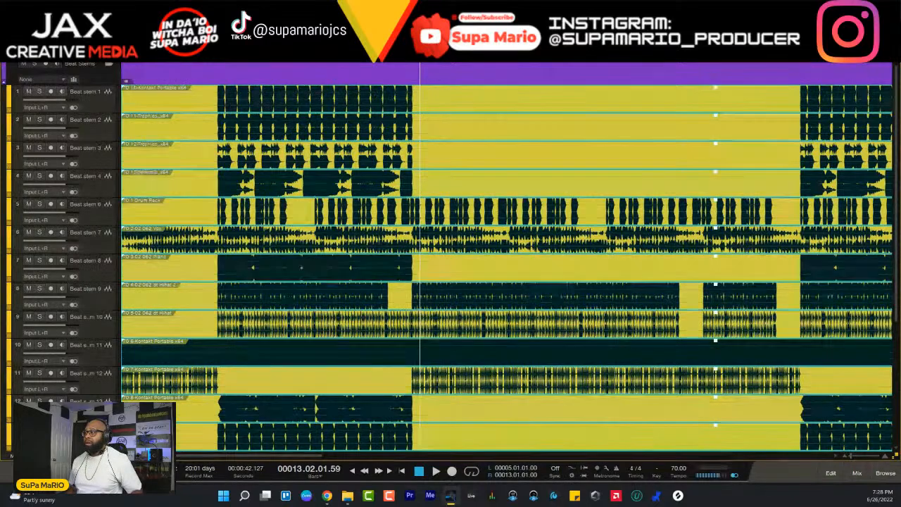
{"action": "left_click_drag", "start_coordinate": [898, 415], "coordinate": [897, 457]}
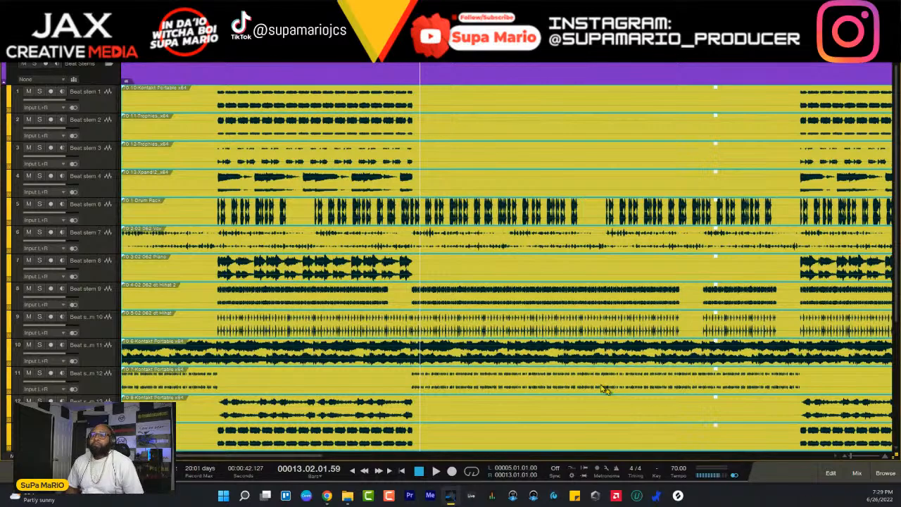
{"action": "scroll", "coordinate": [502, 301], "scroll_direction": "down", "scroll_amount": 7}
{"action": "scroll", "coordinate": [286, 191], "scroll_direction": "up", "scroll_amount": 7}
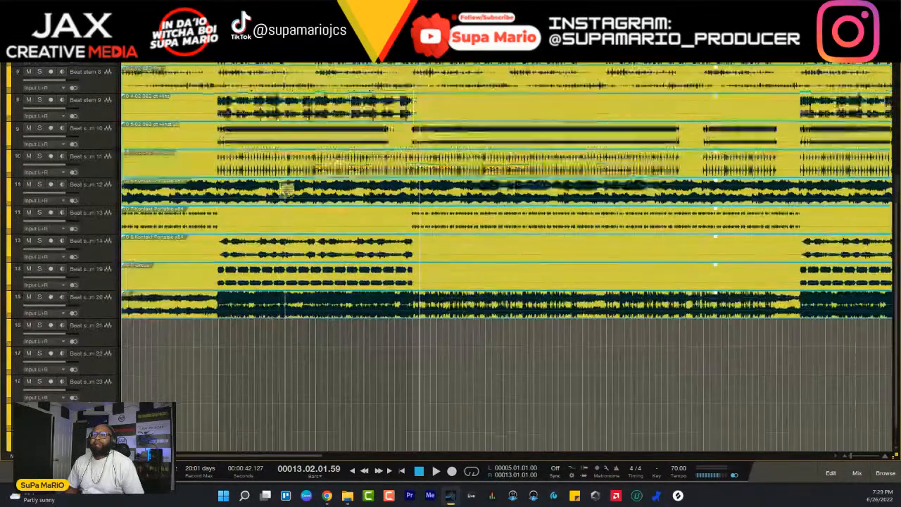
- Start playback, solo Beat stem 6 and color its track red
{"action": "key", "text": "space"}
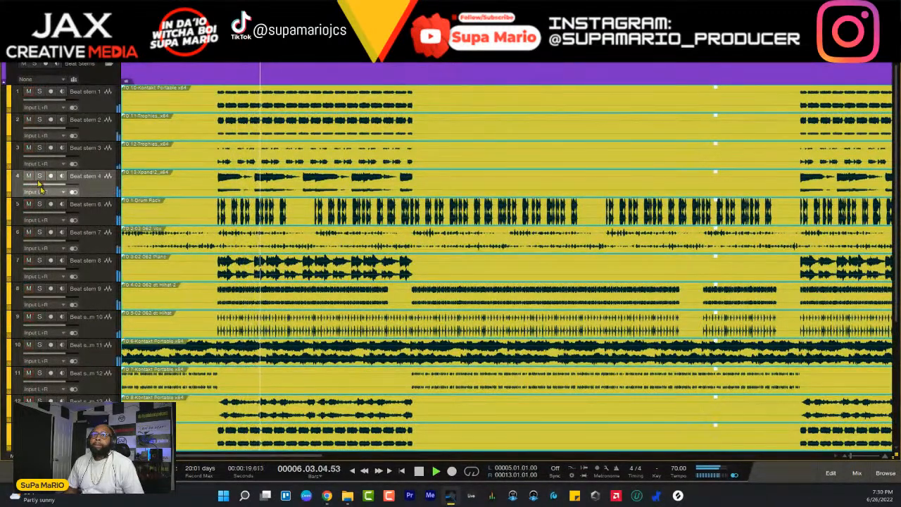
{"action": "left_click", "coordinate": [40, 204]}
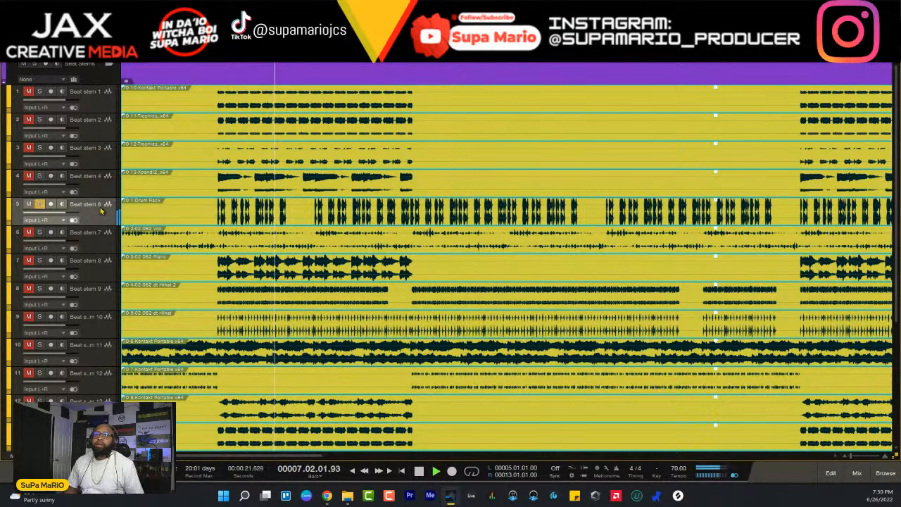
{"action": "left_click", "coordinate": [14, 217]}
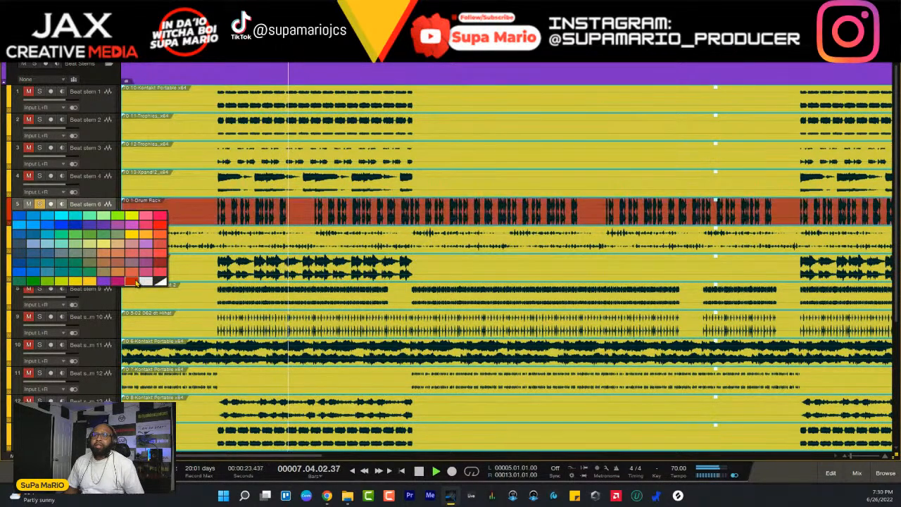
{"action": "left_click", "coordinate": [112, 268]}
- Audition Beat stems 7, 8 and 9 in solo alongside Beat stem 6, and color Beat stem 9 red
{"action": "left_click", "coordinate": [39, 231]}
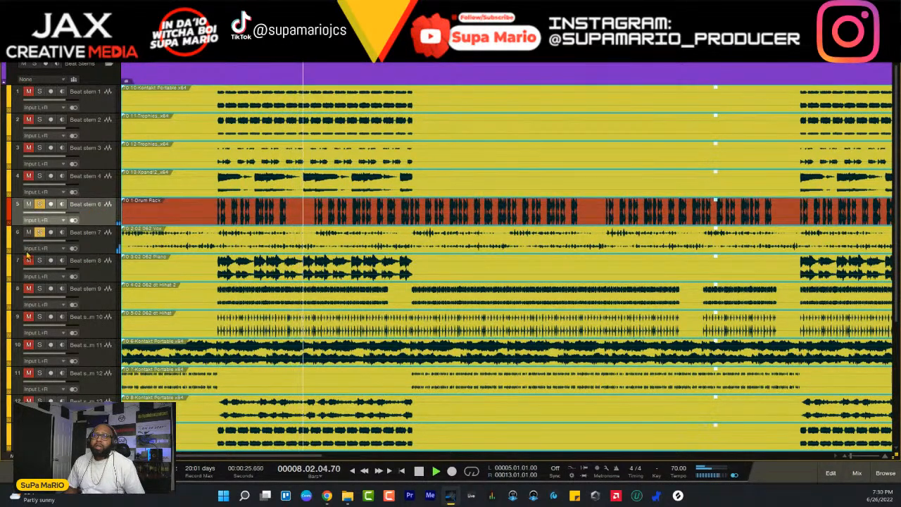
{"action": "left_click", "coordinate": [40, 261]}
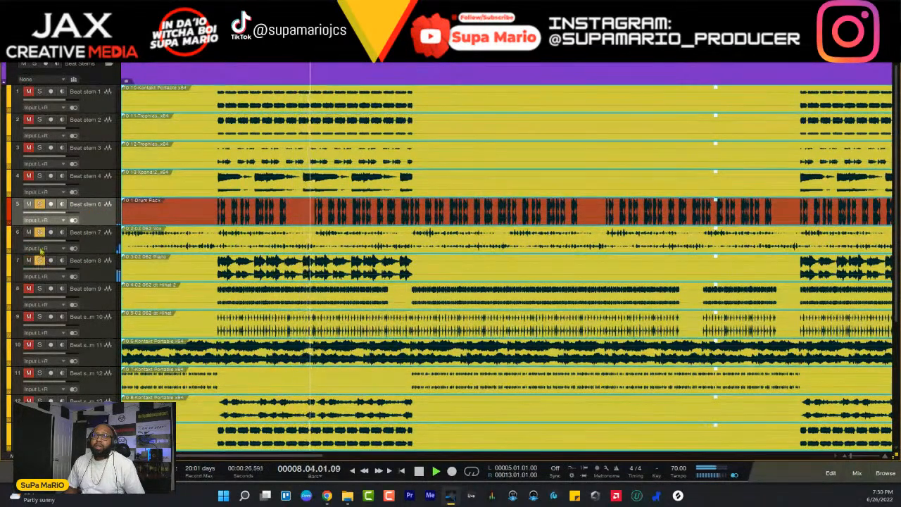
{"action": "left_click", "coordinate": [39, 289]}
{"action": "left_click", "coordinate": [39, 260]}
{"action": "left_click", "coordinate": [11, 290]}
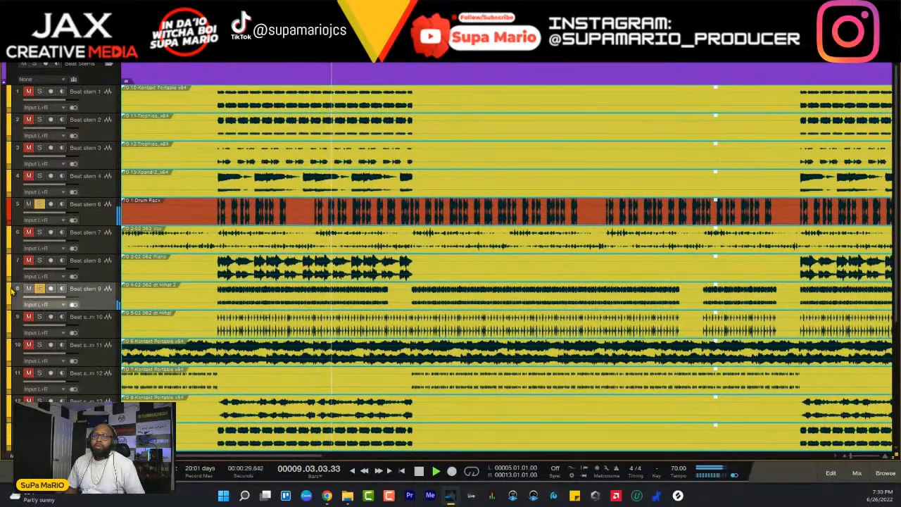
{"action": "left_click", "coordinate": [132, 360]}
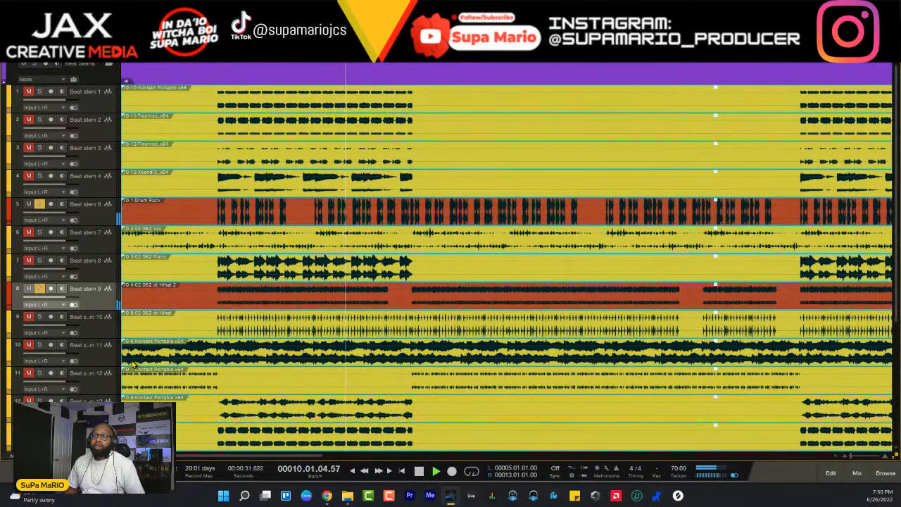
- Solo Beat stem 10 together with the red drum tracks and color it red
{"action": "left_click", "coordinate": [39, 317]}
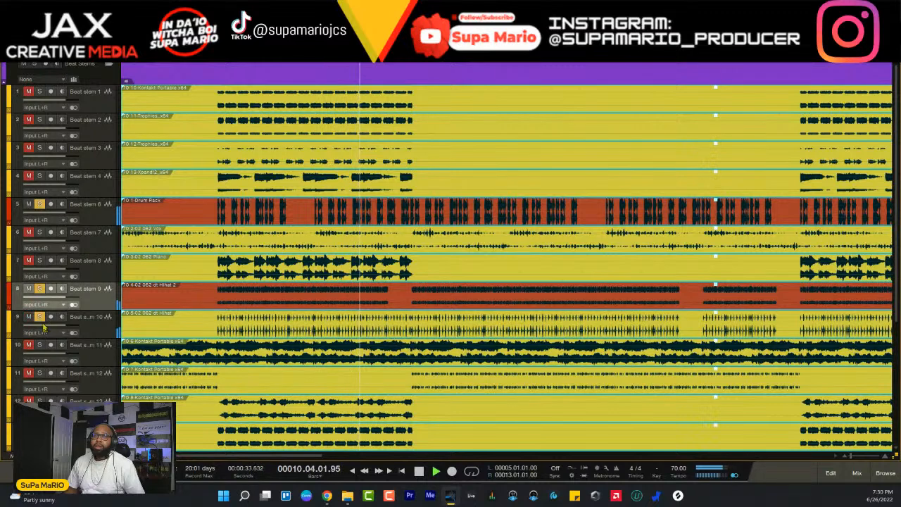
{"action": "left_click", "coordinate": [39, 289]}
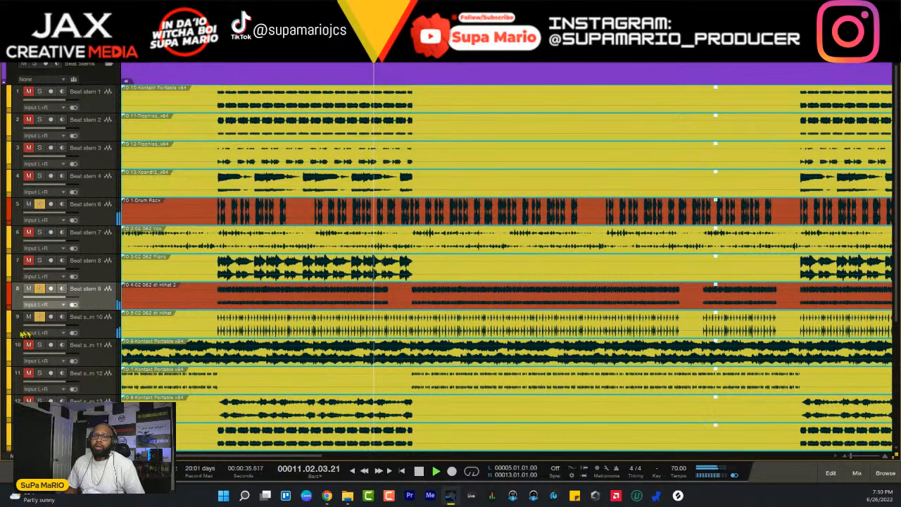
{"action": "left_click", "coordinate": [11, 328]}
{"action": "left_click", "coordinate": [10, 326]}
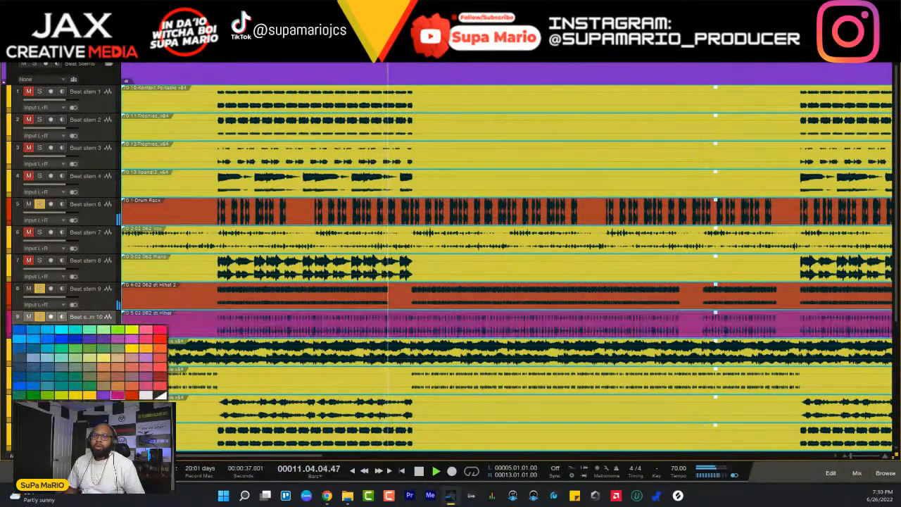
{"action": "left_click", "coordinate": [128, 396]}
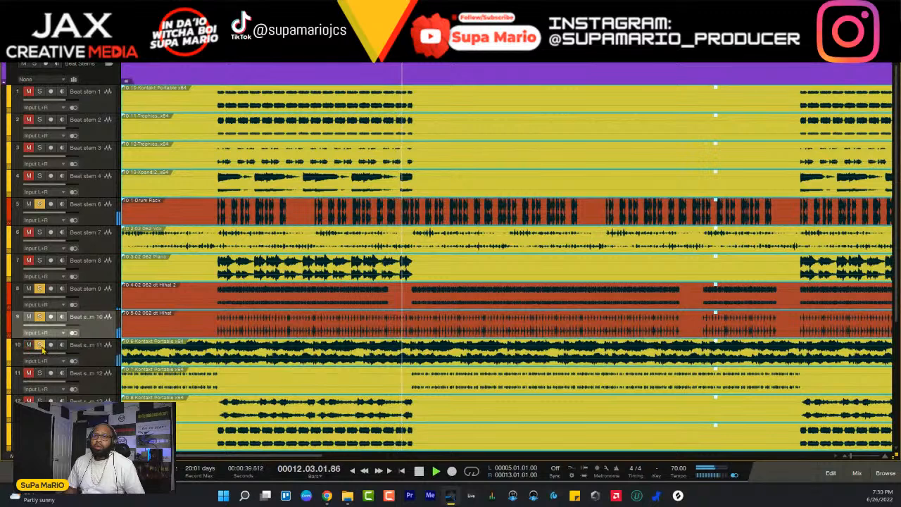
- Audition Beat stems 11, 12, 13, 14 and 19 one by one with the drum solos, and stop playback
{"action": "left_click", "coordinate": [40, 317]}
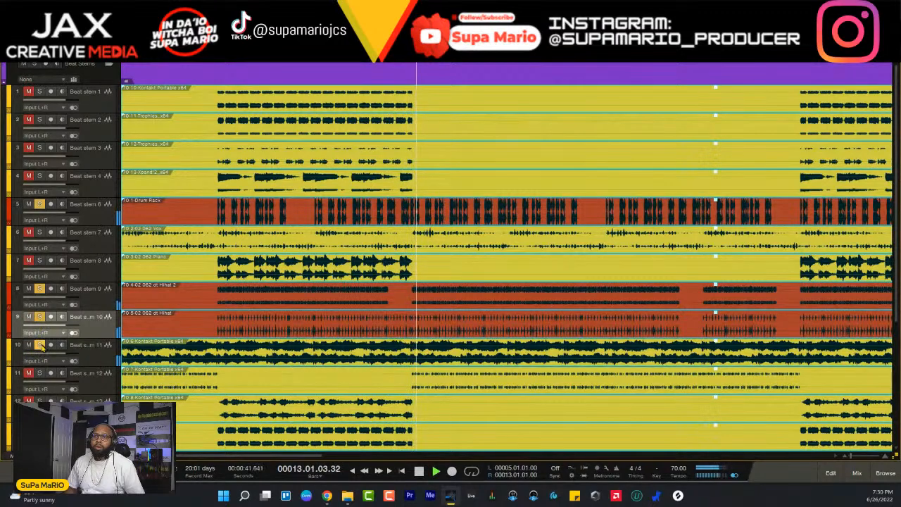
{"action": "left_click", "coordinate": [39, 372]}
{"action": "scroll", "coordinate": [40, 371], "scroll_direction": "down", "scroll_amount": 1}
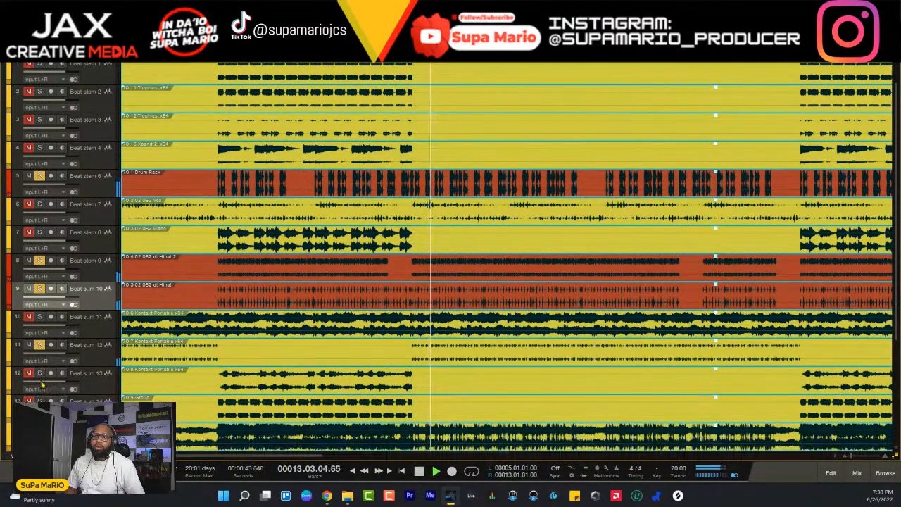
{"action": "left_click", "coordinate": [40, 345]}
{"action": "left_click", "coordinate": [40, 400]}
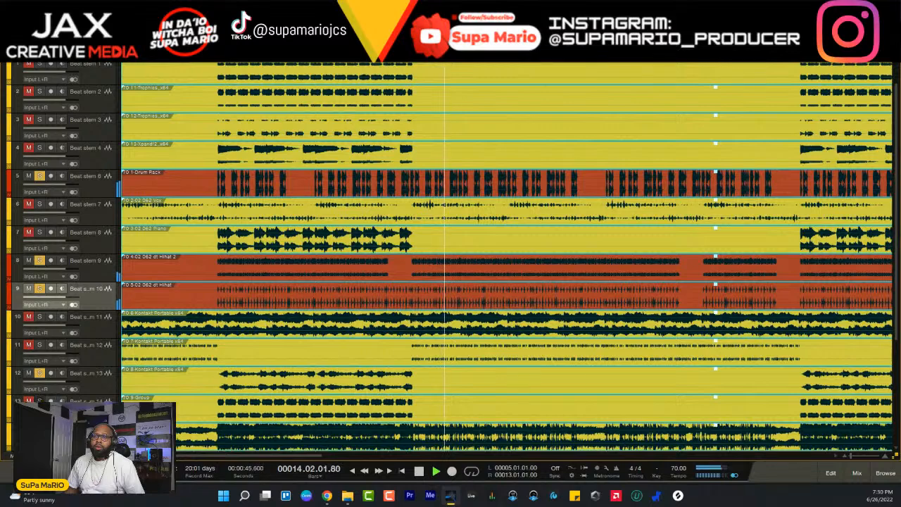
{"action": "scroll", "coordinate": [41, 381], "scroll_direction": "down", "scroll_amount": 1}
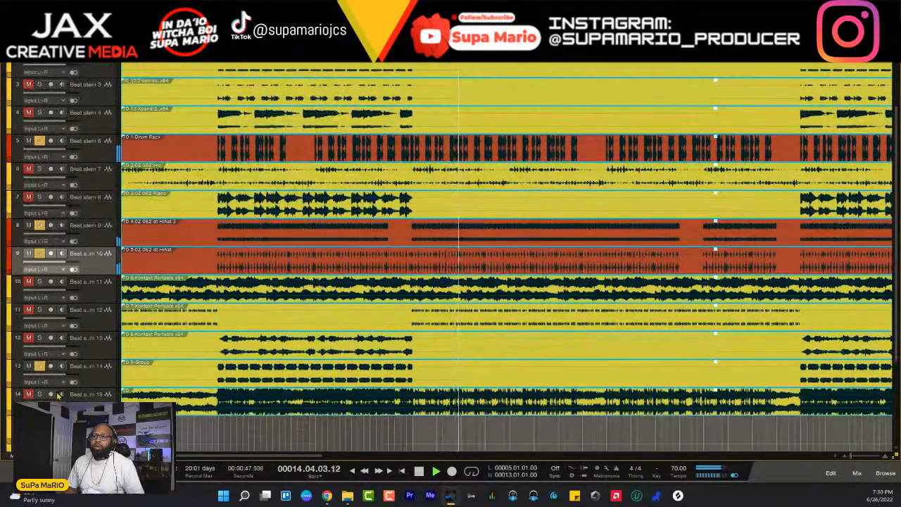
{"action": "left_click", "coordinate": [39, 367]}
{"action": "left_click", "coordinate": [39, 394]}
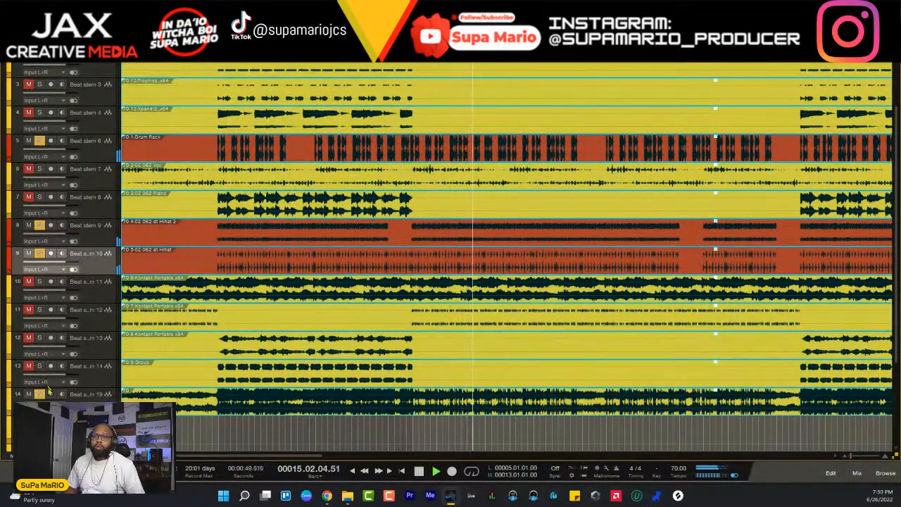
{"action": "key", "text": "space"}
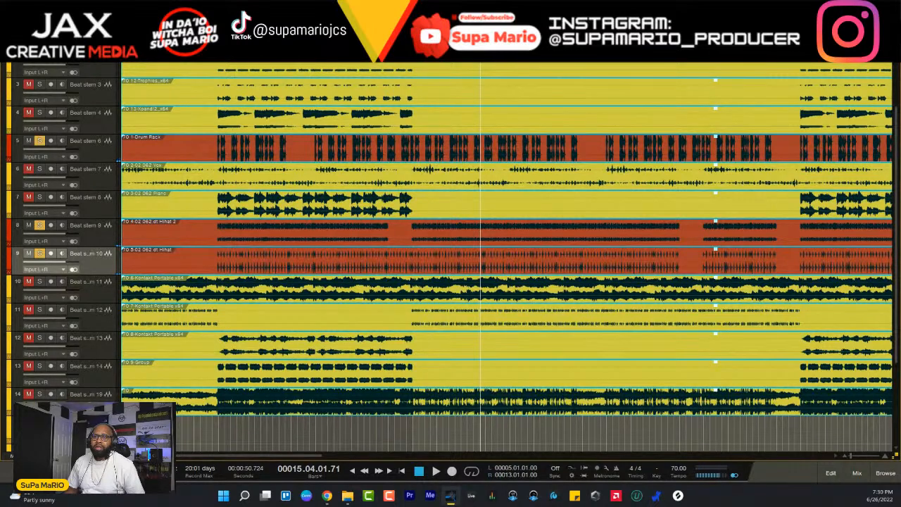
- Play the soloed drums briefly from bar 5, and move the Beat stem 6 track directly above Beat stem 9
{"action": "scroll", "coordinate": [106, 337], "scroll_direction": "up", "scroll_amount": 1}
{"action": "scroll", "coordinate": [150, 379], "scroll_direction": "down", "scroll_amount": 4}
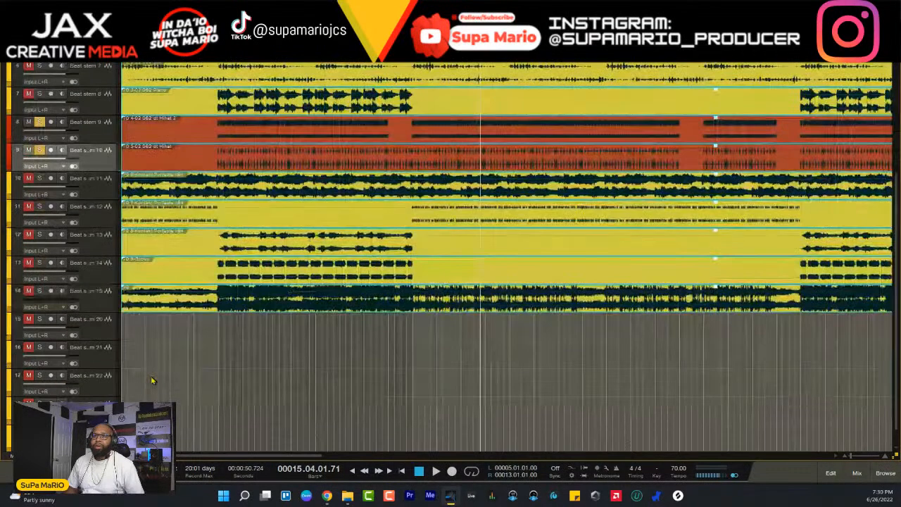
{"action": "scroll", "coordinate": [153, 380], "scroll_direction": "up", "scroll_amount": 5}
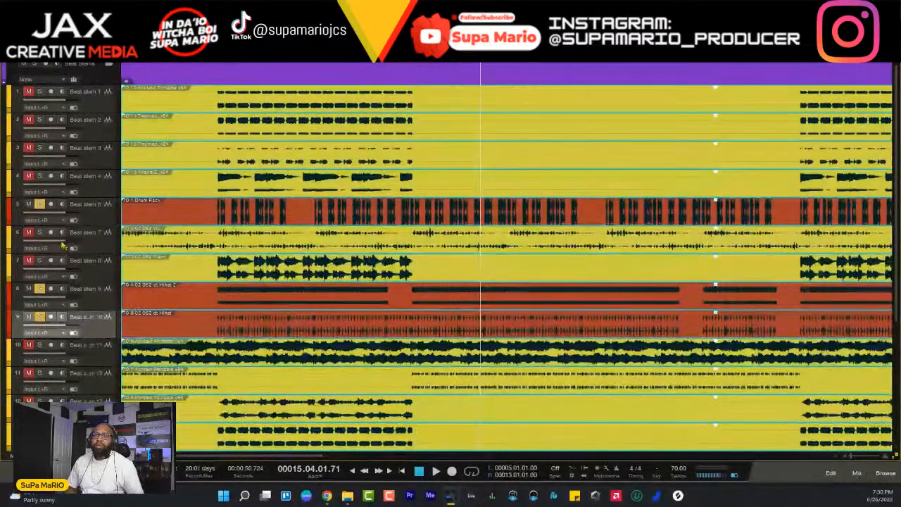
{"action": "left_click", "coordinate": [218, 53]}
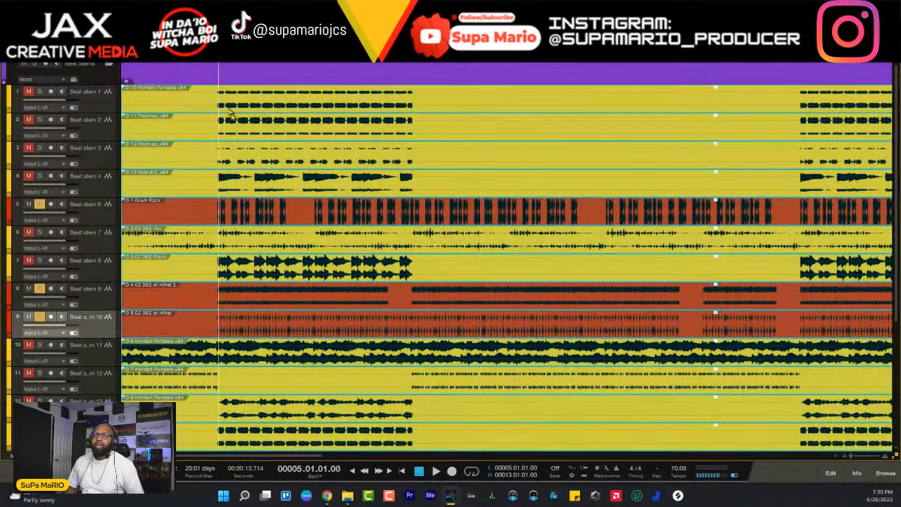
{"action": "key", "text": "space"}
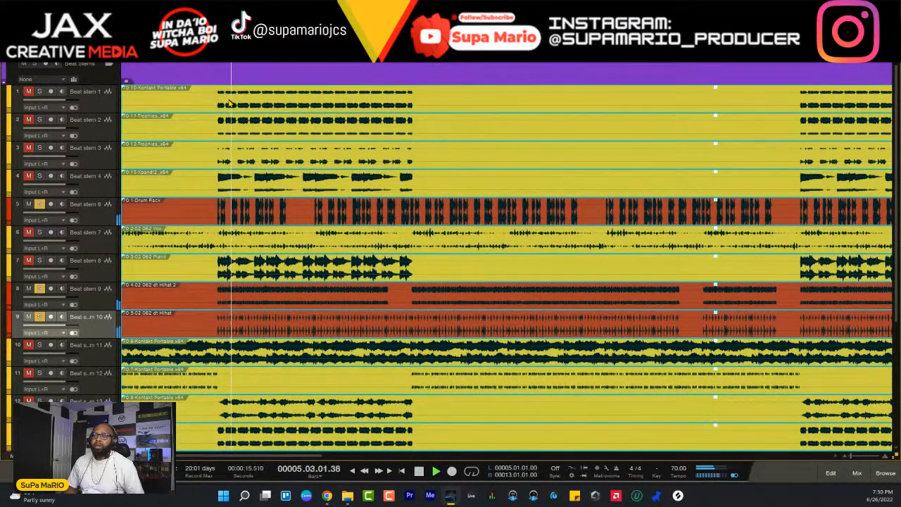
{"action": "key", "text": "space"}
{"action": "left_click_drag", "start_coordinate": [97, 211], "coordinate": [100, 289]}
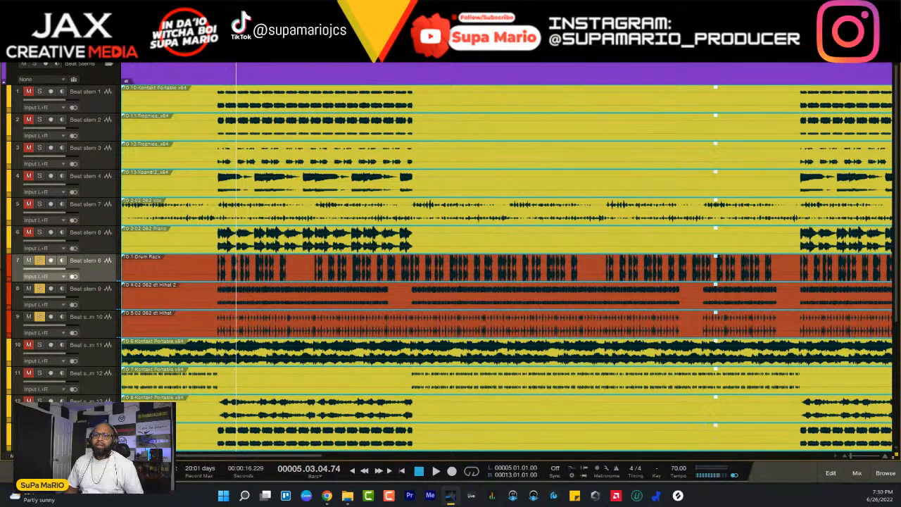
- Clear the solos, silence Beat stem 19 by muting it and lowering its volume to -oo, and color the track gray
{"action": "scroll", "coordinate": [100, 331], "scroll_direction": "down", "scroll_amount": 5}
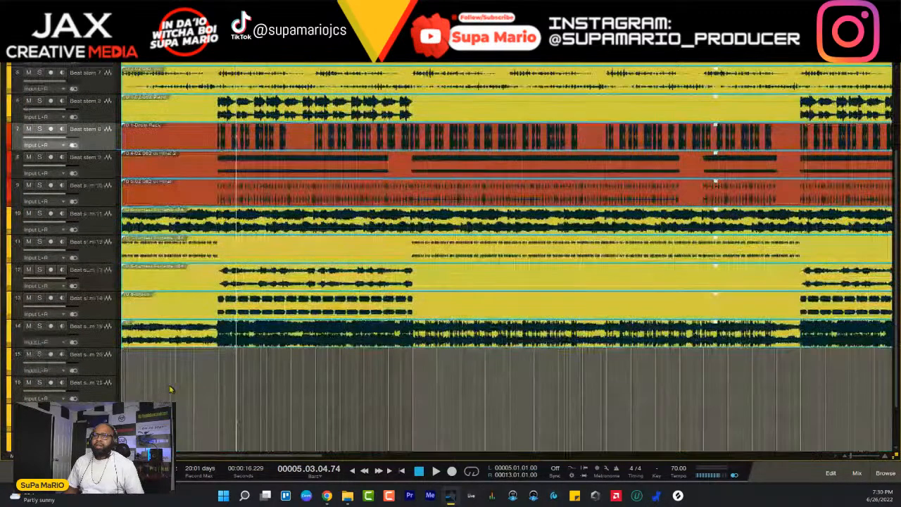
{"action": "left_click", "coordinate": [50, 339]}
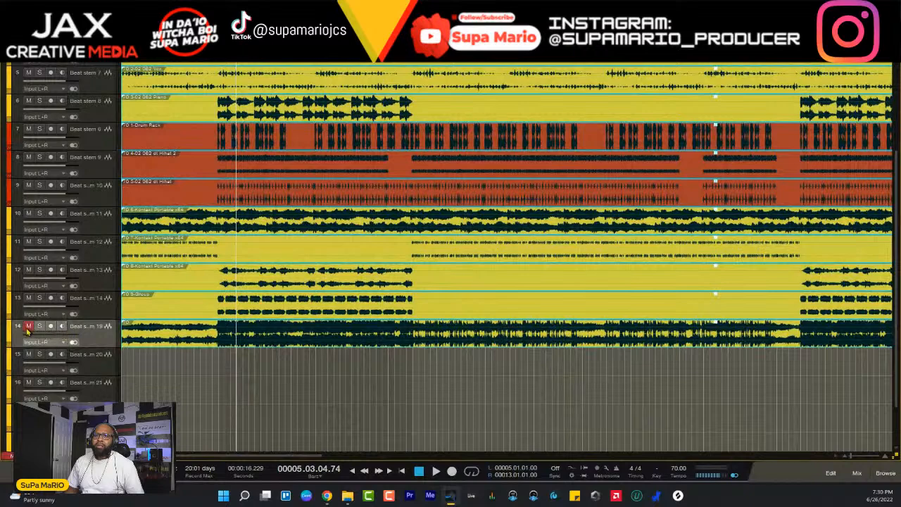
{"action": "left_click", "coordinate": [6, 337]}
{"action": "left_click", "coordinate": [103, 377]}
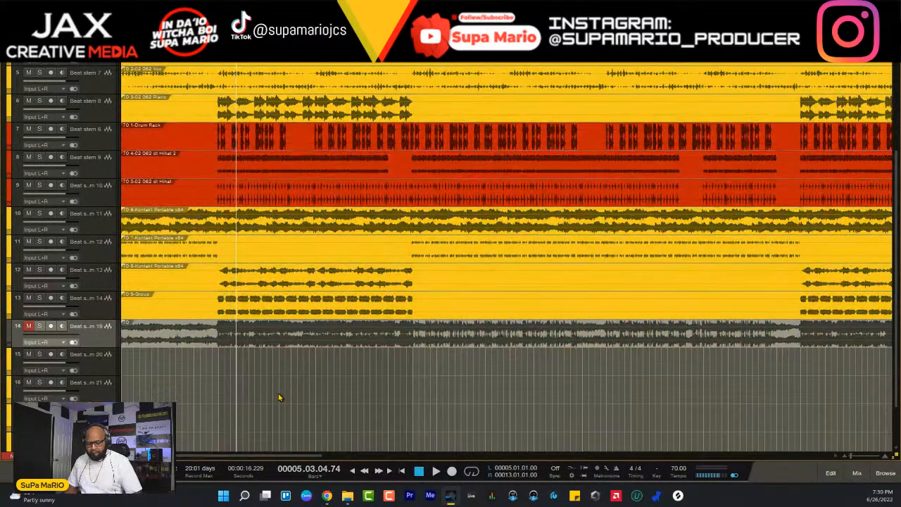
- During playback, set the limiter of The God Particle on the Main channel to 7.8 dB, stop playback and close the plug-in
{"action": "key", "text": "F3"}
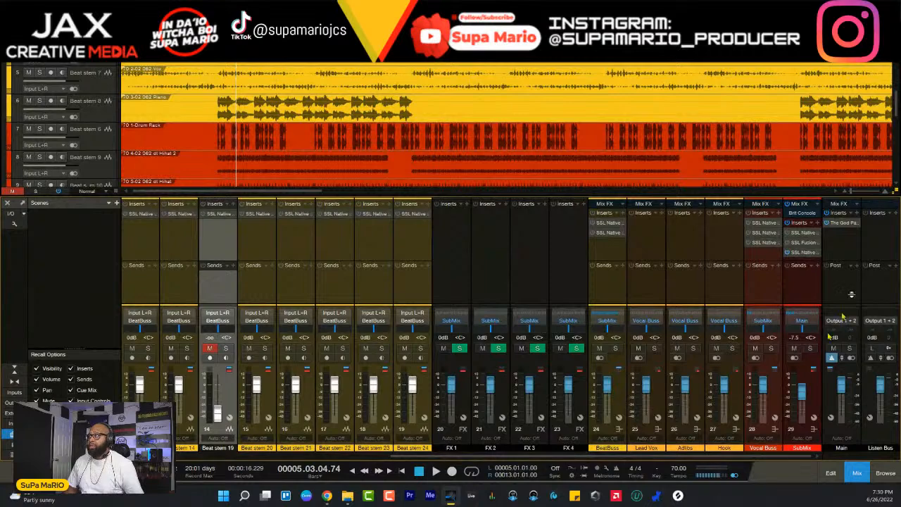
{"action": "left_click", "coordinate": [842, 223]}
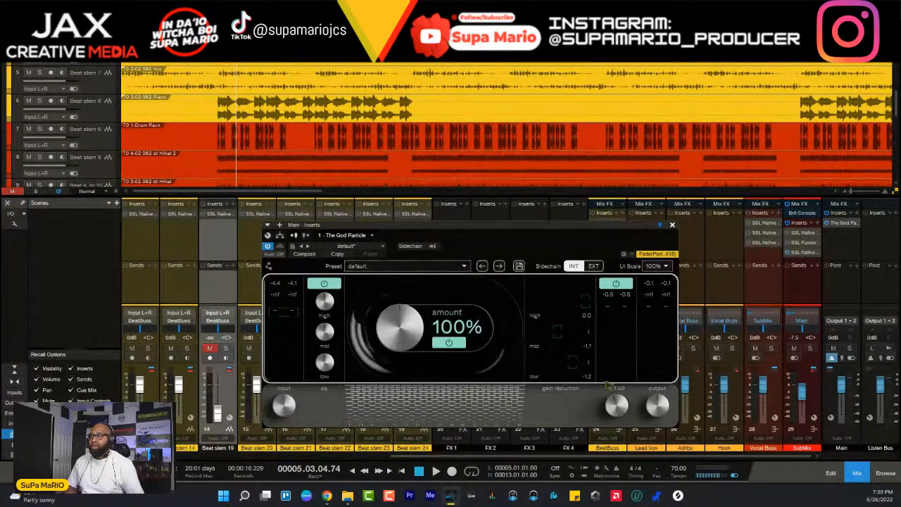
{"action": "key", "text": "space"}
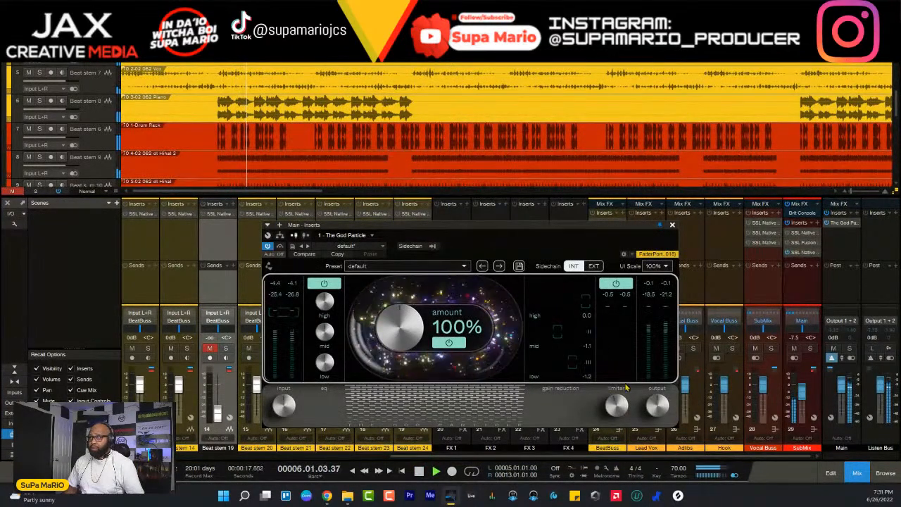
{"action": "left_click_drag", "start_coordinate": [620, 416], "coordinate": [617, 410]}
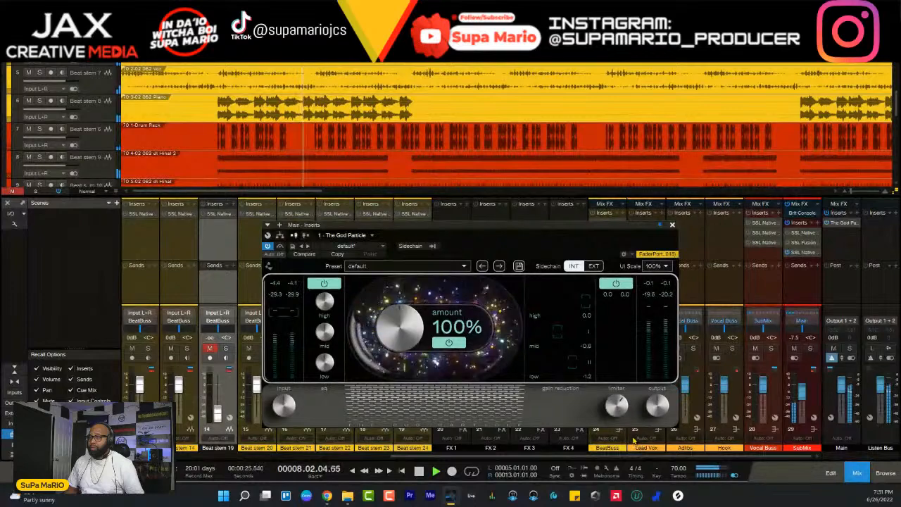
{"action": "mouse_move", "coordinate": [624, 414]}
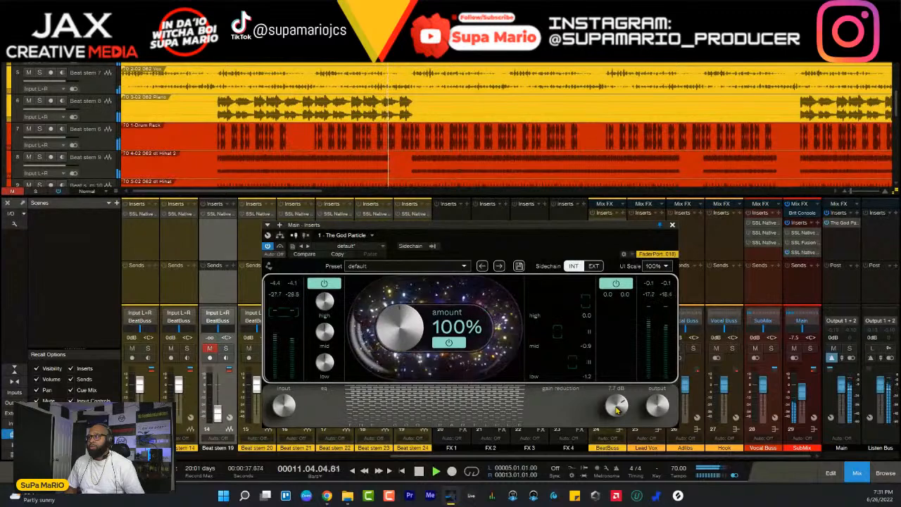
{"action": "key", "text": "space"}
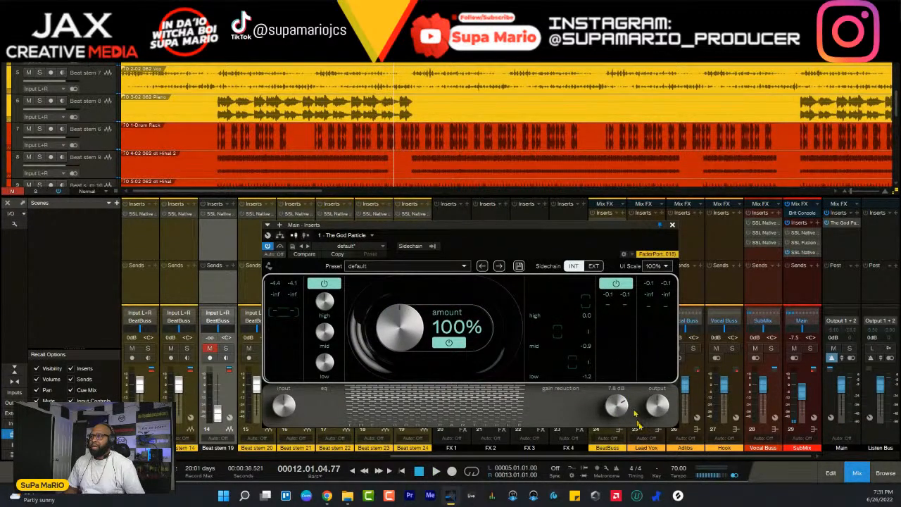
{"action": "left_click", "coordinate": [672, 225]}
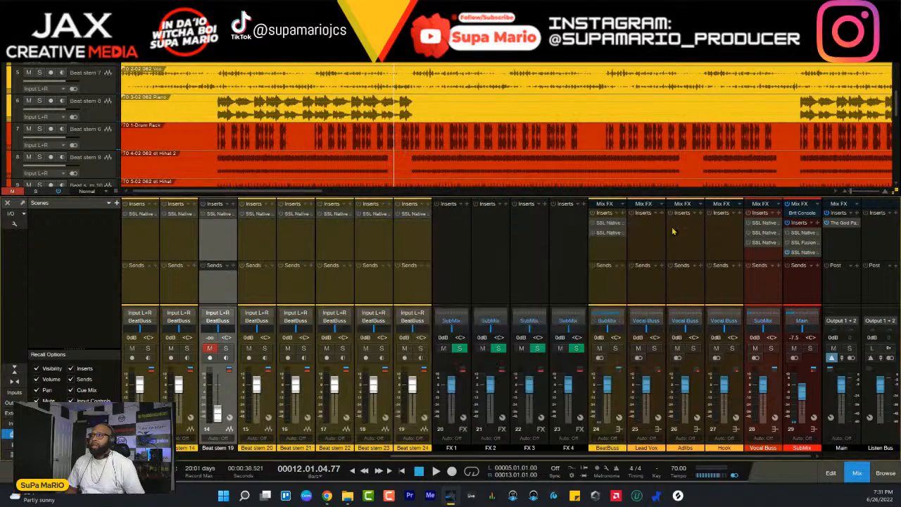
- Play the full mix briefly to check it, hide the mixer console and stop playback
{"action": "scroll", "coordinate": [593, 148], "scroll_direction": "down", "scroll_amount": 5}
{"action": "scroll", "coordinate": [593, 148], "scroll_direction": "up", "scroll_amount": 1}
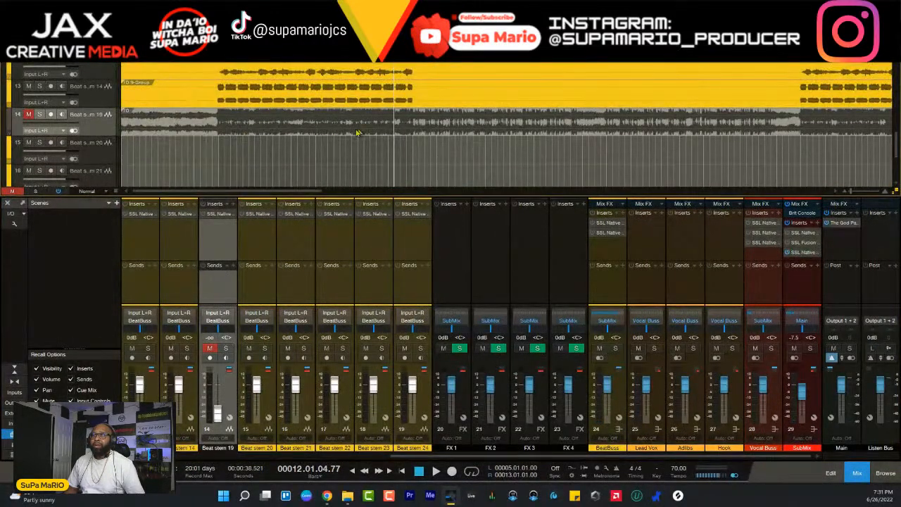
{"action": "scroll", "coordinate": [211, 86], "scroll_direction": "up", "scroll_amount": 4}
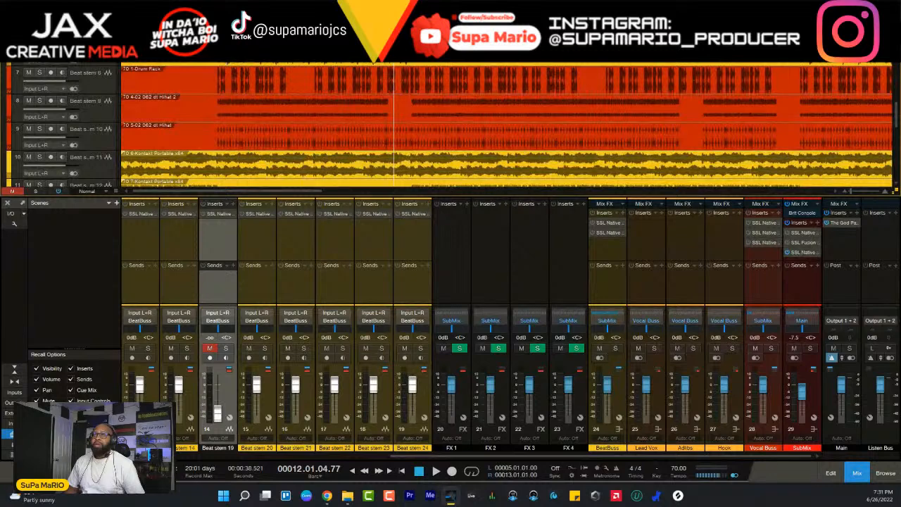
{"action": "key", "text": "space"}
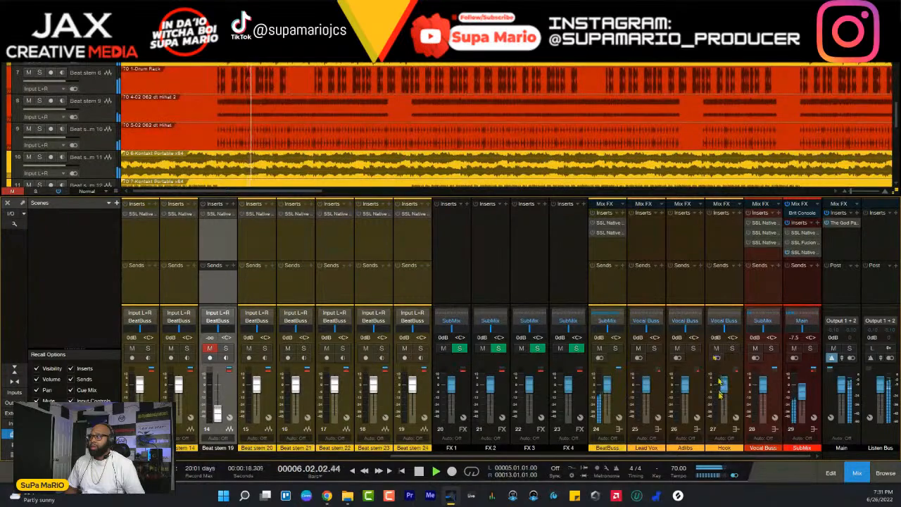
{"action": "key", "text": "F3"}
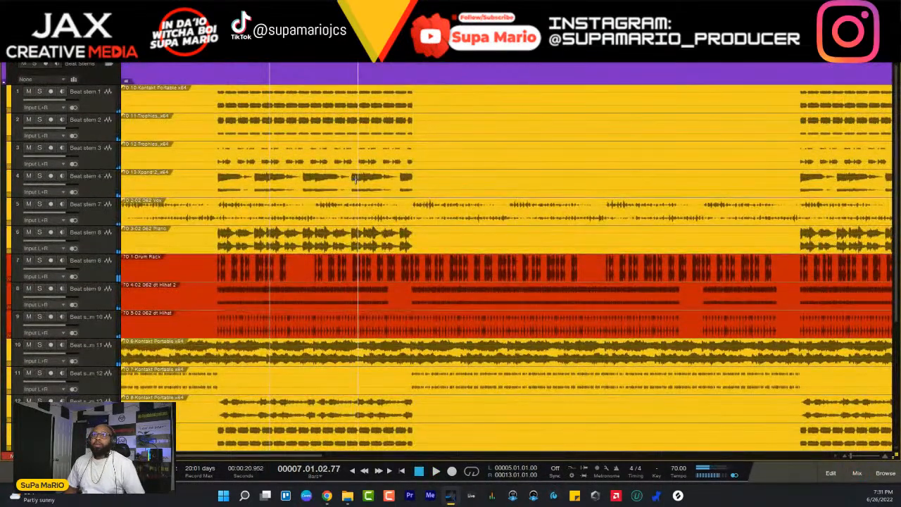
{"action": "key", "text": "space"}
- Move the red drum tracks Beat stem 6, 9 and 10 together above Beat stem 1
{"action": "left_click", "coordinate": [95, 280]}
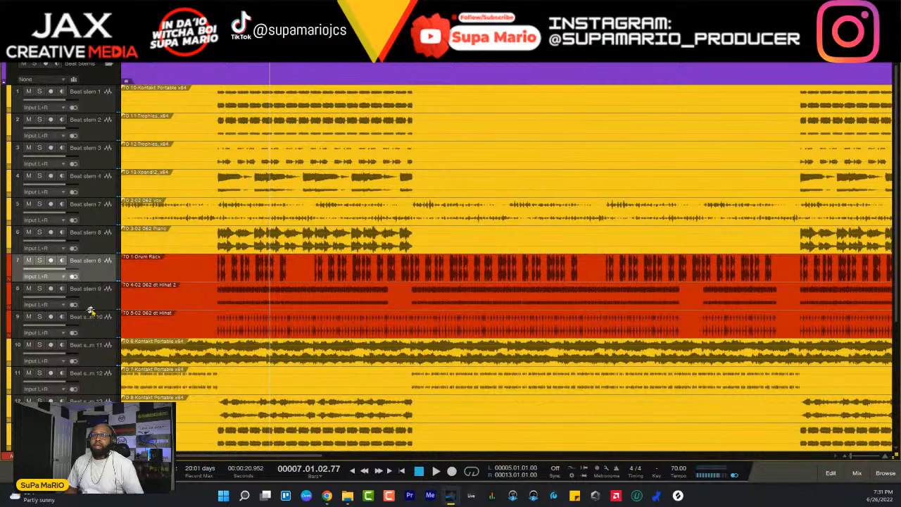
{"action": "left_click", "coordinate": [108, 307], "text": "shift"}
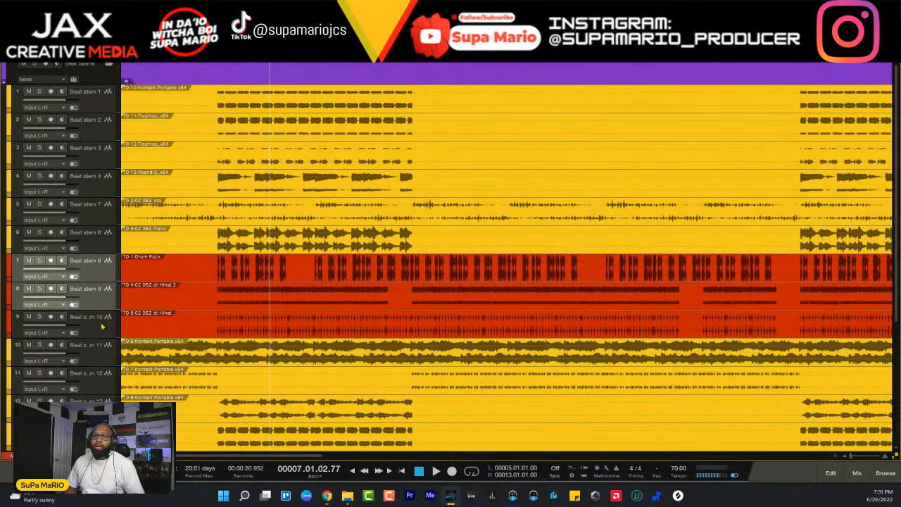
{"action": "left_click", "coordinate": [104, 324], "text": "shift"}
{"action": "left_click_drag", "start_coordinate": [105, 100], "coordinate": [105, 95]}
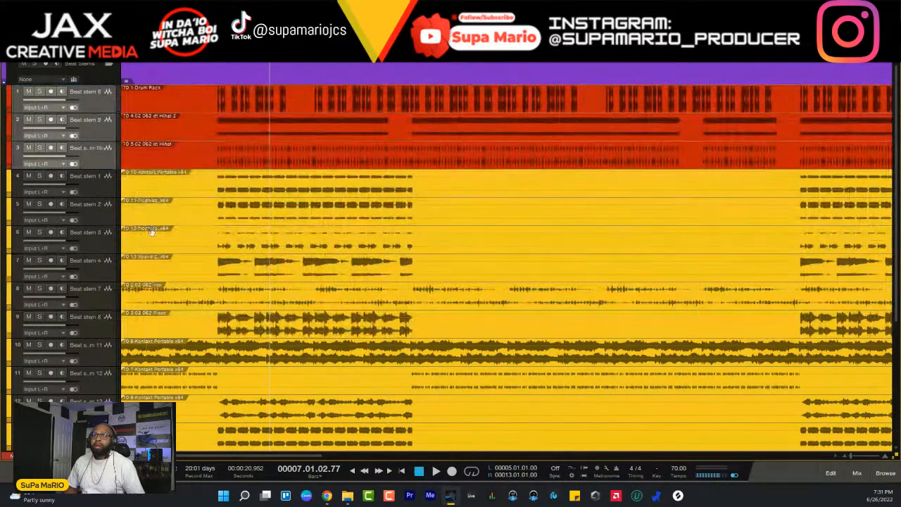
- Select the Beat stem 11 track and solo it during playback
{"action": "scroll", "coordinate": [90, 198], "scroll_direction": "down", "scroll_amount": 5}
{"action": "left_click", "coordinate": [90, 198]}
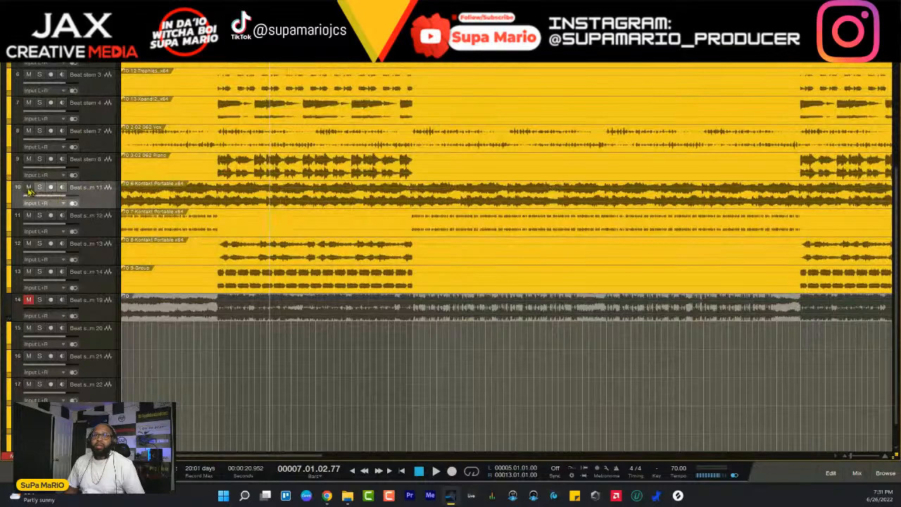
{"action": "key", "text": "space"}
{"action": "left_click", "coordinate": [40, 188]}
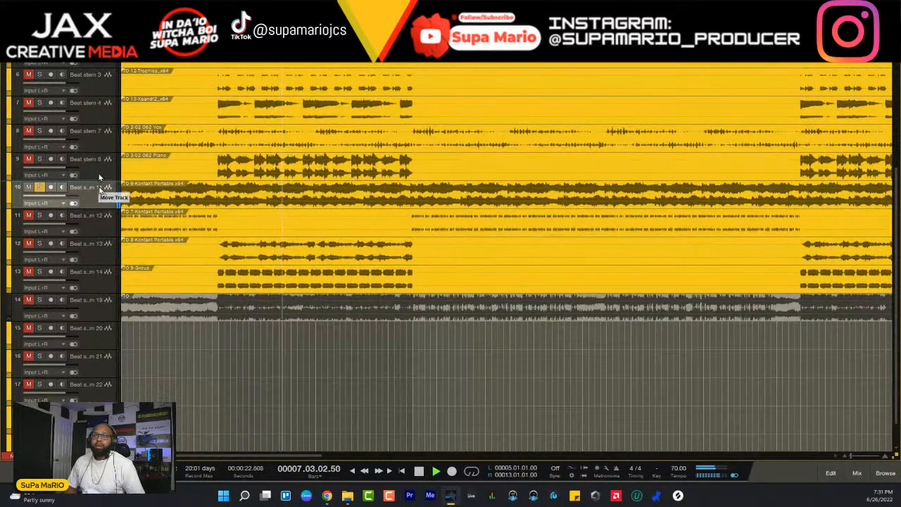
- Move Beat stem 11 directly below the red drum tracks and color it blue
{"action": "scroll", "coordinate": [106, 91], "scroll_direction": "up", "scroll_amount": 1}
{"action": "left_click_drag", "start_coordinate": [107, 67], "coordinate": [112, 155]}
{"action": "left_click", "coordinate": [11, 168]}
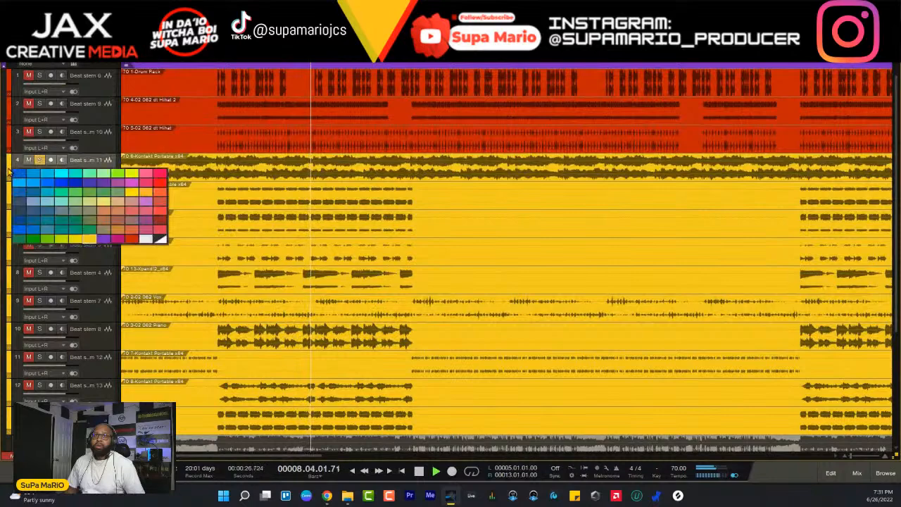
{"action": "left_click", "coordinate": [31, 224]}
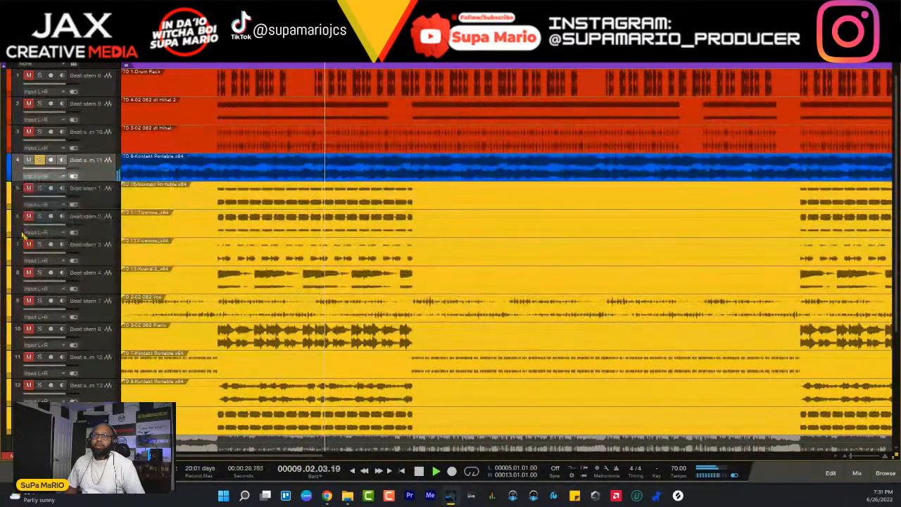
{"action": "scroll", "coordinate": [125, 310], "scroll_direction": "down", "scroll_amount": 3}
{"action": "scroll", "coordinate": [151, 276], "scroll_direction": "up", "scroll_amount": 5}
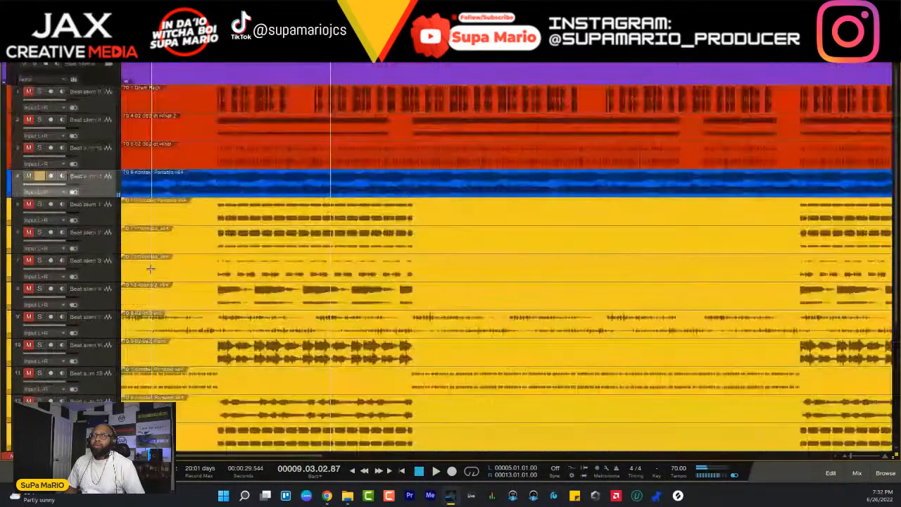
- Audition Beat stems 8, 12 and 13 with the soloed Beat stem 11, clear their solos and stop playback
{"action": "key", "text": "space"}
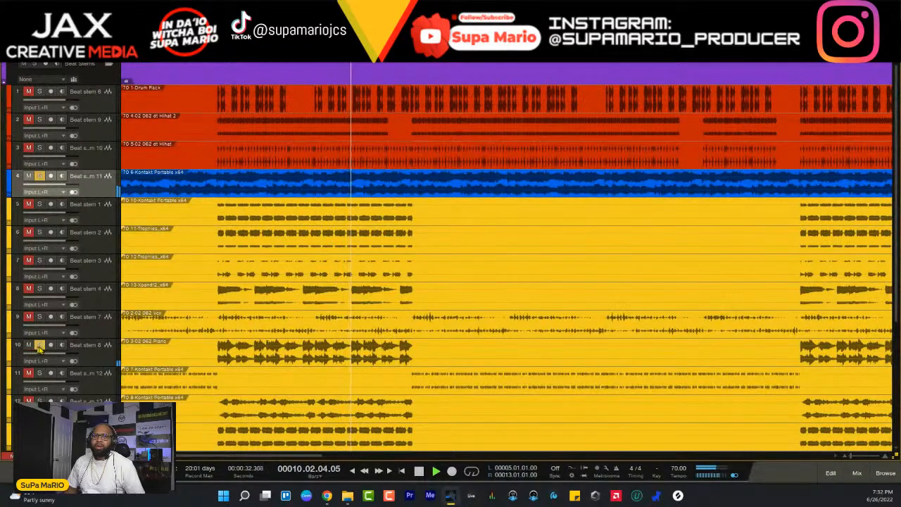
{"action": "left_click", "coordinate": [40, 373]}
{"action": "left_click", "coordinate": [40, 344]}
{"action": "left_click", "coordinate": [50, 345]}
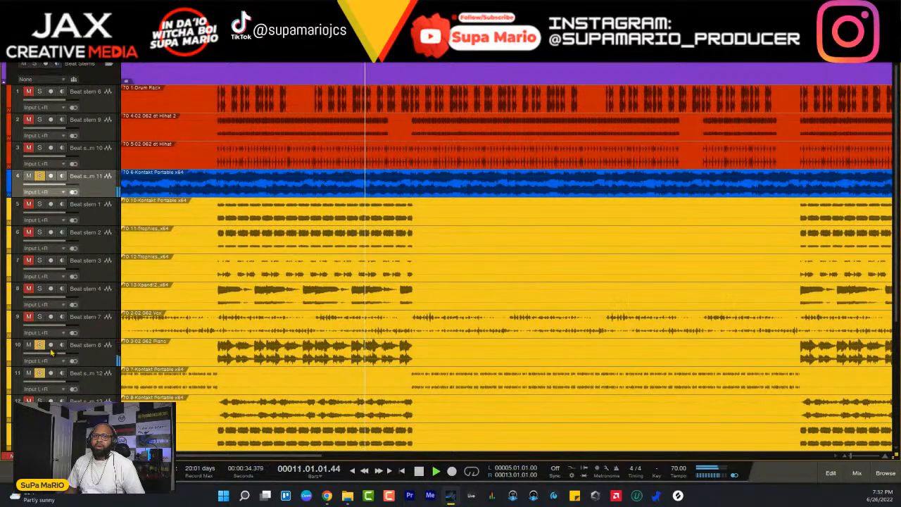
{"action": "left_click", "coordinate": [40, 345]}
{"action": "left_click", "coordinate": [40, 401]}
{"action": "scroll", "coordinate": [40, 399], "scroll_direction": "down", "scroll_amount": 1}
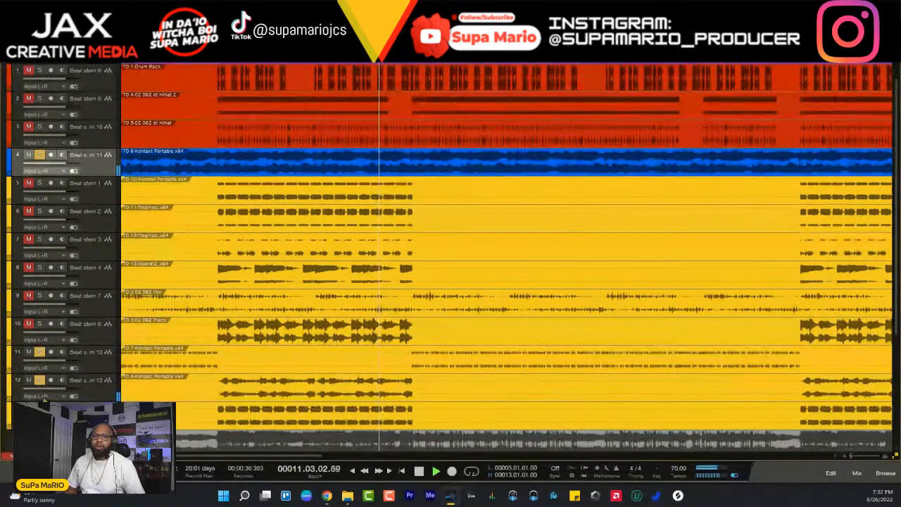
{"action": "left_click", "coordinate": [40, 380]}
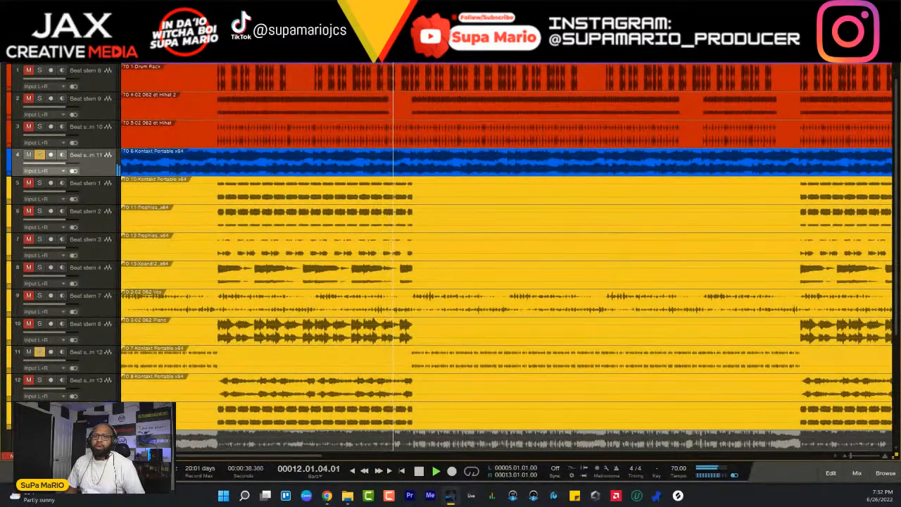
{"action": "left_click", "coordinate": [40, 352]}
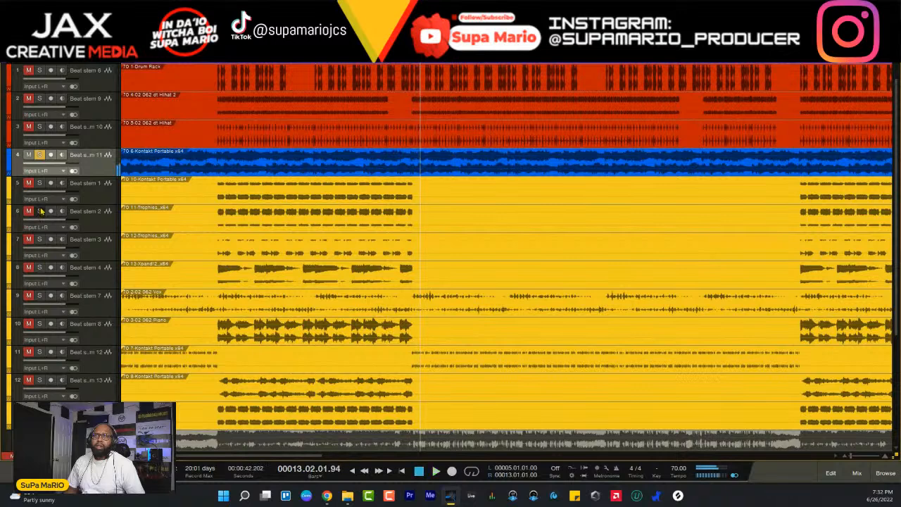
{"action": "key", "text": "space"}
{"action": "key", "text": "space"}
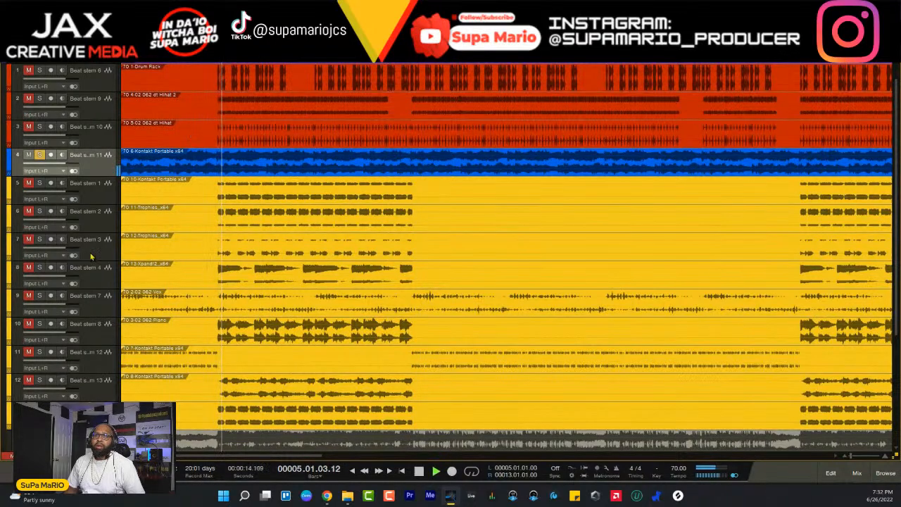
- Play from bar 5 and audition Beat stem 7 with the soloed Beat stem 11, clearing its solo again
{"action": "left_click", "coordinate": [40, 296]}
{"action": "left_click", "coordinate": [40, 296]}
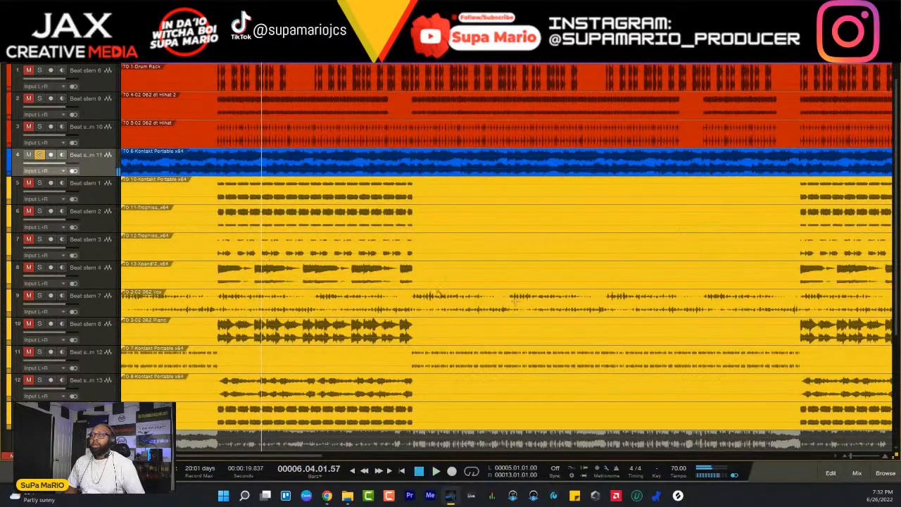
- Play the soloed Beat stem 11 briefly, show the mixer console and stop playback
{"action": "scroll", "coordinate": [514, 301], "scroll_direction": "up", "scroll_amount": 1}
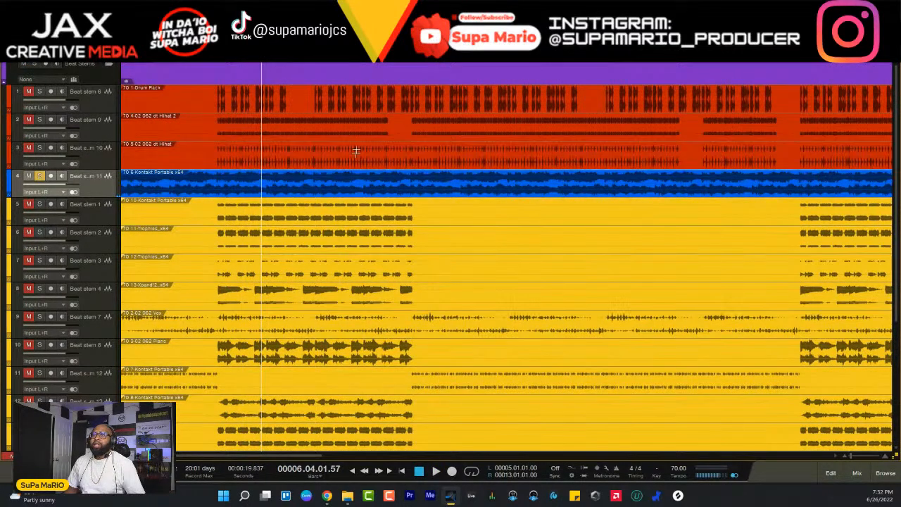
{"action": "key", "text": "w"}
{"action": "key", "text": "w"}
{"action": "key", "text": "w"}
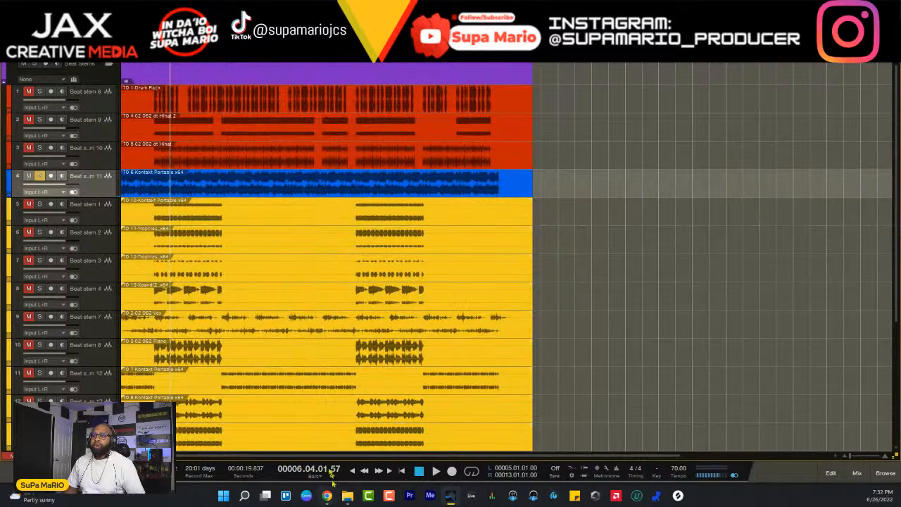
{"action": "key", "text": "space"}
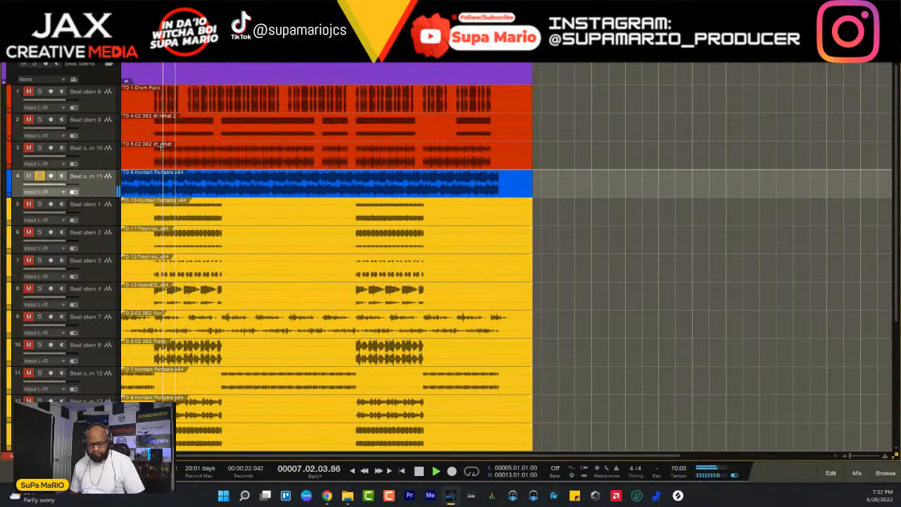
{"action": "key", "text": "F3"}
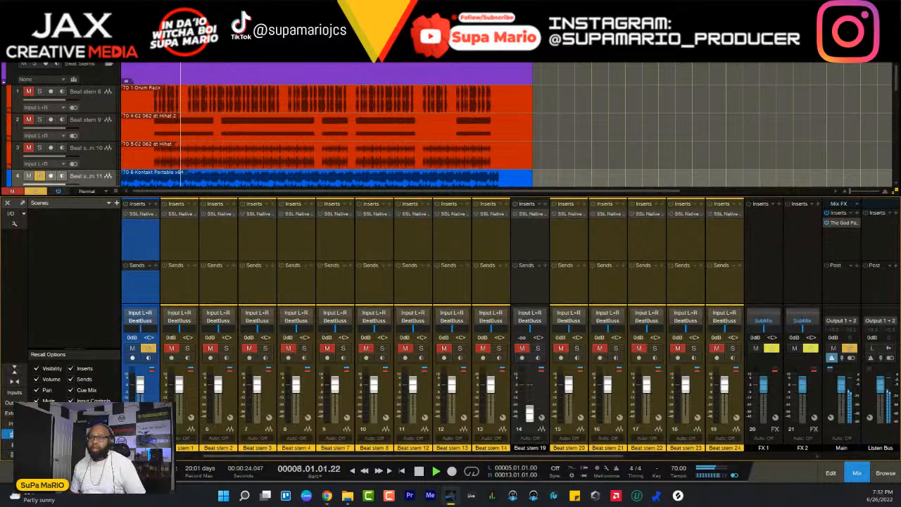
{"action": "key", "text": "space"}
{"action": "left_click", "coordinate": [156, 204]}
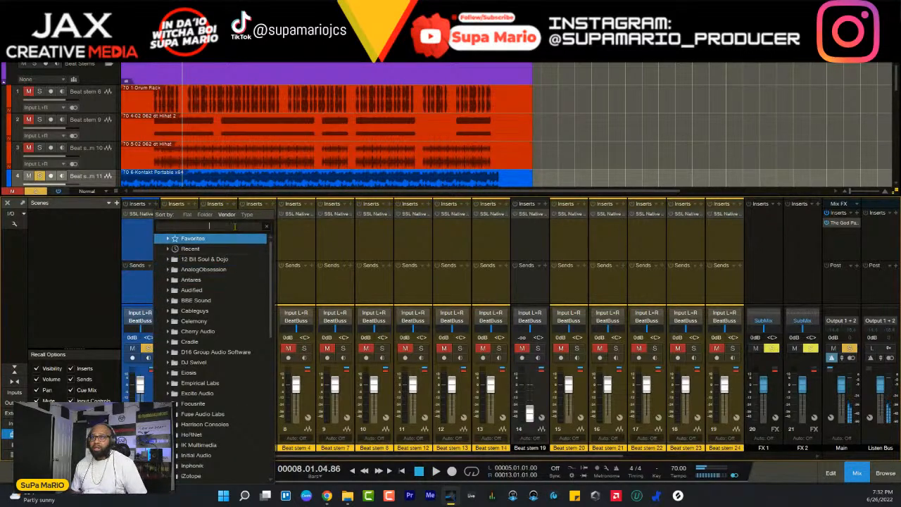
{"action": "type", "text": "rbas"}
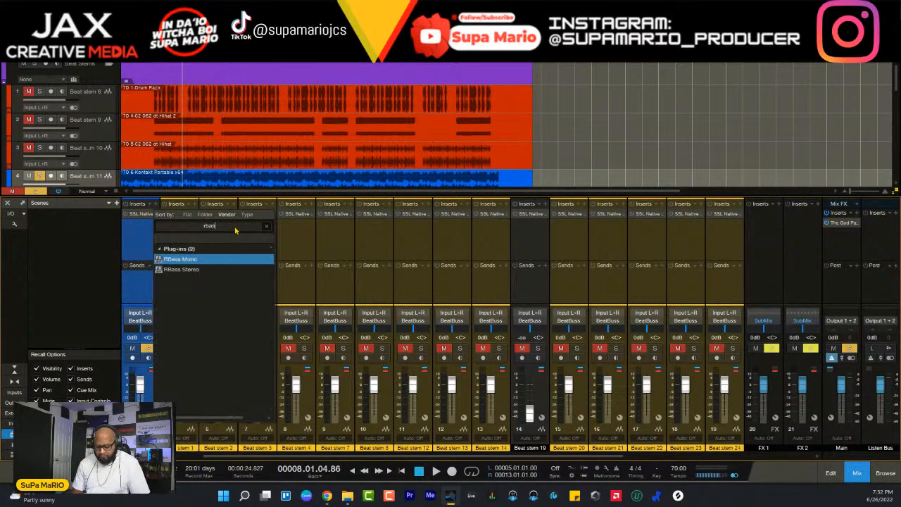
{"action": "key", "text": "Return"}
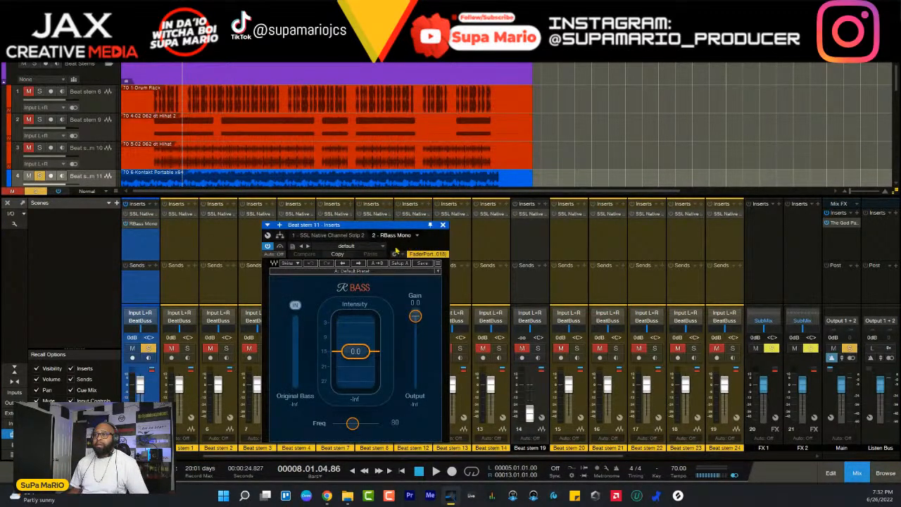
{"action": "left_click_drag", "start_coordinate": [396, 229], "coordinate": [480, 193]}
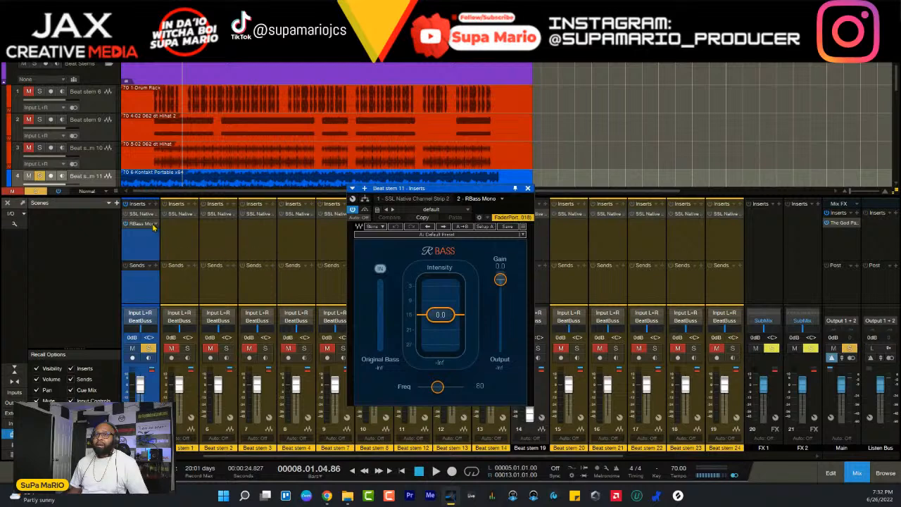
{"action": "right_click", "coordinate": [155, 230]}
{"action": "left_click", "coordinate": [172, 320]}
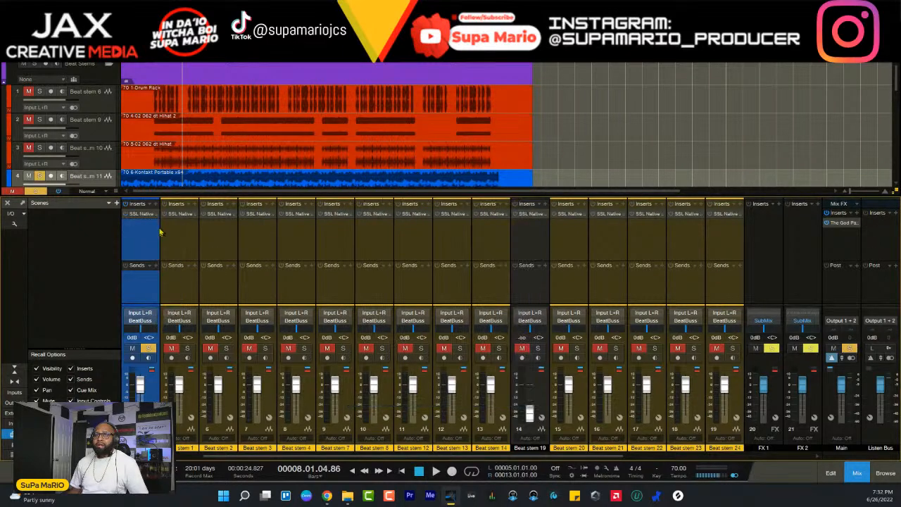
- Insert the RBass Stereo plug-in on Beat stem 11 and return the playhead to bar 5
{"action": "left_click", "coordinate": [156, 203]}
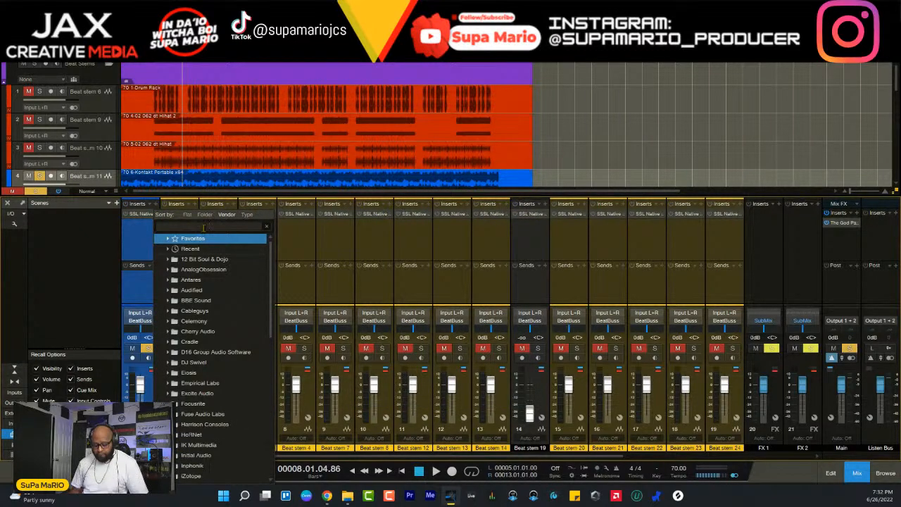
{"action": "type", "text": "rbass"}
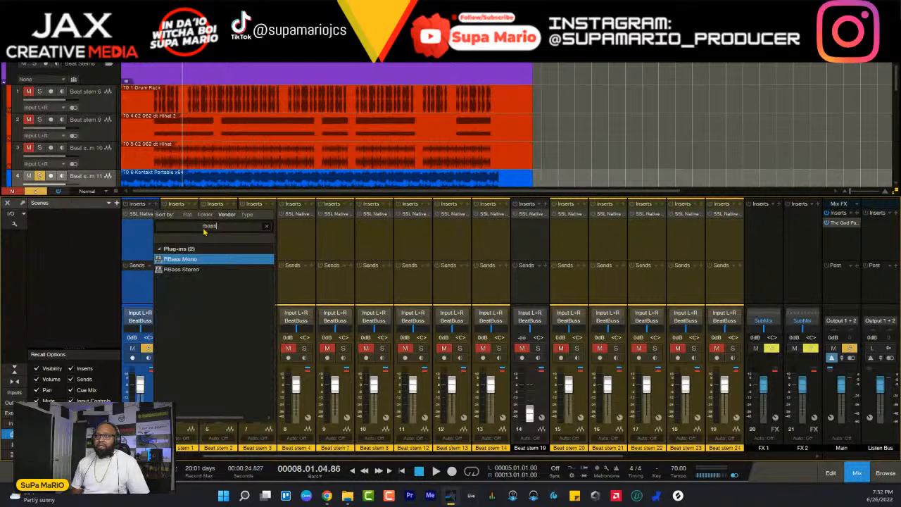
{"action": "left_click", "coordinate": [202, 272]}
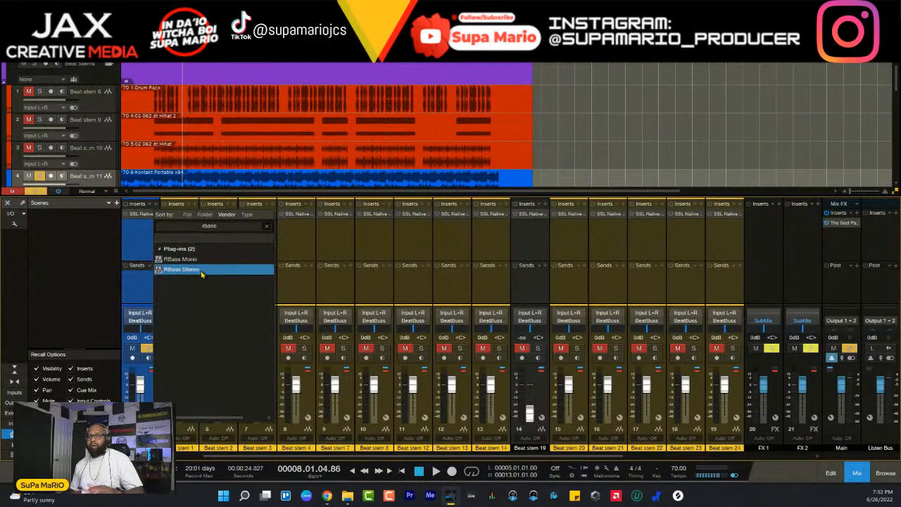
{"action": "double_click", "coordinate": [201, 272]}
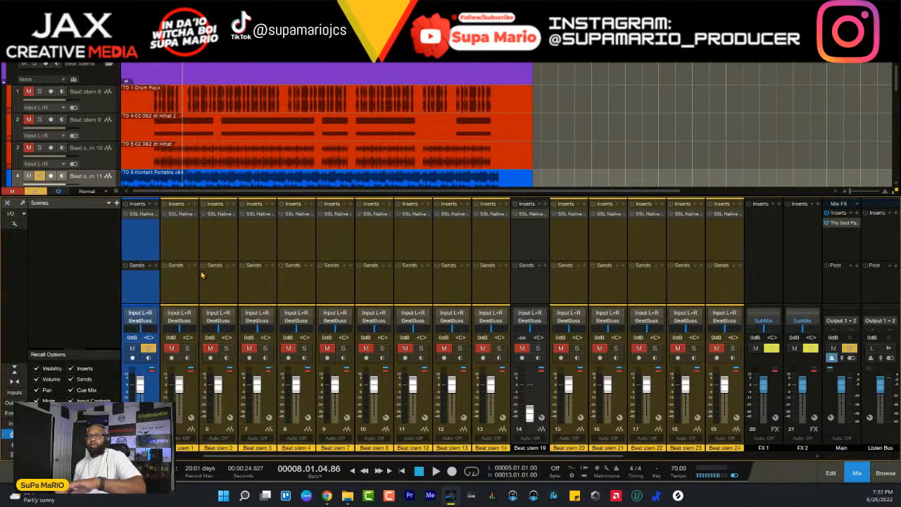
{"action": "scroll", "coordinate": [335, 146], "scroll_direction": "down", "scroll_amount": 2}
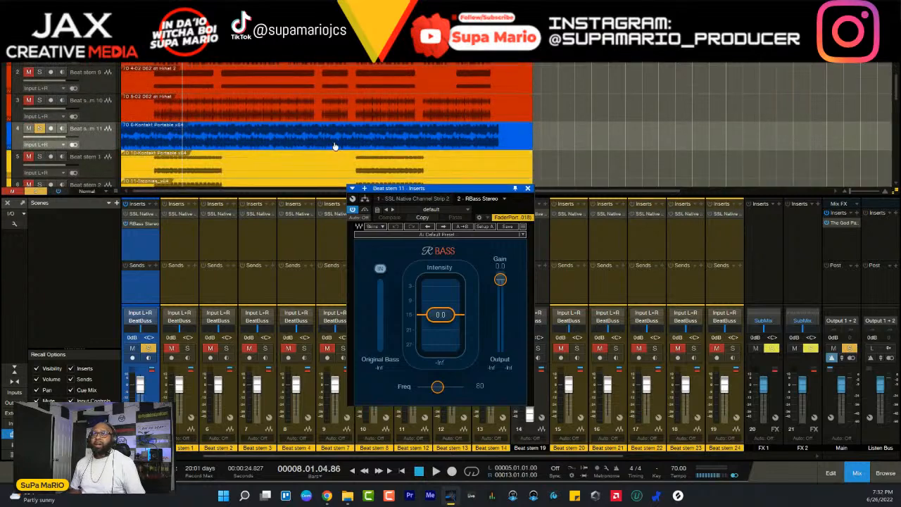
{"action": "left_click", "coordinate": [155, 48]}
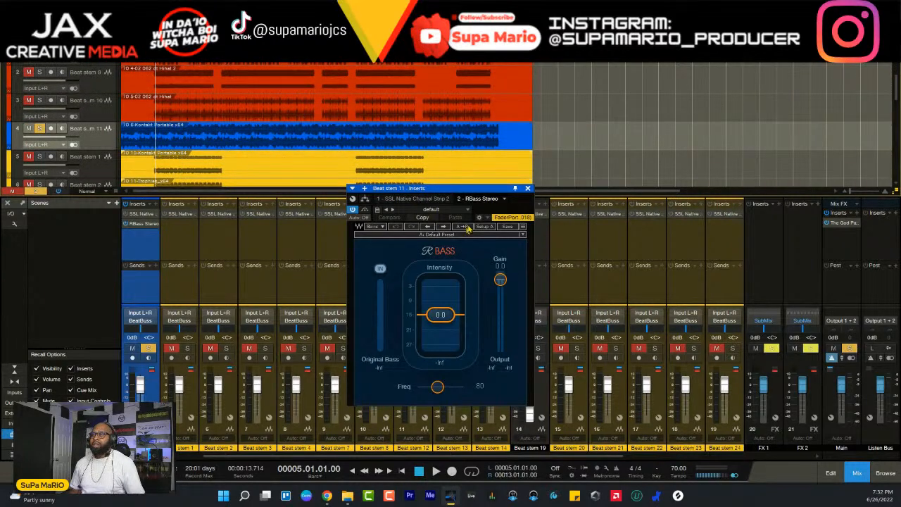
{"action": "left_click_drag", "start_coordinate": [459, 191], "coordinate": [456, 229]}
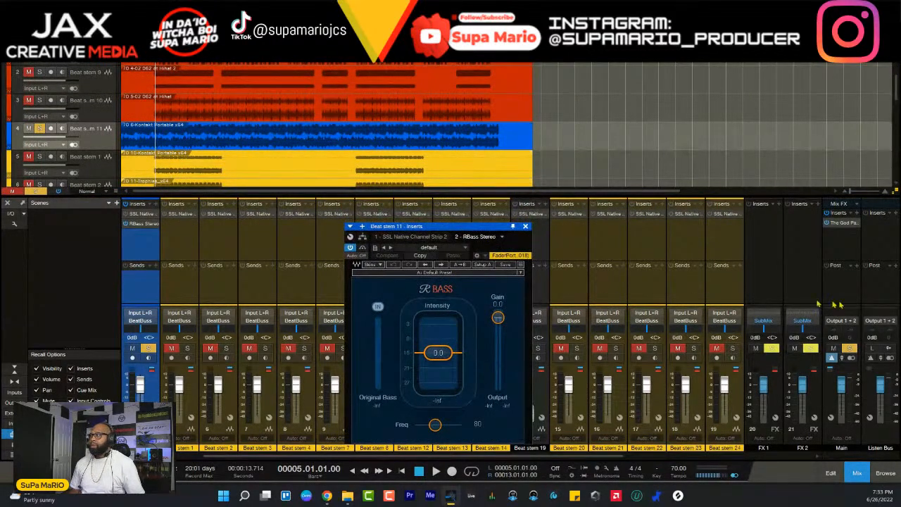
- Load the Supa Analysis effects chain from the SuPa MaRio PRESETS folder on the Listen Bus
{"action": "left_click", "coordinate": [857, 213]}
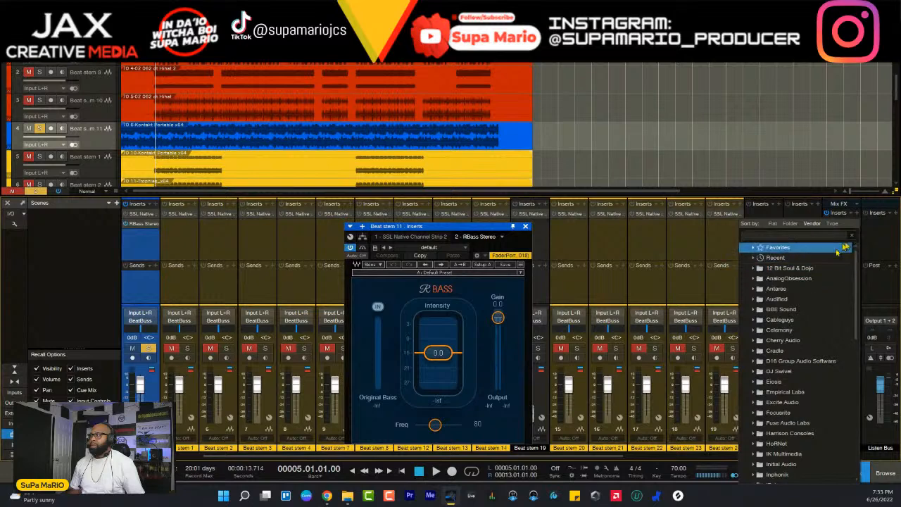
{"action": "left_click", "coordinate": [883, 236]}
{"action": "left_click", "coordinate": [893, 215]}
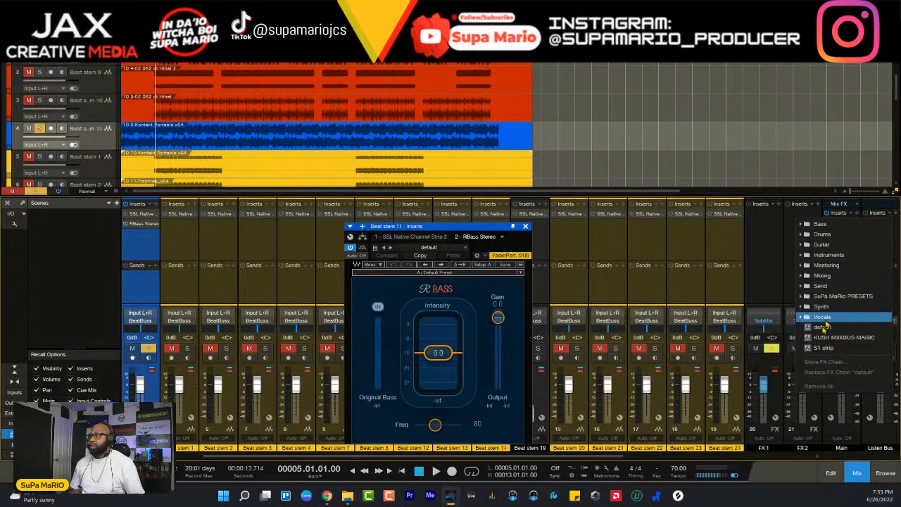
{"action": "left_click", "coordinate": [842, 295]}
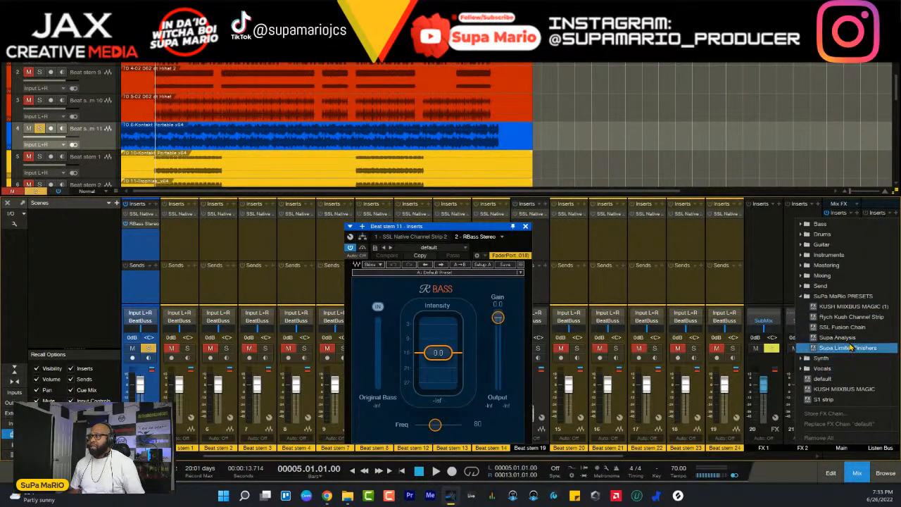
{"action": "left_click", "coordinate": [850, 338]}
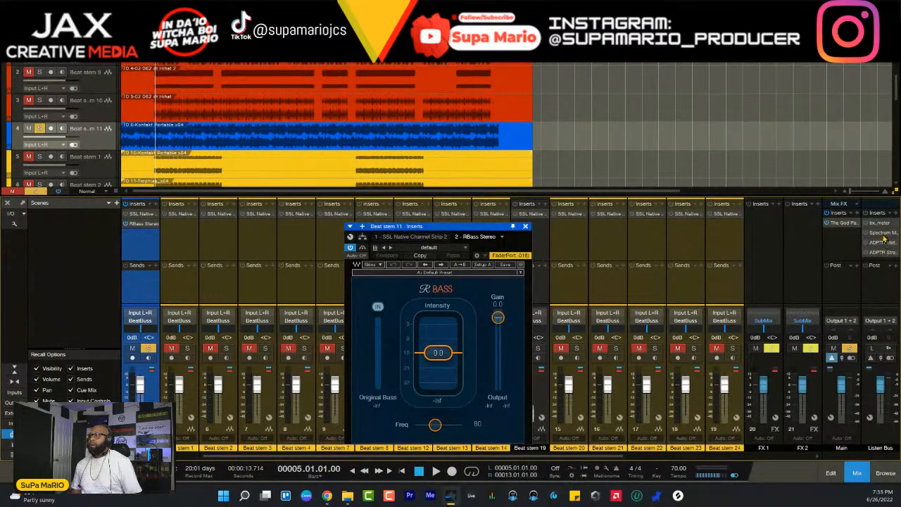
- Open the Listen Bus Spectrum Meter, move it clear of the channel strips and watch the soloed Beat stem 11 play
{"action": "left_click", "coordinate": [878, 234]}
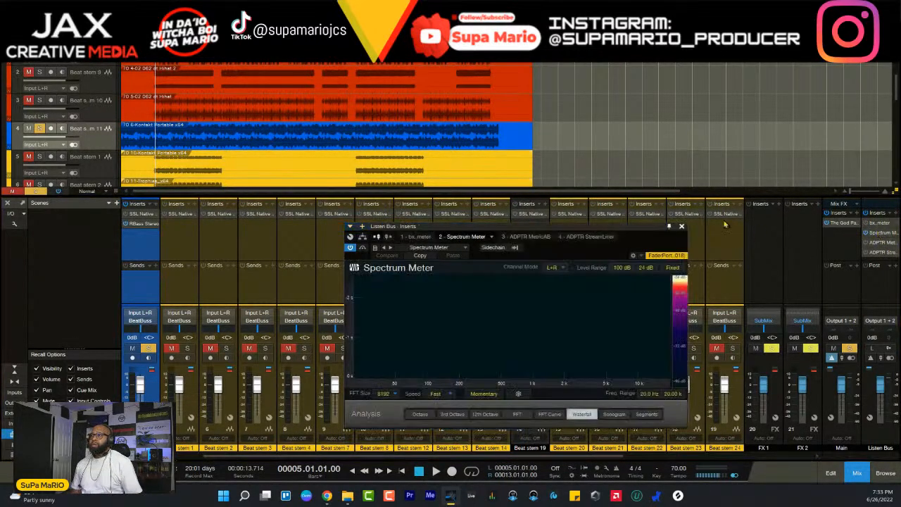
{"action": "left_click_drag", "start_coordinate": [669, 225], "coordinate": [837, 38]}
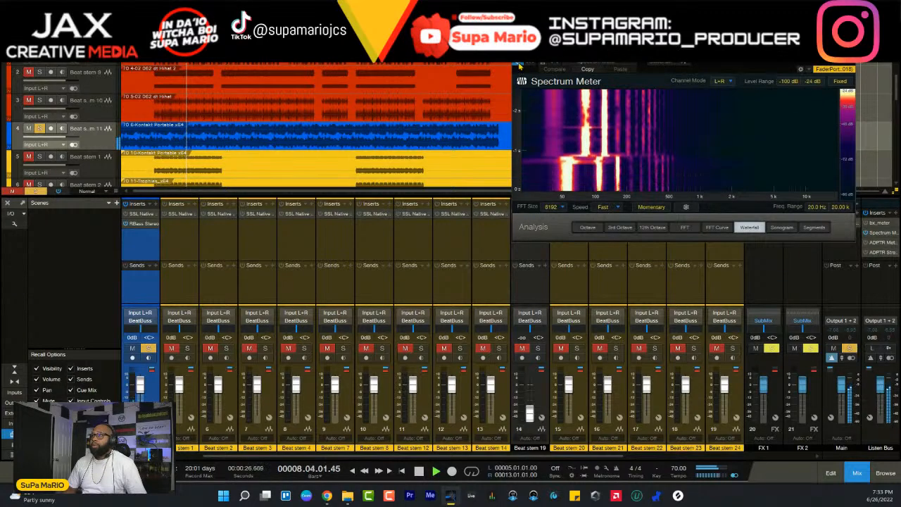
- Set the RBass frequency on Beat stem 11 to 86 and lower its intensity to -24.0 during playback
{"action": "left_click", "coordinate": [146, 224]}
{"action": "left_click_drag", "start_coordinate": [442, 227], "coordinate": [348, 105]}
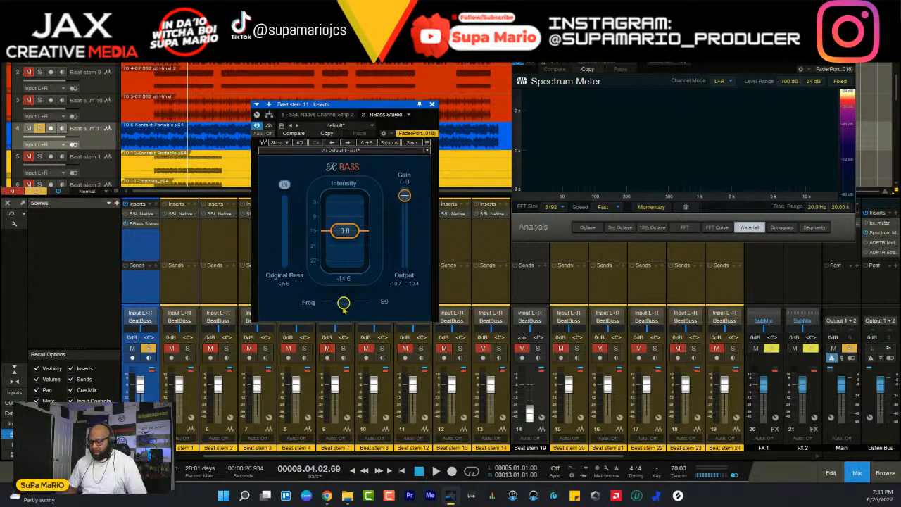
{"action": "key", "text": "space"}
{"action": "left_click_drag", "start_coordinate": [347, 232], "coordinate": [346, 251]}
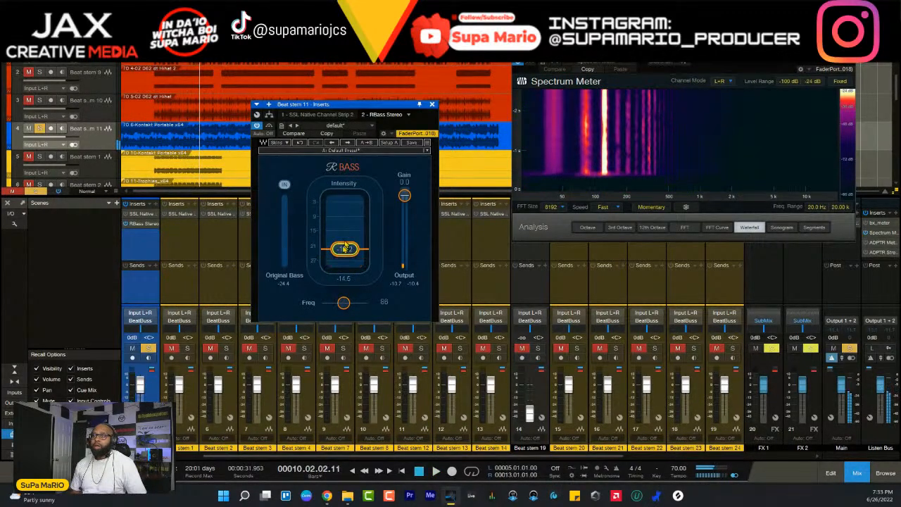
- Clear the solo on Beat stem 11, play the full mix from bar 5 and set the RBass intensity to -9.1
{"action": "left_click", "coordinate": [149, 348]}
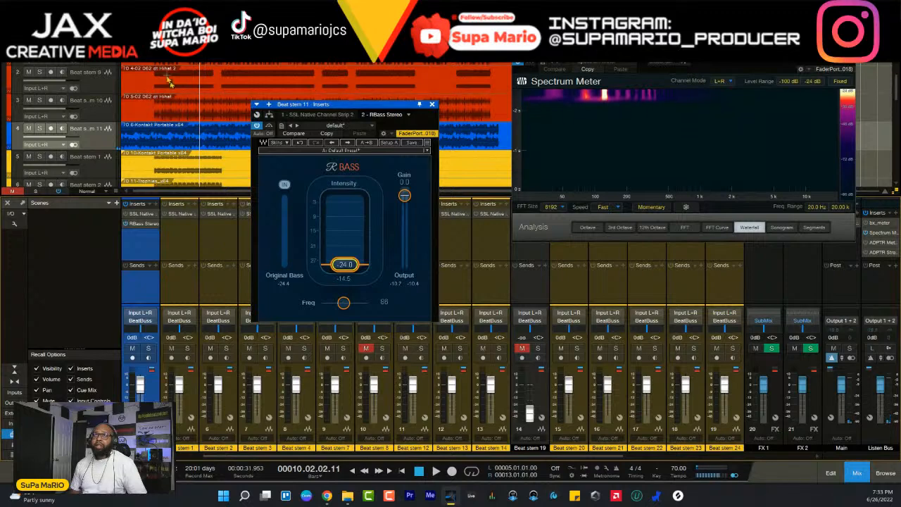
{"action": "left_click", "coordinate": [155, 51]}
{"action": "key", "text": "space"}
{"action": "left_click_drag", "start_coordinate": [346, 265], "coordinate": [345, 180]}
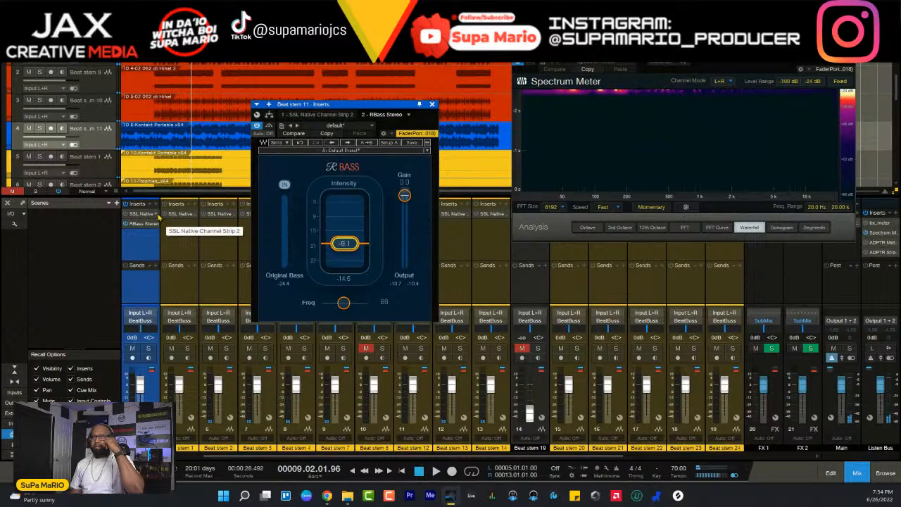
- Insert the Binaural Pan plug-in after RBass on Beat stem 11 and move its window below the track lanes
{"action": "left_click", "coordinate": [158, 211]}
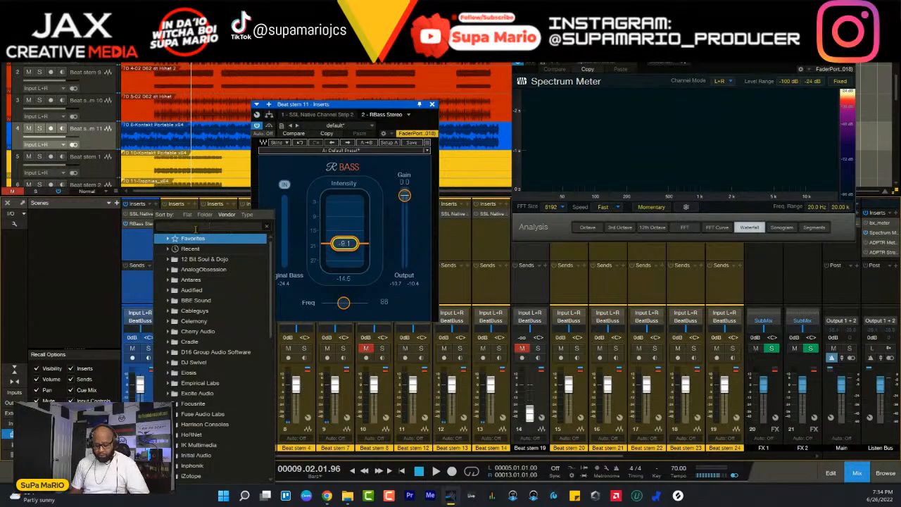
{"action": "type", "text": "m"}
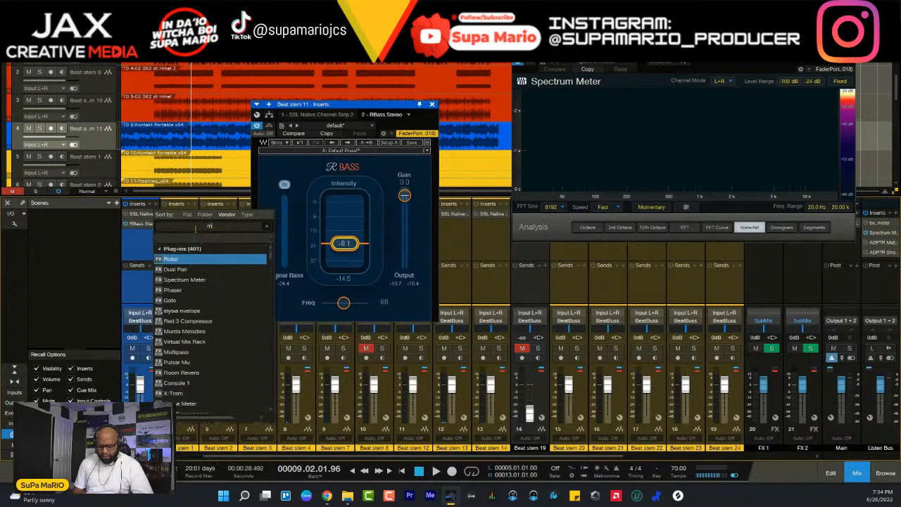
{"action": "key", "text": "BackSpace"}
{"action": "type", "text": "binu"}
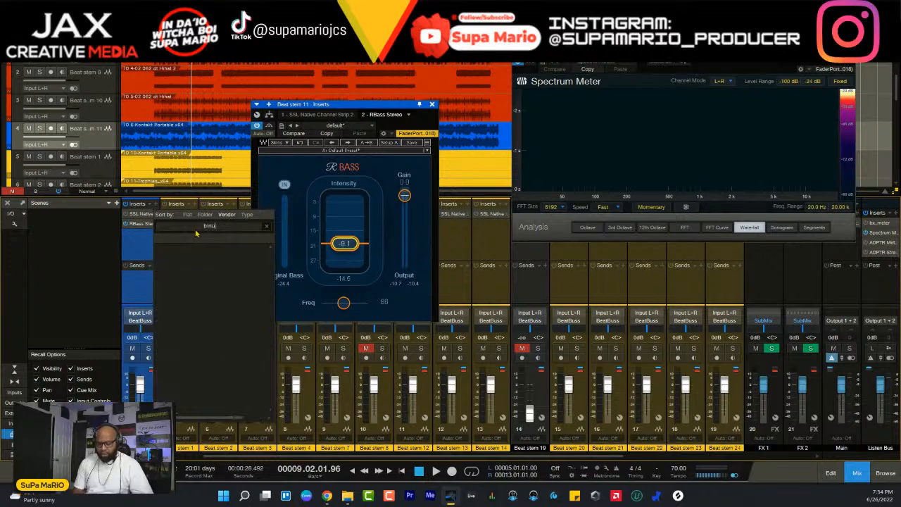
{"action": "type", "text": "r"}
{"action": "key", "text": "BackSpace"}
{"action": "key", "text": "BackSpace"}
{"action": "type", "text": "i"}
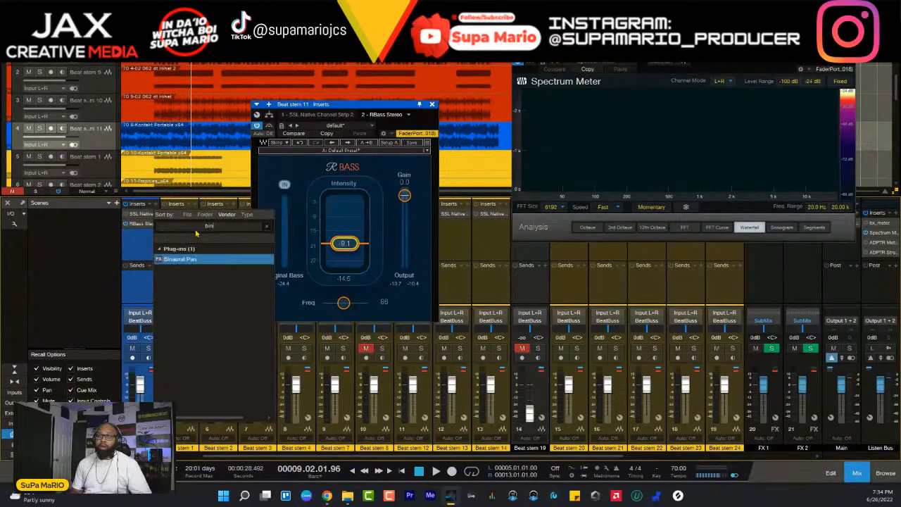
{"action": "double_click", "coordinate": [189, 265]}
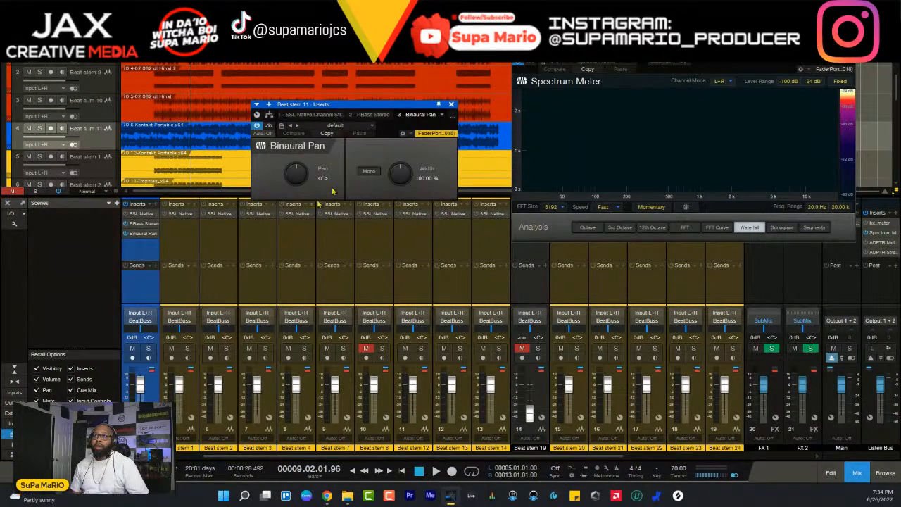
{"action": "left_click_drag", "start_coordinate": [381, 111], "coordinate": [466, 260]}
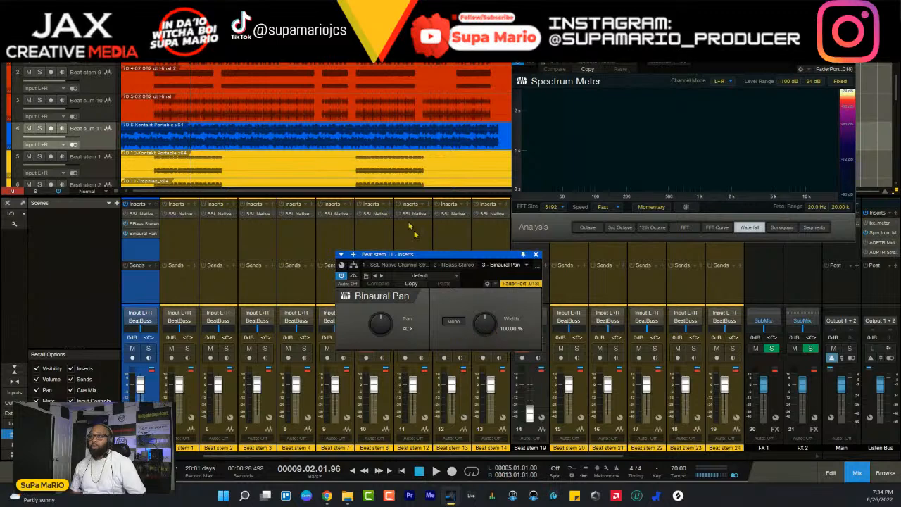
- Play from bar 5, narrow the Binaural Pan width to 39%, compare it with the plug-in bypassed and stop playback
{"action": "key", "text": "space"}
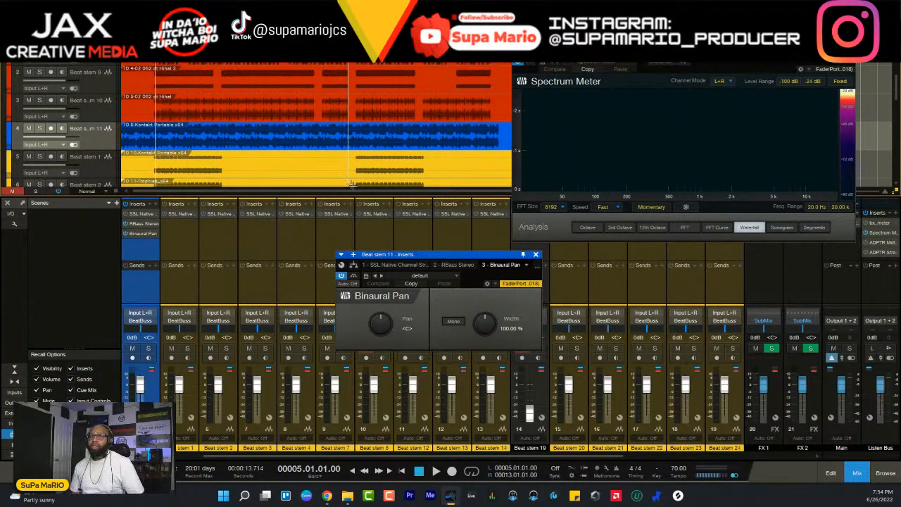
{"action": "key", "text": "space"}
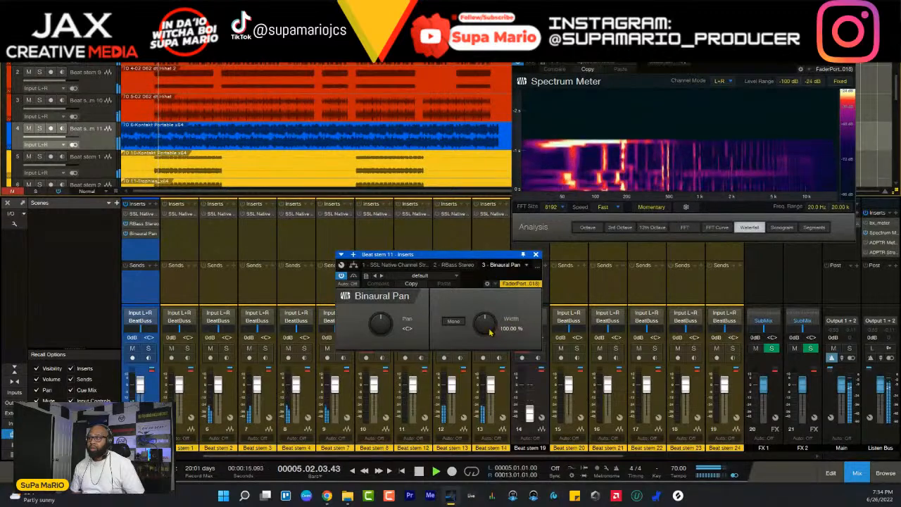
{"action": "left_click_drag", "start_coordinate": [484, 323], "coordinate": [488, 358]}
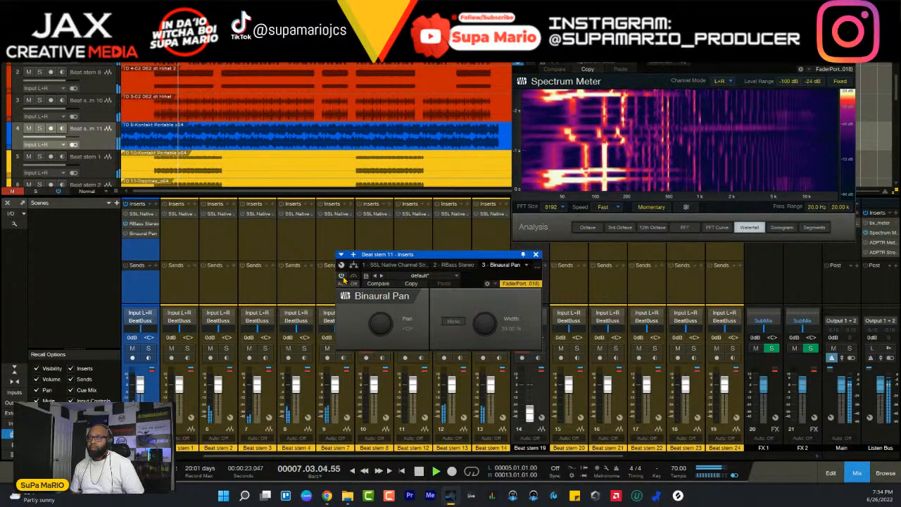
{"action": "key", "text": "space"}
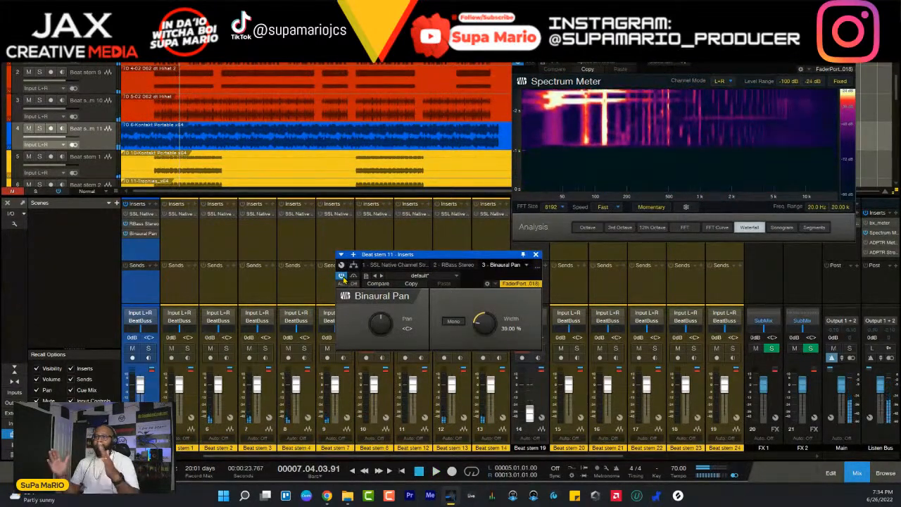
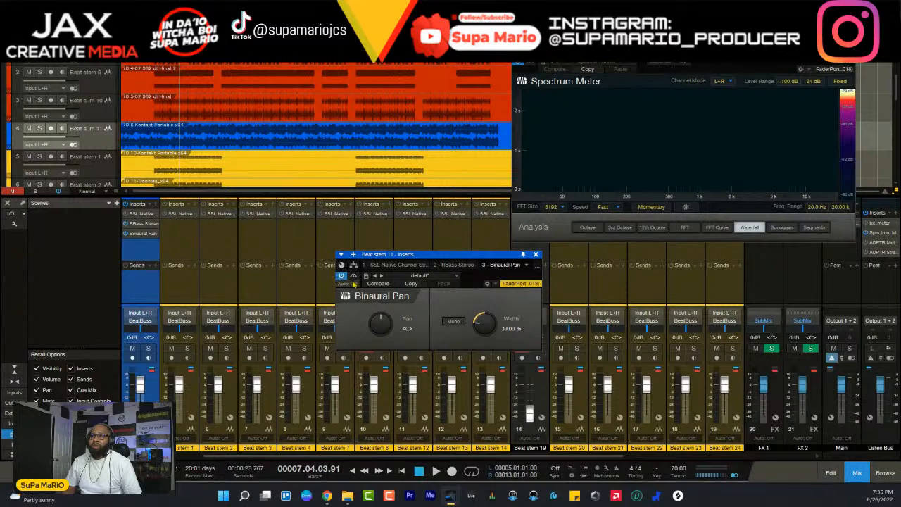
- Play the mix, compare Binaural Pan active and bypassed on Beat stem 11, and set its width to 38%
{"action": "key", "text": "space"}
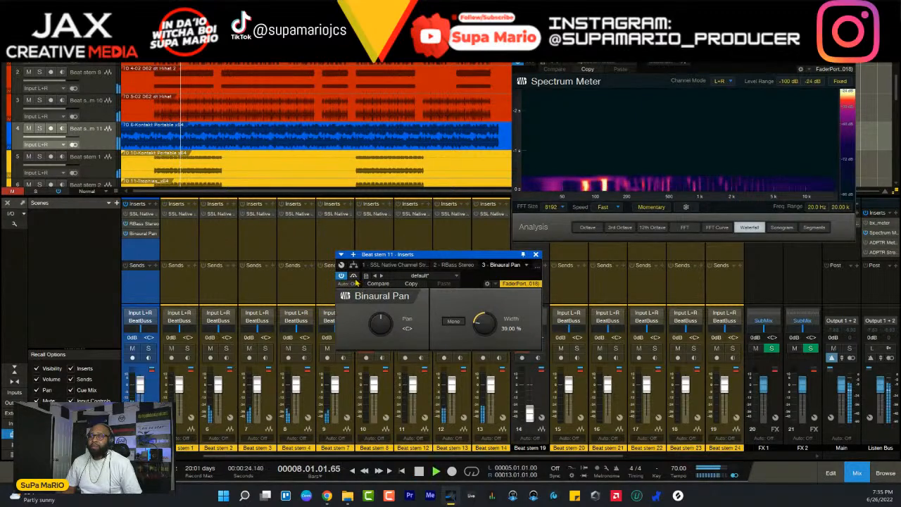
{"action": "left_click", "coordinate": [343, 276]}
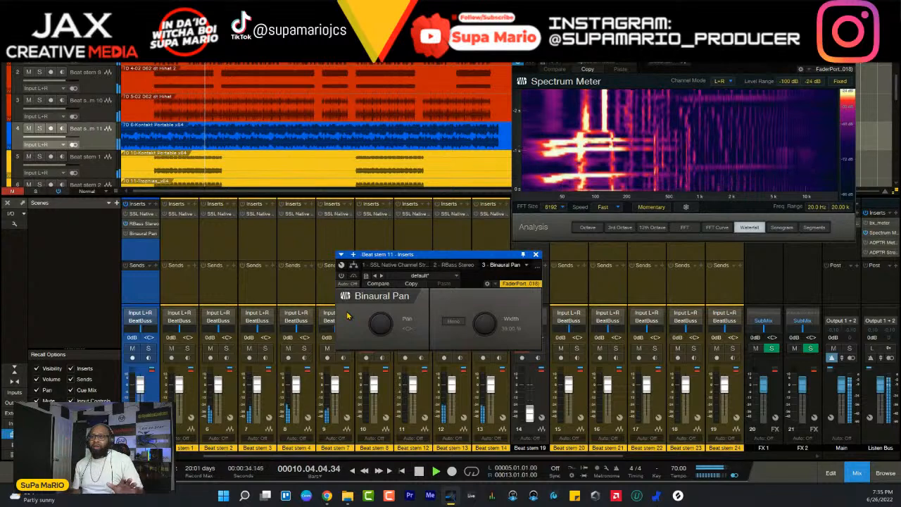
{"action": "left_click", "coordinate": [342, 276]}
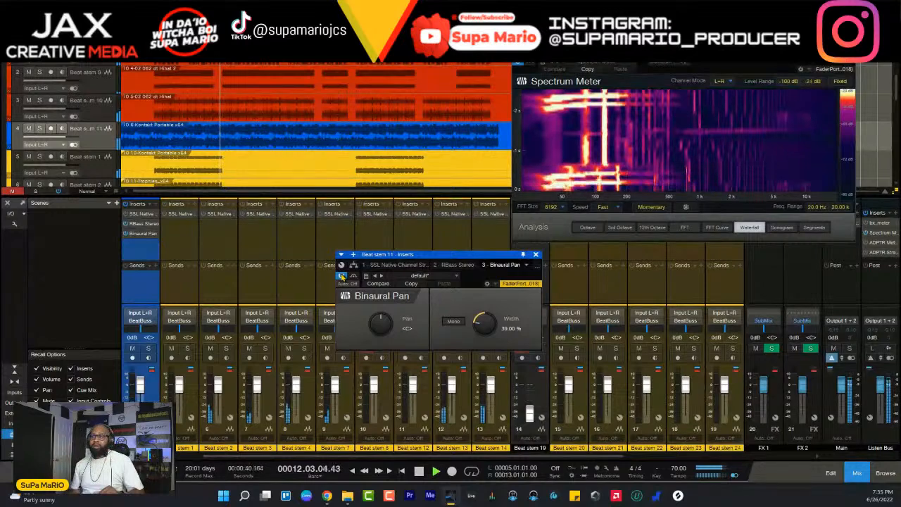
{"action": "left_click", "coordinate": [342, 276]}
{"action": "left_click", "coordinate": [342, 276]}
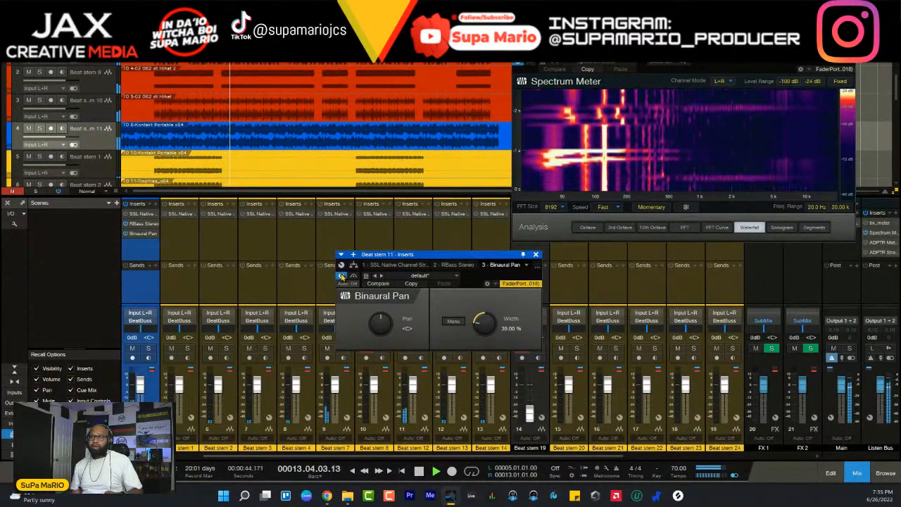
{"action": "left_click", "coordinate": [343, 276]}
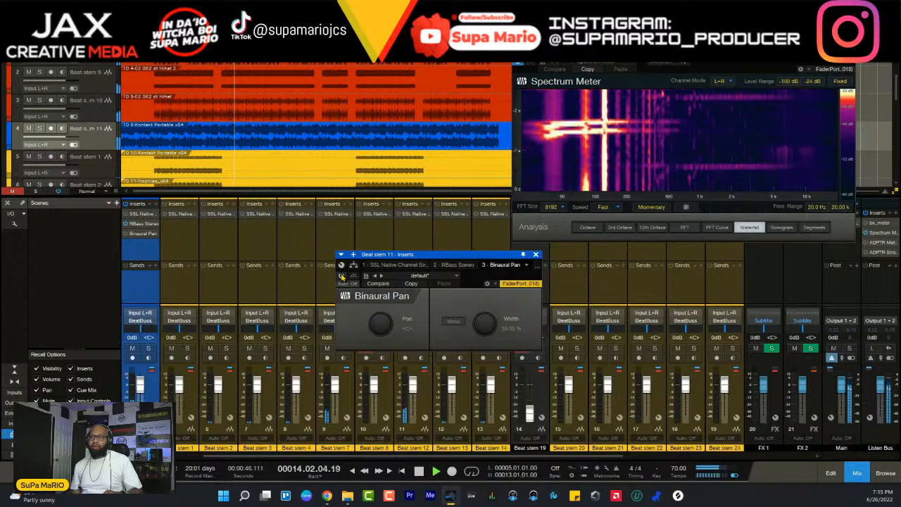
{"action": "left_click", "coordinate": [343, 277]}
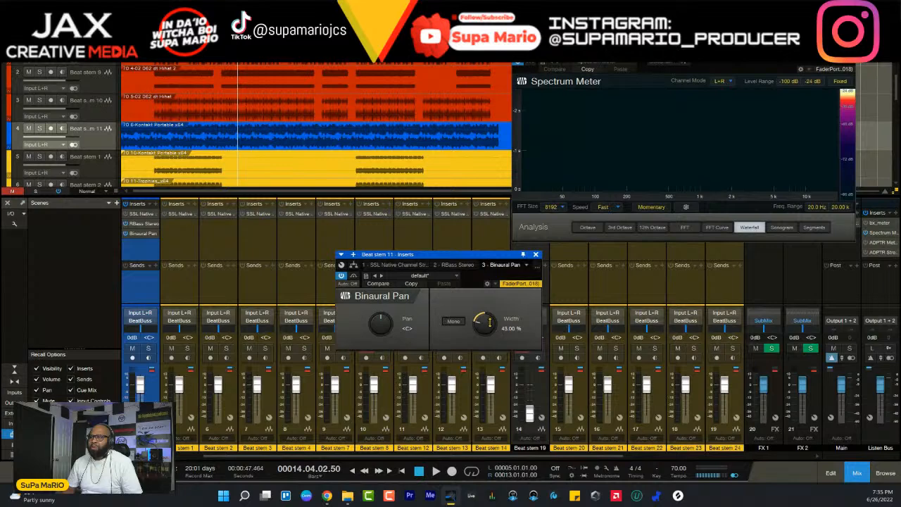
{"action": "key", "text": "space"}
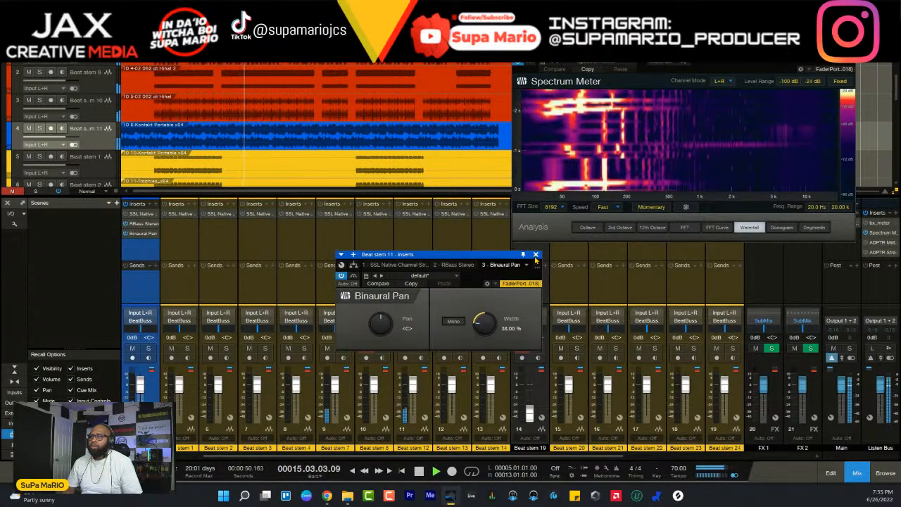
- Reorder the Beat stem 11 inserts so SSL Channel Strip 2 follows Binaural Pan, and open it clear of the Spectrum Meter
{"action": "left_click", "coordinate": [140, 234]}
{"action": "left_click_drag", "start_coordinate": [140, 213], "coordinate": [147, 241]}
{"action": "left_click", "coordinate": [145, 235]}
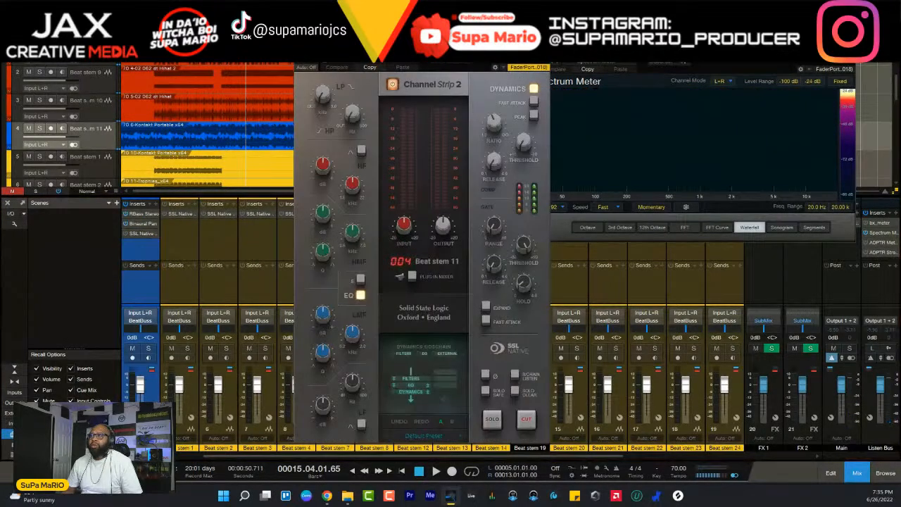
{"action": "left_click_drag", "start_coordinate": [430, 45], "coordinate": [362, 59]}
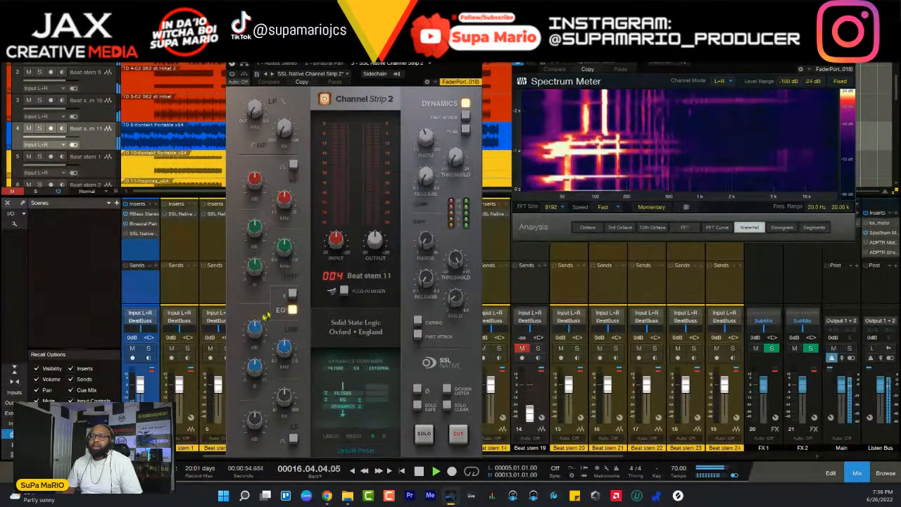
- Solo Beat stem 11 to inspect its low frequencies on the Spectrum Meter, clear the solo and adjust the channel strip's high-pass filter
{"action": "key", "text": "s"}
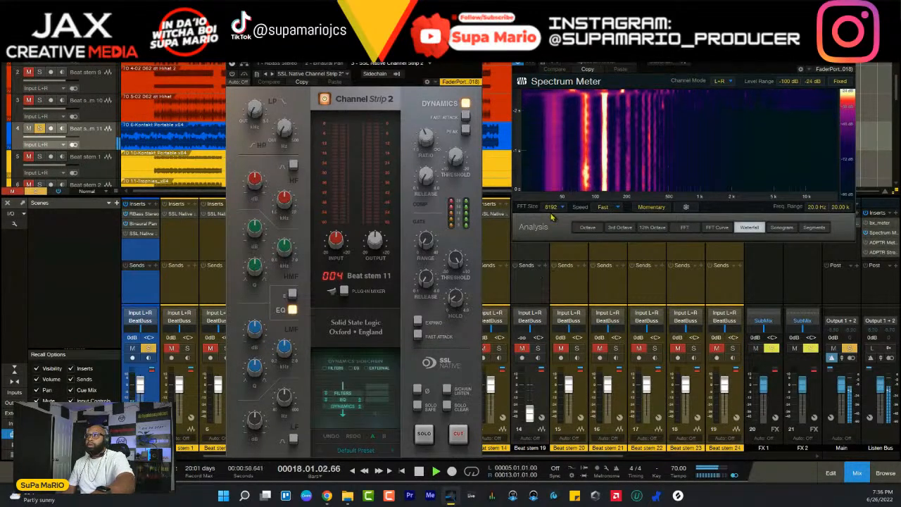
{"action": "mouse_move", "coordinate": [565, 191]}
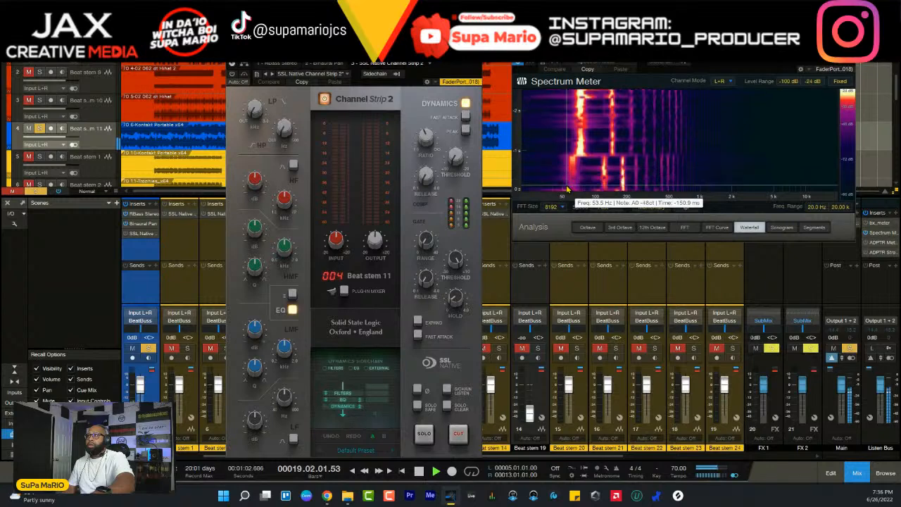
{"action": "key", "text": "s"}
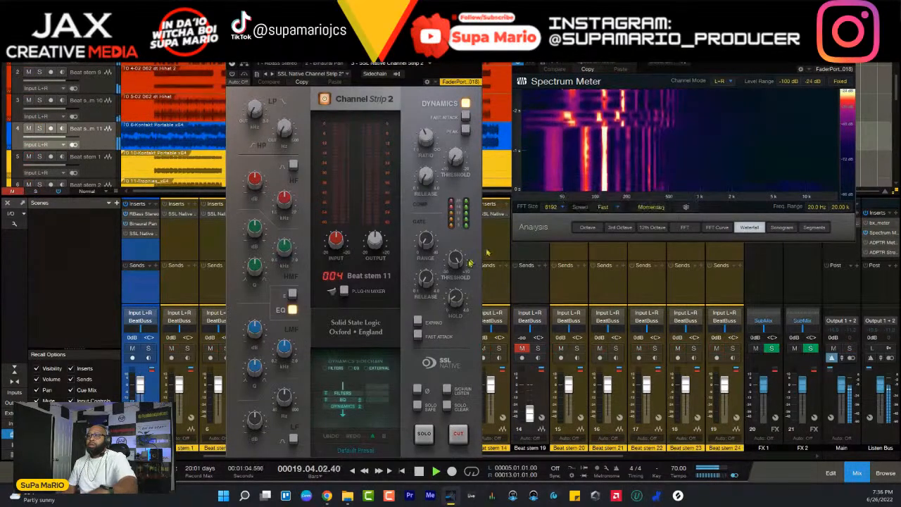
{"action": "mouse_move", "coordinate": [285, 130]}
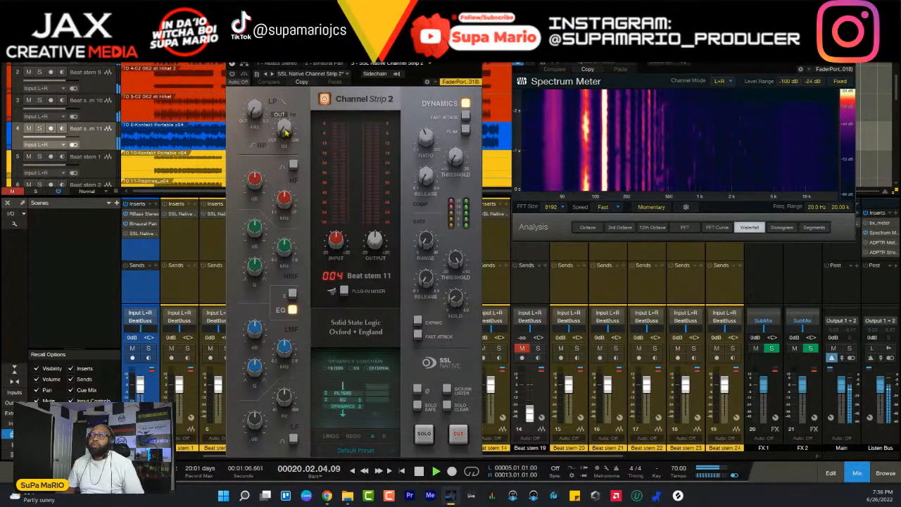
{"action": "left_click_drag", "start_coordinate": [285, 131], "coordinate": [288, 90]}
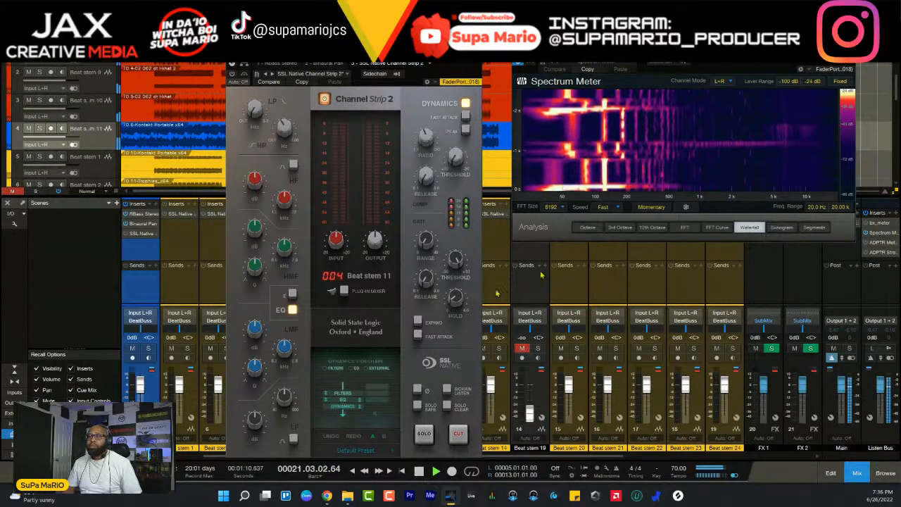
- Cut the low-mid EQ band on Beat stem 11 to -4.6 dB and compare the stem soloed and in the mix
{"action": "key", "text": "s"}
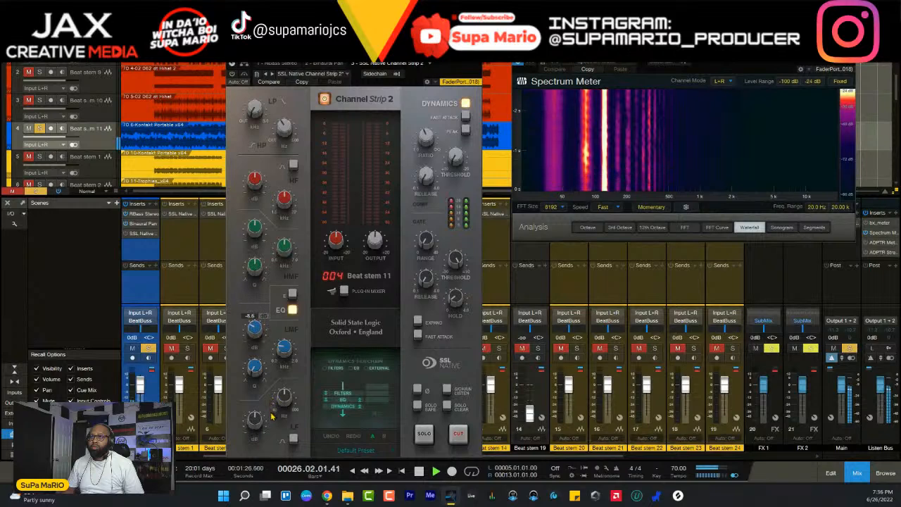
{"action": "left_click", "coordinate": [148, 348]}
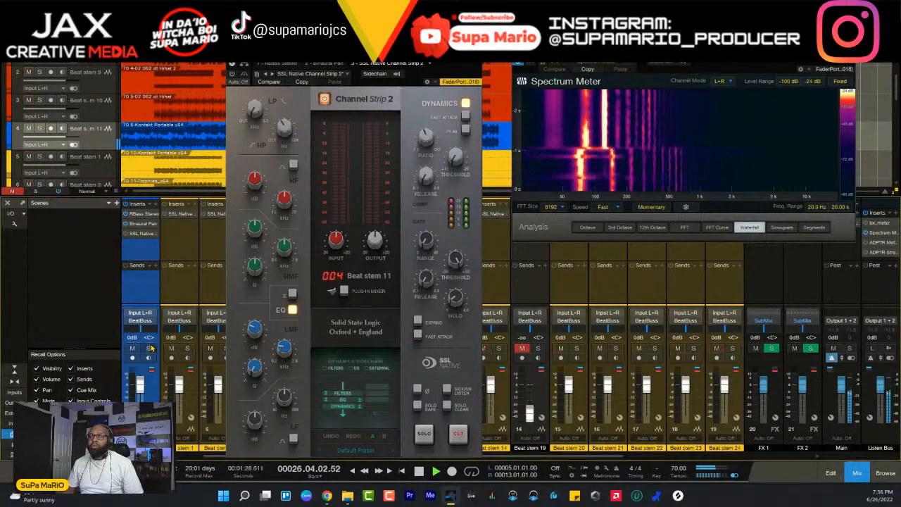
{"action": "left_click", "coordinate": [149, 348]}
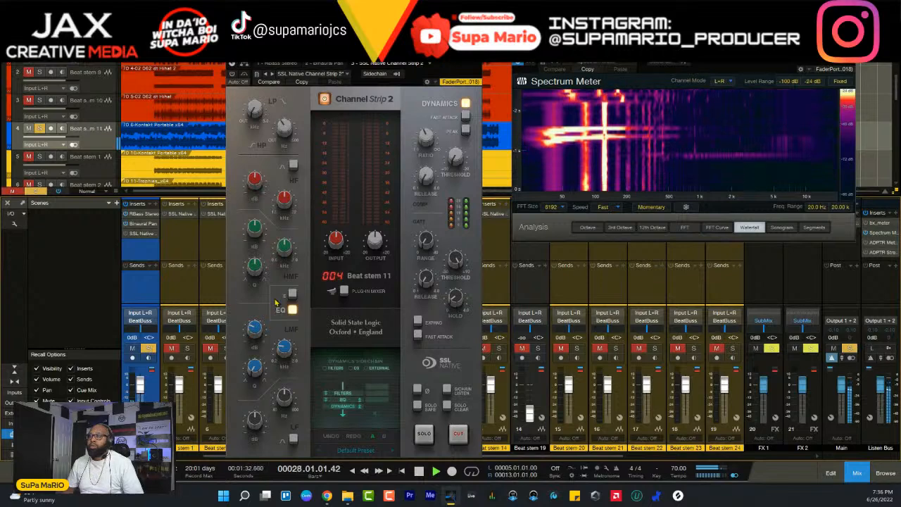
- Restart soloed playback from bar 5 with Fast Attack enabled on the channel strip compressor and adjust its ratio and threshold
{"action": "key", "text": "space"}
{"action": "key", "text": "KP_1"}
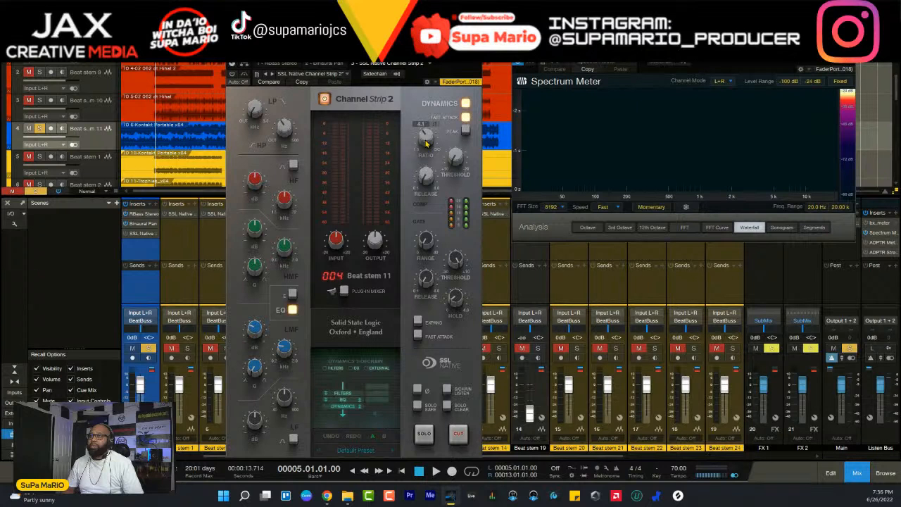
{"action": "key", "text": "space"}
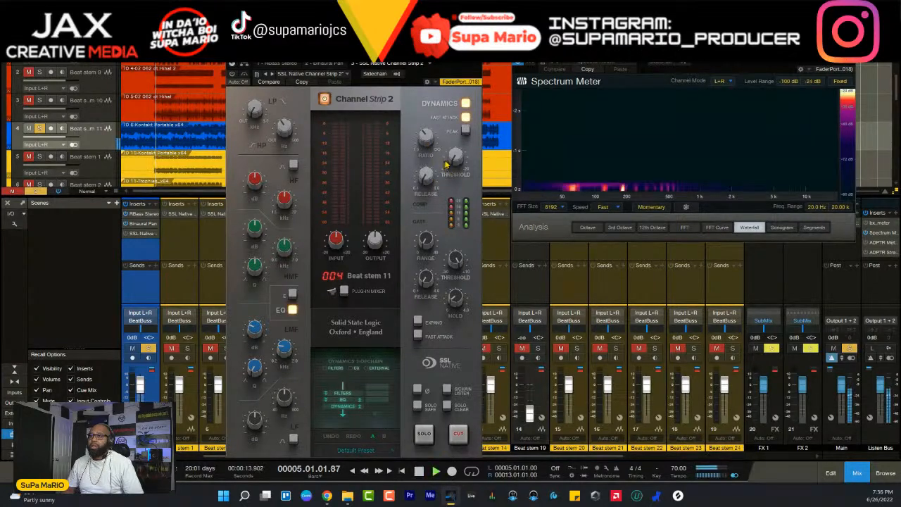
{"action": "left_click_drag", "start_coordinate": [449, 162], "coordinate": [459, 226]}
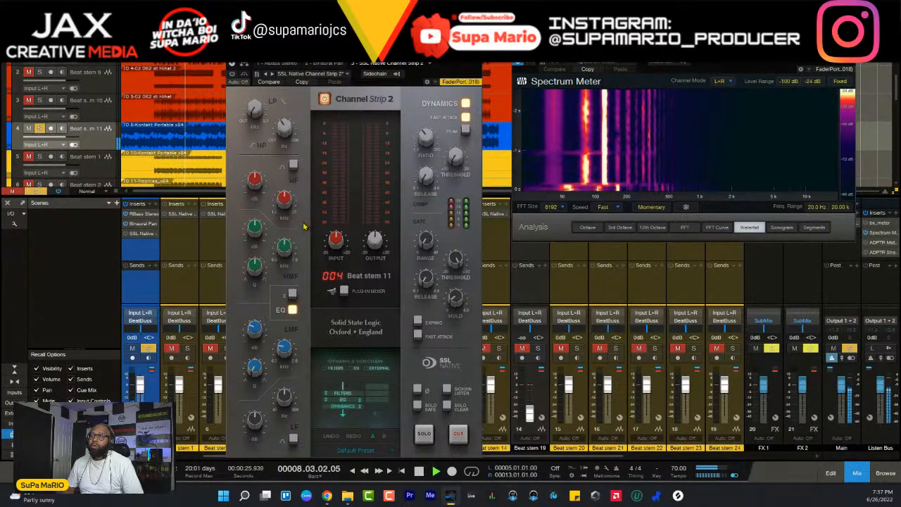
- Activate Channel Strip 2 on Beat stem 11, compare the stem in the full mix and soloed, and leave the solo cleared
{"action": "left_click", "coordinate": [148, 346]}
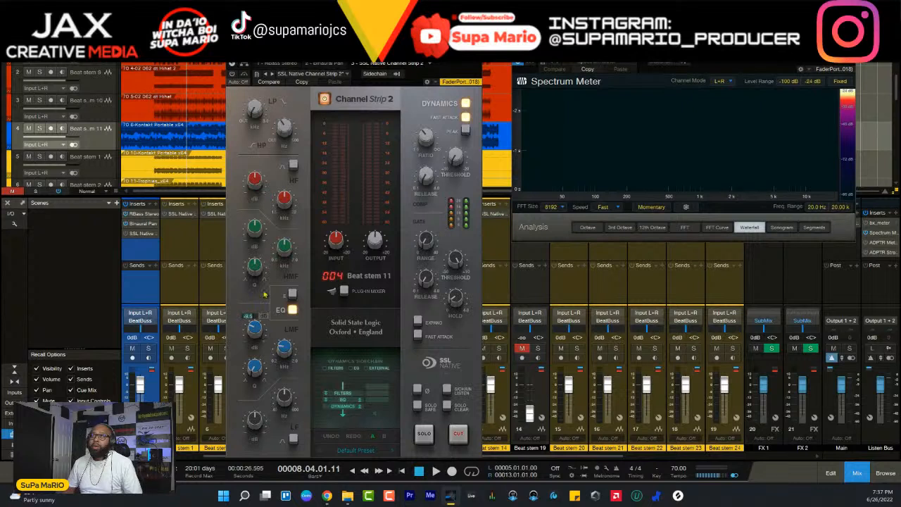
{"action": "key", "text": "space"}
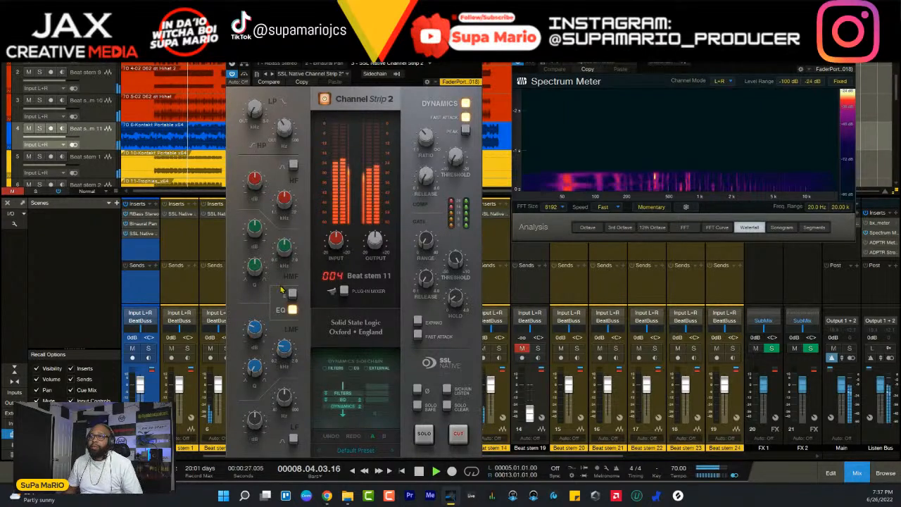
{"action": "key", "text": "s"}
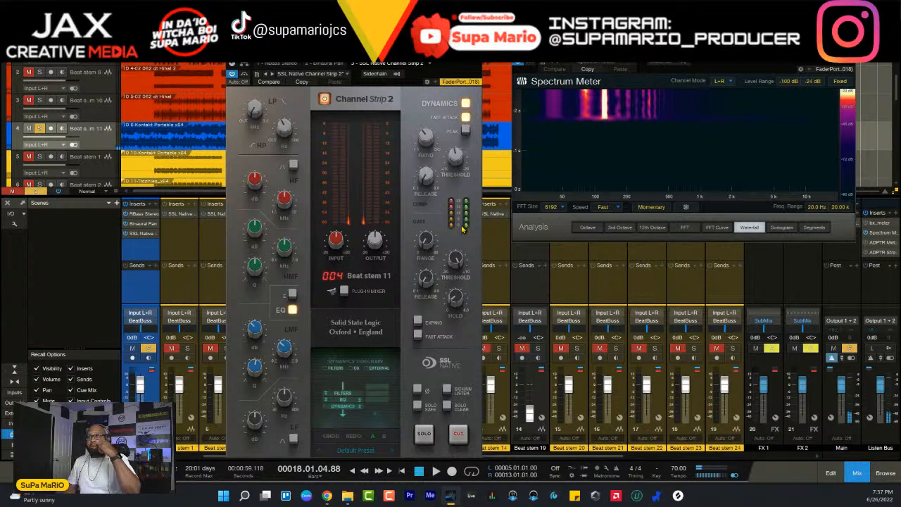
{"action": "key", "text": "space"}
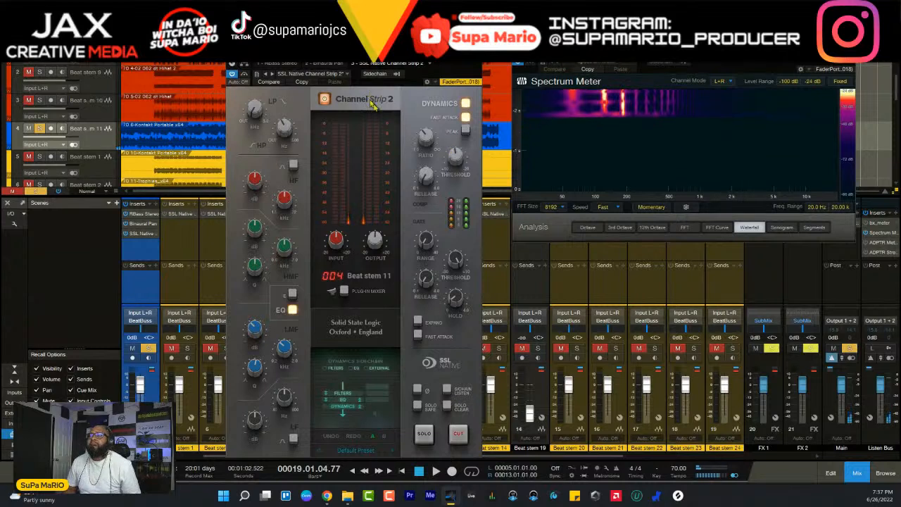
{"action": "key", "text": "space"}
{"action": "left_click", "coordinate": [149, 348]}
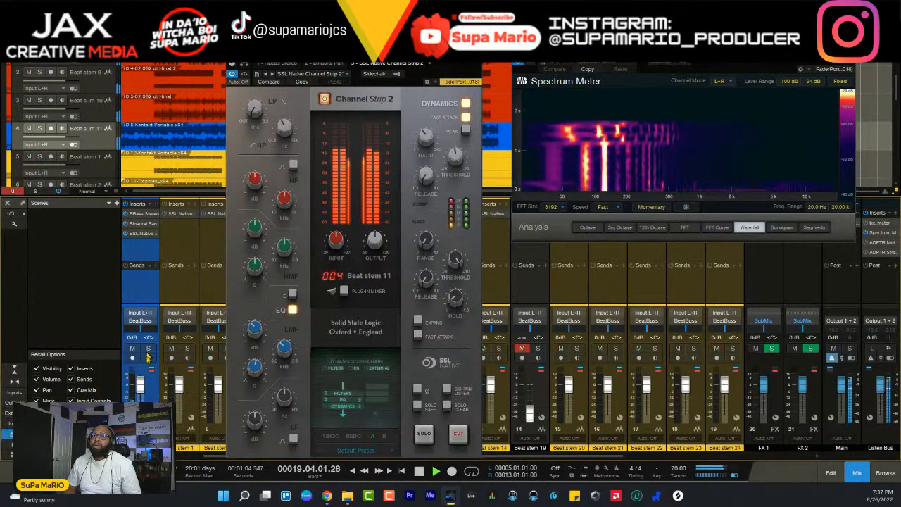
- Compare all Beat stem 11 inserts bypassed and active during playback, and lower the stem's fader to -3.1 dB
{"action": "key", "text": "space"}
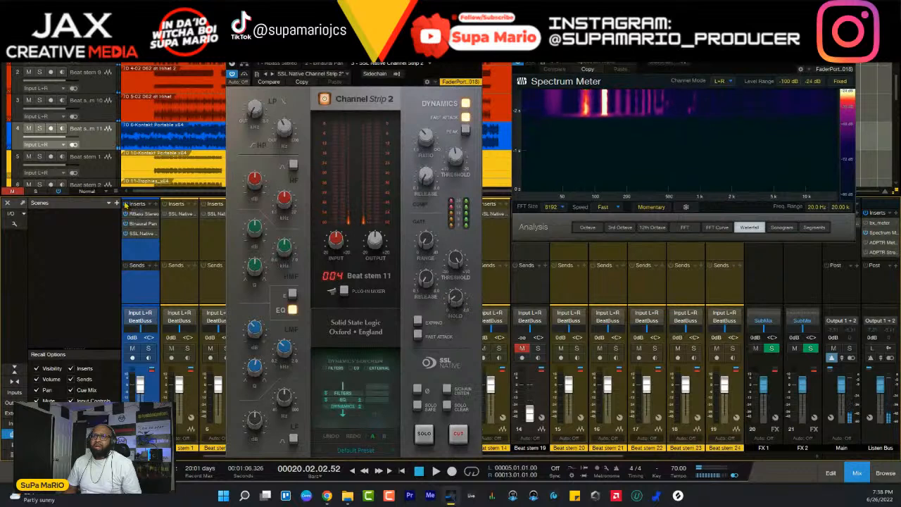
{"action": "key", "text": "space"}
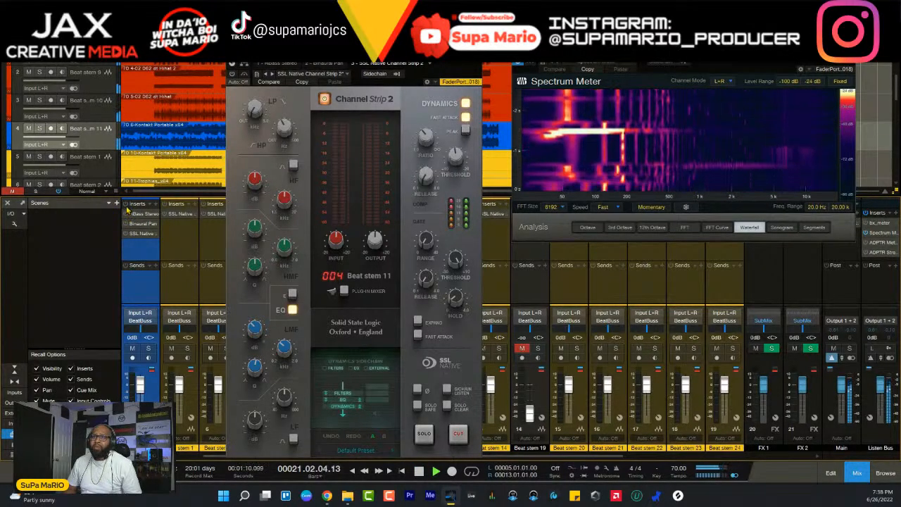
{"action": "key", "text": "space"}
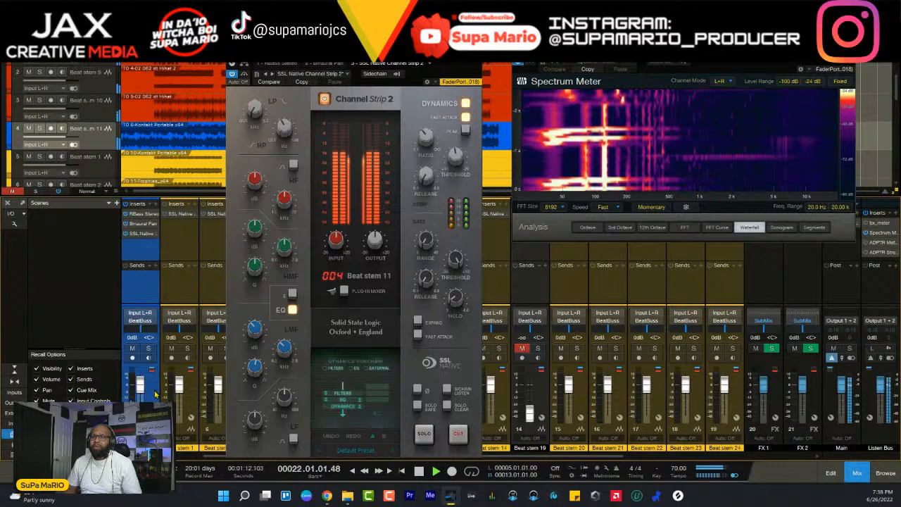
{"action": "key", "text": "space"}
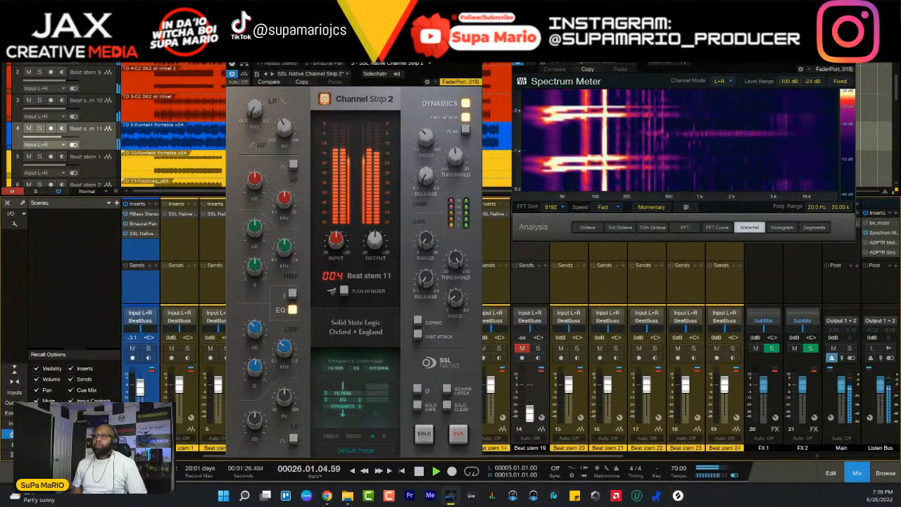
{"action": "key", "text": "space"}
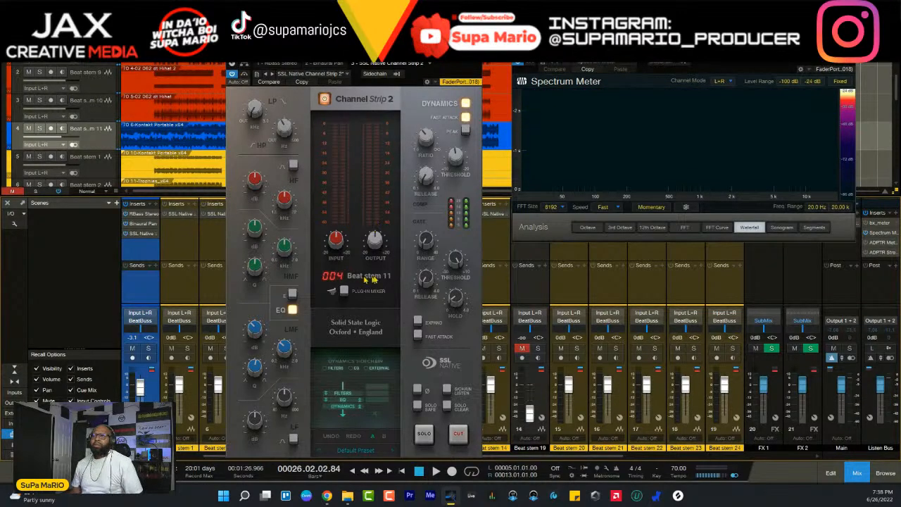
- Lower the Channel Strip 2 output slightly during playback and set the Beat stem 11 fader to -2.7 dB
{"action": "key", "text": "space"}
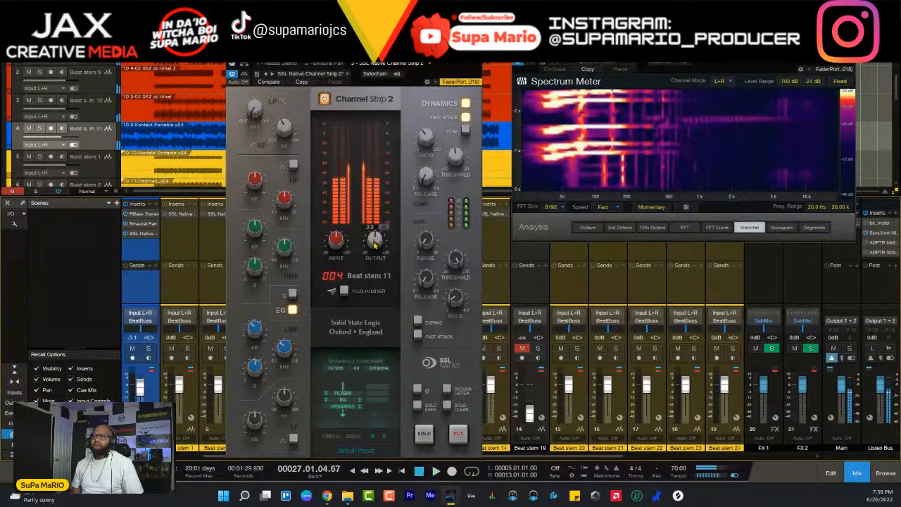
{"action": "key", "text": "space"}
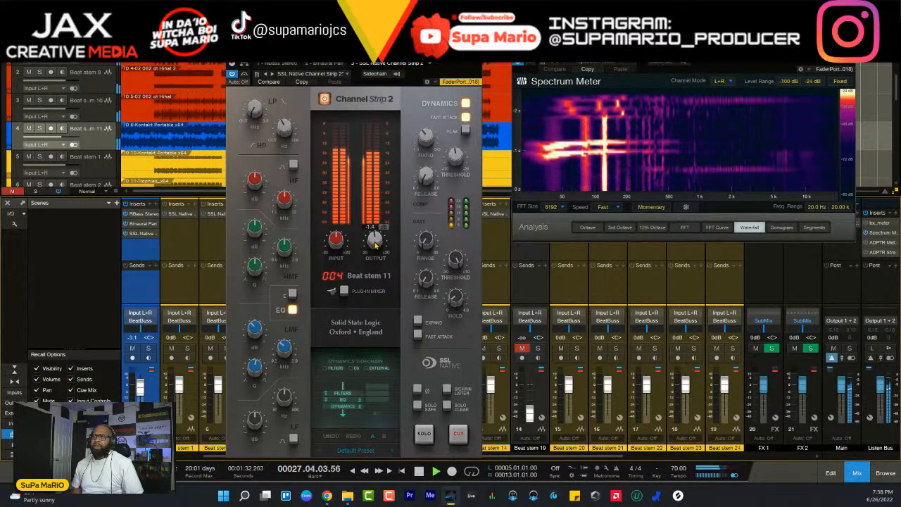
{"action": "left_click_drag", "start_coordinate": [376, 245], "coordinate": [376, 248]}
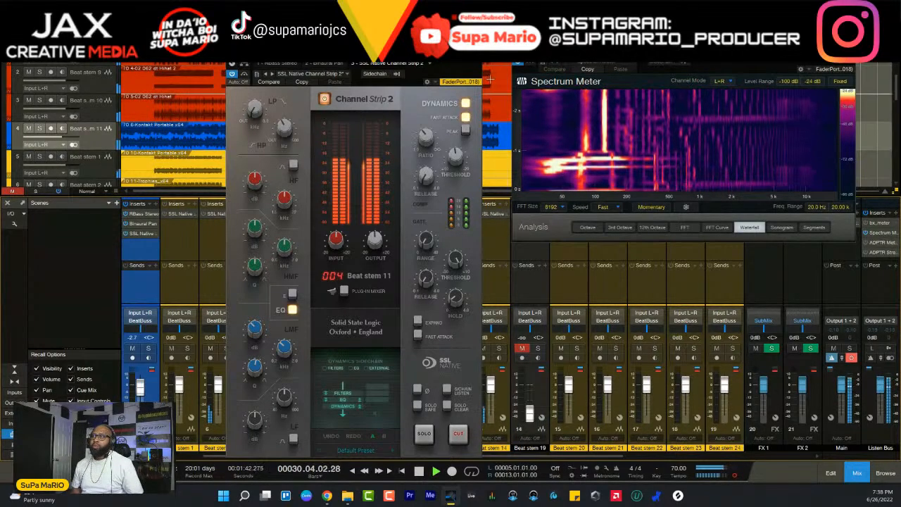
- Stop playback and close the Channel Strip 2 window of Beat stem 11
{"action": "key", "text": "space"}
{"action": "left_click", "coordinate": [476, 64]}
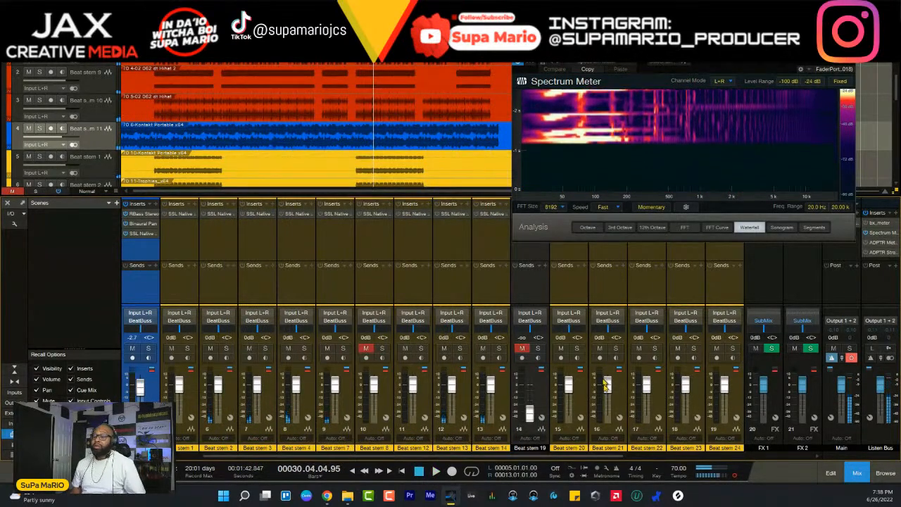
{"action": "scroll", "coordinate": [284, 445], "scroll_direction": "left", "scroll_amount": 3}
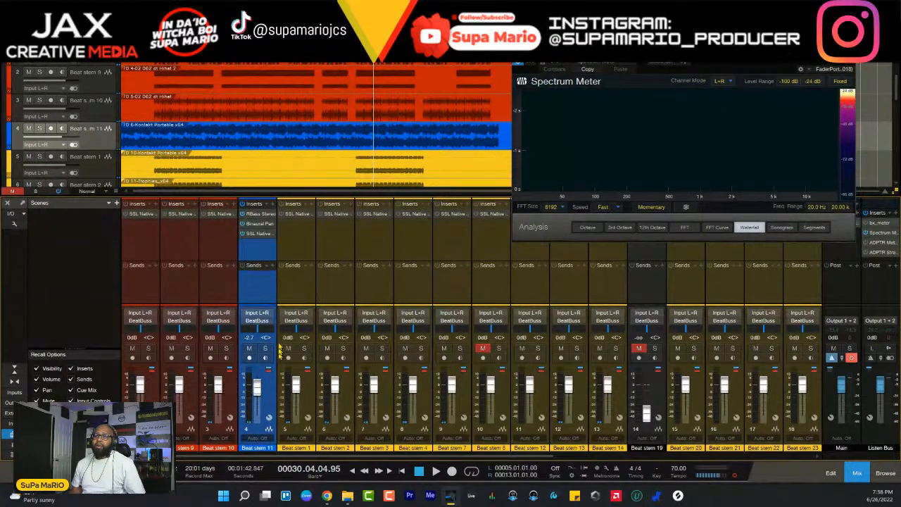
- Return the playhead to bar 5 and try adding a VCA for the three red drum stems, undoing the addition
{"action": "key", "text": "KP_1"}
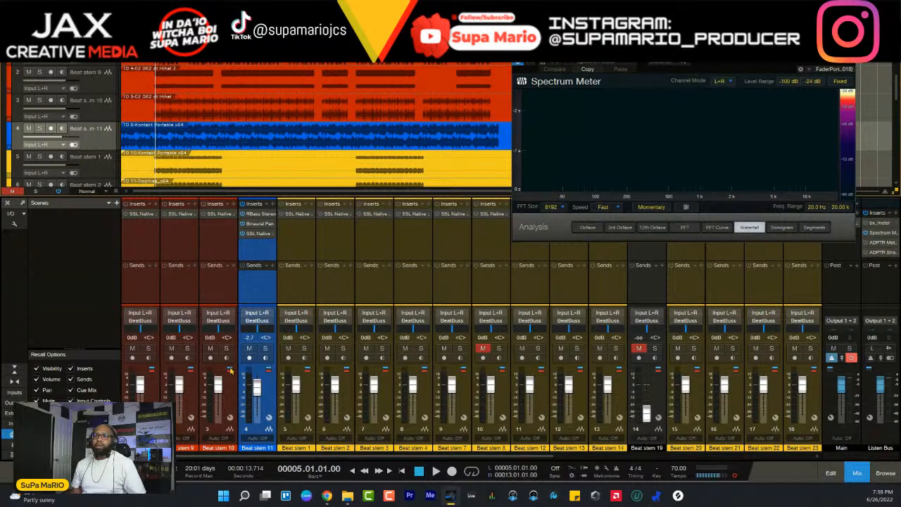
{"action": "left_click", "coordinate": [225, 400]}
{"action": "left_click", "coordinate": [194, 398], "text": "shift"}
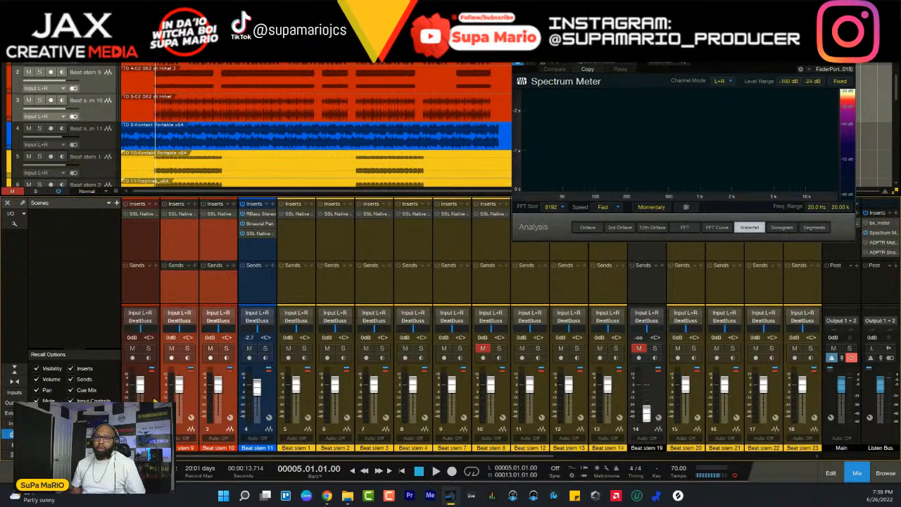
{"action": "left_click", "coordinate": [152, 397], "text": "shift"}
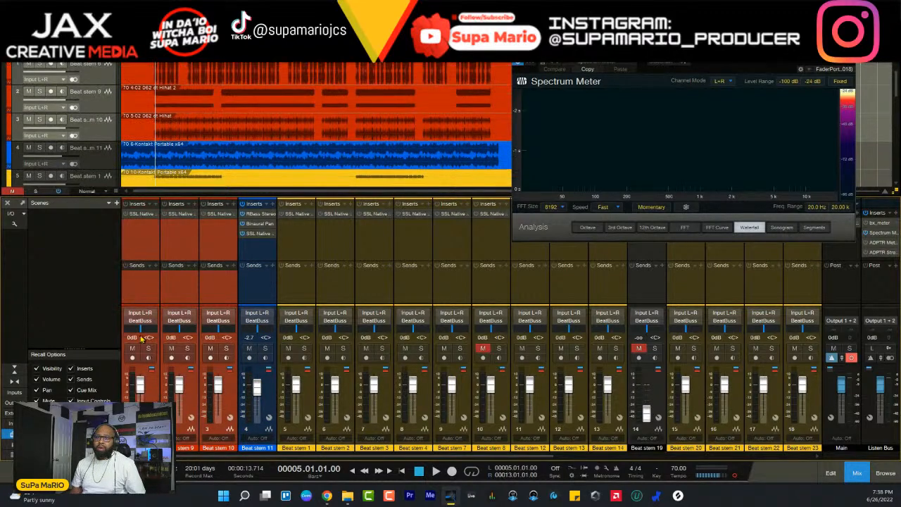
{"action": "left_click", "coordinate": [15, 224]}
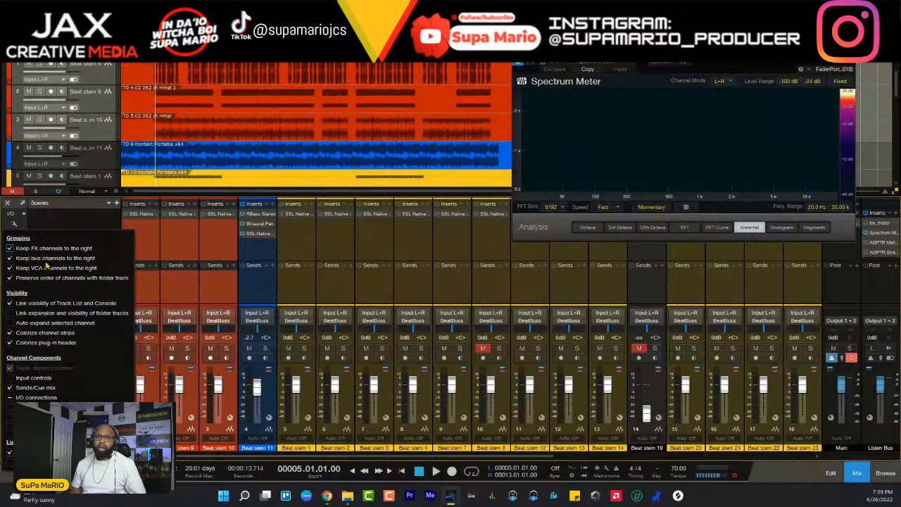
{"action": "left_click", "coordinate": [237, 396]}
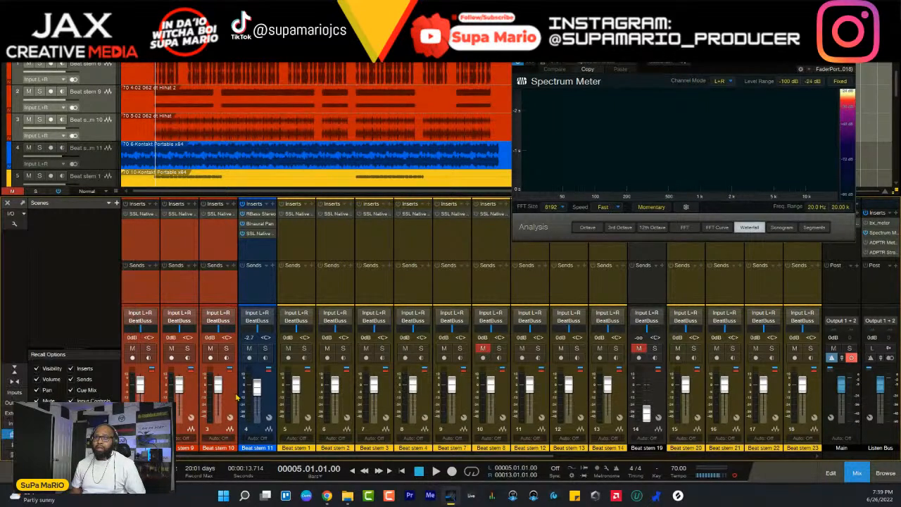
{"action": "right_click", "coordinate": [238, 397]}
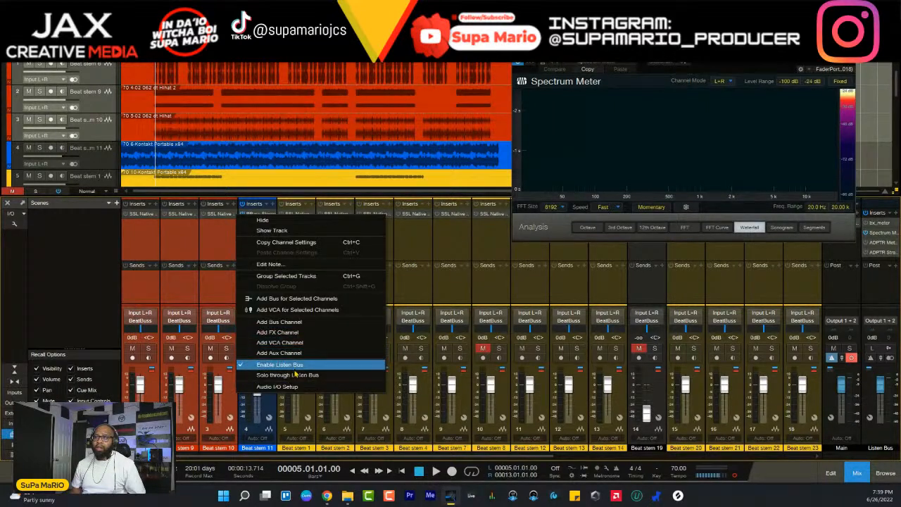
{"action": "left_click", "coordinate": [294, 310]}
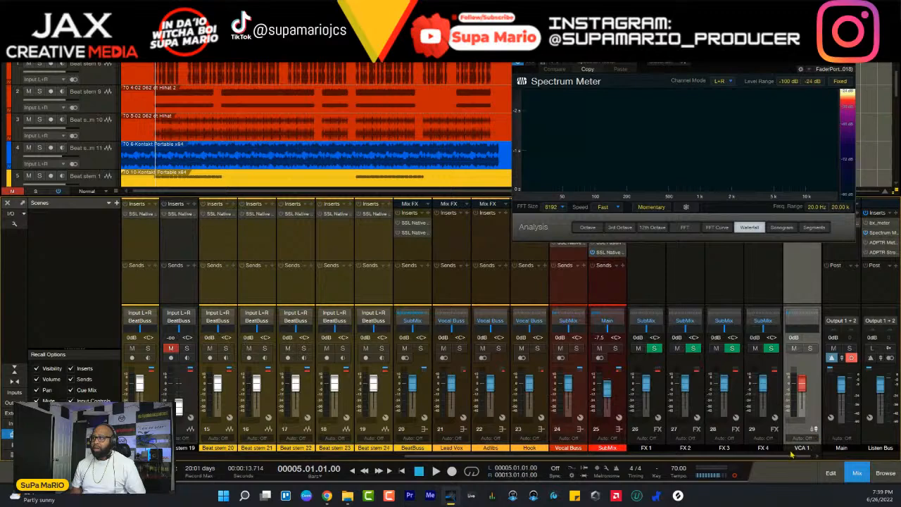
{"action": "key", "text": "ctrl+z"}
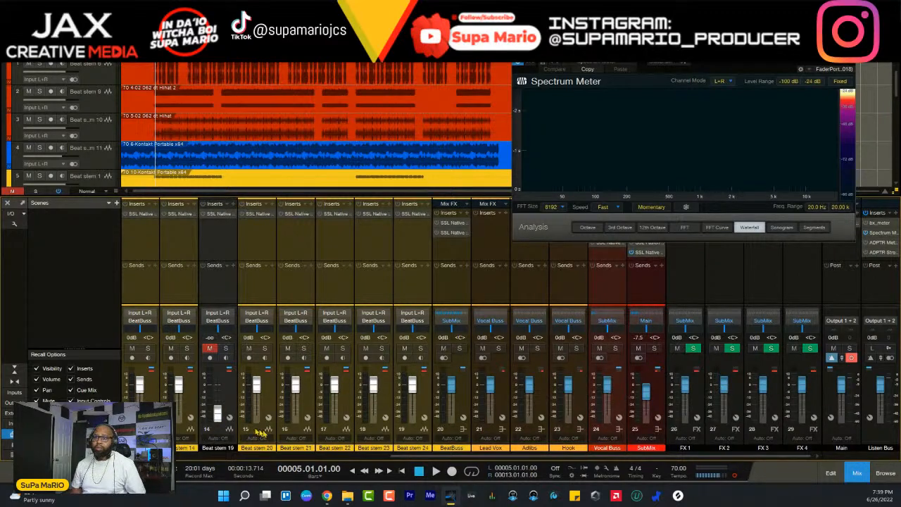
- Turn off keeping bus channels to the right in the console options, and select the FX 1 to FX 4 channels
{"action": "mouse_move", "coordinate": [595, 457]}
{"action": "left_mouse_down"}
{"action": "mouse_move", "coordinate": [378, 458]}
{"action": "mouse_move", "coordinate": [601, 453]}
{"action": "left_mouse_up"}
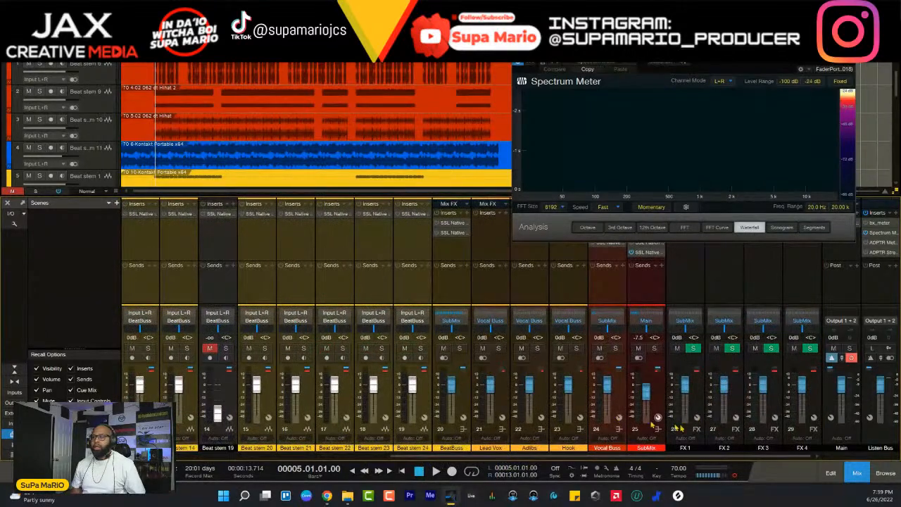
{"action": "left_click", "coordinate": [17, 226]}
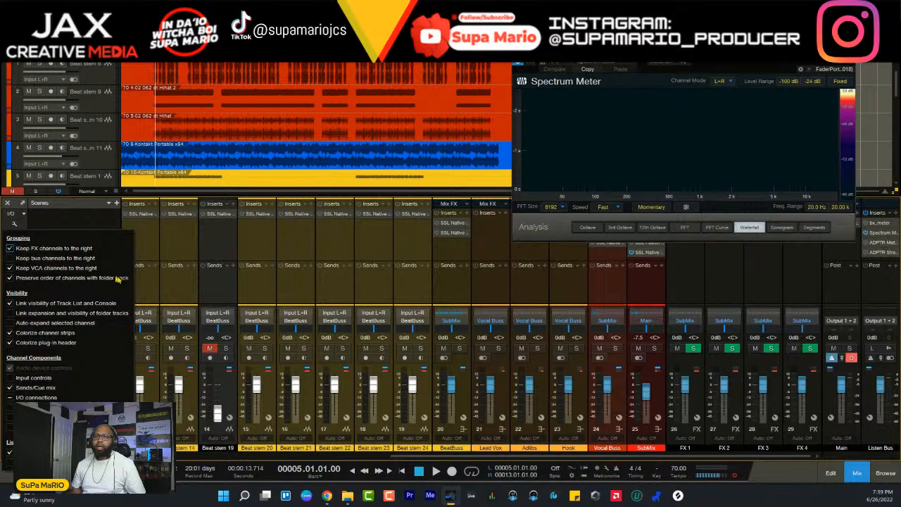
{"action": "left_click", "coordinate": [693, 405]}
{"action": "left_click", "coordinate": [695, 402]}
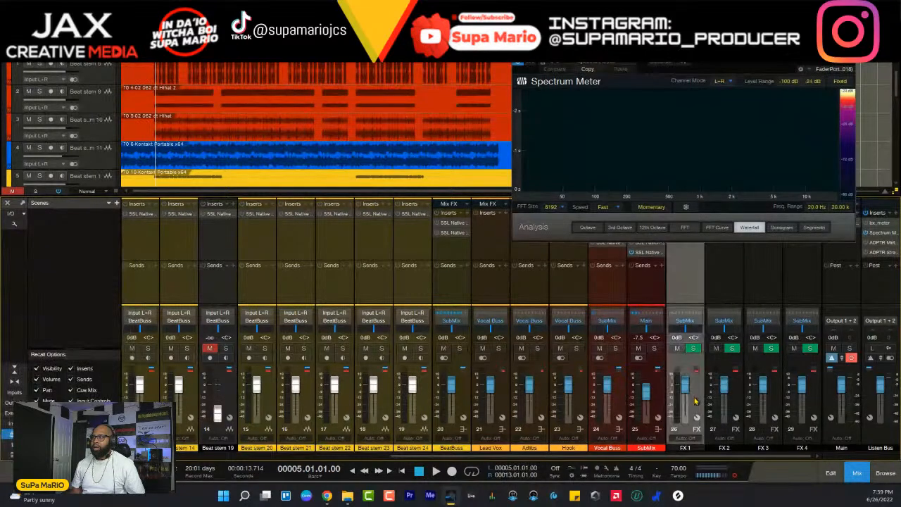
{"action": "left_click", "coordinate": [813, 405], "text": "shift"}
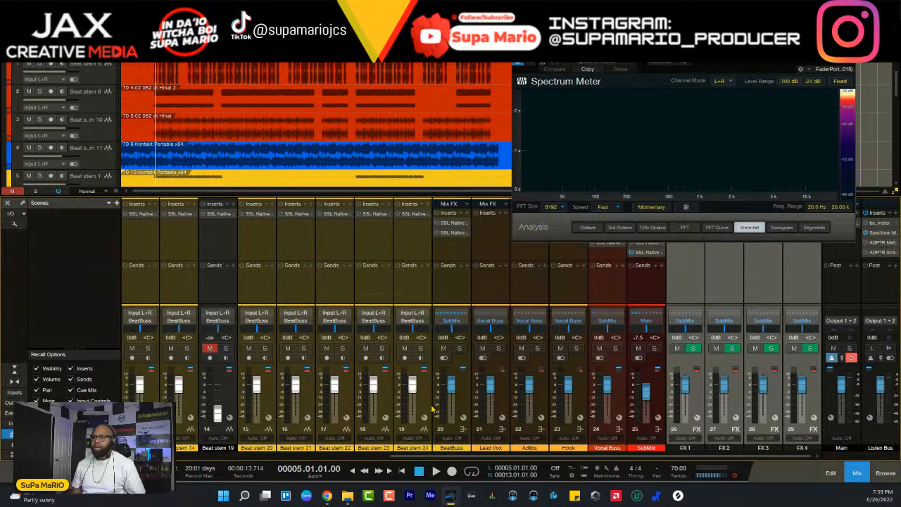
{"action": "left_click_drag", "start_coordinate": [646, 463], "coordinate": [275, 463]}
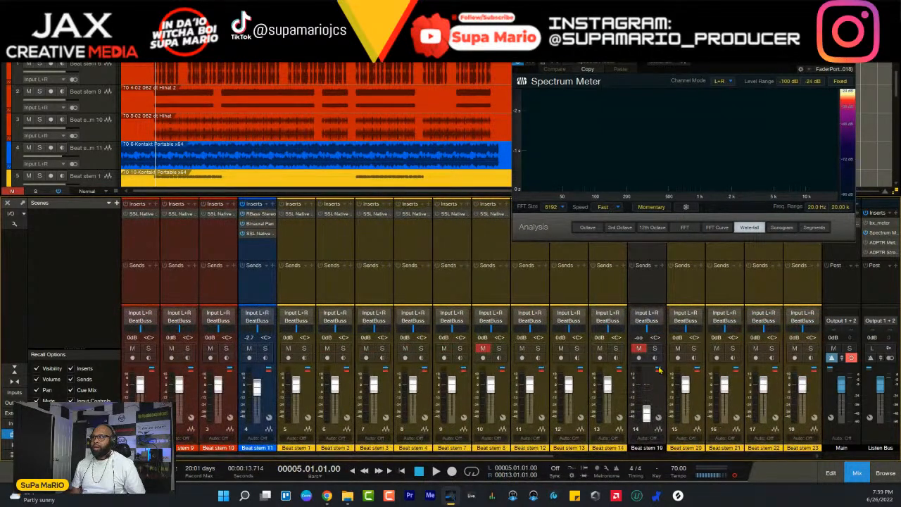
- Add a bus for the three selected red drum stems and name it drums
{"action": "key", "text": "space"}
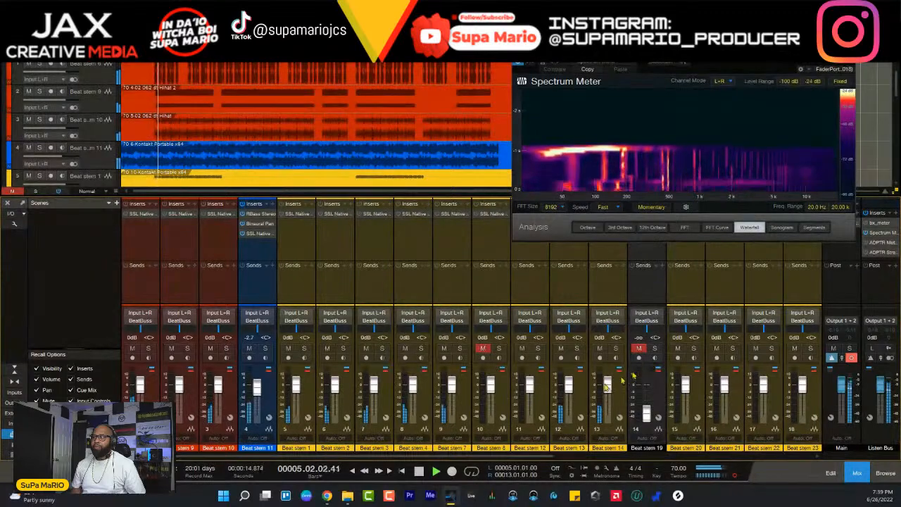
{"action": "key", "text": "space"}
{"action": "left_click", "coordinate": [230, 399]}
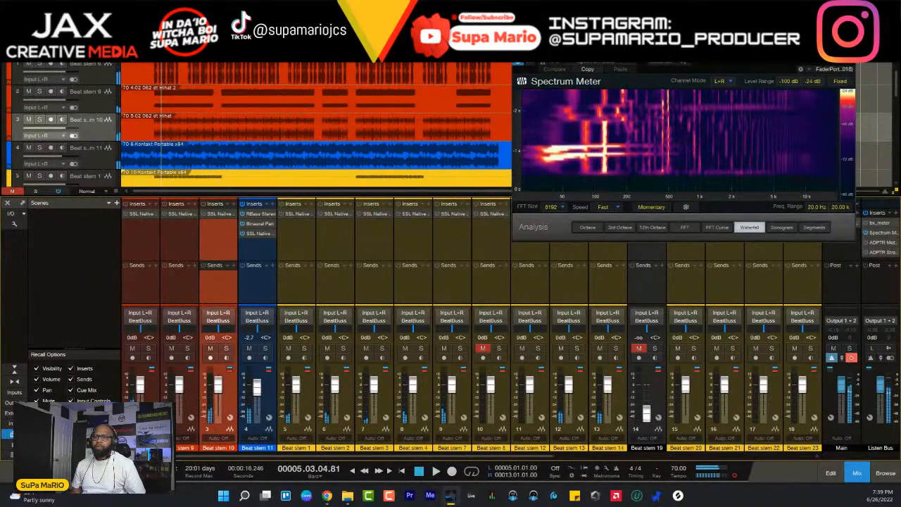
{"action": "left_click", "coordinate": [153, 400], "text": "shift"}
{"action": "right_click", "coordinate": [153, 400]}
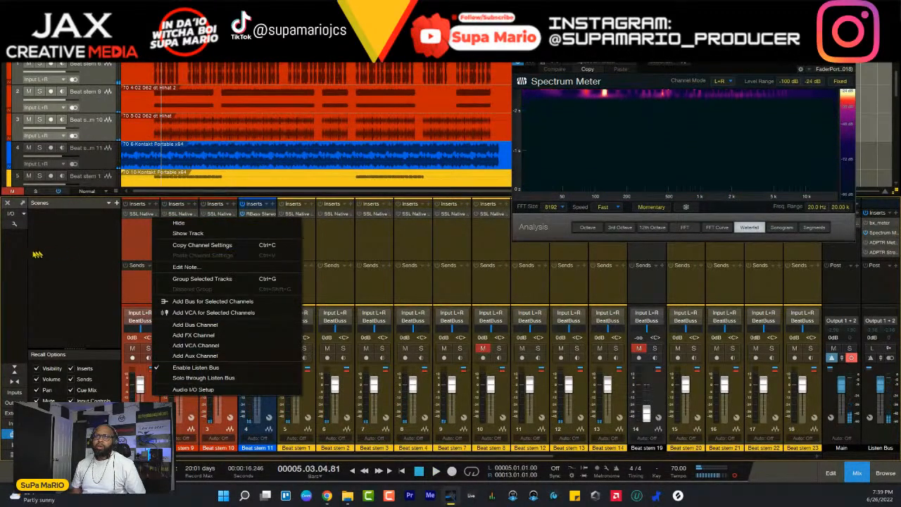
{"action": "left_click", "coordinate": [14, 224]}
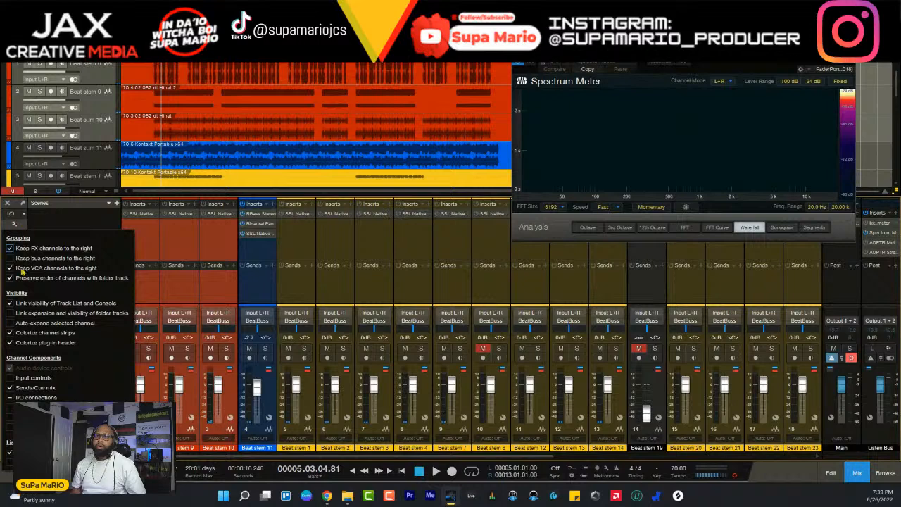
{"action": "left_click", "coordinate": [228, 394]}
{"action": "right_click", "coordinate": [229, 394]}
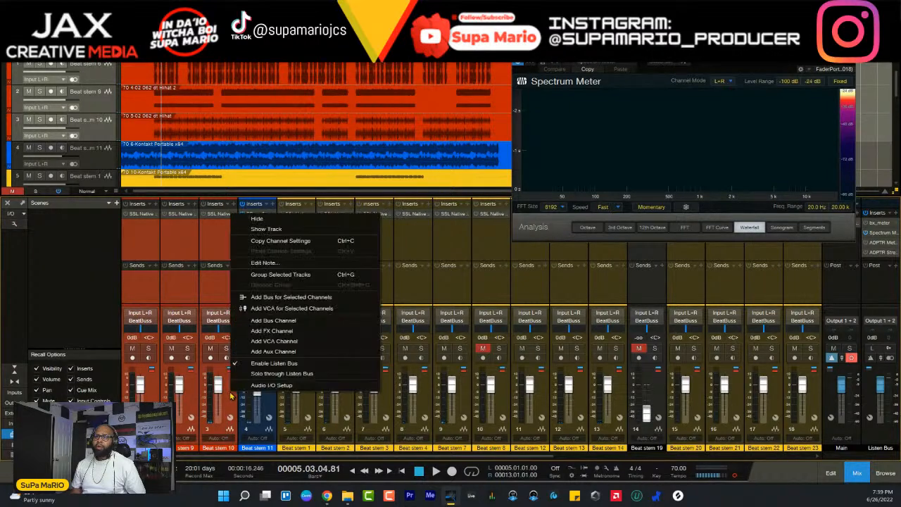
{"action": "left_click", "coordinate": [274, 297]}
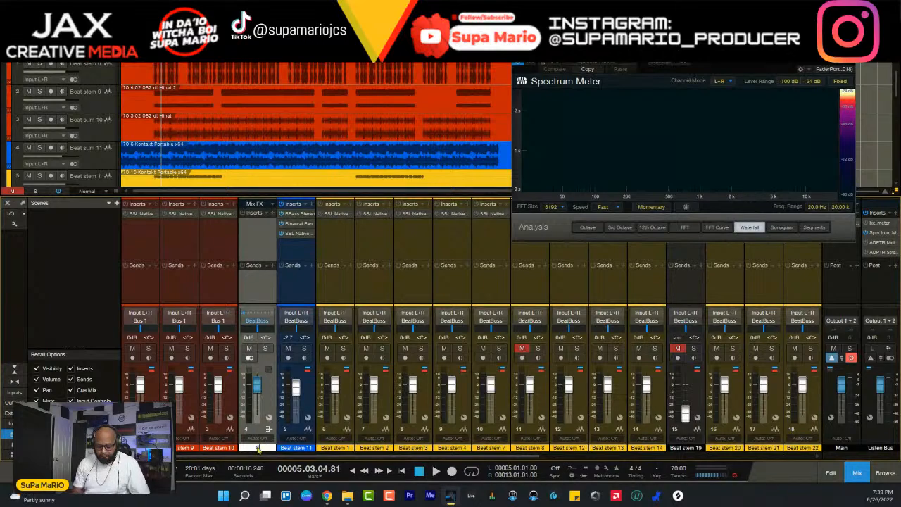
{"action": "key", "text": "Return"}
- Solo the drums bus during playback and narrow the solo to Beat stem 10
{"action": "left_click", "coordinate": [265, 348]}
{"action": "key", "text": "space"}
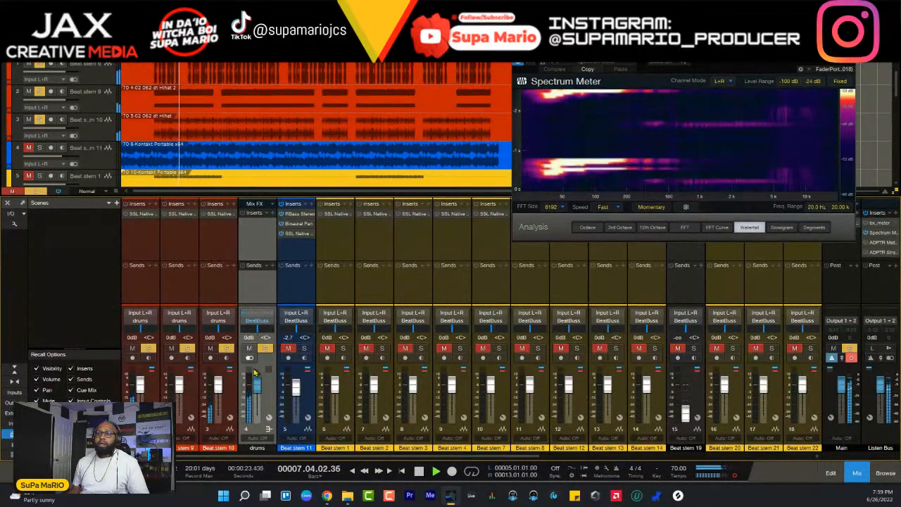
{"action": "left_click", "coordinate": [187, 348]}
{"action": "left_click", "coordinate": [150, 350]}
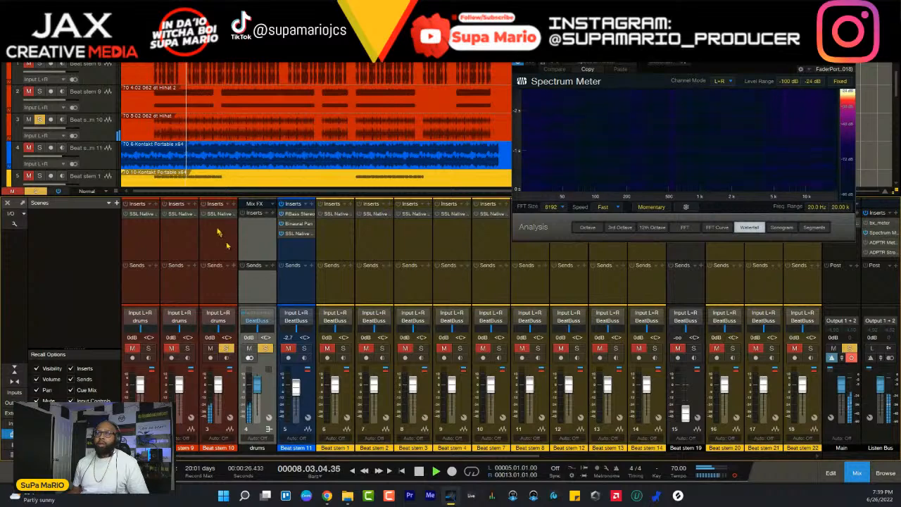
- Activate and open Channel Strip 2 on Beat stem 10, switch its LF band to bell, and lower the band's frequency and gain
{"action": "left_click", "coordinate": [204, 214]}
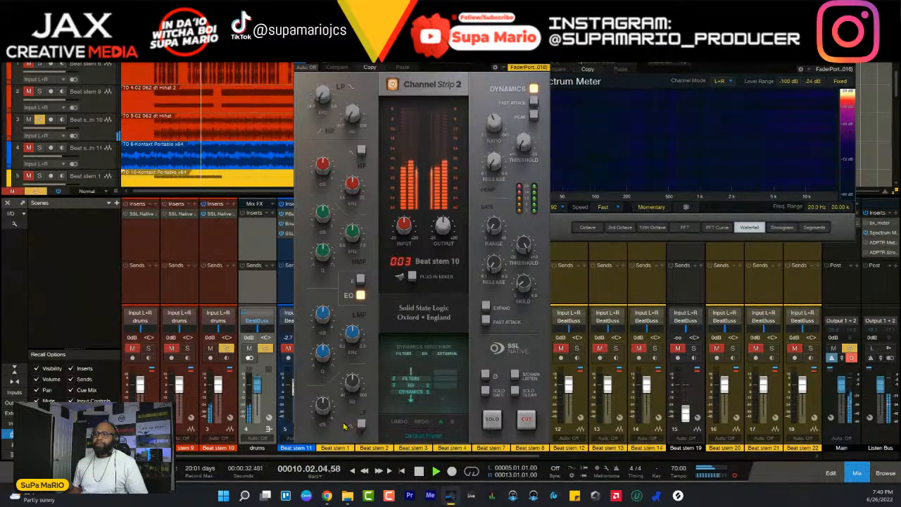
{"action": "left_click", "coordinate": [360, 425]}
{"action": "left_click_drag", "start_coordinate": [350, 387], "coordinate": [327, 502]}
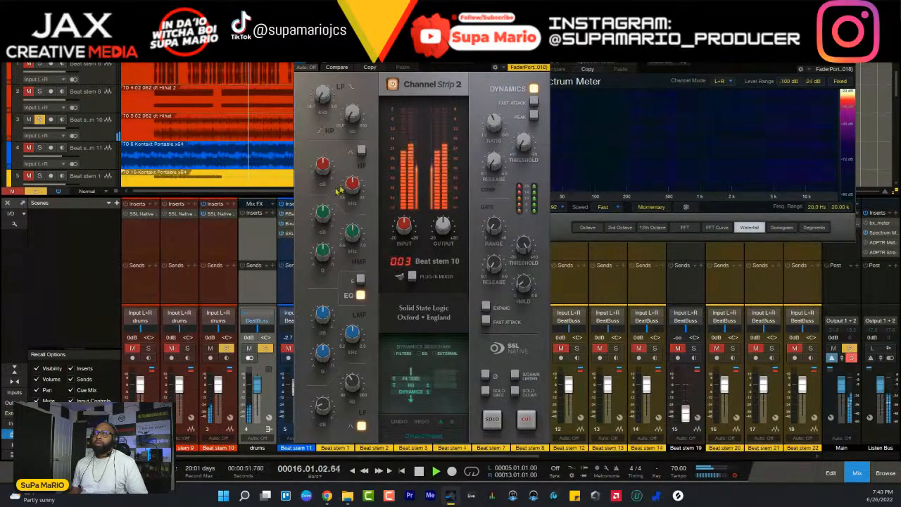
- Adjust Beat stem 10's HF frequency while soloed and its HF gain in the full mix, leaving the stem soloed
{"action": "mouse_move", "coordinate": [354, 194]}
{"action": "scroll", "coordinate": [353, 184], "scroll_direction": "down", "scroll_amount": 5}
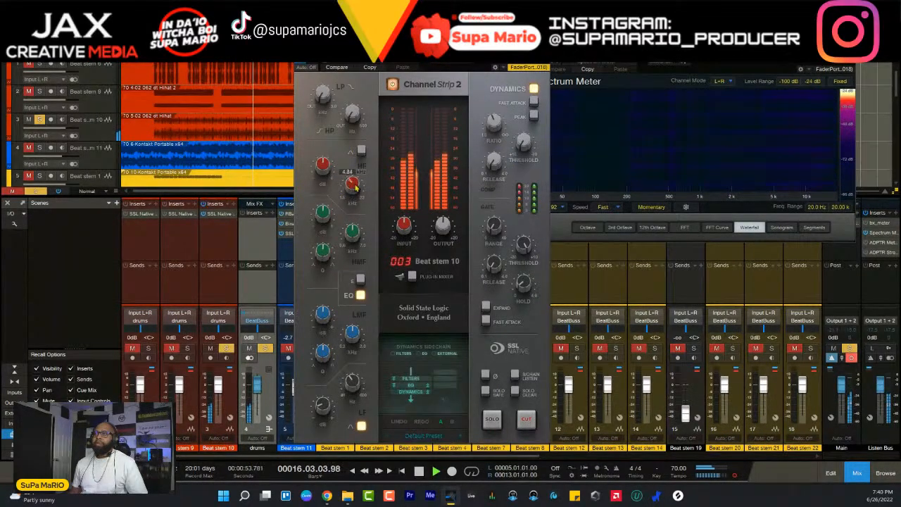
{"action": "scroll", "coordinate": [323, 172], "scroll_direction": "up", "scroll_amount": 3}
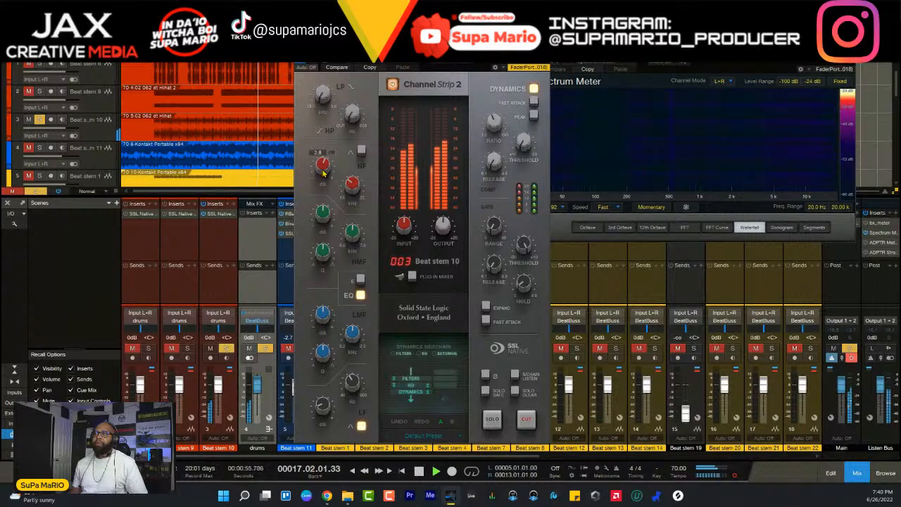
{"action": "left_click", "coordinate": [225, 348]}
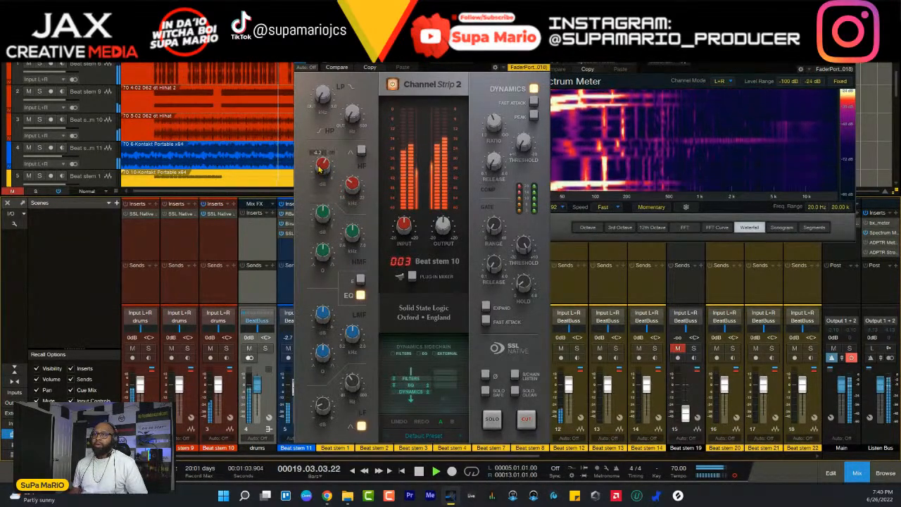
{"action": "left_click_drag", "start_coordinate": [320, 168], "coordinate": [320, 179]}
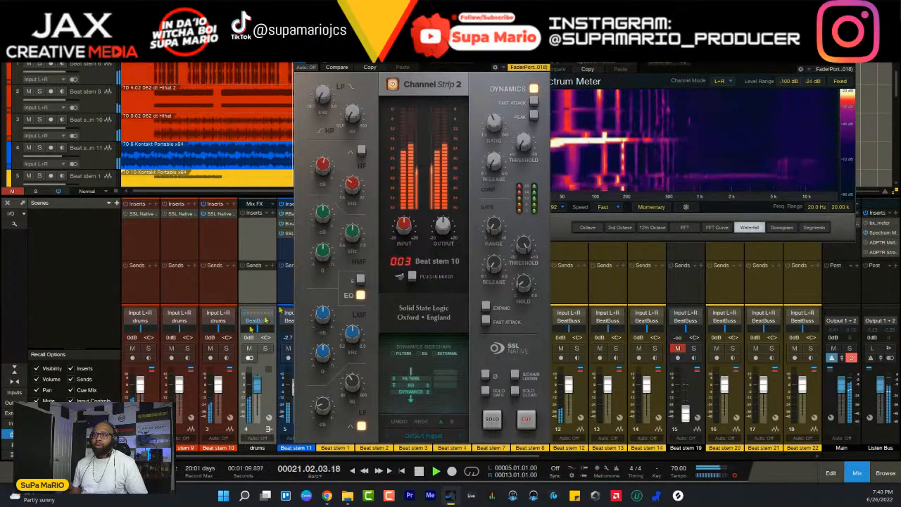
{"action": "left_click", "coordinate": [226, 349]}
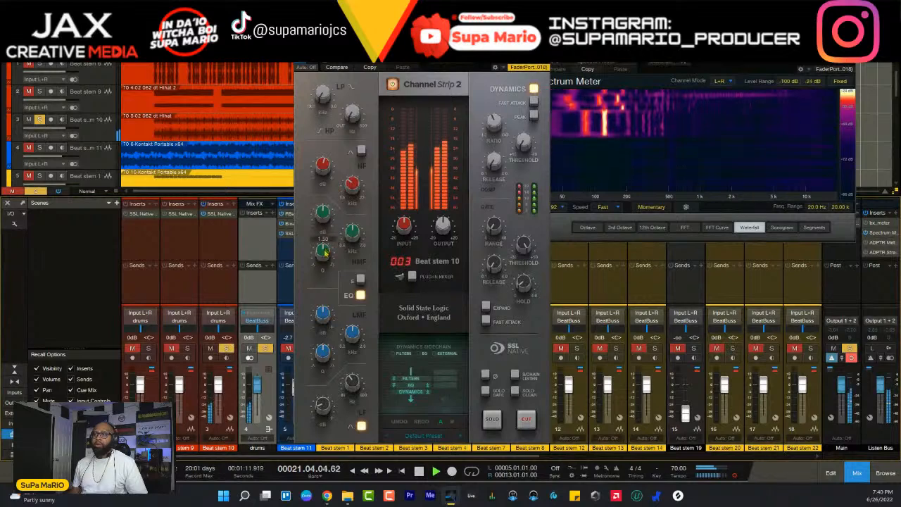
- Boost the HMF gain of Beat stem 10, set its HF frequency to 5.06 kHz, and restart playback from bar 5
{"action": "left_click_drag", "start_coordinate": [321, 216], "coordinate": [324, 205]}
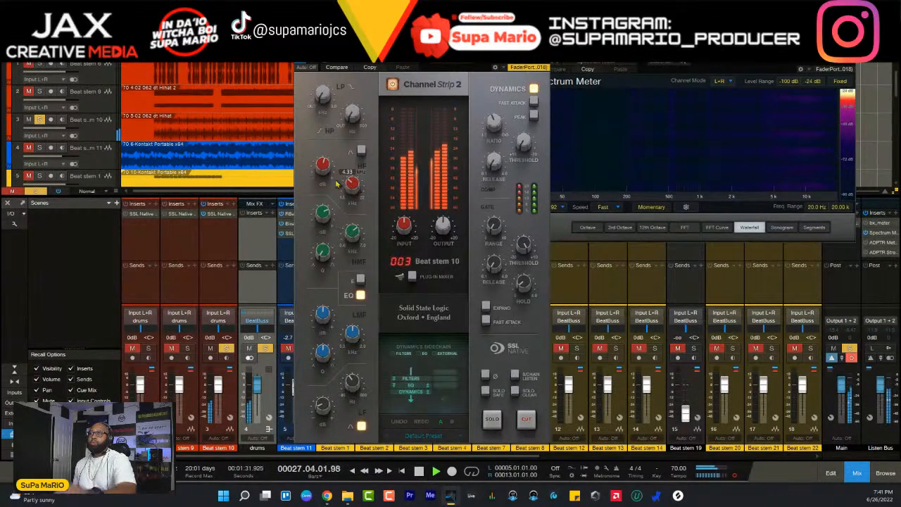
{"action": "left_click_drag", "start_coordinate": [352, 183], "coordinate": [355, 185]}
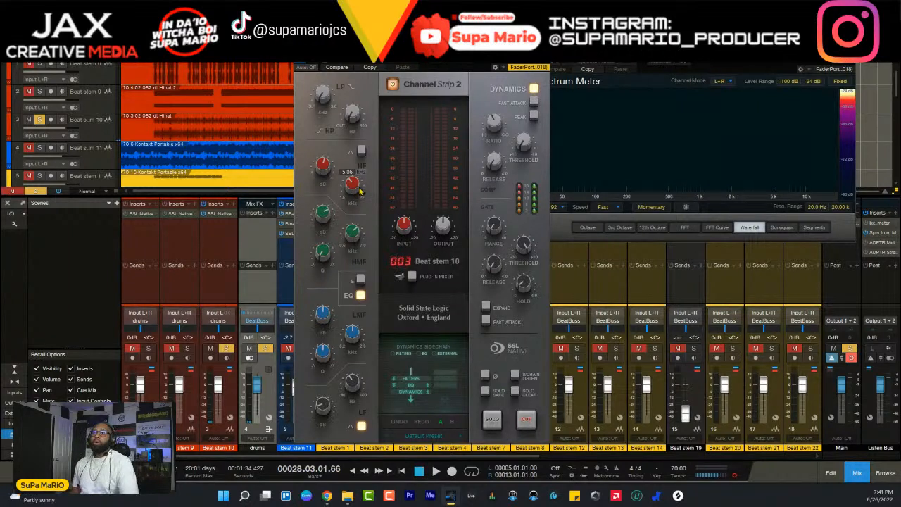
{"action": "key", "text": "space"}
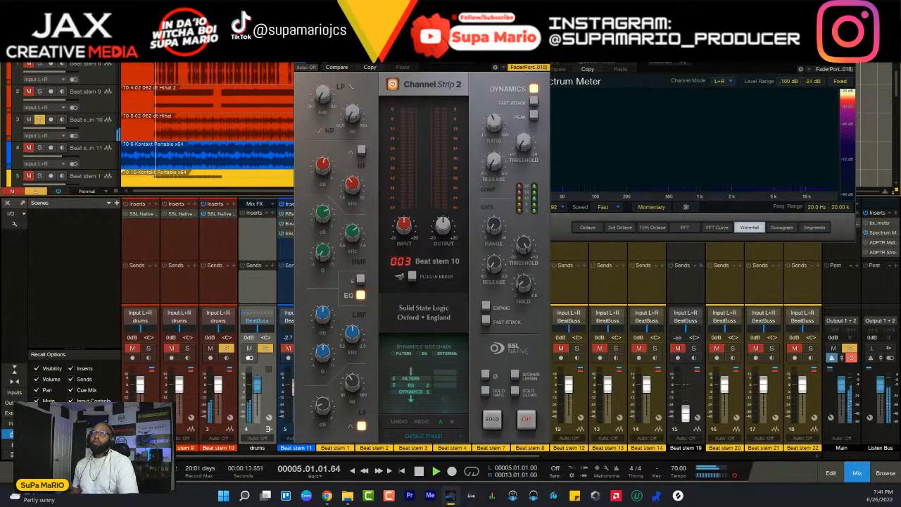
- Fine-tune the HF frequency, set the HMF frequency of Beat stem 10 to about 3.8 kHz, and stop playback
{"action": "left_click_drag", "start_coordinate": [357, 184], "coordinate": [359, 195]}
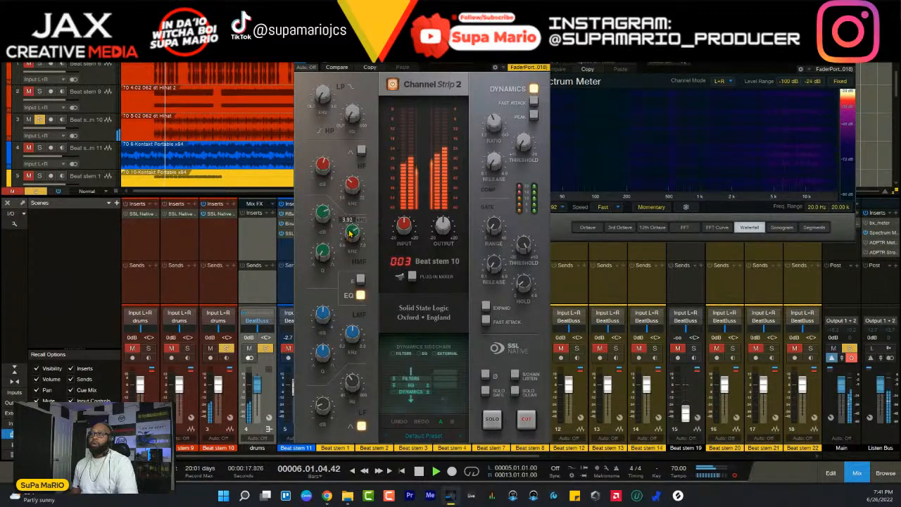
{"action": "left_click_drag", "start_coordinate": [349, 232], "coordinate": [350, 234]}
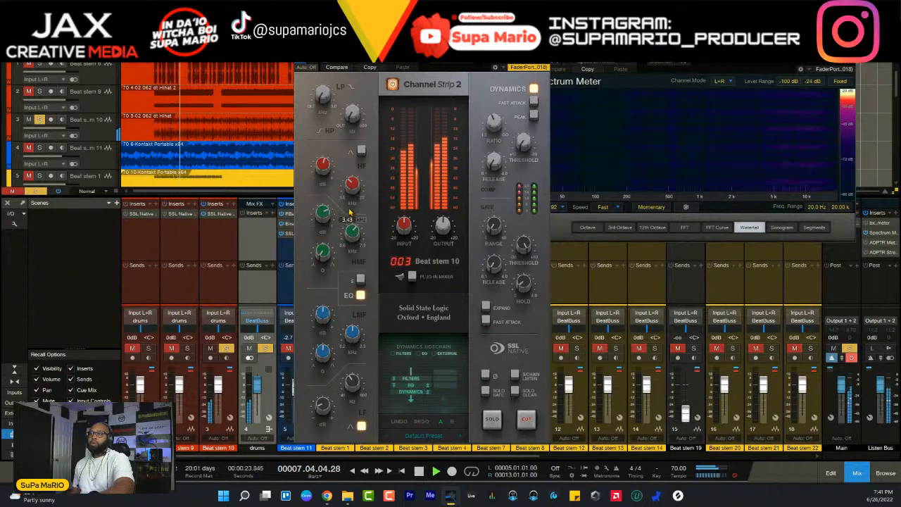
{"action": "left_click_drag", "start_coordinate": [349, 211], "coordinate": [350, 204]}
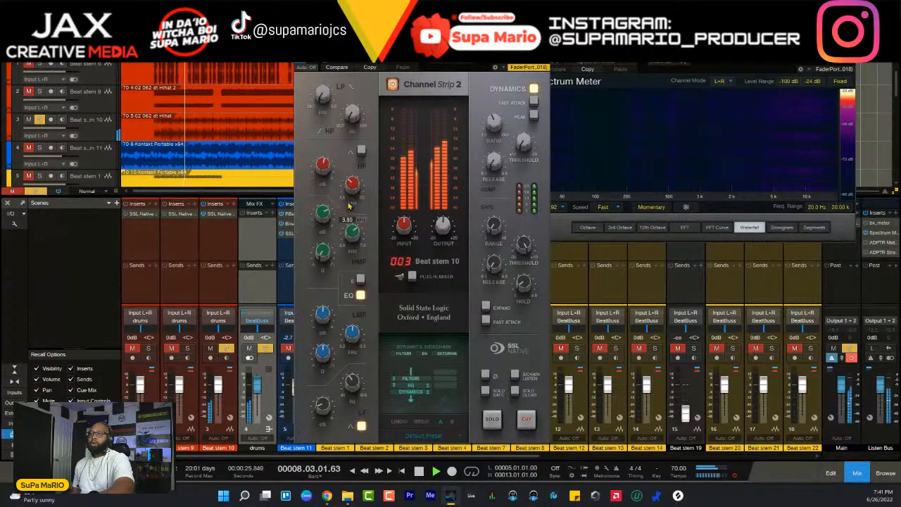
{"action": "key", "text": "space"}
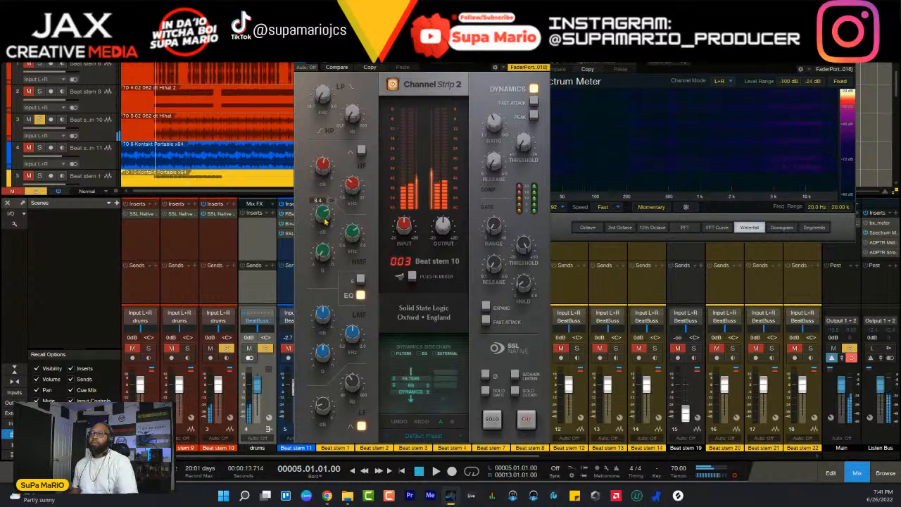
- Play Beat stem 10 in the full mix, solo the drum stems together, readjust its HMF gain, and stop playback
{"action": "key", "text": "space"}
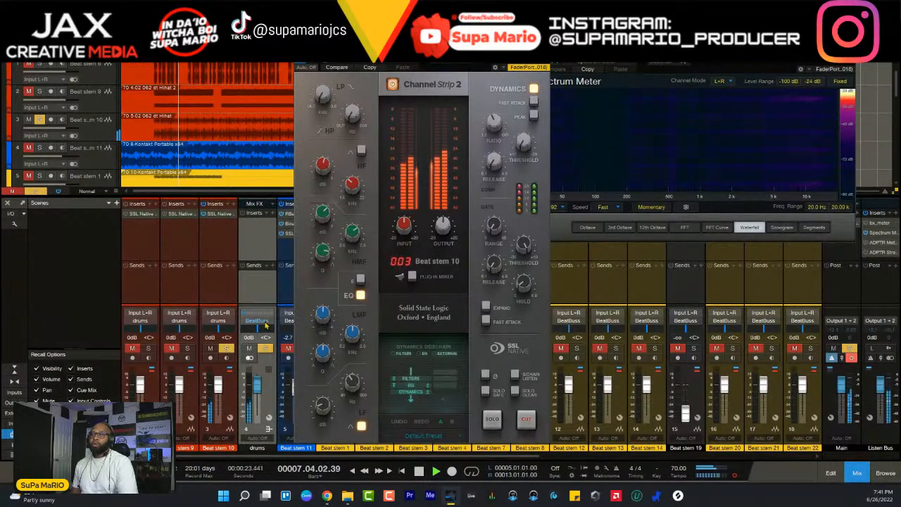
{"action": "left_click", "coordinate": [226, 347]}
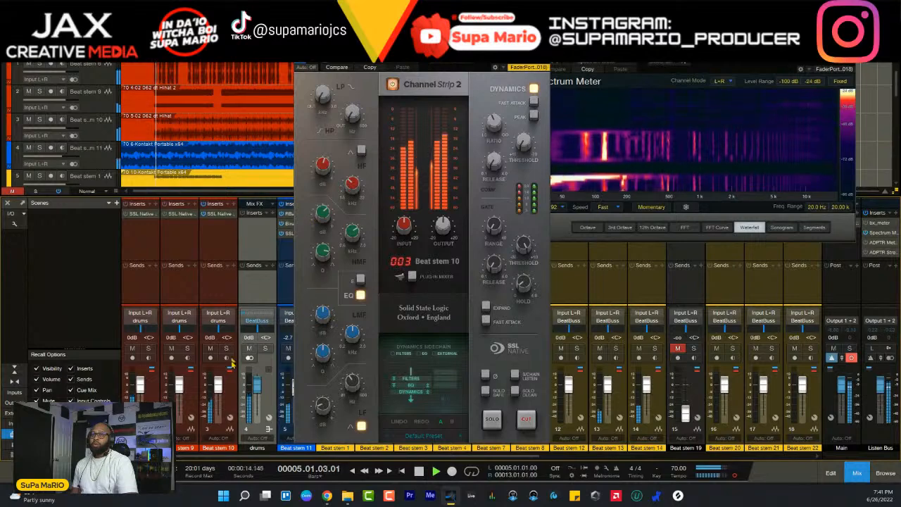
{"action": "left_click", "coordinate": [226, 348]}
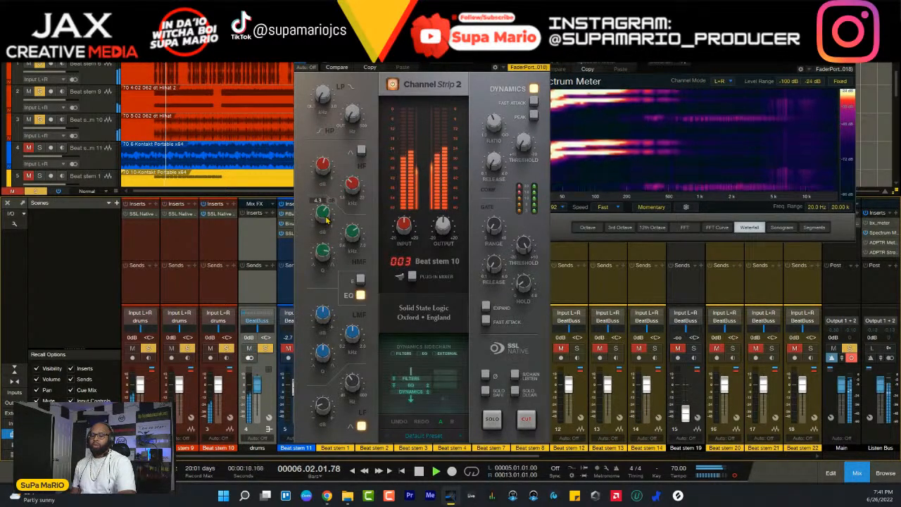
{"action": "scroll", "coordinate": [326, 220], "scroll_direction": "up", "scroll_amount": 1}
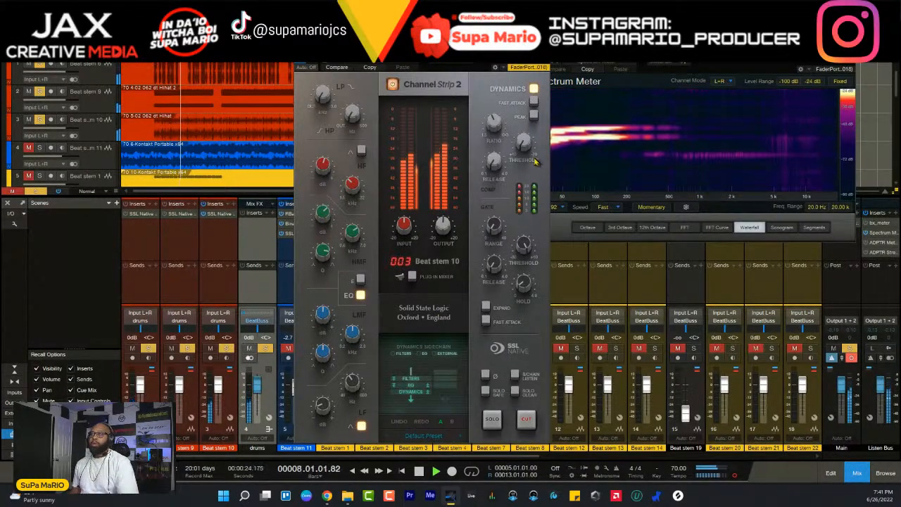
{"action": "key", "text": "space"}
- Lower the compressor threshold of Beat stem 10 to about -10 dB while the soloed drum stems play
{"action": "mouse_move", "coordinate": [499, 128]}
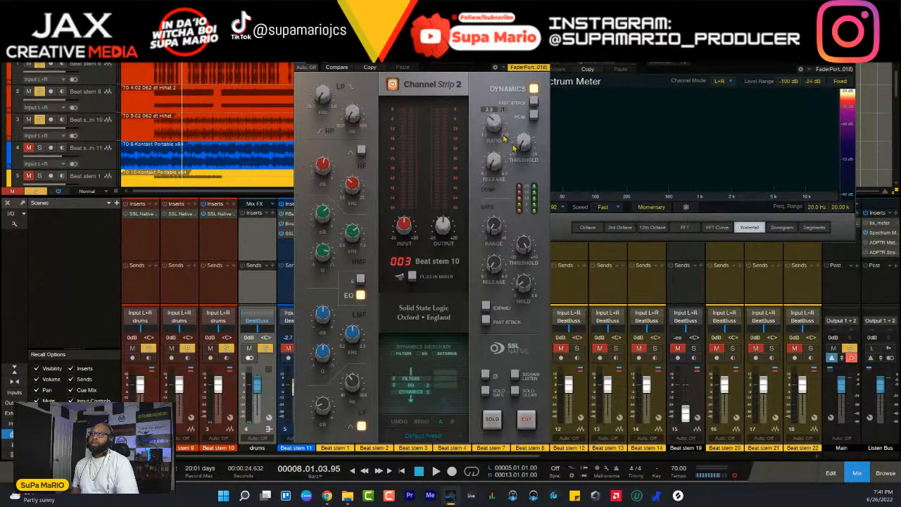
{"action": "key", "text": "space"}
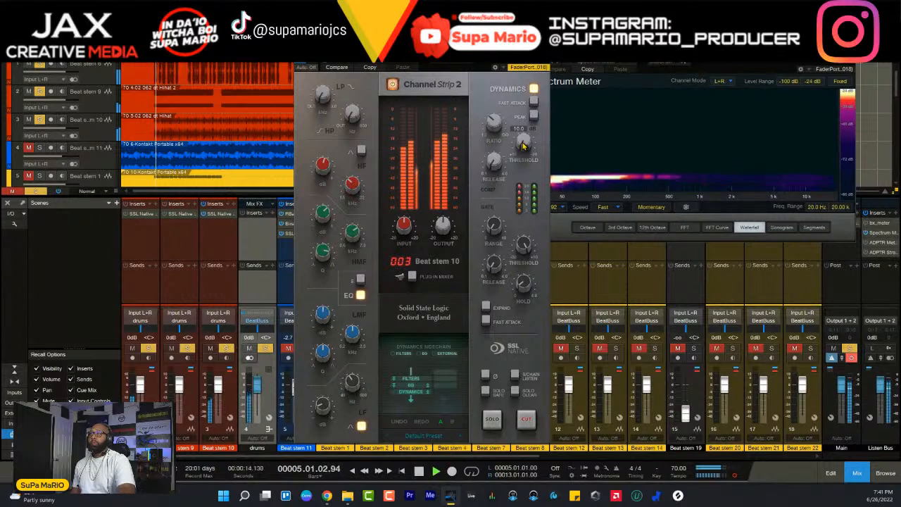
{"action": "mouse_move", "coordinate": [528, 145]}
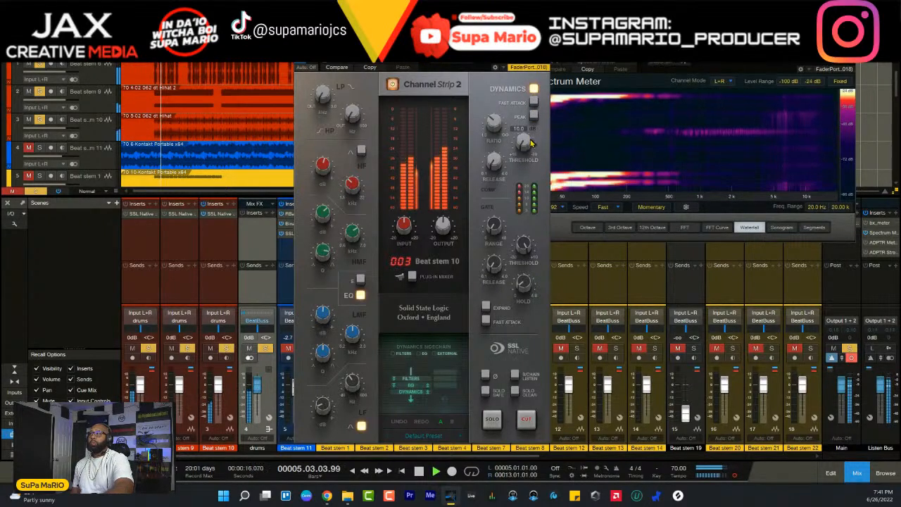
{"action": "scroll", "coordinate": [529, 145], "scroll_direction": "down", "scroll_amount": 1}
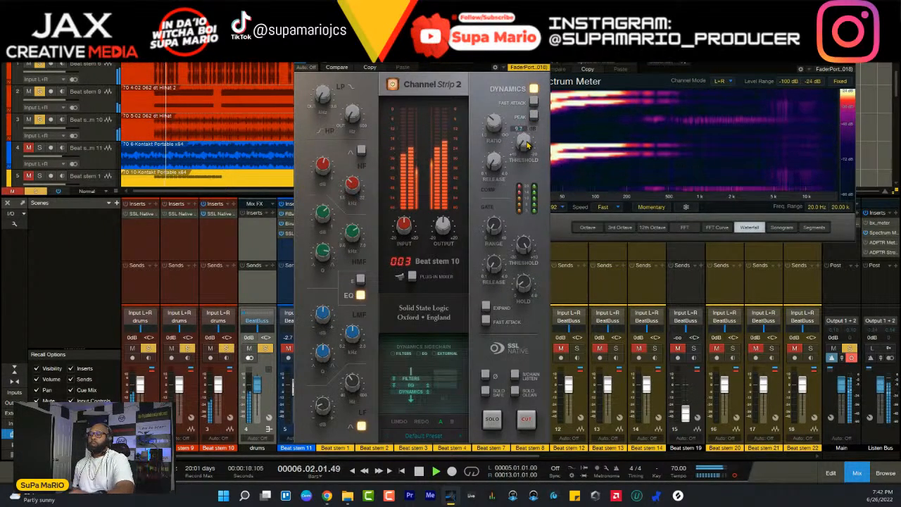
{"action": "scroll", "coordinate": [528, 145], "scroll_direction": "down", "scroll_amount": 7}
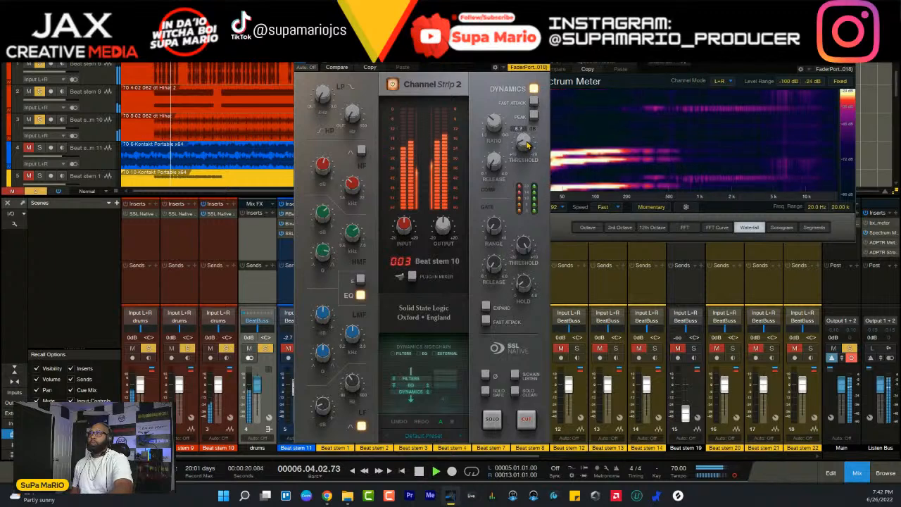
{"action": "scroll", "coordinate": [528, 145], "scroll_direction": "down", "scroll_amount": 11}
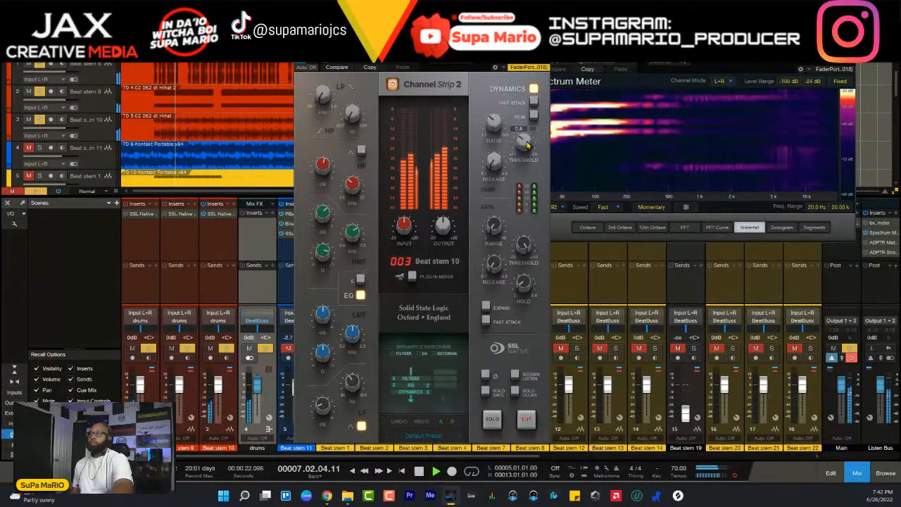
{"action": "scroll", "coordinate": [528, 145], "scroll_direction": "down", "scroll_amount": 6}
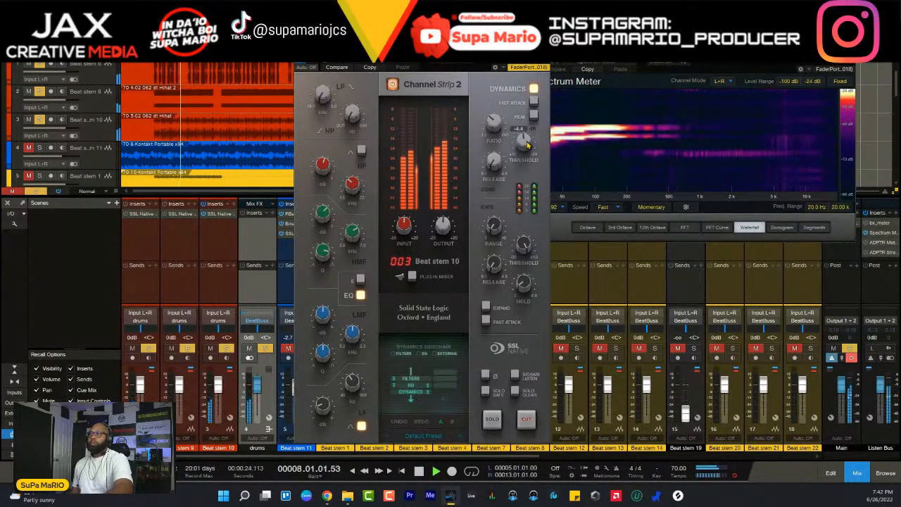
{"action": "scroll", "coordinate": [528, 145], "scroll_direction": "down", "scroll_amount": 2}
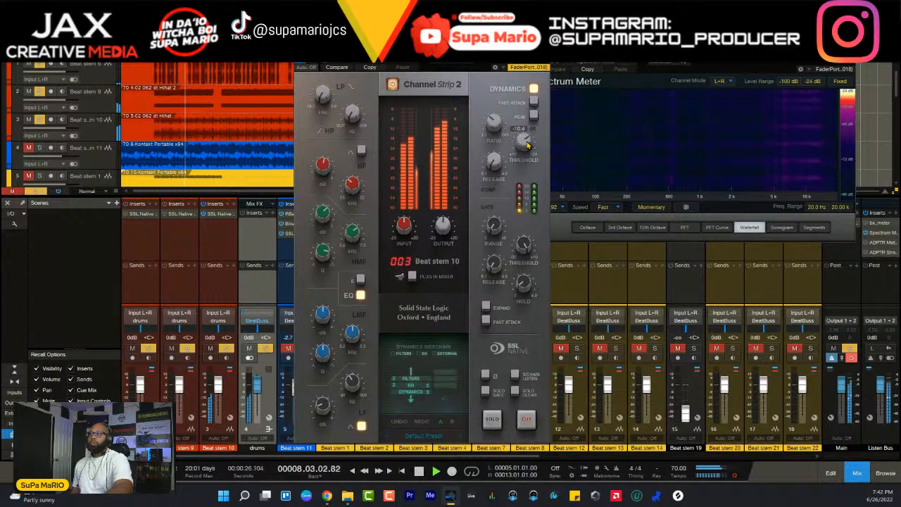
{"action": "scroll", "coordinate": [528, 146], "scroll_direction": "down", "scroll_amount": 8}
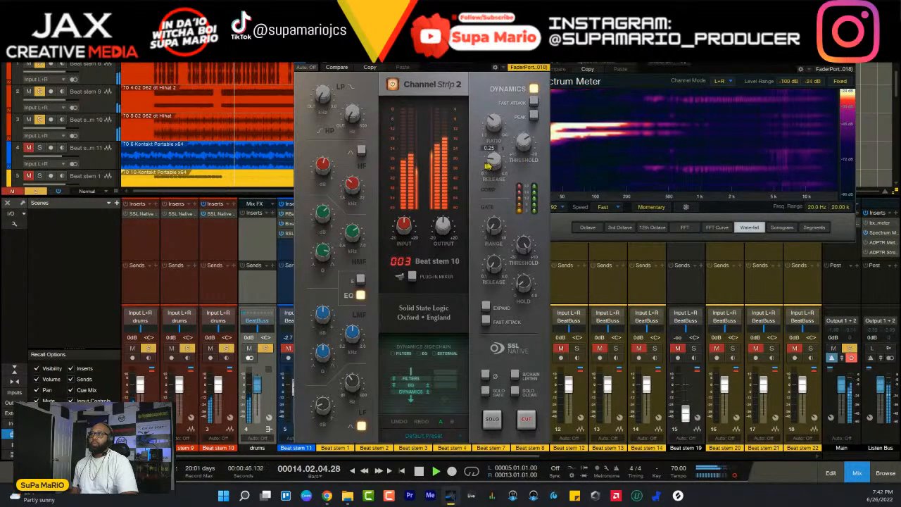
- Pull the Channel Strip 2 output gain of Beat stem 10 down to about -8.4 dB, and bring it partly back up
{"action": "left_click_drag", "start_coordinate": [440, 224], "coordinate": [438, 228]}
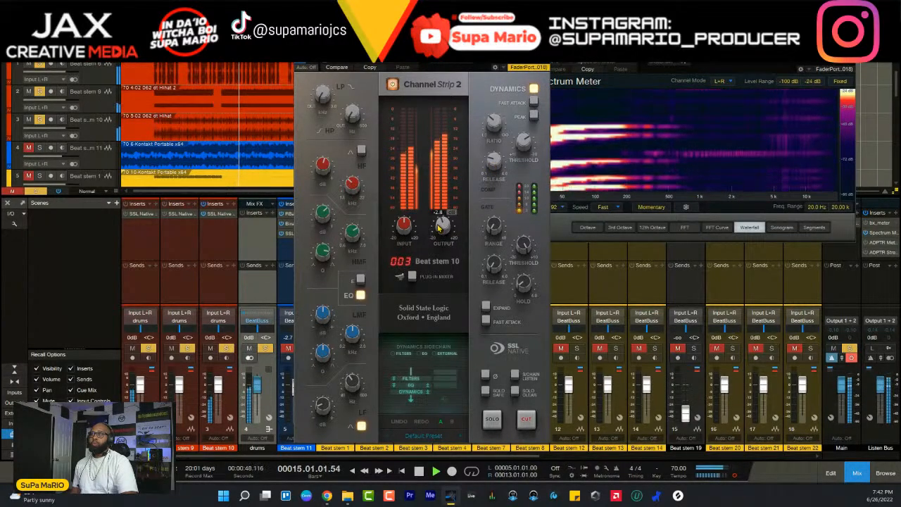
{"action": "scroll", "coordinate": [438, 227], "scroll_direction": "down", "scroll_amount": 5}
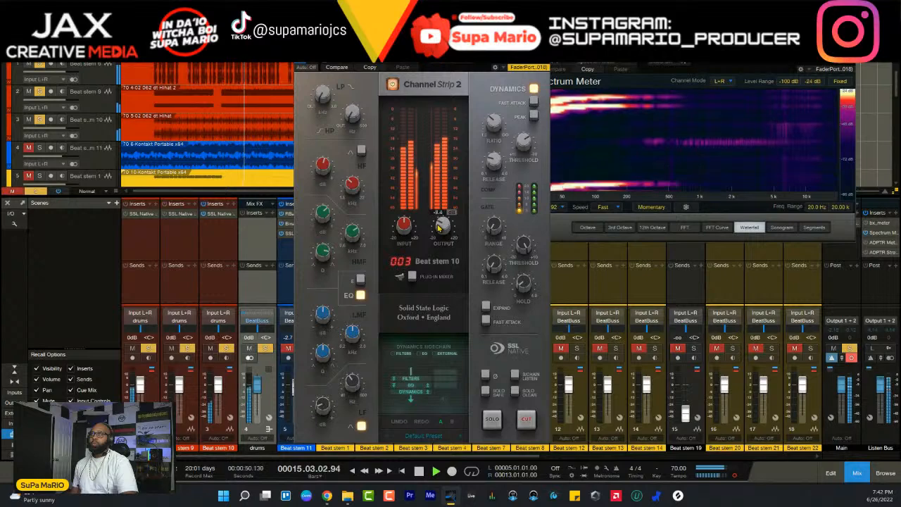
{"action": "scroll", "coordinate": [439, 225], "scroll_direction": "up", "scroll_amount": 1}
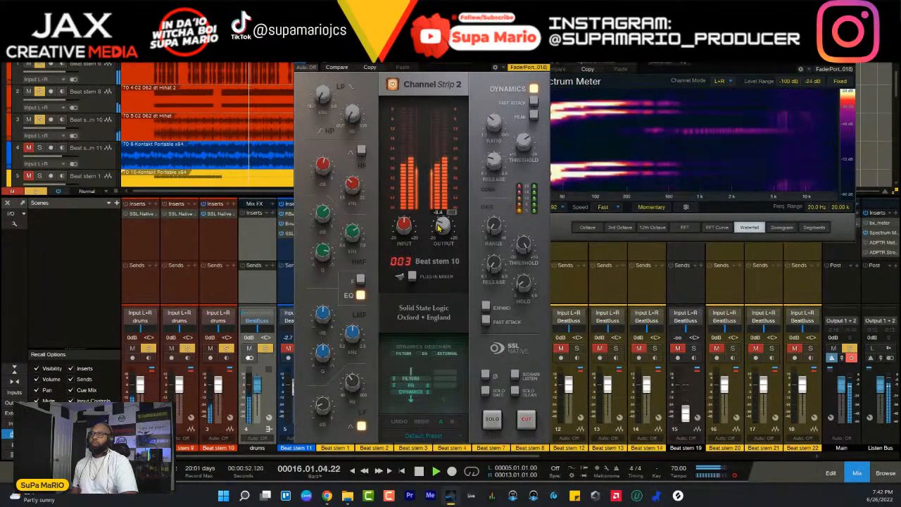
{"action": "scroll", "coordinate": [442, 229], "scroll_direction": "up", "scroll_amount": 1}
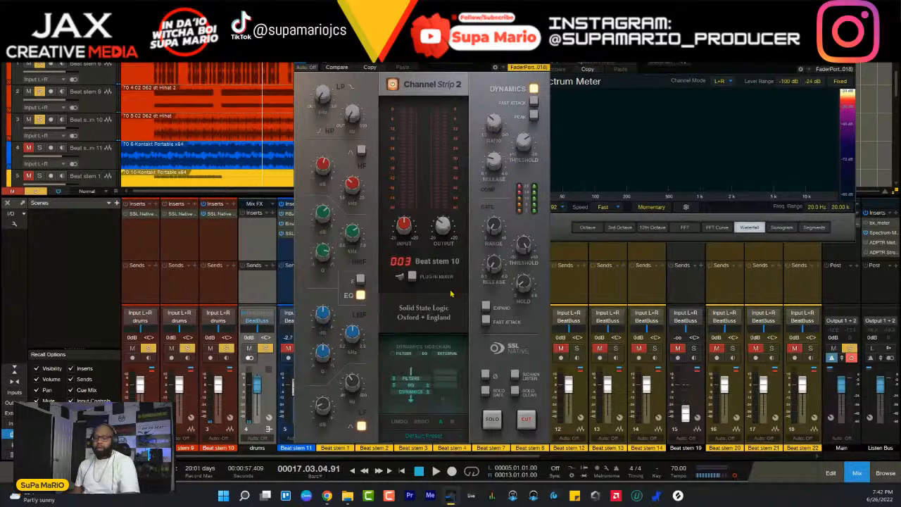
- Replay the soloed drums from bar 5, fine-tune Beat stem 10's output gain around -5.6 dB, and stop playback
{"action": "key", "text": "KP_1"}
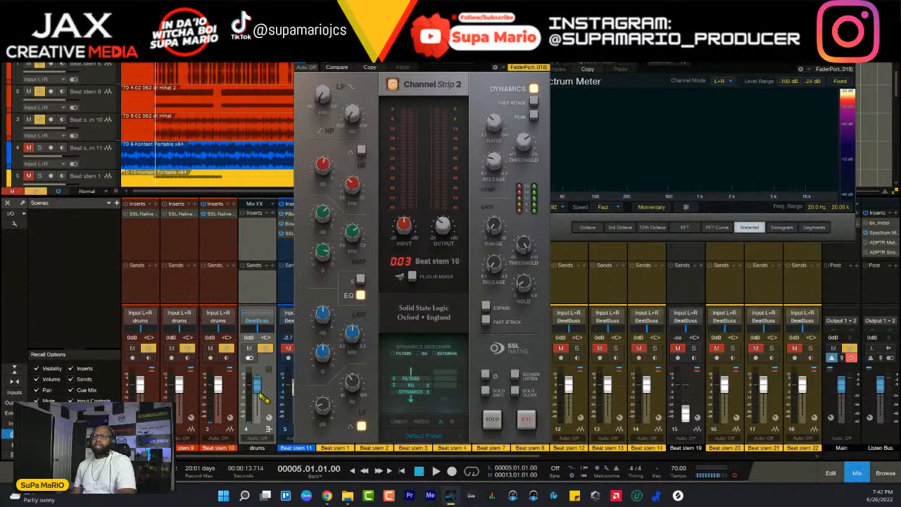
{"action": "key", "text": "space"}
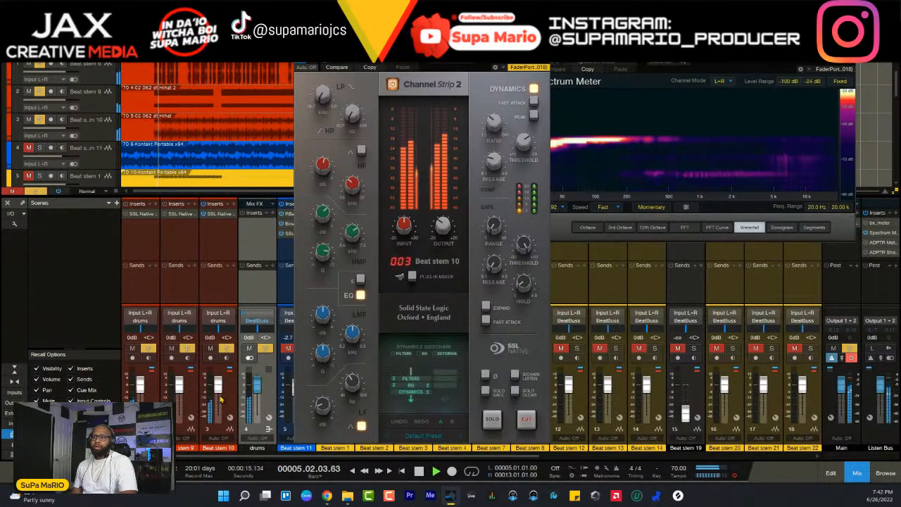
{"action": "left_click", "coordinate": [218, 268]}
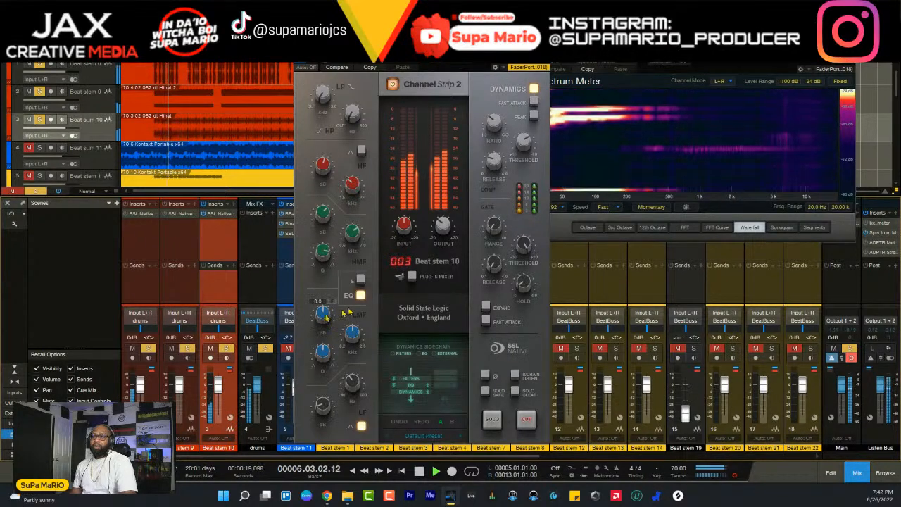
{"action": "mouse_move", "coordinate": [439, 233]}
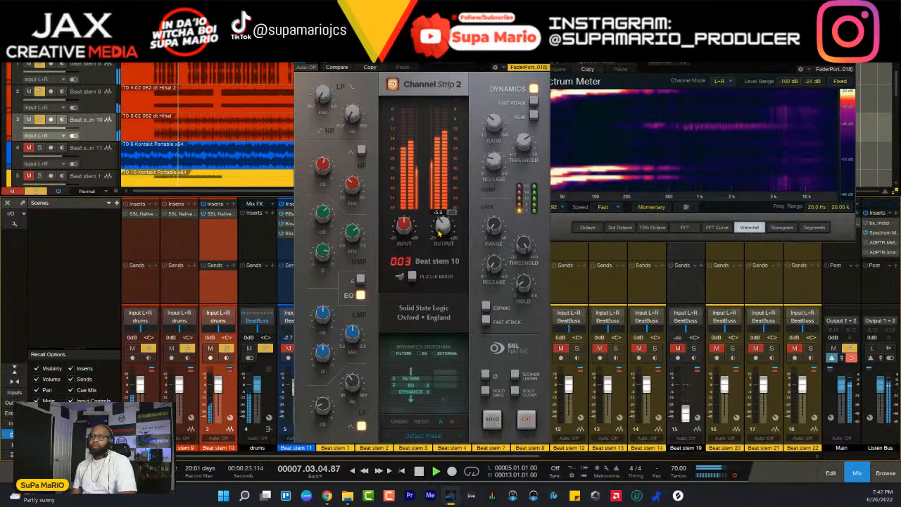
{"action": "scroll", "coordinate": [439, 232], "scroll_direction": "up", "scroll_amount": 1}
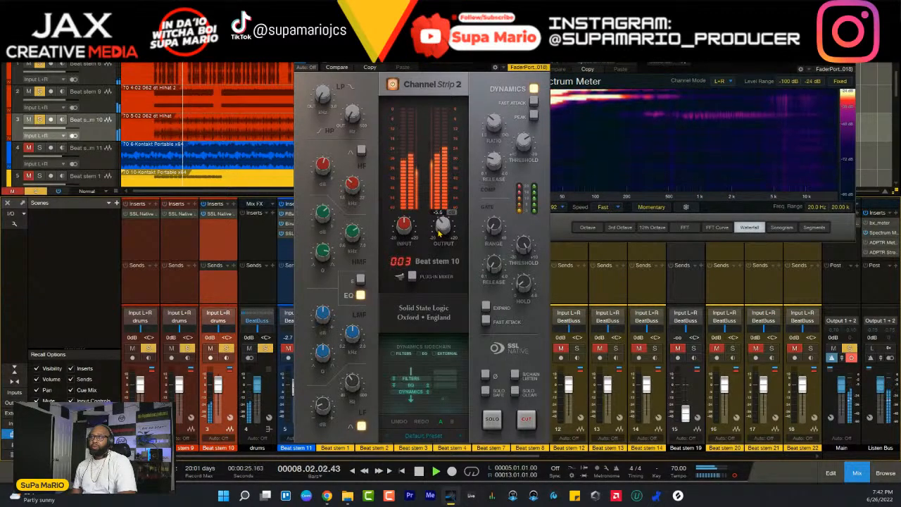
{"action": "scroll", "coordinate": [441, 224], "scroll_direction": "down", "scroll_amount": 1}
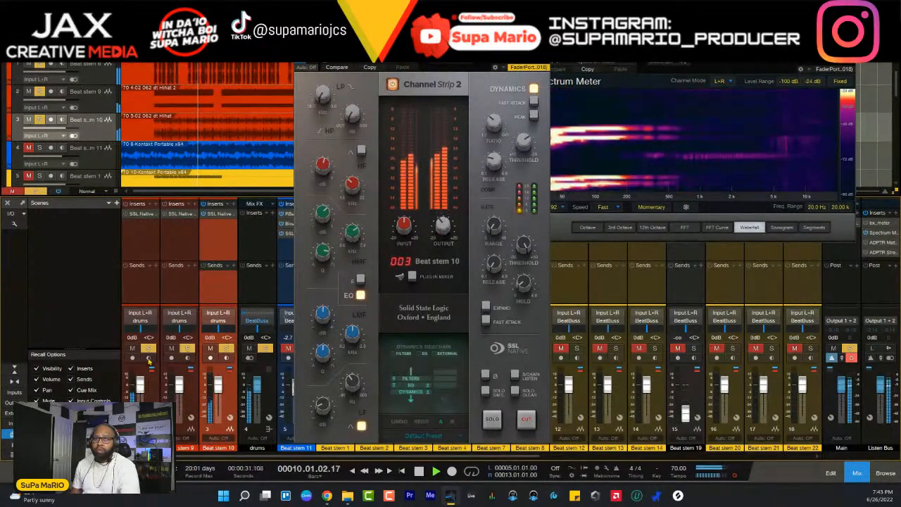
{"action": "key", "text": "space"}
- Select Beat stem 9, resume playback, and change the solos so that only this stem is heard
{"action": "left_click", "coordinate": [191, 377]}
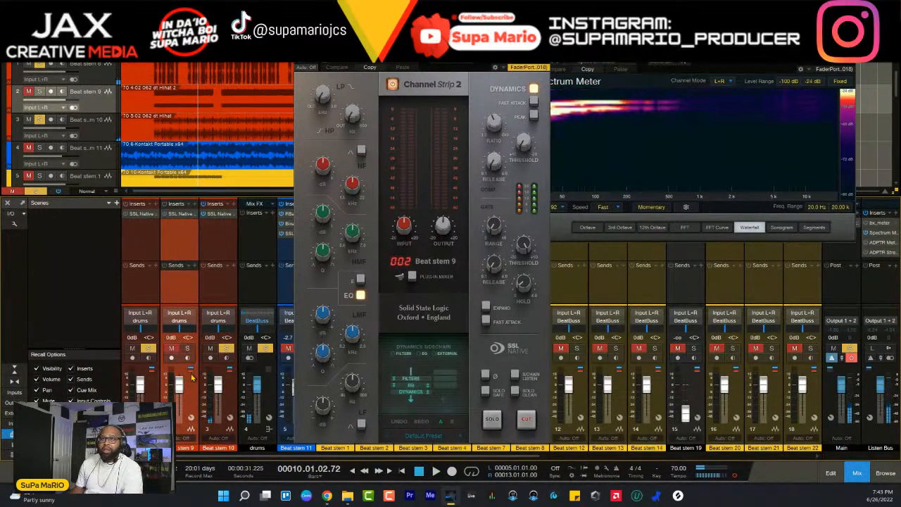
{"action": "key", "text": "space"}
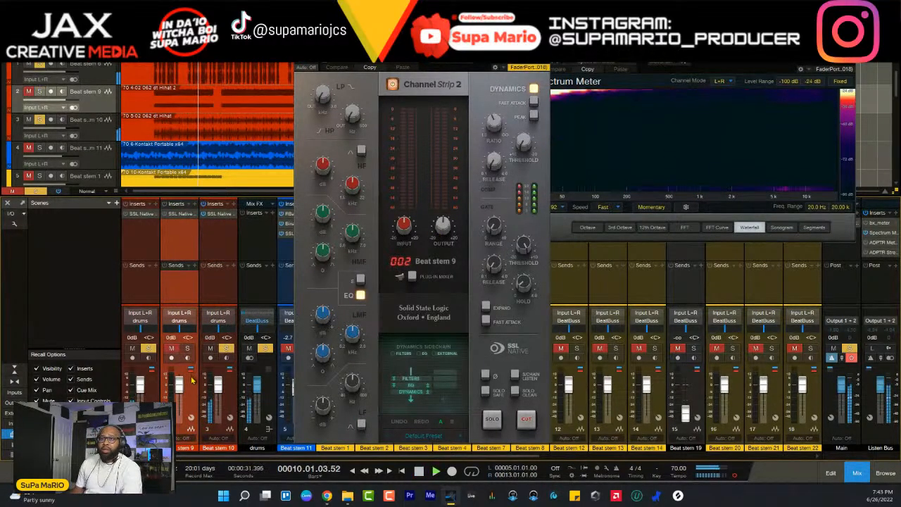
{"action": "left_click", "coordinate": [226, 349]}
{"action": "left_click", "coordinate": [187, 348]}
{"action": "left_click", "coordinate": [148, 349]}
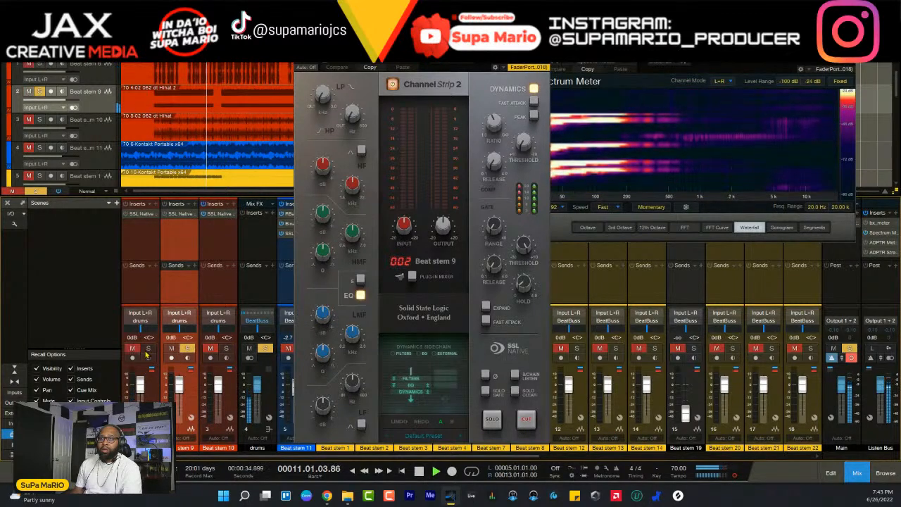
- Solo Beat stem 10 alongside Beat stem 9, and pan stem 10 to R4 and stem 9 to L14
{"action": "left_click", "coordinate": [226, 348]}
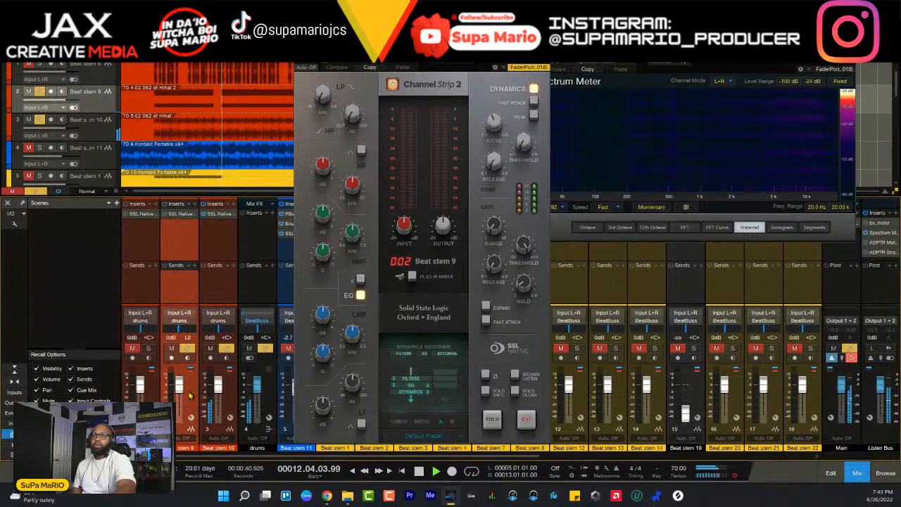
{"action": "left_click", "coordinate": [229, 390]}
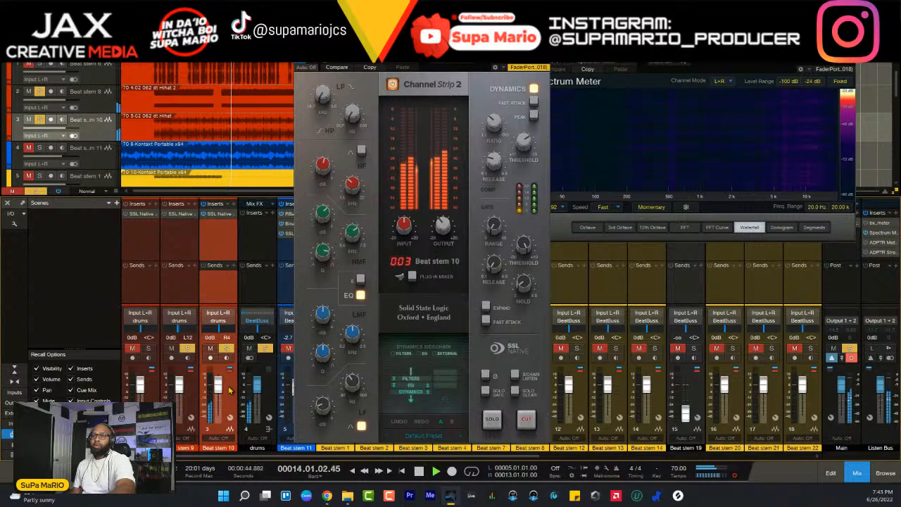
{"action": "left_click", "coordinate": [193, 400]}
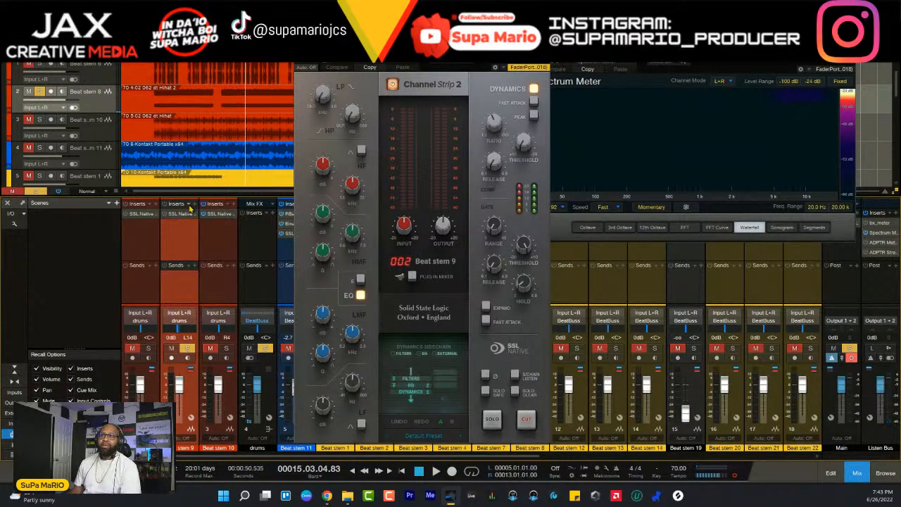
- Show the input controls on the console's channel strips
{"action": "left_click", "coordinate": [14, 225]}
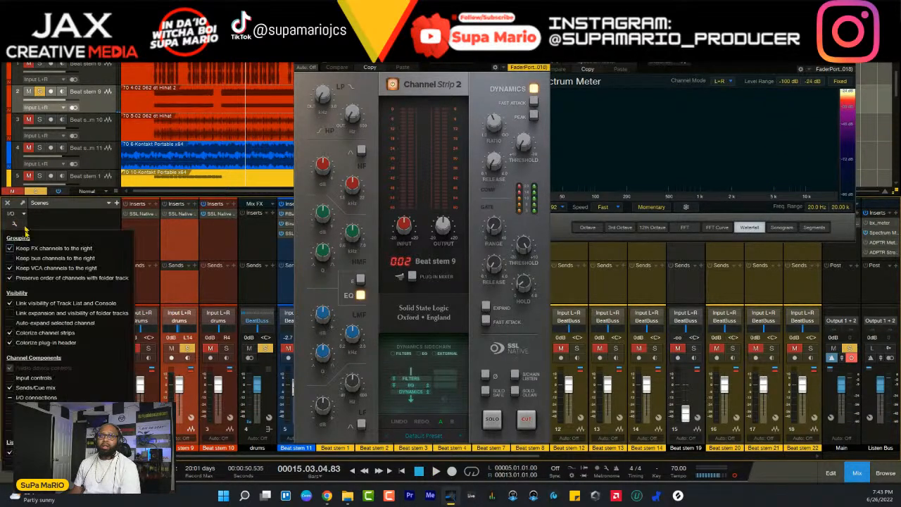
{"action": "left_click", "coordinate": [22, 380]}
{"action": "left_click", "coordinate": [180, 285]}
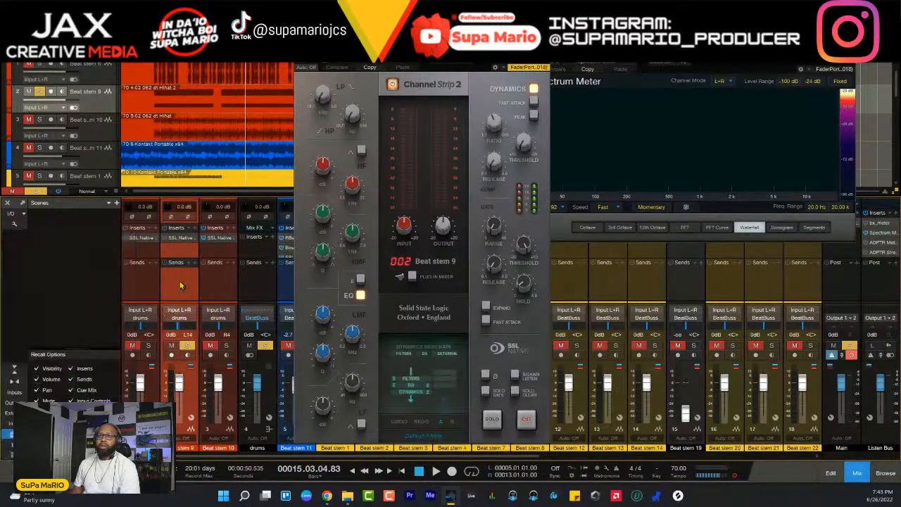
- Adjust Beat stem 9's input gain to about +3.8 dB during playback, adding the other drum stems to the solo
{"action": "key", "text": "space"}
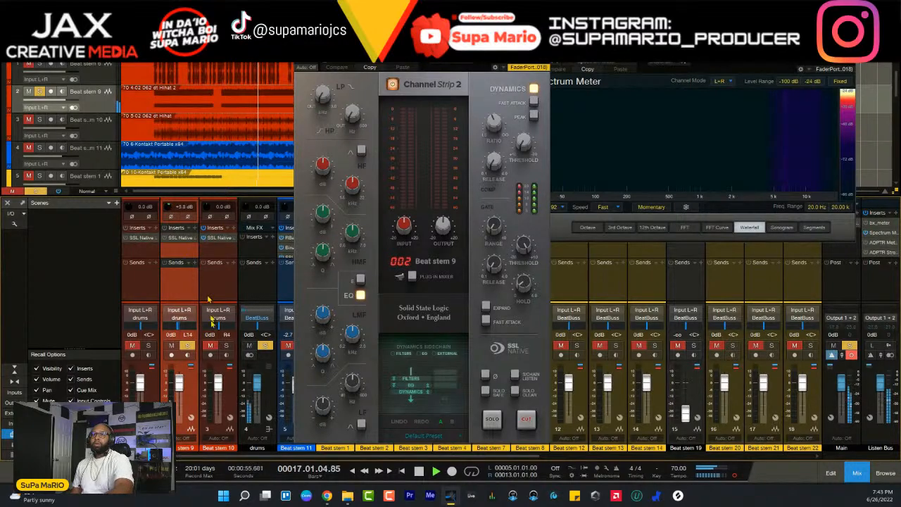
{"action": "left_click", "coordinate": [228, 347]}
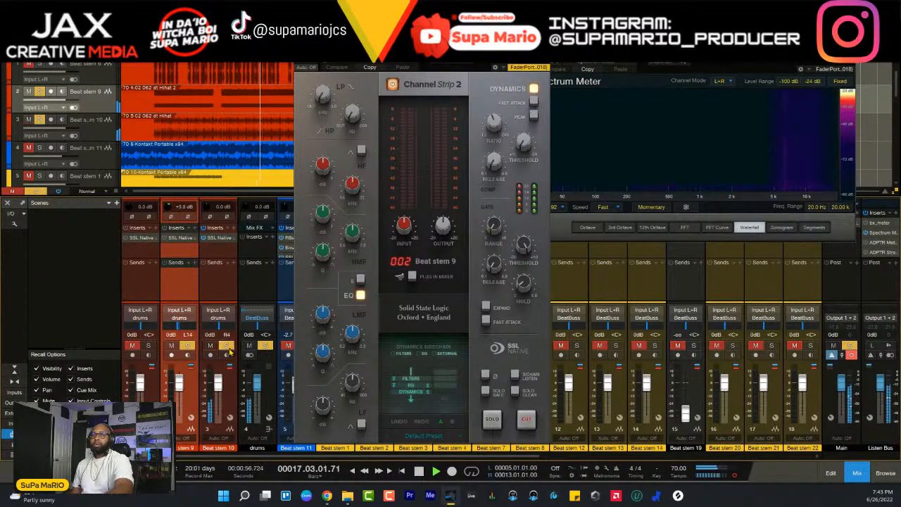
{"action": "left_click", "coordinate": [171, 216]}
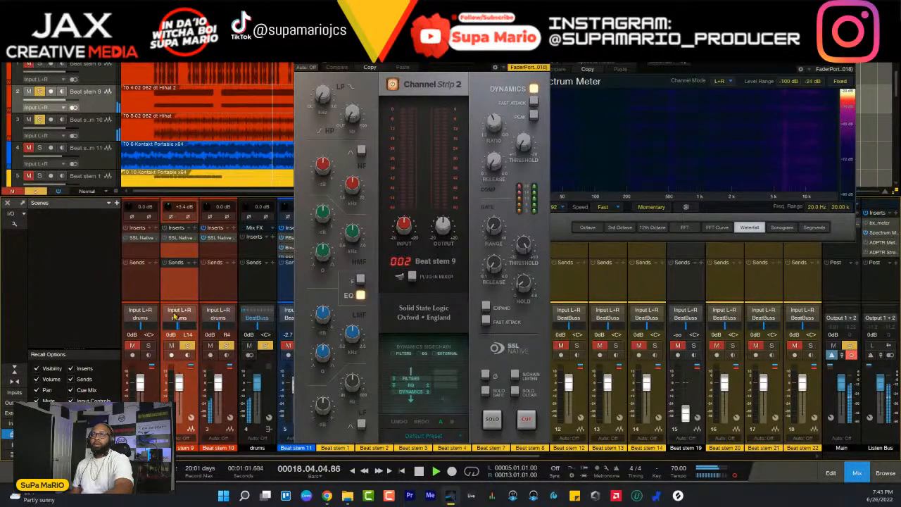
{"action": "left_click", "coordinate": [150, 347]}
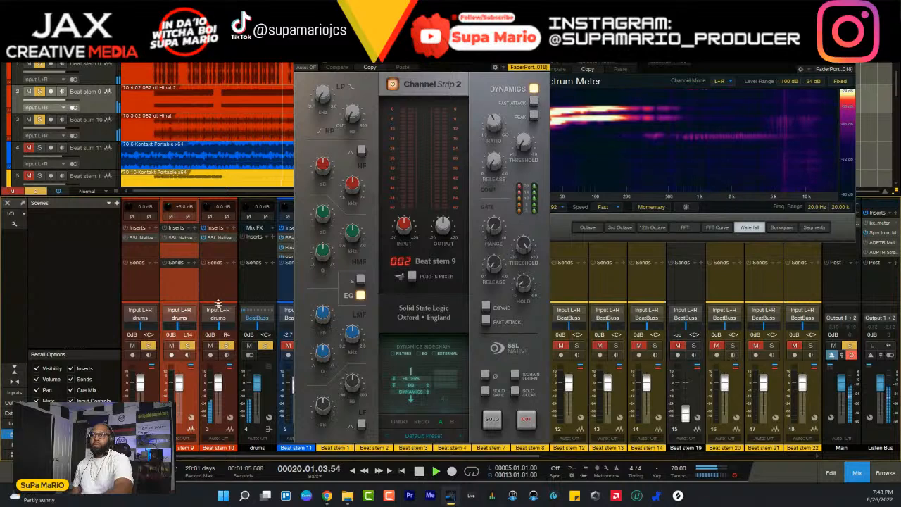
- Lower Beat stem 10's fader to -2.5 dB and Beat stem 9's fader to about -0.7 dB during playback
{"action": "left_click", "coordinate": [227, 387]}
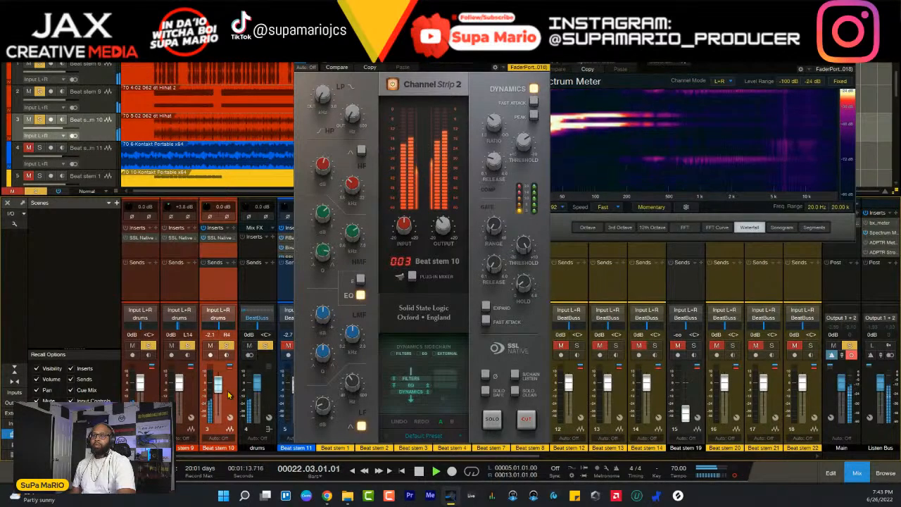
{"action": "left_click", "coordinate": [190, 331]}
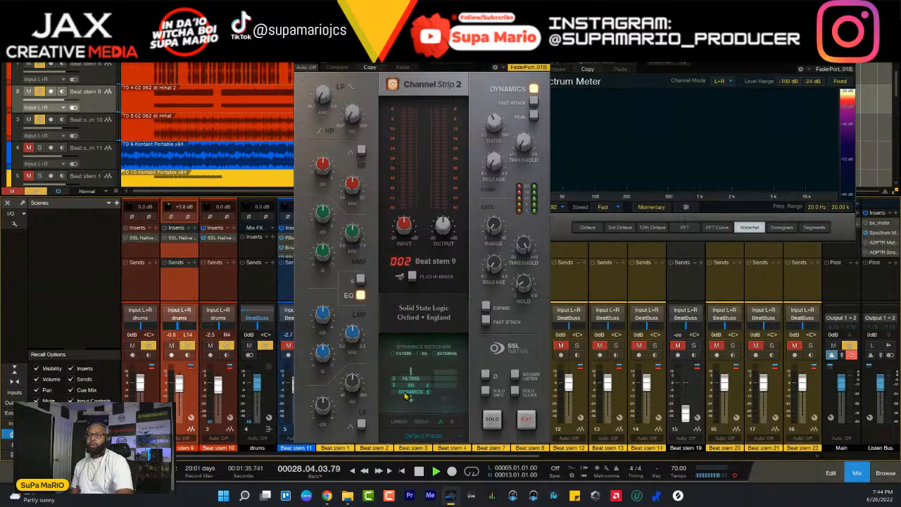
{"action": "mouse_move", "coordinate": [351, 392]}
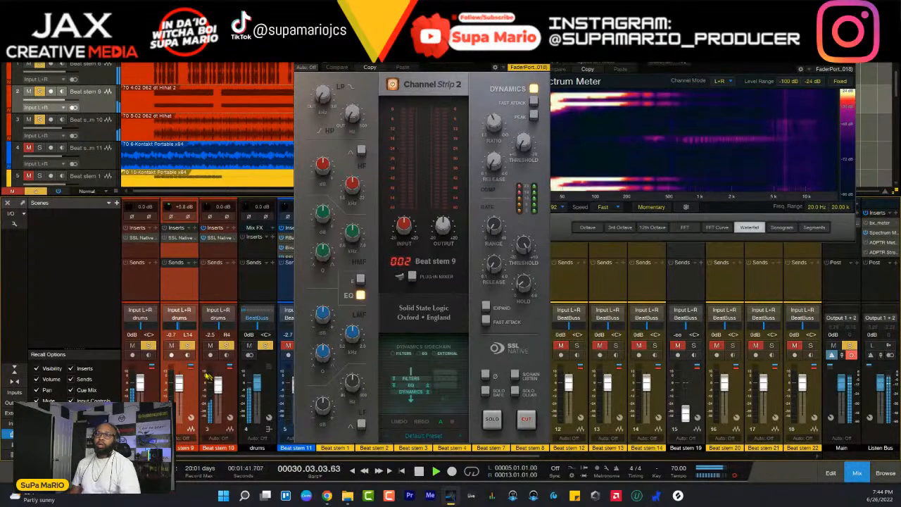
- Remove Beat stems 9 and 10 from the solo, select Beat stem 6, move its channel strip aside and restart playback
{"action": "left_click", "coordinate": [188, 355]}
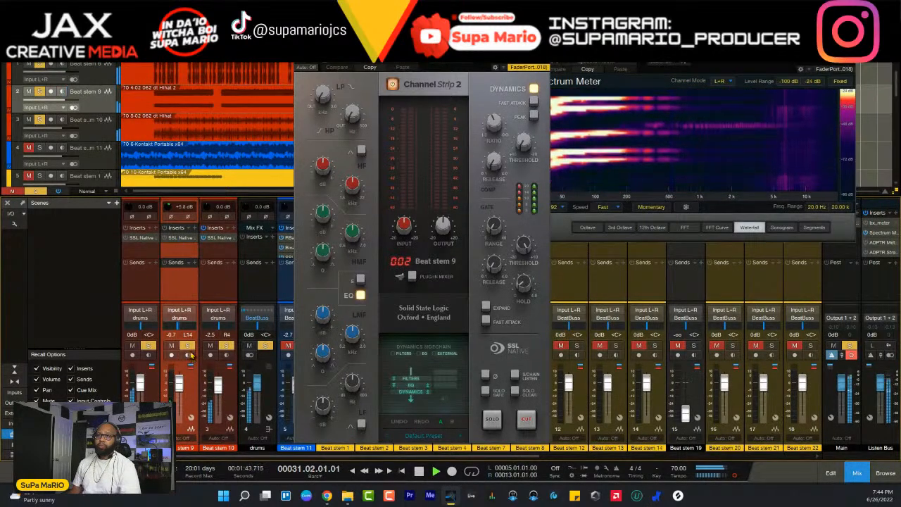
{"action": "left_click", "coordinate": [190, 355]}
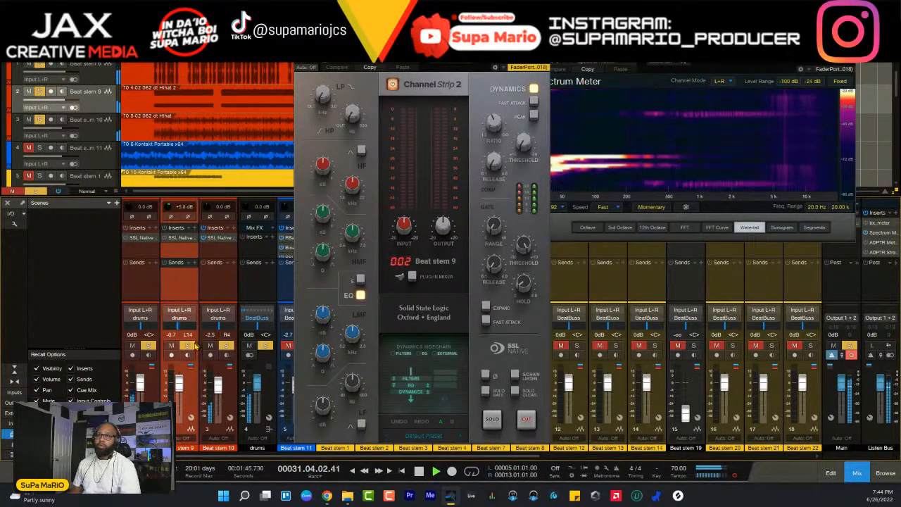
{"action": "left_click", "coordinate": [189, 346]}
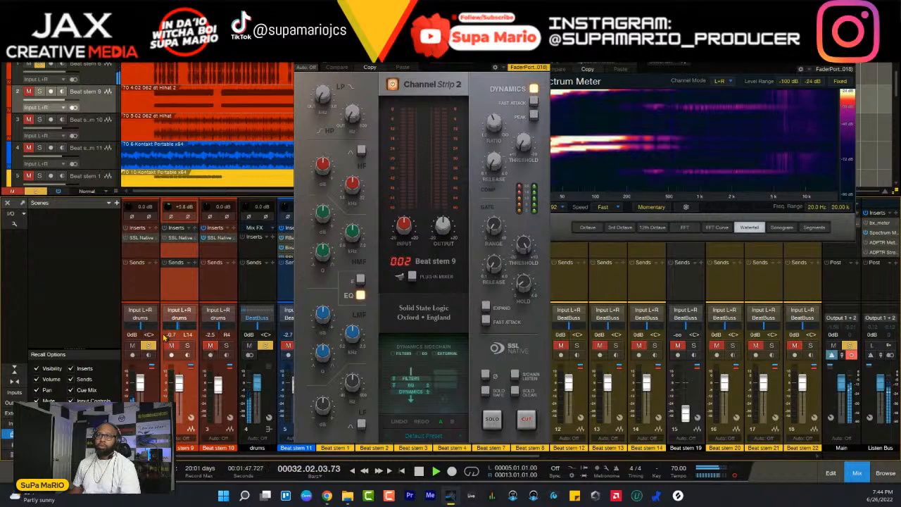
{"action": "left_click", "coordinate": [127, 239]}
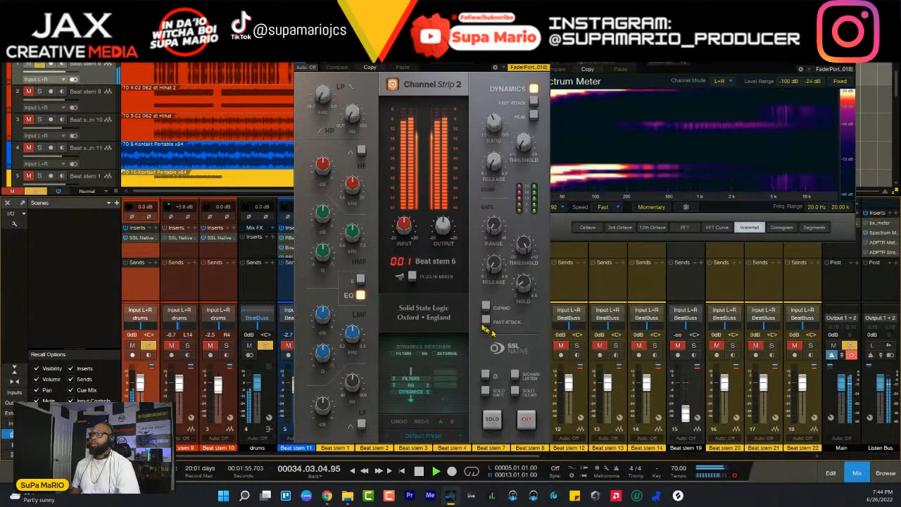
{"action": "key", "text": "space"}
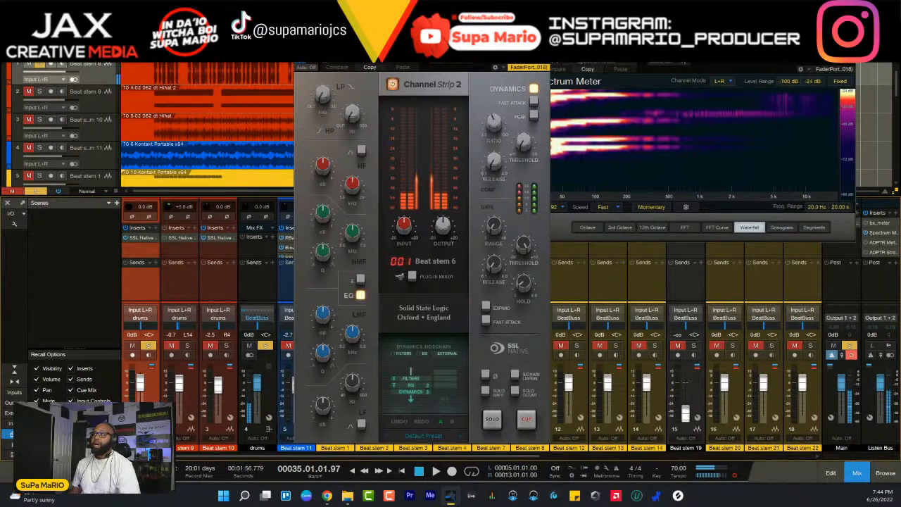
{"action": "left_click_drag", "start_coordinate": [422, 47], "coordinate": [384, 47]}
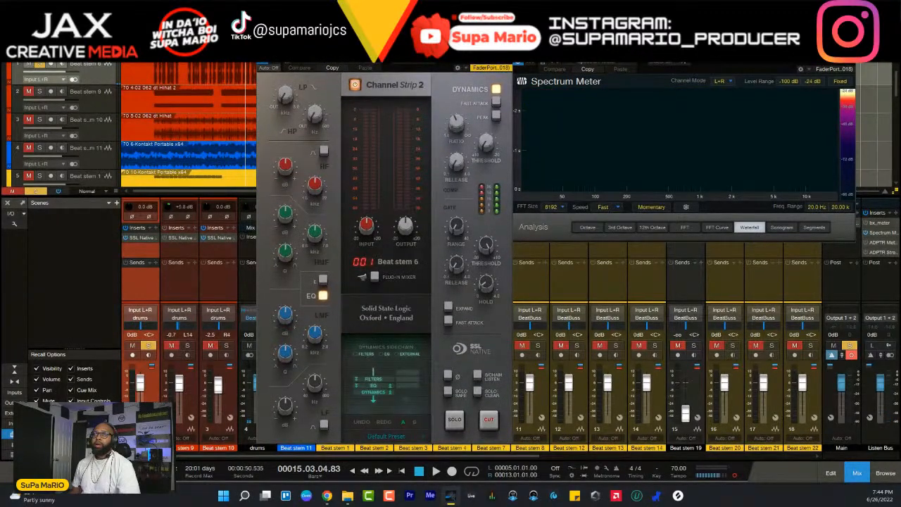
{"action": "key", "text": "space"}
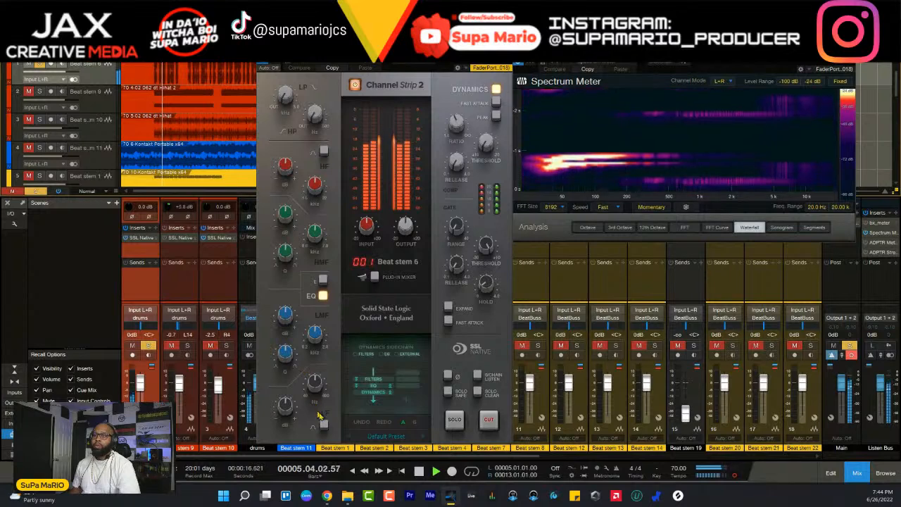
- Boost Beat stem 6's low-frequency EQ band by about 2.6 dB around 206 Hz, listening with the other drum stems
{"action": "left_click", "coordinate": [314, 383]}
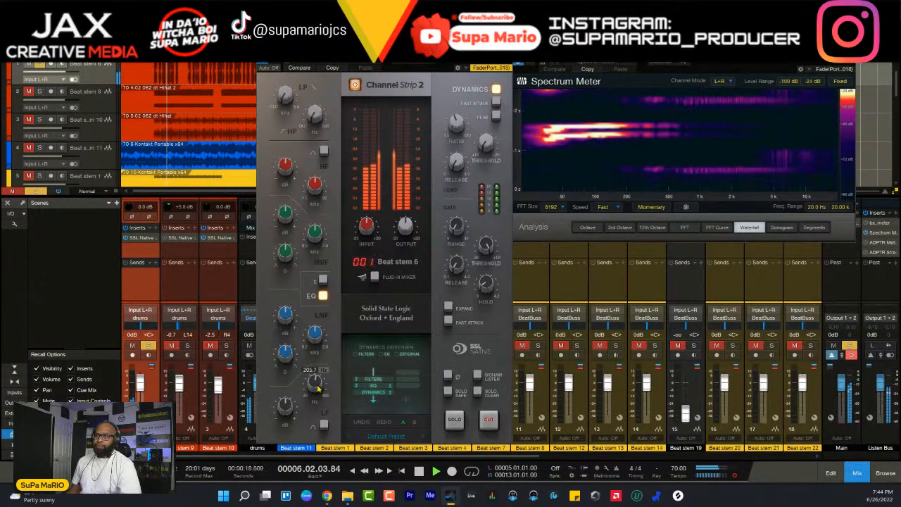
{"action": "left_click_drag", "start_coordinate": [281, 415], "coordinate": [286, 403]}
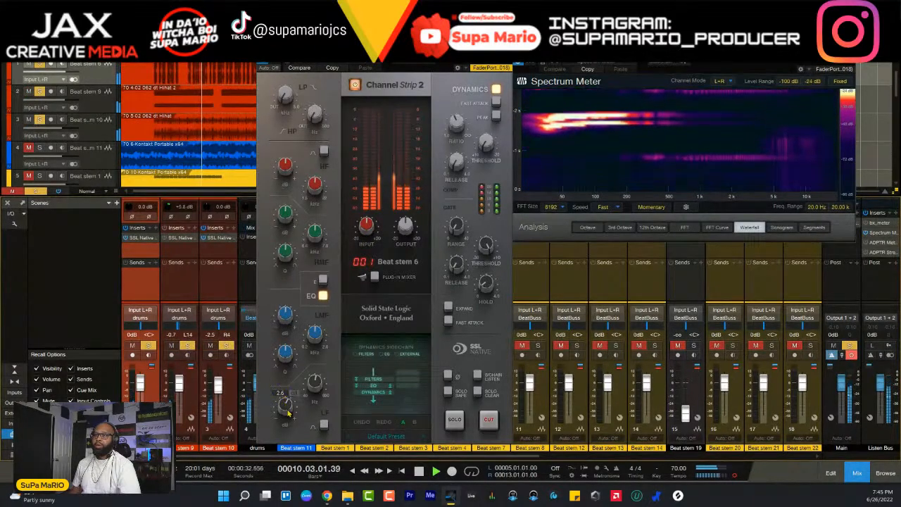
{"action": "left_click_drag", "start_coordinate": [287, 417], "coordinate": [288, 414]}
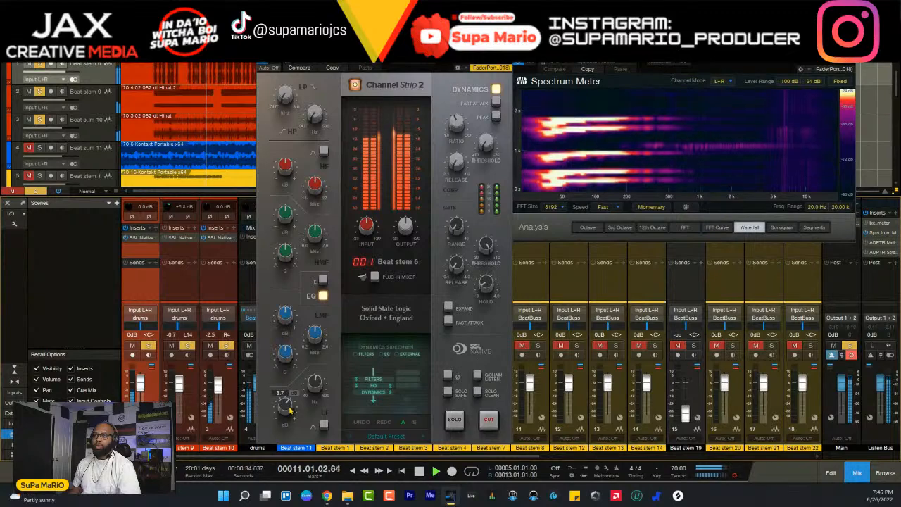
- Compare Beat stem 6's two EQ characters, leave the E type engaged, and replay from bar 5
{"action": "left_click", "coordinate": [324, 283]}
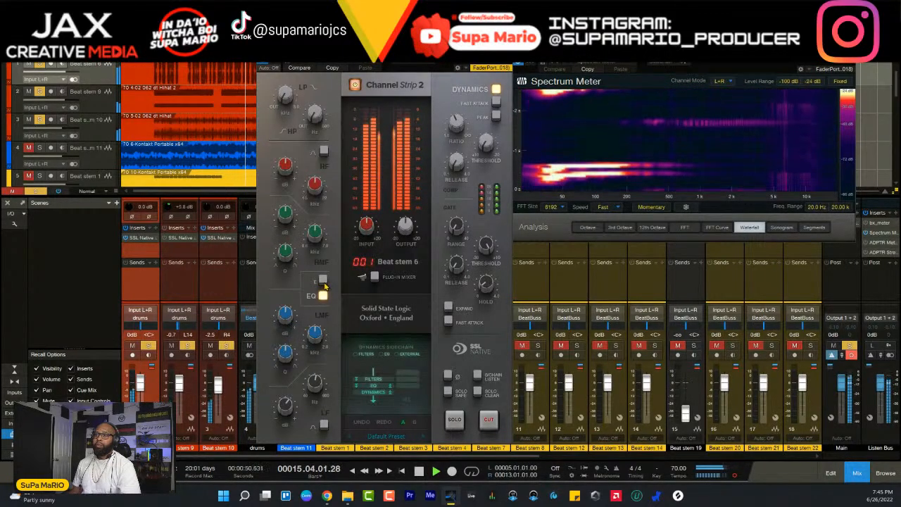
{"action": "left_click", "coordinate": [325, 284]}
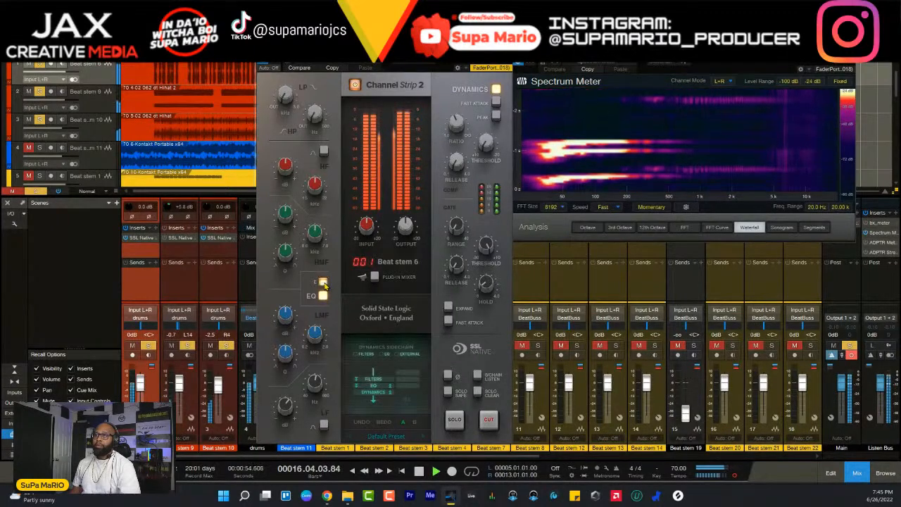
{"action": "left_click", "coordinate": [325, 284]}
{"action": "key", "text": "space"}
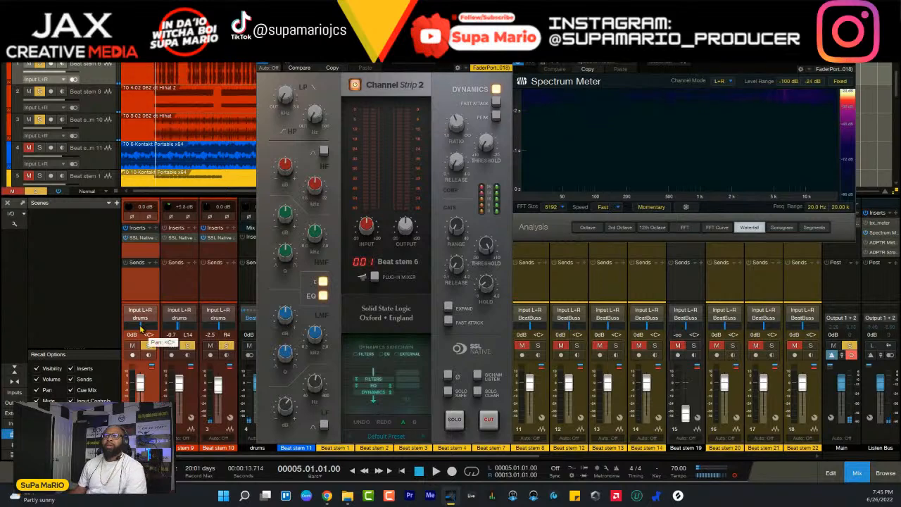
{"action": "key", "text": "space"}
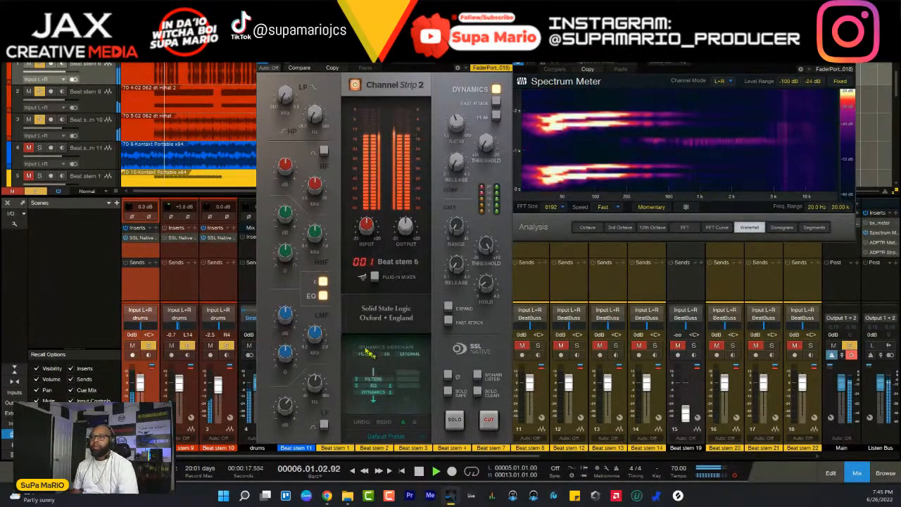
- Move the channel strip window off Beat stem 11's mixer channel, add that stem to the solo, and resume playback
{"action": "key", "text": "space"}
{"action": "left_click_drag", "start_coordinate": [374, 52], "coordinate": [476, 56]}
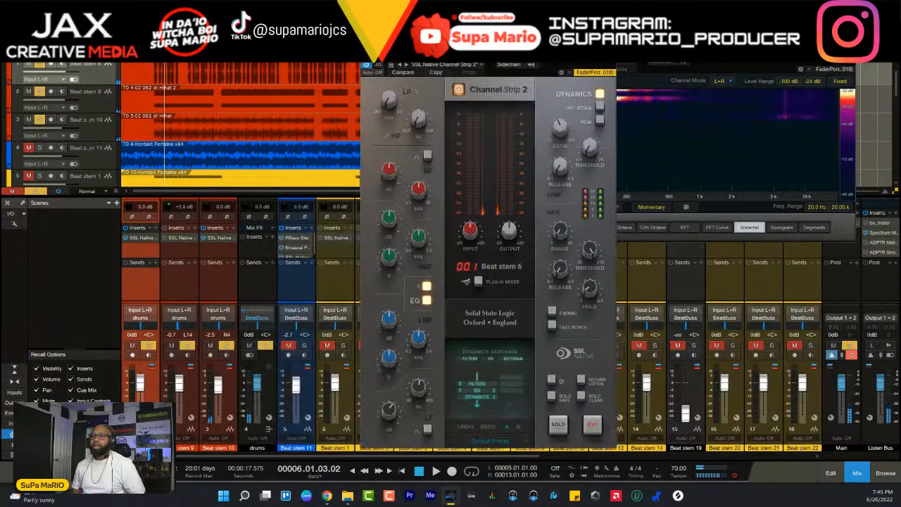
{"action": "key", "text": "space"}
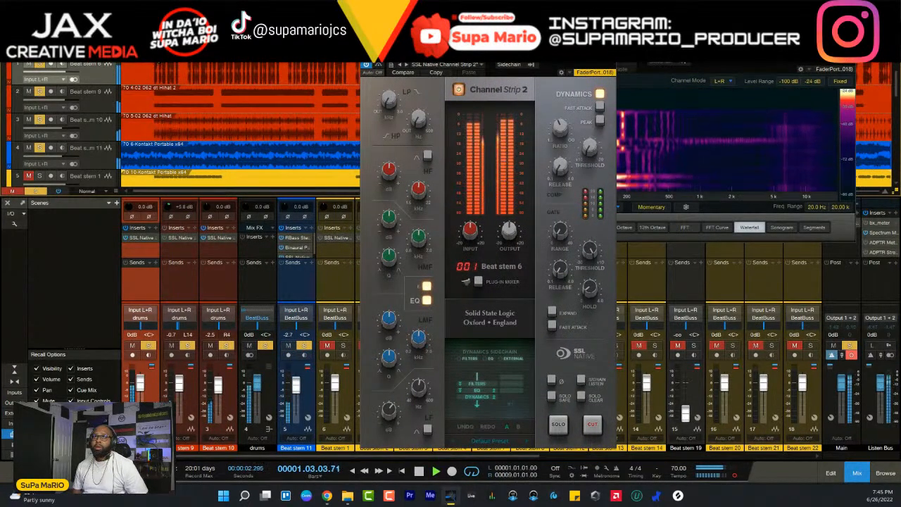
{"action": "key", "text": "space"}
{"action": "key", "text": "space"}
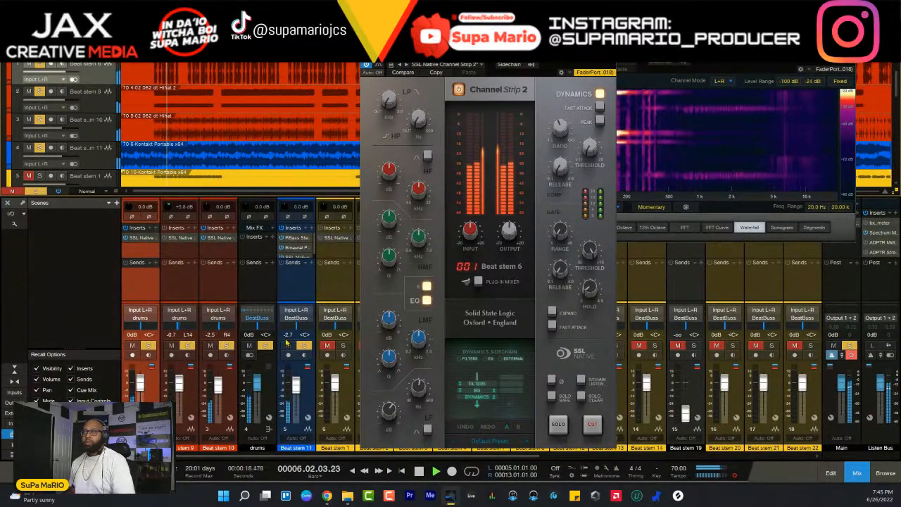
- Lower Beat stem 6's channel strip output level to about -2 dB during playback
{"action": "mouse_move", "coordinate": [507, 238]}
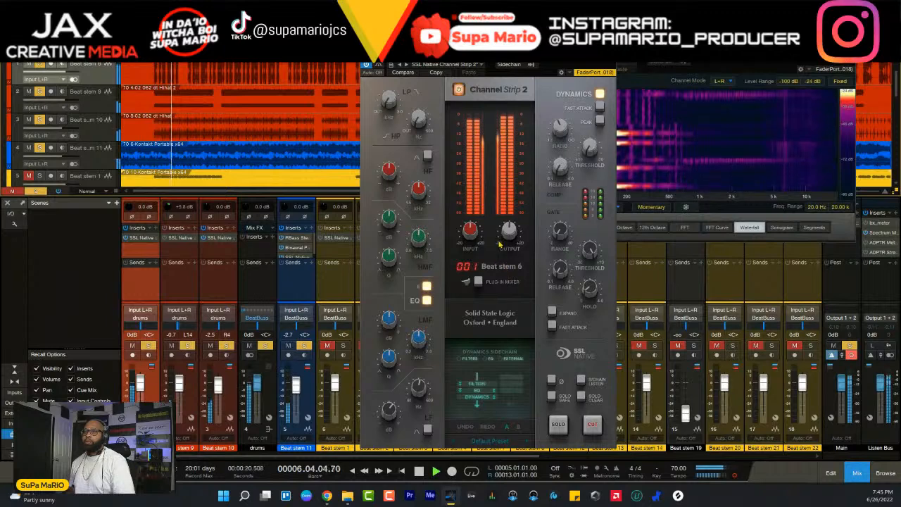
{"action": "scroll", "coordinate": [507, 238], "scroll_direction": "down", "scroll_amount": 2}
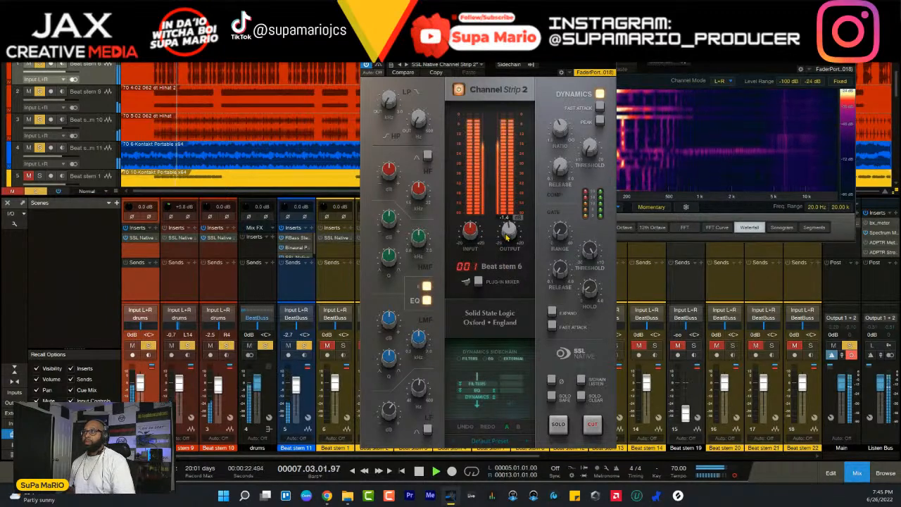
{"action": "scroll", "coordinate": [507, 237], "scroll_direction": "up", "scroll_amount": 1}
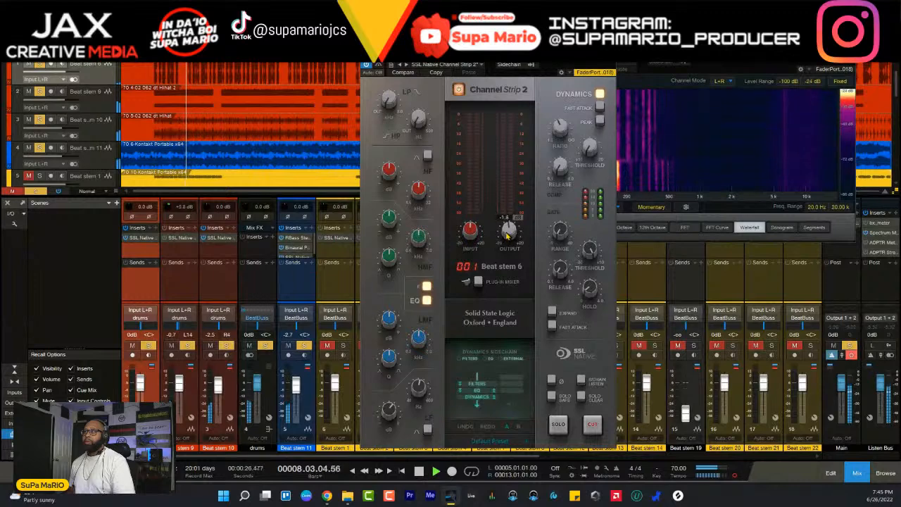
{"action": "scroll", "coordinate": [507, 238], "scroll_direction": "up", "scroll_amount": 1}
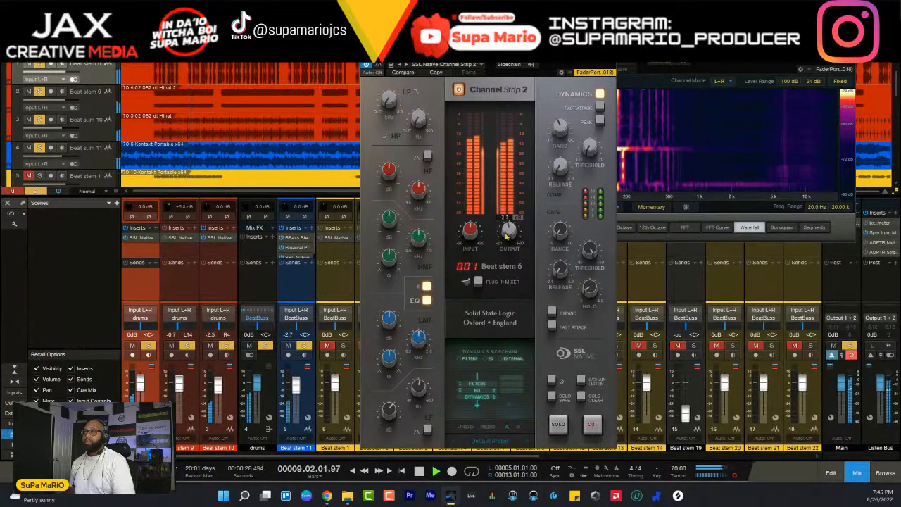
{"action": "scroll", "coordinate": [507, 237], "scroll_direction": "up", "scroll_amount": 2}
{"action": "scroll", "coordinate": [506, 237], "scroll_direction": "up", "scroll_amount": 1}
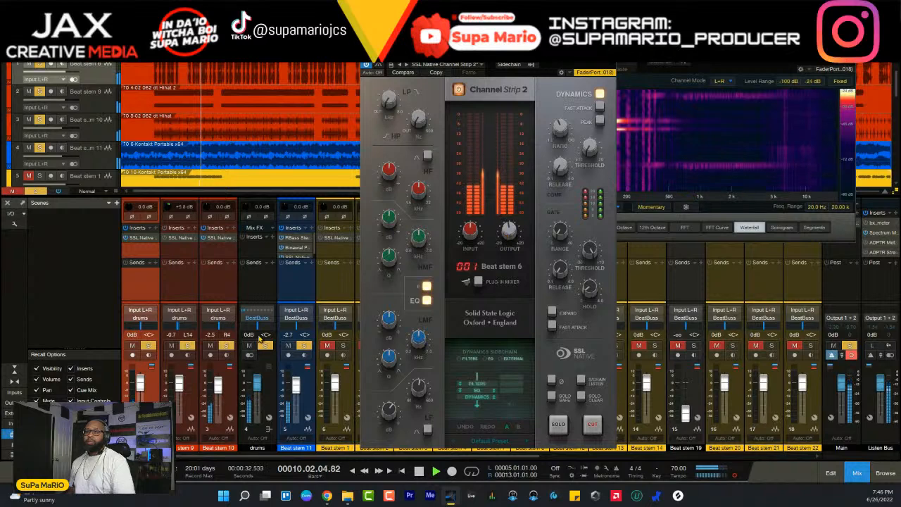
- Remove Beat stems 9 and 10 from the solo and adjust Beat stem 6's compressor ratio and threshold
{"action": "left_click", "coordinate": [225, 347]}
{"action": "left_click", "coordinate": [188, 345]}
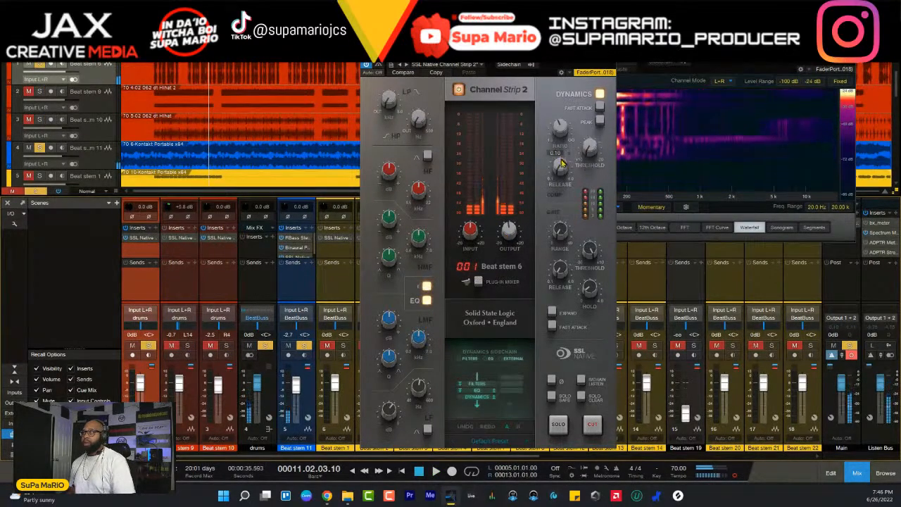
{"action": "key", "text": "space"}
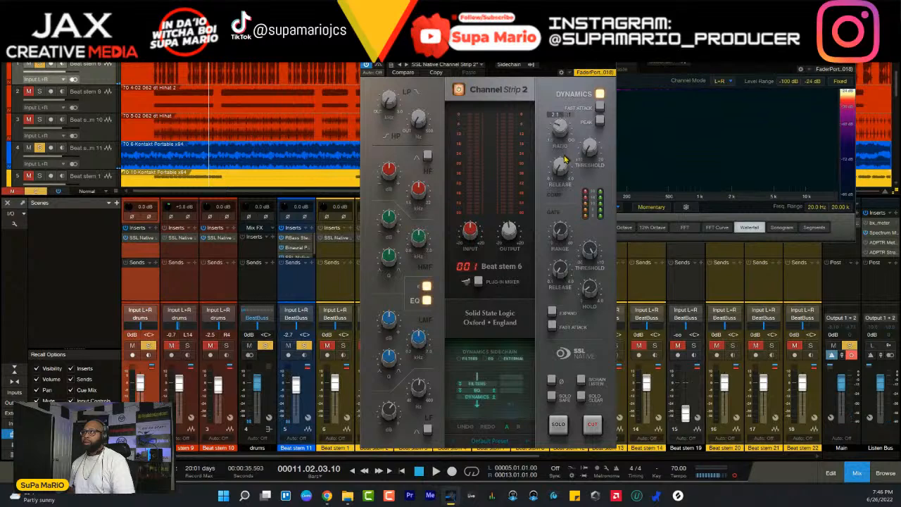
{"action": "key", "text": "space"}
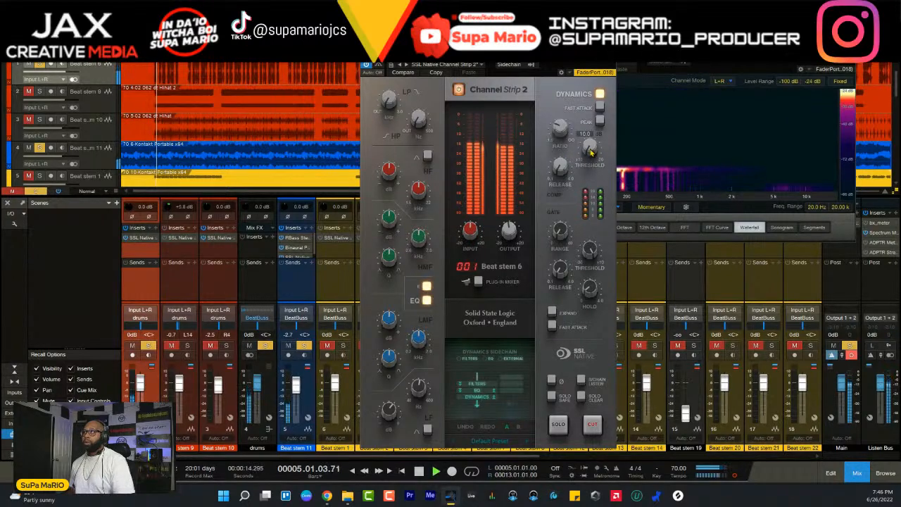
{"action": "left_click_drag", "start_coordinate": [591, 137], "coordinate": [594, 150]}
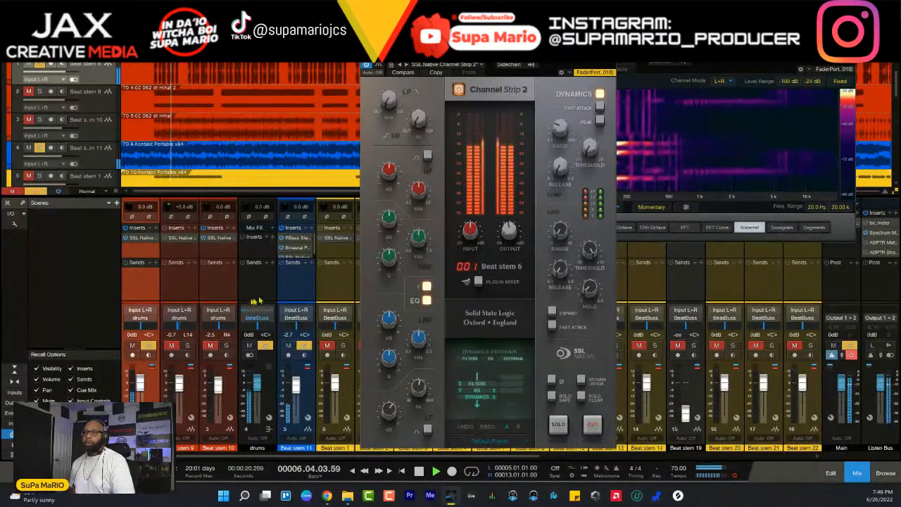
- Compare Beat stem 6 with its dynamics section bypassed and engaged during playback
{"action": "left_click", "coordinate": [601, 94]}
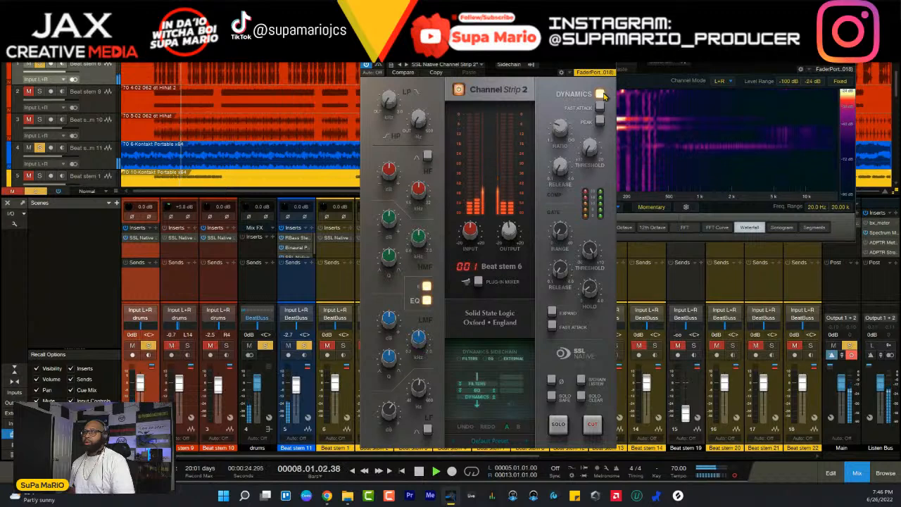
{"action": "left_click", "coordinate": [601, 93]}
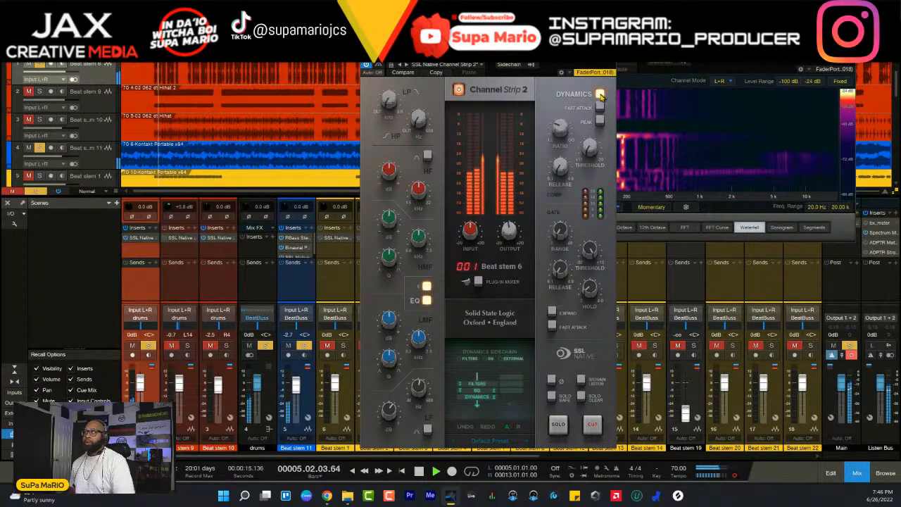
{"action": "left_click", "coordinate": [601, 93]}
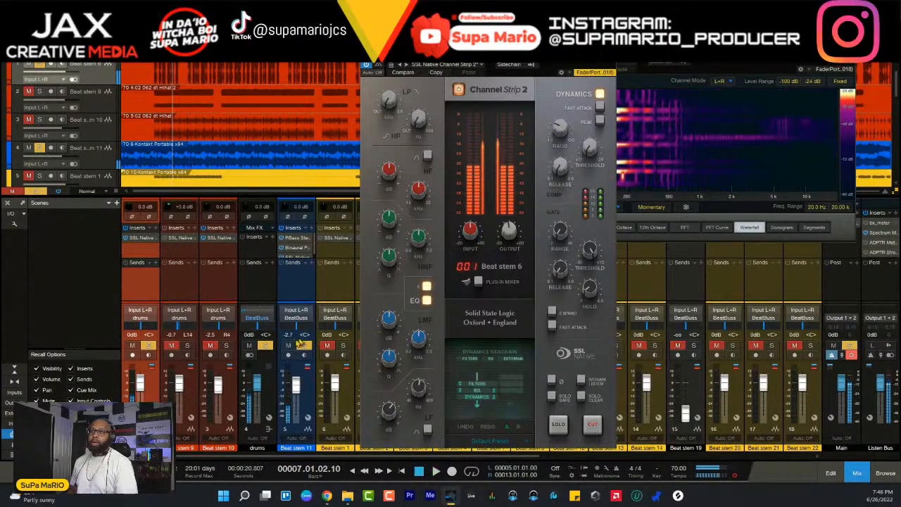
- Replay from bar 5 and fine-tune the compressor threshold on Beat stem 6
{"action": "mouse_move", "coordinate": [564, 141]}
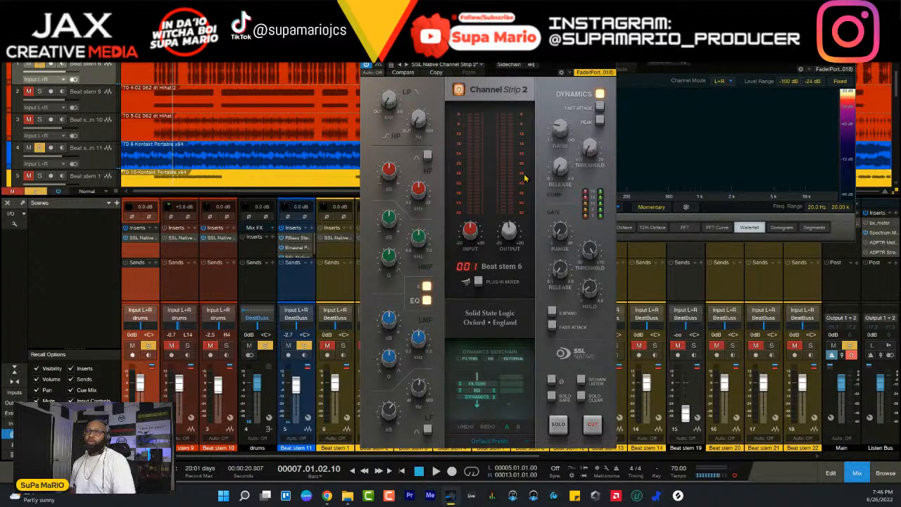
{"action": "key", "text": "space"}
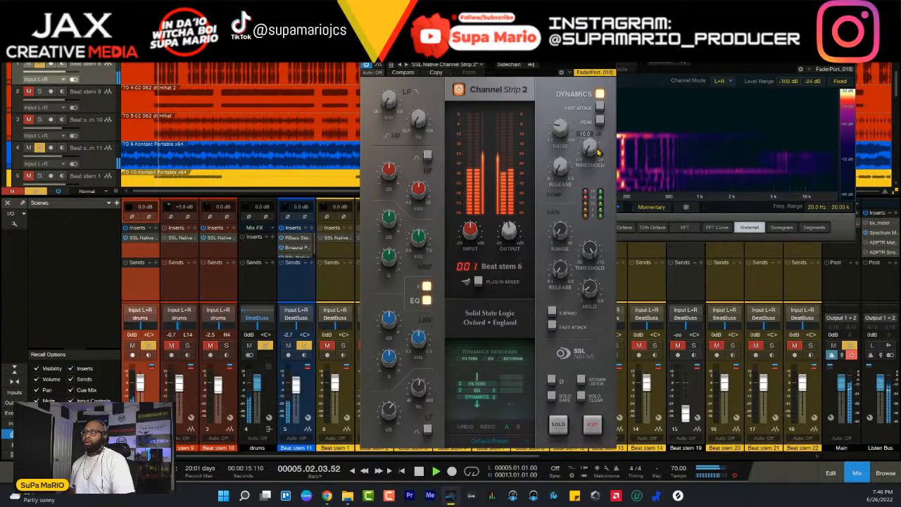
{"action": "left_click_drag", "start_coordinate": [596, 153], "coordinate": [596, 149]}
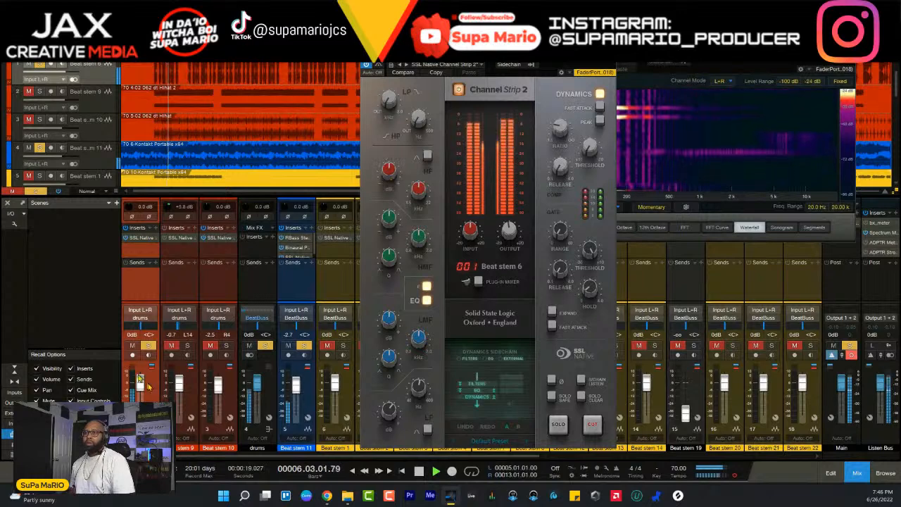
- Solo Beat stems 9 and 10 again alongside Beat stems 6 and 11 and briefly replay from bar 5
{"action": "key", "text": "space"}
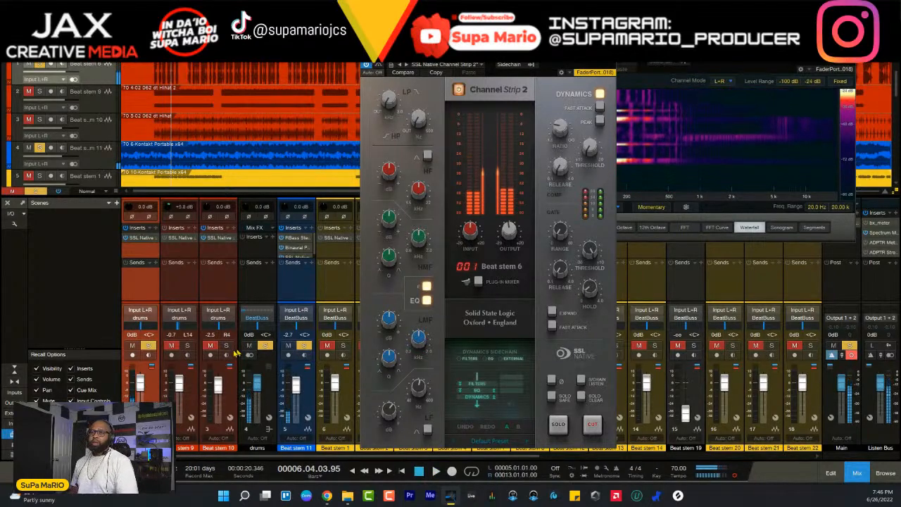
{"action": "left_click", "coordinate": [226, 345]}
{"action": "left_click", "coordinate": [186, 345]}
{"action": "key", "text": "KP_1"}
{"action": "key", "text": "space"}
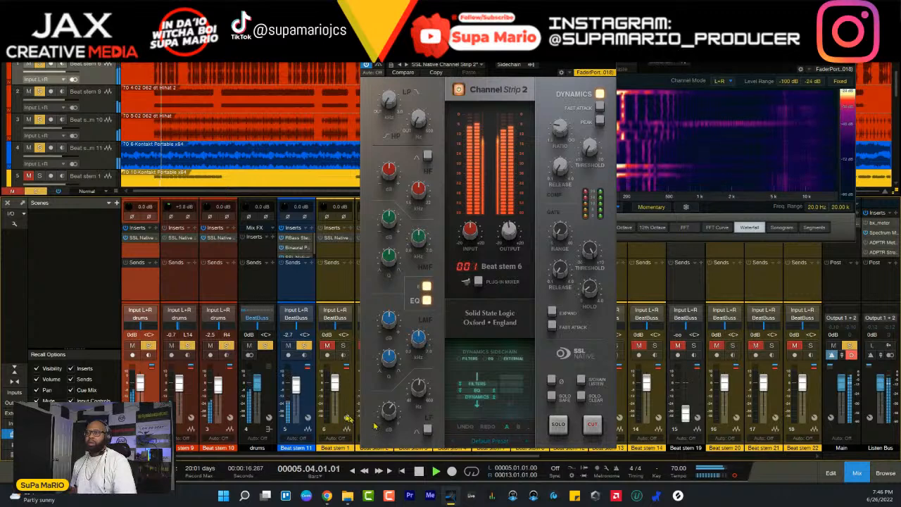
{"action": "key", "text": "space"}
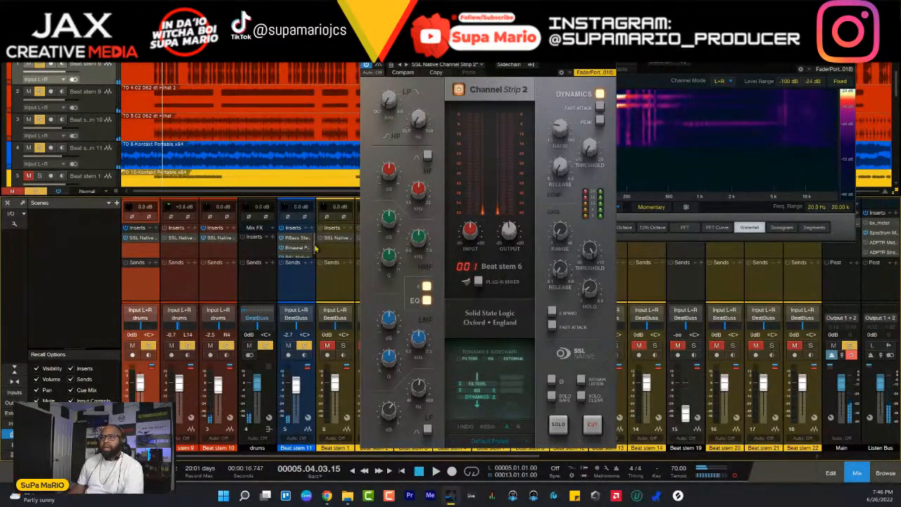
- Insert the stock Compressor on Beat stem 11 and feed its sidechain from Beat stem 6
{"action": "left_click", "coordinate": [312, 232]}
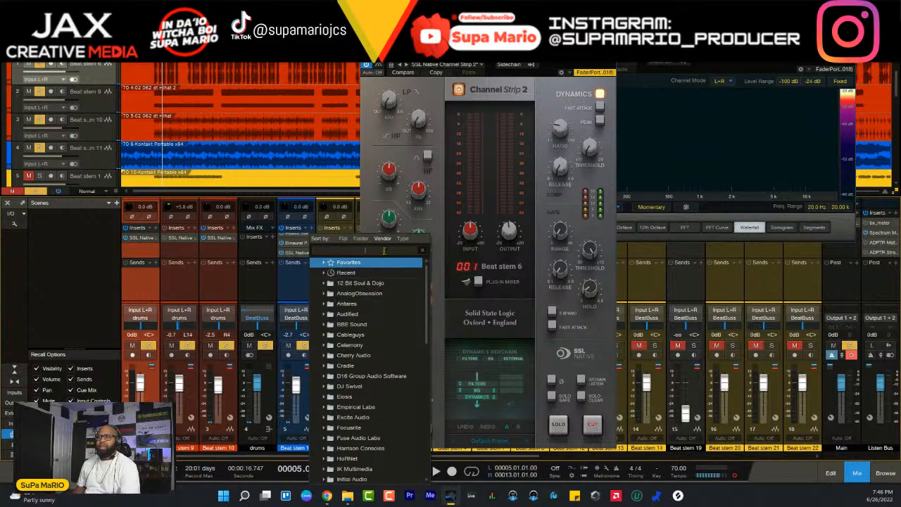
{"action": "type", "text": "com"}
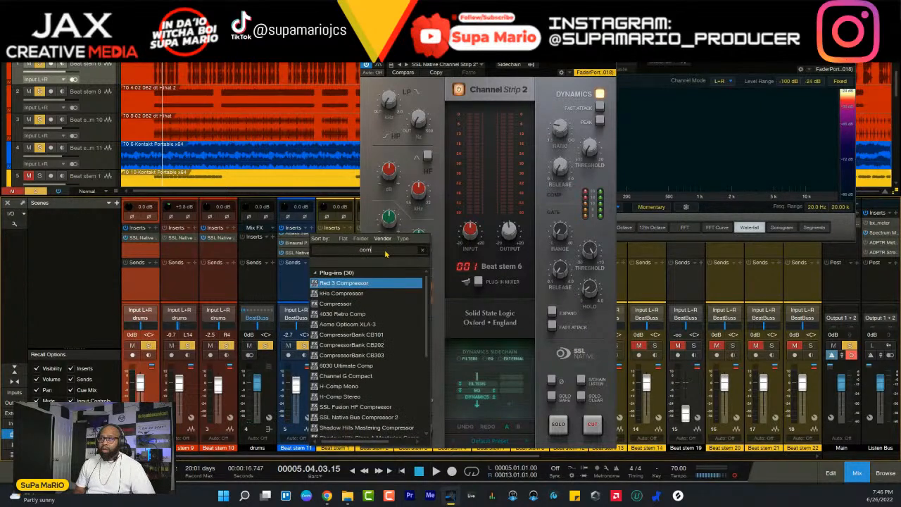
{"action": "left_click", "coordinate": [394, 303]}
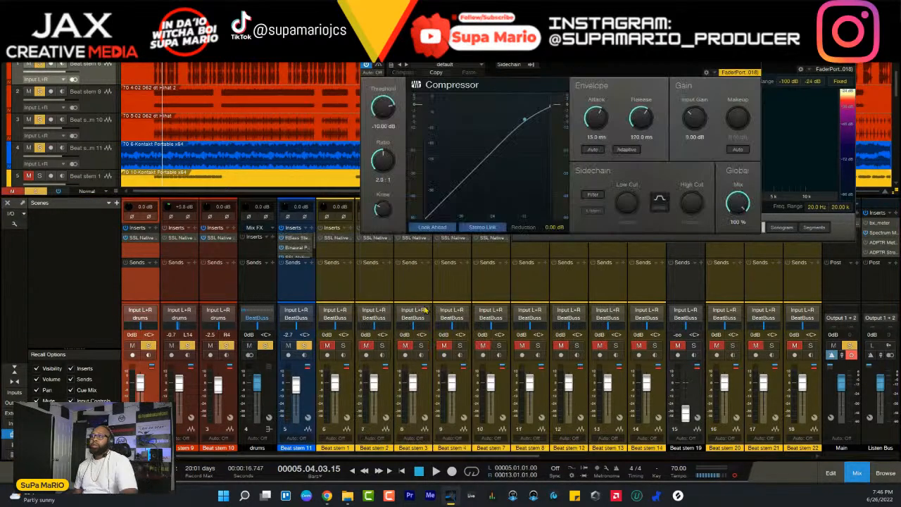
{"action": "left_click_drag", "start_coordinate": [597, 50], "coordinate": [516, 227]}
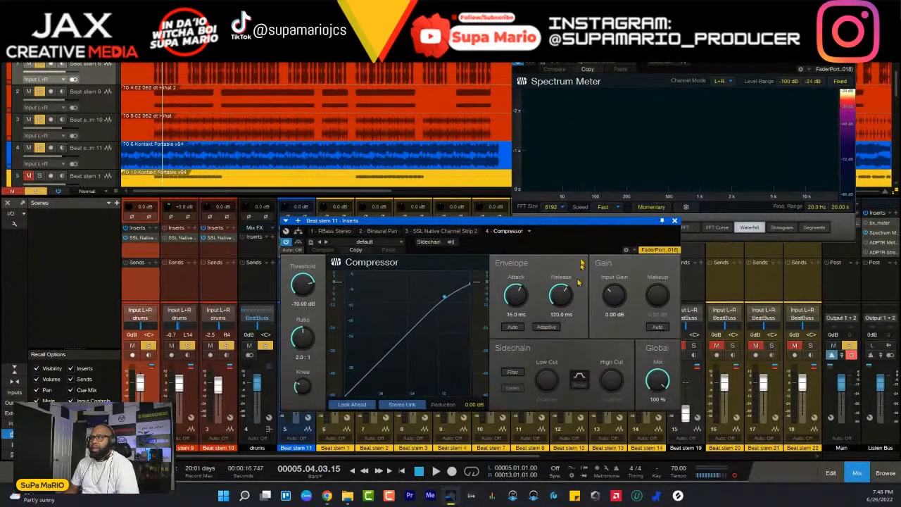
{"action": "left_click", "coordinate": [451, 243]}
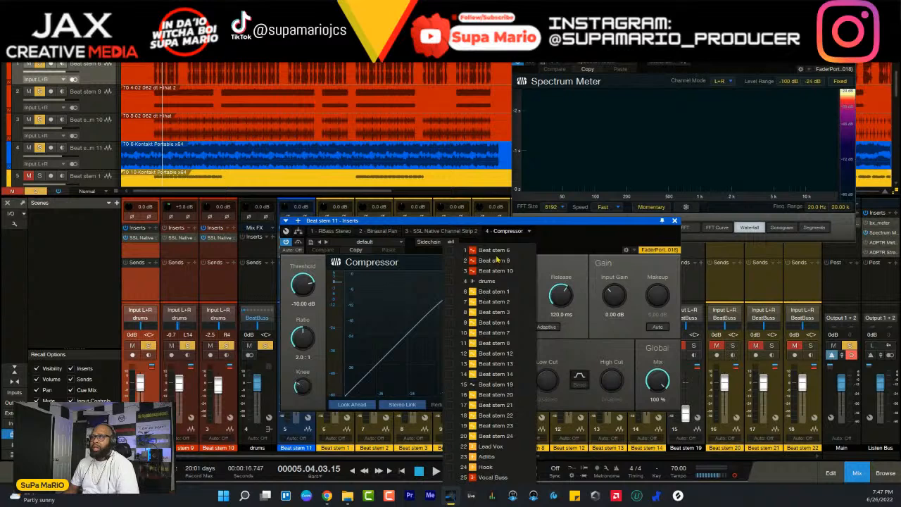
{"action": "left_click", "coordinate": [454, 252]}
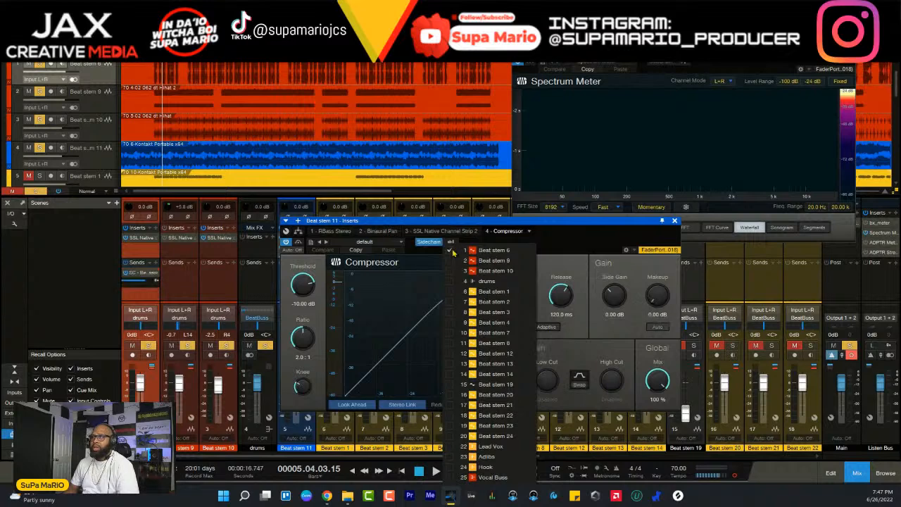
{"action": "left_click", "coordinate": [562, 252]}
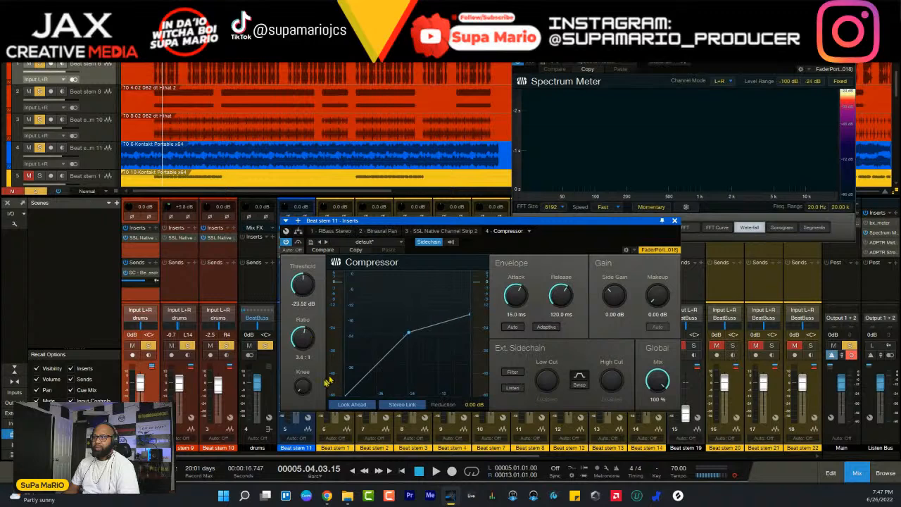
- Set Beat stem 11's compressor to a 3.4:1 ratio, hard knee, 0 dB threshold and automatic envelope, and start playback
{"action": "left_click_drag", "start_coordinate": [303, 383], "coordinate": [304, 418]}
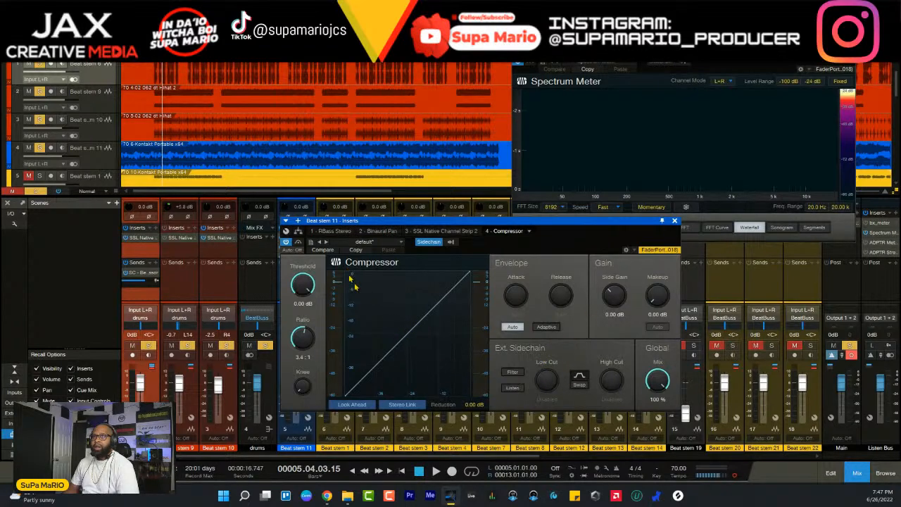
{"action": "key", "text": "space"}
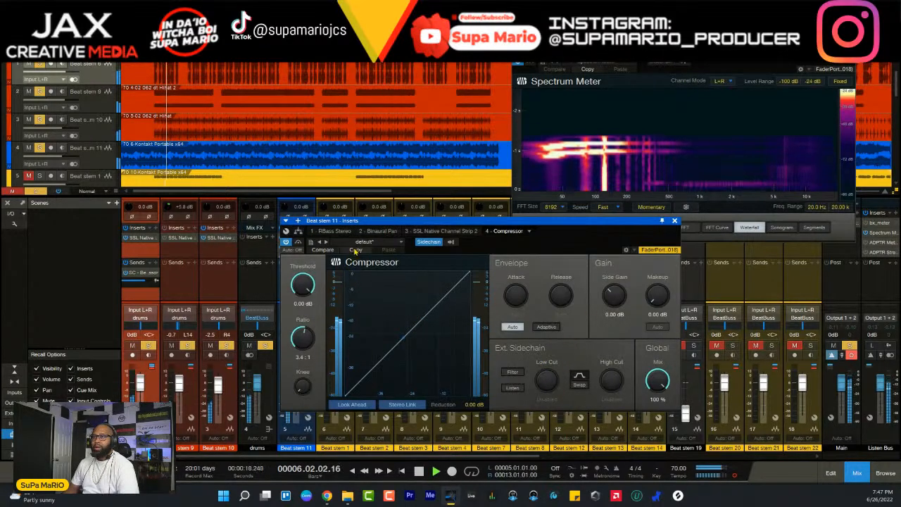
{"action": "left_click_drag", "start_coordinate": [356, 220], "coordinate": [430, 200]}
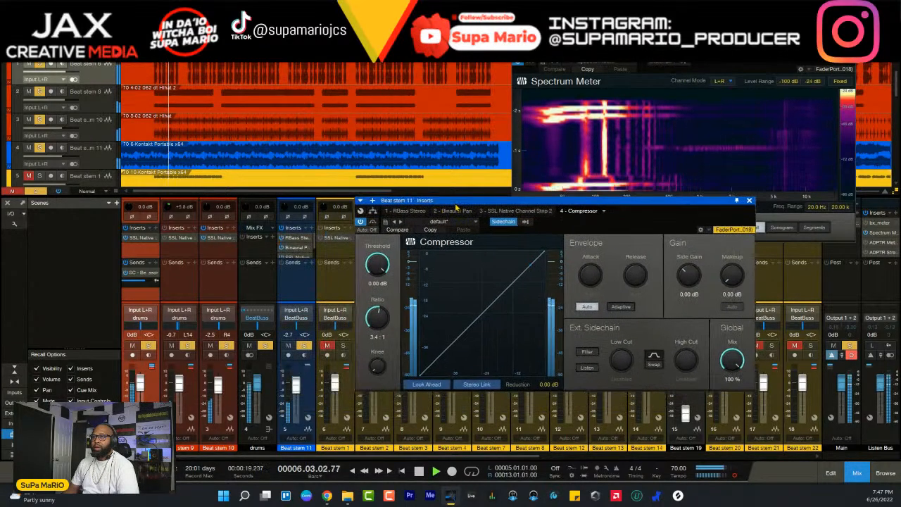
- Enable the external sidechain's filter and listen modes, and audition the low cut and filter swap before returning the low cut to off
{"action": "left_click", "coordinate": [587, 352]}
{"action": "left_click", "coordinate": [588, 368]}
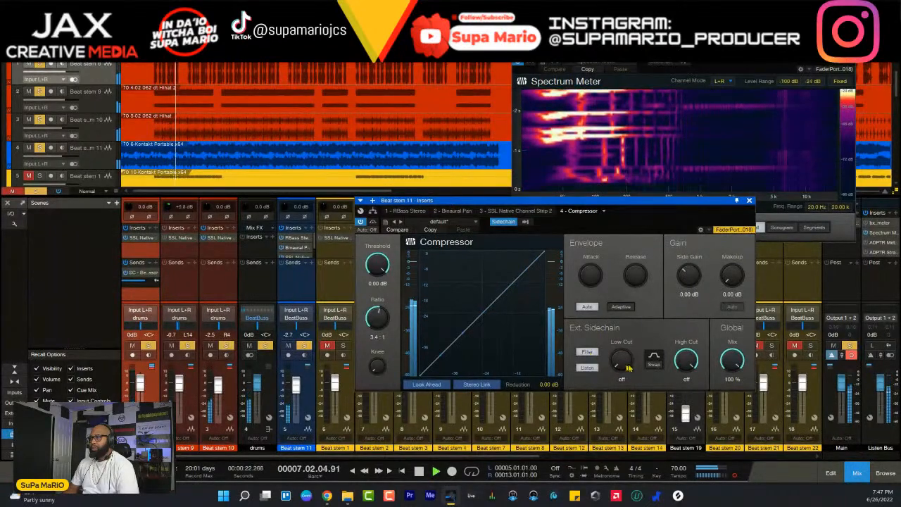
{"action": "left_click_drag", "start_coordinate": [629, 367], "coordinate": [624, 335]}
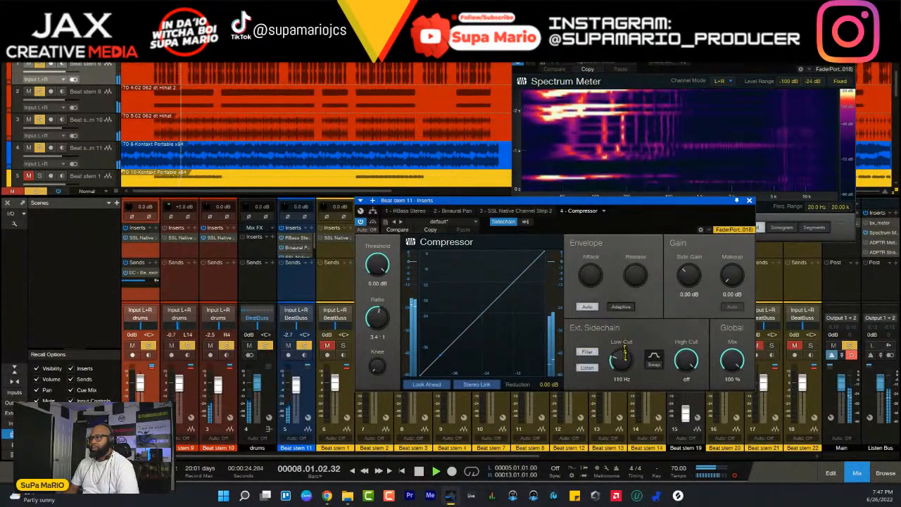
{"action": "left_click_drag", "start_coordinate": [625, 366], "coordinate": [621, 380]}
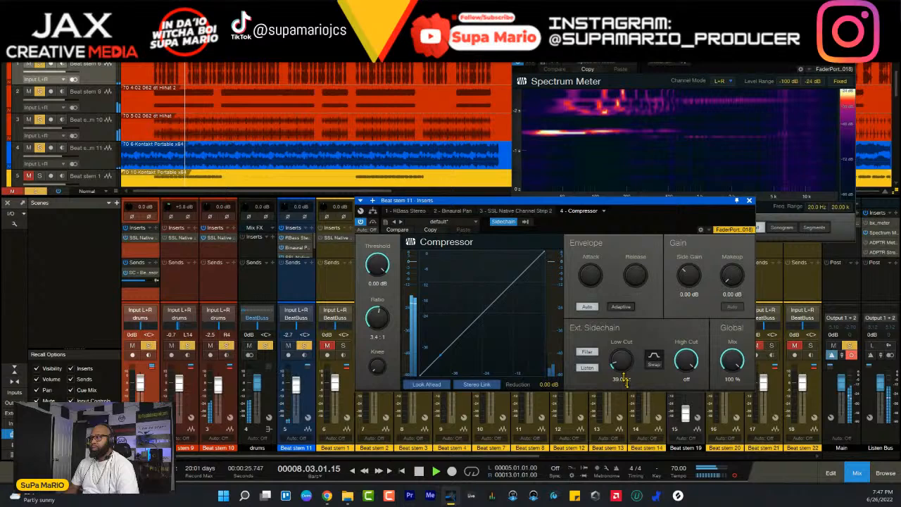
{"action": "left_click", "coordinate": [657, 362]}
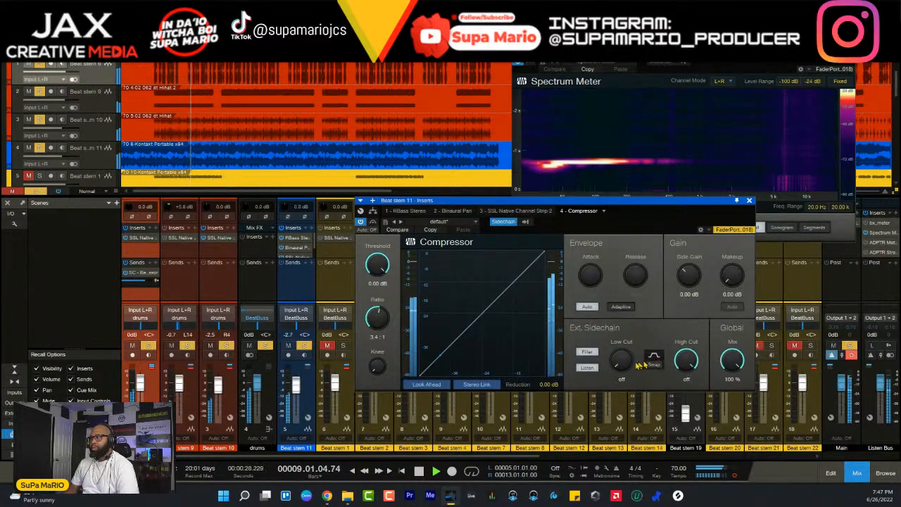
{"action": "left_click", "coordinate": [654, 357]}
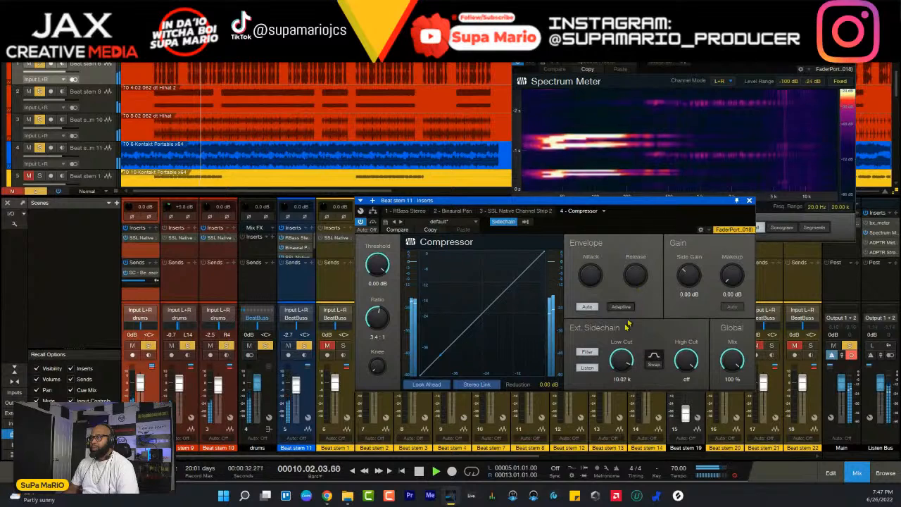
{"action": "left_click_drag", "start_coordinate": [624, 360], "coordinate": [623, 425]}
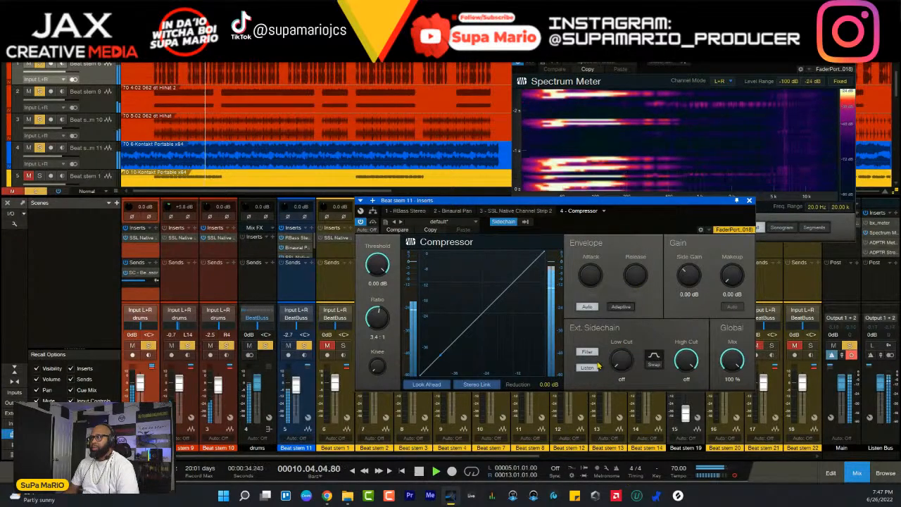
- Narrow the sidechain filter during playback, with the low cut at 29.9 Hz and the high cut at about 280 Hz
{"action": "left_click_drag", "start_coordinate": [685, 384], "coordinate": [686, 450]}
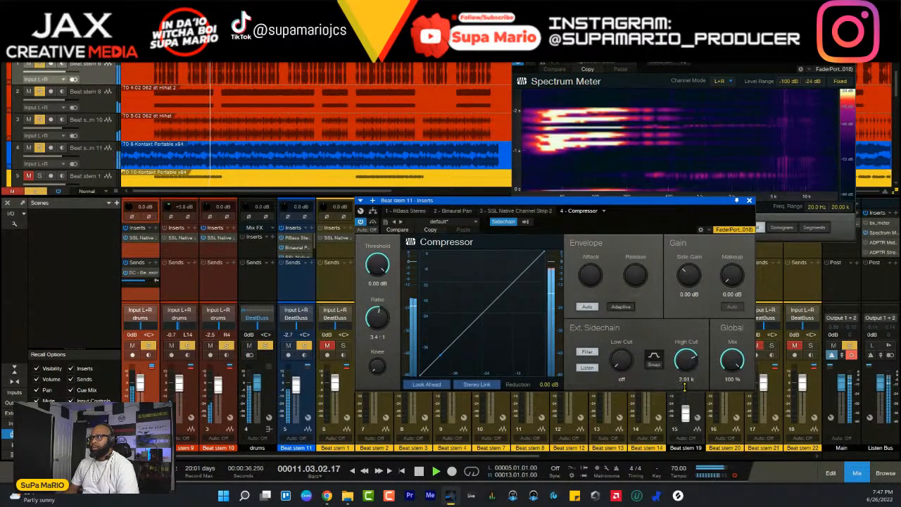
{"action": "key", "text": "space"}
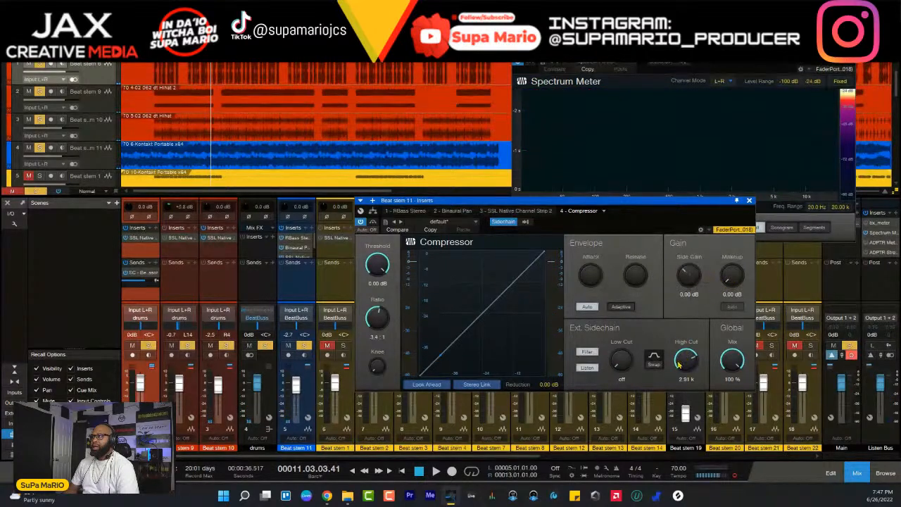
{"action": "key", "text": "space"}
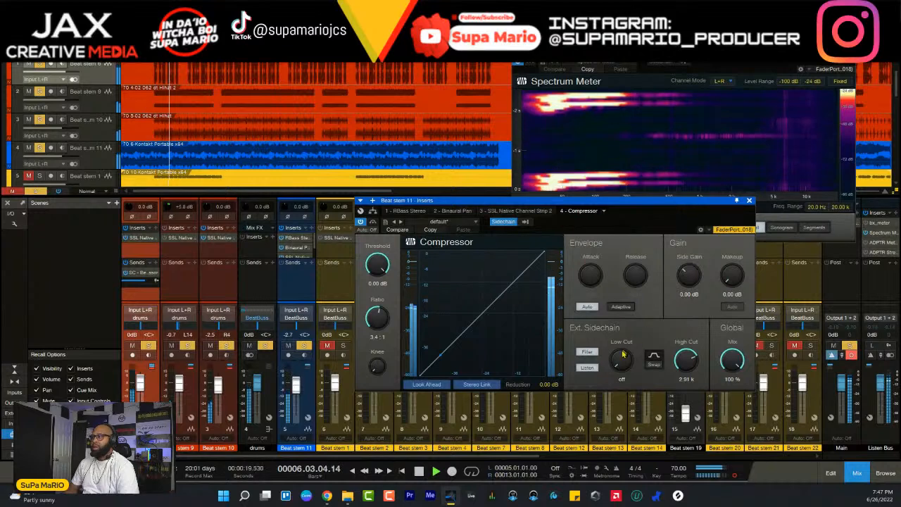
{"action": "left_click_drag", "start_coordinate": [622, 350], "coordinate": [622, 349]}
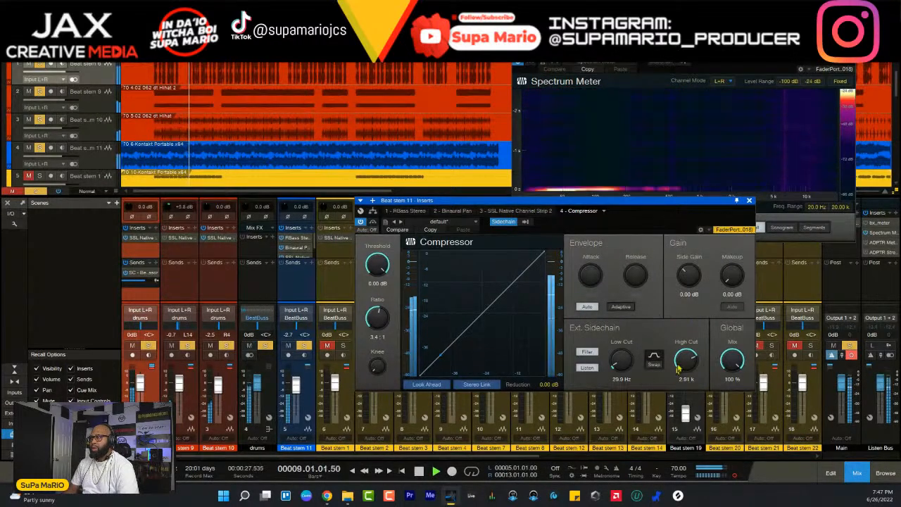
{"action": "left_click_drag", "start_coordinate": [687, 352], "coordinate": [690, 374]}
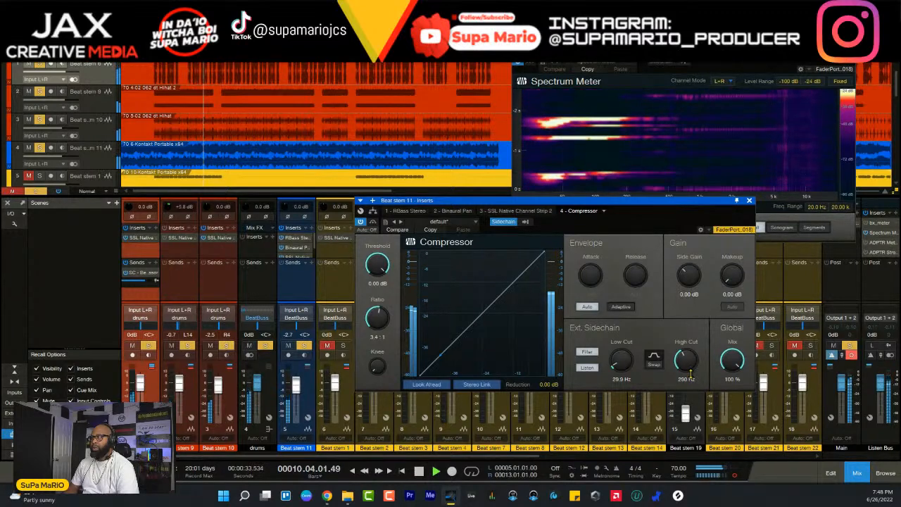
- Replay with sidechain listening off and adjust Beat stem 11's compressor threshold to -20.64 dB
{"action": "key", "text": "space"}
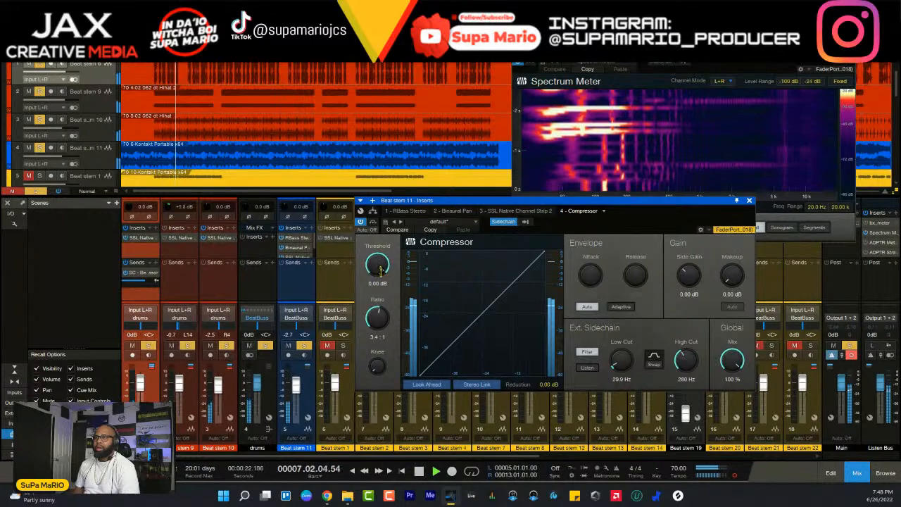
{"action": "left_click_drag", "start_coordinate": [380, 271], "coordinate": [381, 286]}
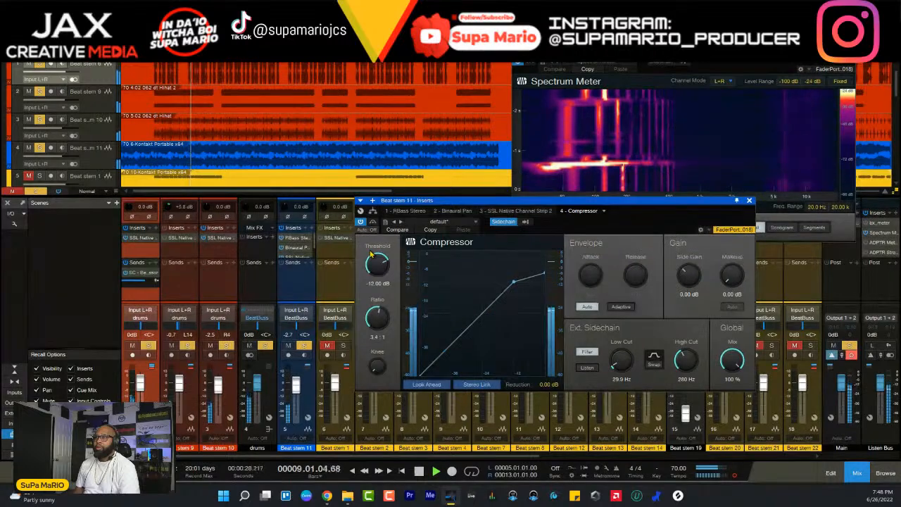
{"action": "scroll", "coordinate": [378, 266], "scroll_direction": "down", "scroll_amount": 13}
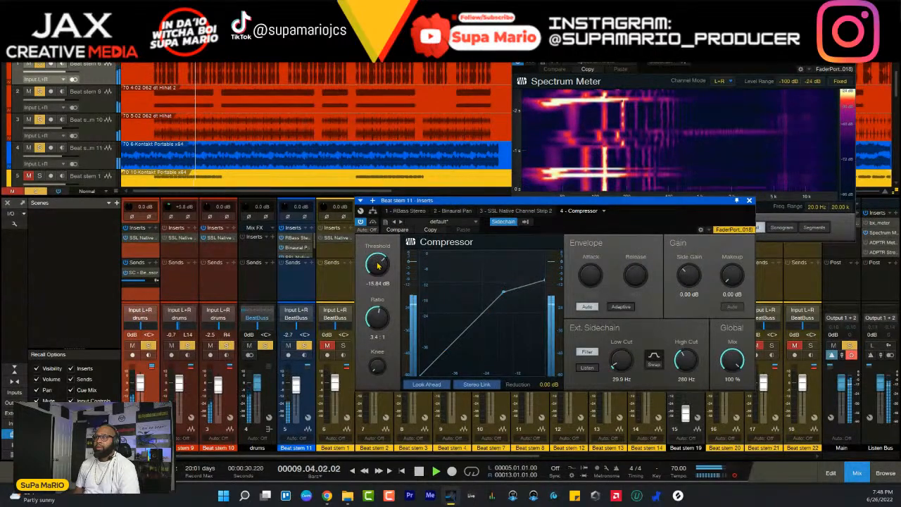
{"action": "left_click_drag", "start_coordinate": [378, 266], "coordinate": [376, 271]}
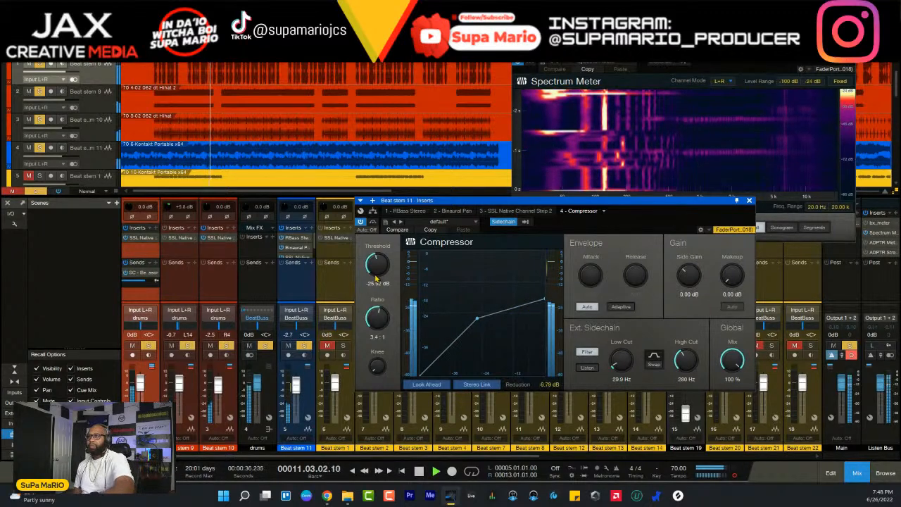
{"action": "left_click_drag", "start_coordinate": [375, 277], "coordinate": [376, 278]}
{"action": "scroll", "coordinate": [376, 279], "scroll_direction": "up", "scroll_amount": 1}
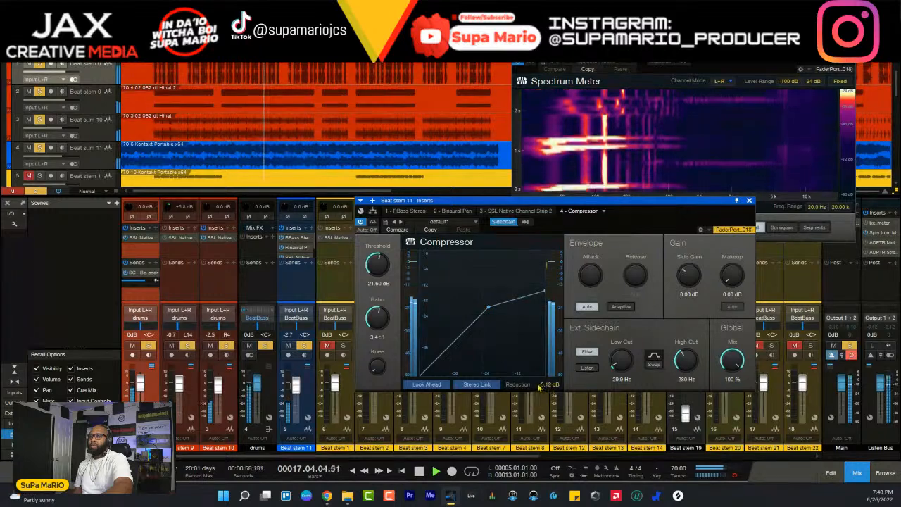
{"action": "left_click_drag", "start_coordinate": [382, 266], "coordinate": [383, 266]}
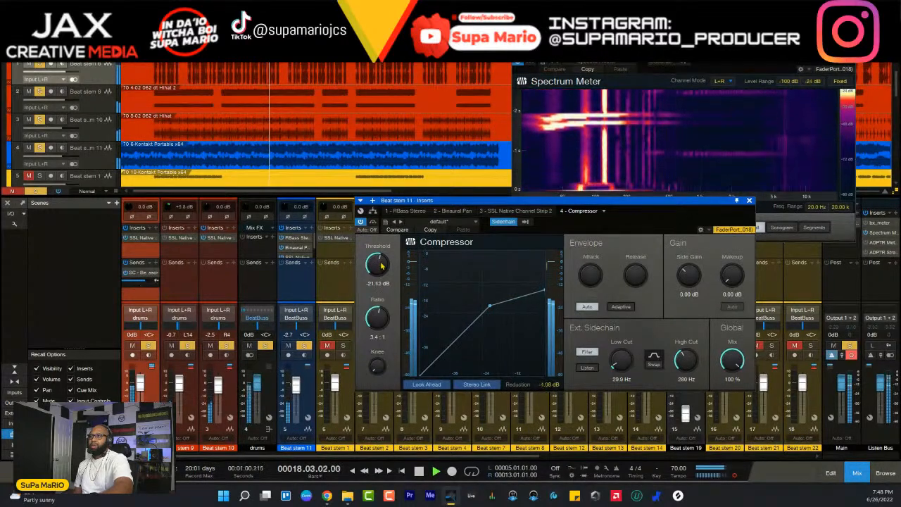
{"action": "scroll", "coordinate": [381, 267], "scroll_direction": "up", "scroll_amount": 1}
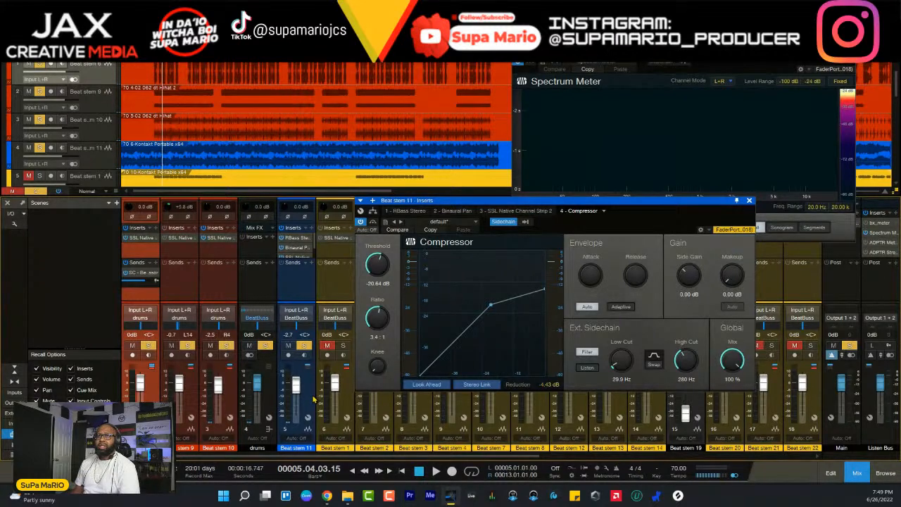
- Replay from bar 5, pan Beat stem 9 to L8 and Beat stem 10 to R2, and close the channel strip window
{"action": "key", "text": "space"}
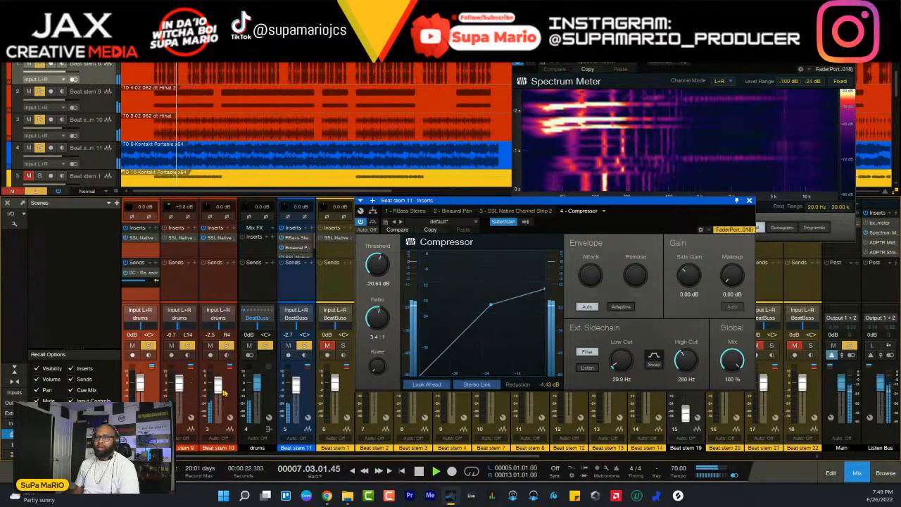
{"action": "left_click", "coordinate": [191, 386]}
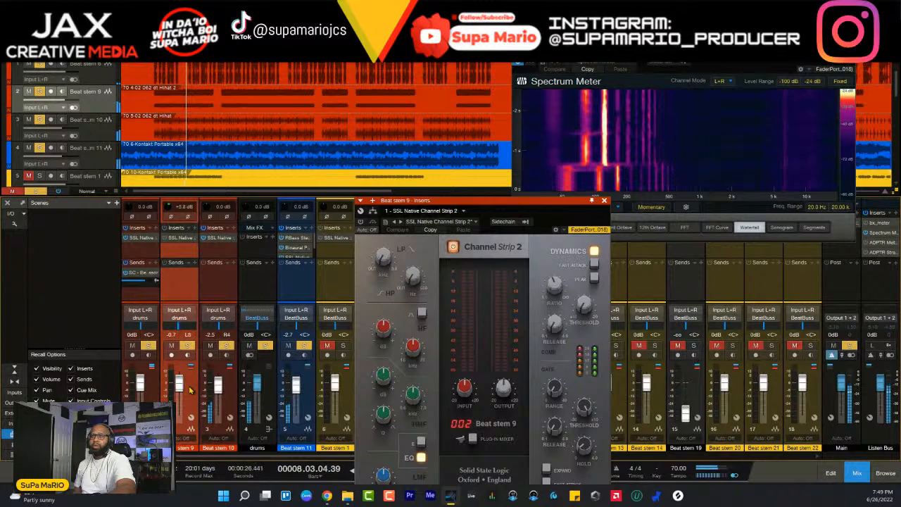
{"action": "left_click", "coordinate": [229, 405]}
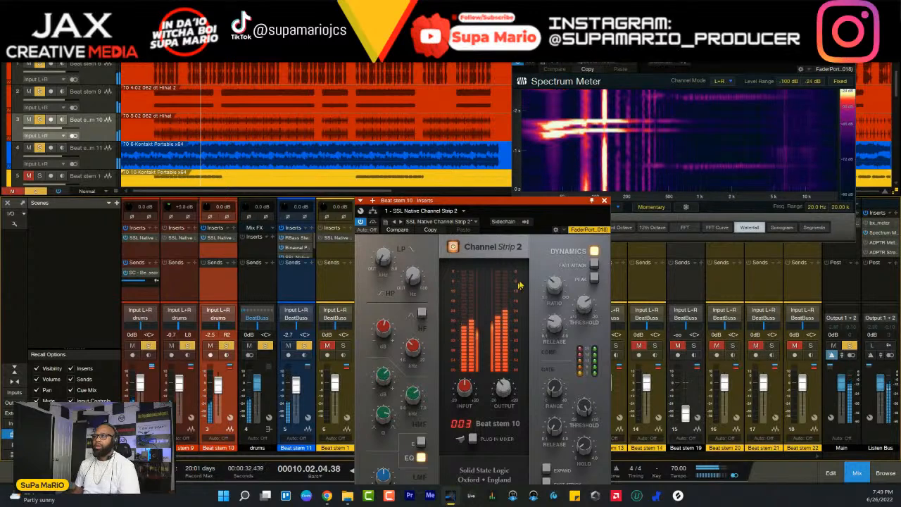
{"action": "left_click", "coordinate": [604, 200]}
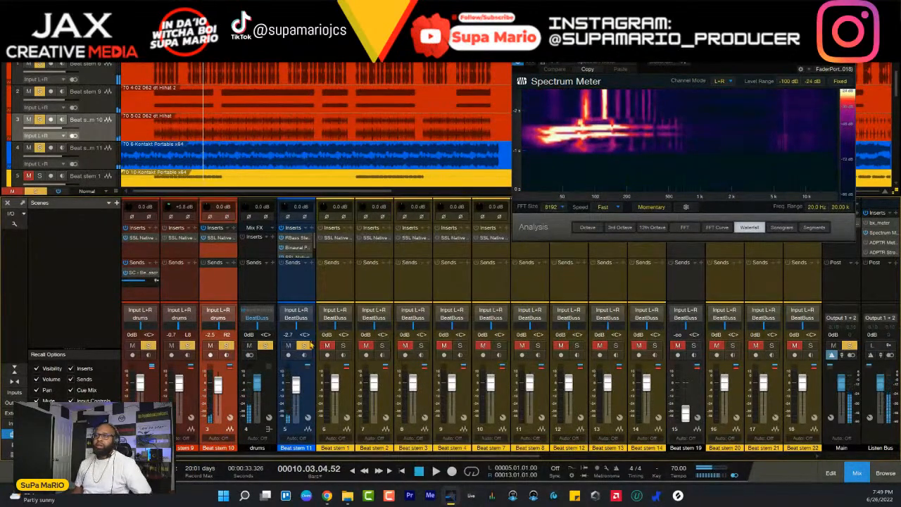
- Clear all channel solos and replay the full beat from bar 5
{"action": "left_click", "coordinate": [305, 345]}
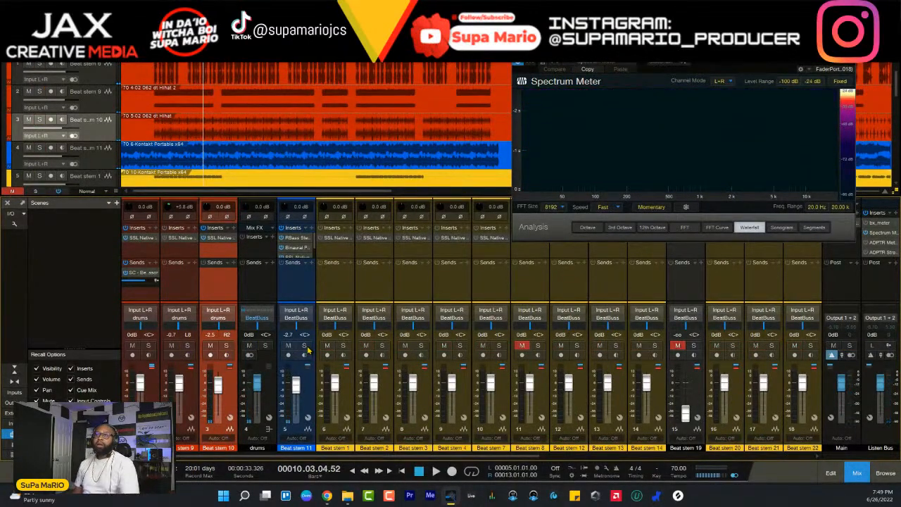
{"action": "key", "text": "space"}
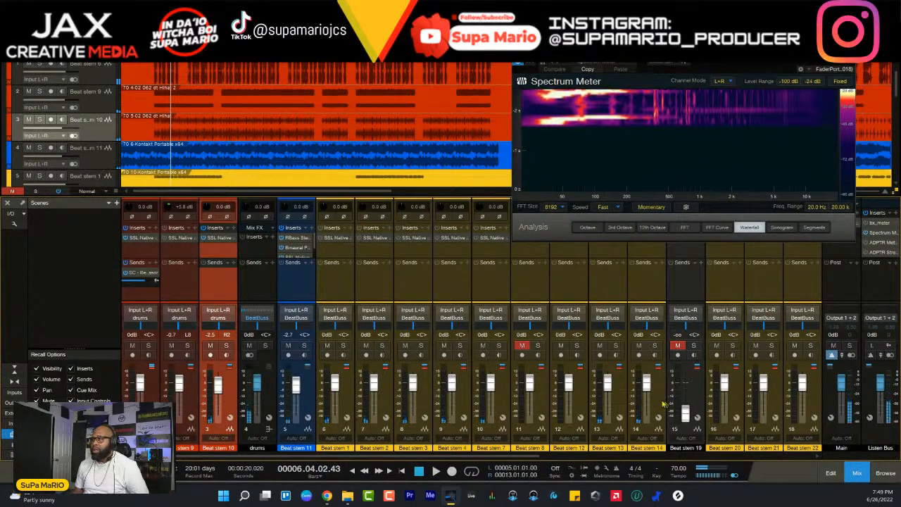
- Remove the empty tracks Beat stem 20 through Beat stem 24 from the song
{"action": "scroll", "coordinate": [581, 385], "scroll_direction": "right", "scroll_amount": 2}
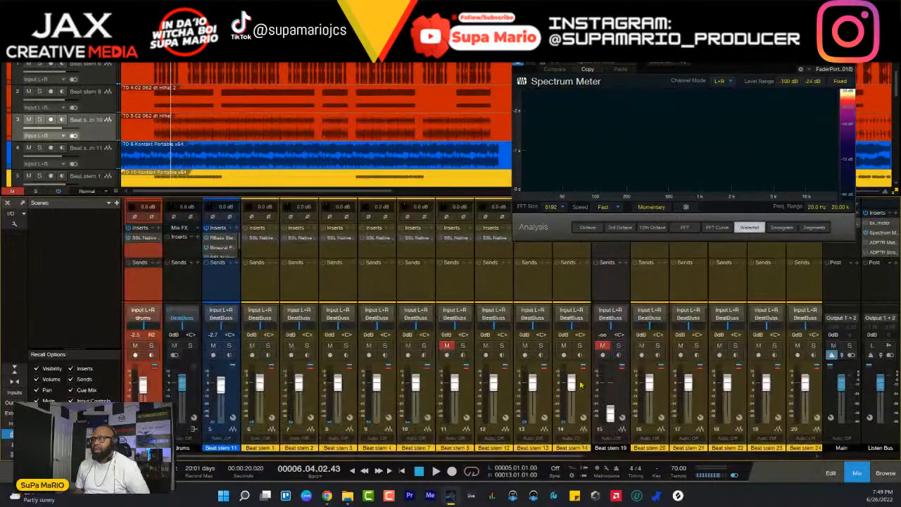
{"action": "left_click", "coordinate": [627, 392]}
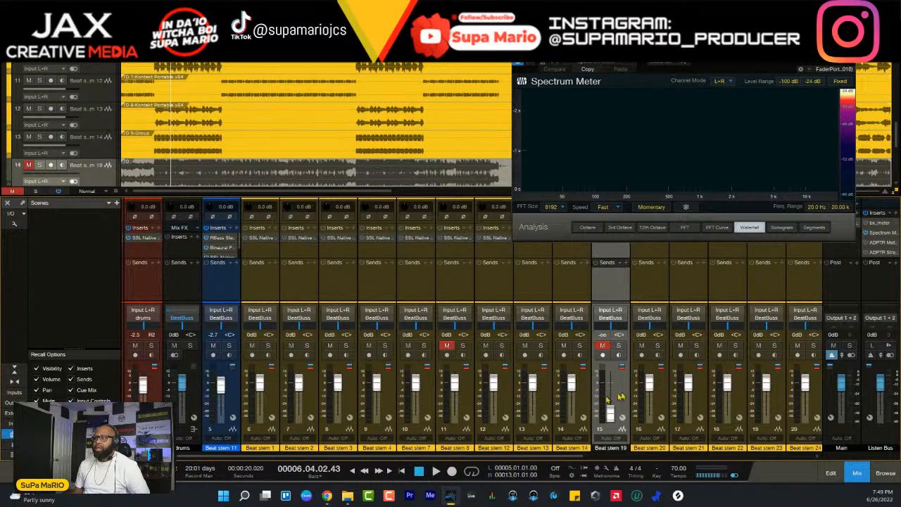
{"action": "left_click", "coordinate": [666, 400]}
{"action": "scroll", "coordinate": [105, 85], "scroll_direction": "down", "scroll_amount": 3}
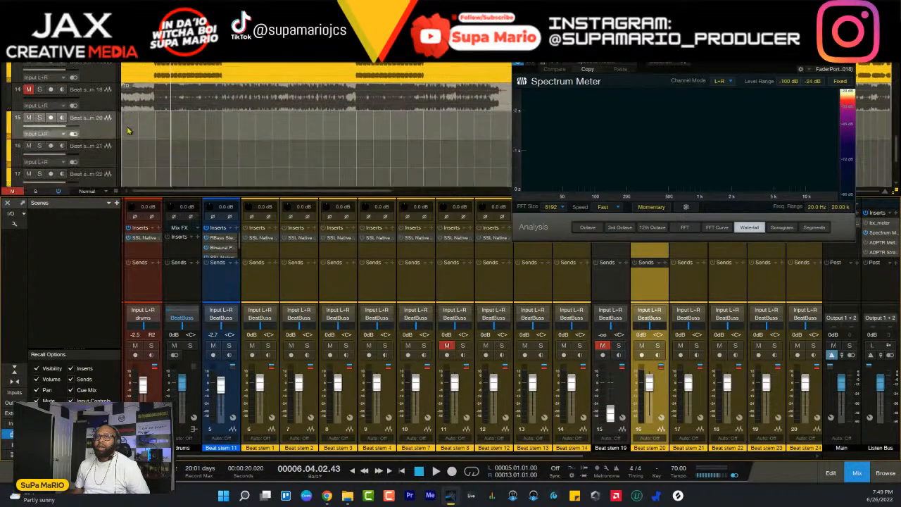
{"action": "scroll", "coordinate": [104, 86], "scroll_direction": "up", "scroll_amount": 4}
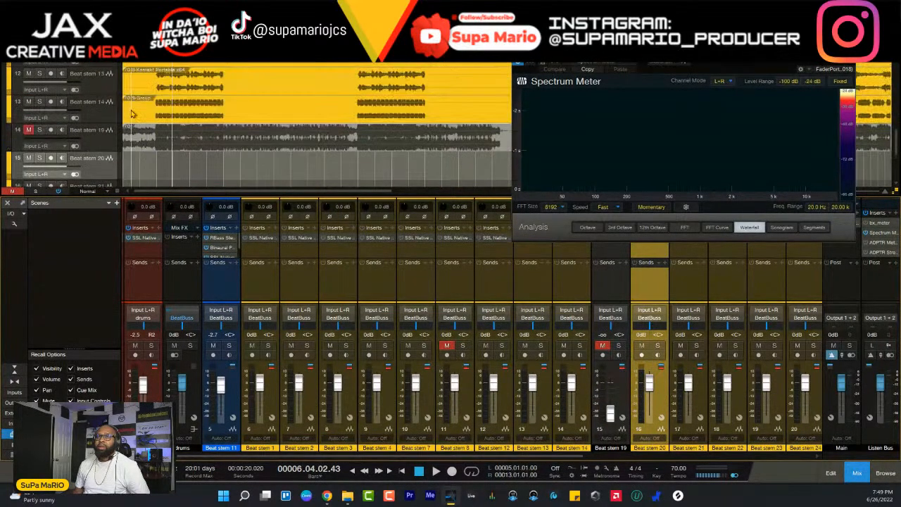
{"action": "scroll", "coordinate": [104, 172], "scroll_direction": "down", "scroll_amount": 5}
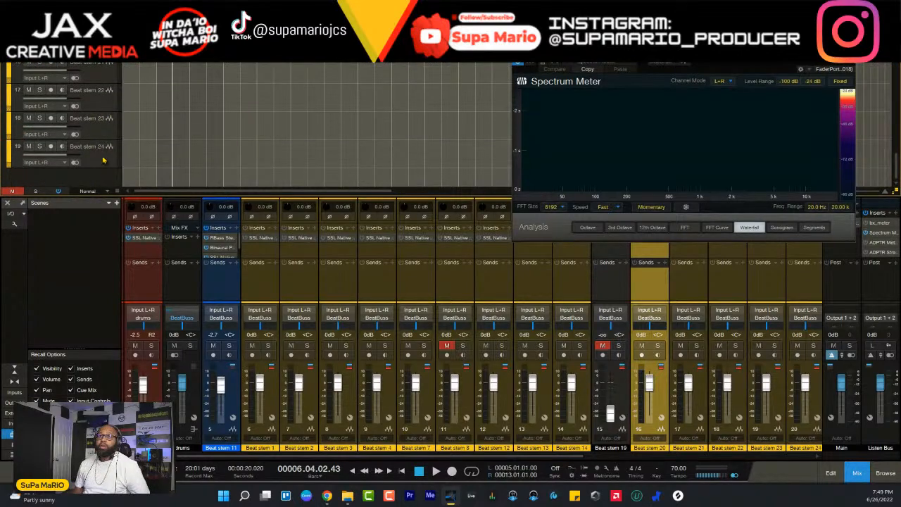
{"action": "right_click", "coordinate": [103, 161]}
{"action": "left_click", "coordinate": [142, 209]}
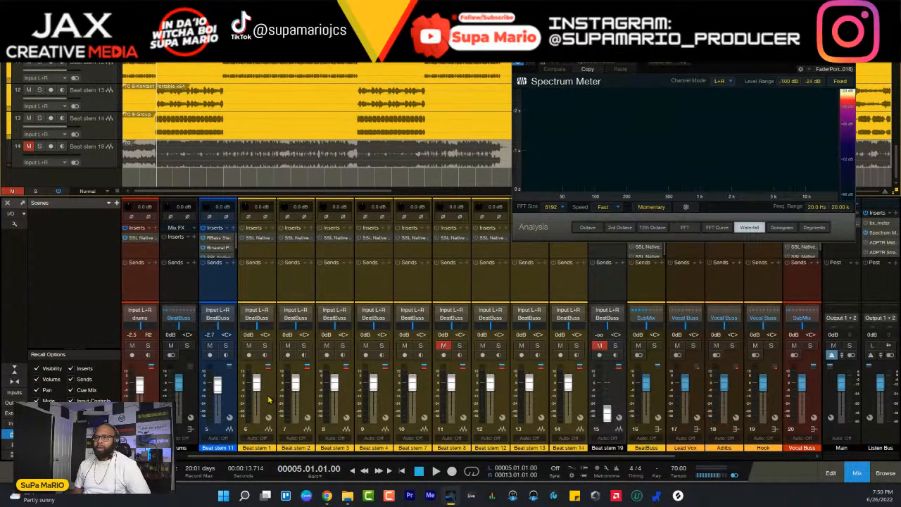
- Audition Beat stem 1 in solo from bar 5, and clear the solo to hear the full beat from bar 13
{"action": "left_click", "coordinate": [267, 348]}
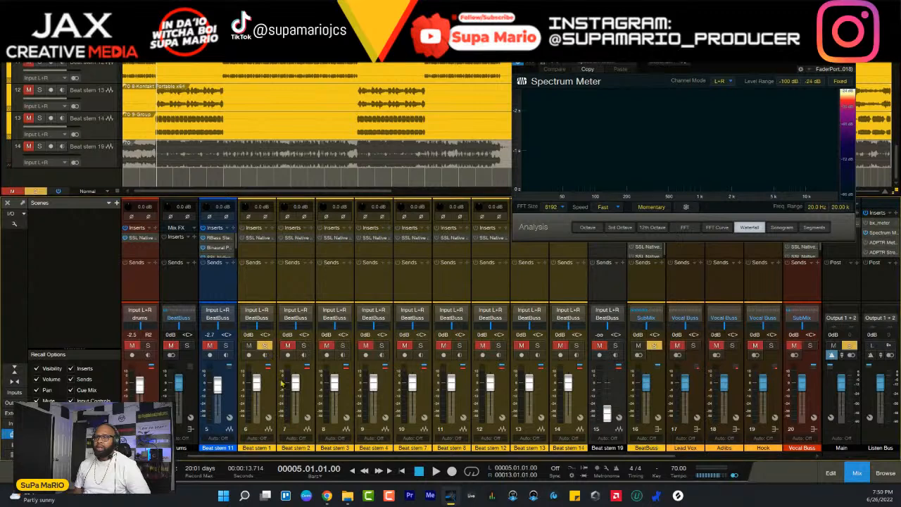
{"action": "key", "text": "space"}
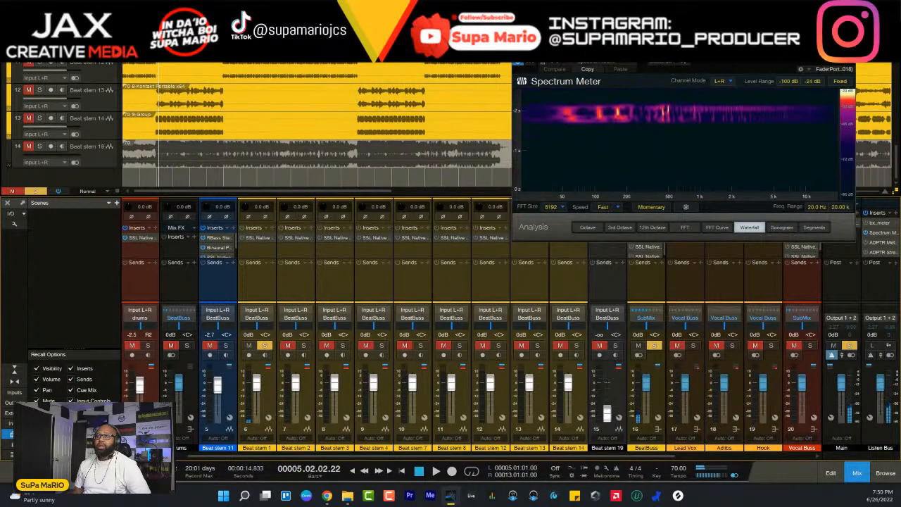
{"action": "key", "text": "KP_2"}
{"action": "scroll", "coordinate": [243, 92], "scroll_direction": "up", "scroll_amount": 4}
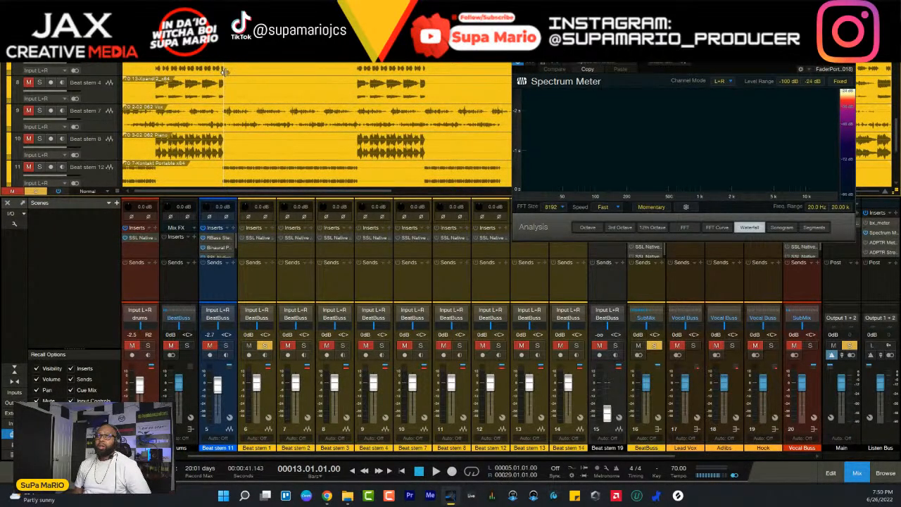
{"action": "left_click", "coordinate": [111, 124]}
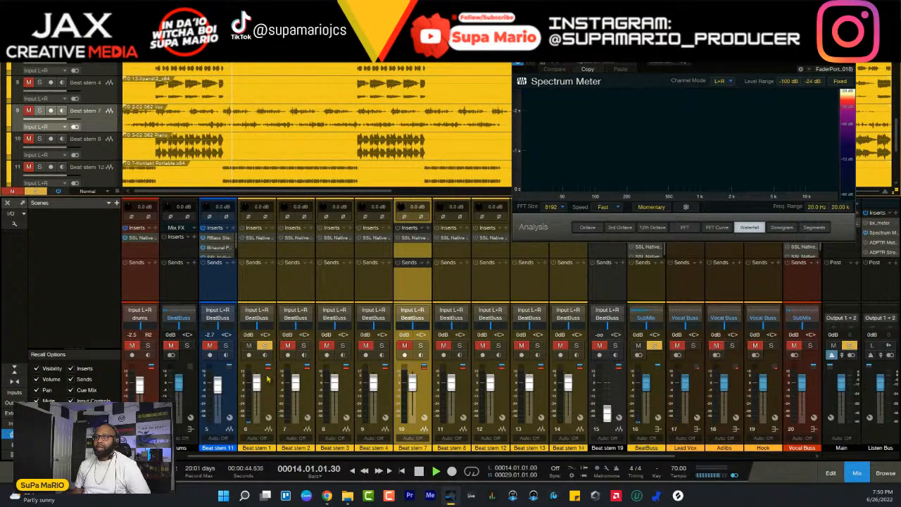
{"action": "left_click", "coordinate": [265, 346]}
{"action": "key", "text": "space"}
- Pull the volume faders of Beat stems 1, 2, 3 and 4 all the way down
{"action": "left_click", "coordinate": [257, 384]}
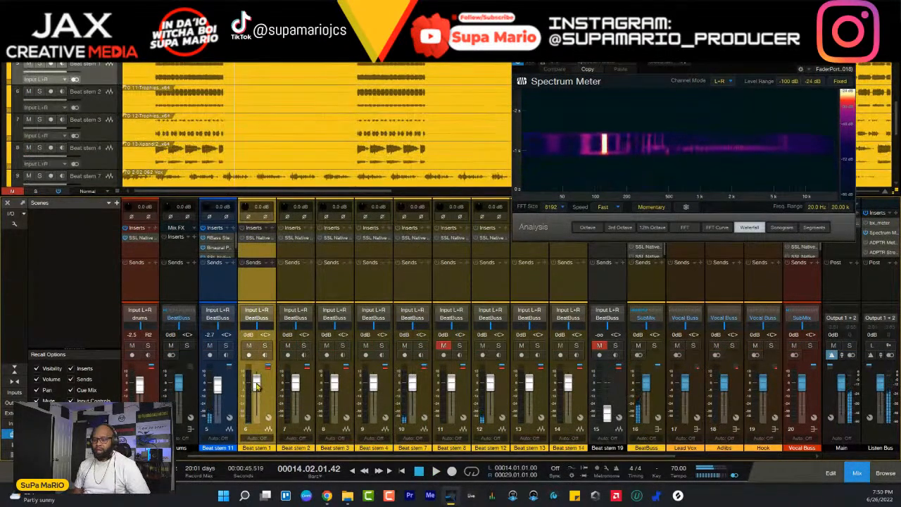
{"action": "left_click_drag", "start_coordinate": [257, 386], "coordinate": [257, 418]}
{"action": "left_click_drag", "start_coordinate": [296, 384], "coordinate": [296, 418]}
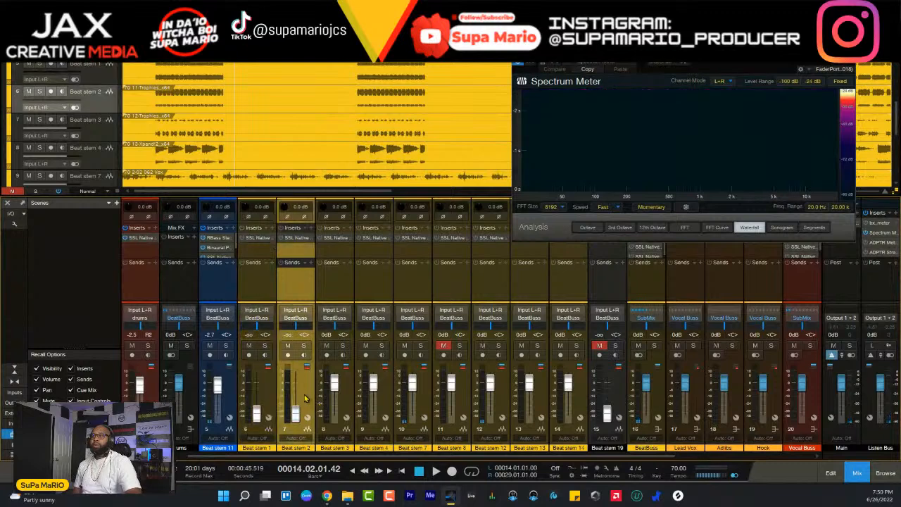
{"action": "left_click_drag", "start_coordinate": [334, 385], "coordinate": [335, 418]}
{"action": "left_click", "coordinate": [384, 400]}
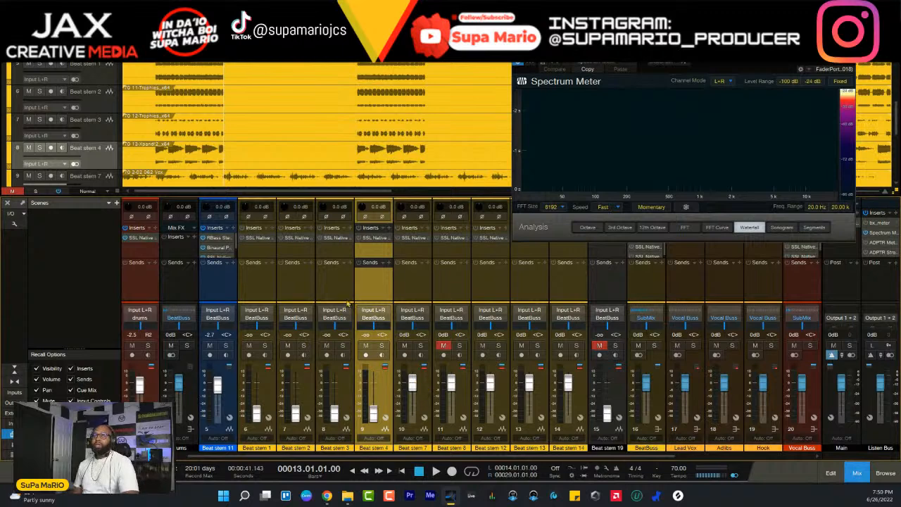
- Replay the beat from bar 13 and pull Beat stem 8's volume fader all the way down
{"action": "key", "text": "space"}
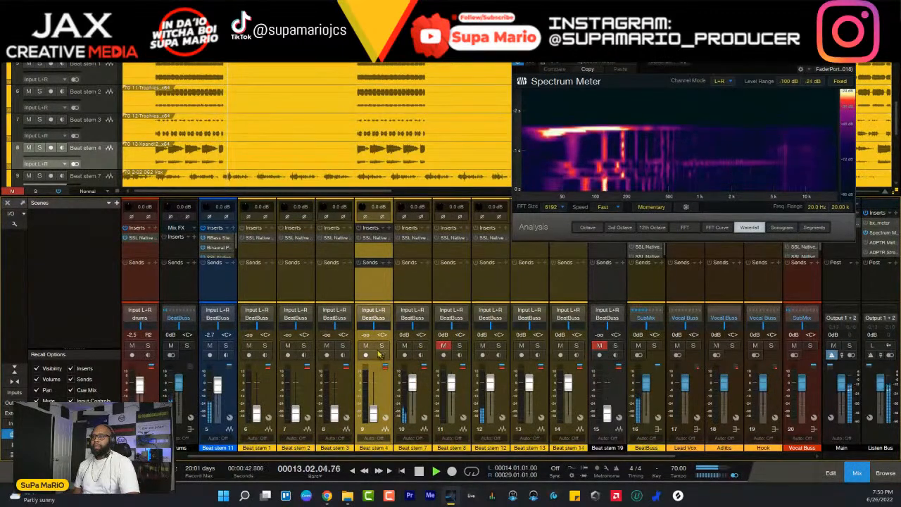
{"action": "left_click", "coordinate": [425, 395]}
{"action": "left_click", "coordinate": [463, 398]}
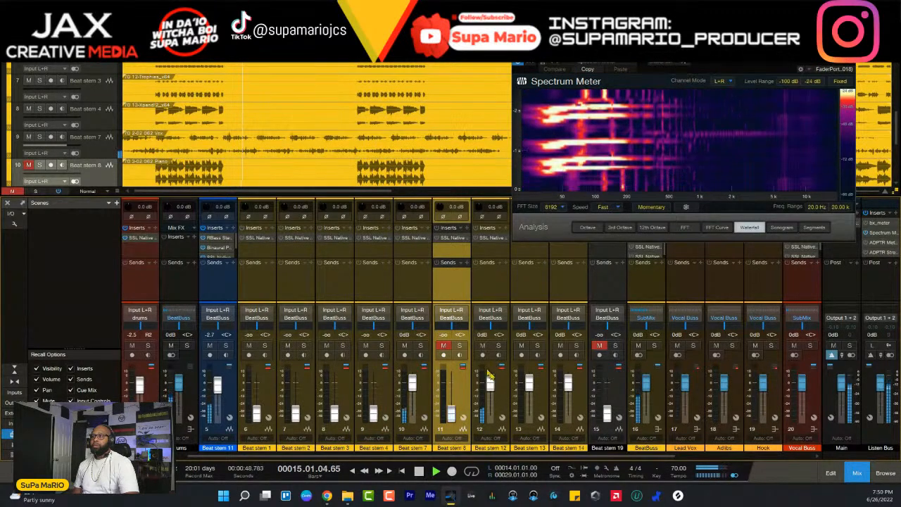
- Reorder the tracks so Beat stem 13 sits above Beat stem 8 and Beat stems 14 and 7 follow below it
{"action": "left_click", "coordinate": [532, 387]}
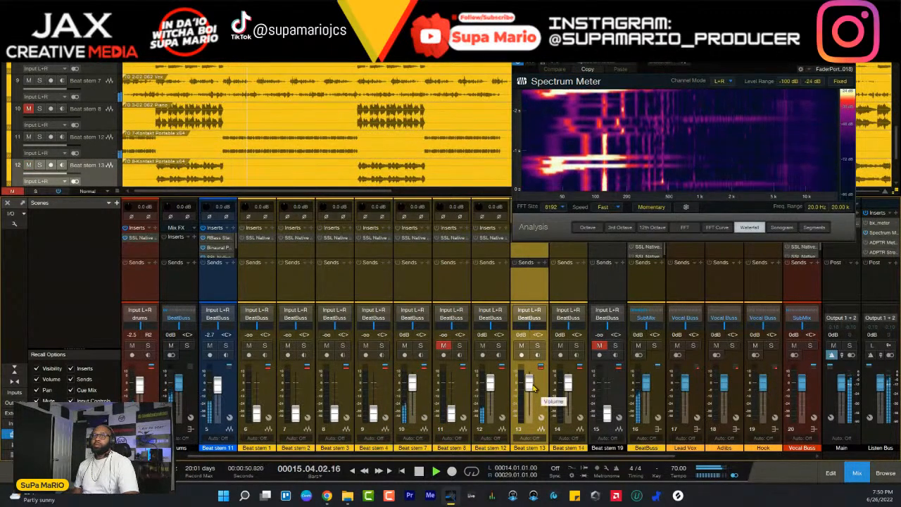
{"action": "left_click_drag", "start_coordinate": [91, 175], "coordinate": [97, 127]}
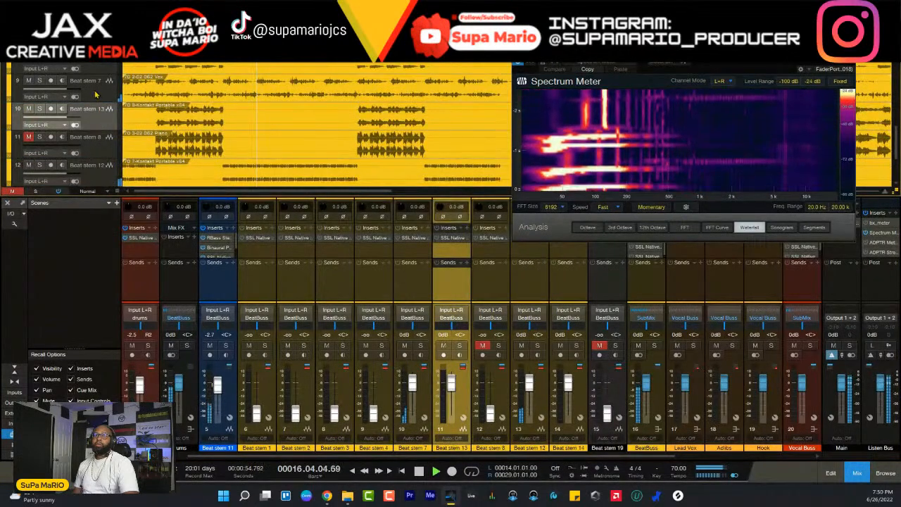
{"action": "left_click_drag", "start_coordinate": [96, 92], "coordinate": [108, 165]}
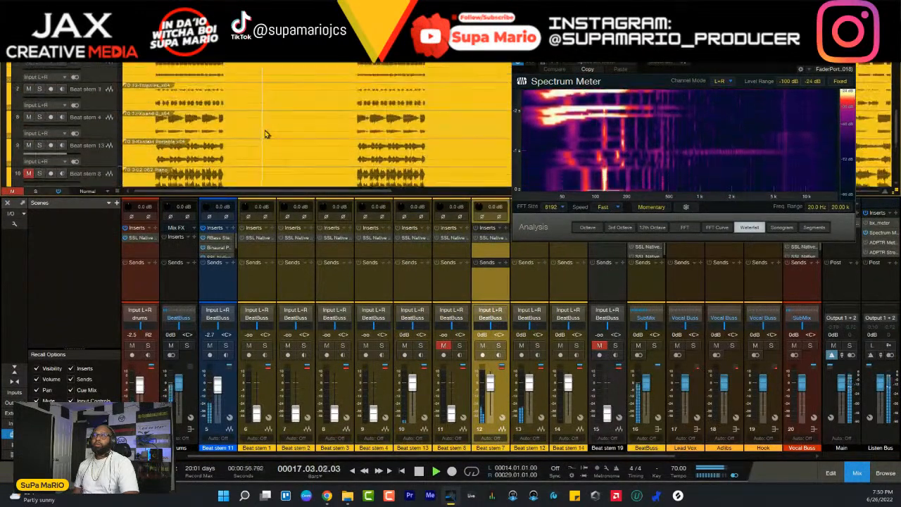
{"action": "scroll", "coordinate": [264, 136], "scroll_direction": "down", "scroll_amount": 1}
{"action": "scroll", "coordinate": [267, 134], "scroll_direction": "down", "scroll_amount": 1}
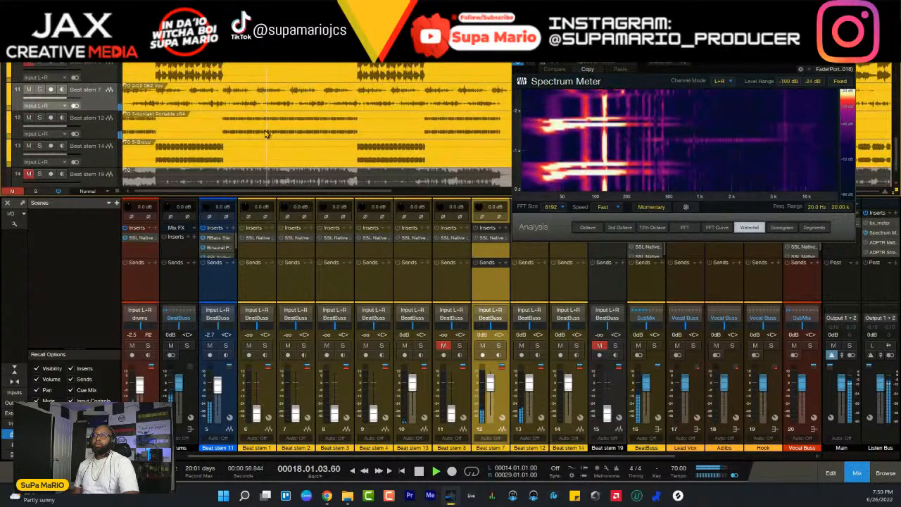
{"action": "left_click_drag", "start_coordinate": [103, 152], "coordinate": [112, 84]}
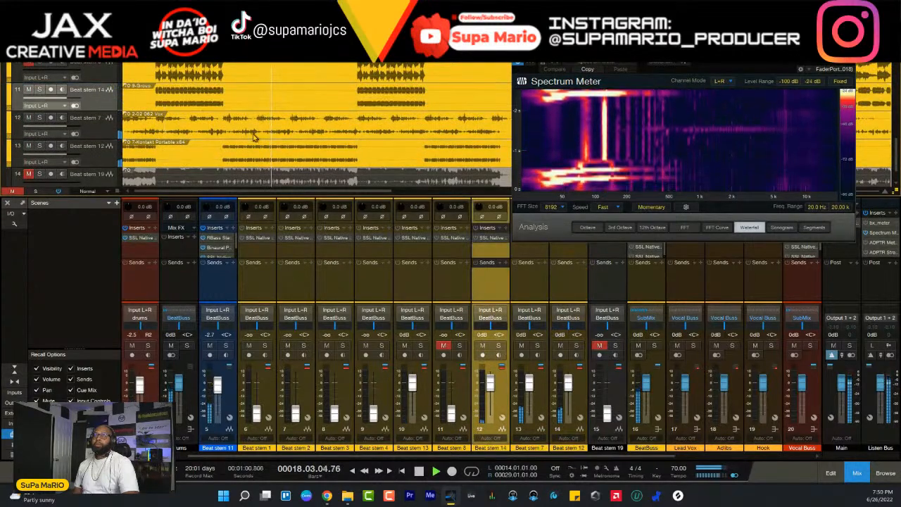
- Pull Beat stem 14's fader all the way down and move Beat stems 7 and 12 together directly below Beat stem 11
{"action": "scroll", "coordinate": [268, 134], "scroll_direction": "down", "scroll_amount": 1}
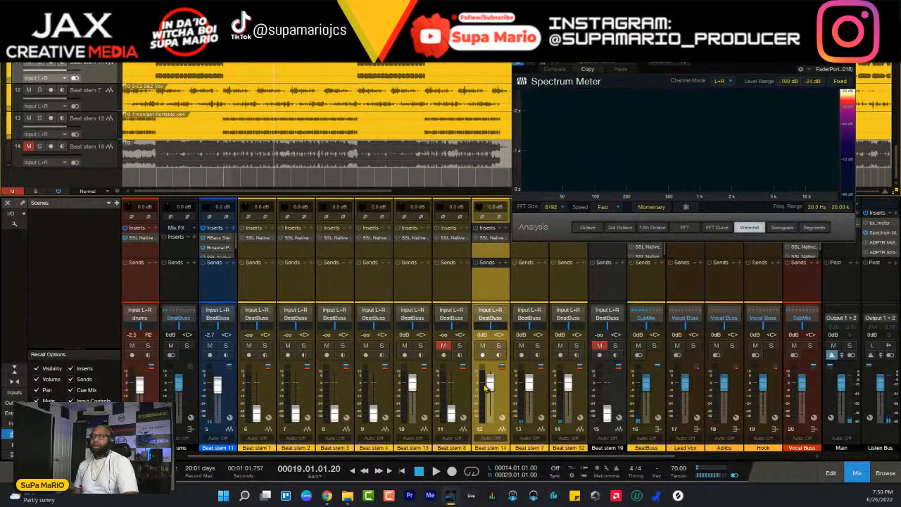
{"action": "left_click", "coordinate": [542, 401]}
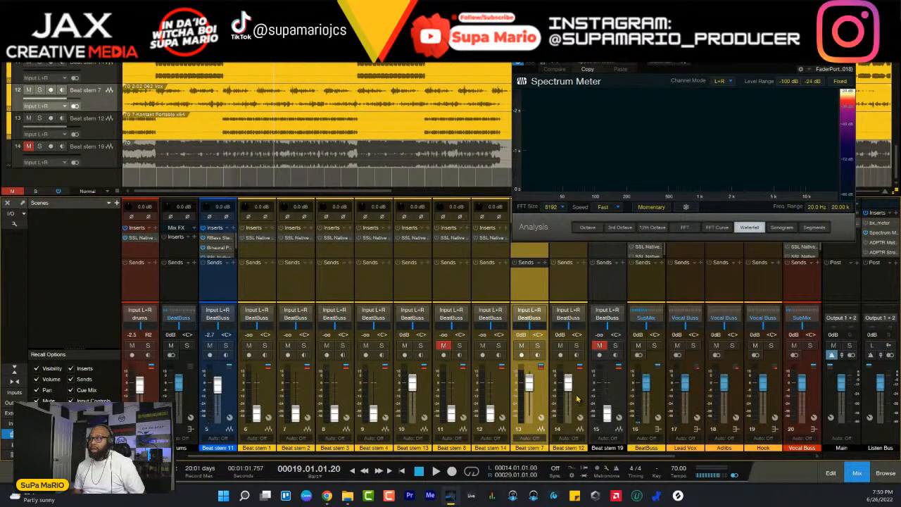
{"action": "left_click", "coordinate": [576, 398], "text": "shift"}
{"action": "left_click_drag", "start_coordinate": [541, 402], "coordinate": [248, 394]}
{"action": "scroll", "coordinate": [290, 181], "scroll_direction": "up", "scroll_amount": 2}
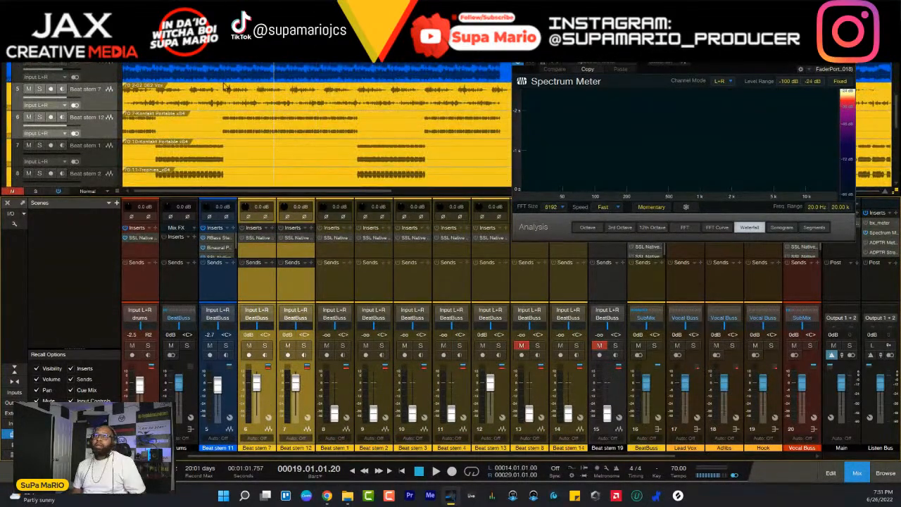
- Replay from bar 13, mute Beat stem 12, and audition Beat stem 7 in solo before returning it to the mix
{"action": "key", "text": "space"}
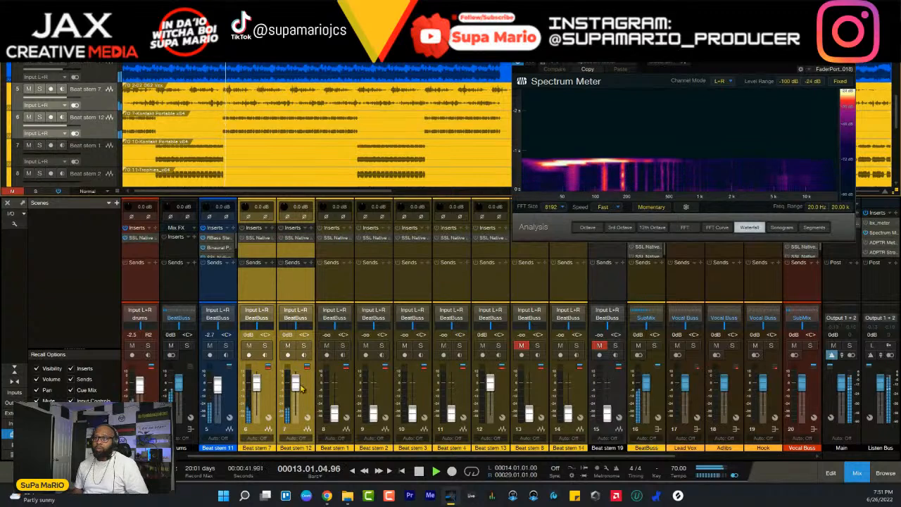
{"action": "left_click", "coordinate": [287, 347], "text": "ctrl"}
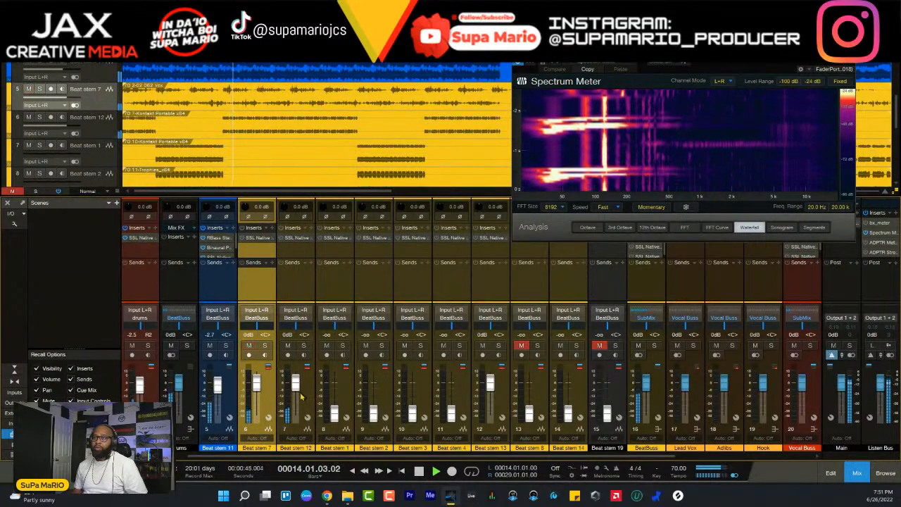
{"action": "left_click", "coordinate": [287, 346]}
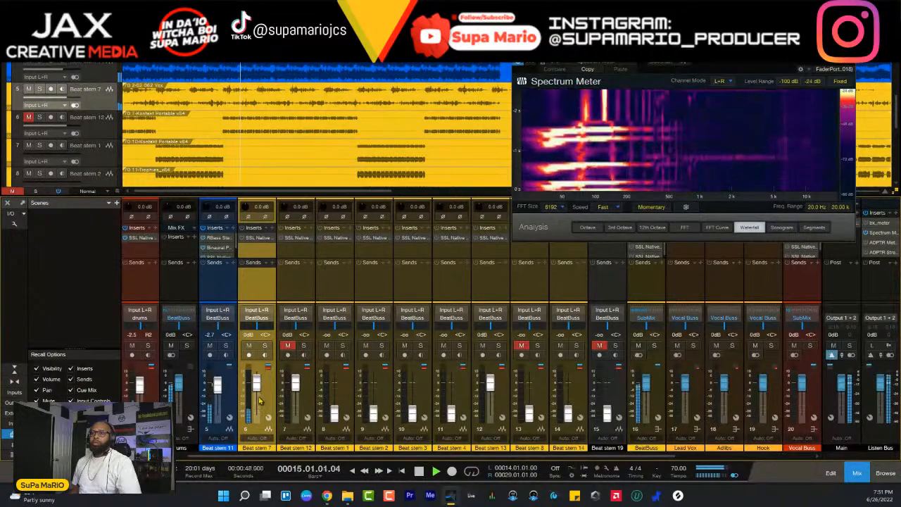
{"action": "left_click", "coordinate": [264, 346]}
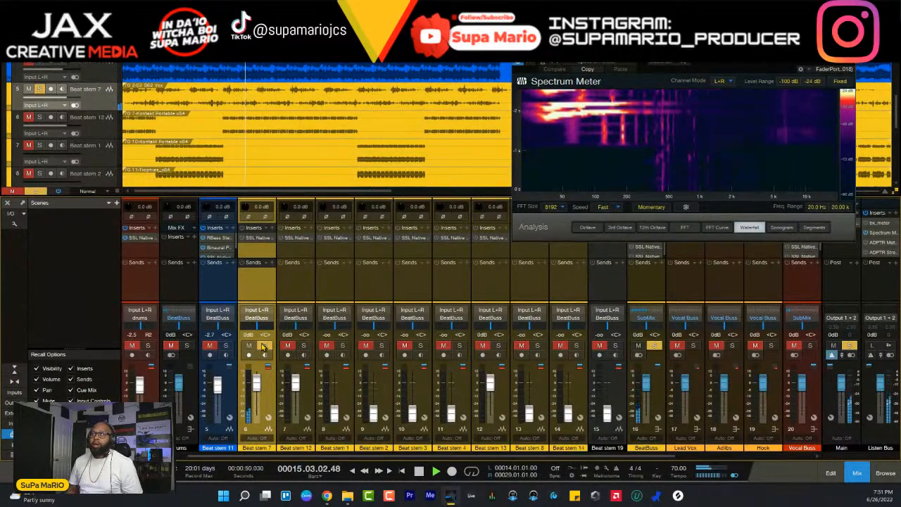
{"action": "left_click", "coordinate": [264, 346]}
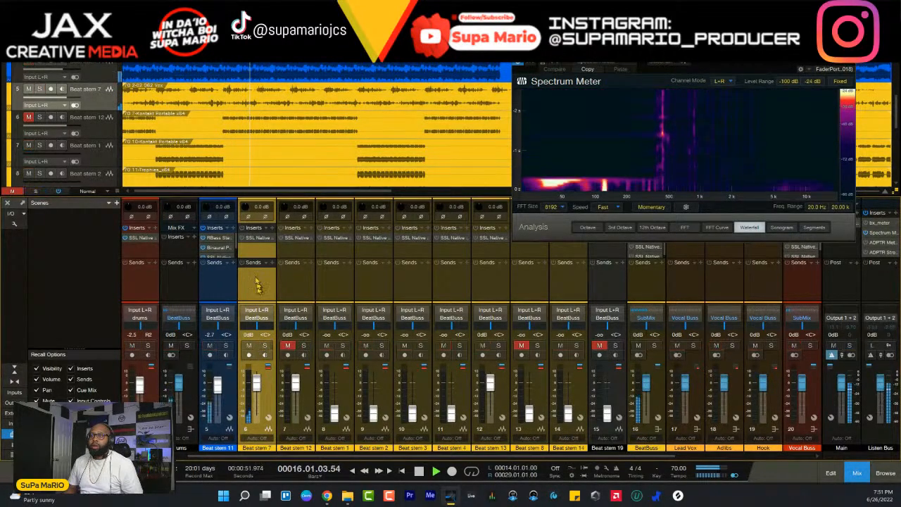
- Open the SSL Channel Strip 2 on Beat stem 7, audition the stem in solo, and resume playback with the full mix
{"action": "left_click", "coordinate": [248, 238]}
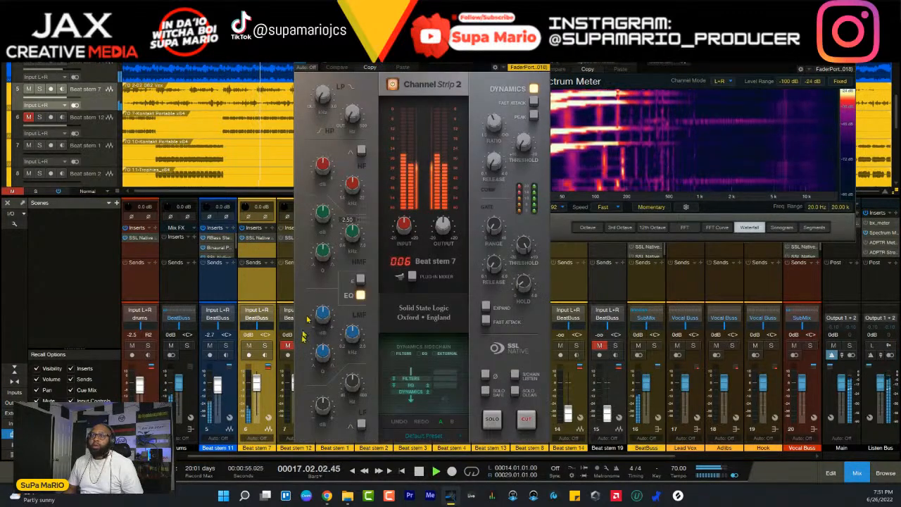
{"action": "left_click", "coordinate": [264, 346]}
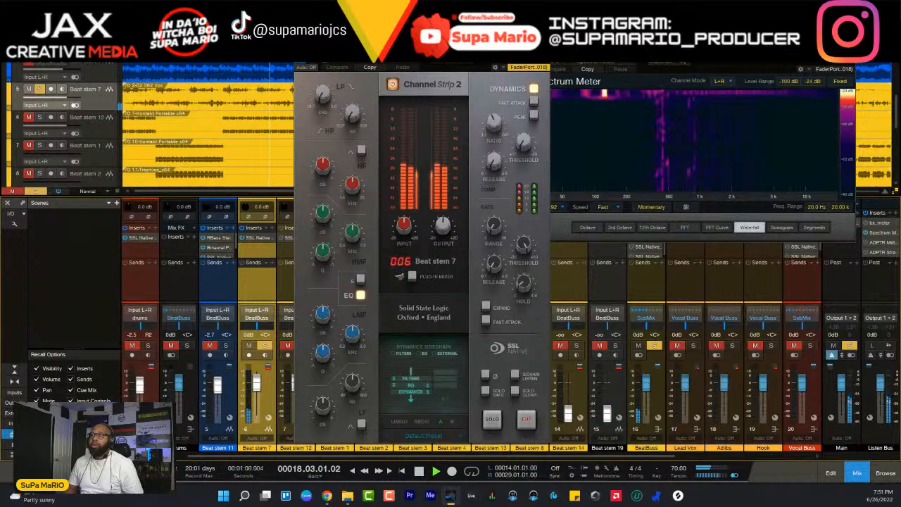
{"action": "left_click_drag", "start_coordinate": [422, 48], "coordinate": [397, 37]}
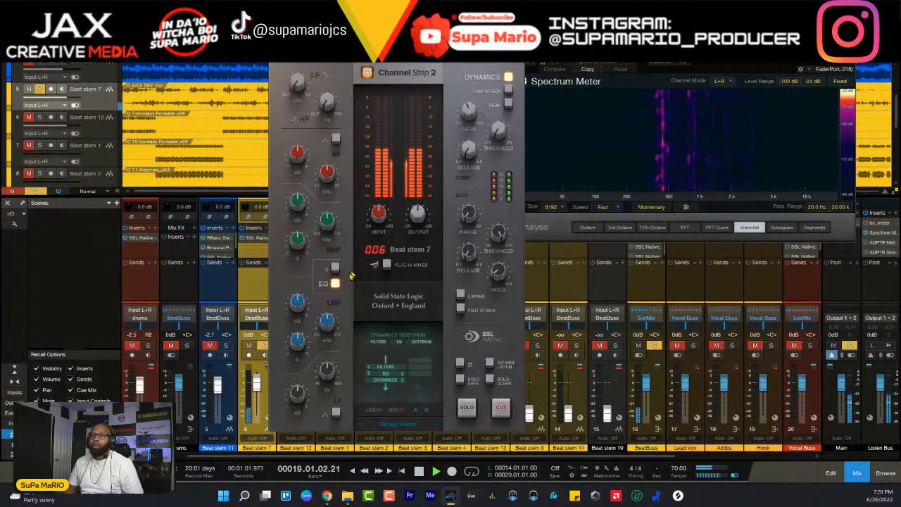
{"action": "left_click_drag", "start_coordinate": [394, 38], "coordinate": [428, 53]}
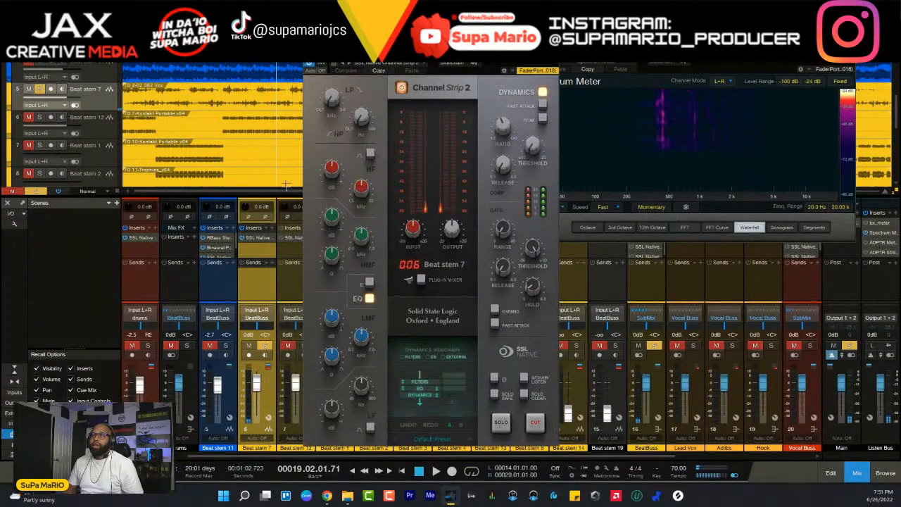
{"action": "left_click", "coordinate": [265, 345]}
{"action": "key", "text": "space"}
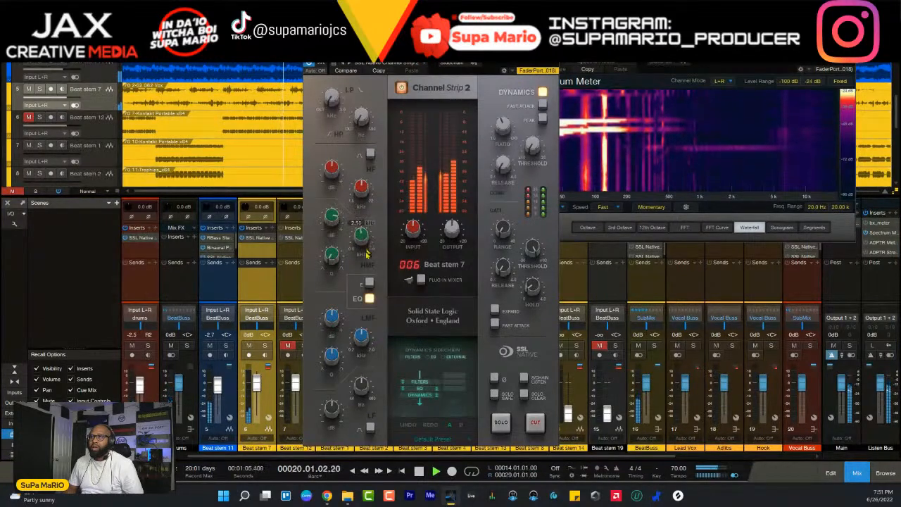
- Sweep Beat stem 7's HMF band frequency, set its Q to about 1.14, and boost the band by 4.8 dB
{"action": "left_click_drag", "start_coordinate": [366, 253], "coordinate": [364, 224]}
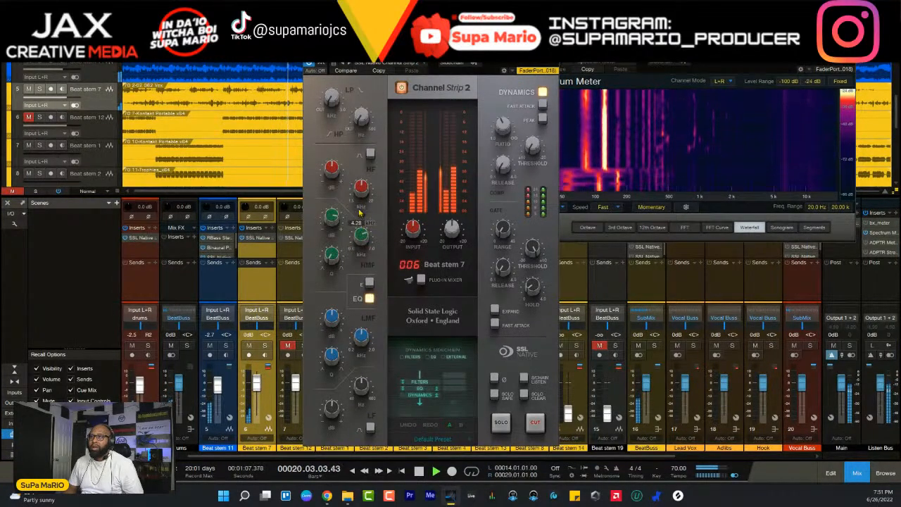
{"action": "left_click_drag", "start_coordinate": [371, 290], "coordinate": [359, 206]}
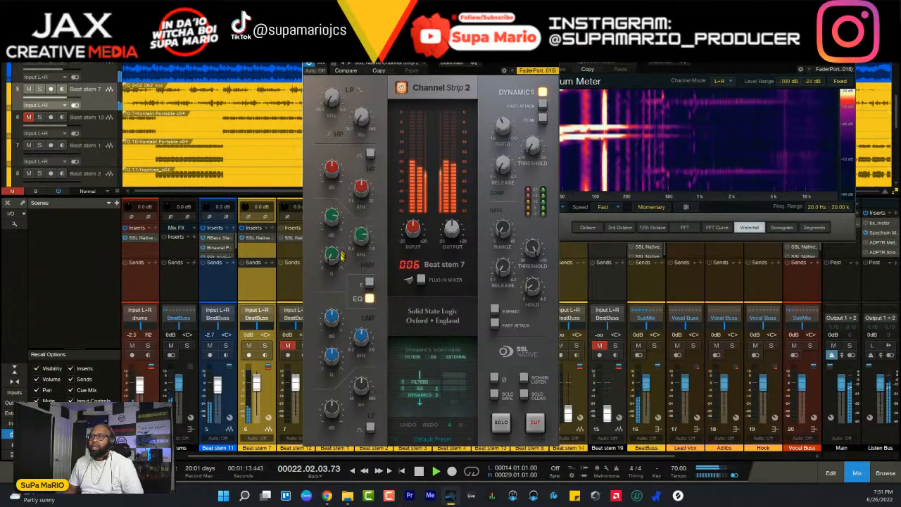
{"action": "left_click_drag", "start_coordinate": [364, 256], "coordinate": [377, 317]}
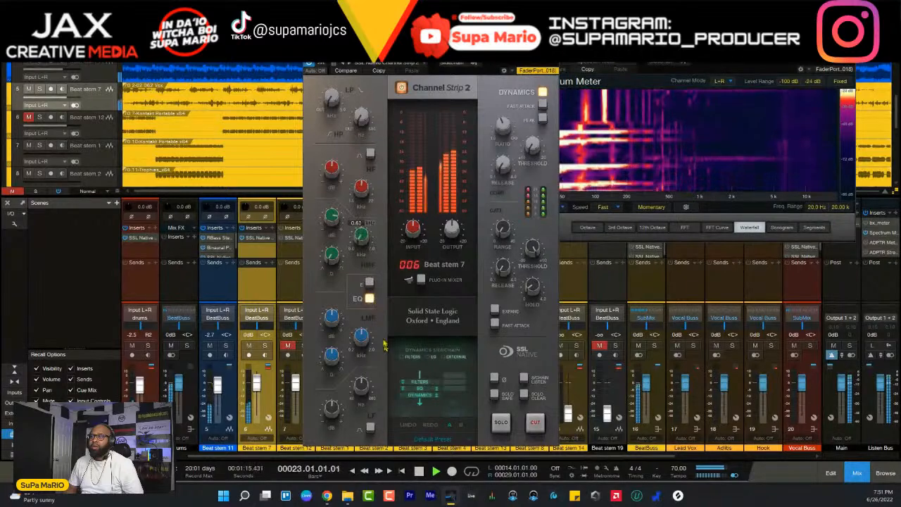
{"action": "left_click_drag", "start_coordinate": [359, 246], "coordinate": [335, 212]}
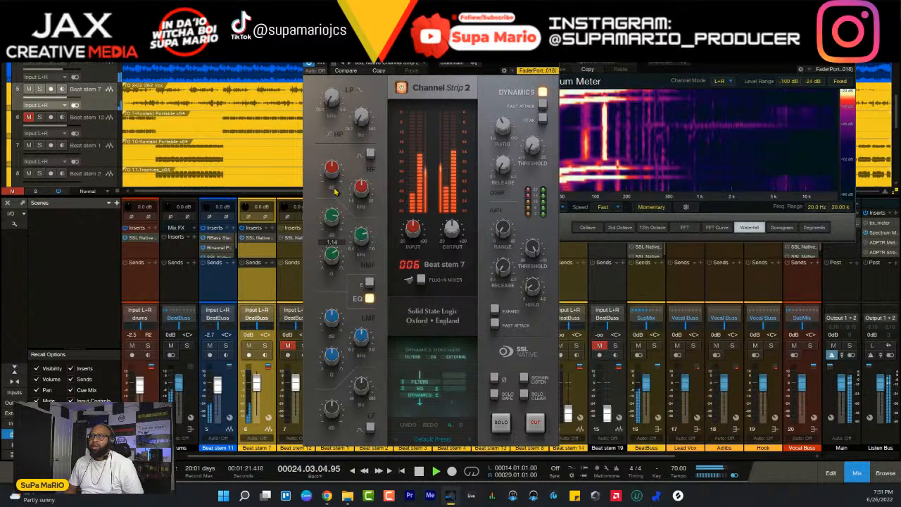
{"action": "left_click_drag", "start_coordinate": [340, 224], "coordinate": [334, 218]}
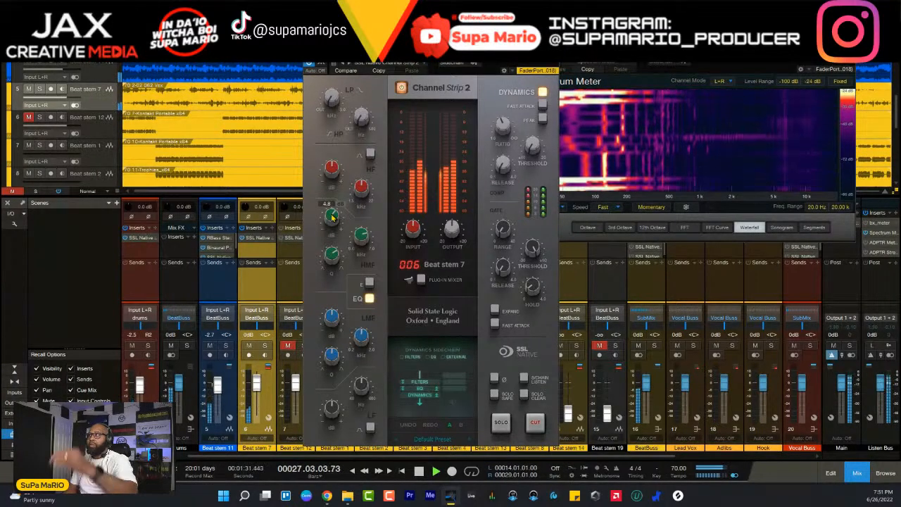
- Solo Beat stem 7 and shape its HF band at 9.26 kHz, trying the bell curve before returning to the shelf and adjusting the gain
{"action": "left_click", "coordinate": [265, 346]}
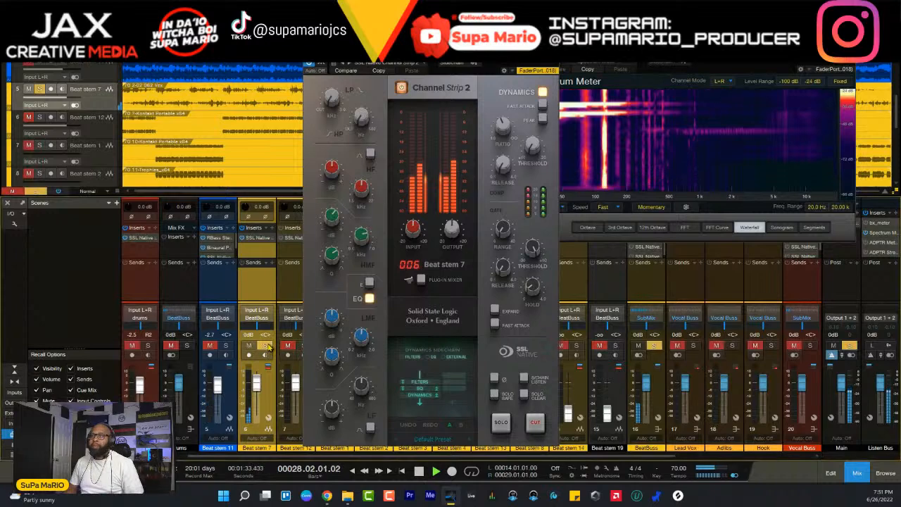
{"action": "left_click_drag", "start_coordinate": [334, 171], "coordinate": [336, 184]}
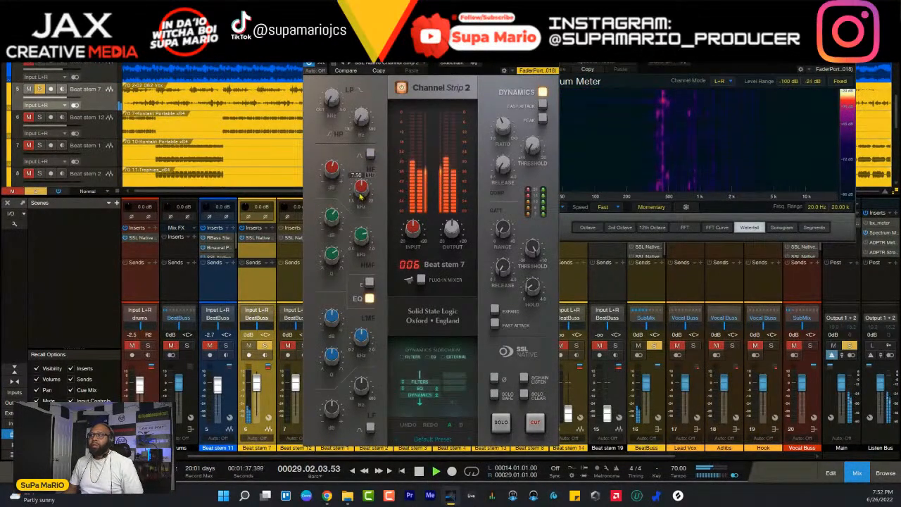
{"action": "left_click", "coordinate": [370, 155]}
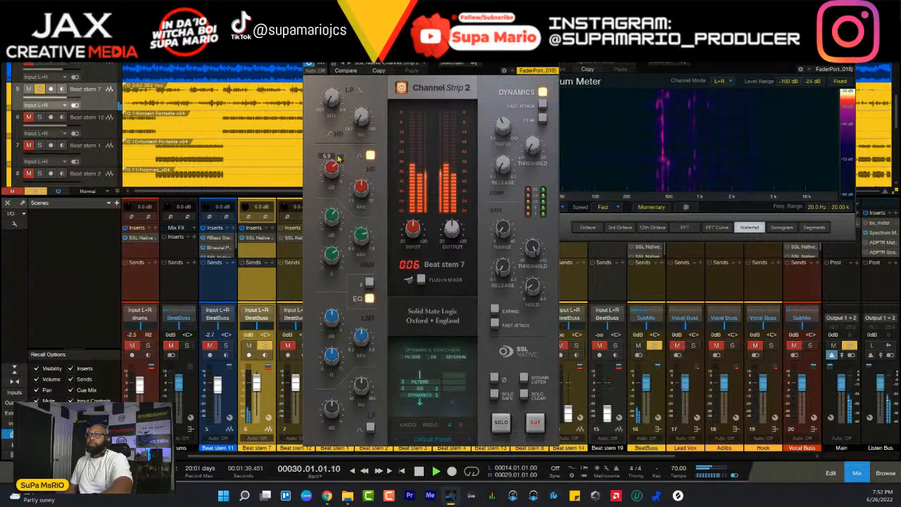
{"action": "left_click_drag", "start_coordinate": [339, 159], "coordinate": [339, 157]}
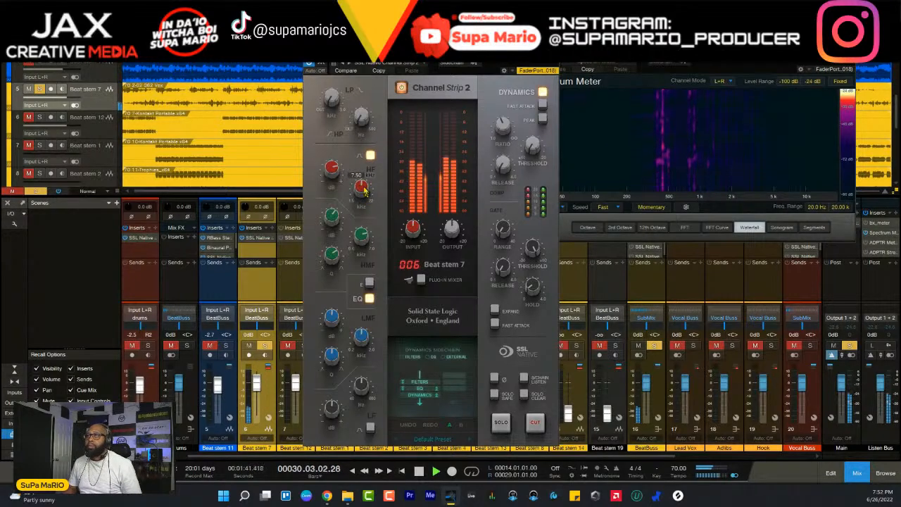
{"action": "left_click_drag", "start_coordinate": [365, 192], "coordinate": [360, 158]}
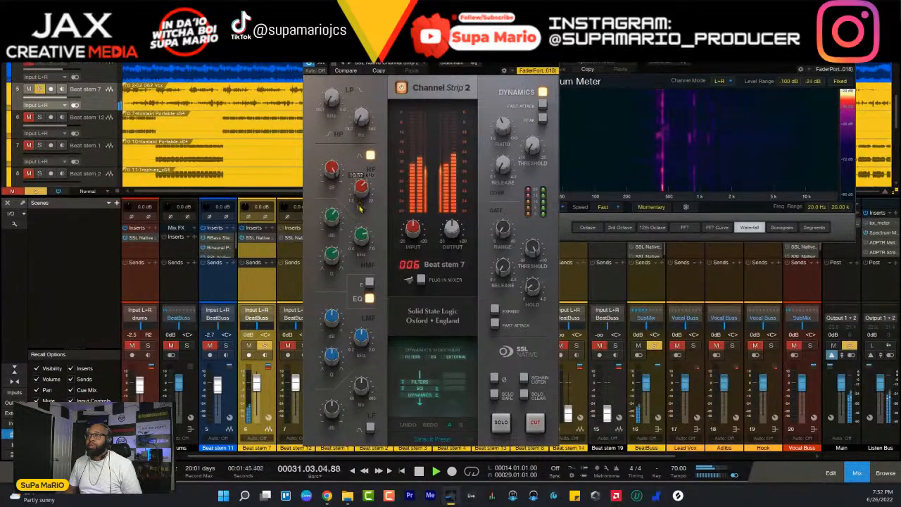
{"action": "left_click", "coordinate": [371, 157]}
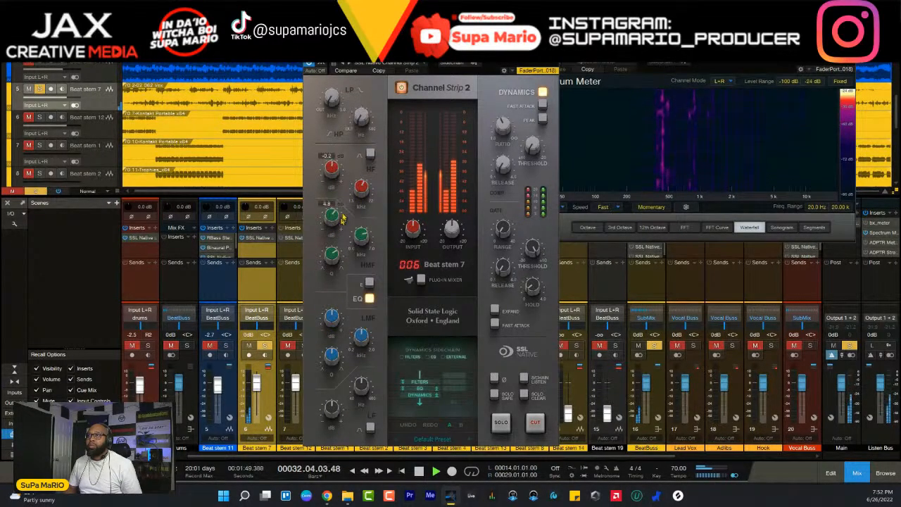
{"action": "left_click_drag", "start_coordinate": [333, 169], "coordinate": [335, 179]}
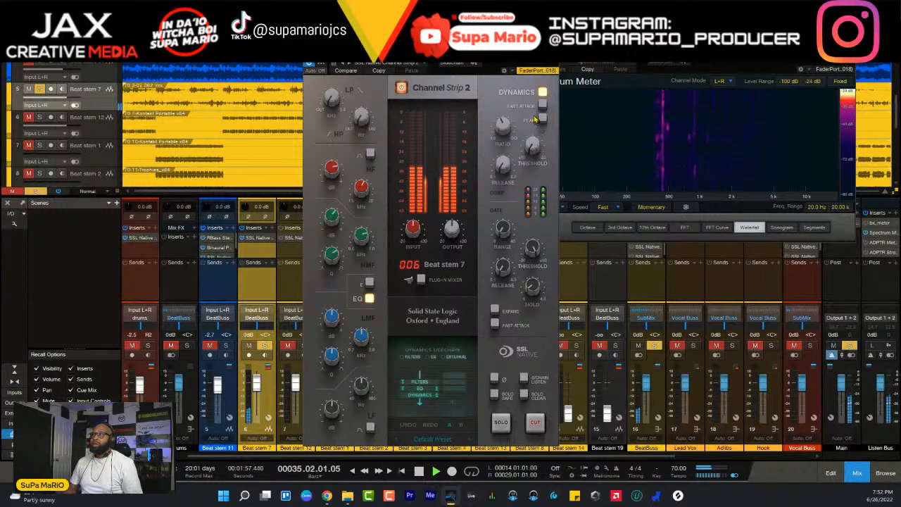
- Adjust Beat stem 7's compressor, setting the threshold to about -2.7 dB, and stop playback and take the stem out of solo
{"action": "left_click_drag", "start_coordinate": [504, 138], "coordinate": [505, 146]}
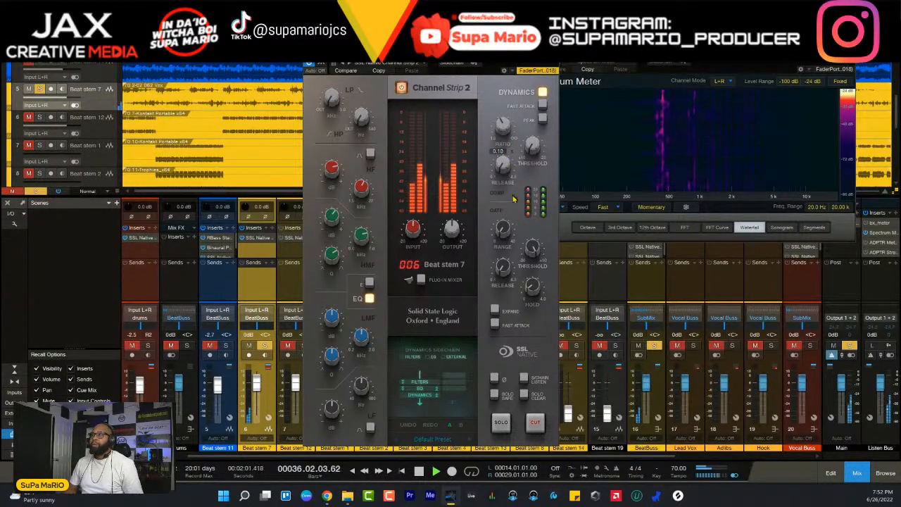
{"action": "left_click_drag", "start_coordinate": [530, 147], "coordinate": [523, 63]}
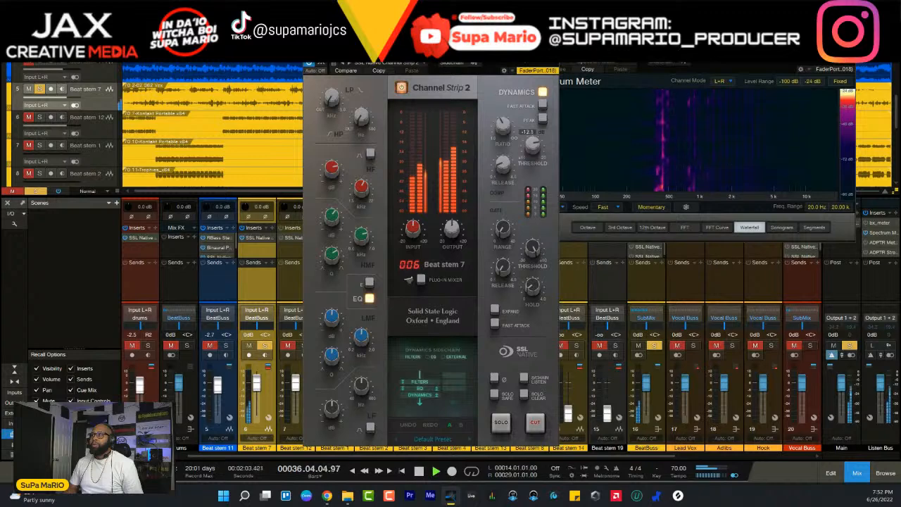
{"action": "left_click_drag", "start_coordinate": [533, 146], "coordinate": [508, 162]}
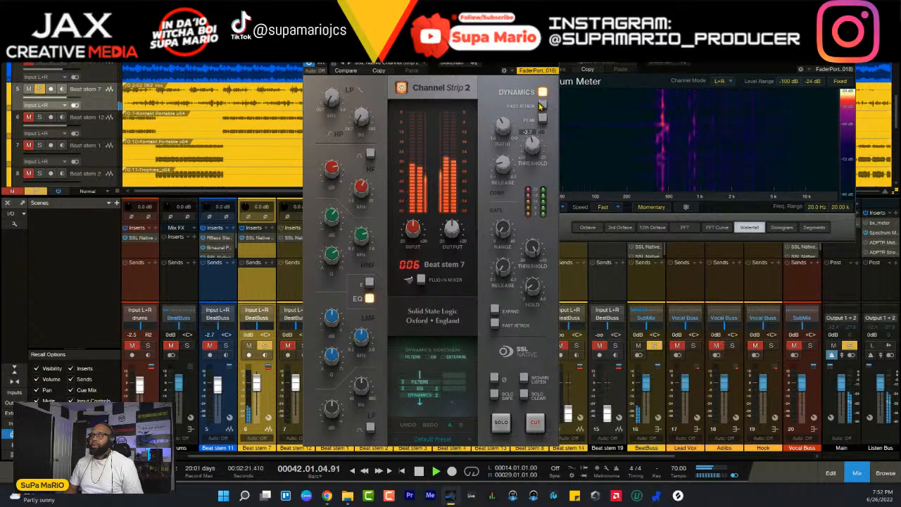
{"action": "key", "text": "space"}
{"action": "left_click", "coordinate": [265, 346]}
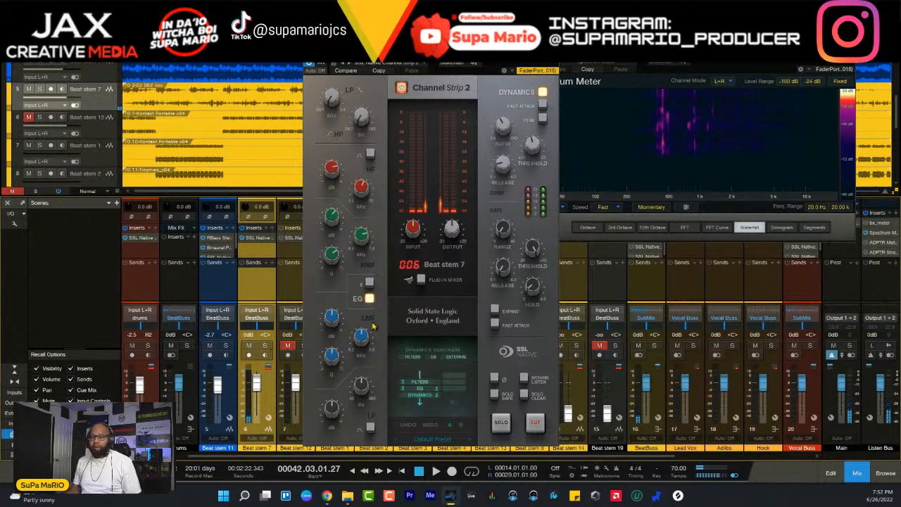
- Replay the mix, balance Beat stem 7's fader to -1.1 dB, and close its channel strip
{"action": "key", "text": "space"}
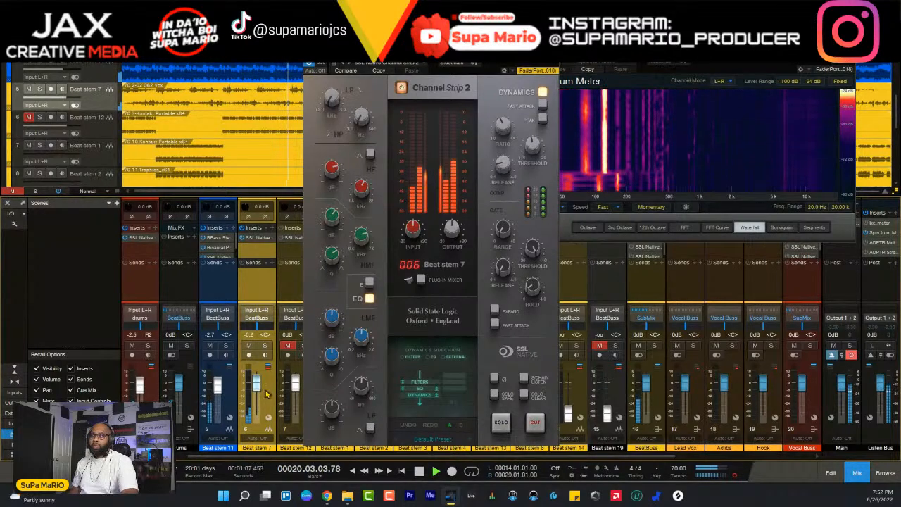
{"action": "scroll", "coordinate": [266, 394], "scroll_direction": "down", "scroll_amount": 3}
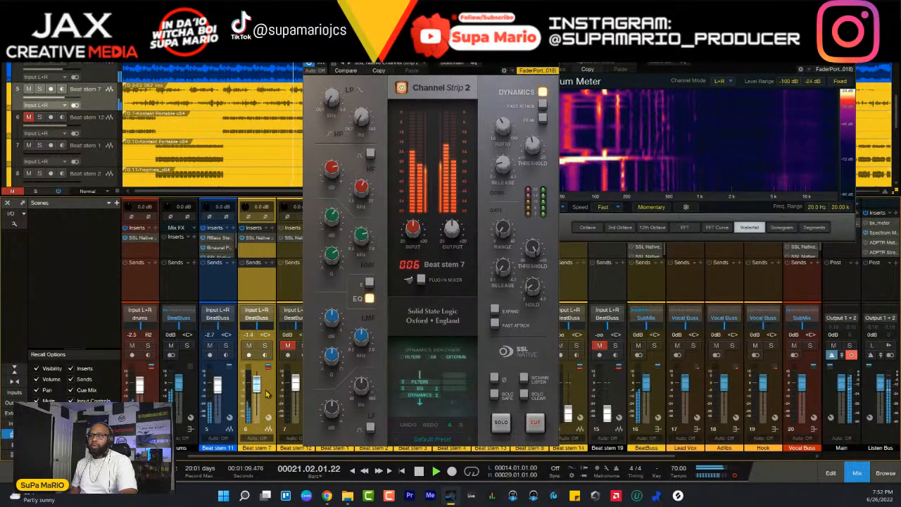
{"action": "scroll", "coordinate": [266, 394], "scroll_direction": "up", "scroll_amount": 1}
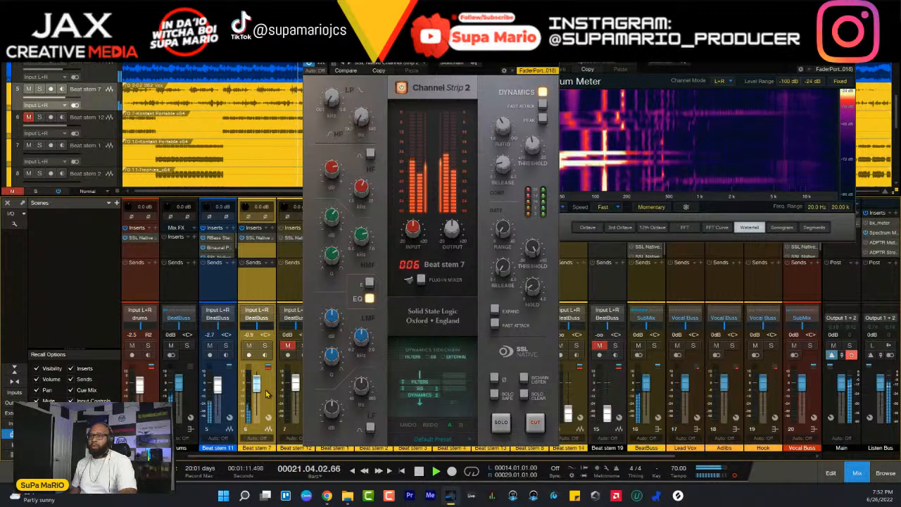
{"action": "scroll", "coordinate": [266, 394], "scroll_direction": "down", "scroll_amount": 2}
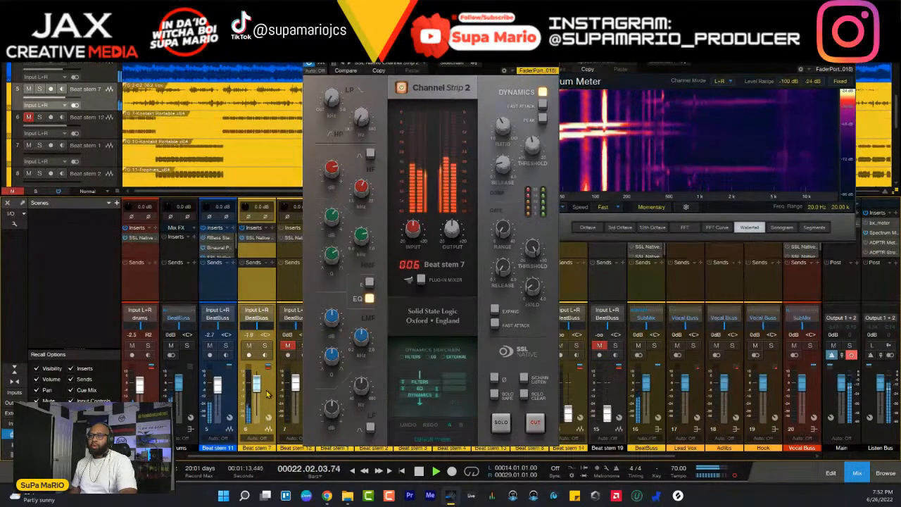
{"action": "scroll", "coordinate": [266, 394], "scroll_direction": "up", "scroll_amount": 1}
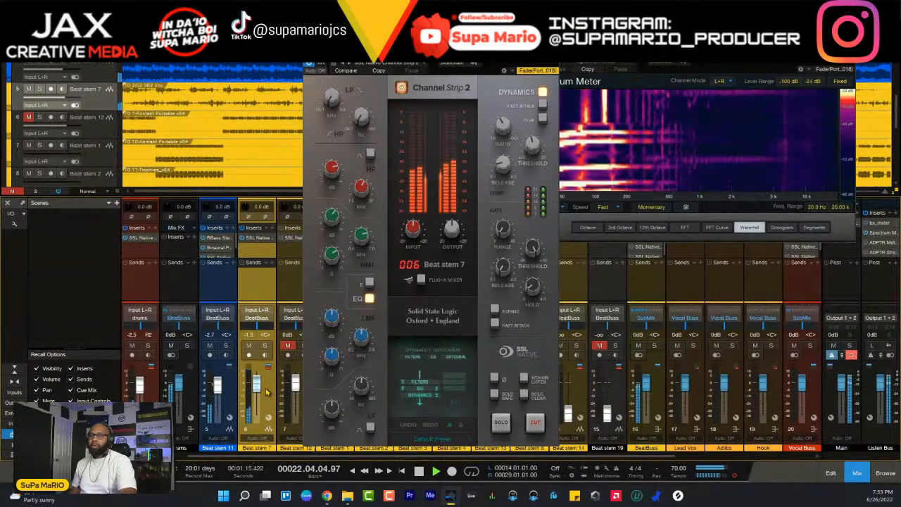
{"action": "scroll", "coordinate": [266, 393], "scroll_direction": "up", "scroll_amount": 1}
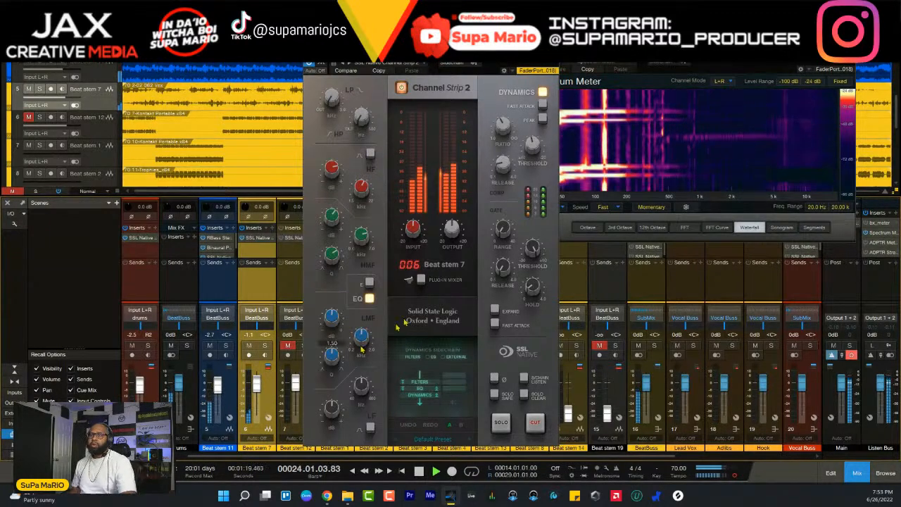
{"action": "left_click", "coordinate": [552, 54]}
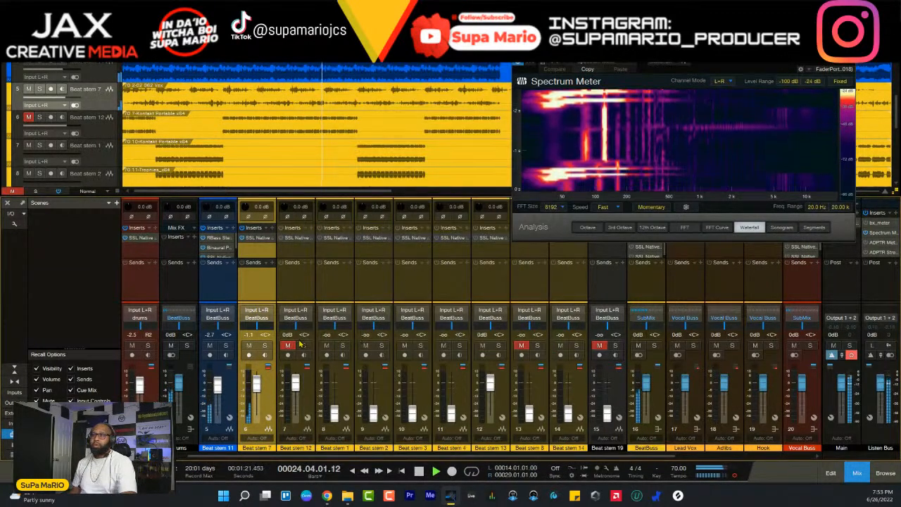
- Unmute Beat stem 12 and audition it in solo before returning it to the mix
{"action": "left_click", "coordinate": [289, 345]}
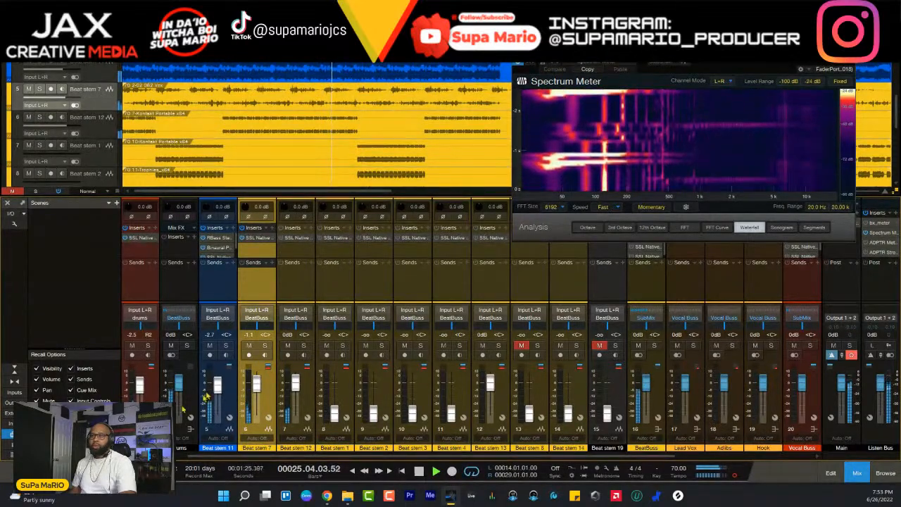
{"action": "left_click", "coordinate": [303, 345]}
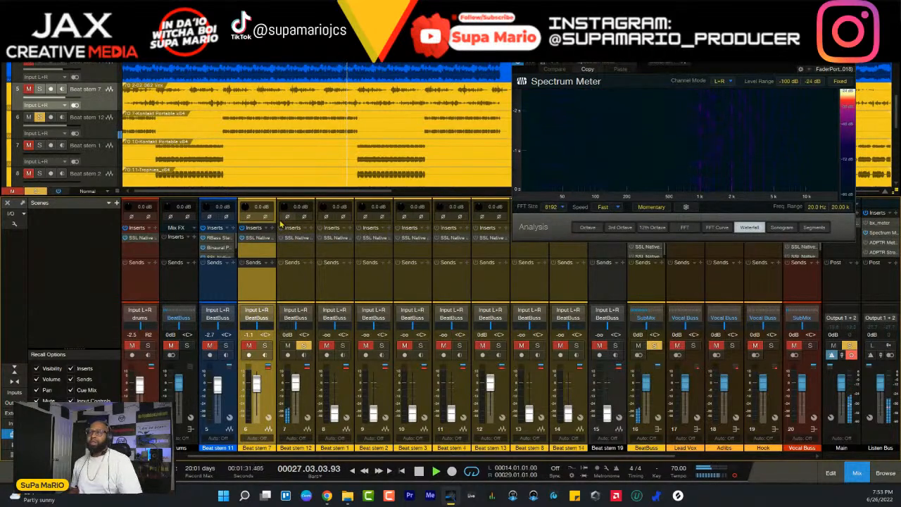
{"action": "left_click", "coordinate": [304, 345]}
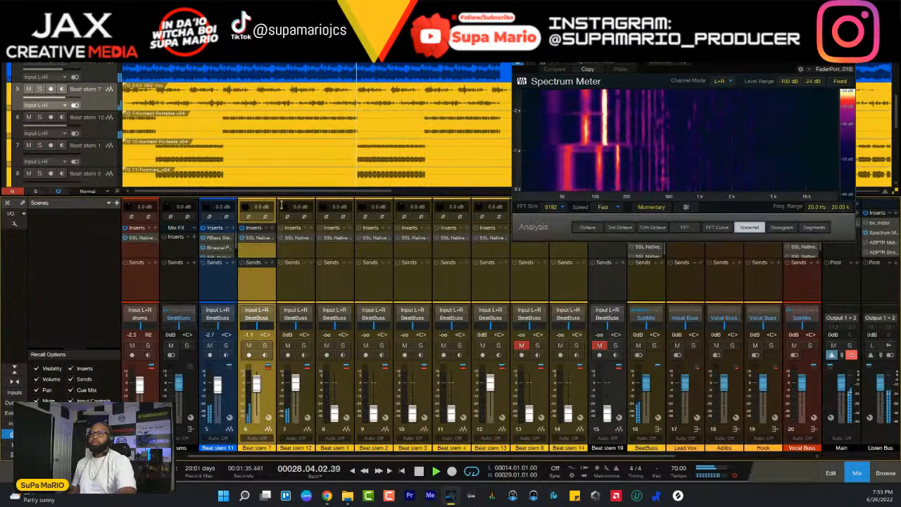
- Select the Beat stem 12 channel and set its input gain to about +1.4 dB while the beat plays
{"action": "key", "text": "Right"}
{"action": "key", "text": "Right"}
{"action": "key", "text": "Right"}
{"action": "key", "text": "Right"}
{"action": "key", "text": "Right"}
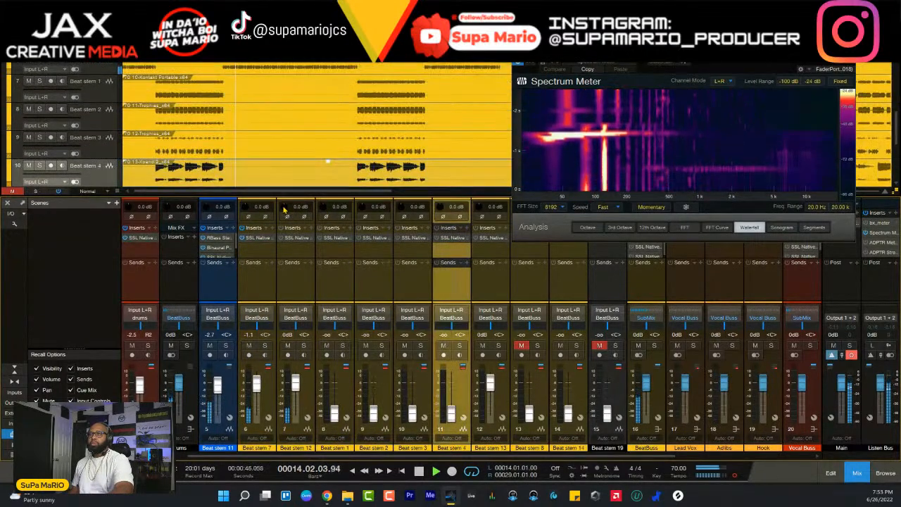
{"action": "key", "text": "Left"}
{"action": "key", "text": "Left"}
{"action": "key", "text": "Left"}
{"action": "key", "text": "Left"}
{"action": "key", "text": "Left"}
{"action": "left_click", "coordinate": [285, 209]}
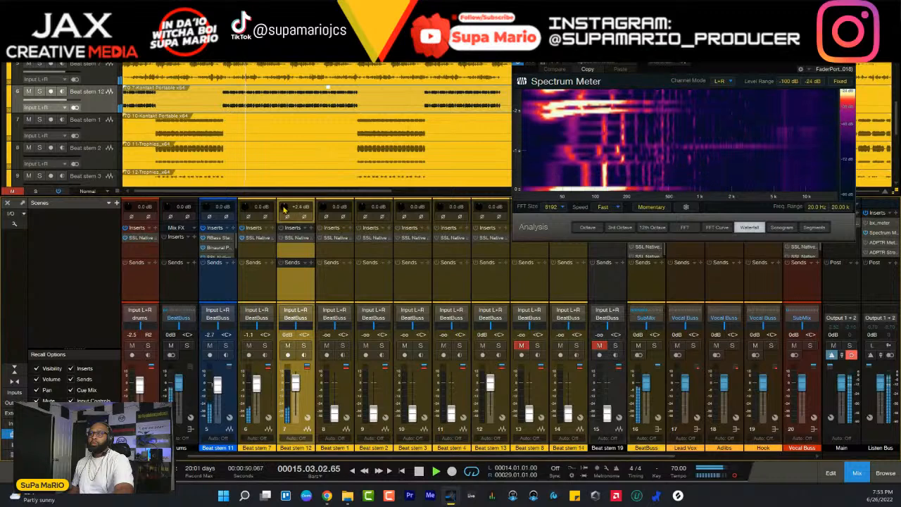
{"action": "scroll", "coordinate": [284, 209], "scroll_direction": "up", "scroll_amount": 6}
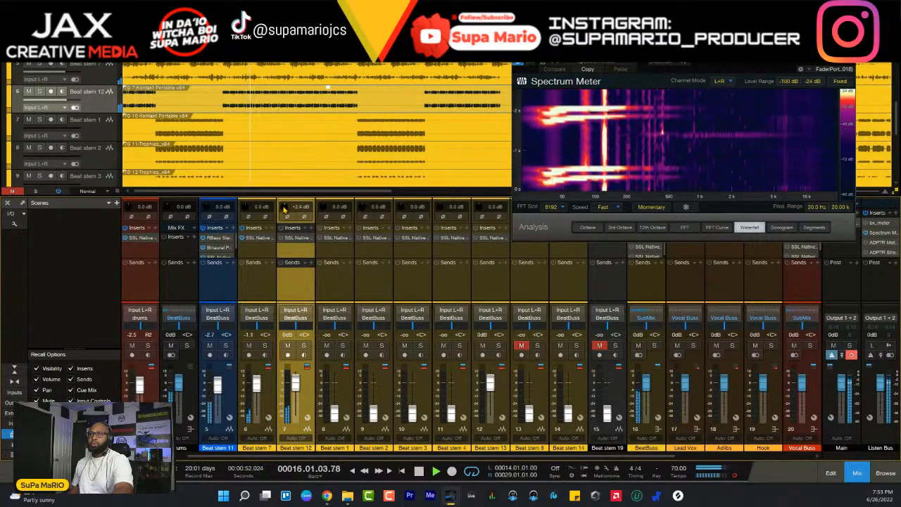
{"action": "scroll", "coordinate": [285, 209], "scroll_direction": "down", "scroll_amount": 2}
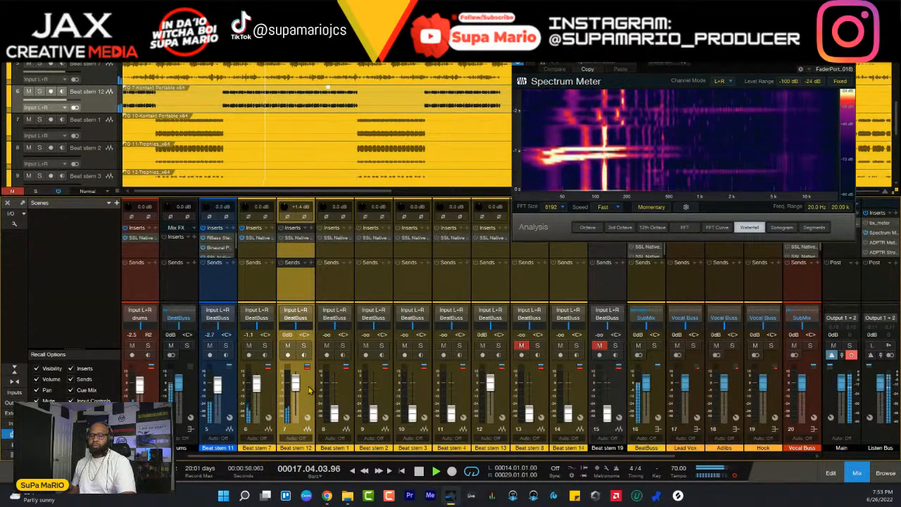
- Lower Beat stem 12's fader to -0.8 dB, compare it against Beat stem 7 in the mix, and stop playback
{"action": "scroll", "coordinate": [308, 390], "scroll_direction": "down", "scroll_amount": 1}
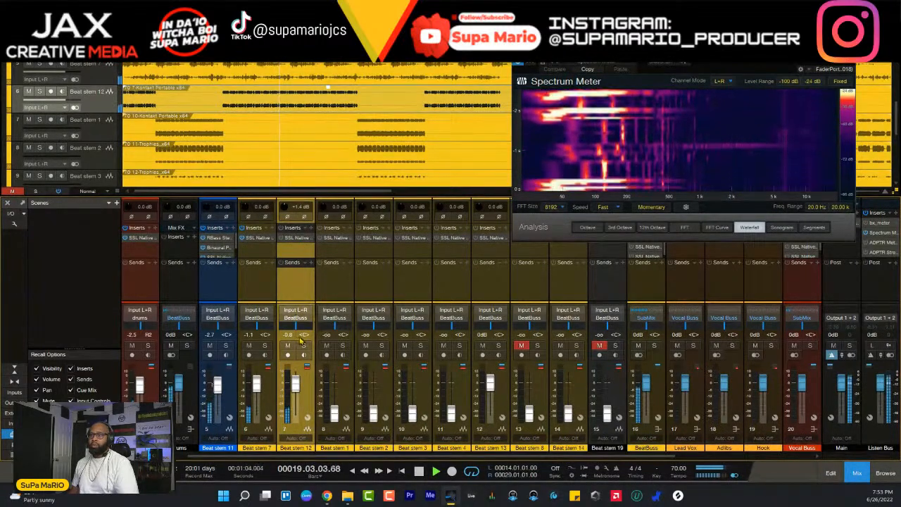
{"action": "left_click", "coordinate": [275, 378]}
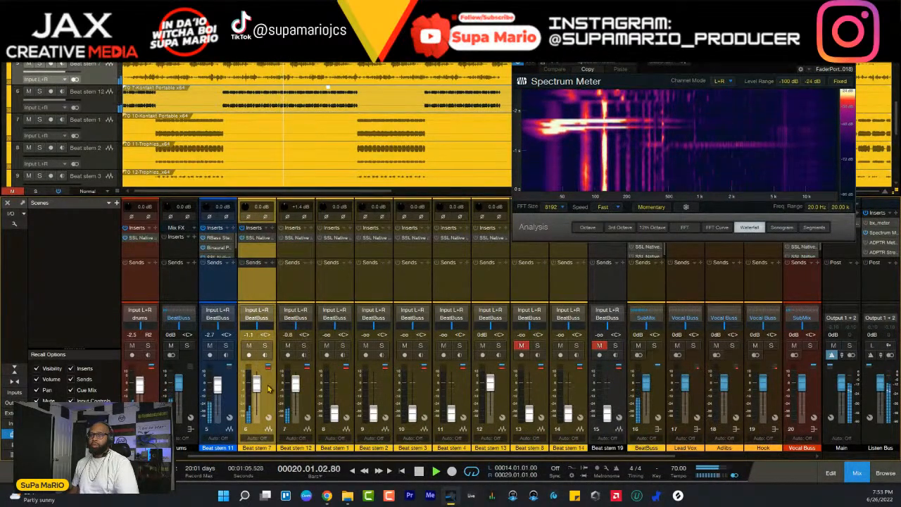
{"action": "left_click", "coordinate": [310, 386]}
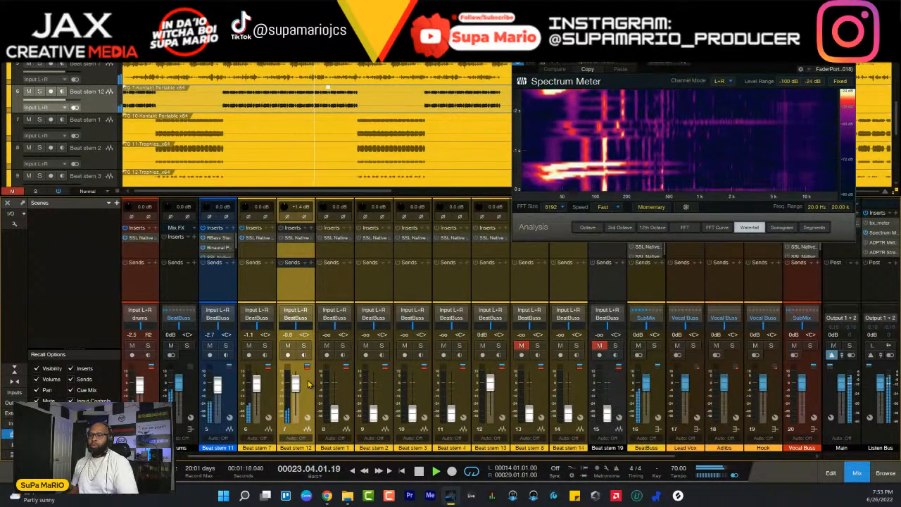
{"action": "key", "text": "space"}
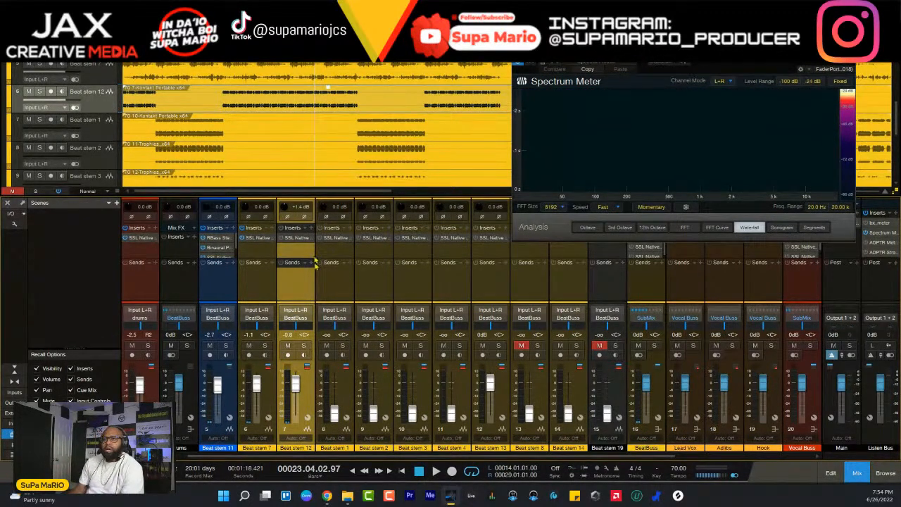
- Insert the S1 Imager Stereo plug-in on Beat stem 12 and move its window below the spectrum meter
{"action": "left_click", "coordinate": [310, 229]}
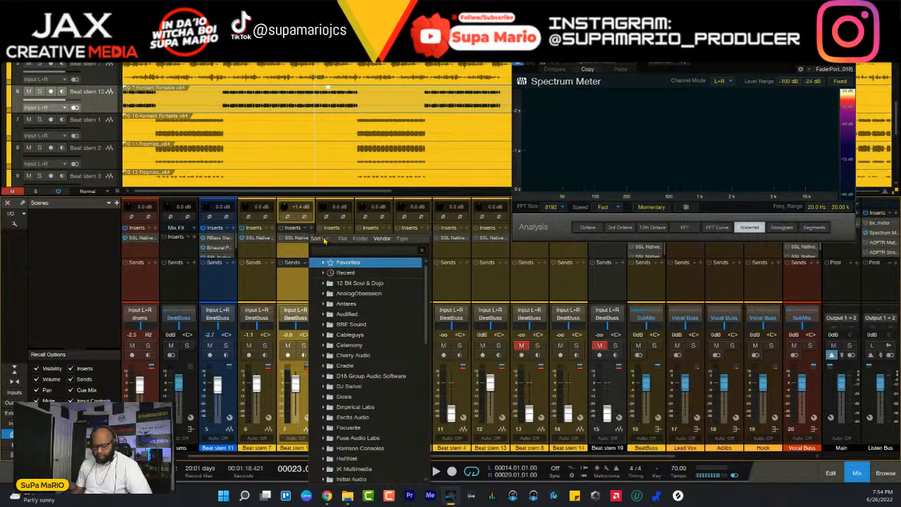
{"action": "type", "text": "s"}
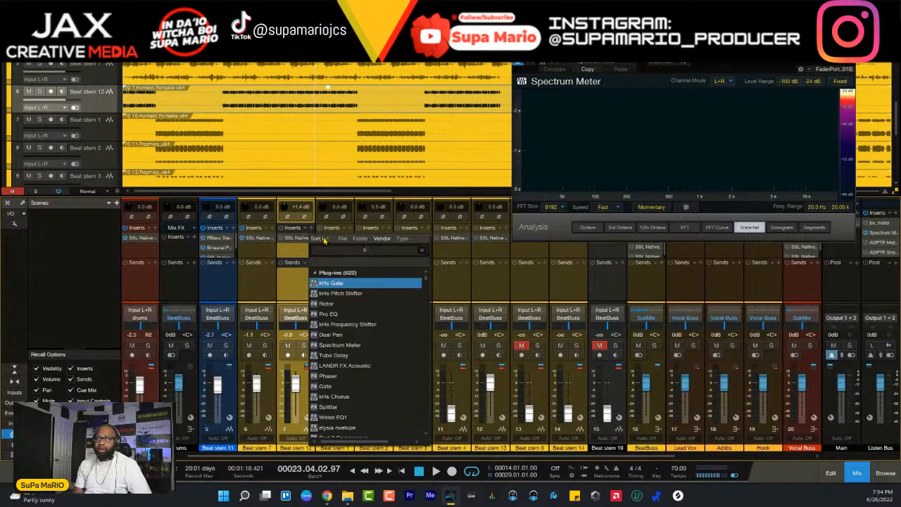
{"action": "type", "text": "1"}
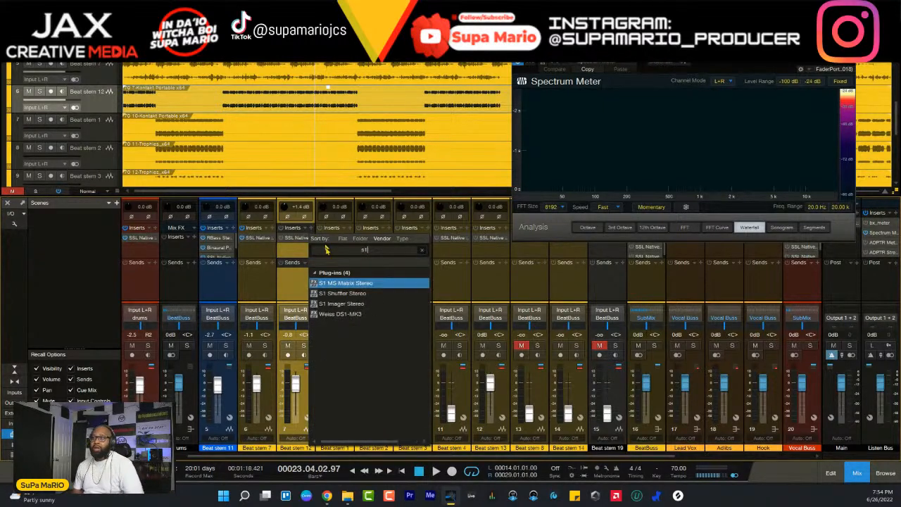
{"action": "left_click", "coordinate": [331, 305]}
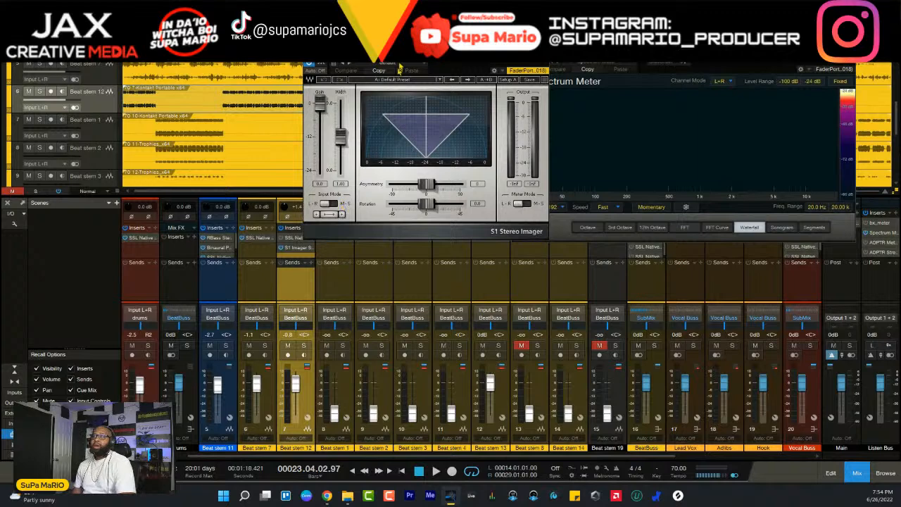
{"action": "left_click_drag", "start_coordinate": [404, 43], "coordinate": [433, 247]}
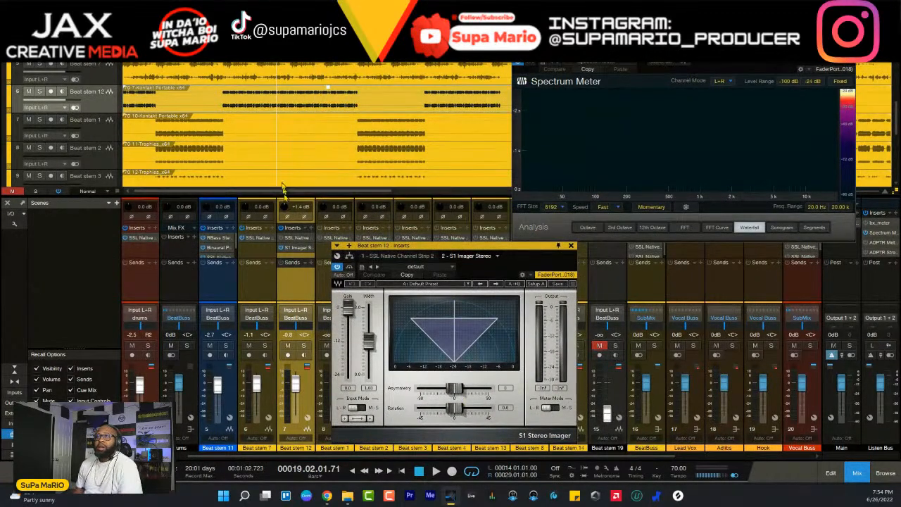
- Replay the beat from bar 13, try rotating Beat stem 12's stereo image, and solo the stem
{"action": "left_click", "coordinate": [317, 99]}
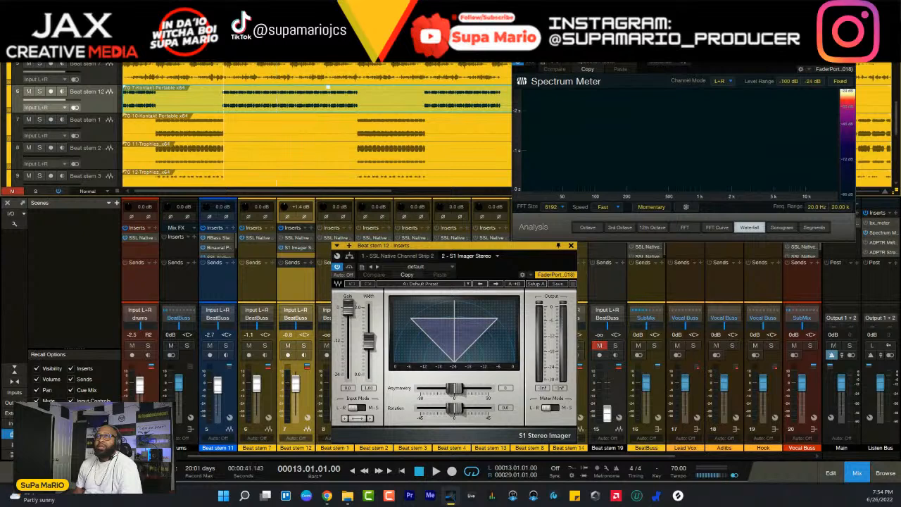
{"action": "key", "text": "space"}
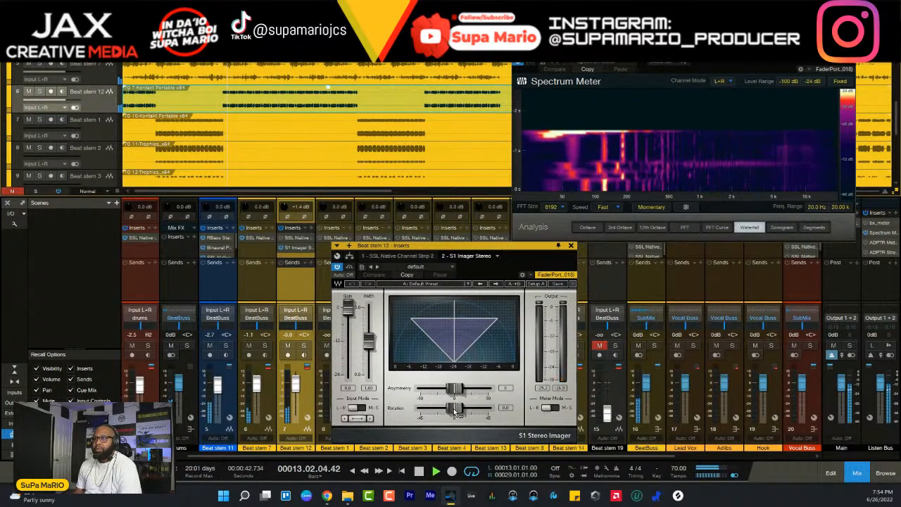
{"action": "mouse_move", "coordinate": [456, 412]}
{"action": "left_mouse_down"}
{"action": "mouse_move", "coordinate": [420, 416]}
{"action": "mouse_move", "coordinate": [463, 409]}
{"action": "left_mouse_up"}
{"action": "key", "text": "s"}
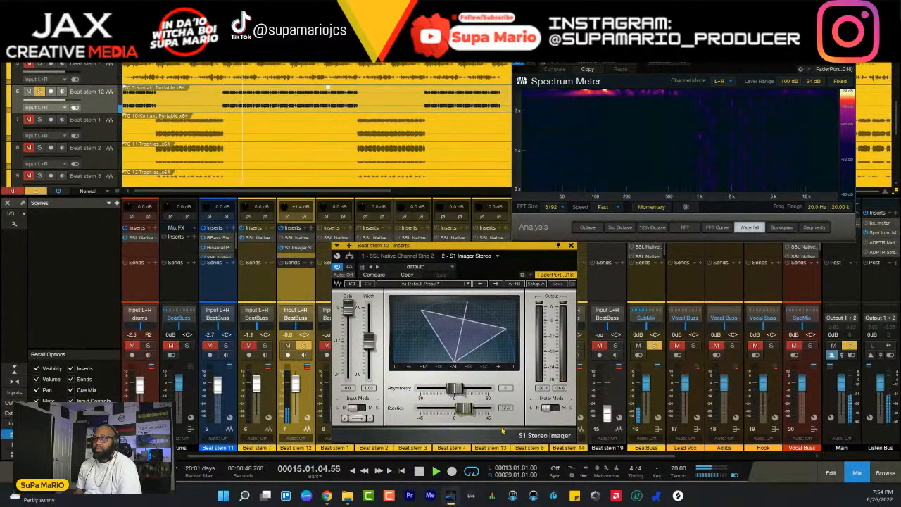
- Return the imager's rotation to 0, try asymmetry at -27 and -10, and bring it back to 0
{"action": "left_click_drag", "start_coordinate": [502, 431], "coordinate": [435, 446]}
{"action": "left_click_drag", "start_coordinate": [460, 389], "coordinate": [434, 391]}
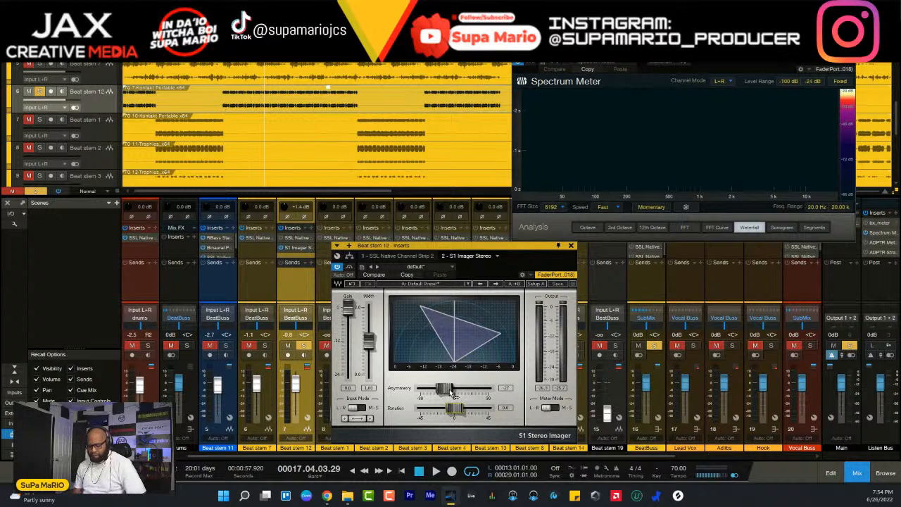
{"action": "left_click", "coordinate": [449, 392]}
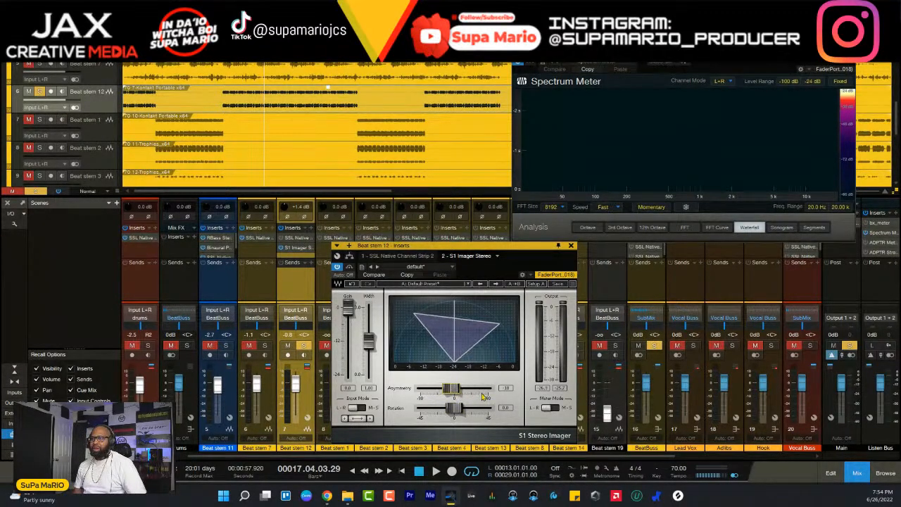
{"action": "left_click_drag", "start_coordinate": [452, 395], "coordinate": [499, 402]}
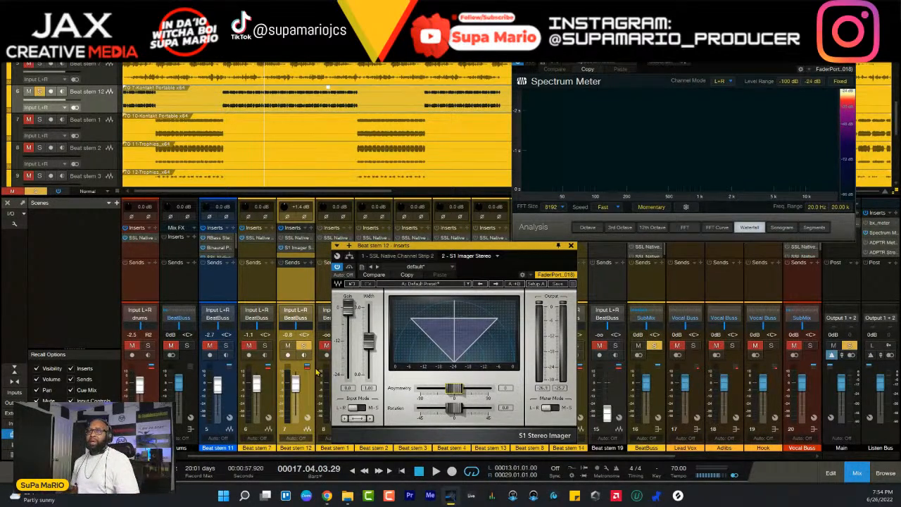
- Solo Beat stems 7 and 11 alongside Beat stem 12, set the imager's asymmetry to -22 during playback, stop, and close the imager
{"action": "left_click", "coordinate": [305, 346]}
{"action": "key", "text": "space"}
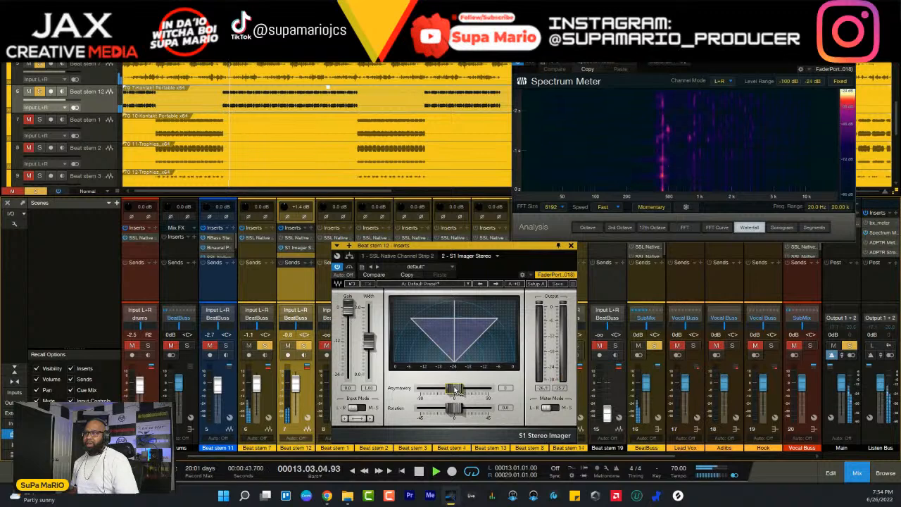
{"action": "left_click_drag", "start_coordinate": [455, 392], "coordinate": [404, 397]}
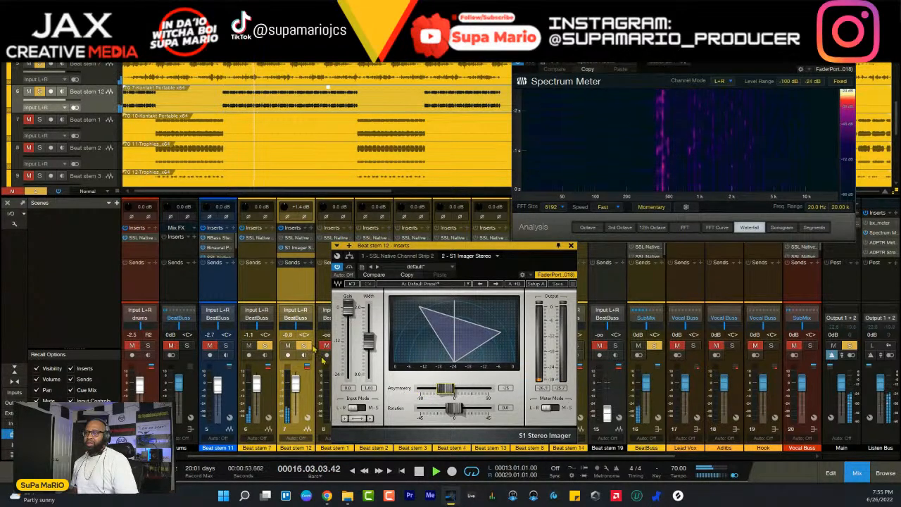
{"action": "left_click", "coordinate": [226, 346]}
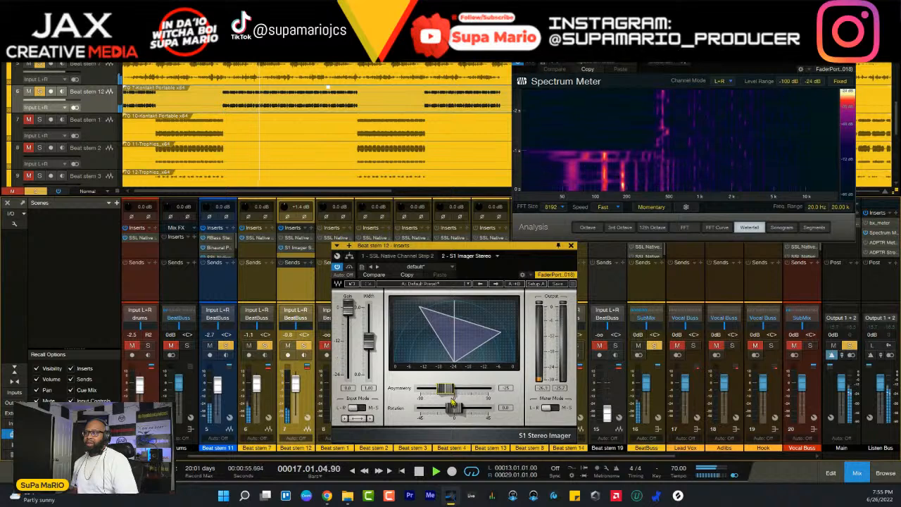
{"action": "mouse_move", "coordinate": [445, 393]}
{"action": "left_mouse_down"}
{"action": "mouse_move", "coordinate": [435, 396]}
{"action": "mouse_move", "coordinate": [456, 390]}
{"action": "mouse_move", "coordinate": [445, 395]}
{"action": "left_mouse_up"}
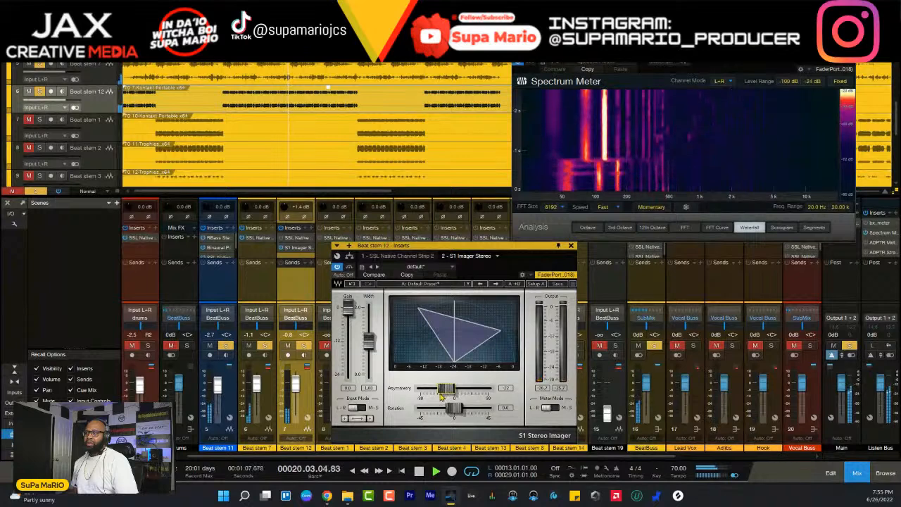
{"action": "key", "text": "space"}
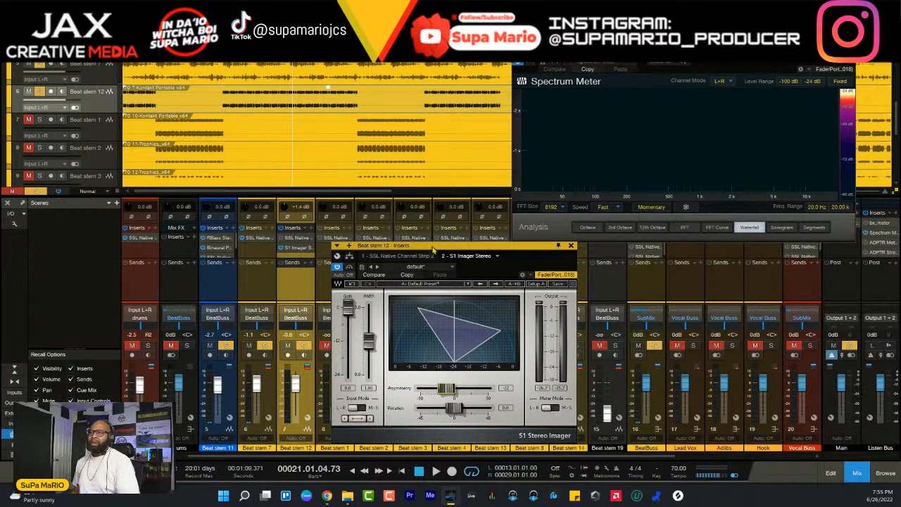
{"action": "left_click_drag", "start_coordinate": [433, 249], "coordinate": [410, 218]}
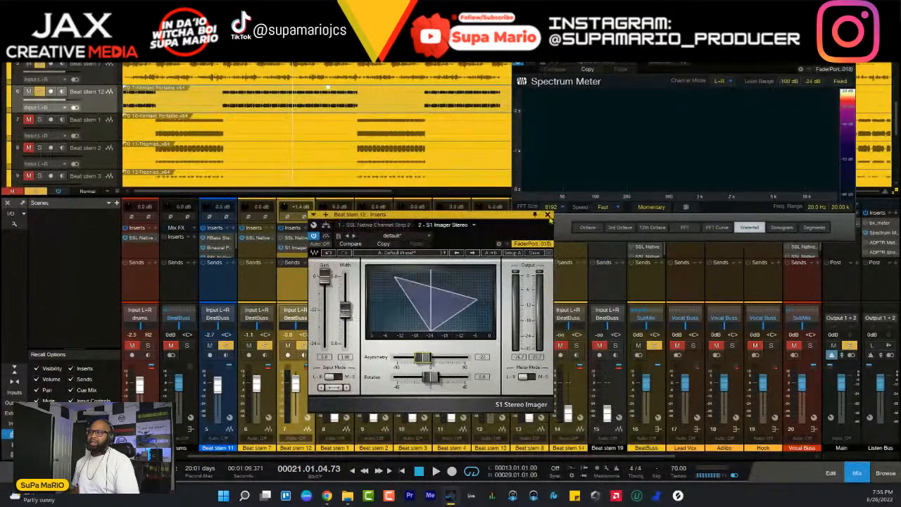
{"action": "left_click", "coordinate": [548, 215]}
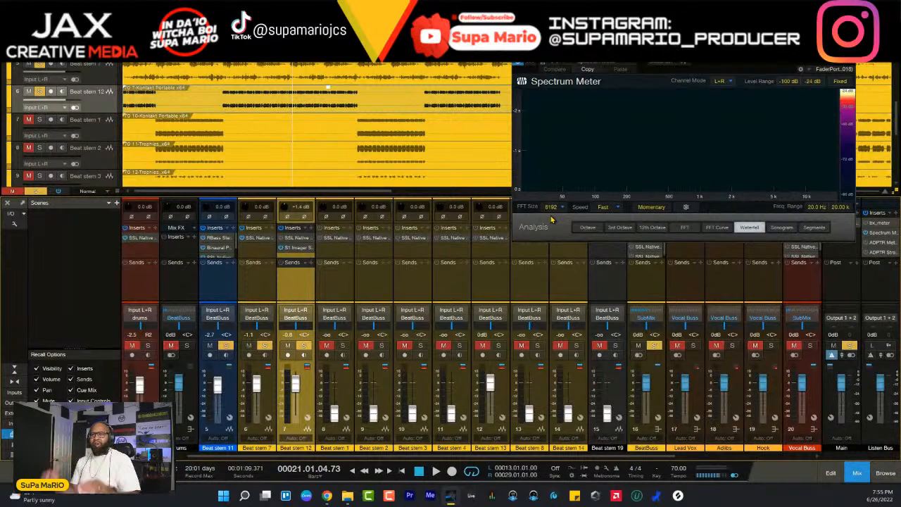
- Find the Kush plug-ins and insert the AR-1 compressor on Beat stem 12
{"action": "left_click", "coordinate": [312, 227]}
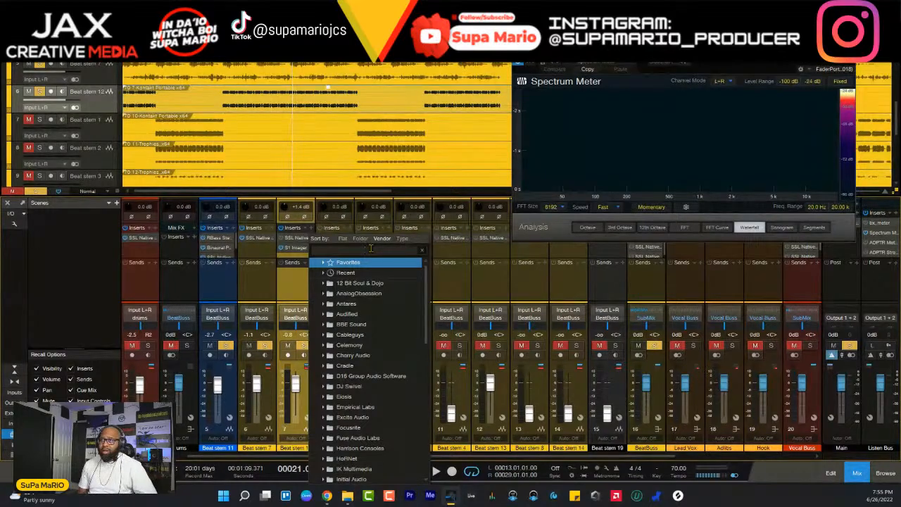
{"action": "type", "text": "a"}
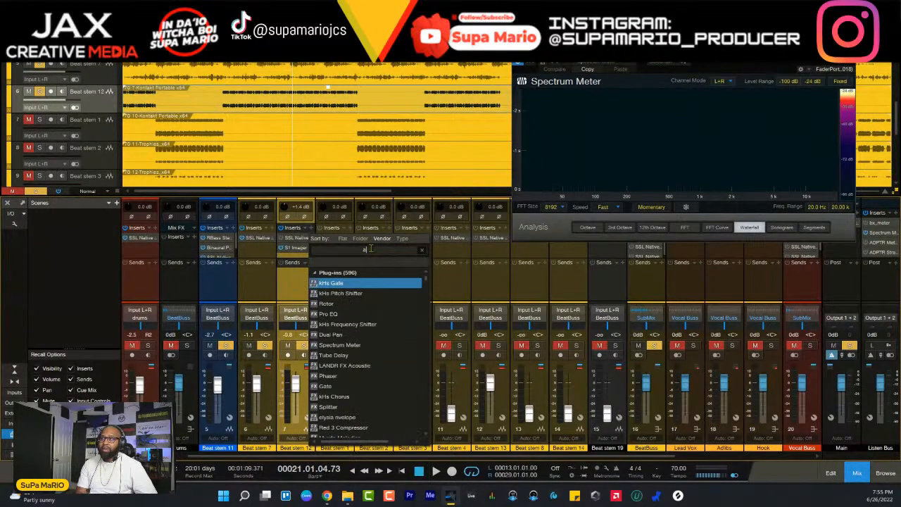
{"action": "type", "text": "r"}
{"action": "key", "text": "BackSpace"}
{"action": "key", "text": "BackSpace"}
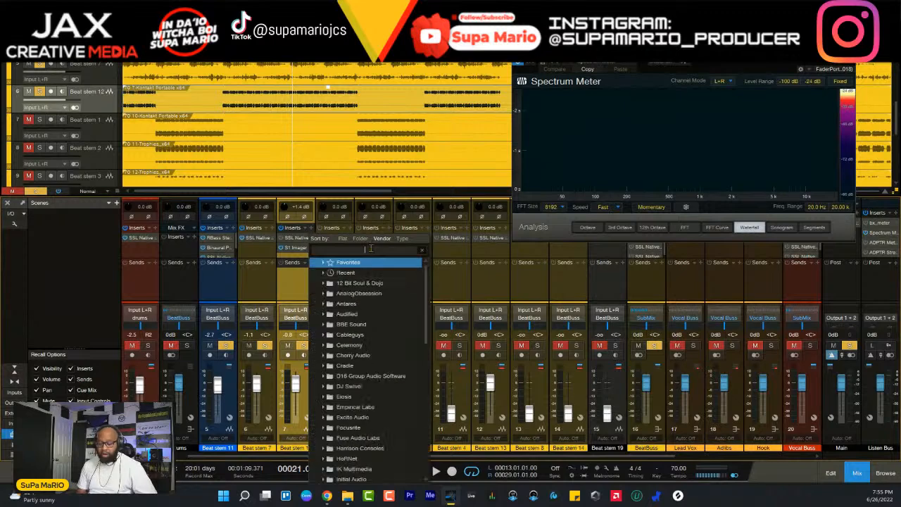
{"action": "type", "text": "kush"}
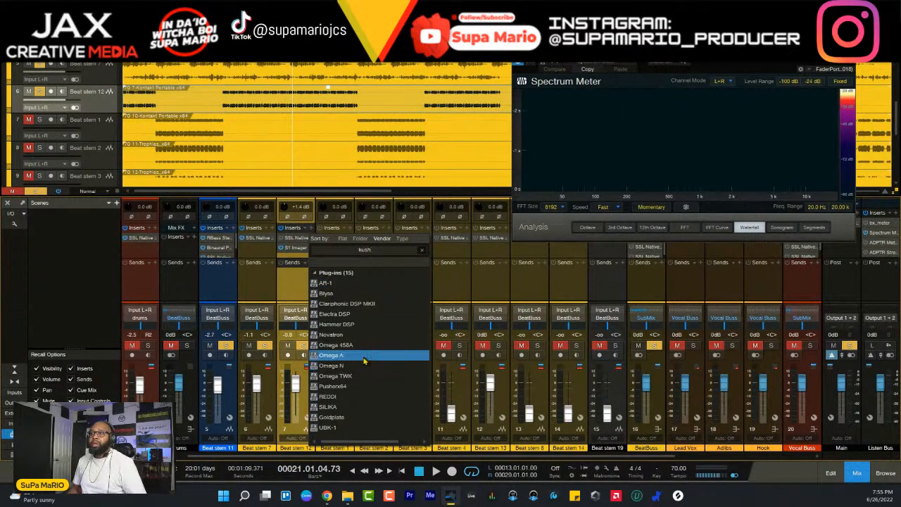
{"action": "left_click", "coordinate": [325, 282]}
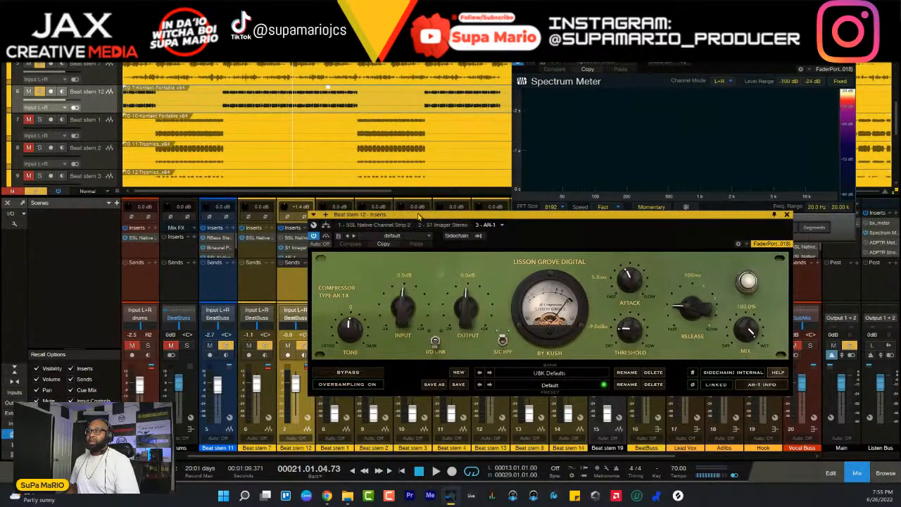
- Replay the beat from bar 13 and take Beat stems 7 and 11 out of solo
{"action": "key", "text": "space"}
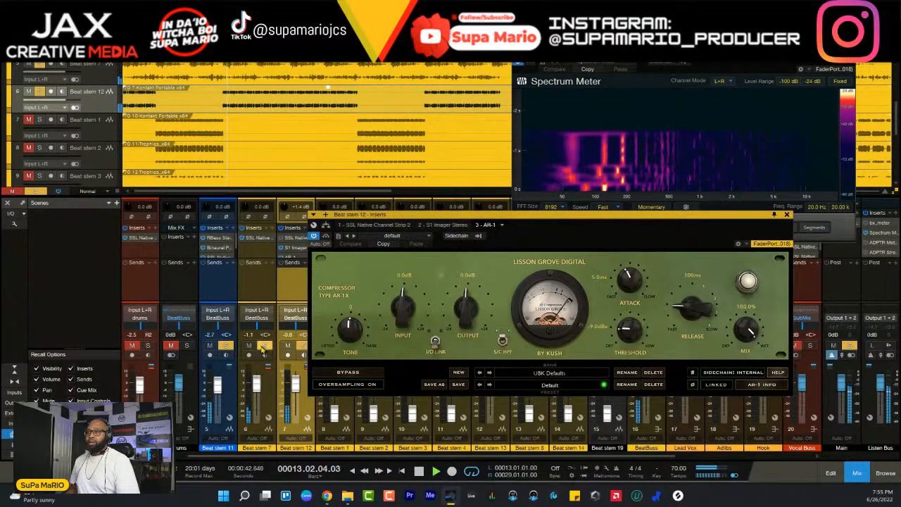
{"action": "left_click", "coordinate": [264, 347]}
{"action": "left_click", "coordinate": [225, 346]}
- Set the AR-1's tone to 76, input to 1.4 dB, attack to about 1 ms, threshold to -24.2 dB and release to 110 ms
{"action": "left_click_drag", "start_coordinate": [350, 332], "coordinate": [351, 353]}
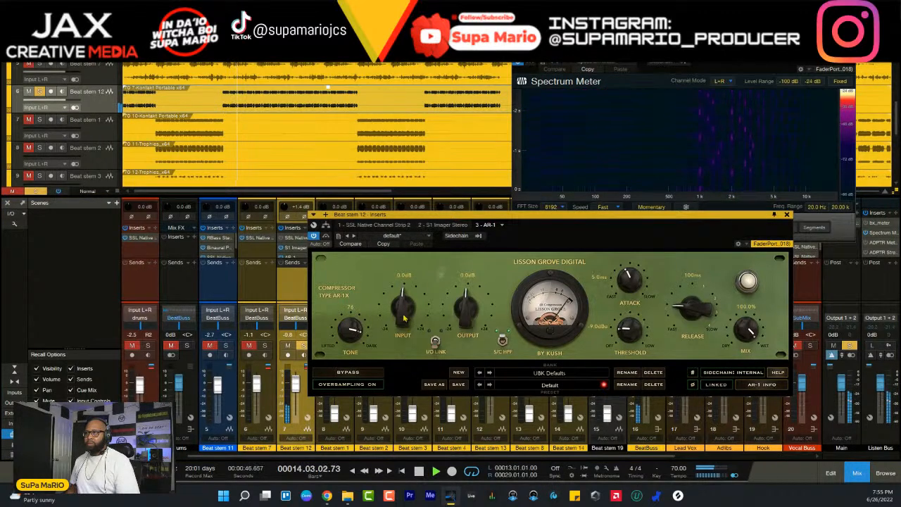
{"action": "left_click_drag", "start_coordinate": [404, 318], "coordinate": [406, 318]}
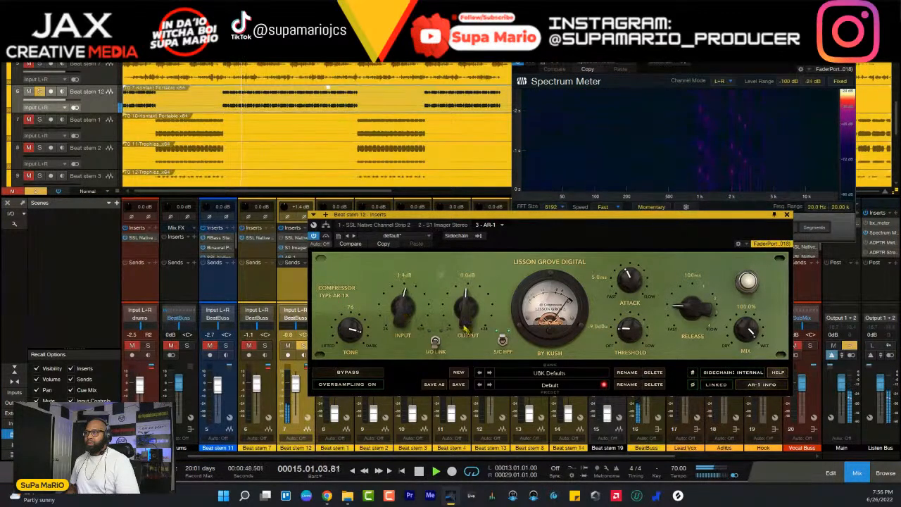
{"action": "mouse_move", "coordinate": [629, 283]}
{"action": "left_mouse_down"}
{"action": "mouse_move", "coordinate": [657, 365]}
{"action": "mouse_move", "coordinate": [645, 357]}
{"action": "mouse_move", "coordinate": [620, 243]}
{"action": "mouse_move", "coordinate": [642, 353]}
{"action": "mouse_move", "coordinate": [631, 326]}
{"action": "mouse_move", "coordinate": [628, 266]}
{"action": "left_mouse_up"}
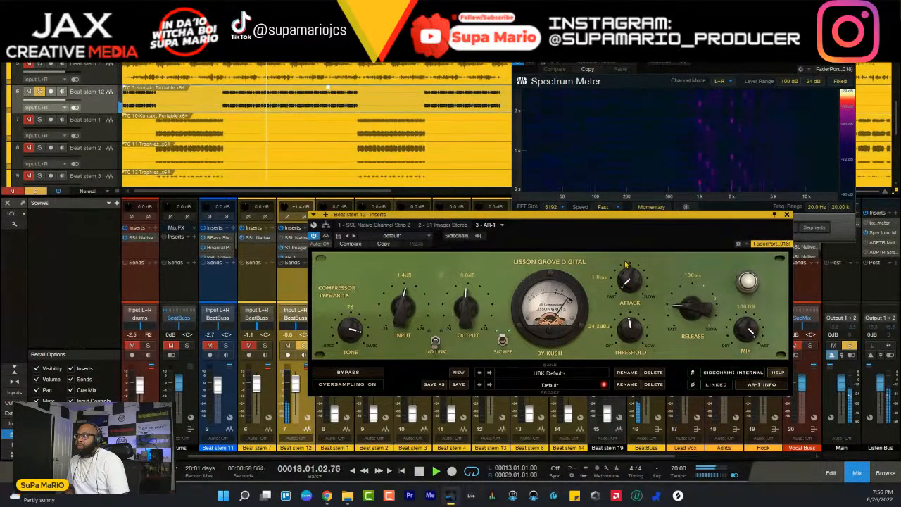
{"action": "left_click_drag", "start_coordinate": [699, 308], "coordinate": [703, 305]}
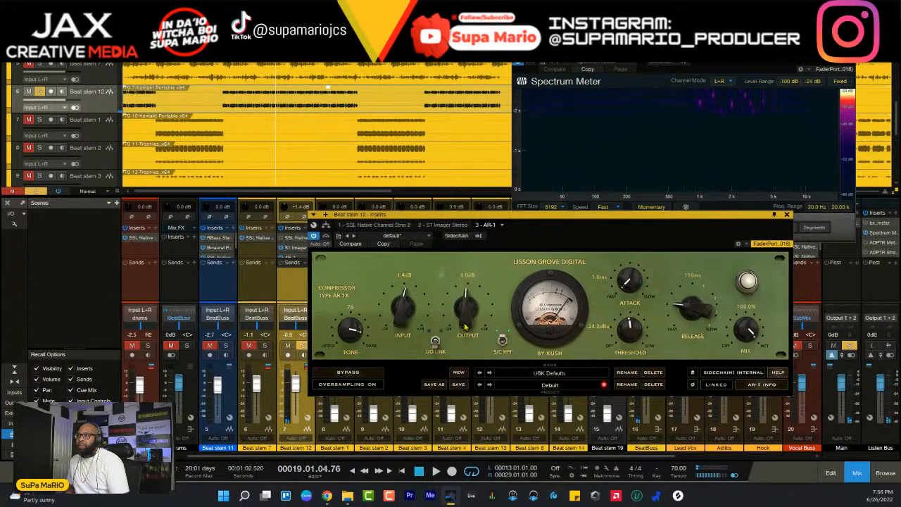
- Replay Beat stem 12 and readjust the AR-1 to 0.4 dB input, -37.5 dB threshold and about 118 ms release
{"action": "key", "text": "space"}
{"action": "left_click_drag", "start_coordinate": [399, 312], "coordinate": [397, 314]}
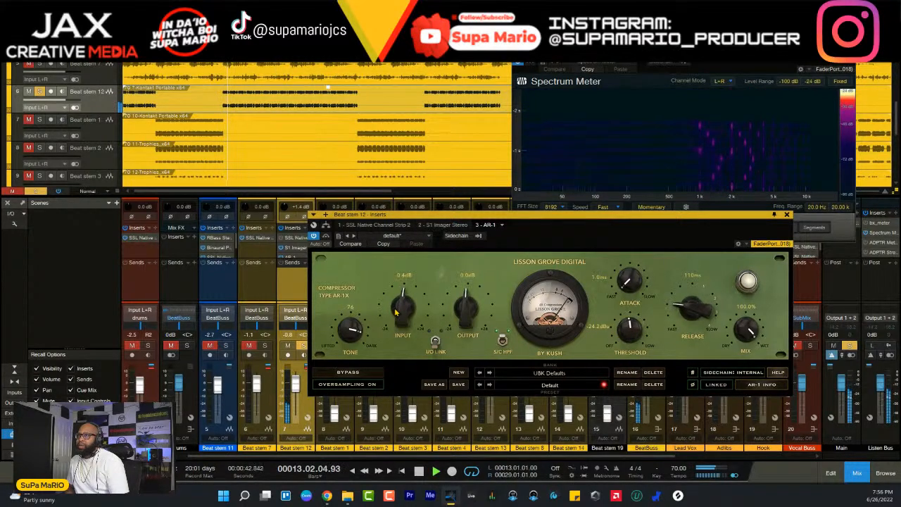
{"action": "left_click_drag", "start_coordinate": [635, 334], "coordinate": [638, 299]}
{"action": "left_click_drag", "start_coordinate": [710, 309], "coordinate": [704, 304]}
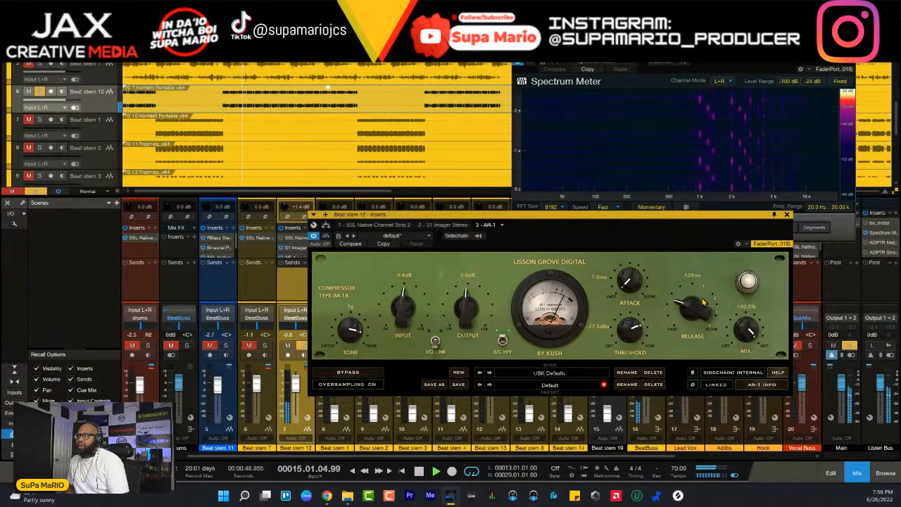
{"action": "left_click_drag", "start_coordinate": [703, 300], "coordinate": [702, 298]}
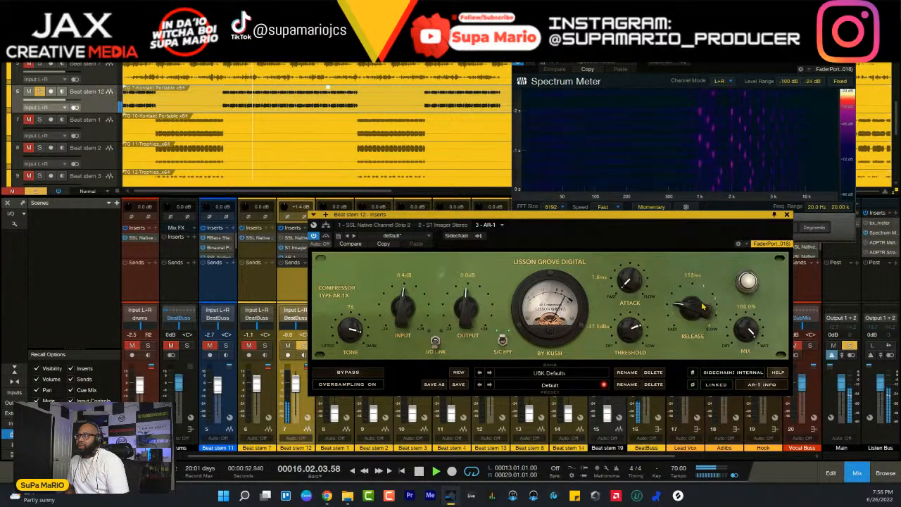
- Set the AR-1's release to 125 ms and bring its output to about -2 dB while Beat stem 12 plays
{"action": "left_click_drag", "start_coordinate": [702, 296], "coordinate": [701, 305]}
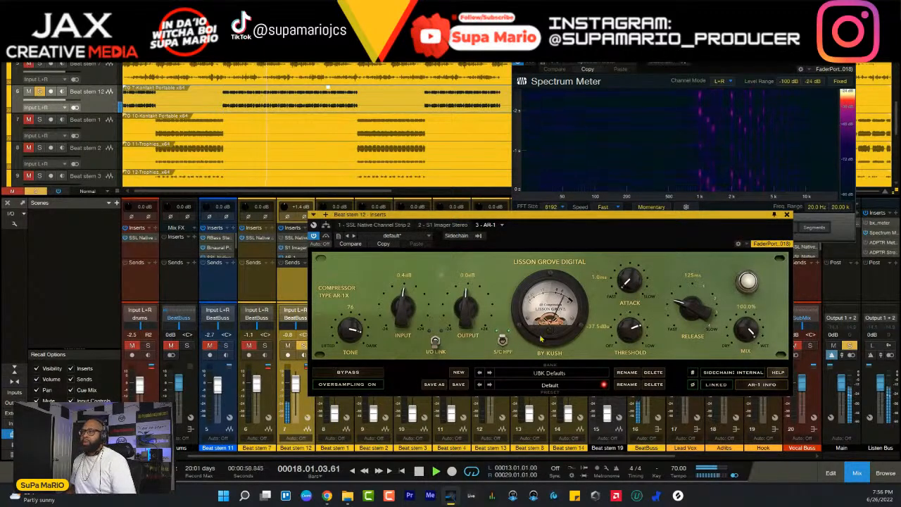
{"action": "left_click_drag", "start_coordinate": [467, 310], "coordinate": [475, 335]}
{"action": "mouse_move", "coordinate": [750, 331]}
{"action": "left_mouse_down"}
{"action": "mouse_move", "coordinate": [752, 345]}
{"action": "mouse_move", "coordinate": [749, 325]}
{"action": "left_mouse_up"}
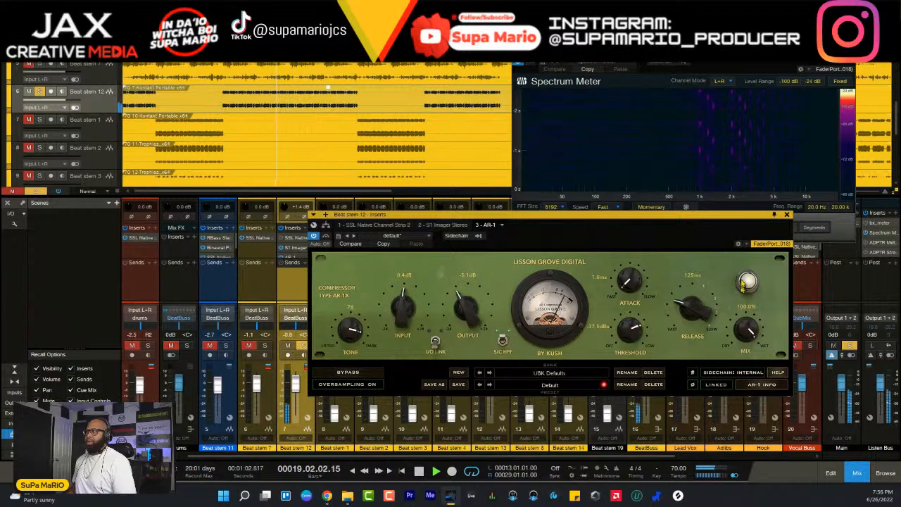
{"action": "left_click_drag", "start_coordinate": [468, 316], "coordinate": [468, 310]}
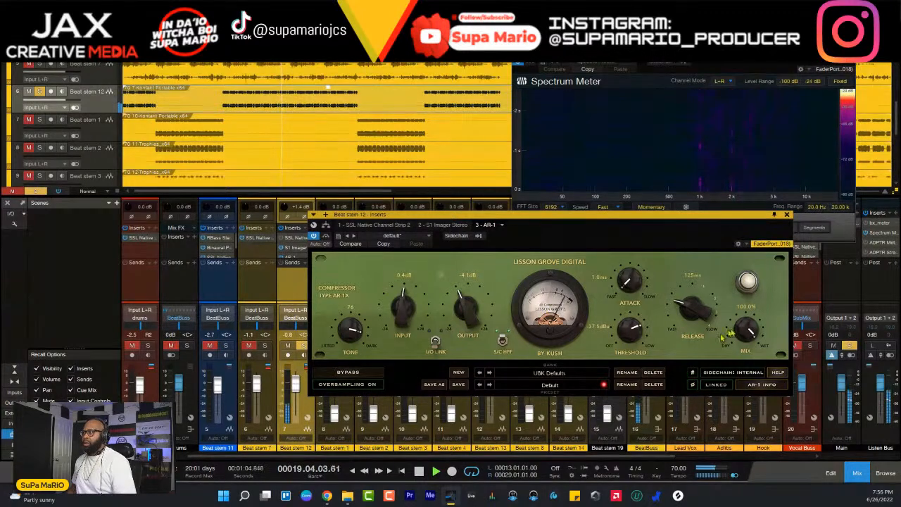
{"action": "mouse_move", "coordinate": [751, 332]}
{"action": "left_mouse_down"}
{"action": "mouse_move", "coordinate": [761, 469]}
{"action": "mouse_move", "coordinate": [750, 332]}
{"action": "left_mouse_up"}
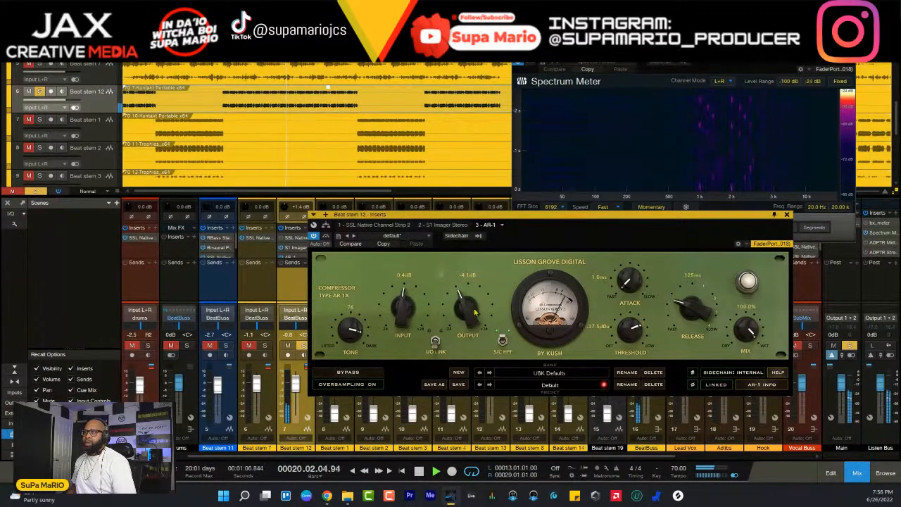
{"action": "left_click_drag", "start_coordinate": [476, 321], "coordinate": [475, 310]}
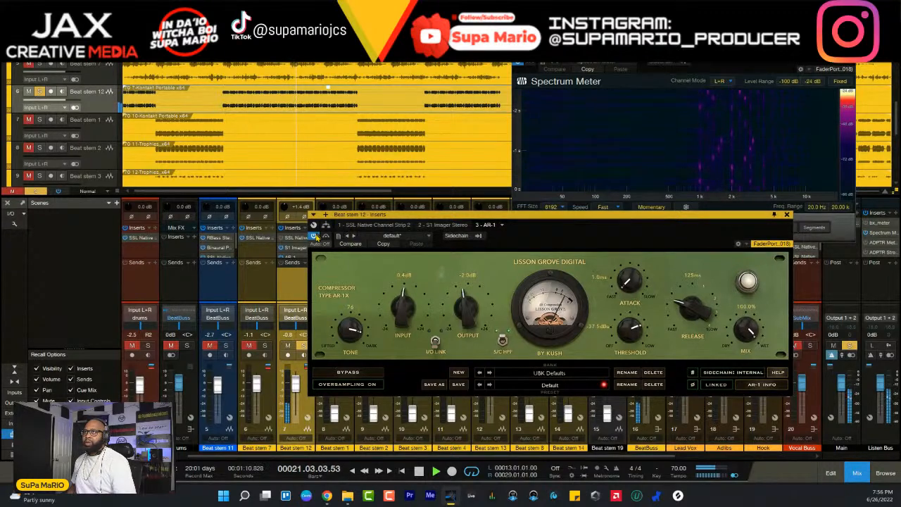
- Compare Beat stem 12 with the AR-1 bypassed and active, and lower the compressor's output to -5.1 dB
{"action": "left_click", "coordinate": [325, 237]}
{"action": "left_click", "coordinate": [325, 236]}
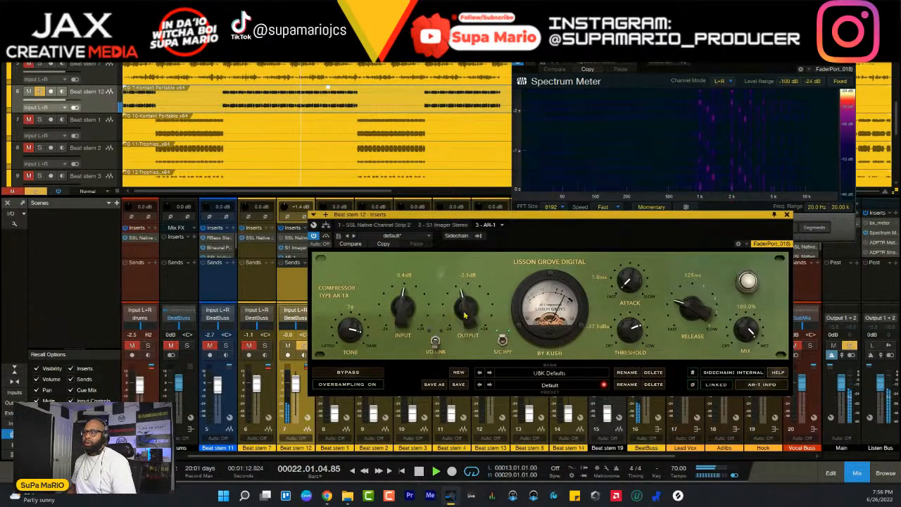
{"action": "left_click", "coordinate": [325, 237]}
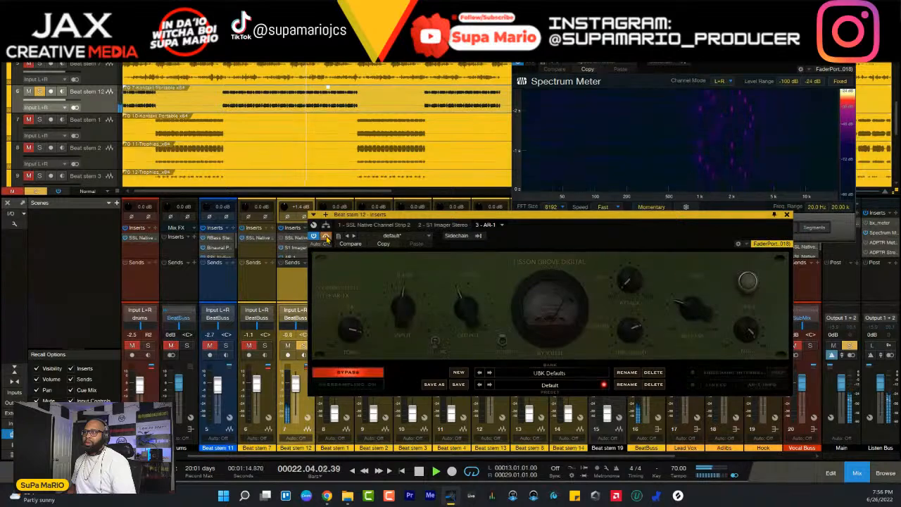
{"action": "left_click", "coordinate": [326, 236]}
{"action": "left_click", "coordinate": [325, 236]}
{"action": "left_click", "coordinate": [326, 236]}
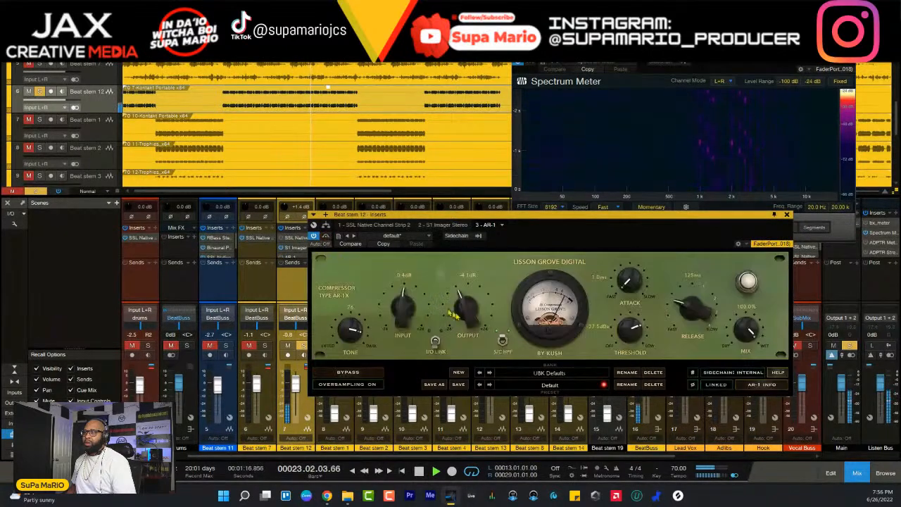
{"action": "left_click_drag", "start_coordinate": [468, 311], "coordinate": [470, 316]}
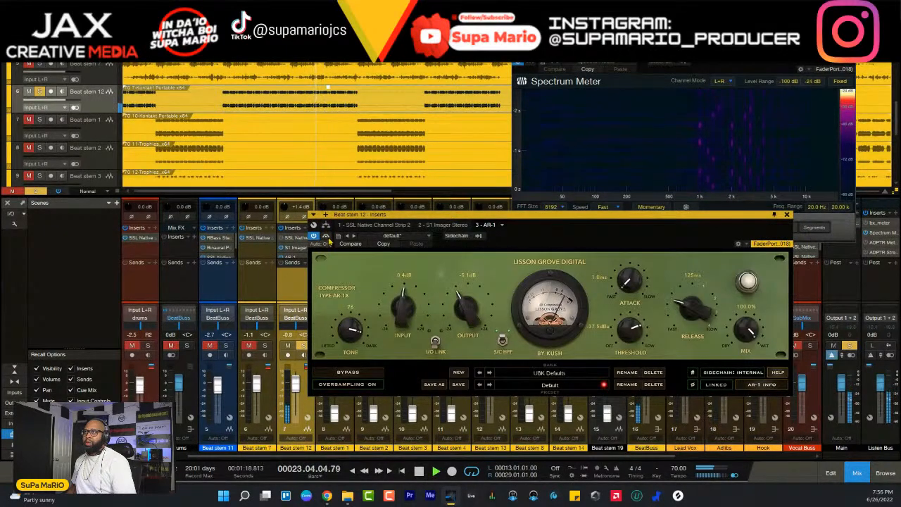
- Level-match the AR-1 against its bypassed sound again, reducing the output to -6.2 dB and leaving the compressor active
{"action": "left_click", "coordinate": [325, 237]}
{"action": "left_click", "coordinate": [325, 236]}
{"action": "left_click", "coordinate": [325, 237]}
{"action": "left_click", "coordinate": [325, 237]}
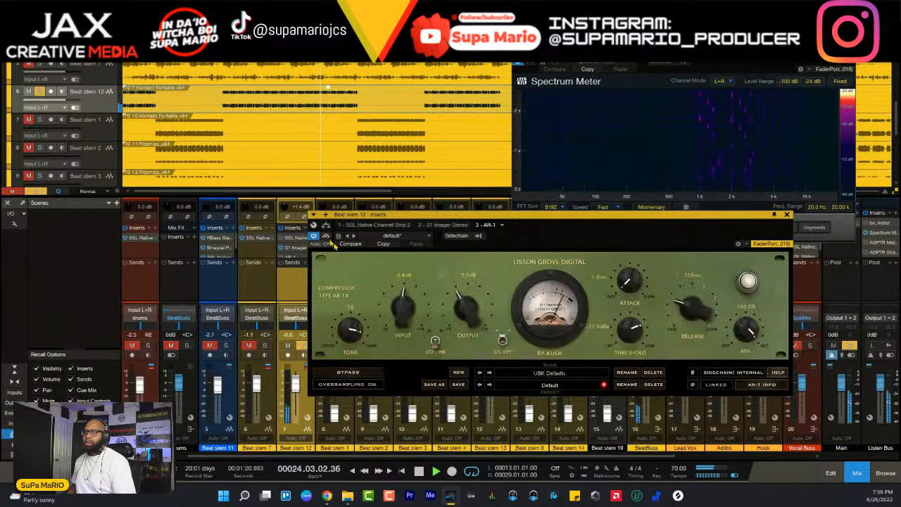
{"action": "left_click", "coordinate": [328, 238]}
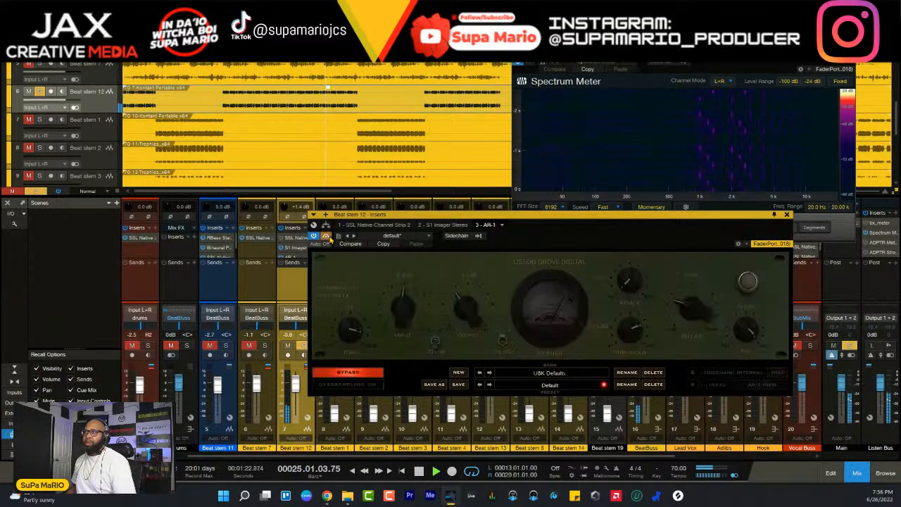
{"action": "left_click", "coordinate": [326, 237]}
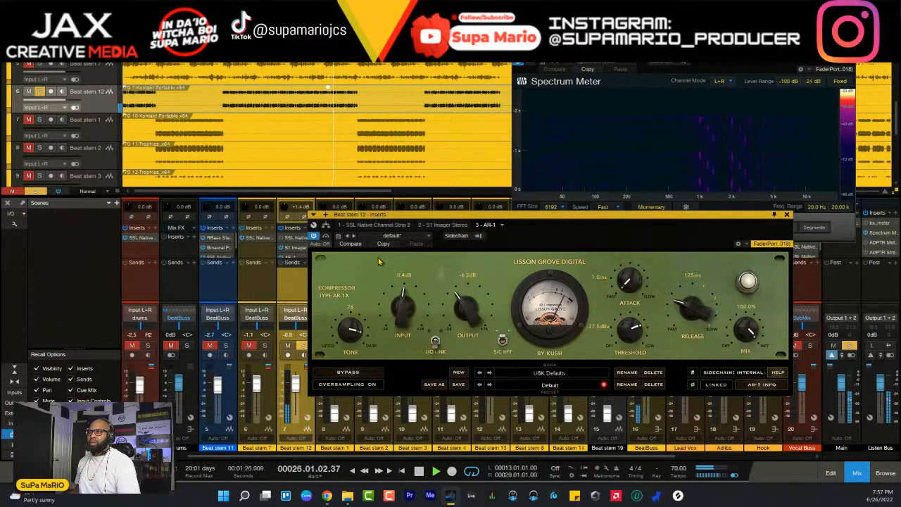
{"action": "left_click", "coordinate": [358, 373]}
{"action": "left_click", "coordinate": [358, 373]}
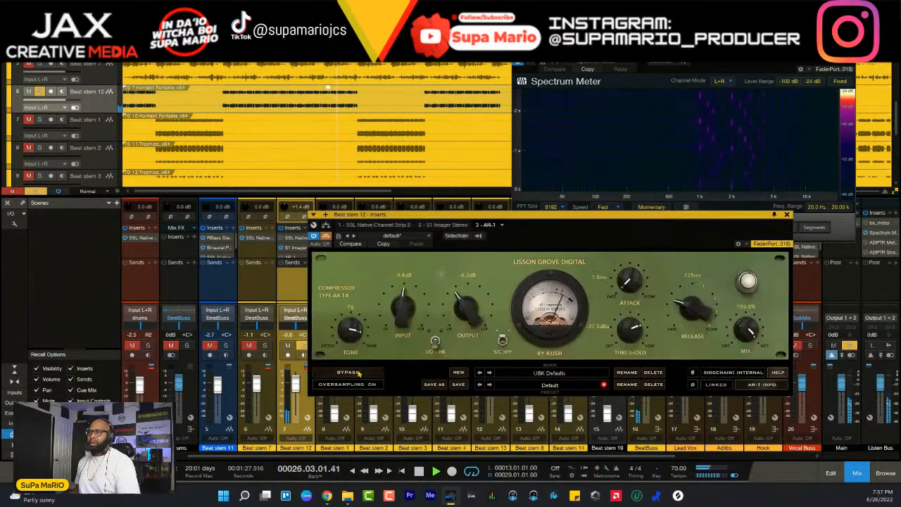
- Take Beat stem 12 out of solo and play the full beat from bar 13
{"action": "left_click", "coordinate": [298, 344]}
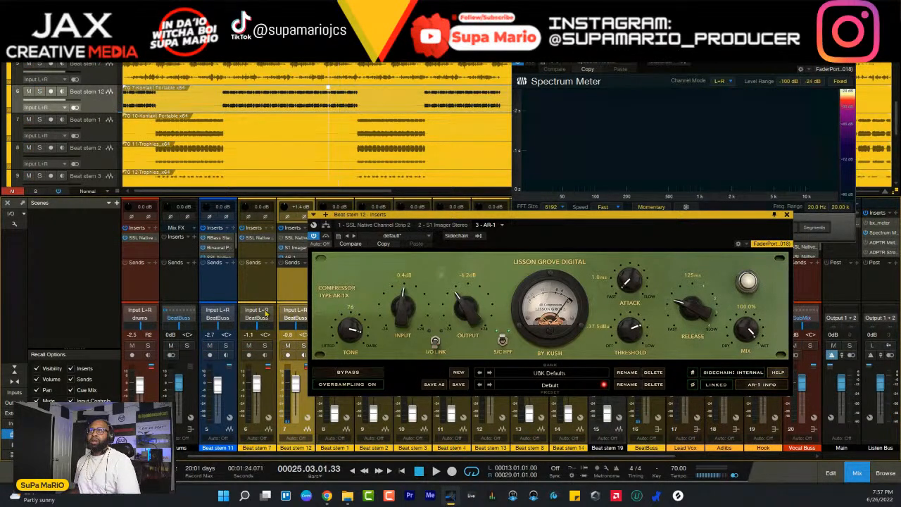
{"action": "key", "text": "space"}
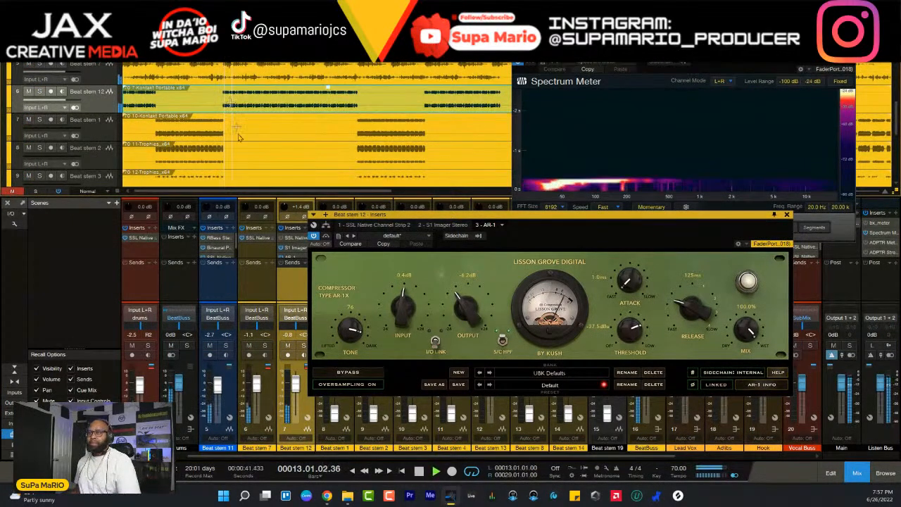
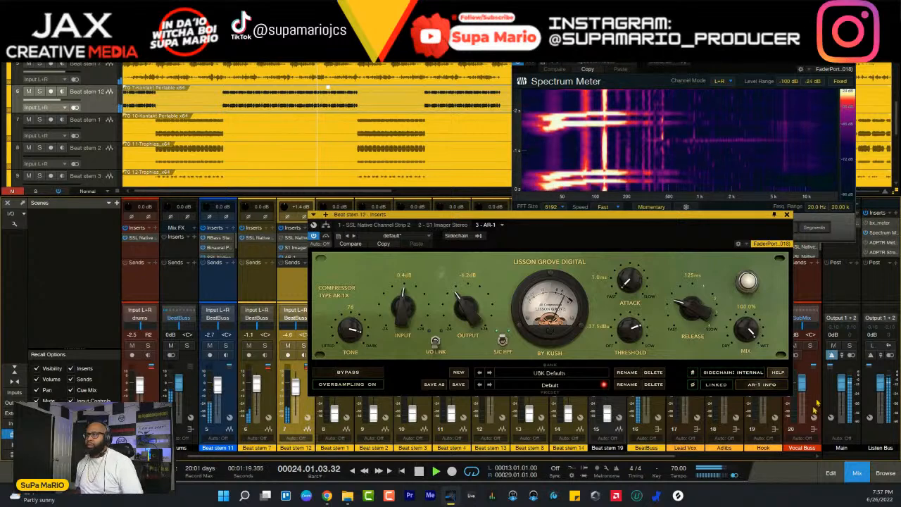
- Close Beat stem 12's compressor window and the Listen Bus Spectrum Meter to clear the arrangement and mixer
{"action": "left_click", "coordinate": [788, 214]}
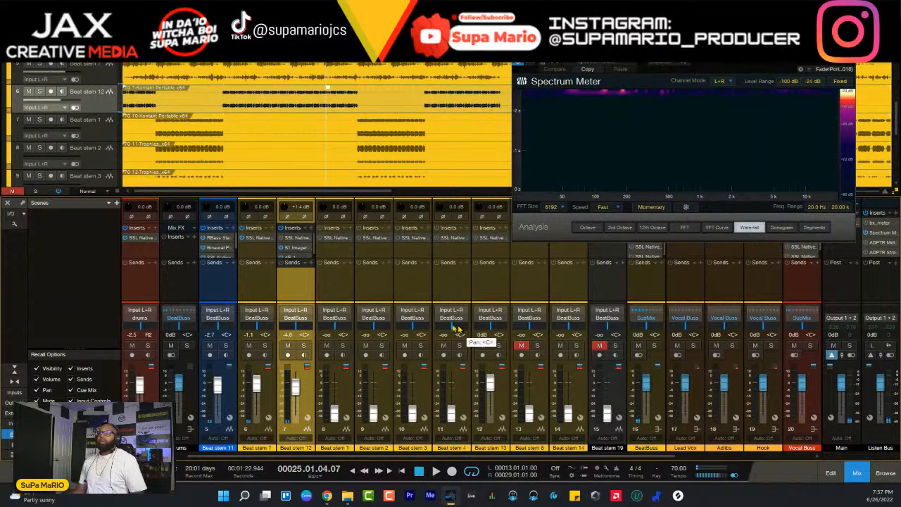
{"action": "left_click_drag", "start_coordinate": [825, 41], "coordinate": [768, 208]}
{"action": "scroll", "coordinate": [510, 116], "scroll_direction": "down", "scroll_amount": 6}
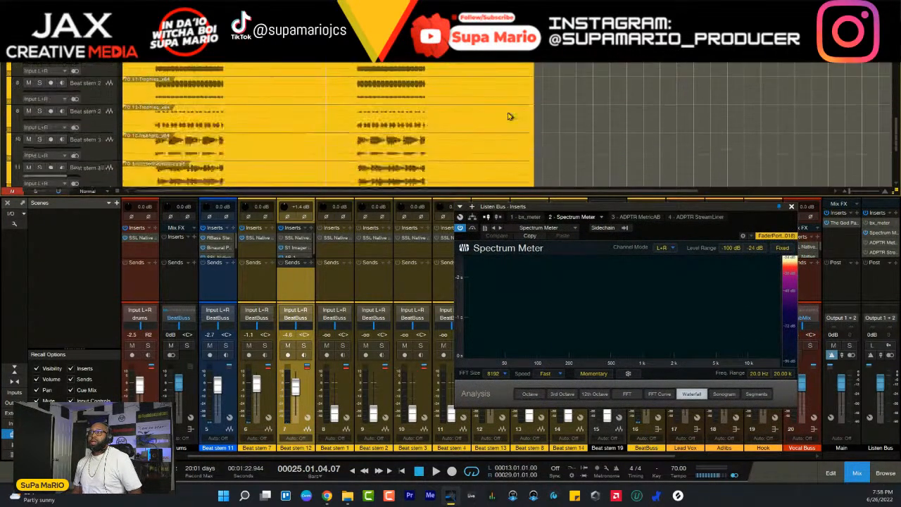
{"action": "scroll", "coordinate": [510, 116], "scroll_direction": "up", "scroll_amount": 8}
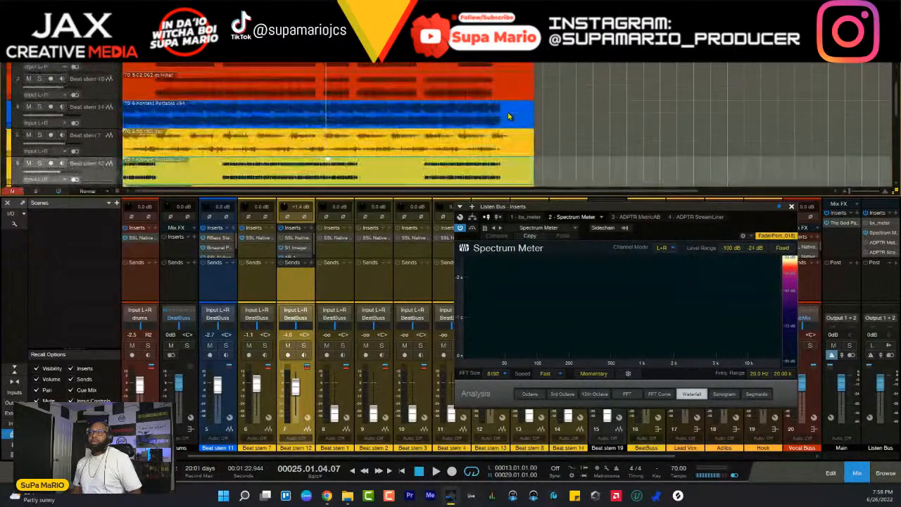
{"action": "left_click", "coordinate": [792, 208]}
- Open The God Particle on the Main output and, during playback from bar 13, raise Beat stem 7 to -0.9 dB and Beat stem 12 to -4.3 dB
{"action": "left_click", "coordinate": [848, 223]}
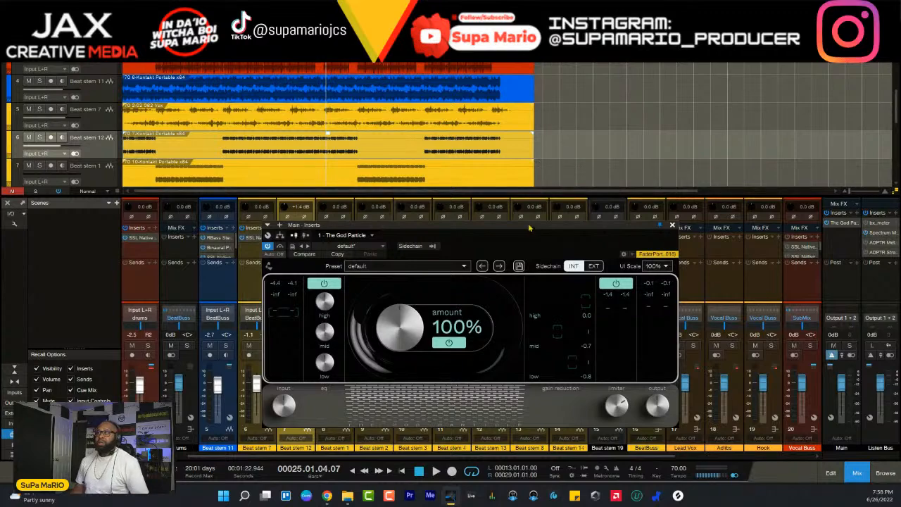
{"action": "left_click_drag", "start_coordinate": [530, 229], "coordinate": [607, 182]}
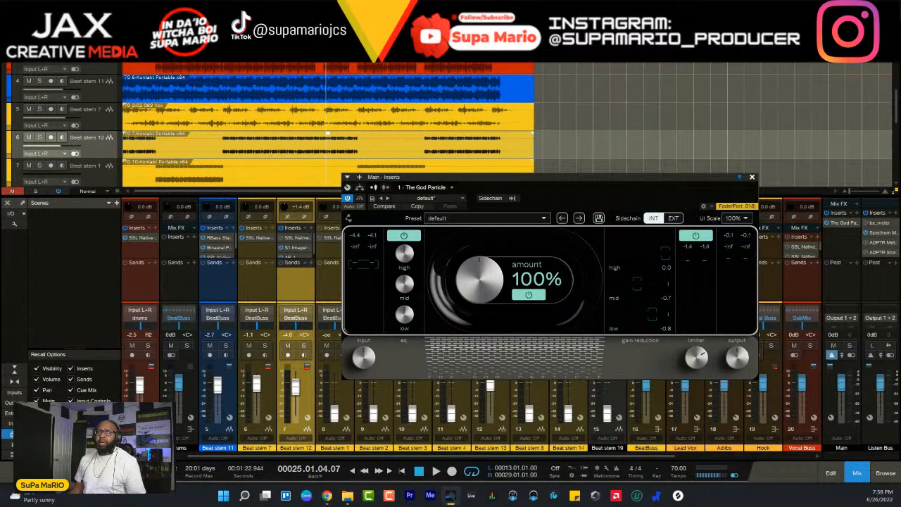
{"action": "left_click", "coordinate": [273, 155]}
{"action": "key", "text": "KP_1"}
{"action": "key", "text": "space"}
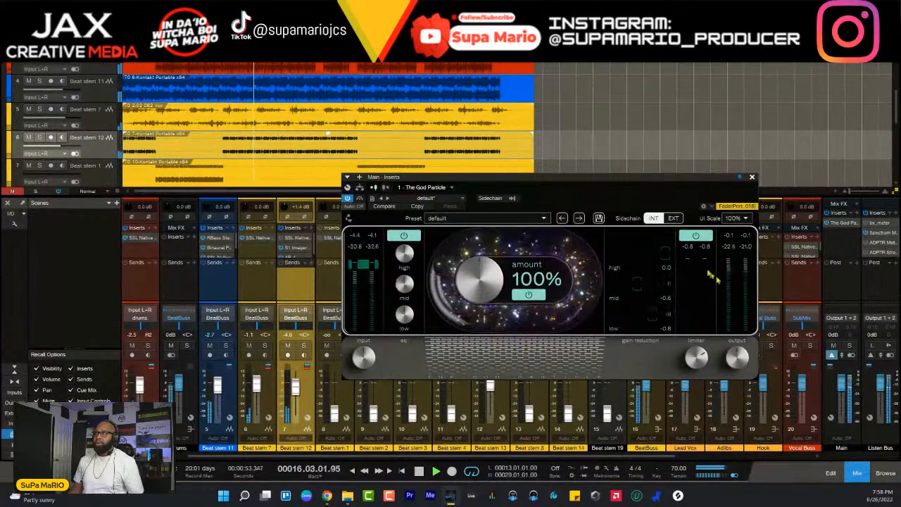
{"action": "left_click", "coordinate": [263, 398], "text": "shift"}
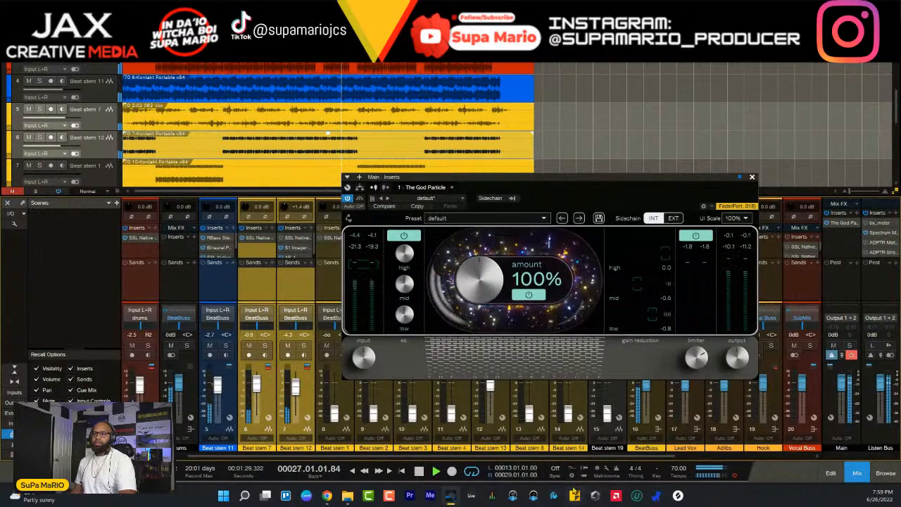
- Open Beat stem 6's SSL channel strip and boost its HMF band during playback, setting the HMF frequency to 1.41 kHz
{"action": "left_click", "coordinate": [138, 238]}
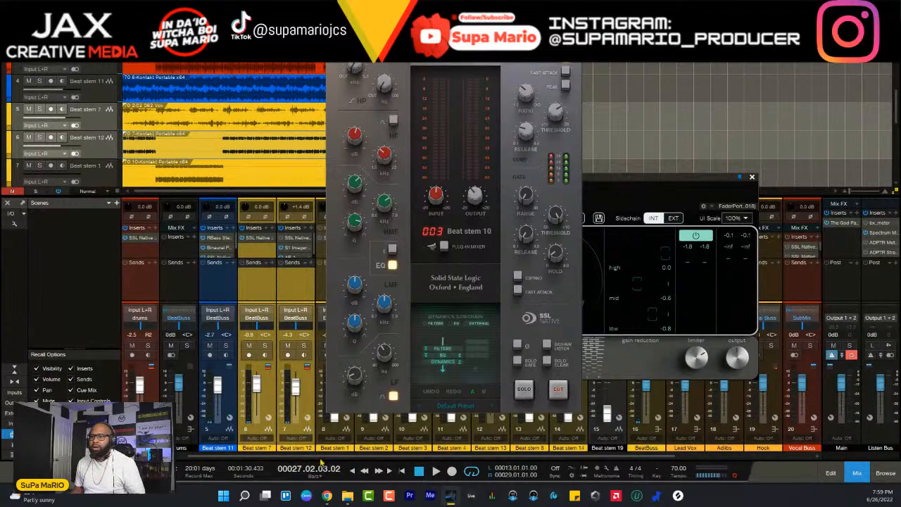
{"action": "left_click_drag", "start_coordinate": [314, 457], "coordinate": [186, 457]}
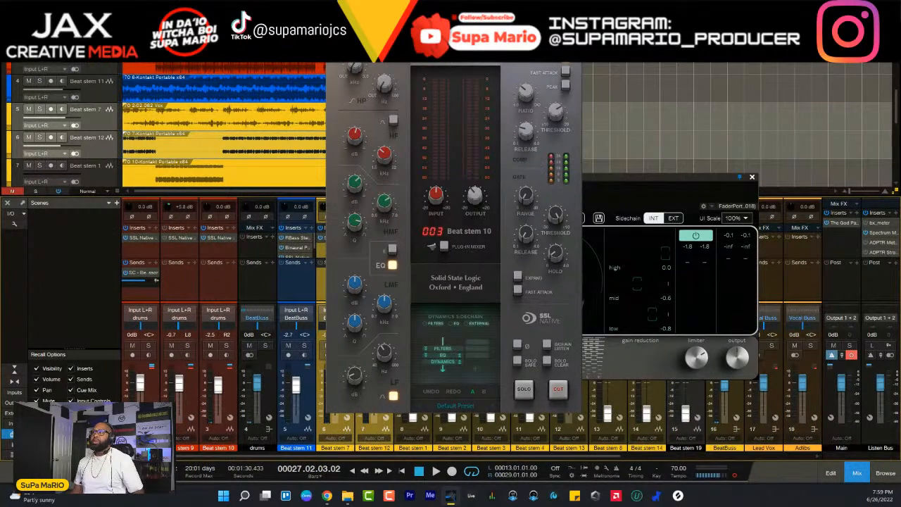
{"action": "left_click", "coordinate": [574, 16]}
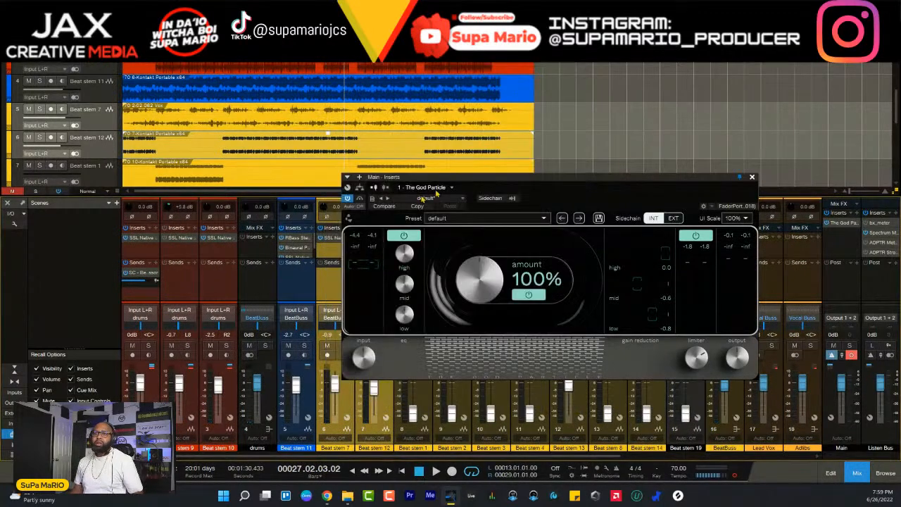
{"action": "left_click", "coordinate": [150, 238]}
{"action": "key", "text": "space"}
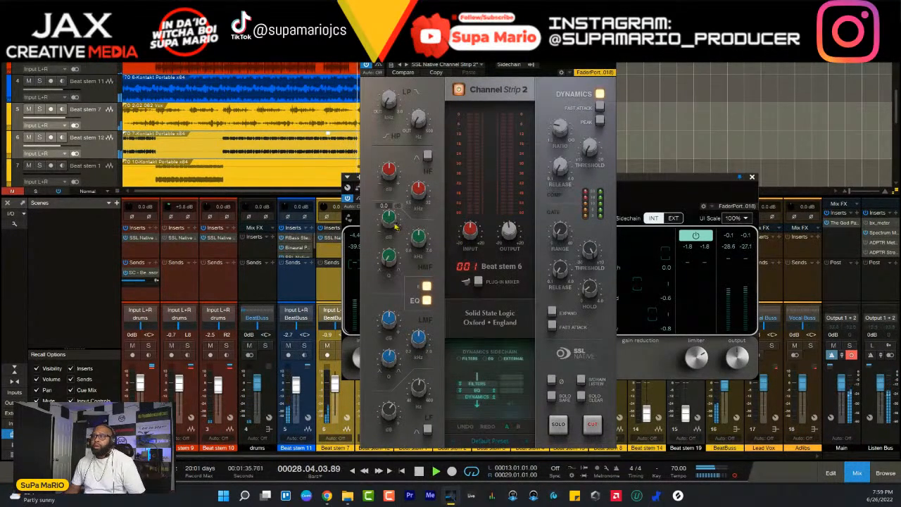
{"action": "left_click_drag", "start_coordinate": [396, 227], "coordinate": [396, 193]}
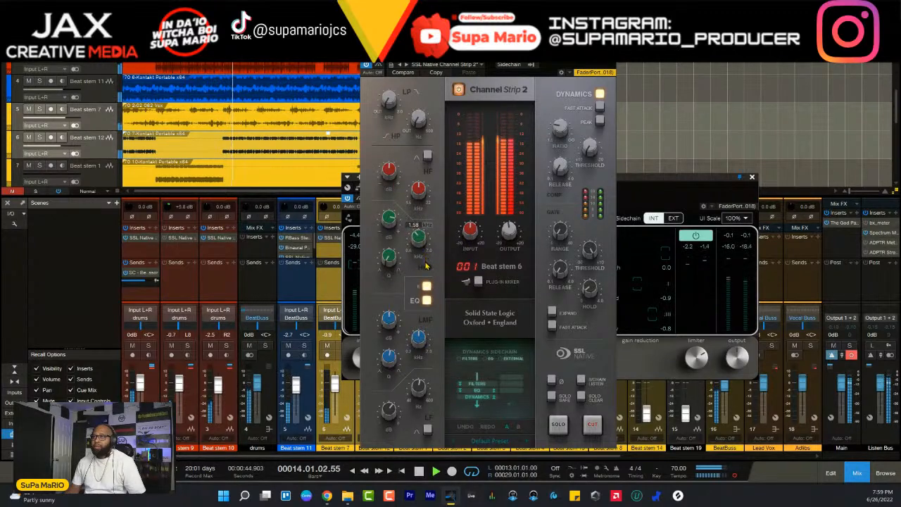
{"action": "left_click_drag", "start_coordinate": [425, 266], "coordinate": [426, 274]}
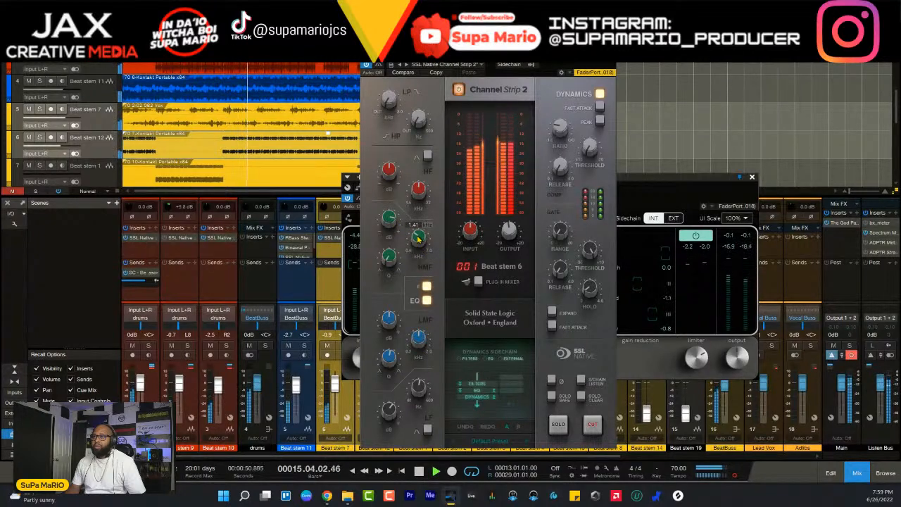
- Set Beat stem 6's HMF band to a Q of 0.99 and a gain of 5.0 dB while the beat plays
{"action": "mouse_move", "coordinate": [390, 222]}
{"action": "left_mouse_down"}
{"action": "mouse_move", "coordinate": [401, 271]}
{"action": "mouse_move", "coordinate": [390, 222]}
{"action": "left_mouse_up"}
{"action": "scroll", "coordinate": [388, 224], "scroll_direction": "up", "scroll_amount": 3}
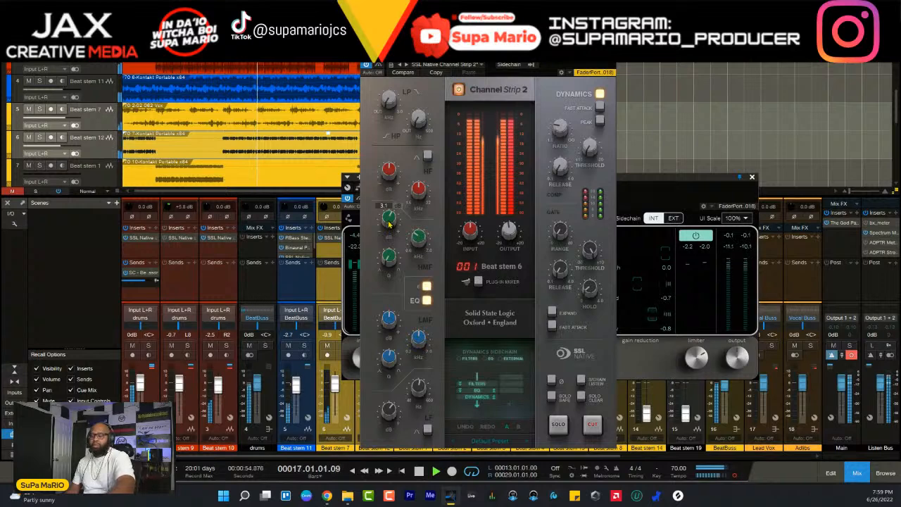
{"action": "left_click_drag", "start_coordinate": [389, 224], "coordinate": [390, 213]}
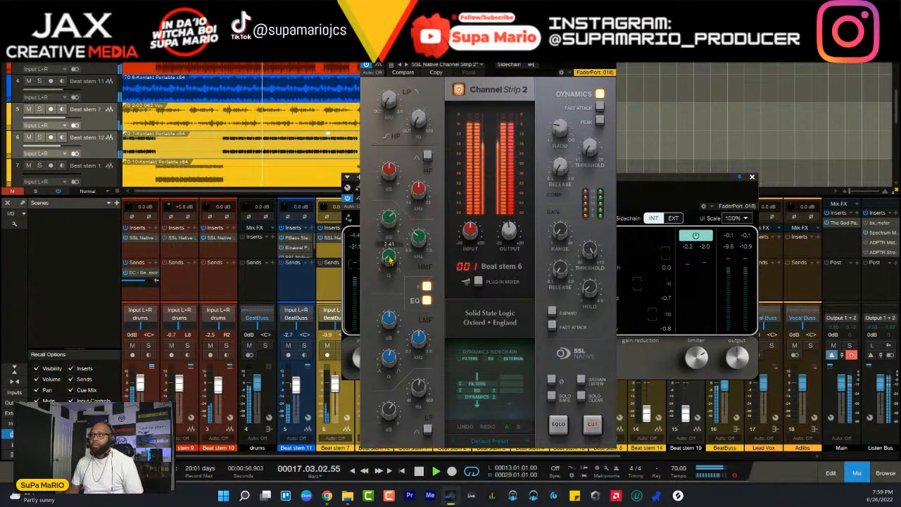
{"action": "left_click_drag", "start_coordinate": [389, 259], "coordinate": [362, 150]}
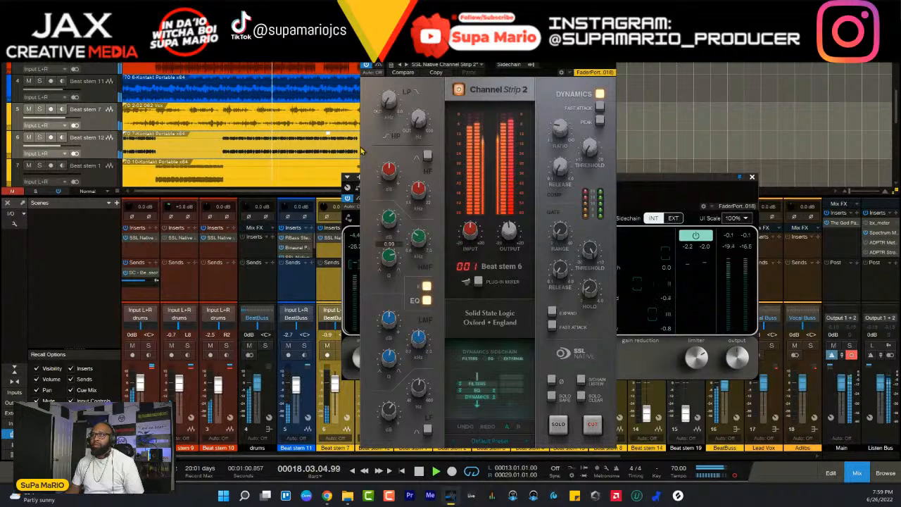
{"action": "mouse_move", "coordinate": [393, 218]}
{"action": "left_mouse_down"}
{"action": "mouse_move", "coordinate": [393, 247]}
{"action": "mouse_move", "coordinate": [389, 218]}
{"action": "left_mouse_up"}
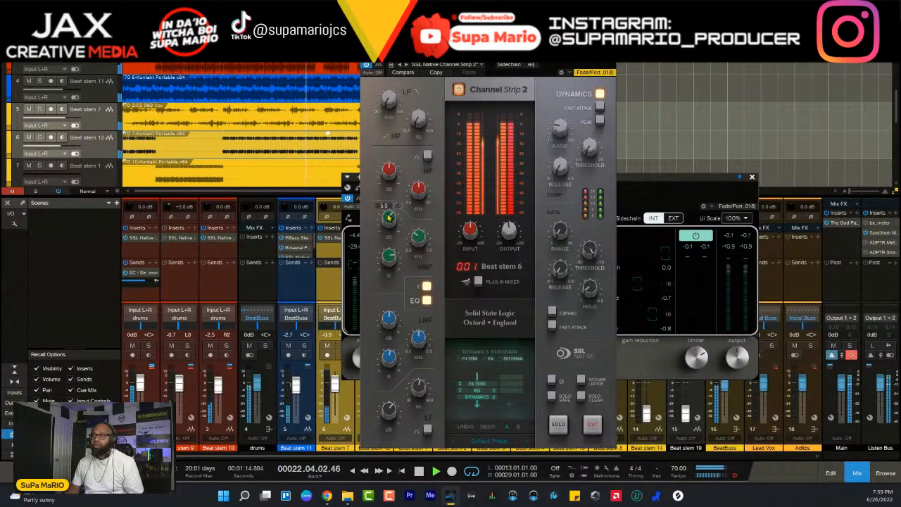
- Check the boosted Beat stem 6 in the full beat against The God Particle's meters, and close both plug-in windows
{"action": "key", "text": "space"}
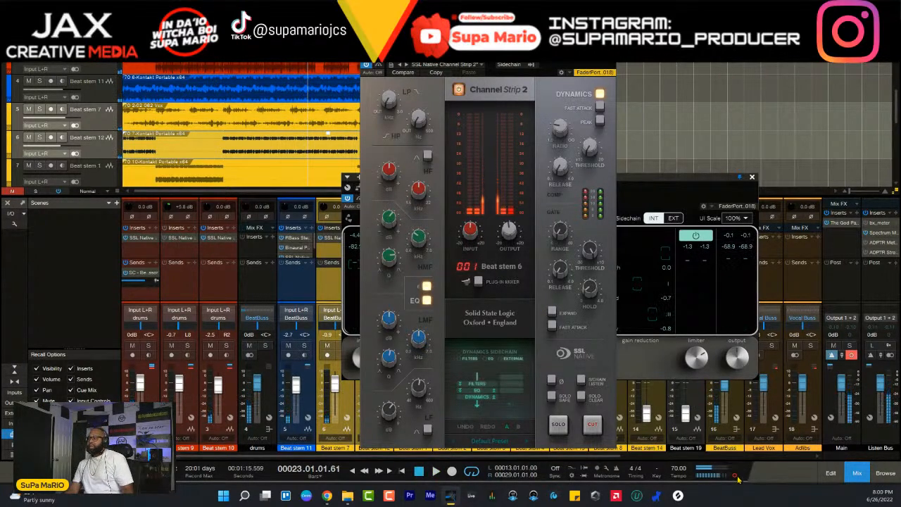
{"action": "key", "text": "space"}
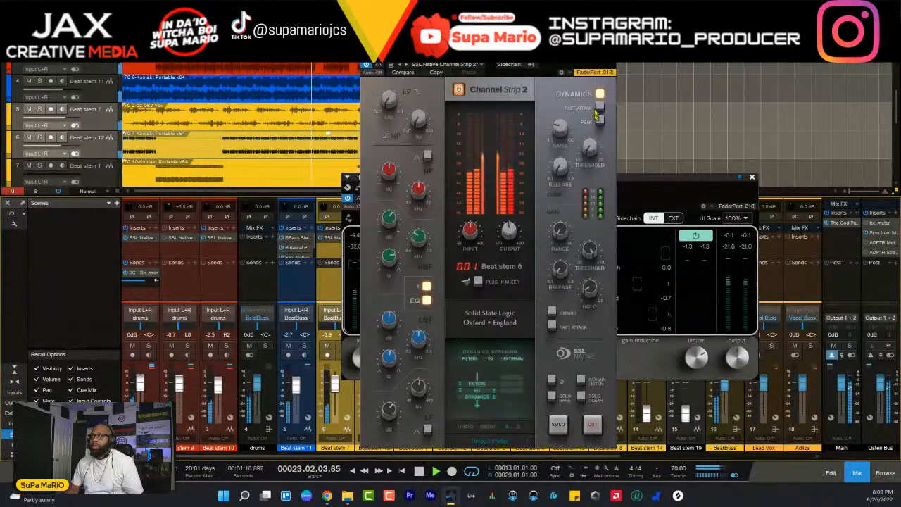
{"action": "left_click", "coordinate": [610, 43]}
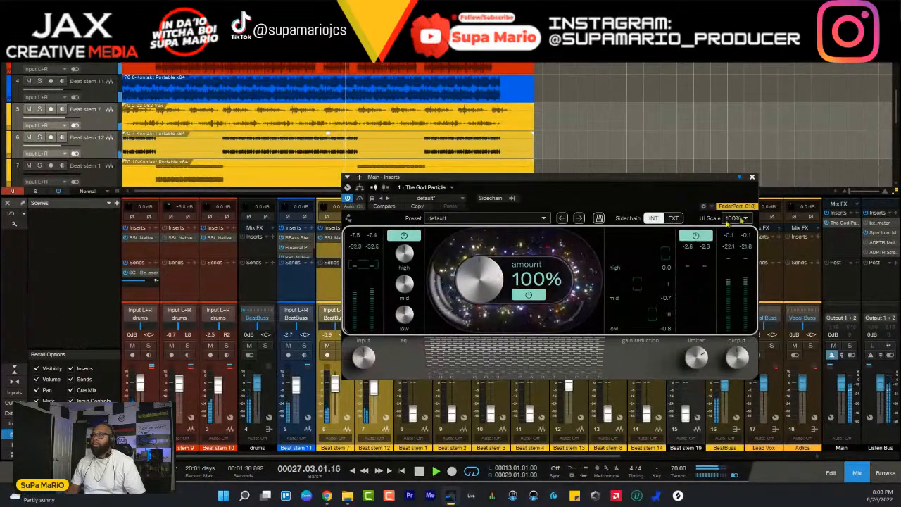
{"action": "key", "text": "space"}
{"action": "left_click", "coordinate": [752, 178]}
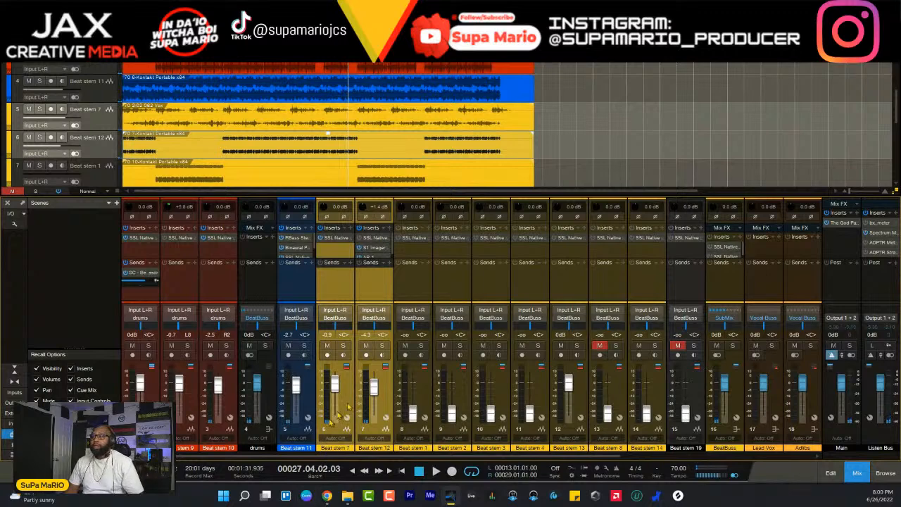
{"action": "left_click", "coordinate": [845, 224]}
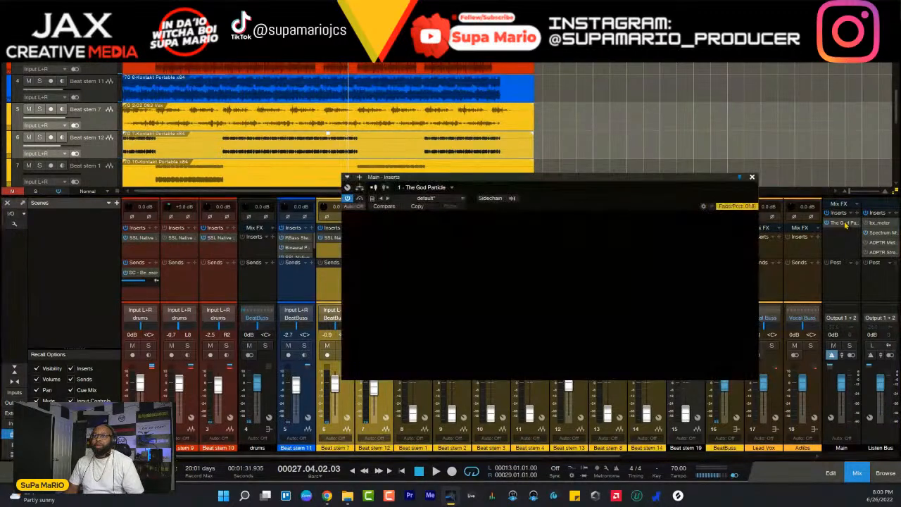
{"action": "left_click", "coordinate": [752, 176]}
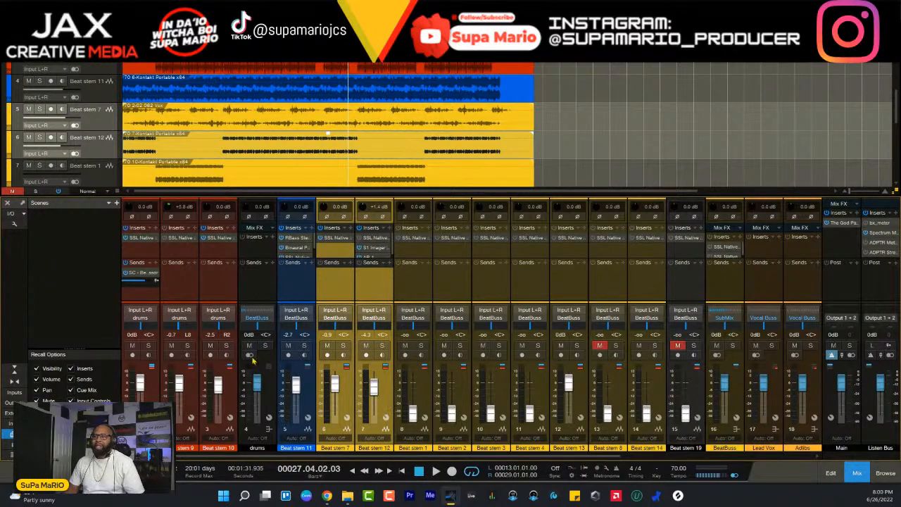
- Extend the loop range's start back to bar 5 and place the playhead there
{"action": "key", "text": "space"}
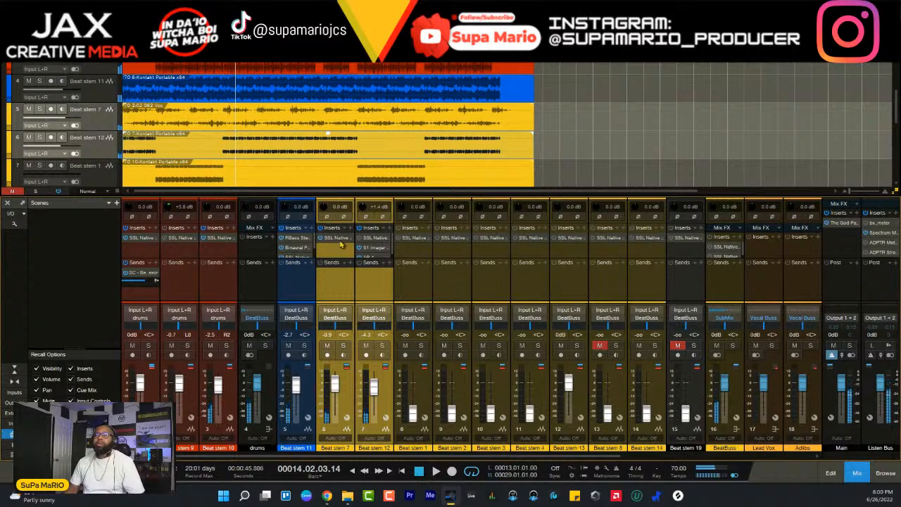
{"action": "left_click", "coordinate": [327, 133]}
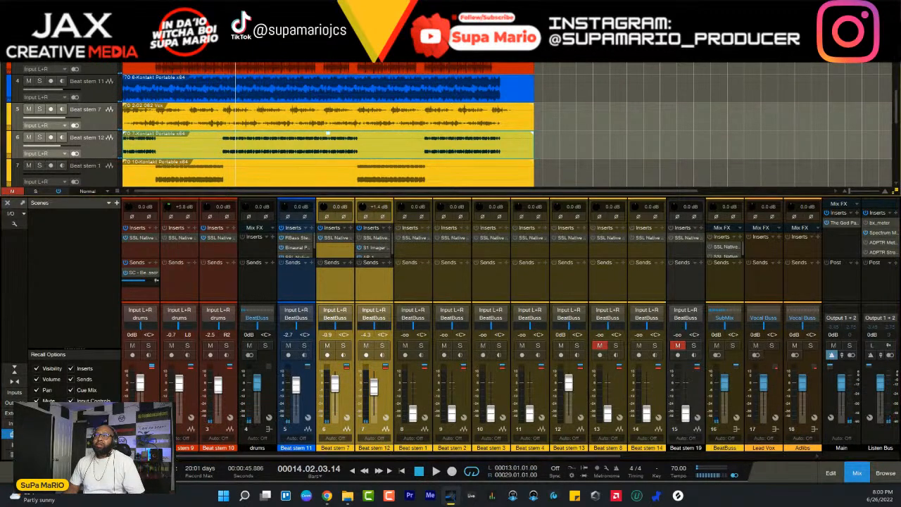
{"action": "left_click_drag", "start_coordinate": [224, 55], "coordinate": [156, 55]}
{"action": "left_click", "coordinate": [157, 58]}
{"action": "scroll", "coordinate": [164, 78], "scroll_direction": "down", "scroll_amount": 4}
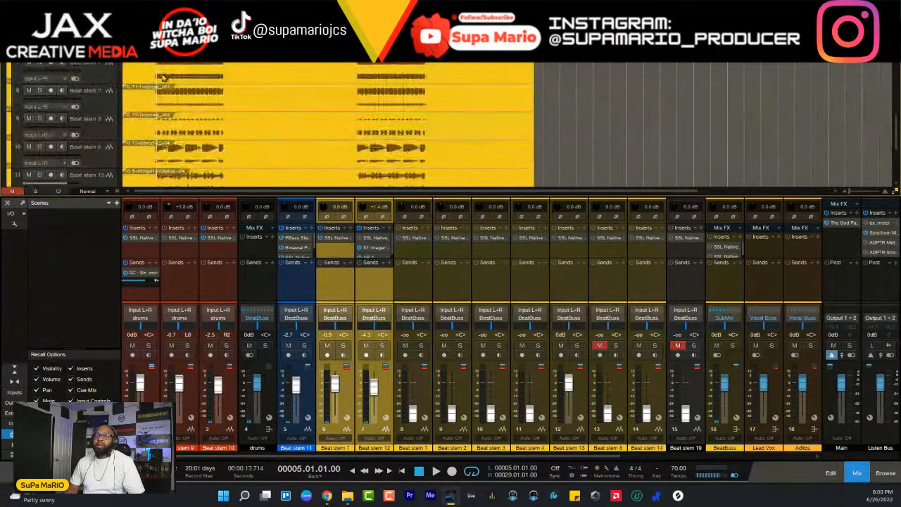
{"action": "scroll", "coordinate": [173, 84], "scroll_direction": "up", "scroll_amount": 3}
{"action": "scroll", "coordinate": [173, 84], "scroll_direction": "down", "scroll_amount": 2}
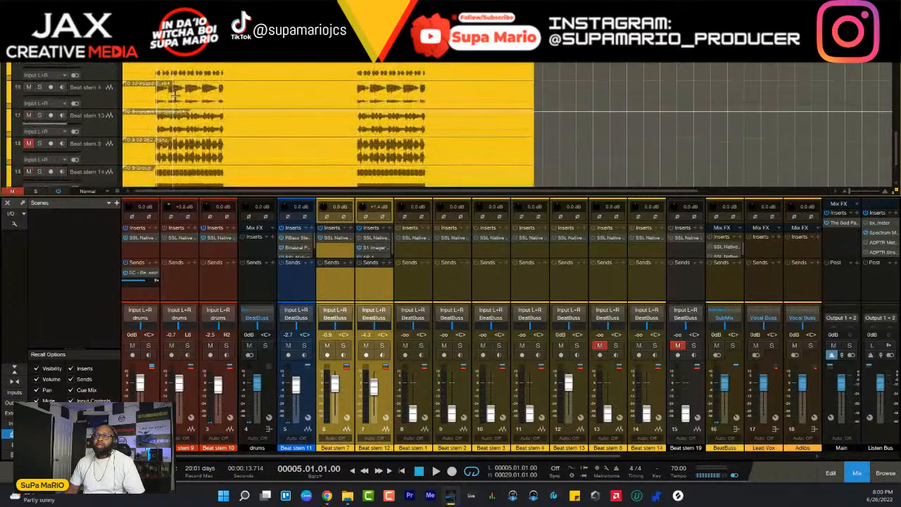
- Try Beat stem 1 at about -7.2 dB, soloed and in the full beat, and pull its fader back fully down
{"action": "left_click", "coordinate": [90, 88]}
{"action": "left_click", "coordinate": [40, 81]}
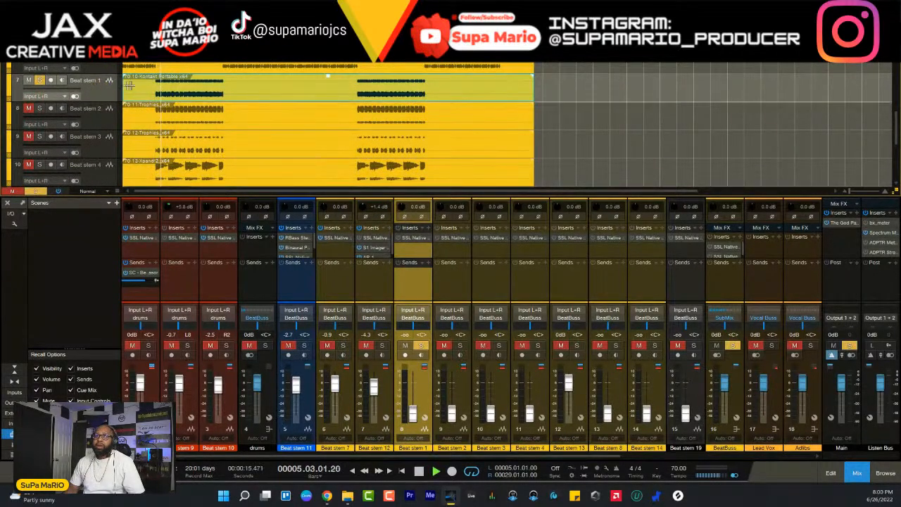
{"action": "scroll", "coordinate": [173, 88], "scroll_direction": "up", "scroll_amount": 3}
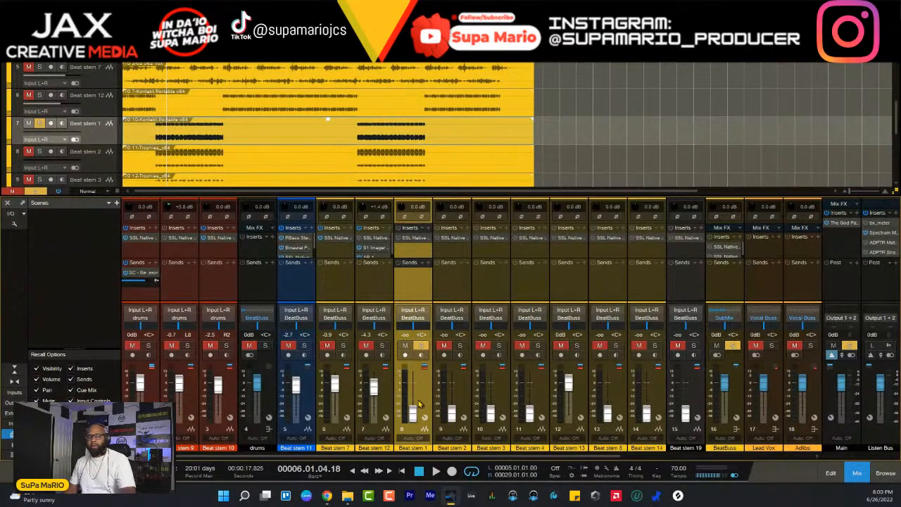
{"action": "left_click_drag", "start_coordinate": [421, 401], "coordinate": [419, 354]}
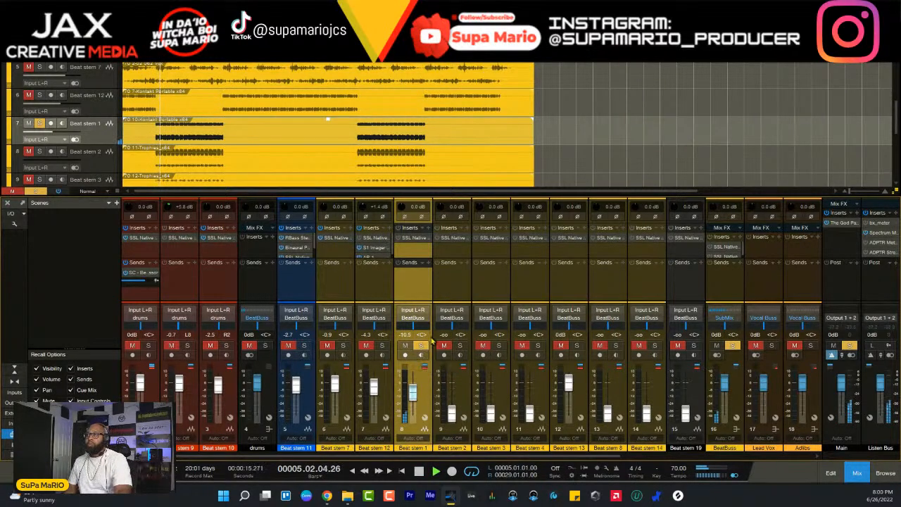
{"action": "left_click", "coordinate": [420, 346]}
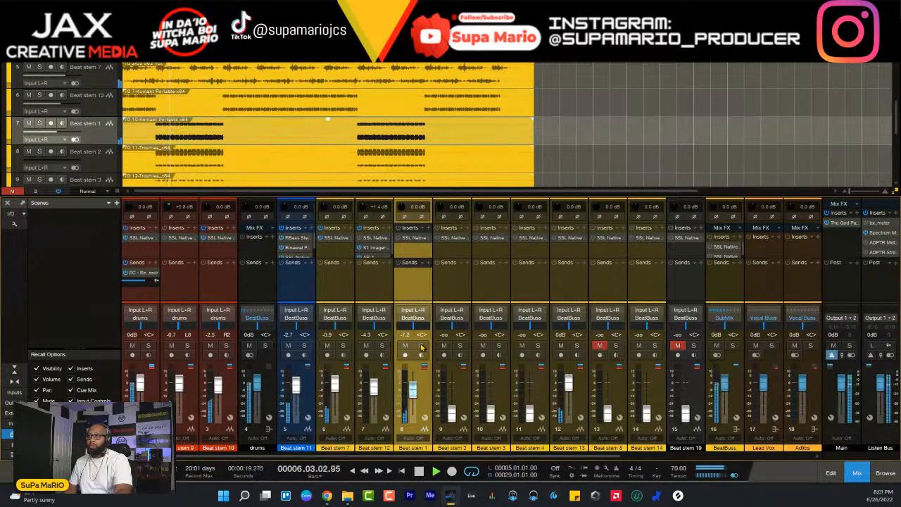
{"action": "left_click_drag", "start_coordinate": [414, 389], "coordinate": [486, 415]}
- Audition Beat stem 13 on its own and in the full beat, and move its channel directly after Beat stem 12
{"action": "left_click", "coordinate": [576, 346]}
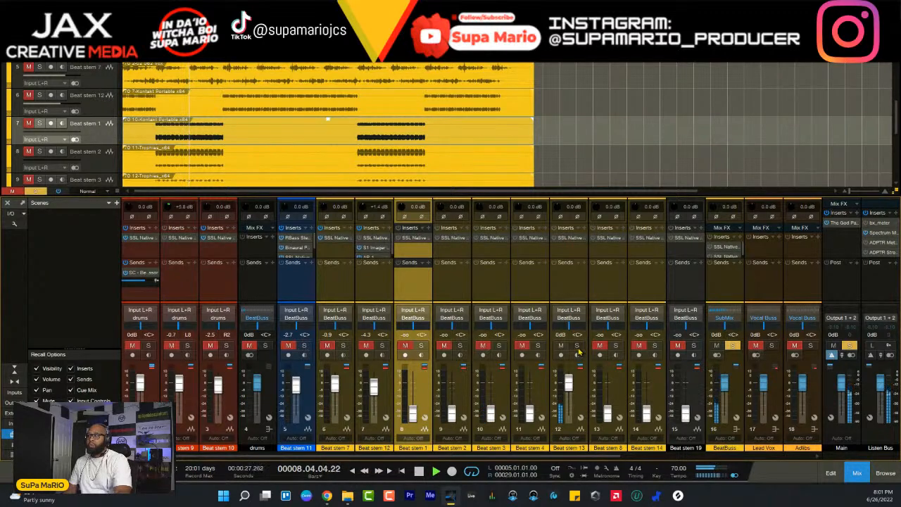
{"action": "left_click", "coordinate": [576, 346]}
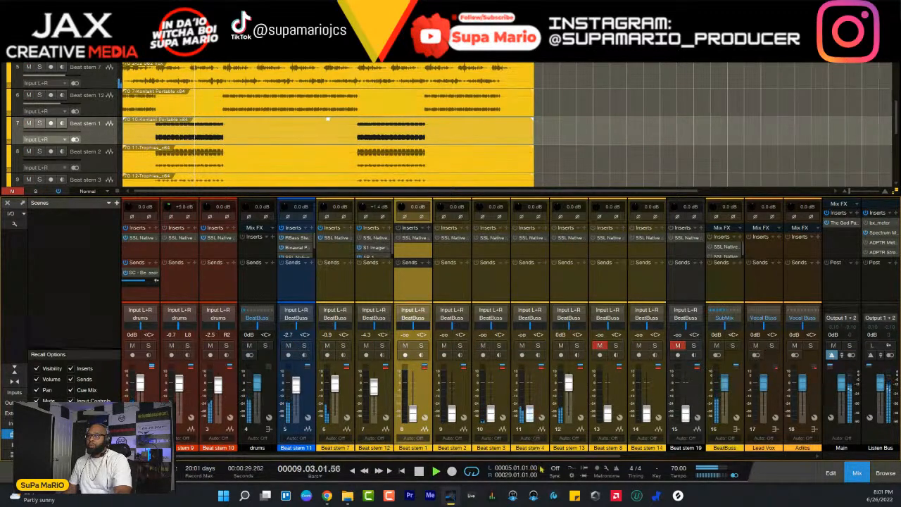
{"action": "left_click_drag", "start_coordinate": [574, 394], "coordinate": [407, 404]}
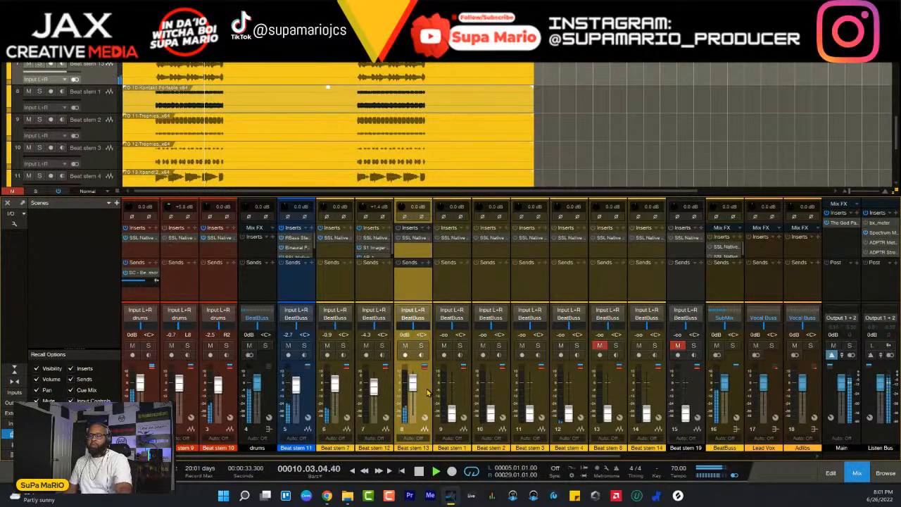
- Solo Beat stem 13, lower its fader to -4.6 dB, and high-pass it at about 85.3 Hz in its SSL channel strip
{"action": "left_click", "coordinate": [421, 345]}
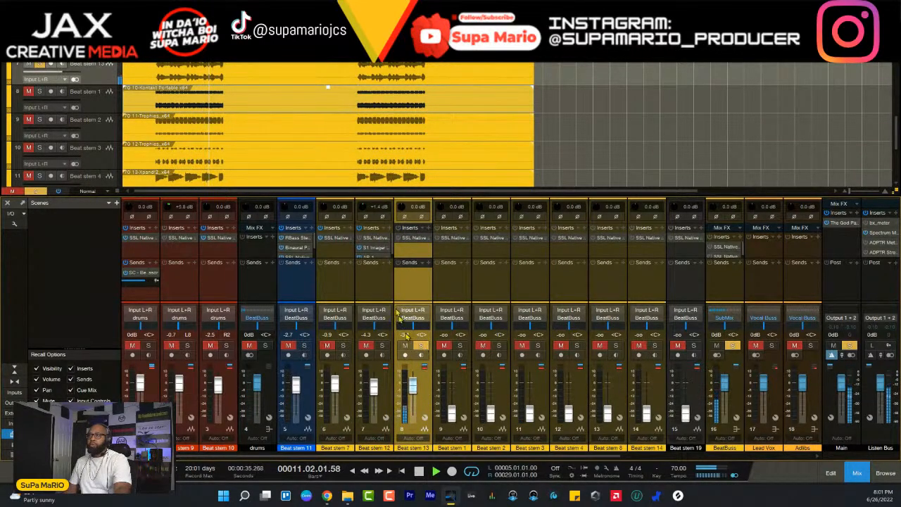
{"action": "scroll", "coordinate": [348, 148], "scroll_direction": "down", "scroll_amount": 4}
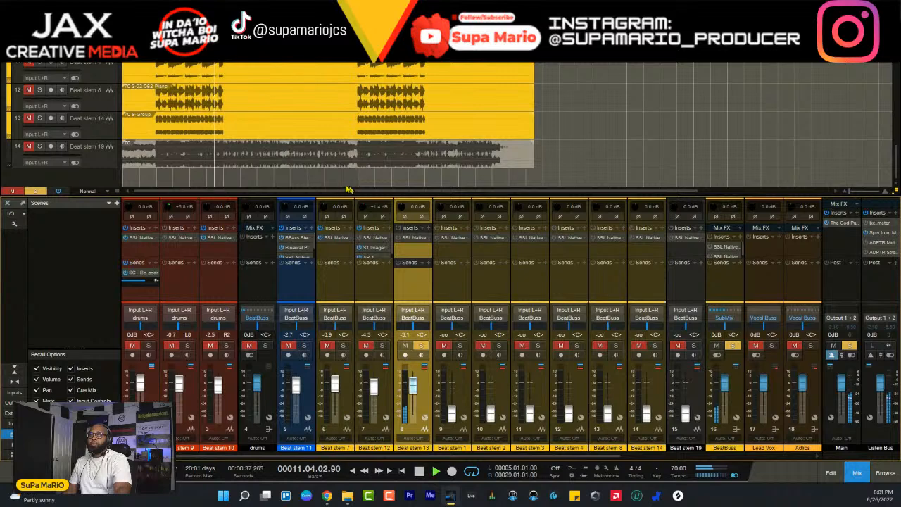
{"action": "left_click", "coordinate": [411, 238]}
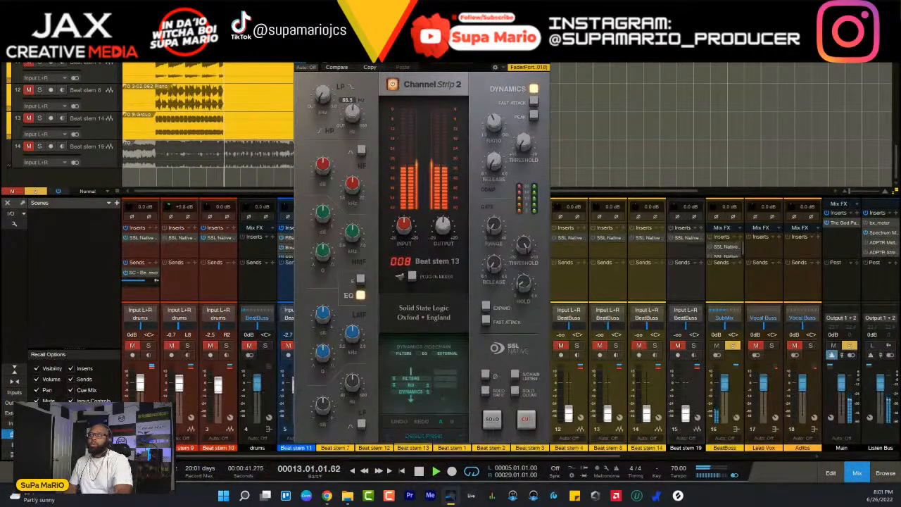
{"action": "key", "text": "space"}
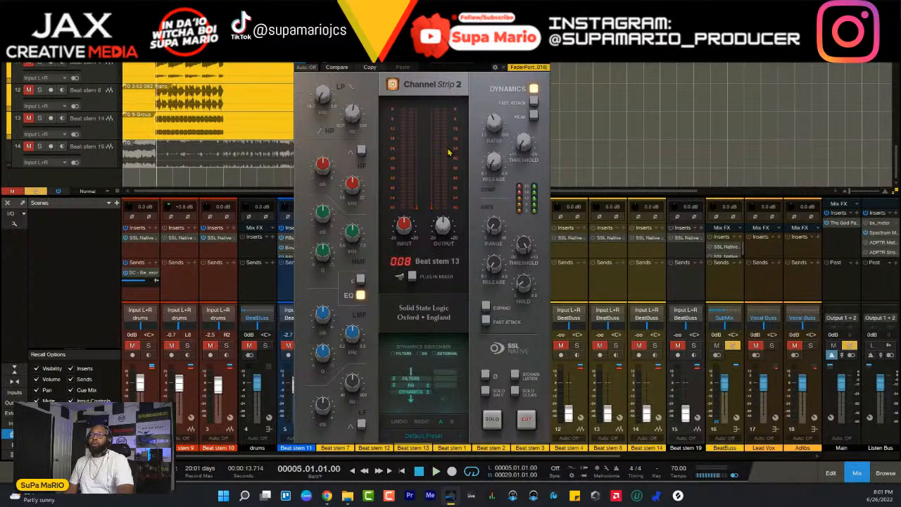
- Show the Listen Bus's Spectrum Meter beside Beat stem 13's channel strip while the soloed stem plays
{"action": "key", "text": "space"}
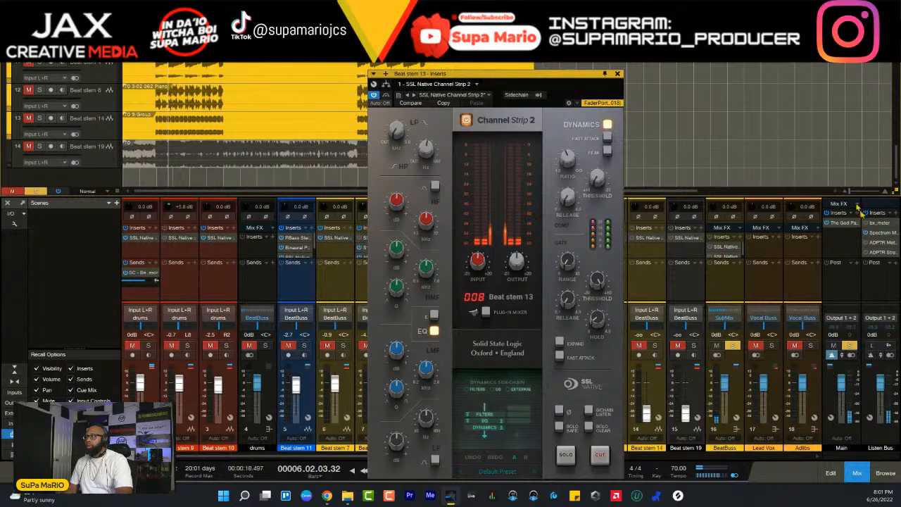
{"action": "left_click", "coordinate": [880, 233]}
{"action": "left_click_drag", "start_coordinate": [758, 211], "coordinate": [818, 180]}
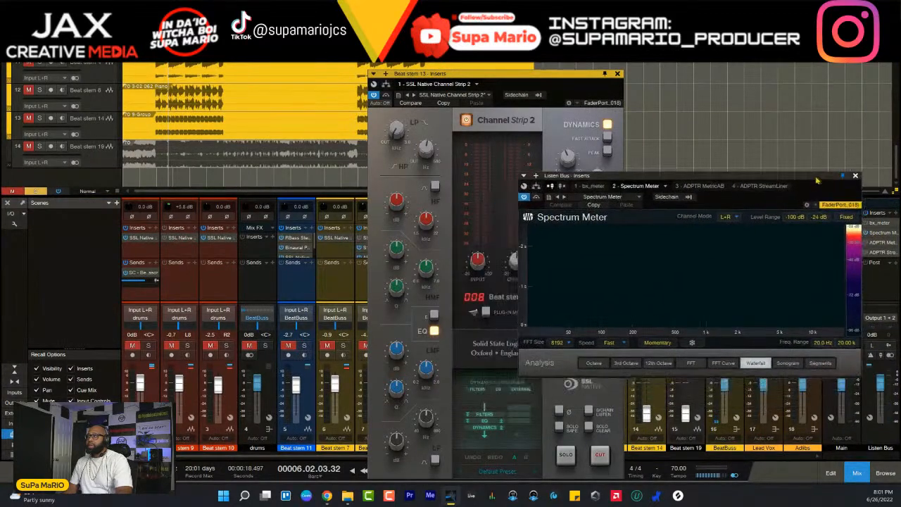
{"action": "left_click_drag", "start_coordinate": [554, 82], "coordinate": [385, 46]}
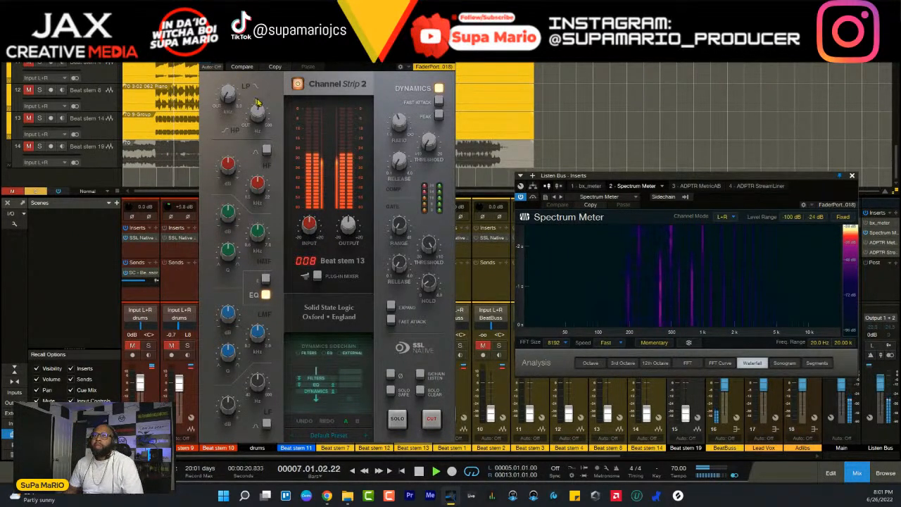
- Sweep Beat stem 13's HMF band to about 4.93 kHz using a 13.8 dB boost, and dial in a milder gain
{"action": "mouse_move", "coordinate": [260, 115]}
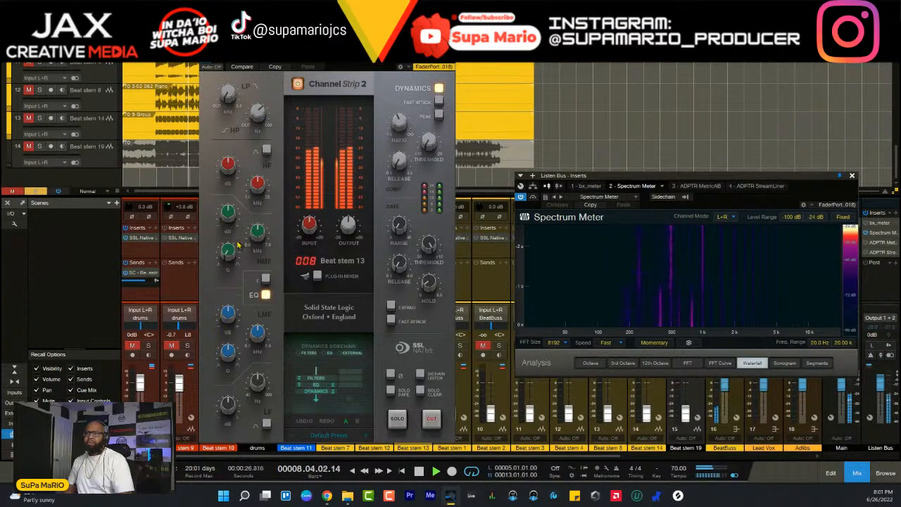
{"action": "mouse_move", "coordinate": [231, 209]}
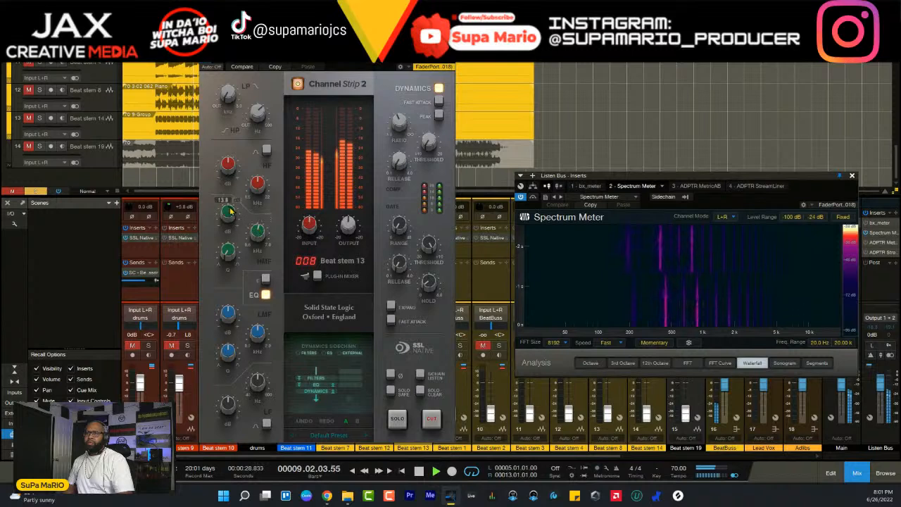
{"action": "mouse_move", "coordinate": [257, 219]}
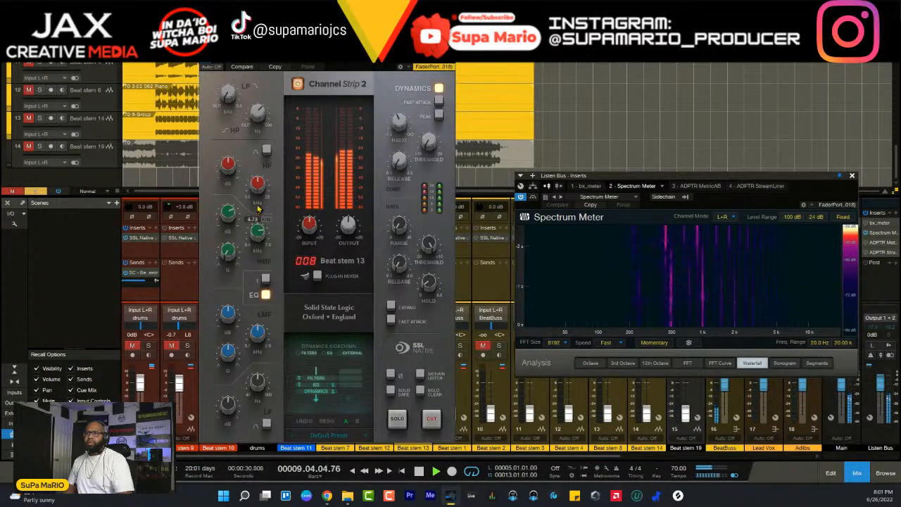
{"action": "mouse_move", "coordinate": [260, 241]}
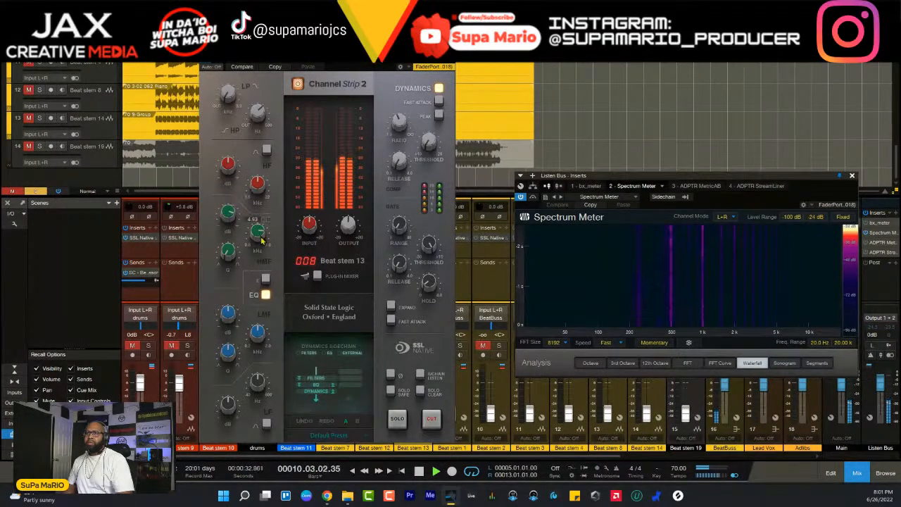
{"action": "mouse_move", "coordinate": [219, 258]}
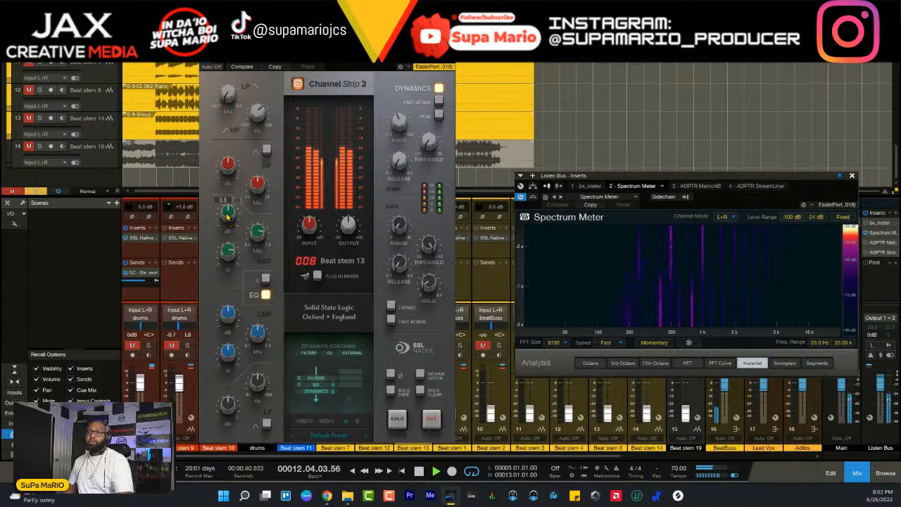
{"action": "left_click_drag", "start_coordinate": [228, 216], "coordinate": [231, 215]}
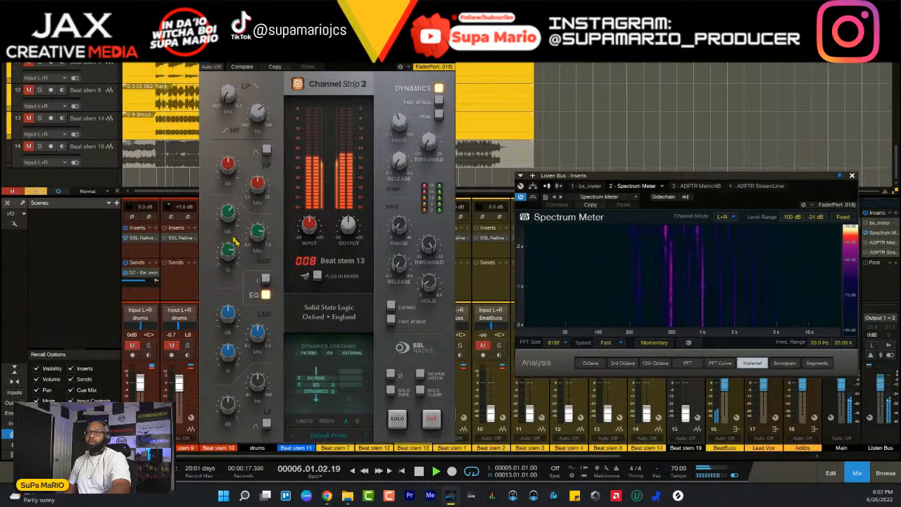
- Compare the soloed Beat stem 13 with its channel strip EQ bypassed and engaged
{"action": "left_click", "coordinate": [265, 295]}
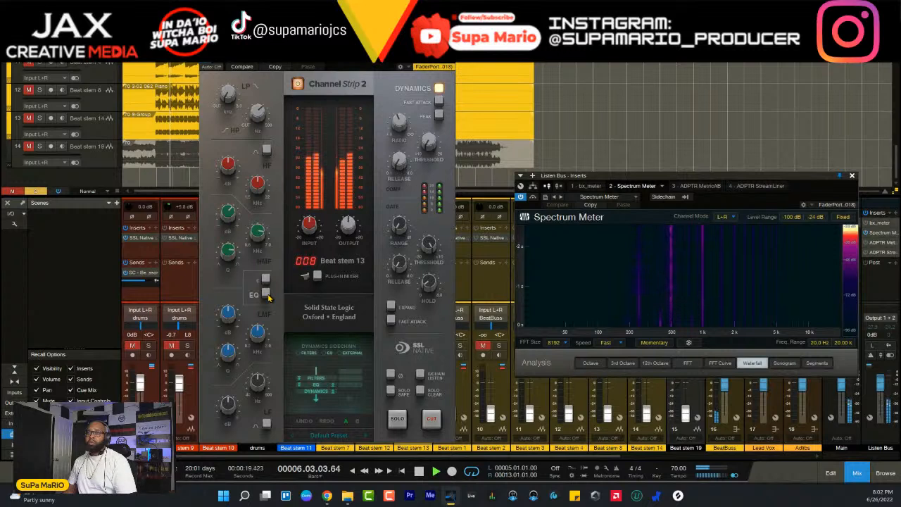
{"action": "left_click", "coordinate": [265, 294]}
{"action": "left_click", "coordinate": [265, 294]}
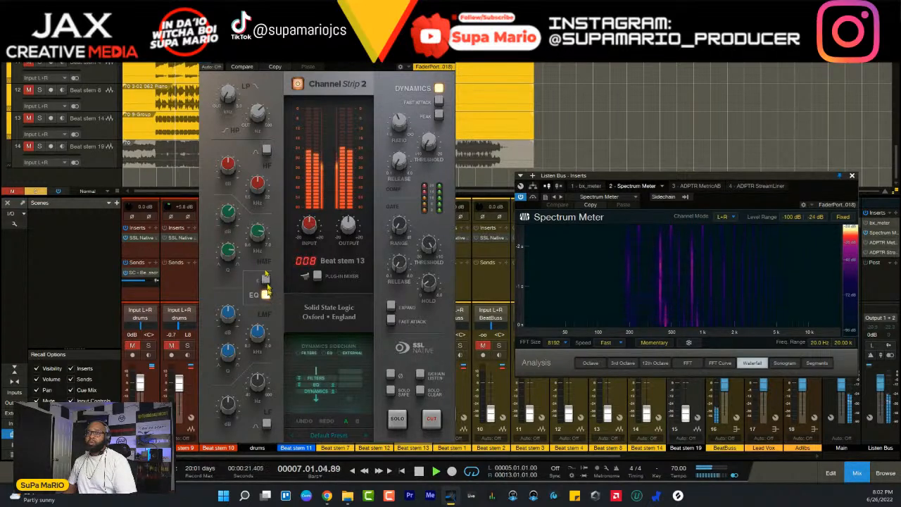
- Set Beat stem 13's HMF band to a Q of 0.84 and a gain of about 6.6 dB, and close its channel strip
{"action": "mouse_move", "coordinate": [229, 262]}
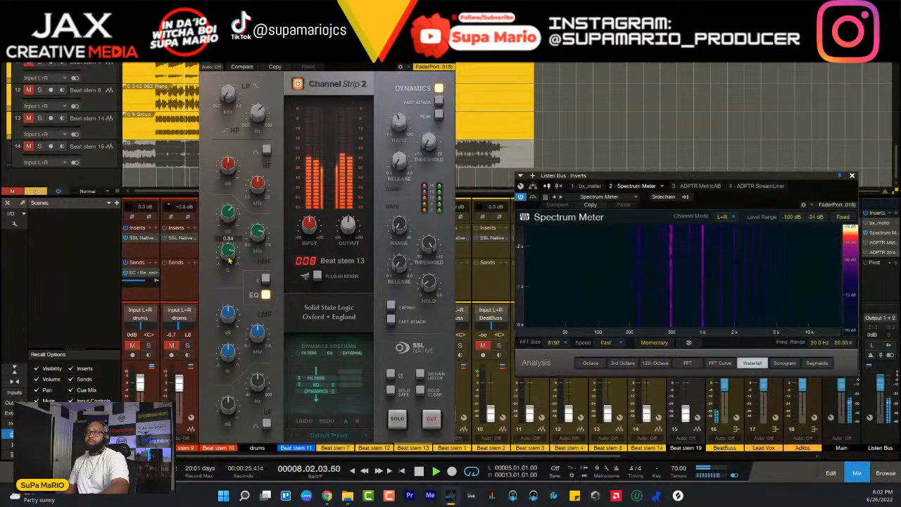
{"action": "mouse_move", "coordinate": [226, 212]}
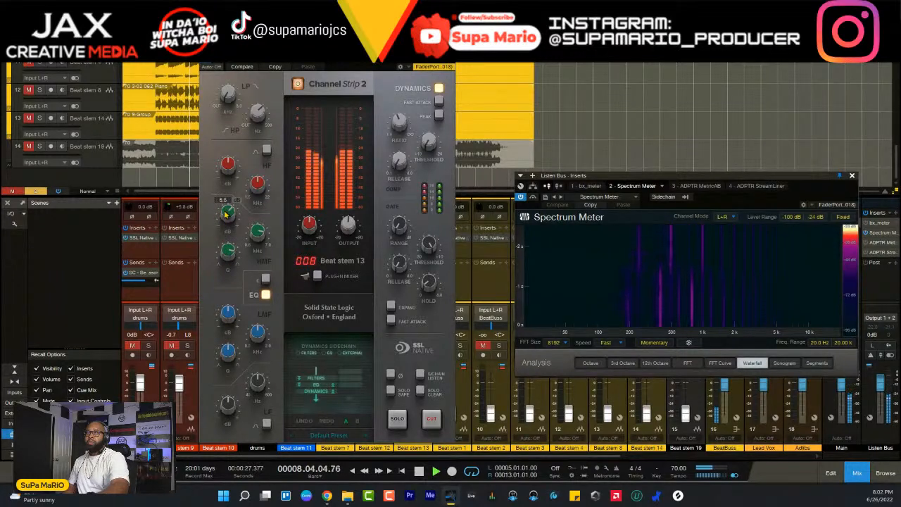
{"action": "scroll", "coordinate": [227, 213], "scroll_direction": "up", "scroll_amount": 4}
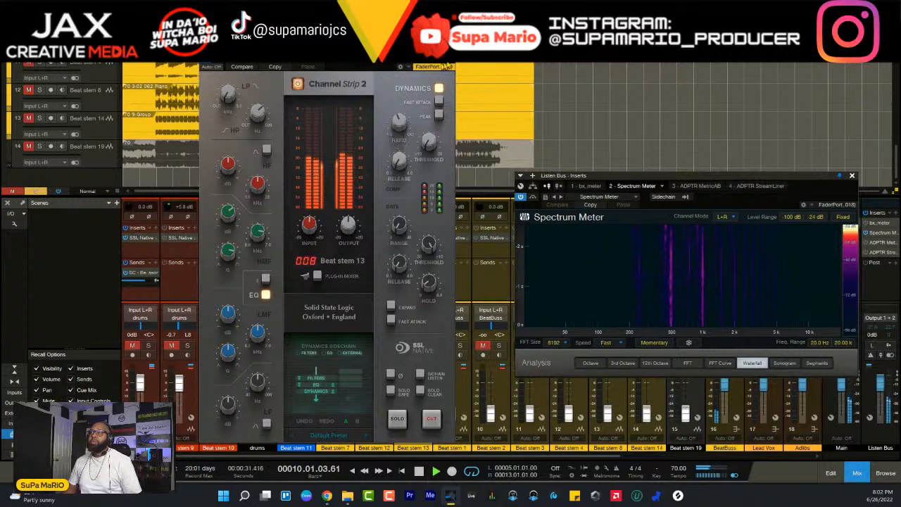
{"action": "key", "text": "space"}
{"action": "left_click", "coordinate": [448, 37]}
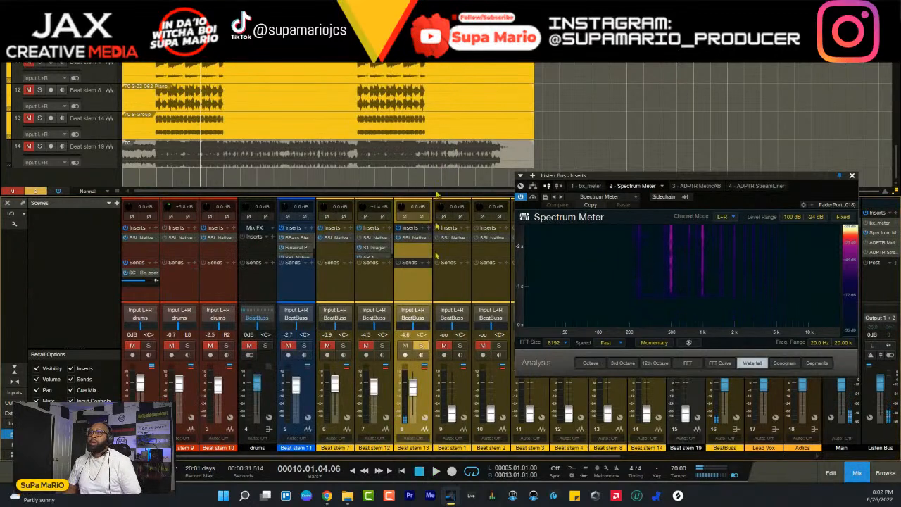
- Play Beat stem 13 in the full beat and lower its fader to -8.1 dB
{"action": "left_click", "coordinate": [420, 346]}
{"action": "key", "text": "space"}
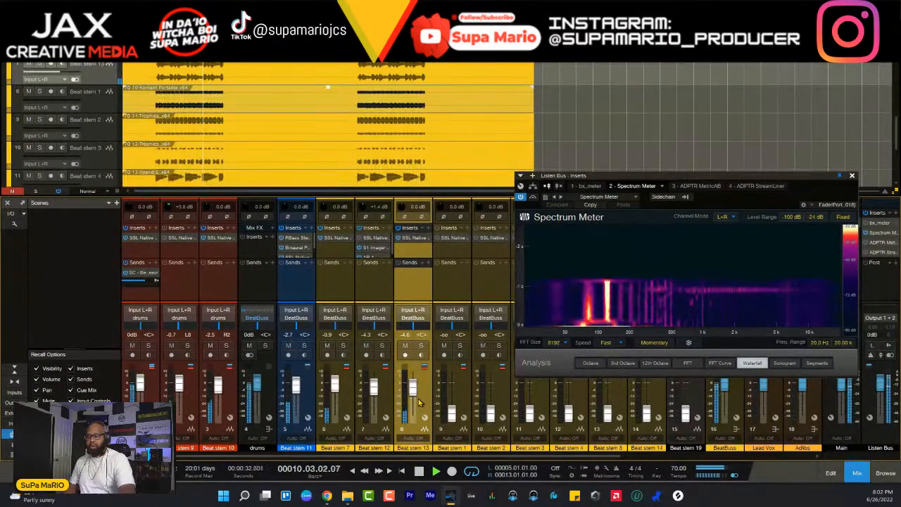
{"action": "scroll", "coordinate": [419, 403], "scroll_direction": "down", "scroll_amount": 3}
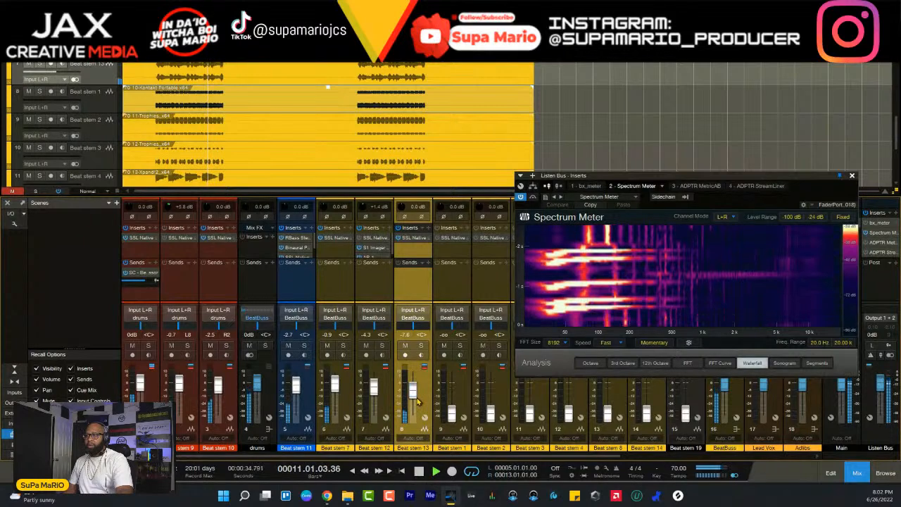
{"action": "scroll", "coordinate": [418, 401], "scroll_direction": "down", "scroll_amount": 1}
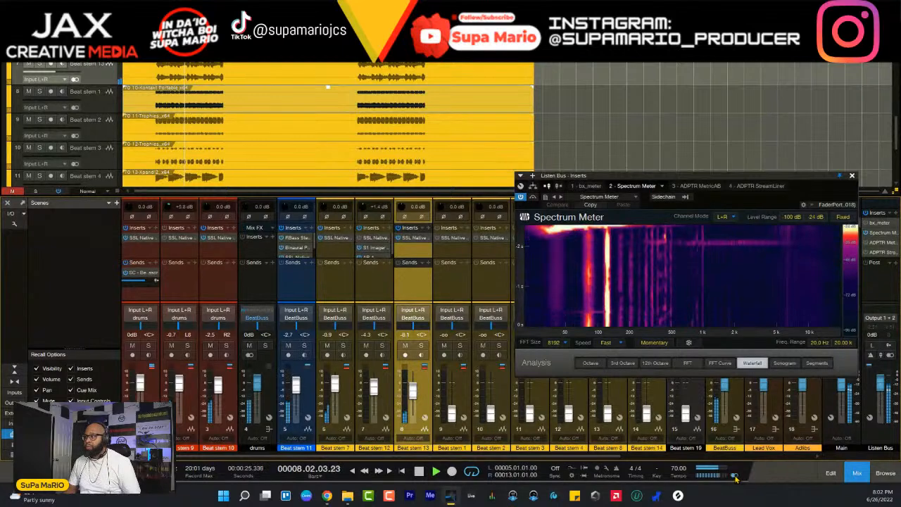
- Solo Beat stem 13, insert the recently used S1 Imager after its channel strip, and resume playback
{"action": "left_click", "coordinate": [421, 345]}
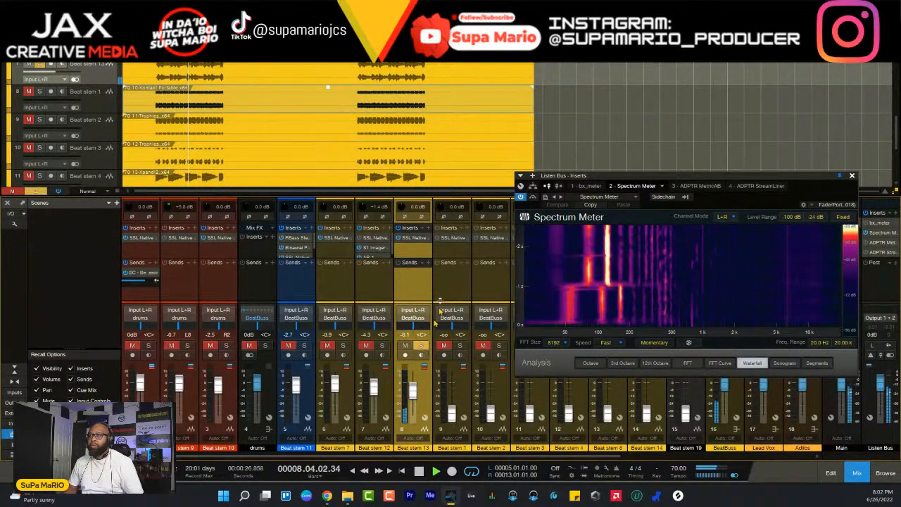
{"action": "left_click", "coordinate": [424, 227]}
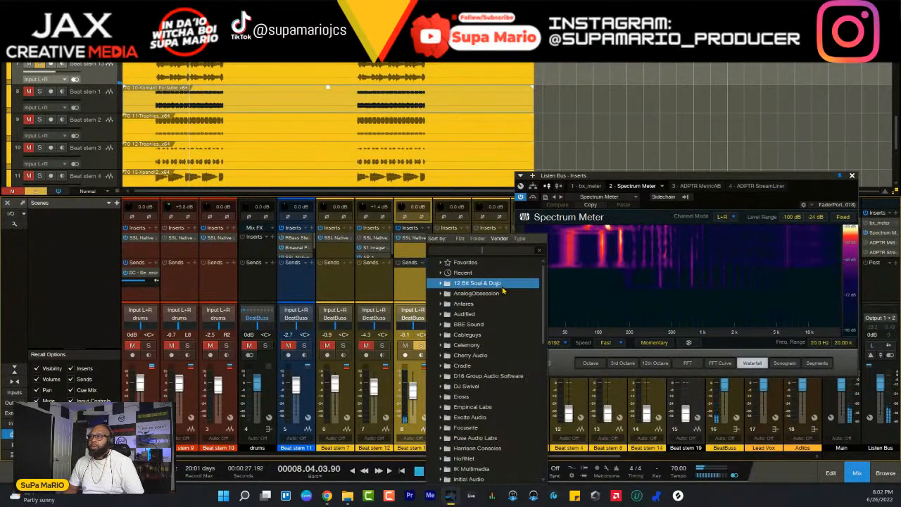
{"action": "left_click", "coordinate": [463, 272]}
{"action": "left_click", "coordinate": [475, 293]}
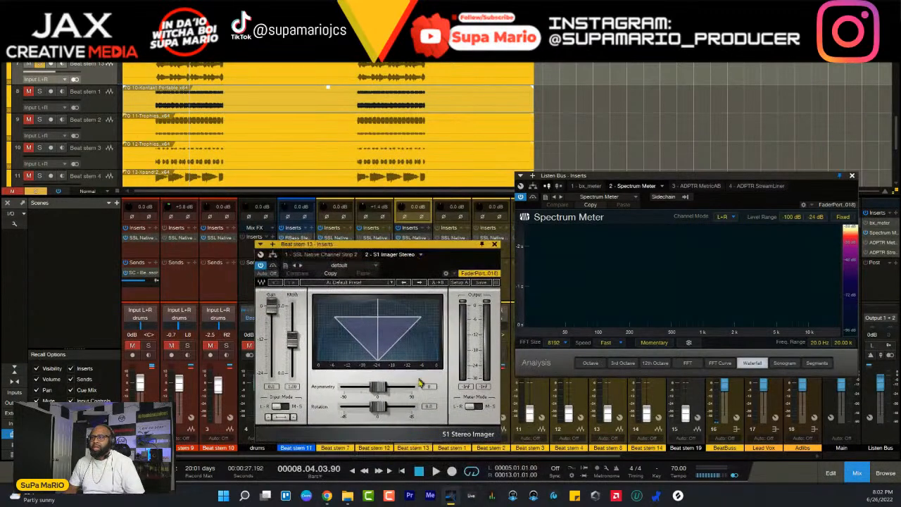
{"action": "key", "text": "space"}
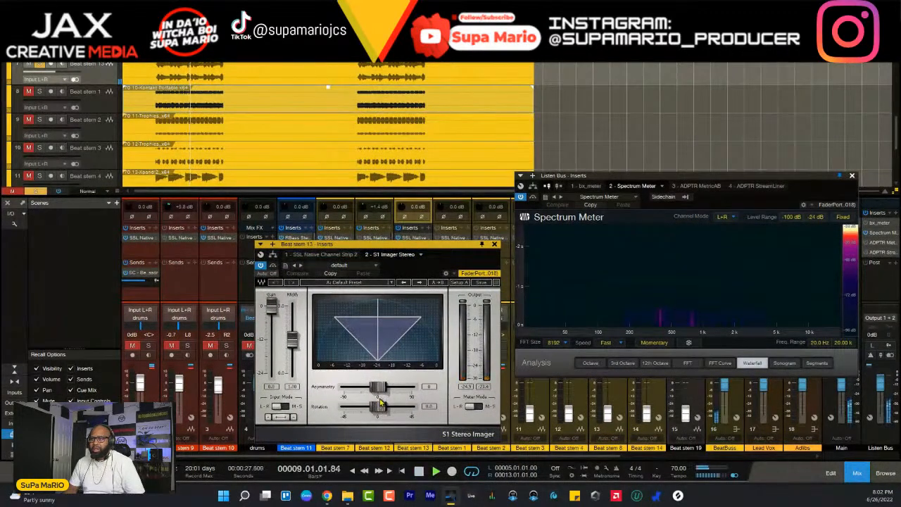
- Set Beat stem 13's S1 Imager width to 1.40, and close the imager and Spectrum Meter windows
{"action": "left_click_drag", "start_coordinate": [379, 406], "coordinate": [383, 406]}
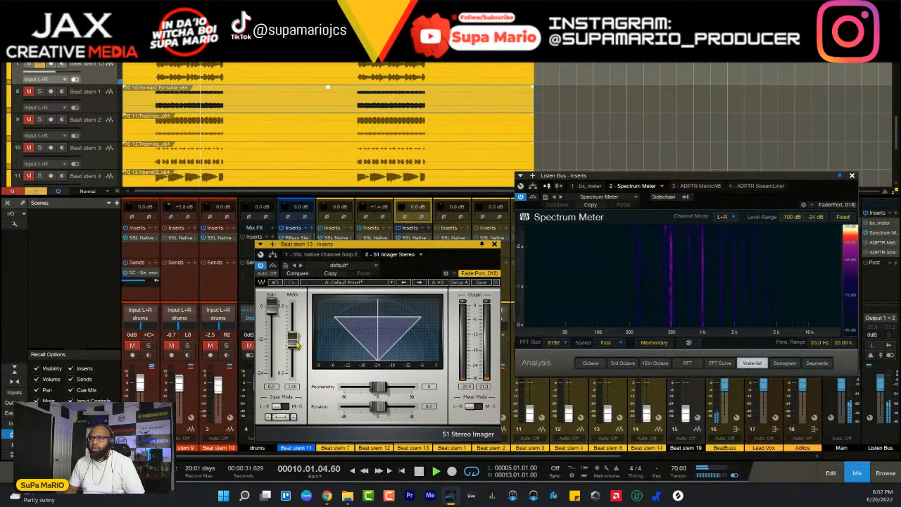
{"action": "left_click_drag", "start_coordinate": [295, 335], "coordinate": [298, 286]}
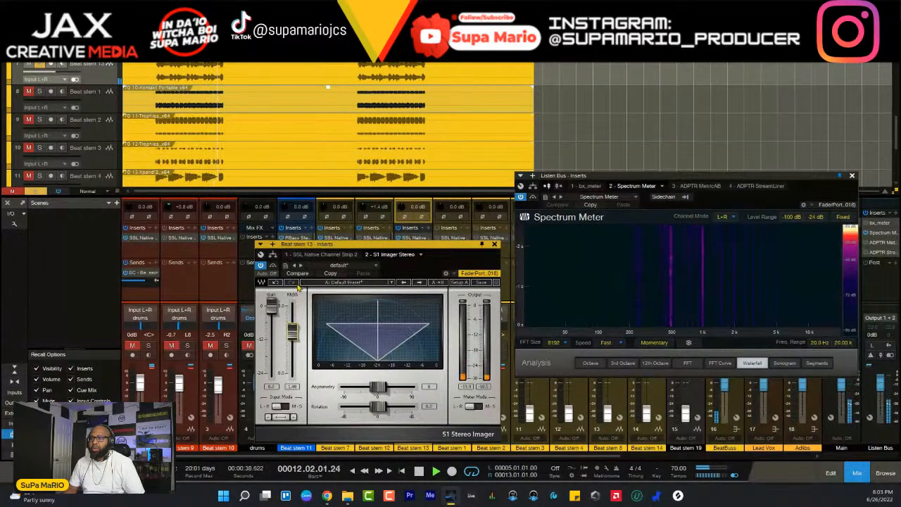
{"action": "left_click", "coordinate": [495, 245]}
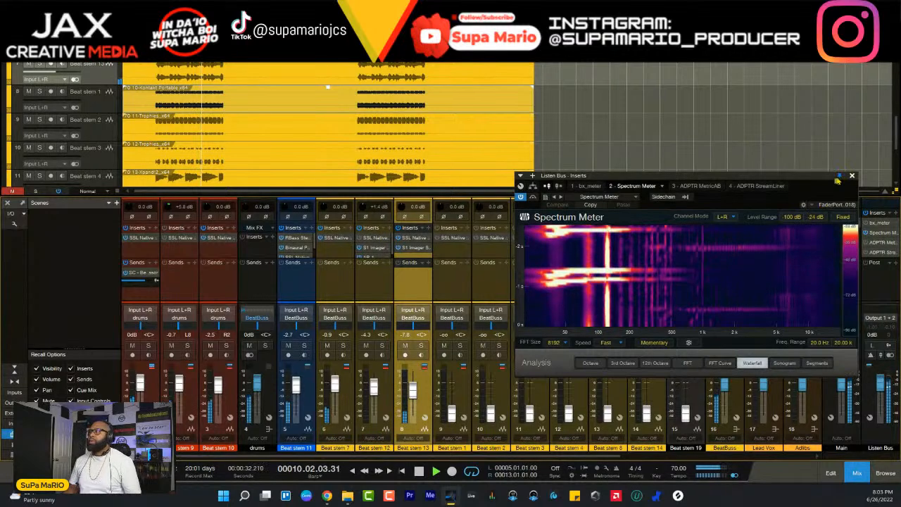
{"action": "left_click", "coordinate": [852, 176]}
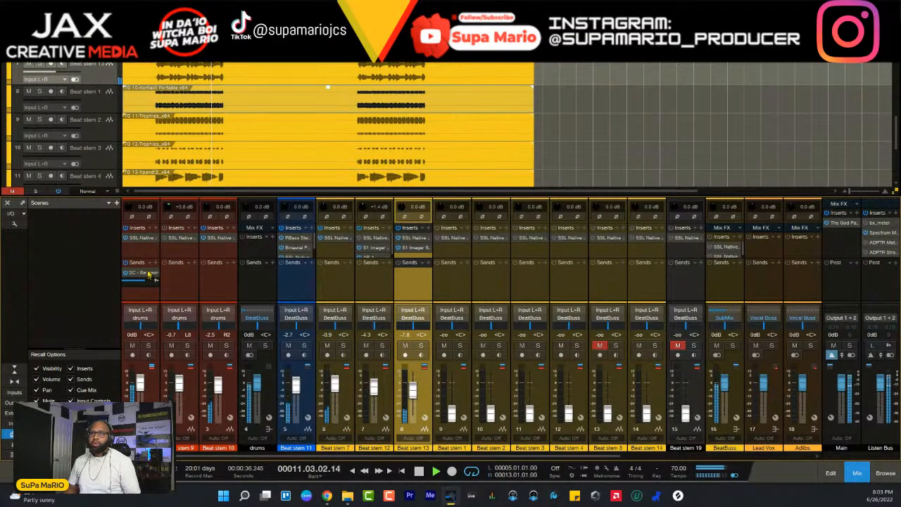
- Set the HMF gain on Beat stem 6's channel strip to about 4.5 dB, checking it soloed and in the full beat, and close the strip
{"action": "left_click", "coordinate": [141, 241]}
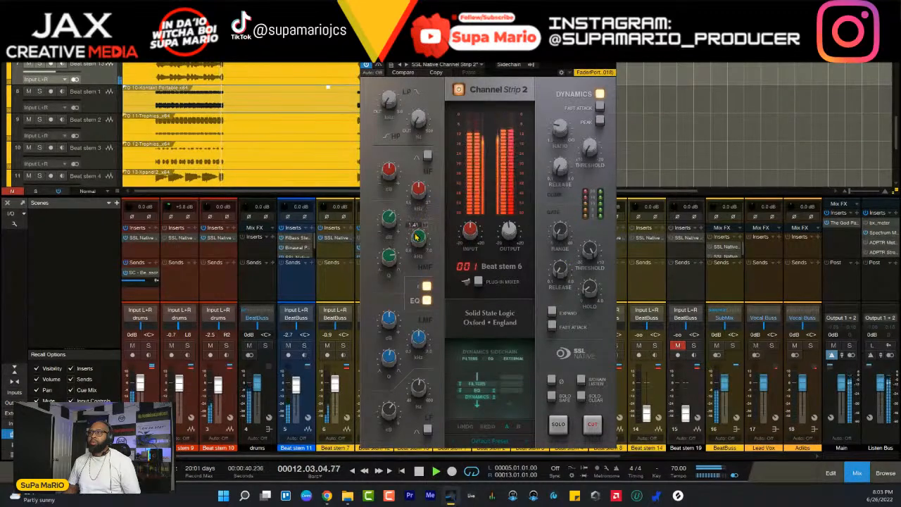
{"action": "mouse_move", "coordinate": [511, 236]}
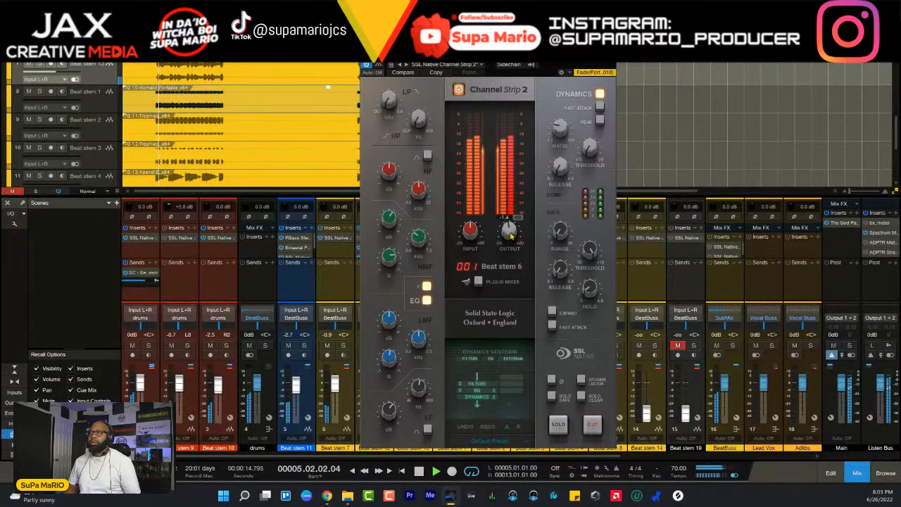
{"action": "mouse_move", "coordinate": [396, 225]}
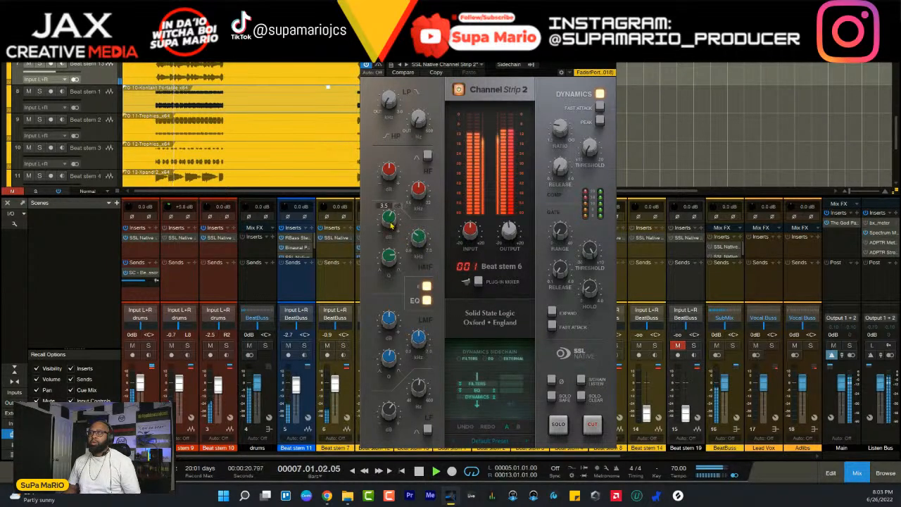
{"action": "scroll", "coordinate": [389, 224], "scroll_direction": "up", "scroll_amount": 3}
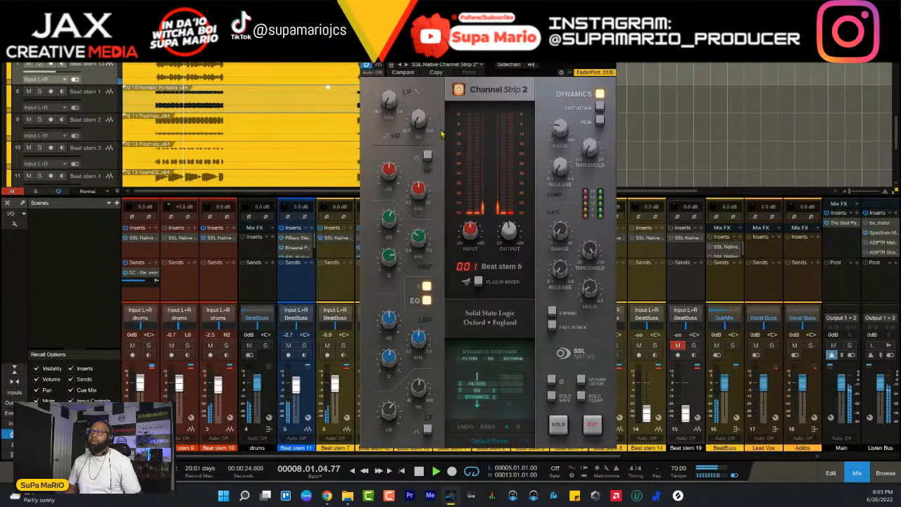
{"action": "left_click", "coordinate": [149, 347]}
{"action": "scroll", "coordinate": [392, 225], "scroll_direction": "down", "scroll_amount": 6}
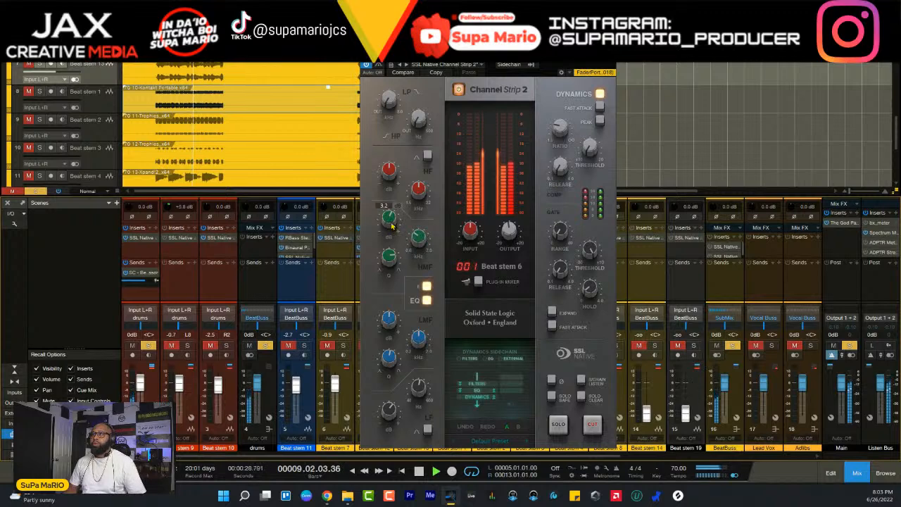
{"action": "scroll", "coordinate": [392, 225], "scroll_direction": "up", "scroll_amount": 8}
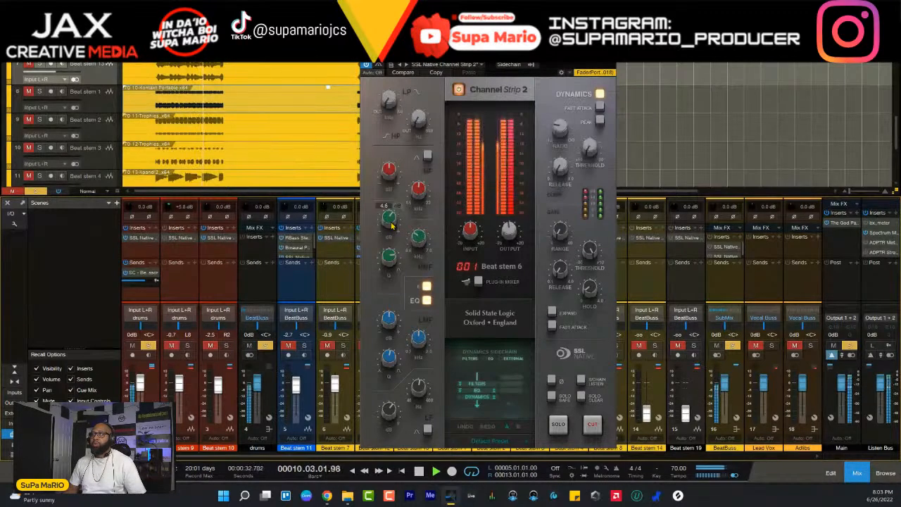
{"action": "scroll", "coordinate": [393, 225], "scroll_direction": "down", "scroll_amount": 1}
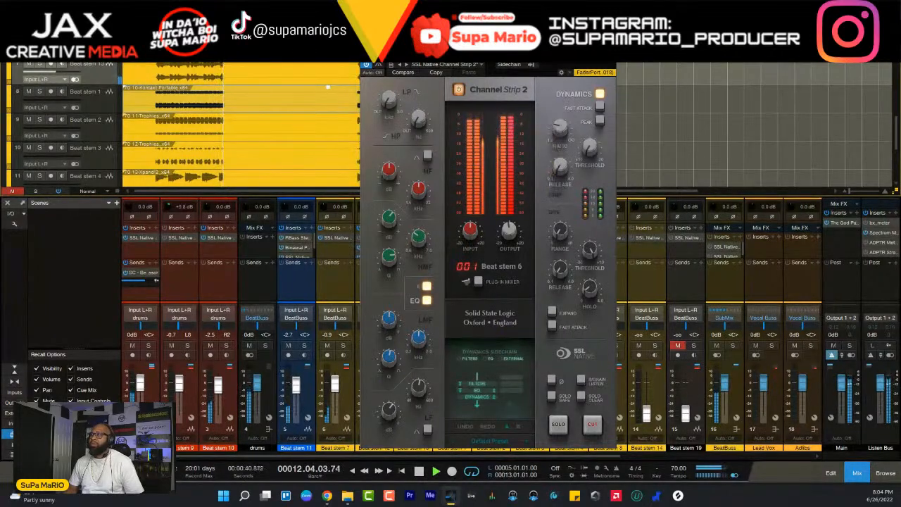
{"action": "left_click", "coordinate": [610, 56]}
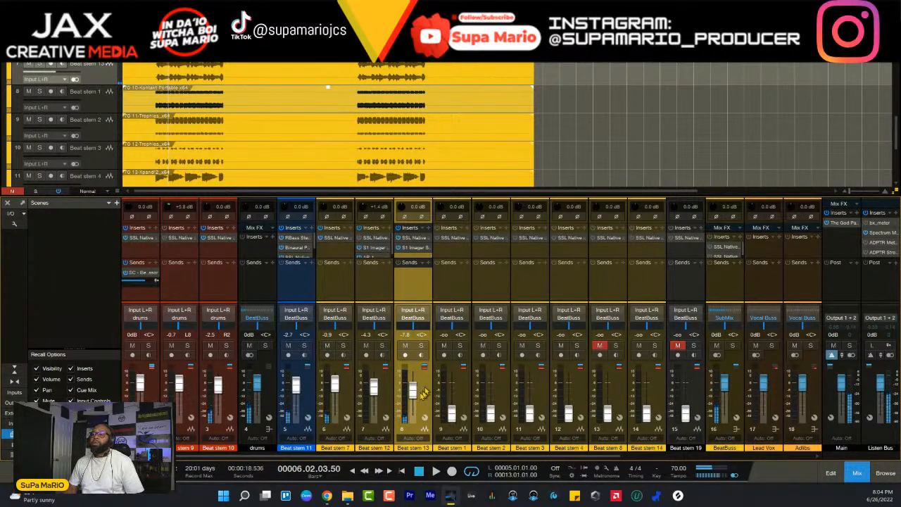
- Play the full beat from bar 1 and raise Beat stem 1's fader to about -5.2 dB
{"action": "left_click", "coordinate": [456, 399]}
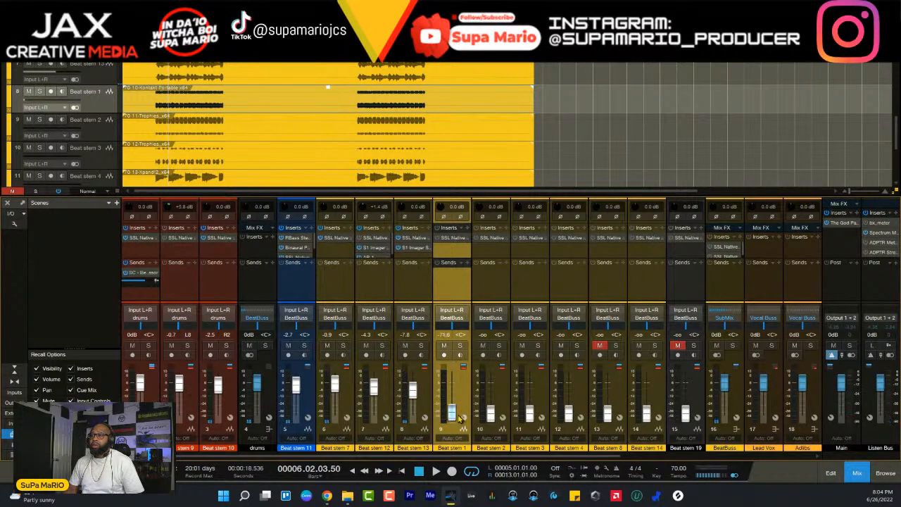
{"action": "key", "text": "comma"}
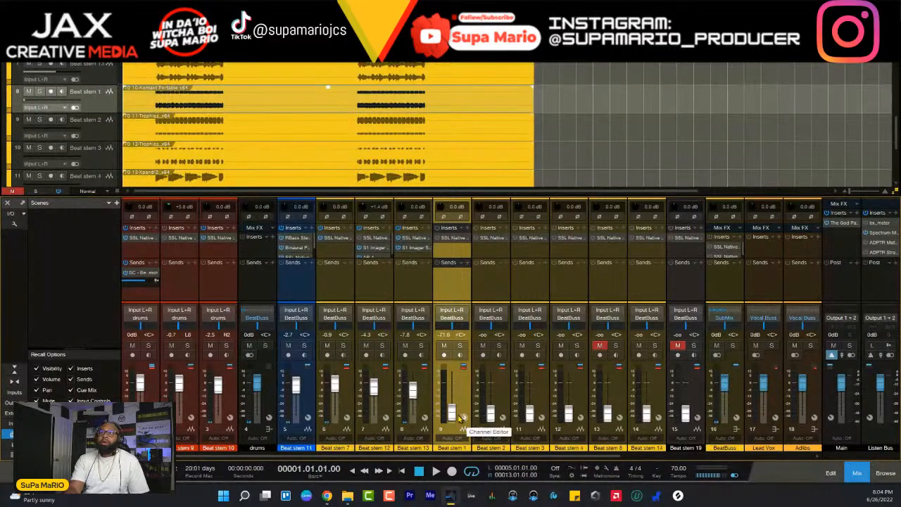
{"action": "key", "text": "space"}
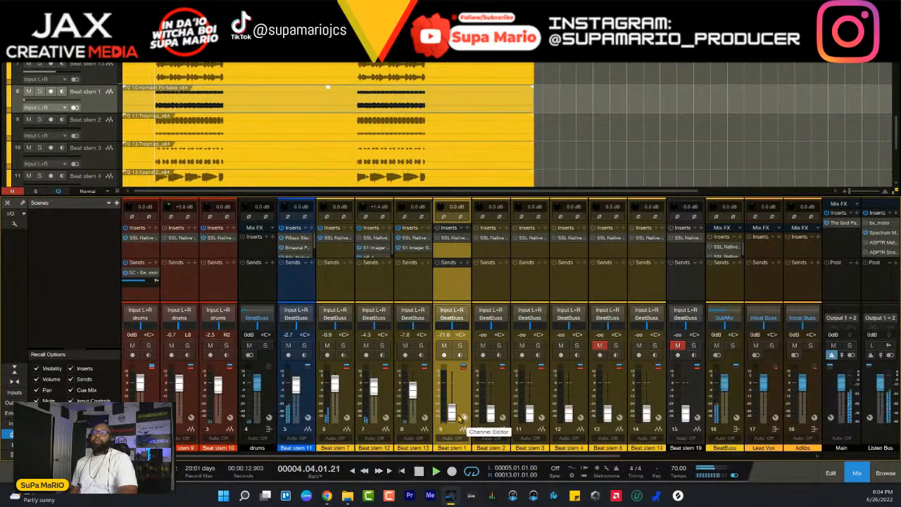
{"action": "left_click_drag", "start_coordinate": [453, 413], "coordinate": [455, 383]}
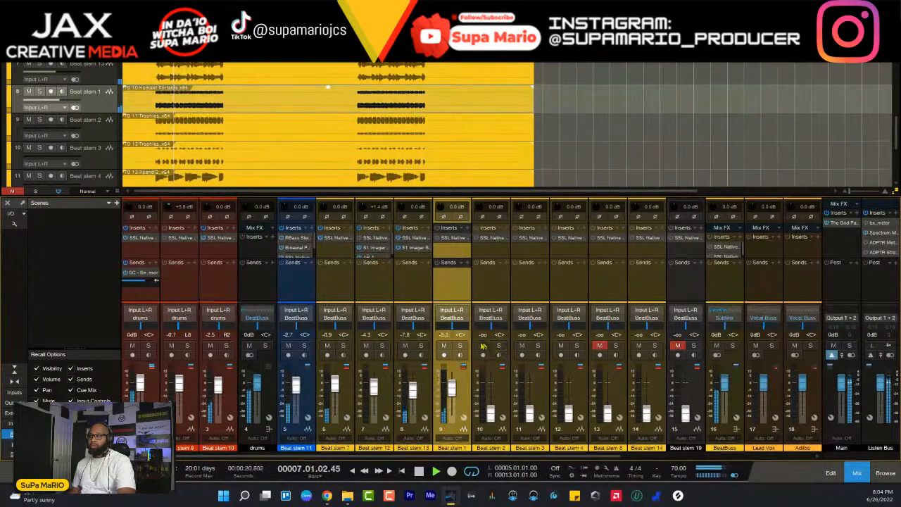
- Audition Beat stem 1 soloed and in the full beat, and set its fader to -2.8 dB
{"action": "left_click", "coordinate": [460, 345]}
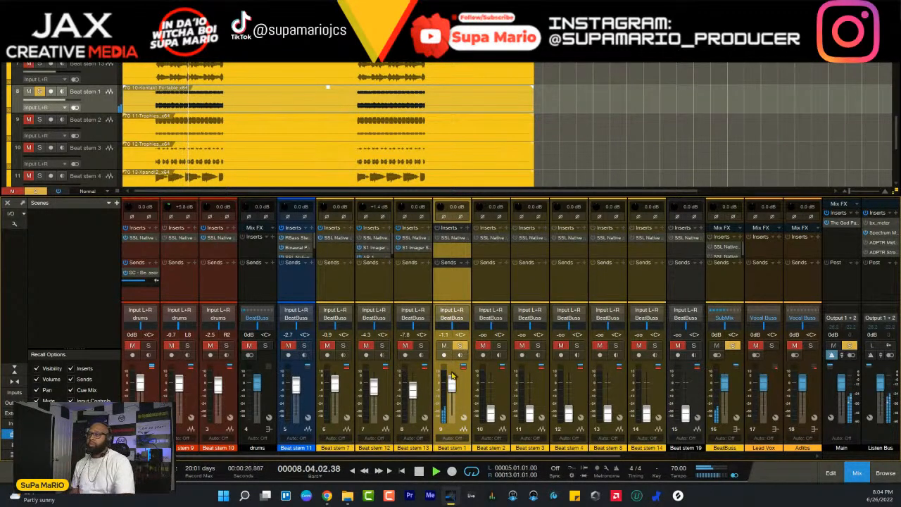
{"action": "left_click", "coordinate": [460, 345]}
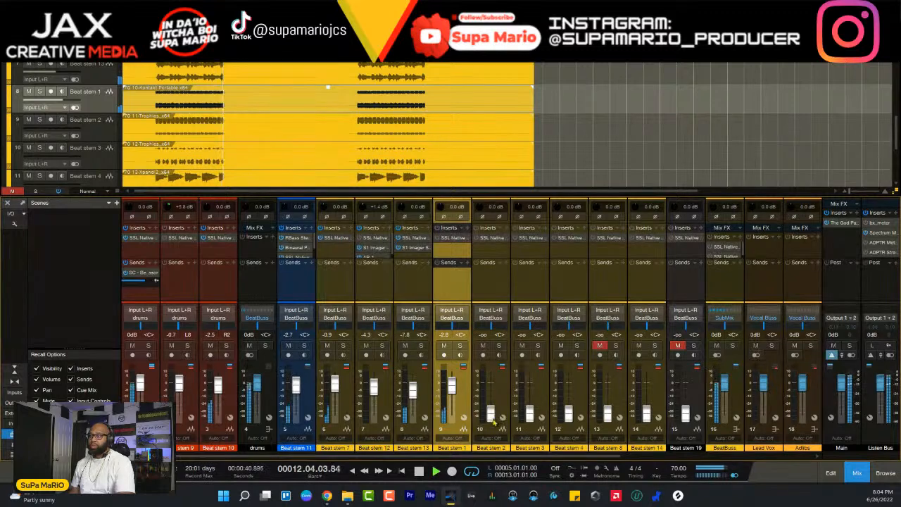
{"action": "left_click", "coordinate": [460, 345]}
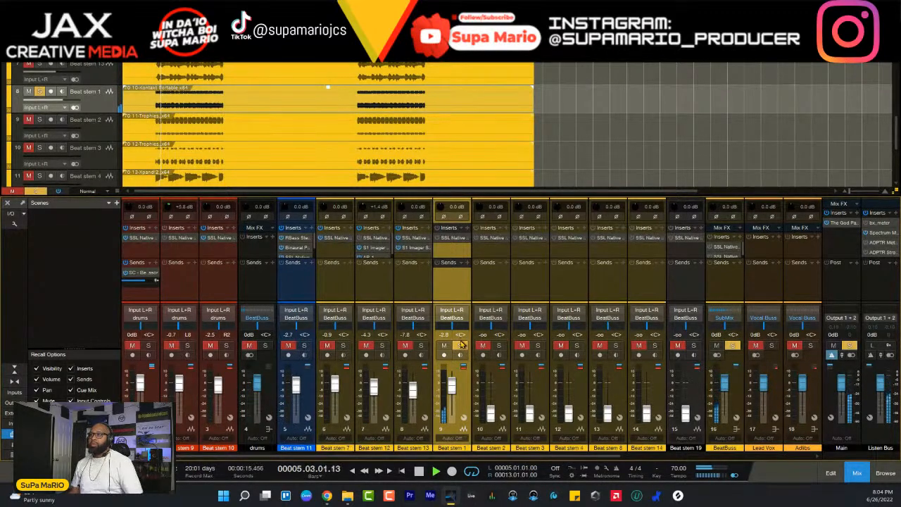
{"action": "left_click", "coordinate": [460, 345]}
- Activate and open Beat stem 1's SSL channel strip, adjust its HMF gain against the full beat, and close the strip
{"action": "left_click", "coordinate": [442, 240]}
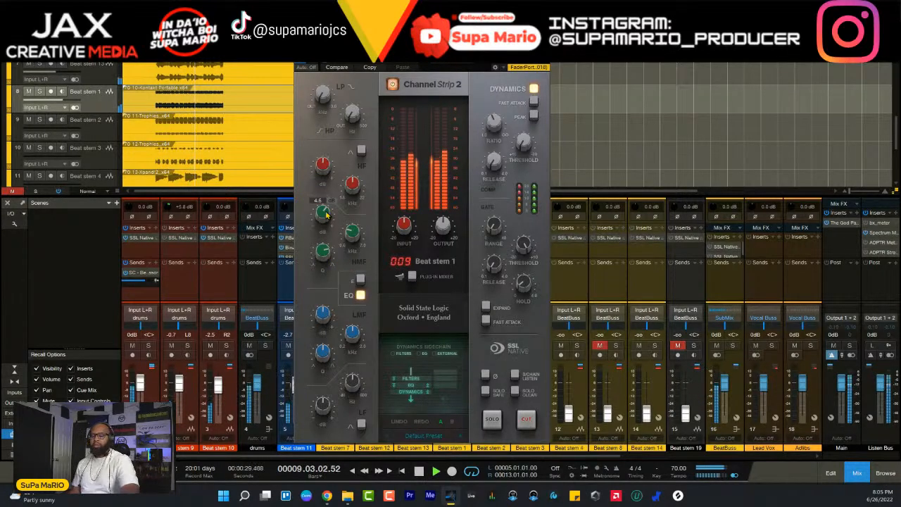
{"action": "scroll", "coordinate": [325, 215], "scroll_direction": "down", "scroll_amount": 2}
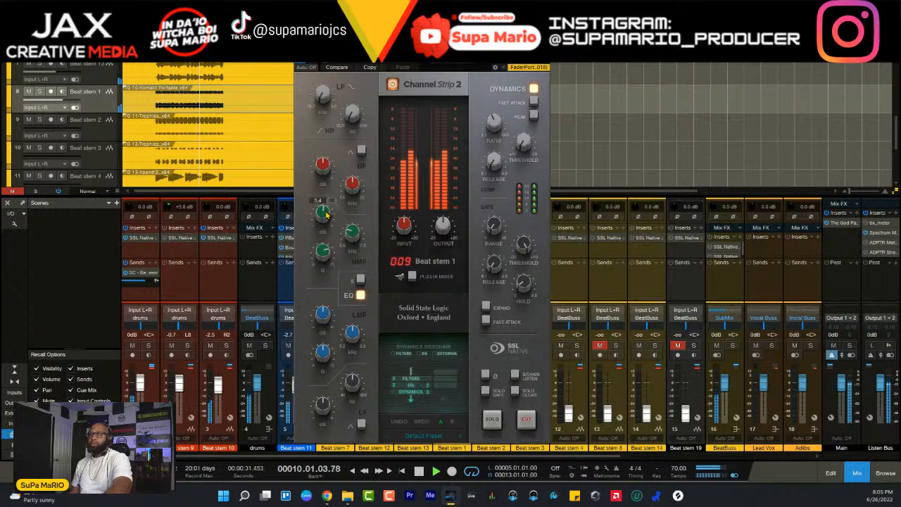
{"action": "scroll", "coordinate": [325, 215], "scroll_direction": "down", "scroll_amount": 3}
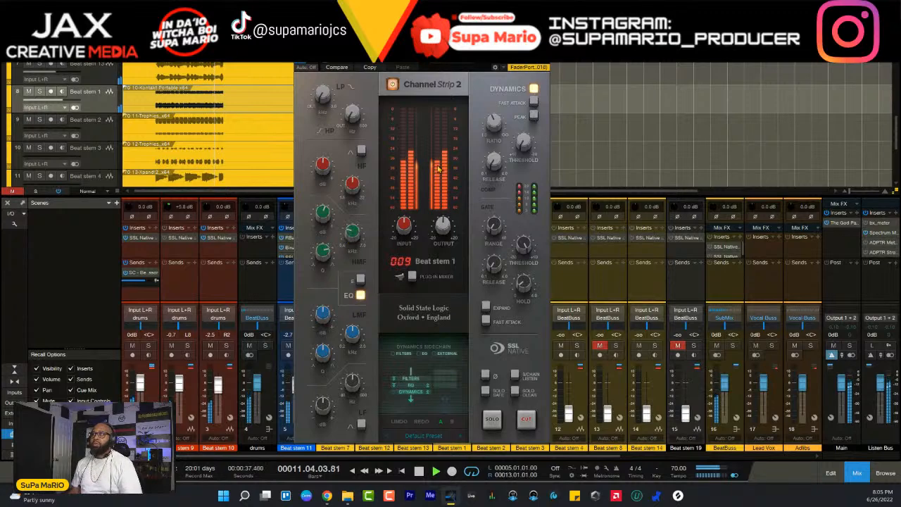
{"action": "left_click", "coordinate": [544, 55]}
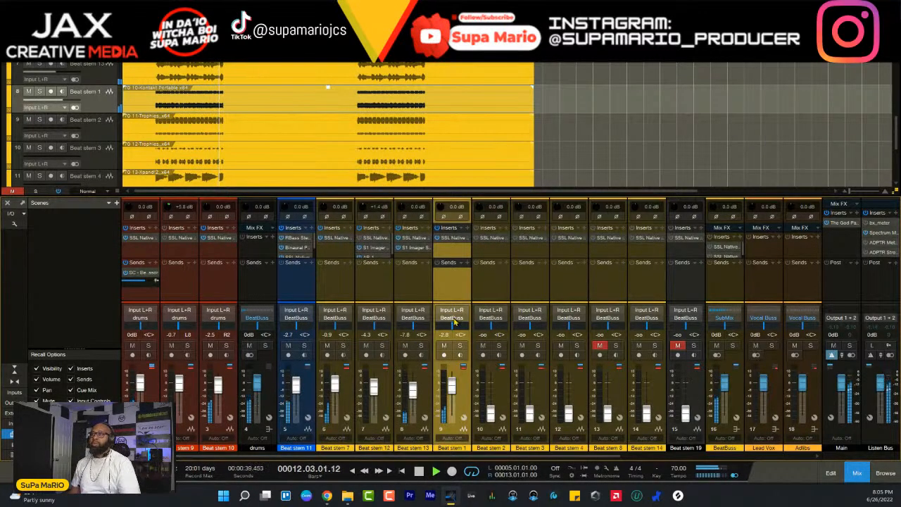
{"action": "left_click_drag", "start_coordinate": [492, 414], "coordinate": [491, 392]}
{"action": "left_click", "coordinate": [498, 347]}
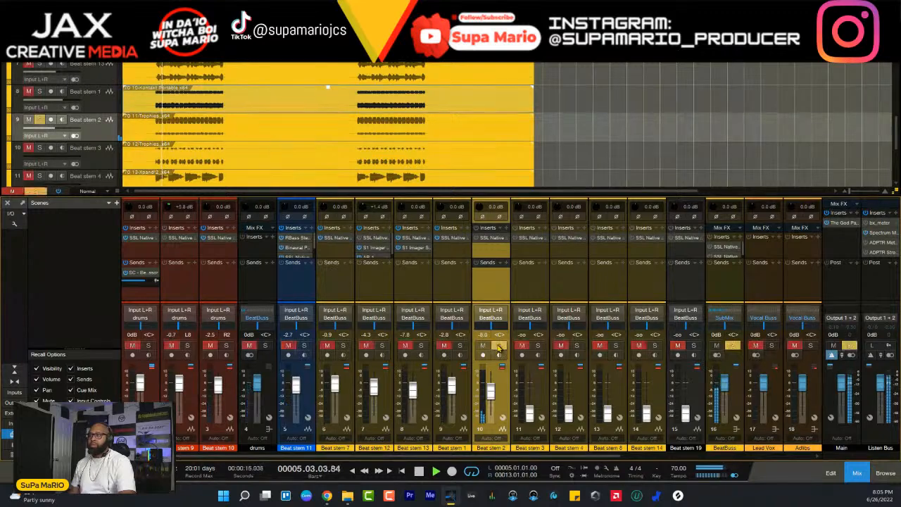
{"action": "left_click", "coordinate": [499, 347]}
{"action": "left_click_drag", "start_coordinate": [491, 392], "coordinate": [493, 418]}
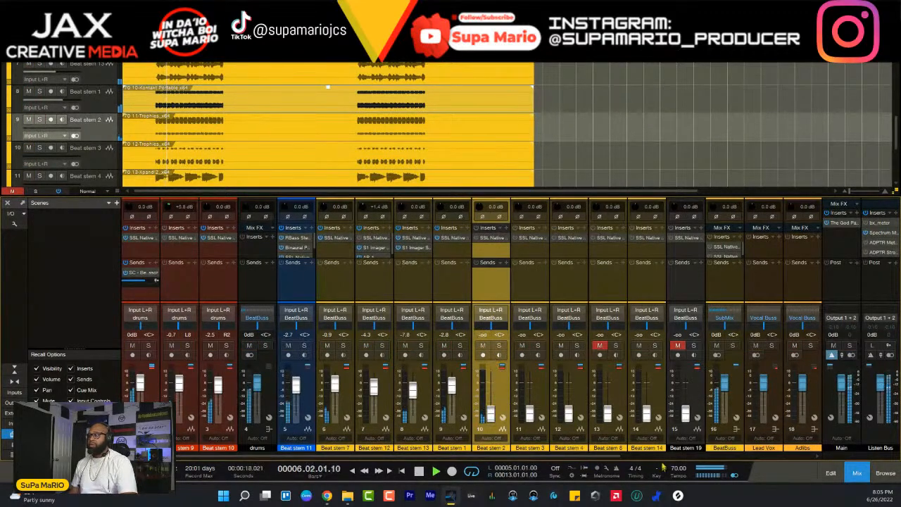
- Fine-tune Beat stem 1's fader to -2.1 dB while the full beat plays
{"action": "left_click", "coordinate": [465, 389]}
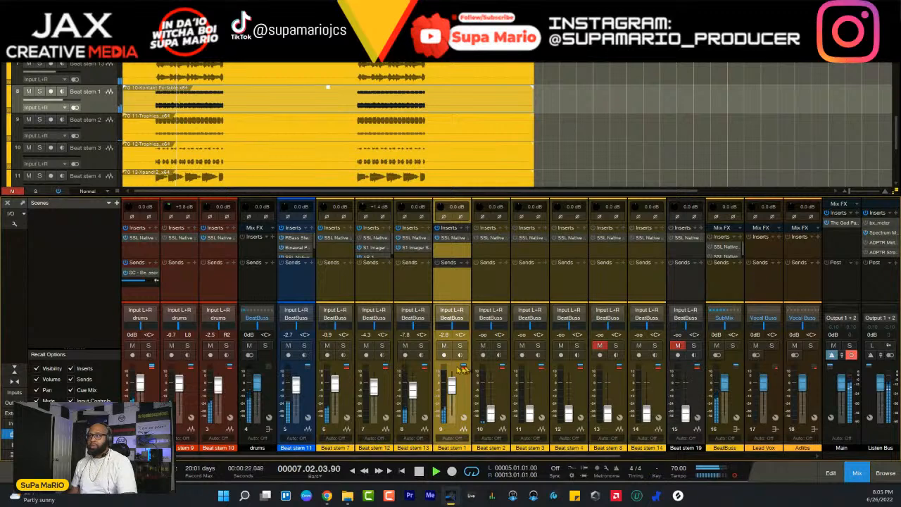
{"action": "left_click_drag", "start_coordinate": [460, 388], "coordinate": [461, 389]}
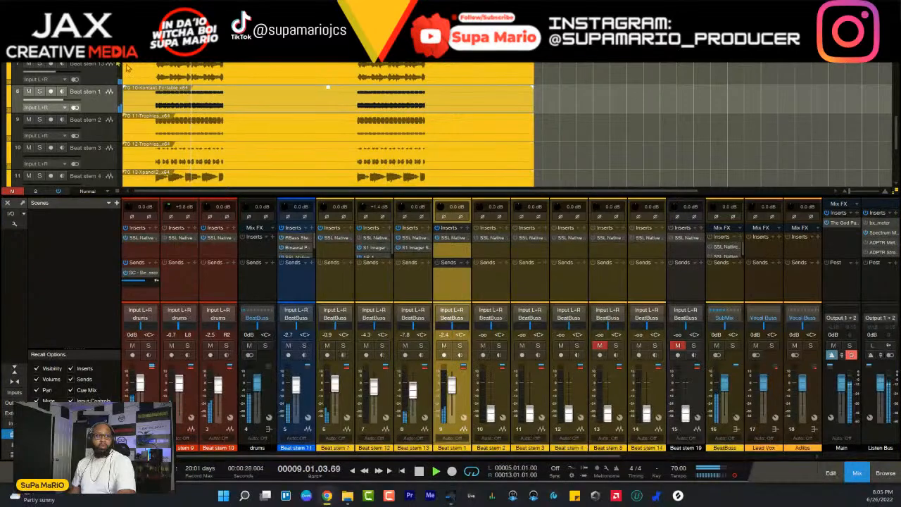
{"action": "left_click_drag", "start_coordinate": [455, 387], "coordinate": [459, 391]}
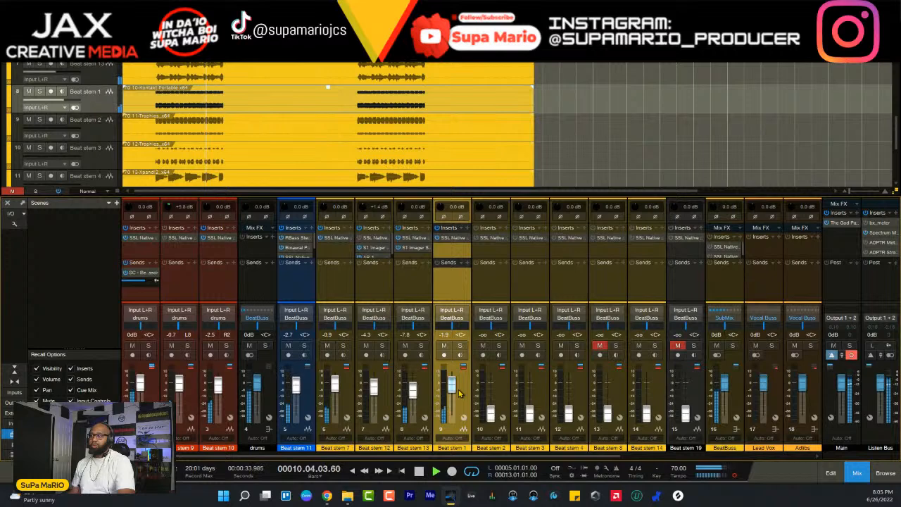
- Bring Beat stem 2 into the full beat by gradually raising its fader to -0.8 dB
{"action": "left_click", "coordinate": [502, 395]}
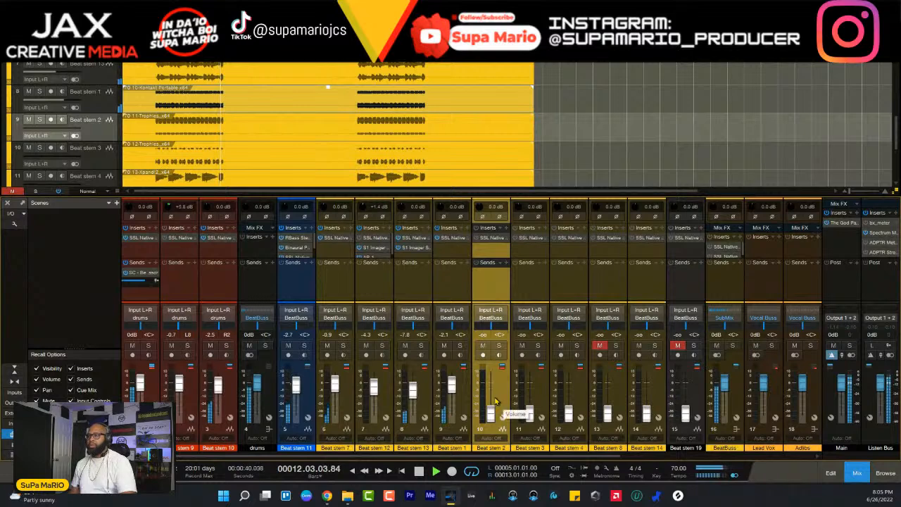
{"action": "scroll", "coordinate": [495, 401], "scroll_direction": "up", "scroll_amount": 5}
{"action": "scroll", "coordinate": [495, 401], "scroll_direction": "up", "scroll_amount": 8}
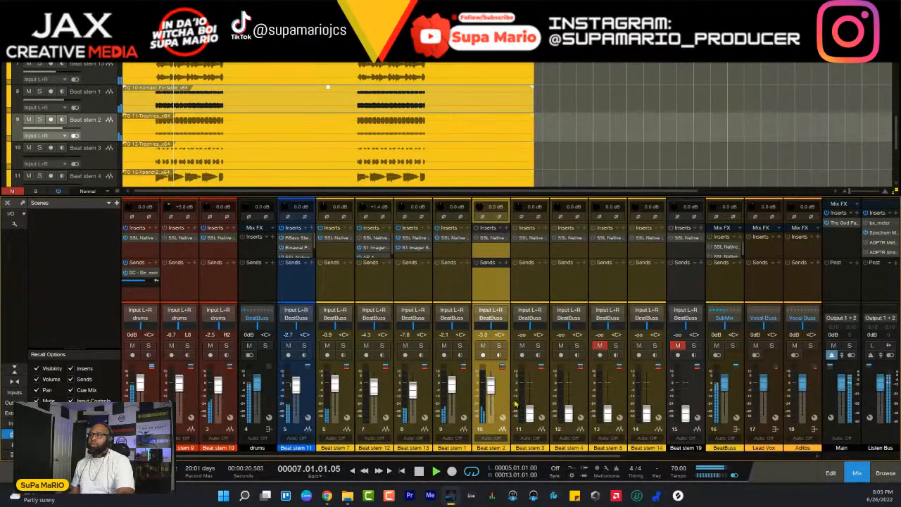
{"action": "scroll", "coordinate": [496, 385], "scroll_direction": "up", "scroll_amount": 1}
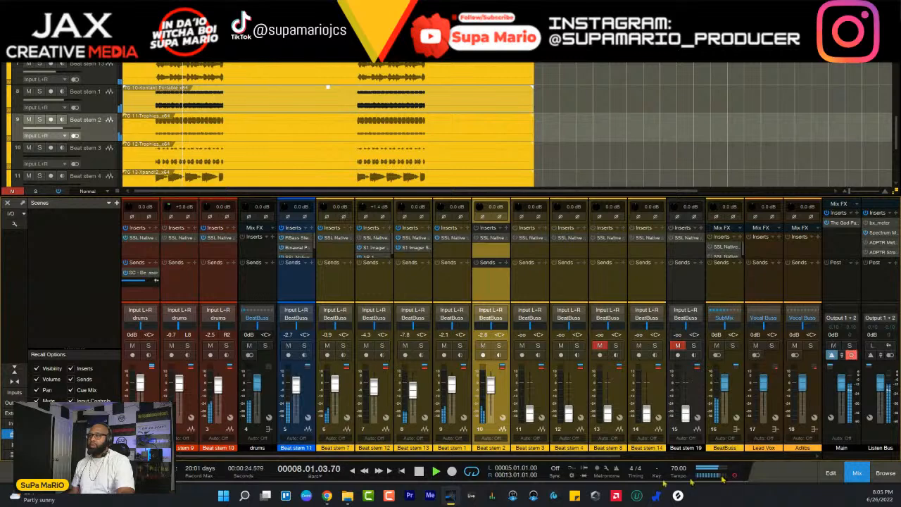
{"action": "scroll", "coordinate": [495, 398], "scroll_direction": "up", "scroll_amount": 1}
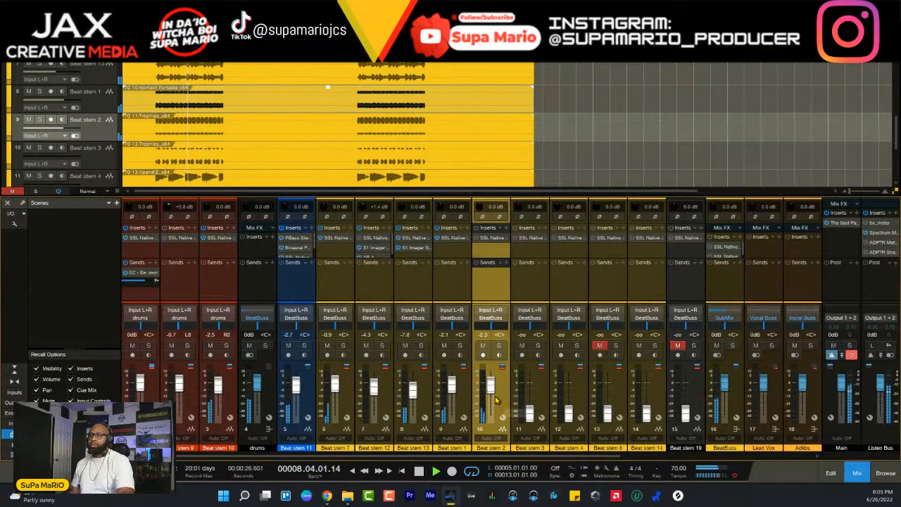
{"action": "scroll", "coordinate": [495, 399], "scroll_direction": "up", "scroll_amount": 2}
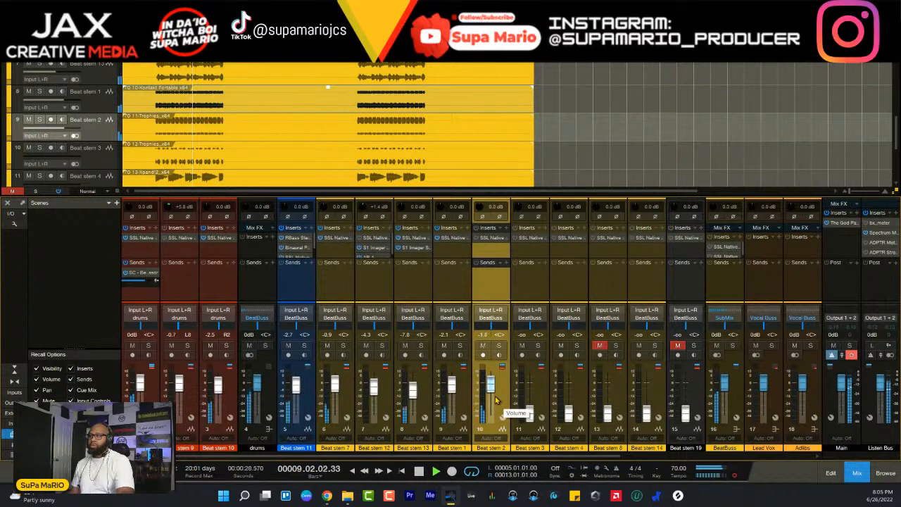
{"action": "scroll", "coordinate": [496, 400], "scroll_direction": "up", "scroll_amount": 1}
{"action": "scroll", "coordinate": [495, 400], "scroll_direction": "up", "scroll_amount": 1}
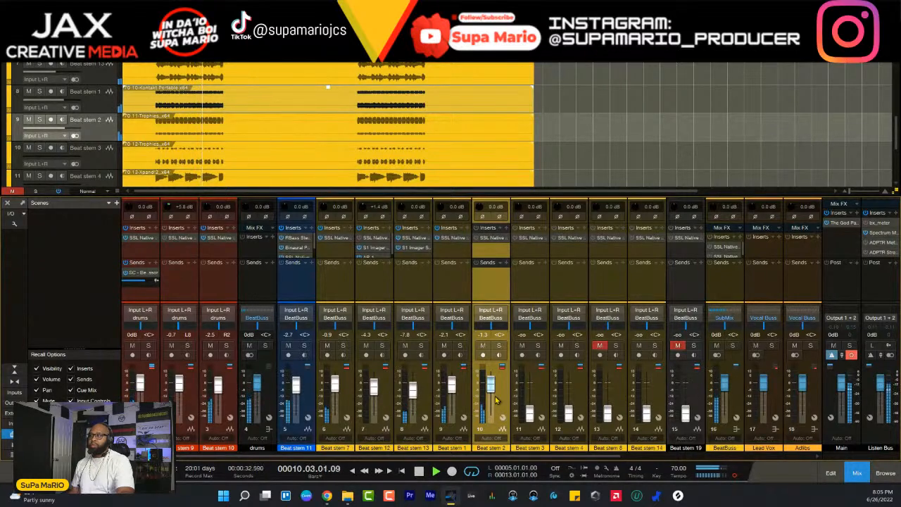
{"action": "scroll", "coordinate": [496, 400], "scroll_direction": "up", "scroll_amount": 1}
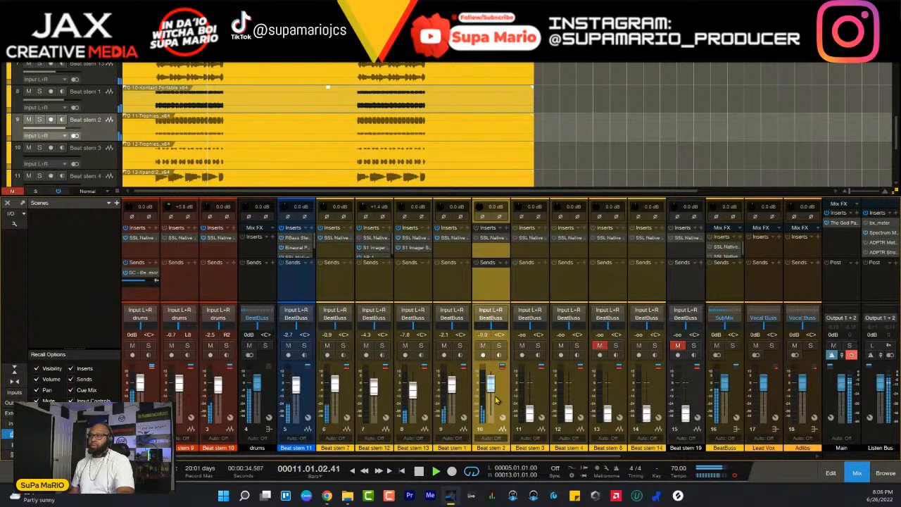
{"action": "scroll", "coordinate": [497, 400], "scroll_direction": "up", "scroll_amount": 1}
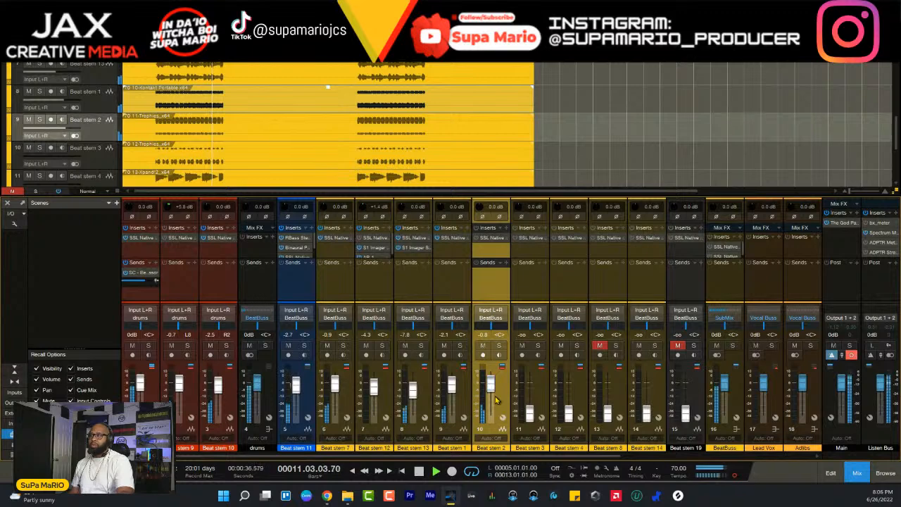
- Audition Beat stem 2 soloed, return to the full beat to compare, and stop playback
{"action": "left_click", "coordinate": [498, 345]}
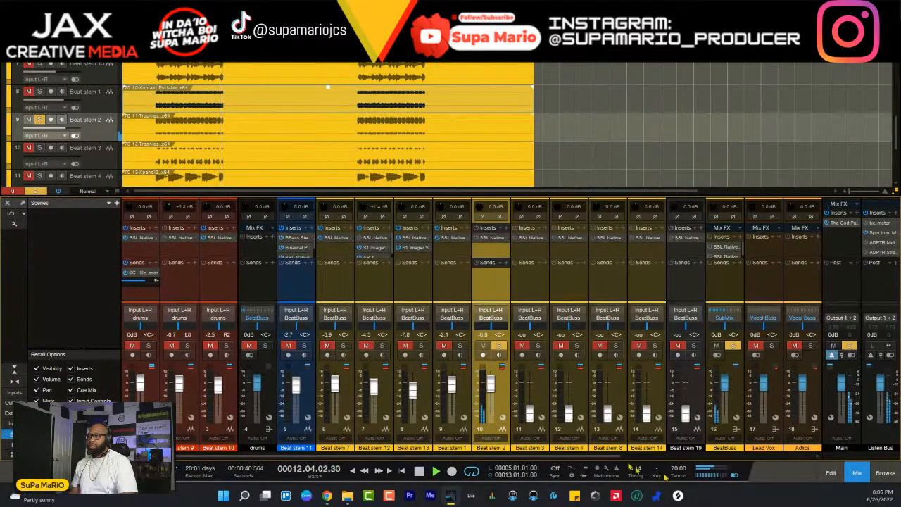
{"action": "left_click", "coordinate": [498, 345]}
{"action": "key", "text": "space"}
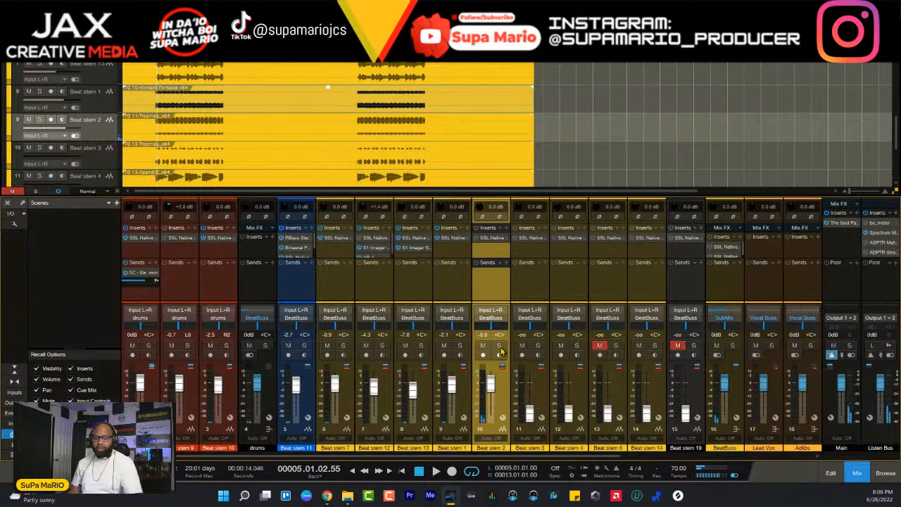
{"action": "key", "text": "space"}
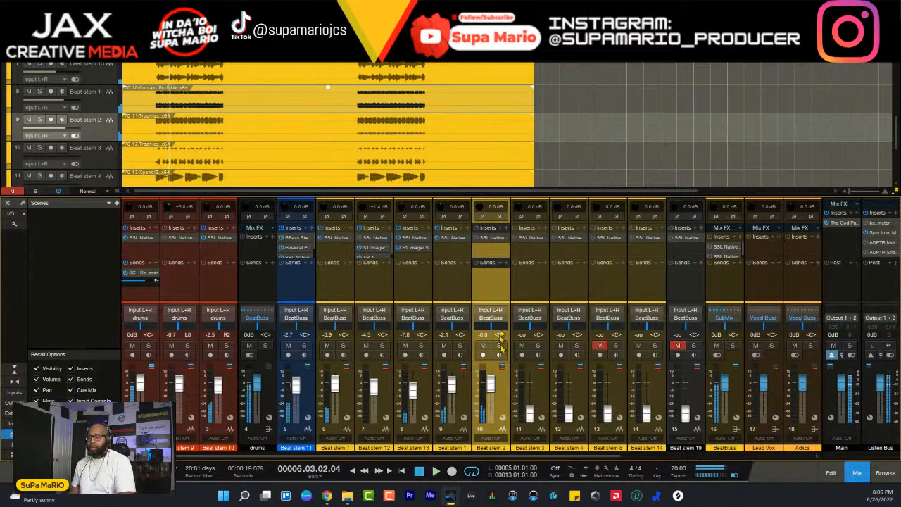
- Solo Beat stem 2, open and activate its SSL channel strip, and reposition the plug-in window
{"action": "left_click", "coordinate": [499, 346]}
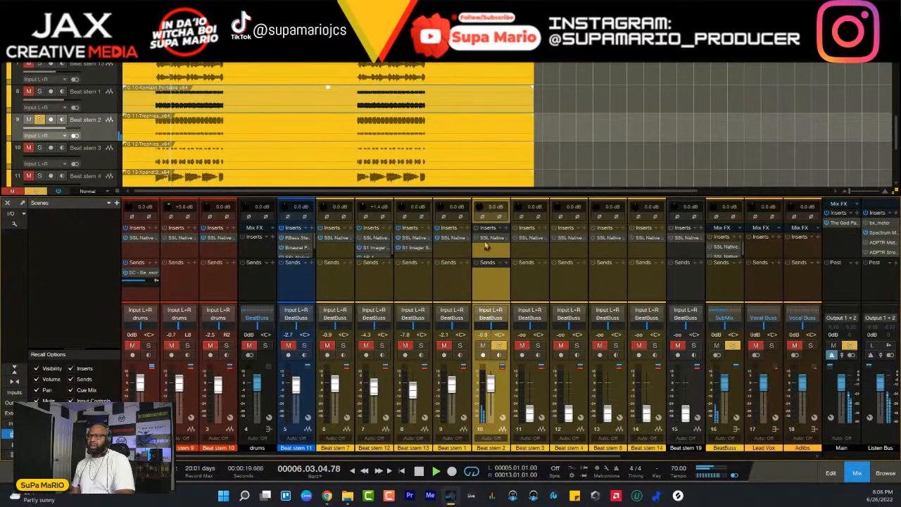
{"action": "left_click", "coordinate": [491, 238]}
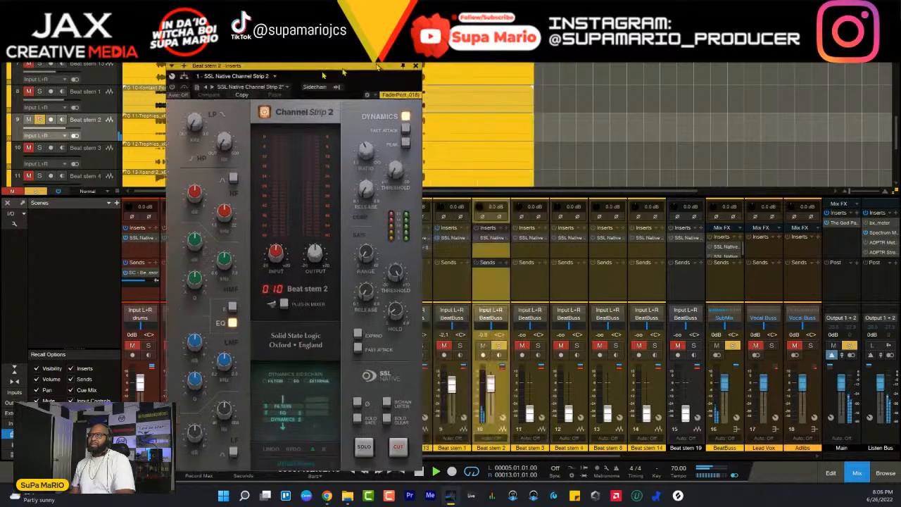
{"action": "left_click", "coordinate": [478, 238]}
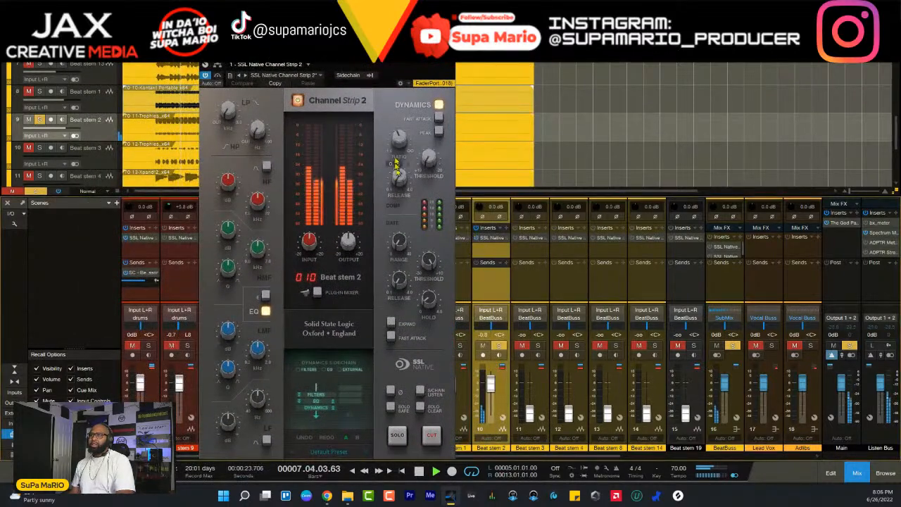
{"action": "left_click_drag", "start_coordinate": [390, 64], "coordinate": [440, 50]}
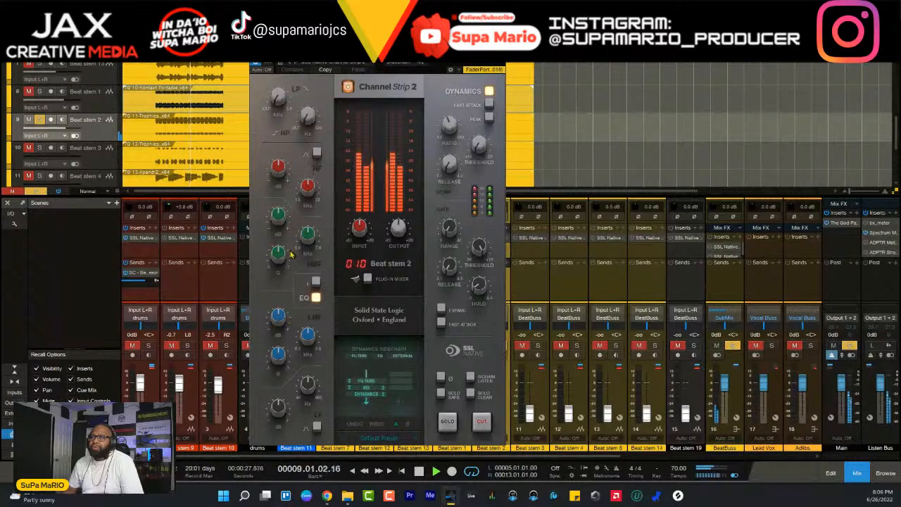
- Sweep Beat stem 2's HF band as a boosted bell, set its frequency to 10.78 kHz, and return the band to a shelf
{"action": "left_click", "coordinate": [317, 153]}
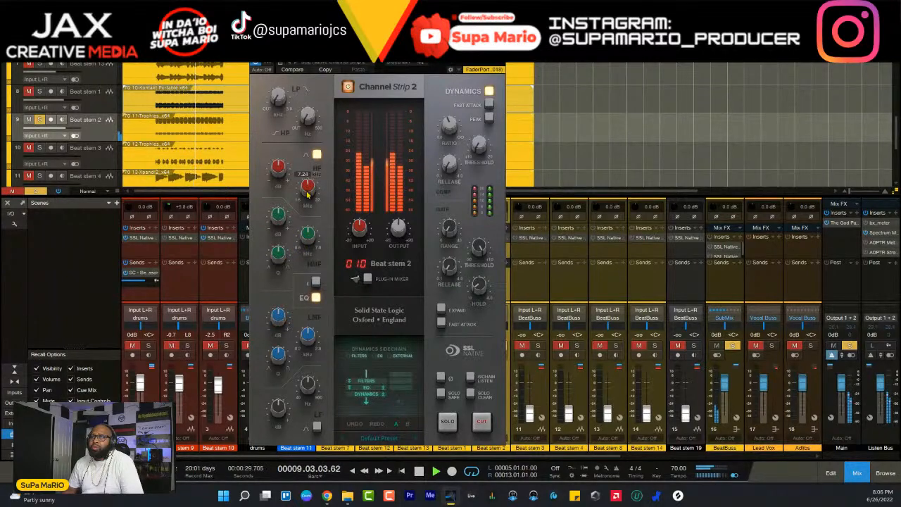
{"action": "left_click_drag", "start_coordinate": [307, 195], "coordinate": [280, 145]}
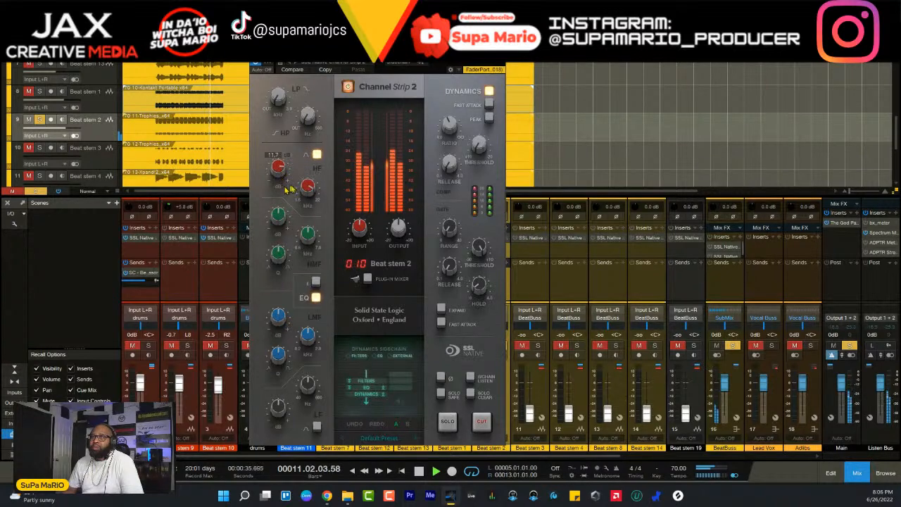
{"action": "left_click_drag", "start_coordinate": [308, 190], "coordinate": [312, 224]}
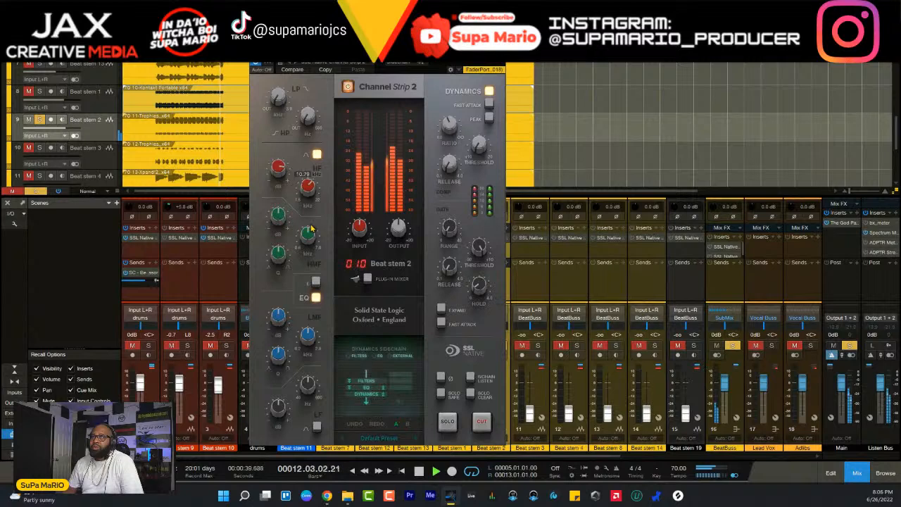
{"action": "left_click", "coordinate": [316, 154]}
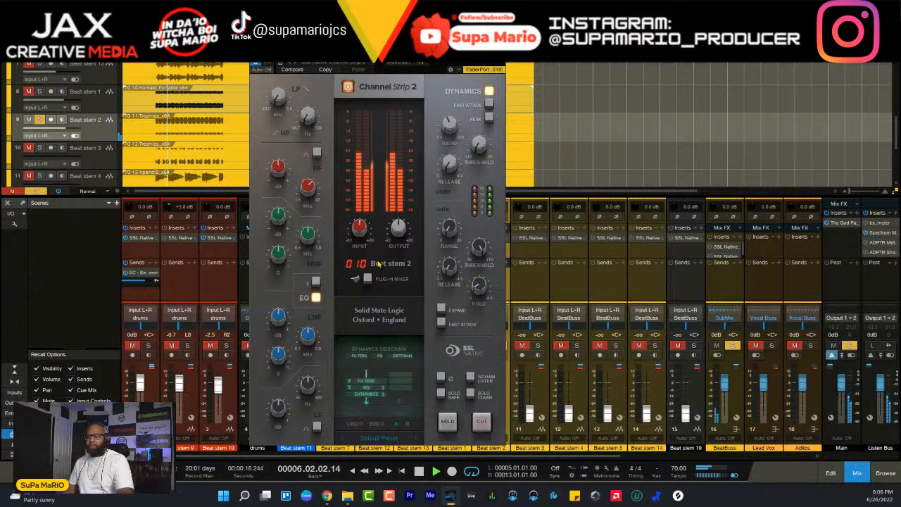
- Return to the full beat, gradually raise Beat stem 2's HF gain while it plays, and close the channel strip
{"action": "key", "text": "space"}
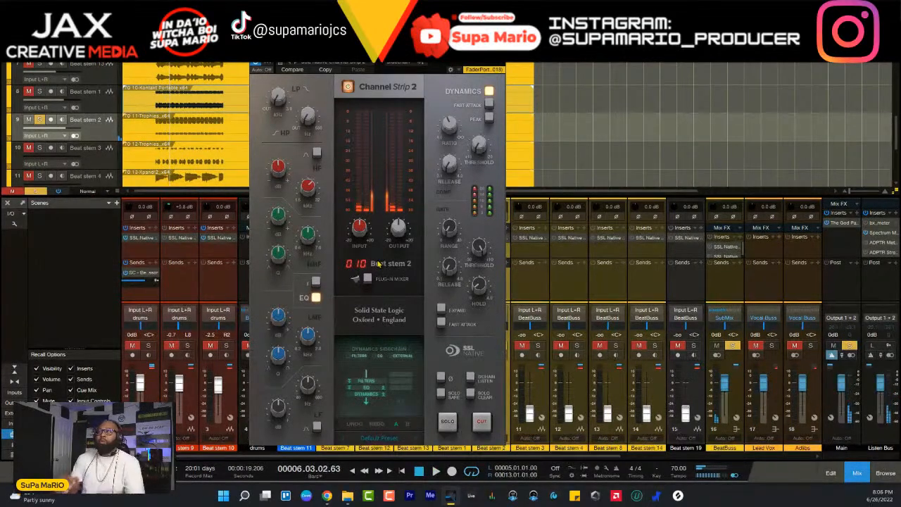
{"action": "key", "text": "shift+s"}
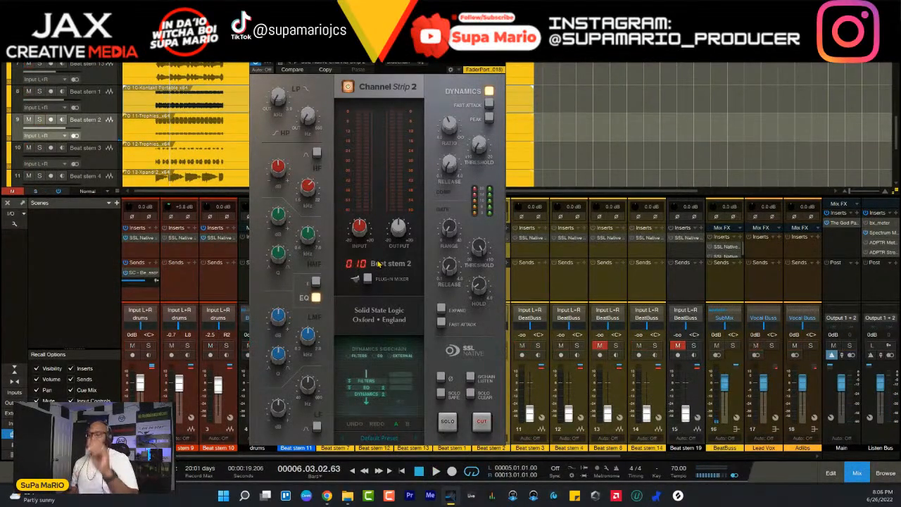
{"action": "key", "text": "space"}
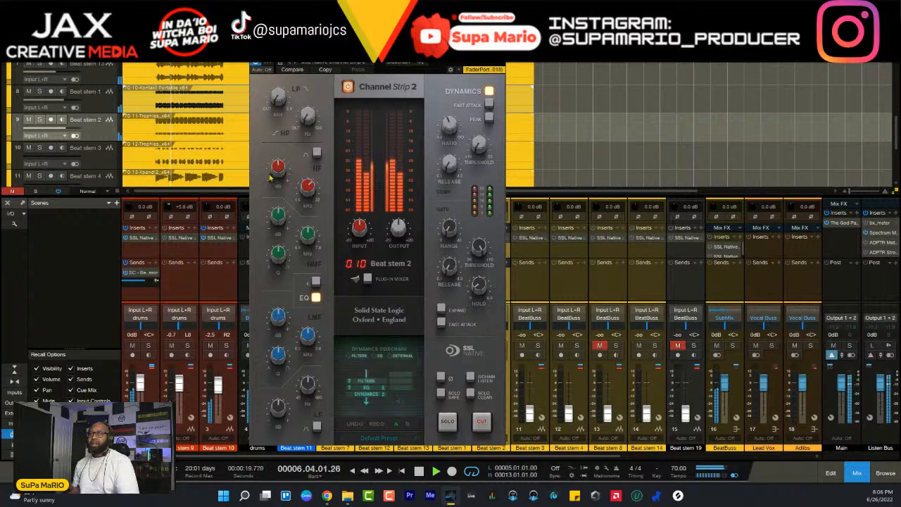
{"action": "mouse_move", "coordinate": [280, 171]}
{"action": "scroll", "coordinate": [281, 174], "scroll_direction": "up", "scroll_amount": 3}
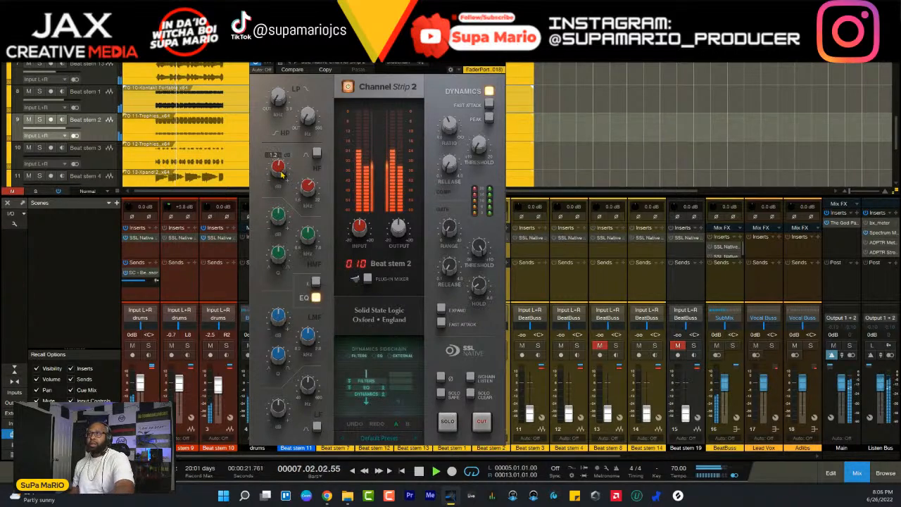
{"action": "scroll", "coordinate": [281, 174], "scroll_direction": "up", "scroll_amount": 10}
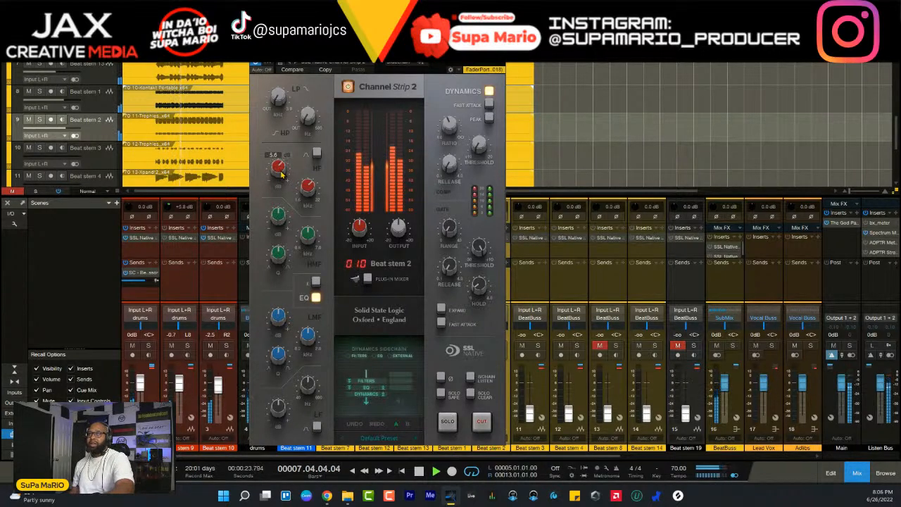
{"action": "scroll", "coordinate": [281, 174], "scroll_direction": "up", "scroll_amount": 2}
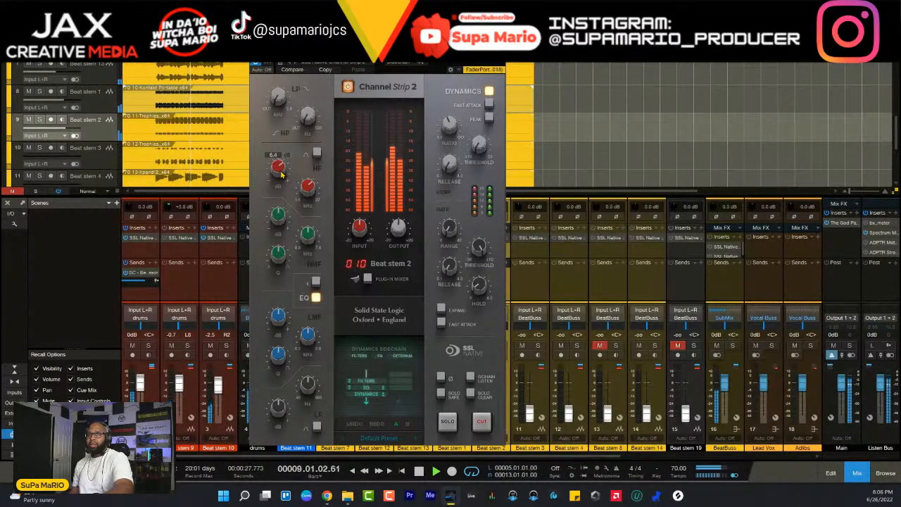
{"action": "scroll", "coordinate": [281, 174], "scroll_direction": "up", "scroll_amount": 2}
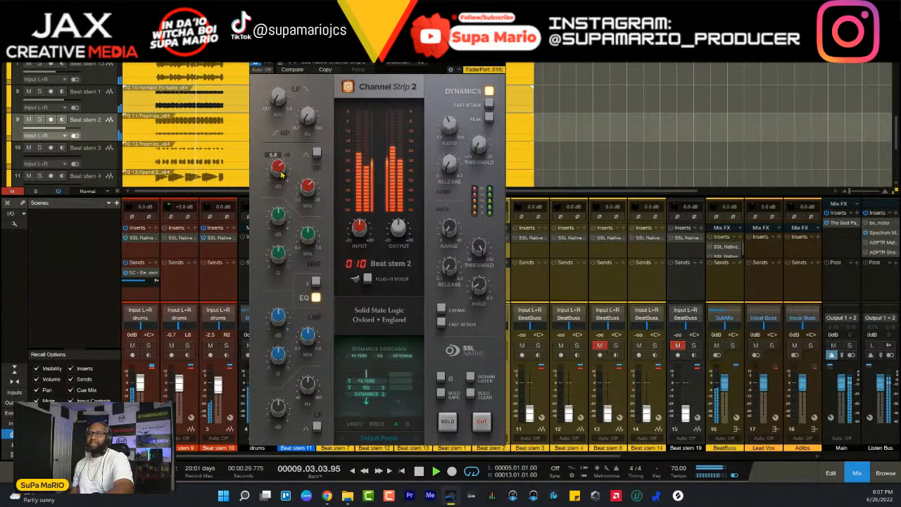
{"action": "scroll", "coordinate": [281, 174], "scroll_direction": "up", "scroll_amount": 2}
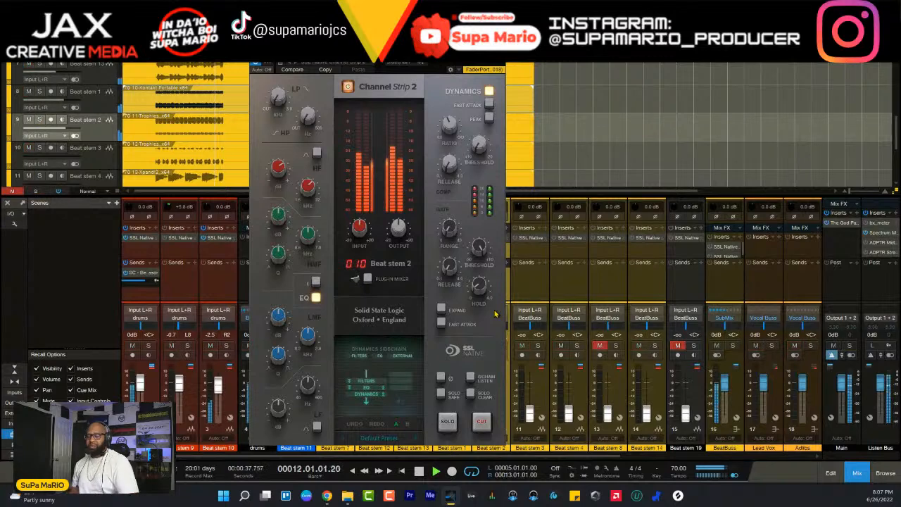
{"action": "left_click", "coordinate": [501, 54]}
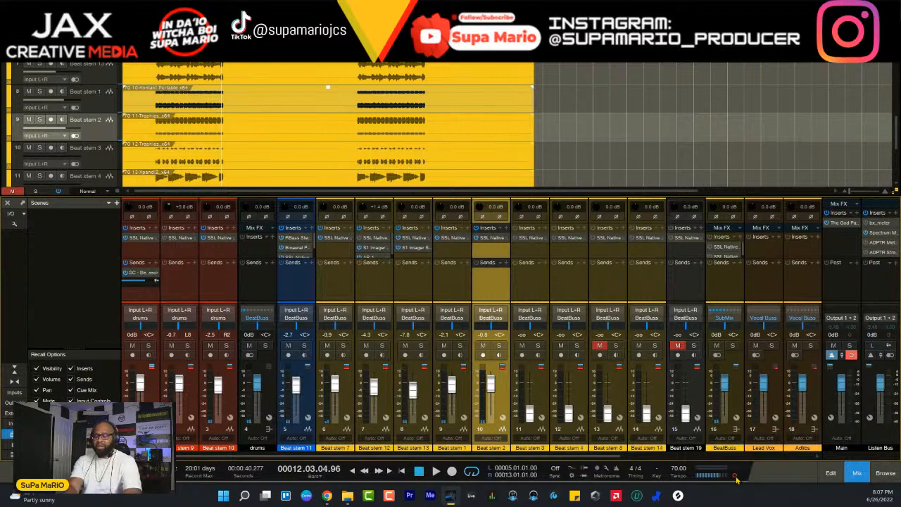
- Rebalance Beat stem 2 against the full beat and with Beat stems 1 and 2 soloed together, settling its fader at -1.5 dB
{"action": "key", "text": "space"}
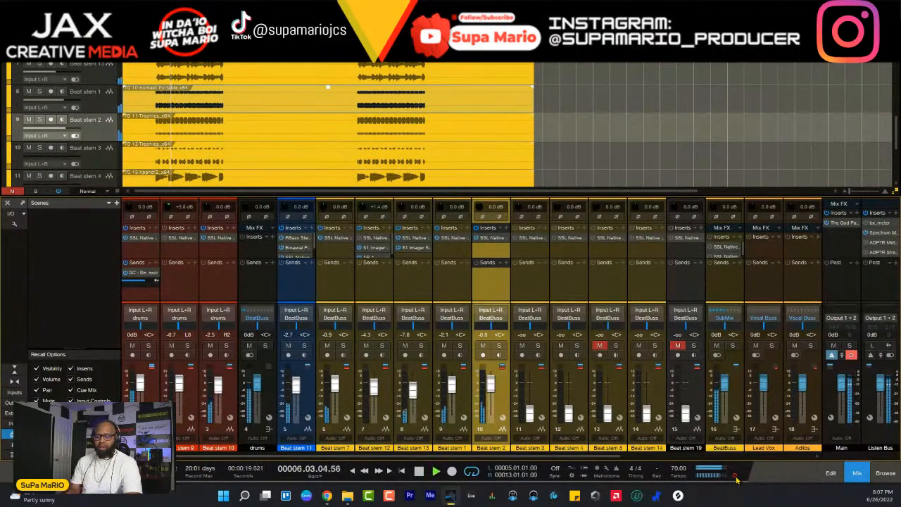
{"action": "key", "text": "KP_Subtract"}
{"action": "key", "text": "KP_Subtract"}
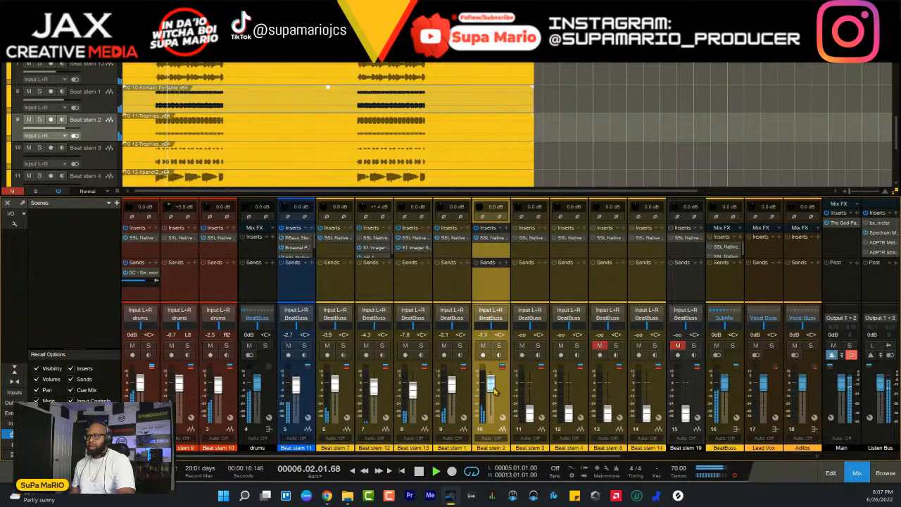
{"action": "left_click_drag", "start_coordinate": [494, 391], "coordinate": [494, 393]}
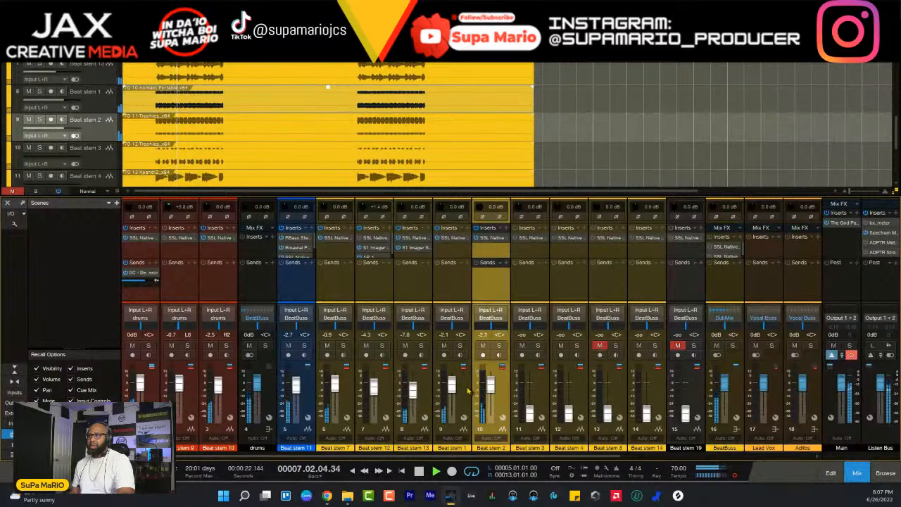
{"action": "left_click", "coordinate": [459, 345]}
{"action": "left_click", "coordinate": [499, 345]}
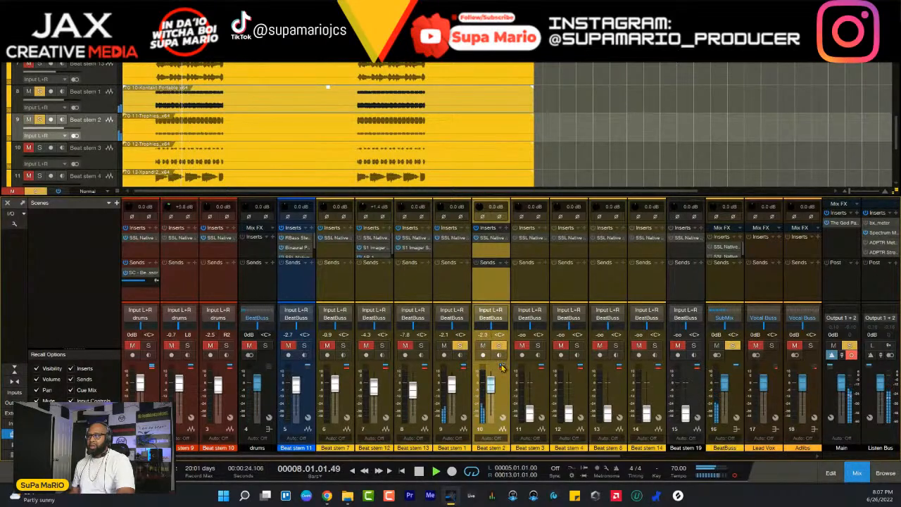
{"action": "left_click_drag", "start_coordinate": [492, 380], "coordinate": [496, 379]}
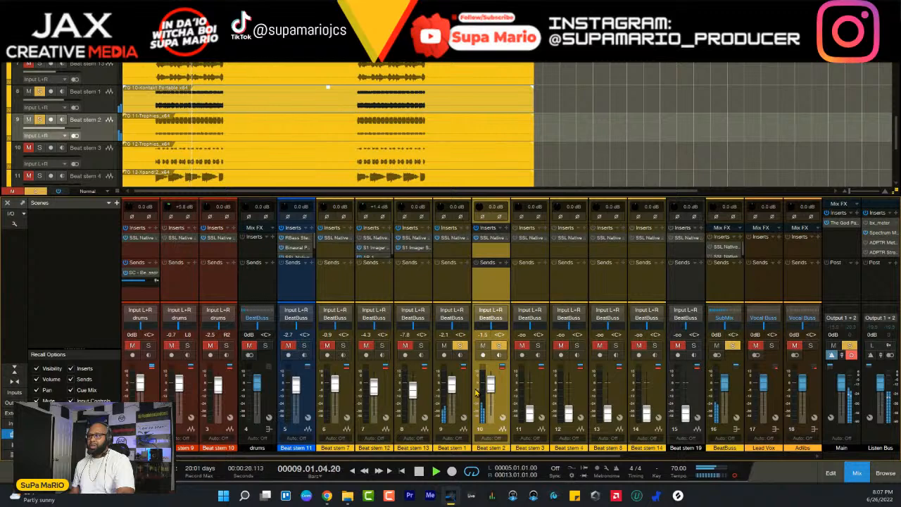
- Open Beat stem 1's SSL channel strip and sweep its boosted LMF band, settling the frequency at 0.42 kHz
{"action": "left_click", "coordinate": [452, 239]}
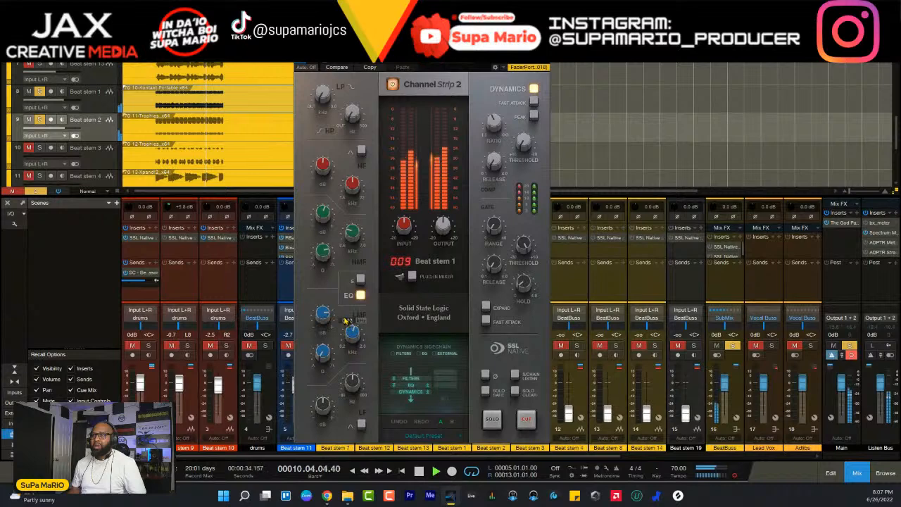
{"action": "left_click_drag", "start_coordinate": [352, 367], "coordinate": [349, 363]}
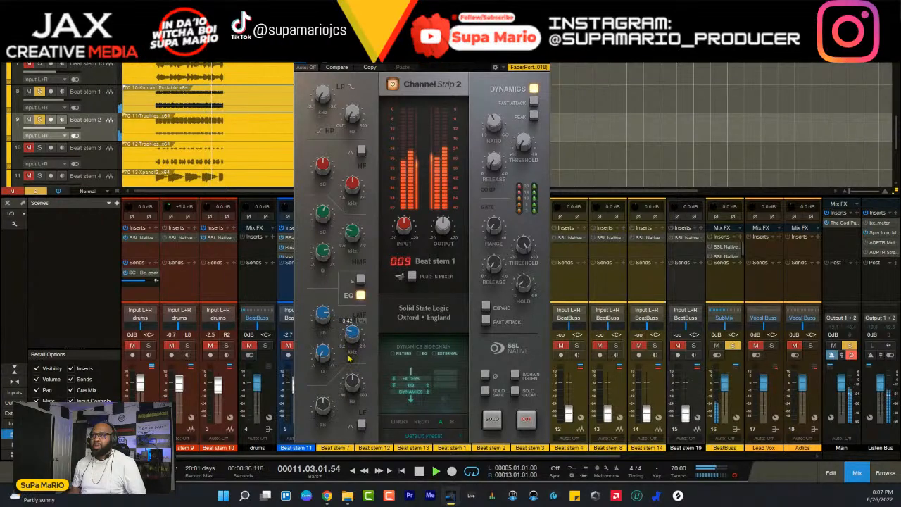
{"action": "mouse_move", "coordinate": [325, 316]}
{"action": "left_mouse_down"}
{"action": "mouse_move", "coordinate": [333, 354]}
{"action": "mouse_move", "coordinate": [325, 320]}
{"action": "left_mouse_up"}
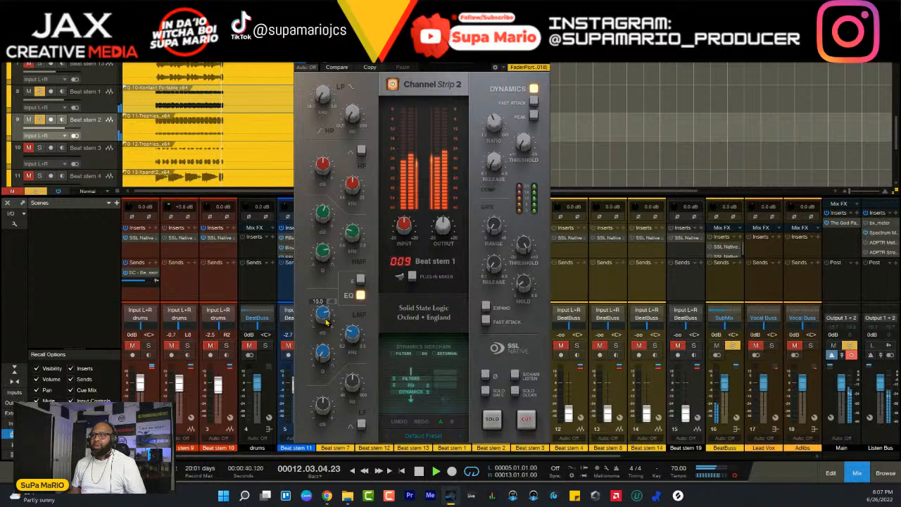
{"action": "left_click_drag", "start_coordinate": [329, 380], "coordinate": [330, 383]}
{"action": "mouse_move", "coordinate": [323, 356]}
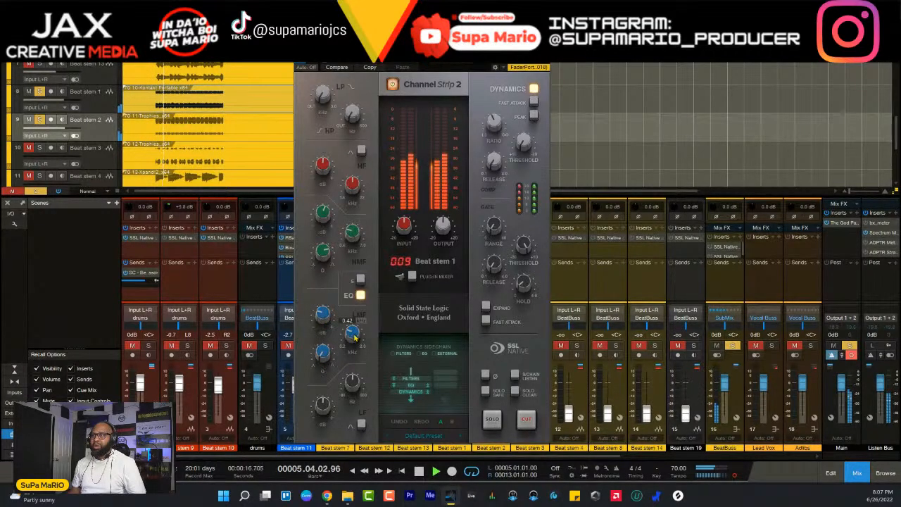
- Cut Beat stem 1's LMF gain while Beat stems 1 and 2 play soloed, and close the channel strip
{"action": "mouse_move", "coordinate": [318, 314]}
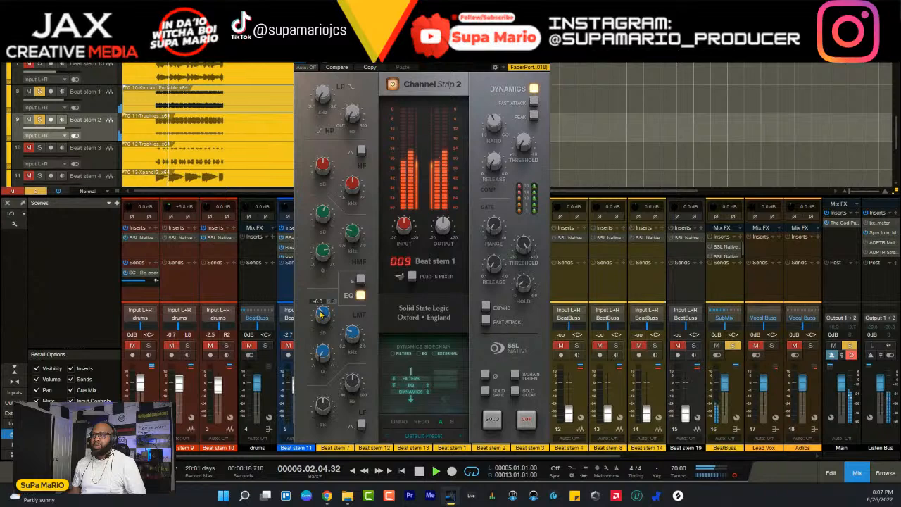
{"action": "scroll", "coordinate": [320, 314], "scroll_direction": "up", "scroll_amount": 4}
{"action": "scroll", "coordinate": [320, 314], "scroll_direction": "down", "scroll_amount": 2}
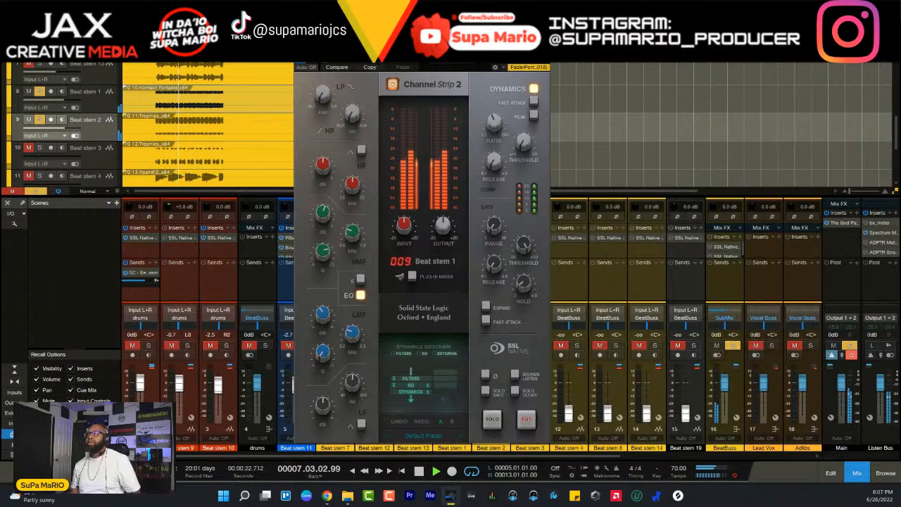
{"action": "left_click", "coordinate": [544, 48]}
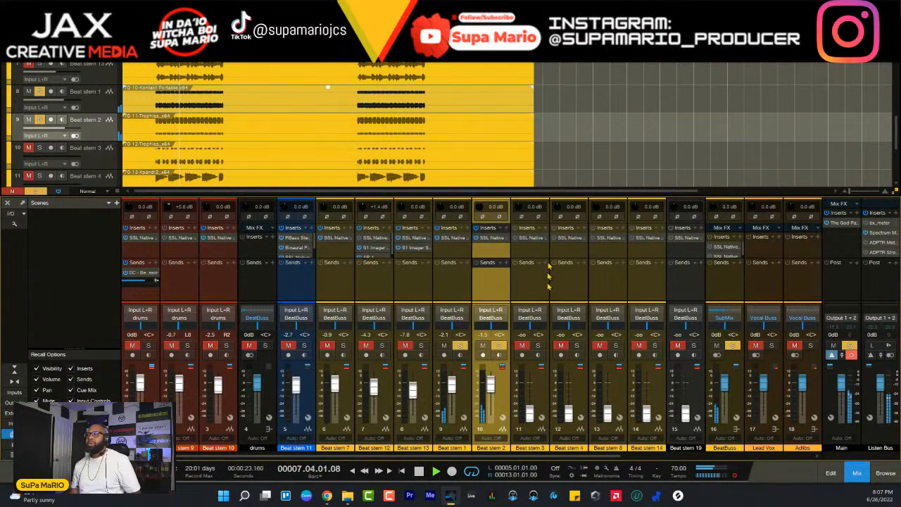
- Unsolo both stems, reopen Beat stem 1's channel strip to fine-tune its LMF gain against the full beat, and close it
{"action": "left_click", "coordinate": [499, 345]}
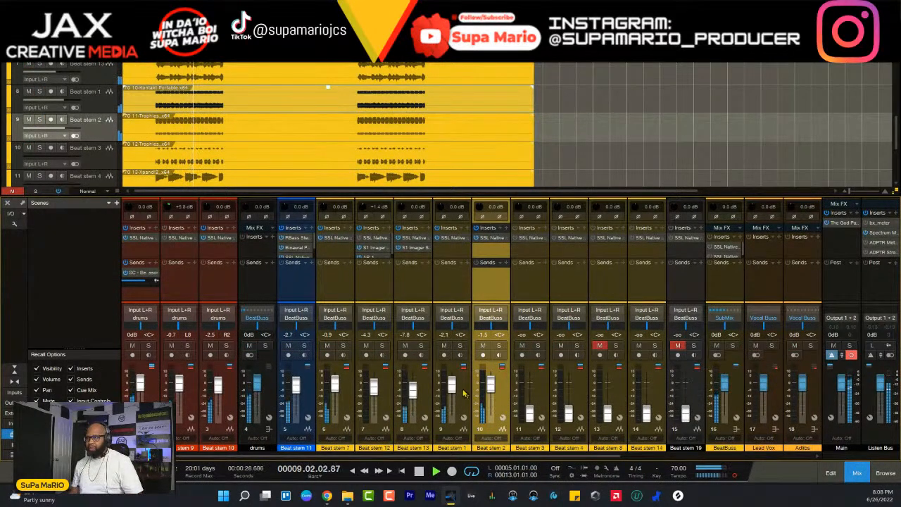
{"action": "left_click", "coordinate": [451, 238]}
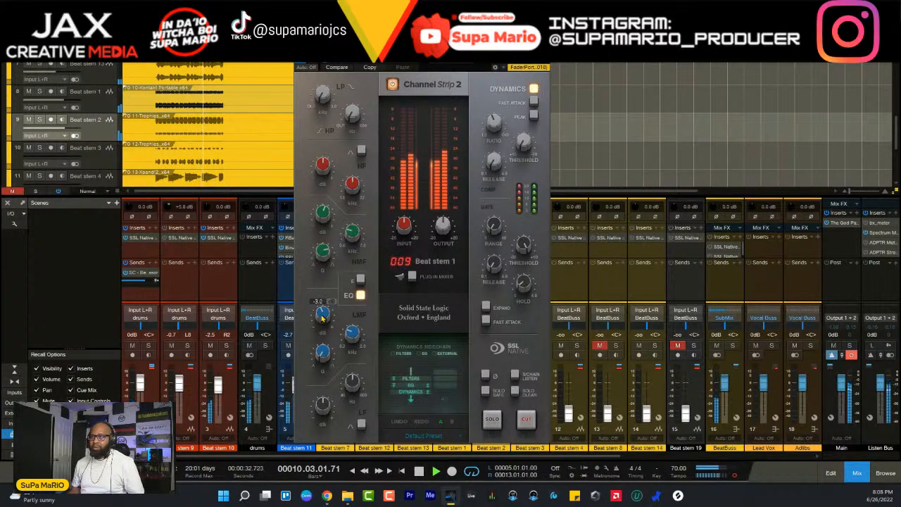
{"action": "left_click_drag", "start_coordinate": [322, 319], "coordinate": [323, 317]}
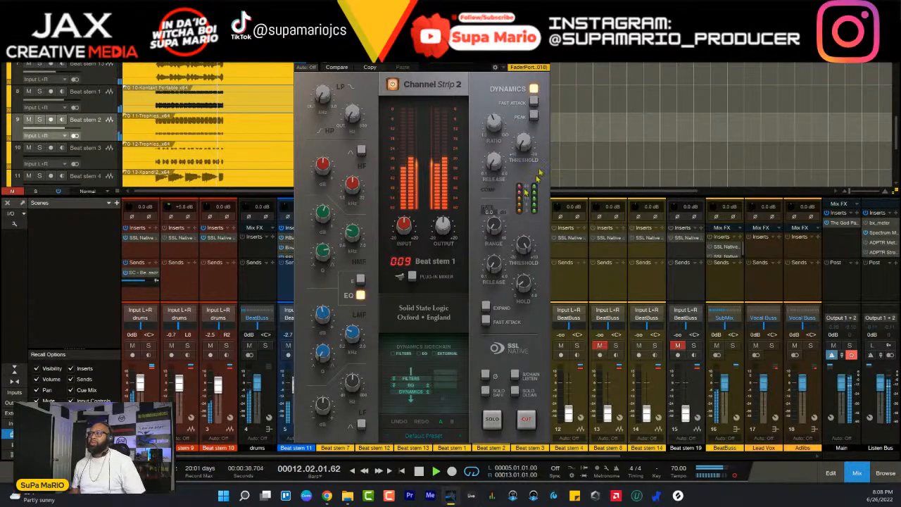
{"action": "left_click", "coordinate": [545, 51]}
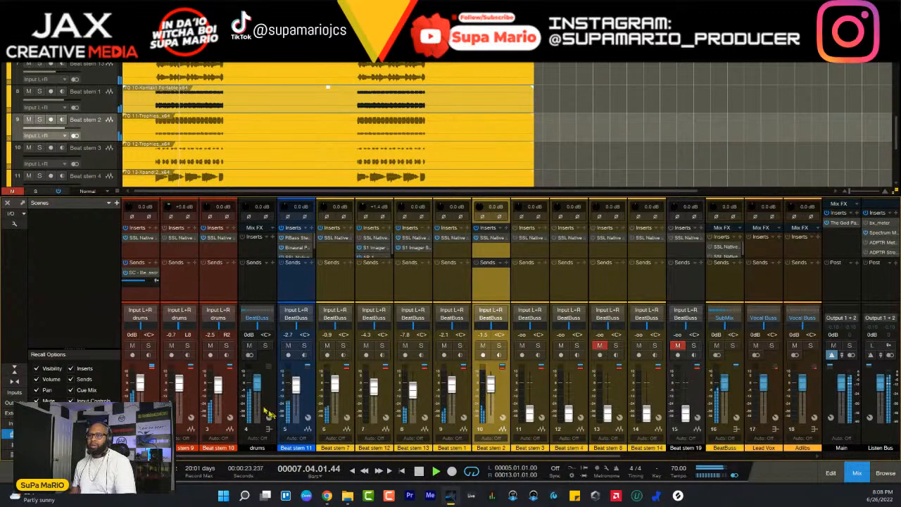
- Play the full beat and select Beat stems 9 and 10 together to check the drum balance
{"action": "left_click", "coordinate": [194, 403]}
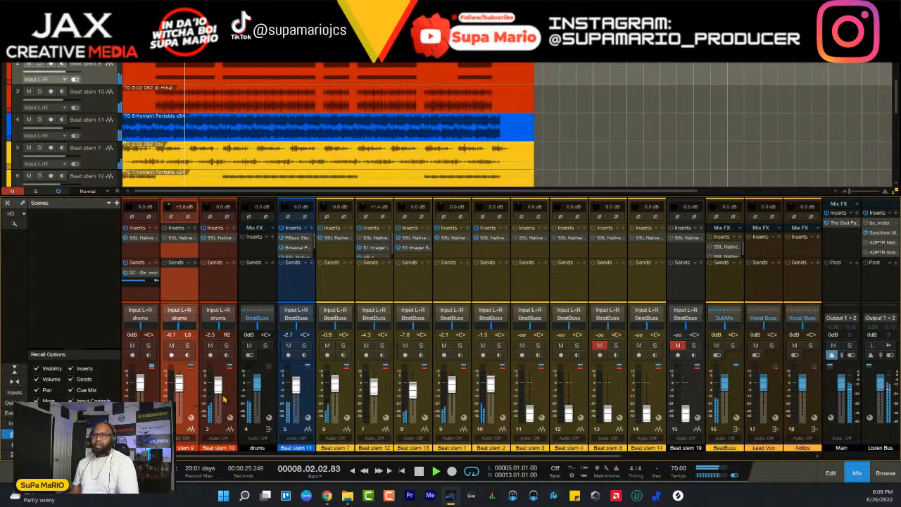
{"action": "left_click", "coordinate": [227, 399]}
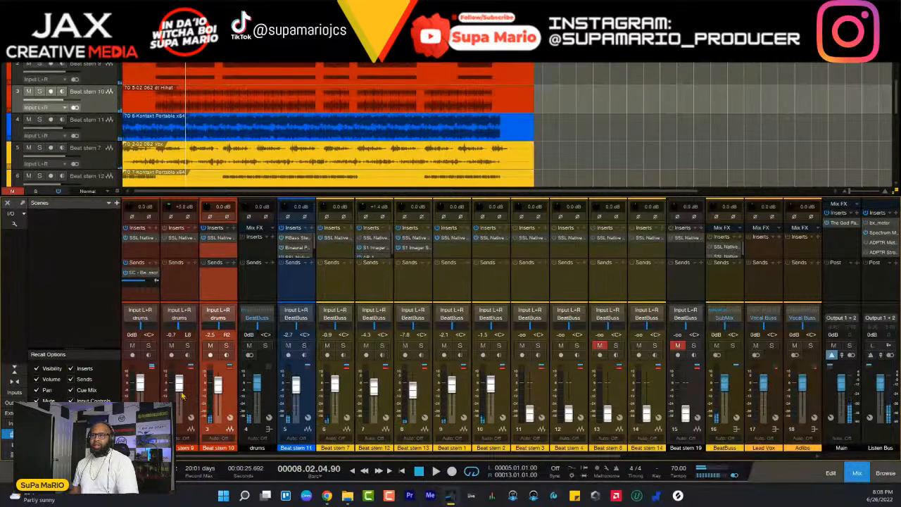
{"action": "left_click", "coordinate": [195, 399]}
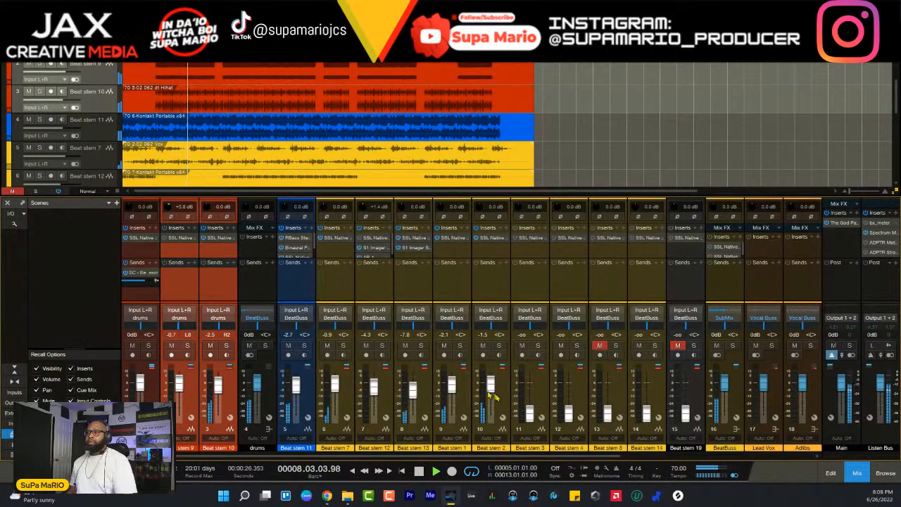
{"action": "key", "text": "space"}
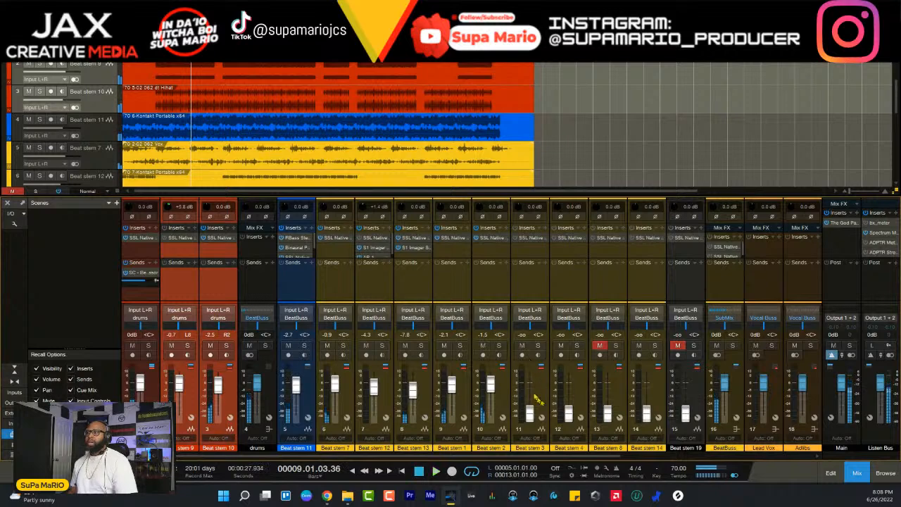
- Solo Beat stem 3 and raise its fader to -2.0 dB during playback
{"action": "left_click", "coordinate": [538, 398]}
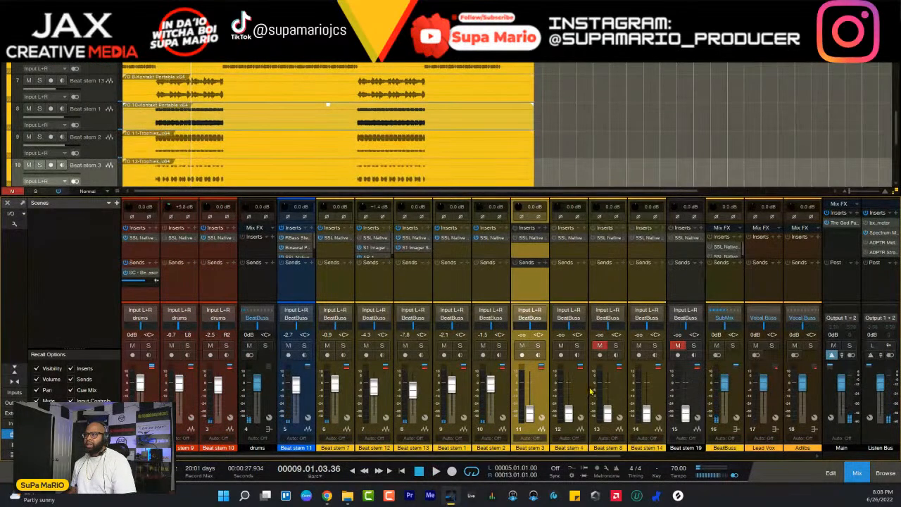
{"action": "left_click", "coordinate": [538, 345]}
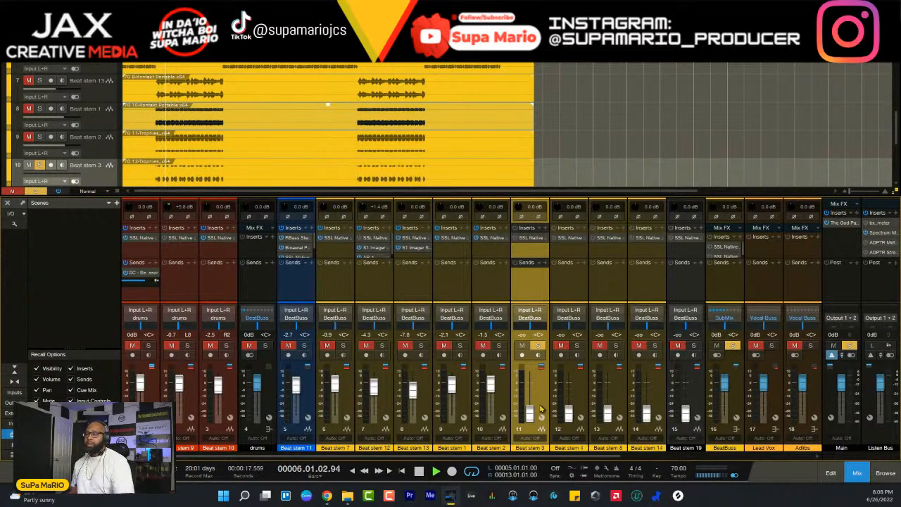
{"action": "scroll", "coordinate": [541, 408], "scroll_direction": "up", "scroll_amount": 2}
{"action": "scroll", "coordinate": [541, 405], "scroll_direction": "up", "scroll_amount": 3}
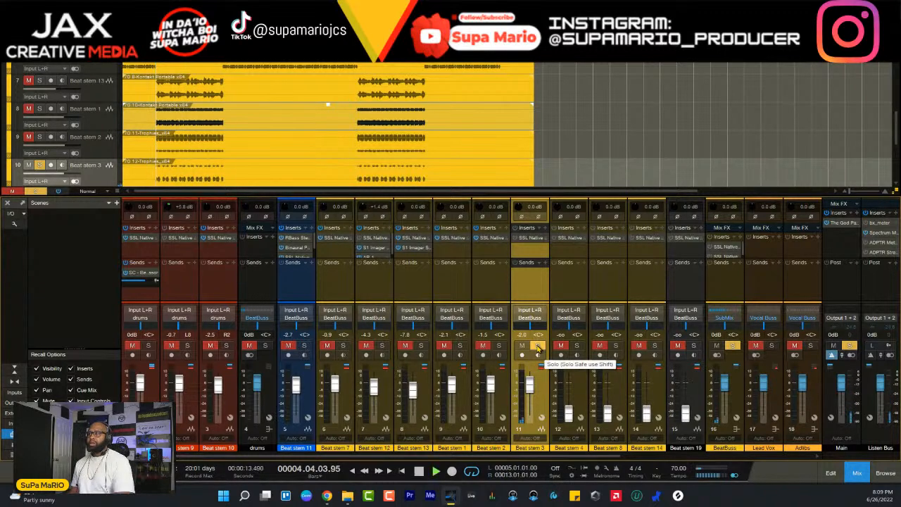
- Compare Beat stem 3 against the full beat and soloed, settle its fader at -1.7 dB, and stop playback
{"action": "left_click", "coordinate": [537, 346]}
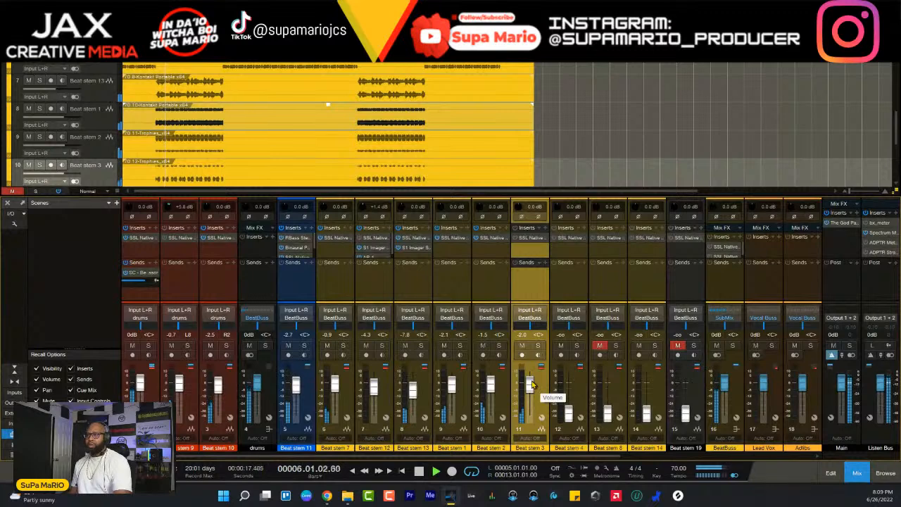
{"action": "left_click", "coordinate": [538, 346]}
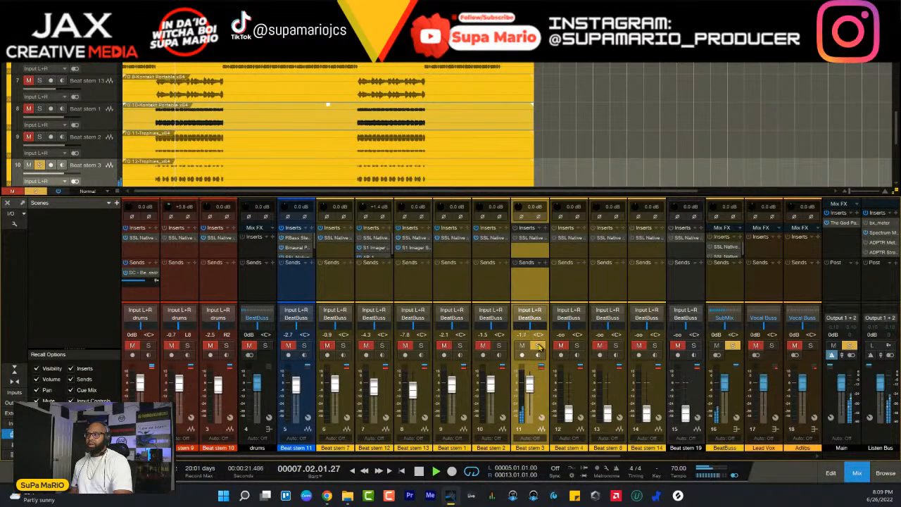
{"action": "key", "text": "space"}
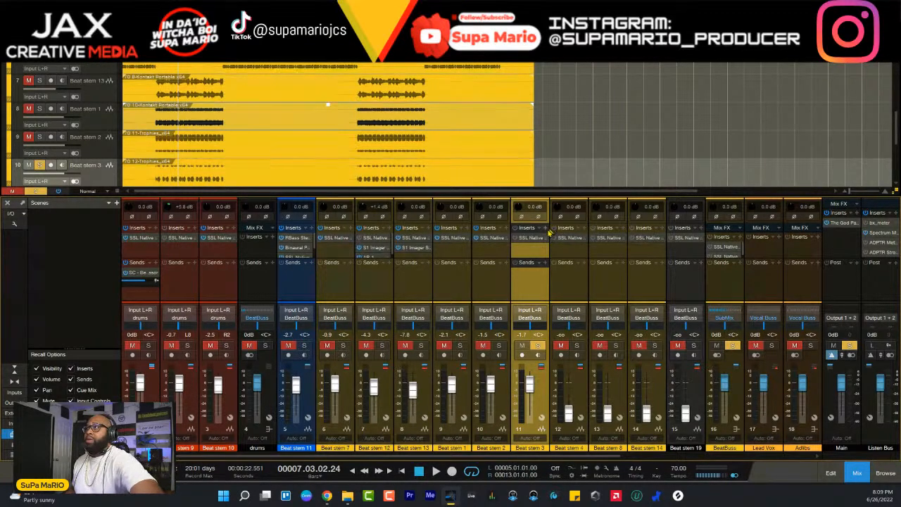
{"action": "left_click", "coordinate": [545, 228]}
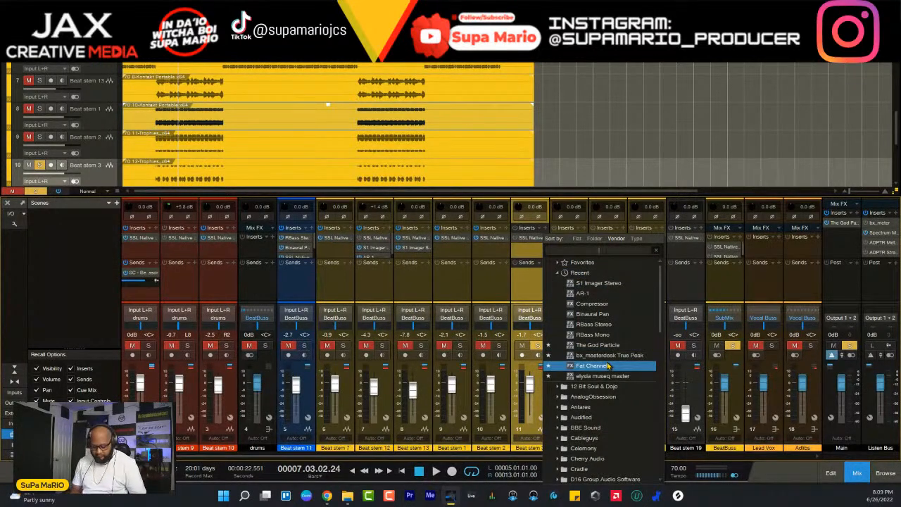
{"action": "type", "text": "la"}
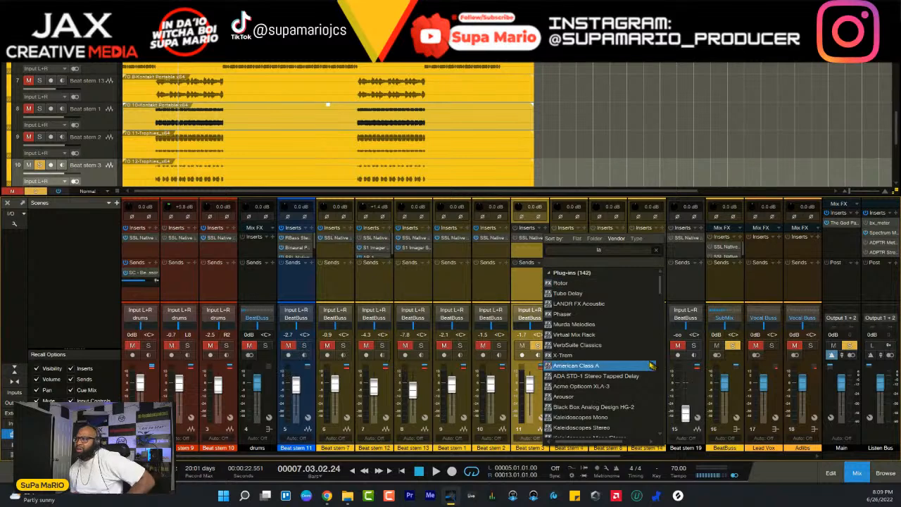
{"action": "left_click_drag", "start_coordinate": [661, 288], "coordinate": [621, 263]}
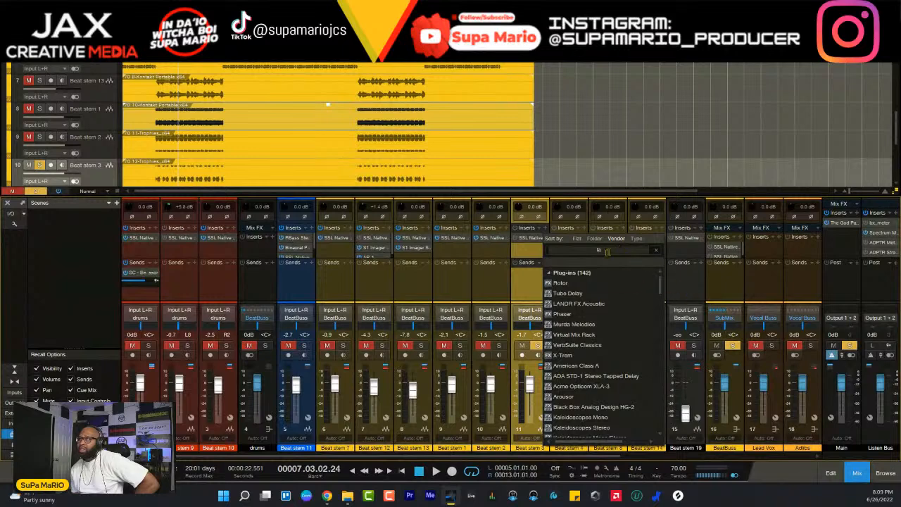
{"action": "key", "text": "BackSpace"}
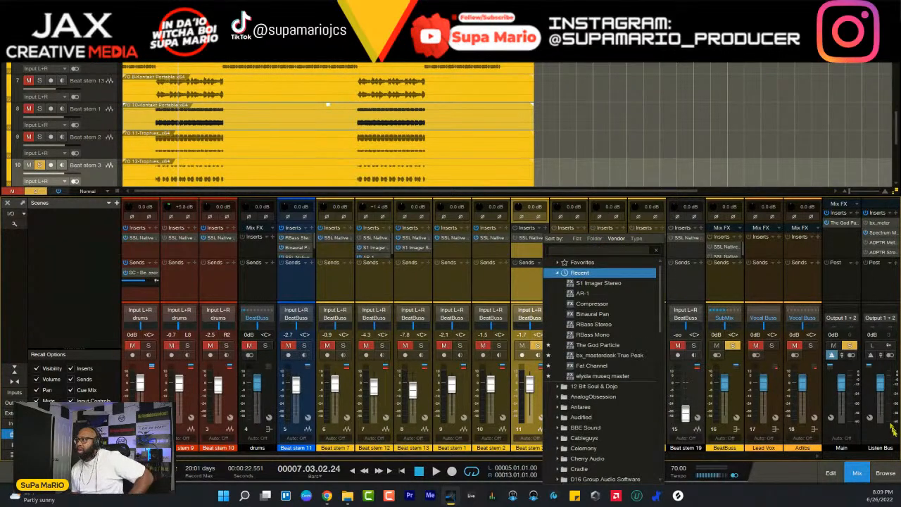
- Look through the available effects plug-ins in the browser, including the Mastering category
{"action": "left_click", "coordinate": [888, 473]}
{"action": "left_click", "coordinate": [886, 472]}
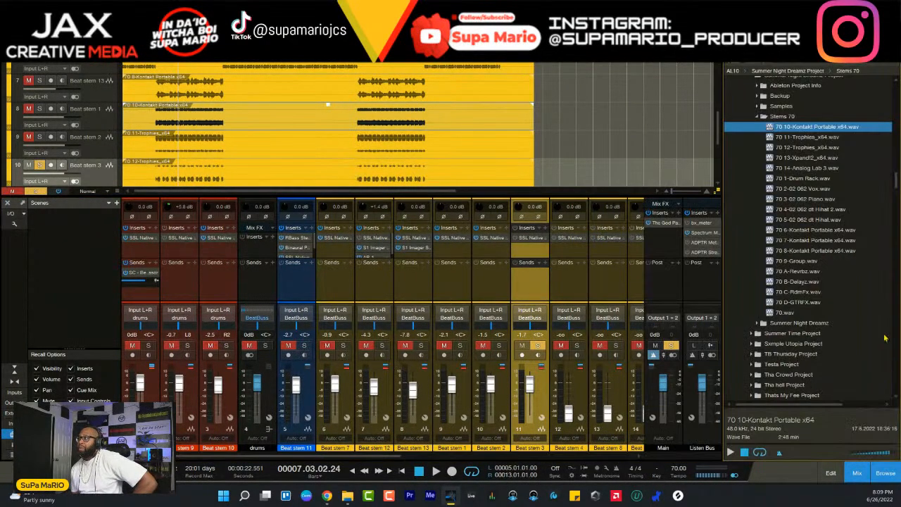
{"action": "scroll", "coordinate": [880, 161], "scroll_direction": "down", "scroll_amount": 15}
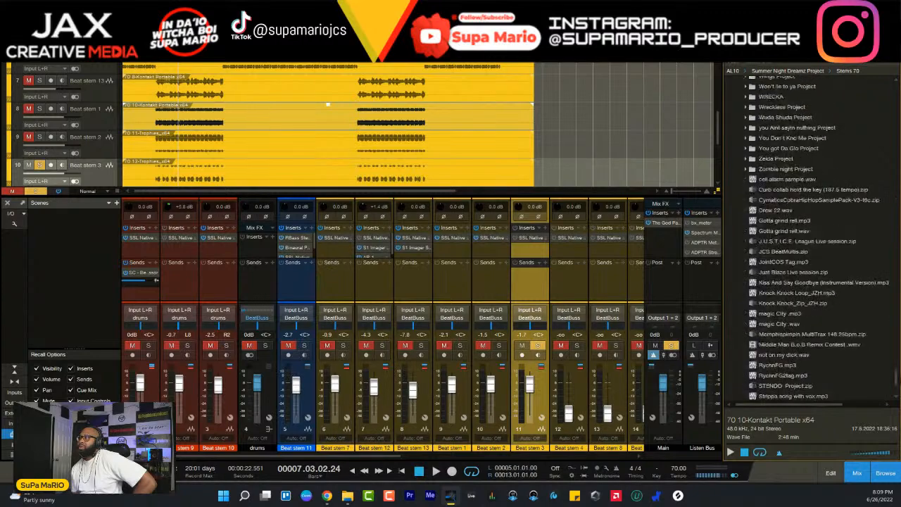
{"action": "scroll", "coordinate": [856, 169], "scroll_direction": "up", "scroll_amount": 10}
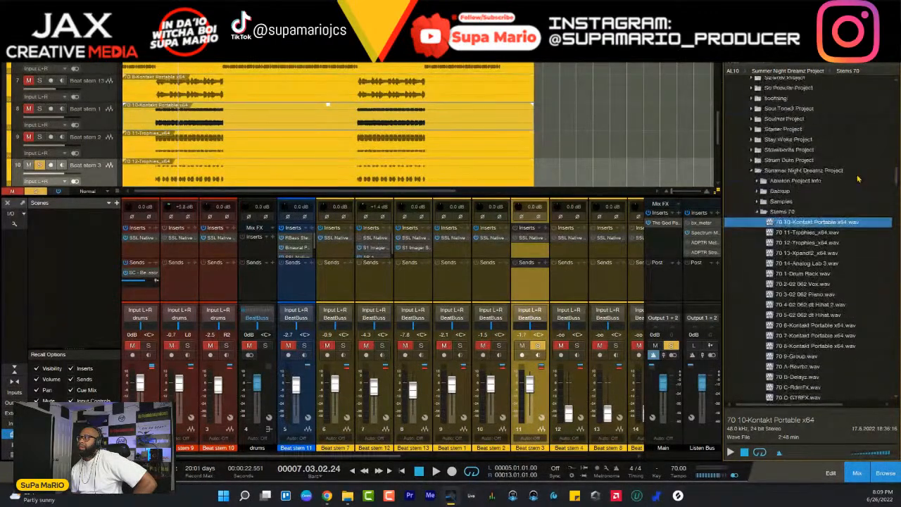
{"action": "scroll", "coordinate": [856, 168], "scroll_direction": "up", "scroll_amount": 15}
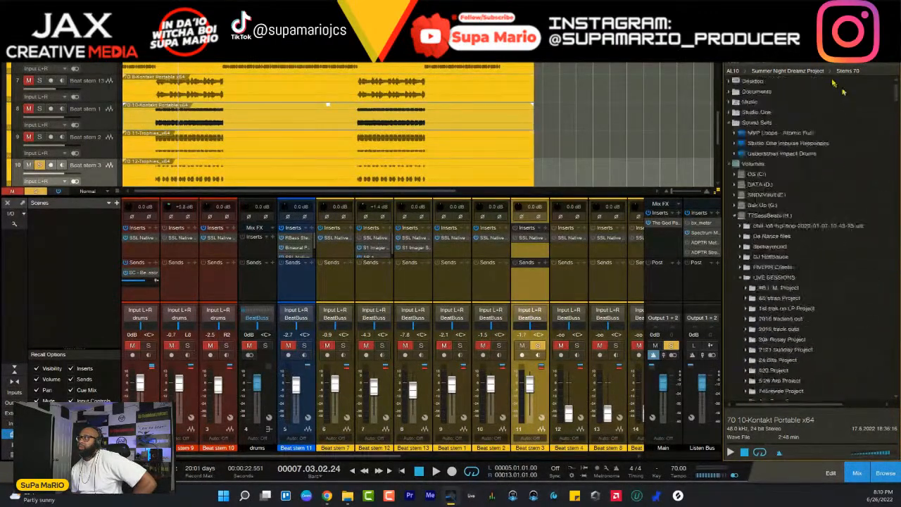
{"action": "left_click", "coordinate": [771, 52]}
{"action": "left_click_drag", "start_coordinate": [896, 100], "coordinate": [897, 408]}
{"action": "scroll", "coordinate": [886, 405], "scroll_direction": "up", "scroll_amount": 15}
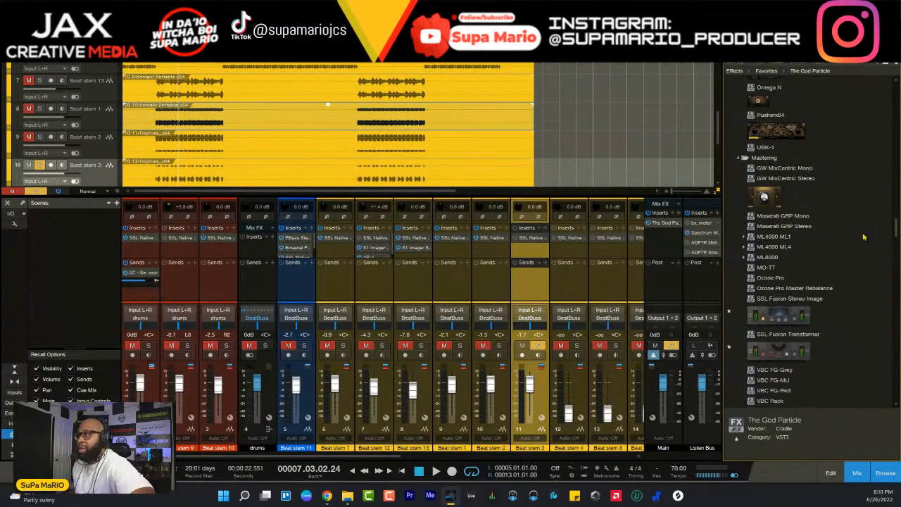
- Insert the Virtual Mix Rack plug-in on Beat stem 3
{"action": "left_click", "coordinate": [546, 231]}
{"action": "type", "text": "vmr"}
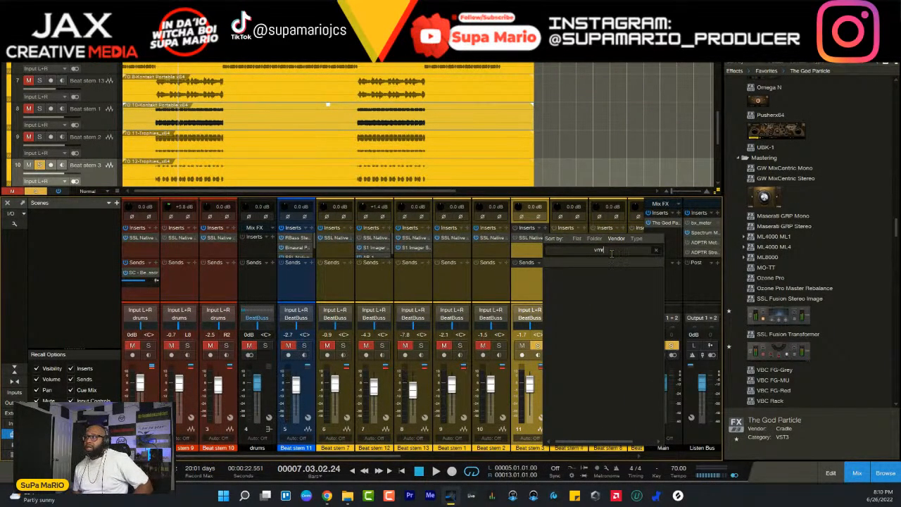
{"action": "key", "text": "BackSpace"}
{"action": "key", "text": "BackSpace"}
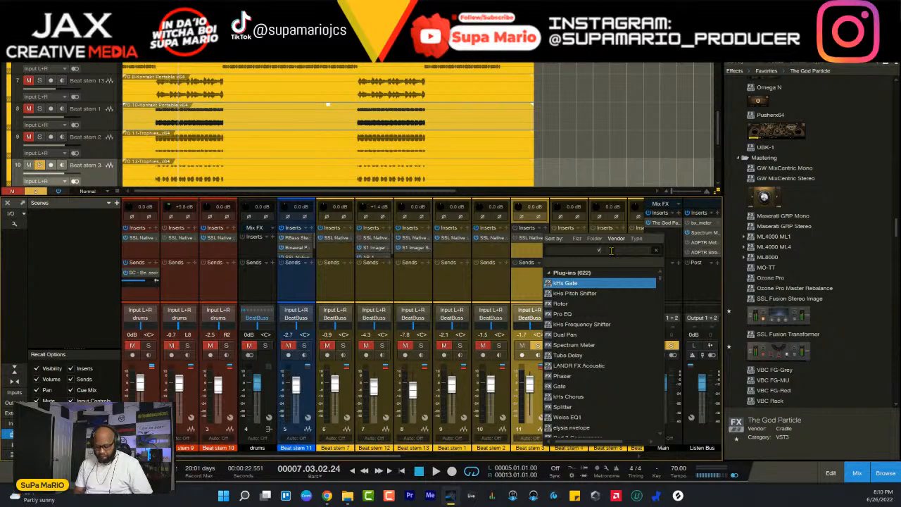
{"action": "type", "text": "irt"}
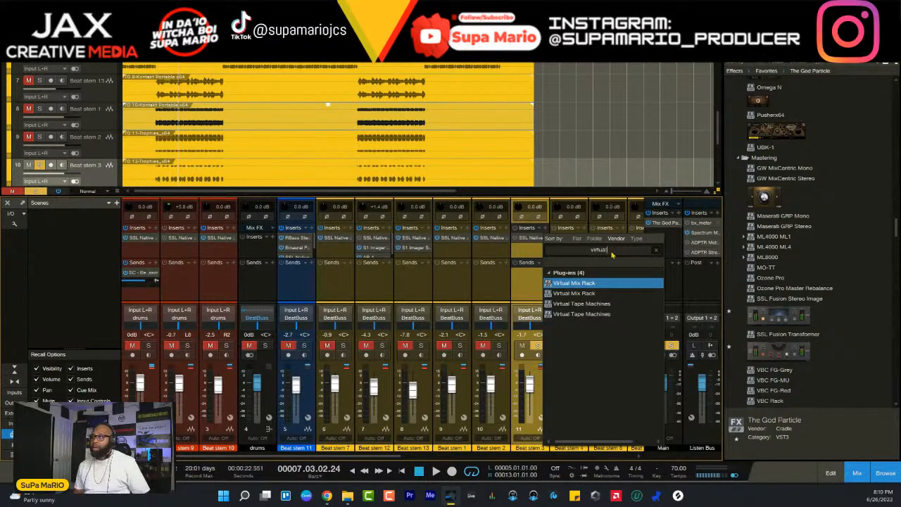
{"action": "type", "text": "ual"}
{"action": "left_click", "coordinate": [579, 283]}
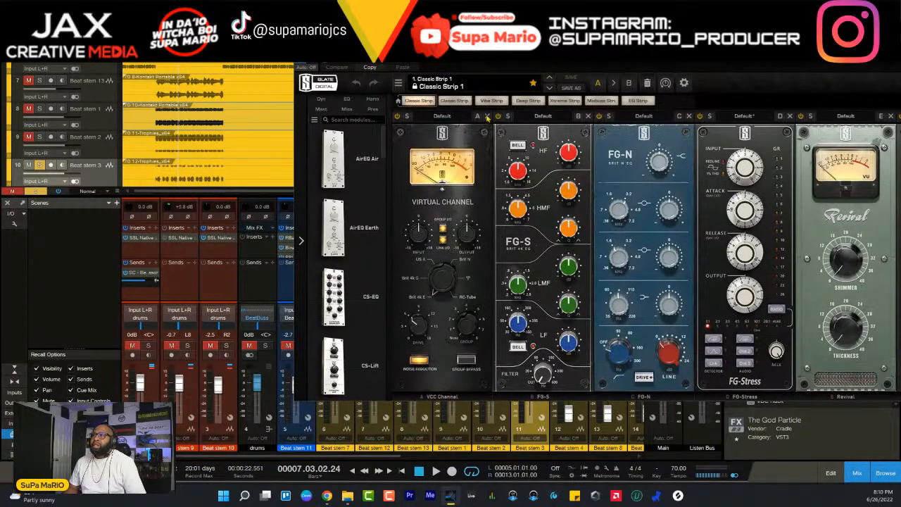
- Remove all the preloaded Classic Strip modules from the Virtual Mix Rack, from the Virtual Channel through the Trimmer
{"action": "left_click", "coordinate": [487, 116]}
{"action": "left_click", "coordinate": [488, 118]}
{"action": "left_click", "coordinate": [488, 117]}
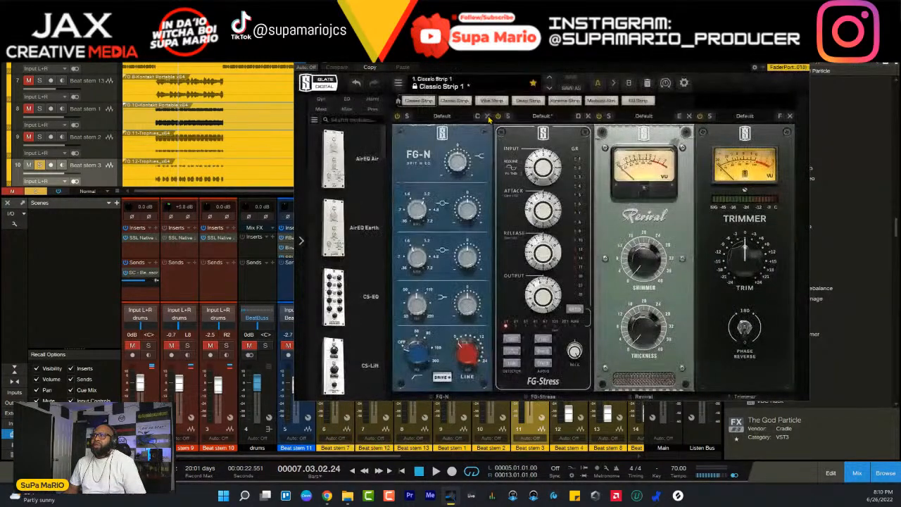
{"action": "left_click", "coordinate": [489, 117]}
{"action": "left_click", "coordinate": [488, 117]}
{"action": "left_click", "coordinate": [488, 117]}
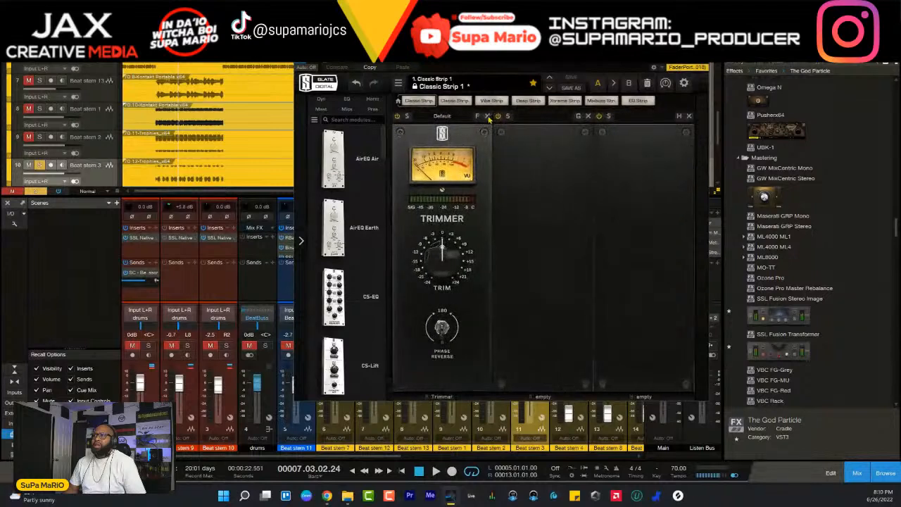
{"action": "left_click", "coordinate": [487, 117]}
- Load the Custom Opto compressor into the empty rack, raise its ratio, set its speed to 0.00, and turn peak reduction fully down
{"action": "scroll", "coordinate": [379, 223], "scroll_direction": "down", "scroll_amount": 2}
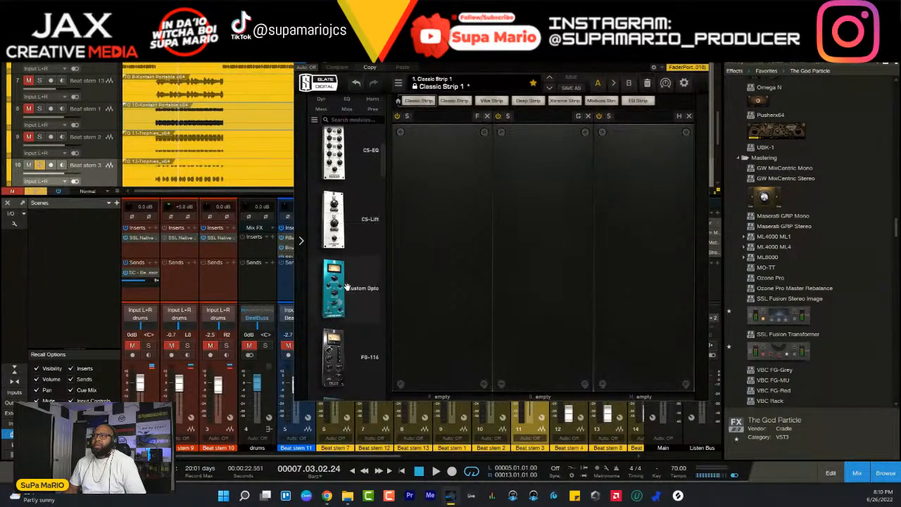
{"action": "left_click_drag", "start_coordinate": [335, 287], "coordinate": [440, 240]}
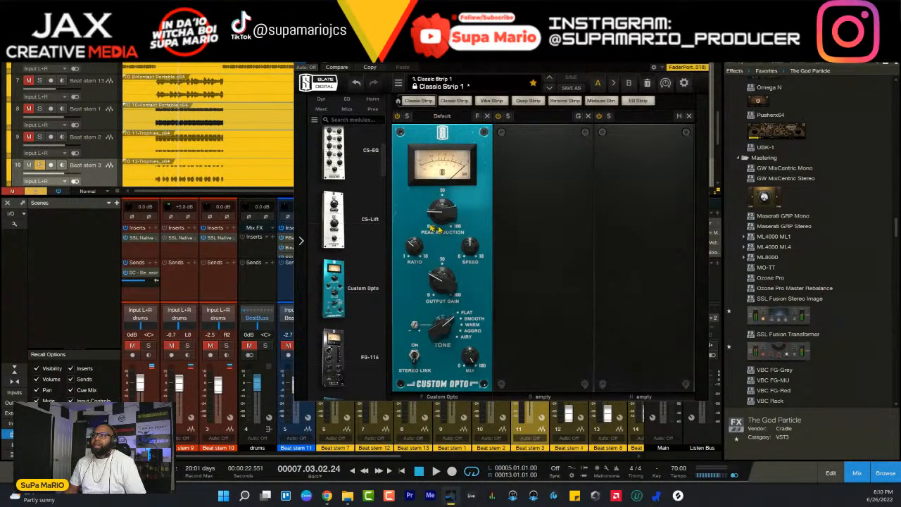
{"action": "left_click_drag", "start_coordinate": [416, 250], "coordinate": [427, 263]}
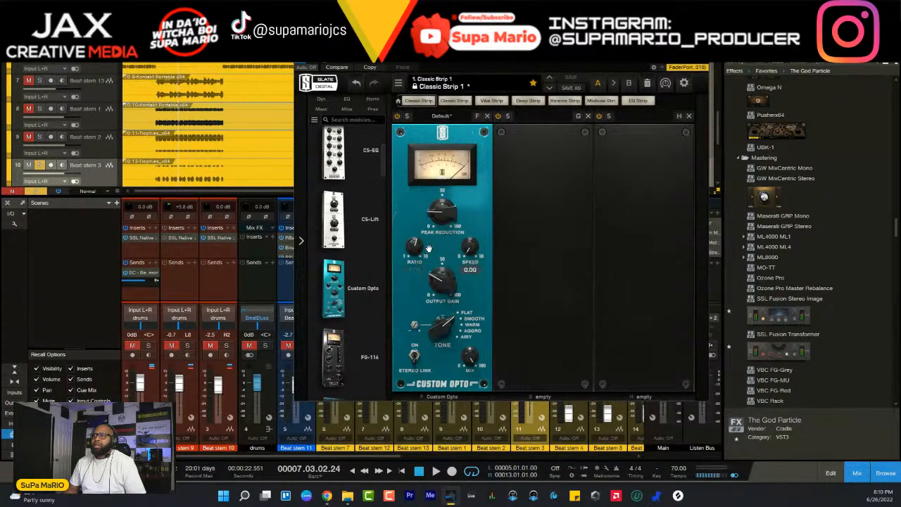
{"action": "left_click_drag", "start_coordinate": [442, 209], "coordinate": [452, 273]}
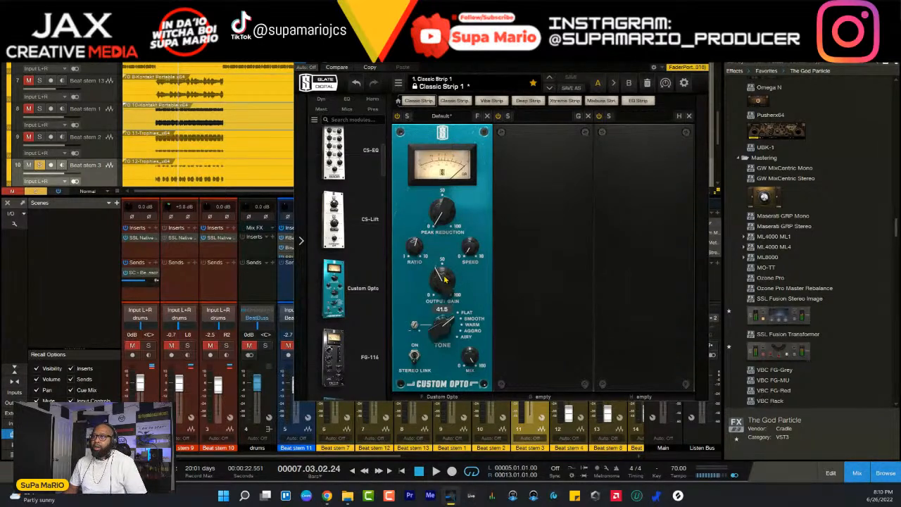
- Reset the Custom Opto's output gain to 30.0 and switch its tone to Warm
{"action": "key", "text": "space"}
{"action": "key", "text": "space"}
{"action": "double_click", "coordinate": [446, 282]}
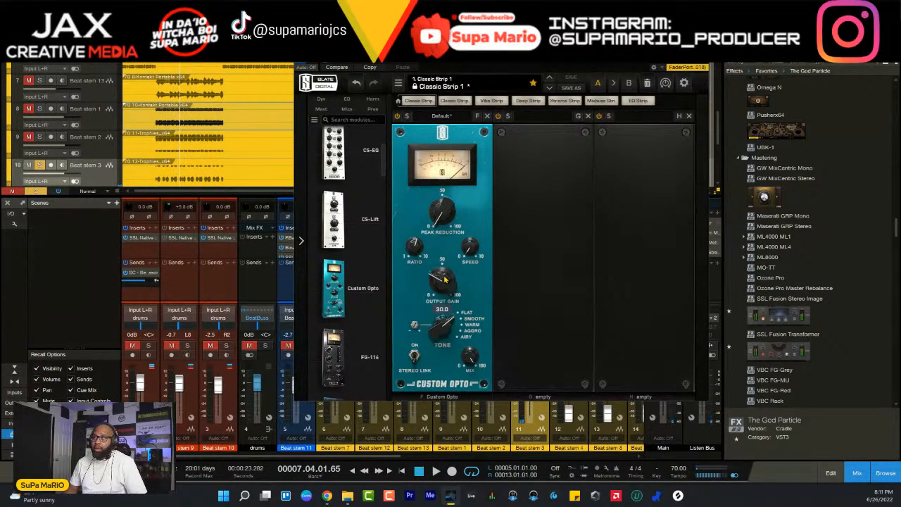
{"action": "left_click_drag", "start_coordinate": [445, 328], "coordinate": [452, 289]}
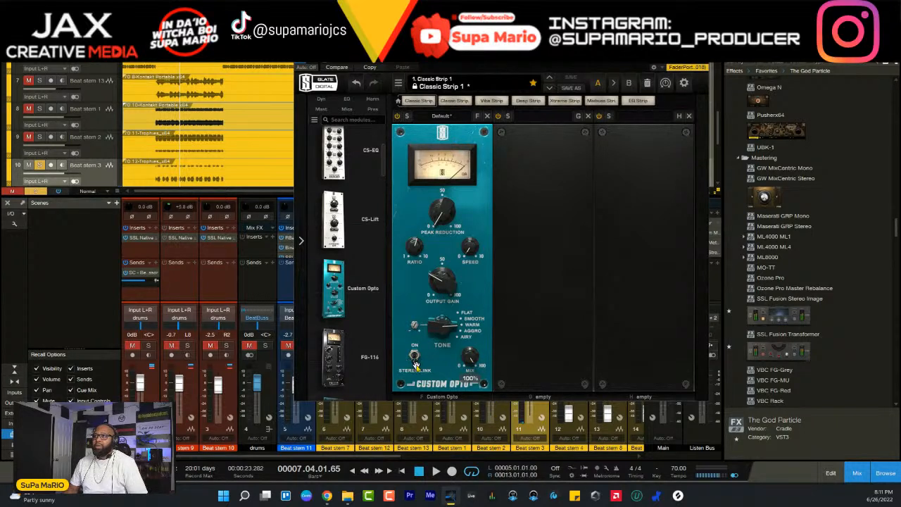
- Set the Custom Opto's peak reduction to 50.0 during playback and fine-tune its output gain against the bypassed sound
{"action": "key", "text": "space"}
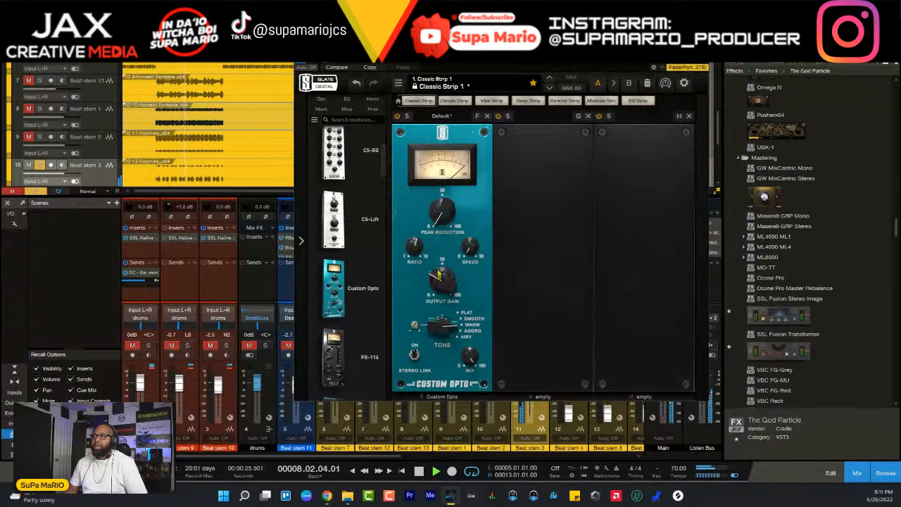
{"action": "left_click_drag", "start_coordinate": [442, 222], "coordinate": [442, 149]}
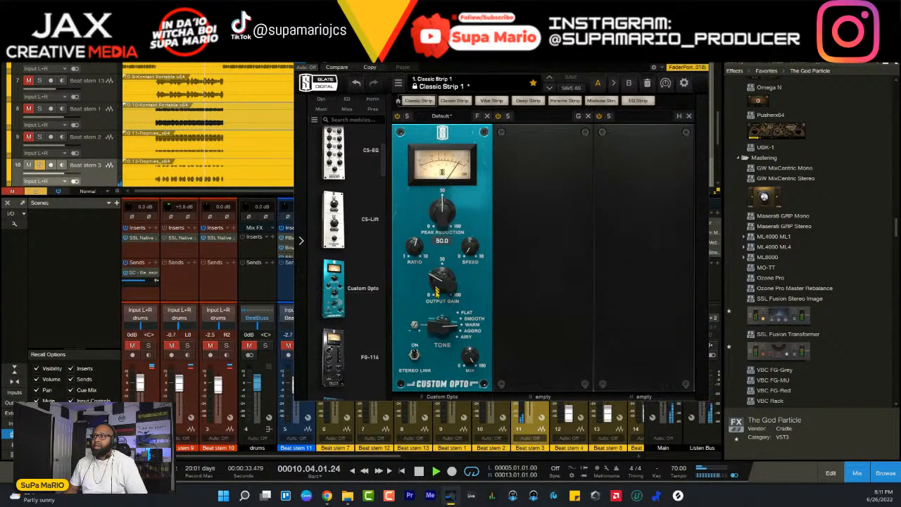
{"action": "left_click_drag", "start_coordinate": [437, 291], "coordinate": [438, 280]}
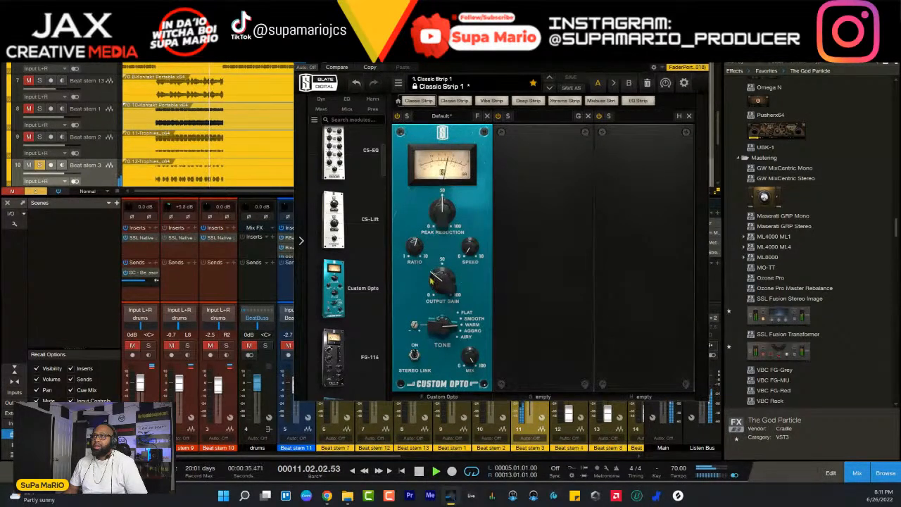
{"action": "left_click", "coordinate": [397, 117]}
{"action": "left_click_drag", "start_coordinate": [443, 275], "coordinate": [443, 281]}
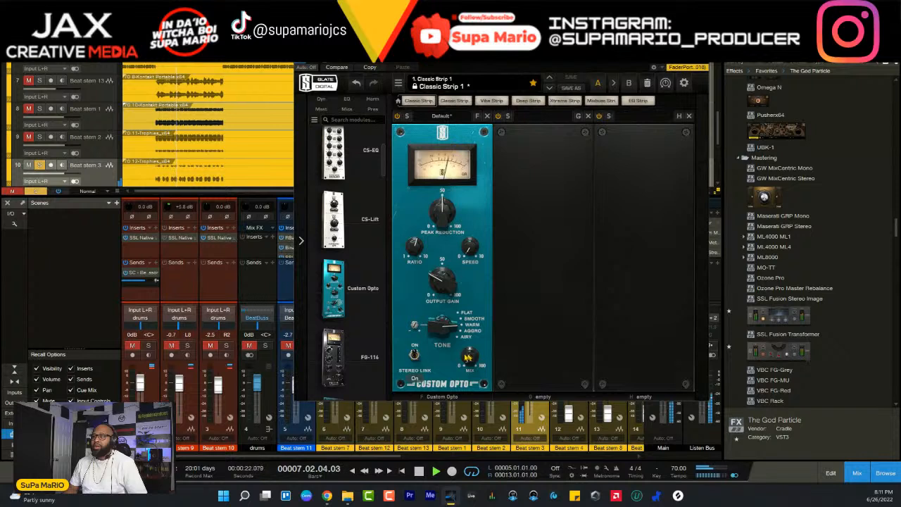
- Raise the Custom Opto's peak reduction slightly above 50 during playback, keeping its mix fully wet at 100%
{"action": "left_click", "coordinate": [416, 357]}
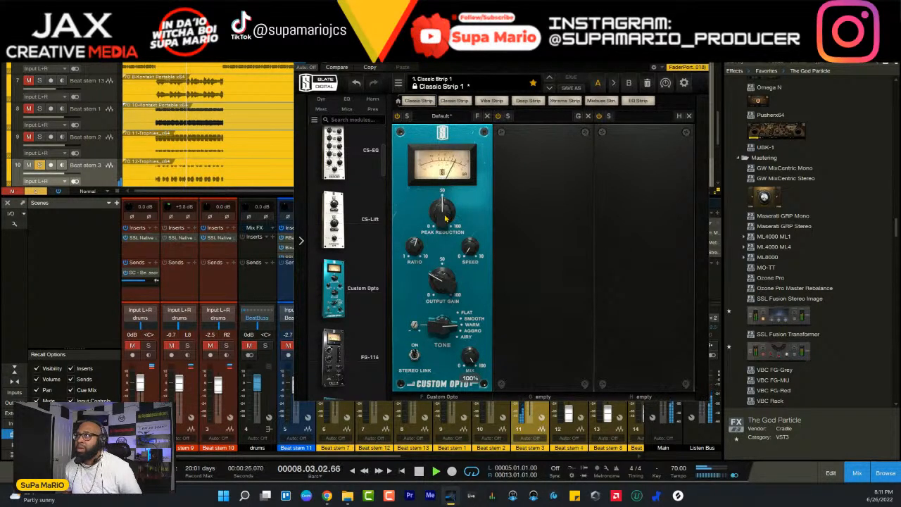
{"action": "left_click_drag", "start_coordinate": [445, 214], "coordinate": [445, 204]}
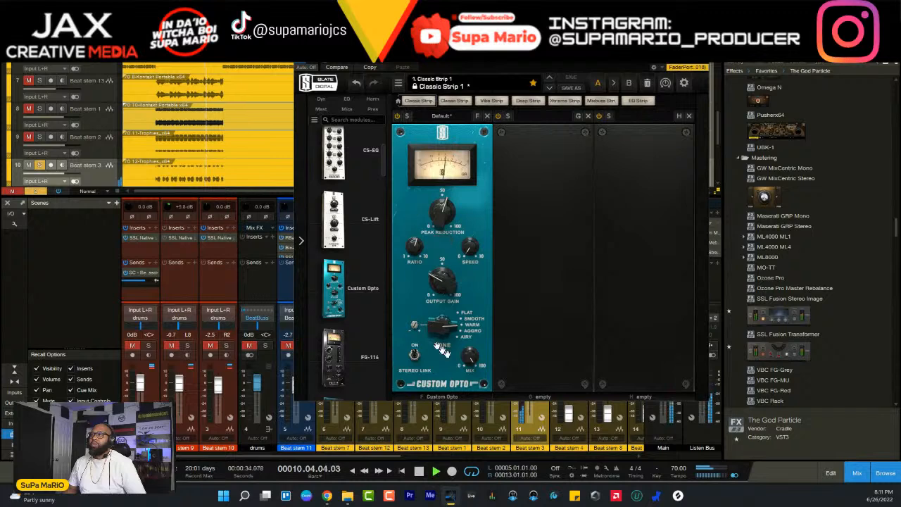
{"action": "mouse_move", "coordinate": [470, 356]}
{"action": "left_mouse_down"}
{"action": "mouse_move", "coordinate": [470, 368]}
{"action": "mouse_move", "coordinate": [470, 355]}
{"action": "left_mouse_up"}
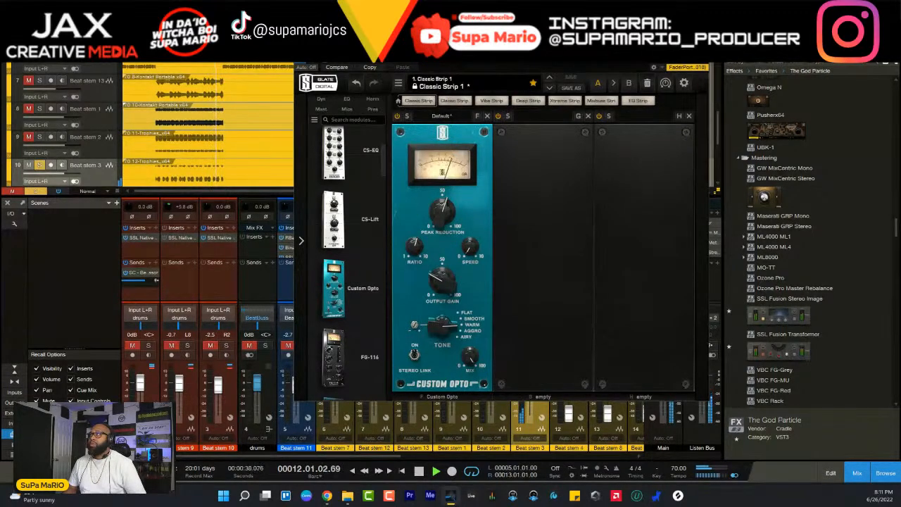
- Try the SSL Native Channel Strip 2 after the Virtual Mix Rack in Beat stem 3's inserts, with the stem soloed
{"action": "left_click_drag", "start_coordinate": [673, 46], "coordinate": [419, 81]}
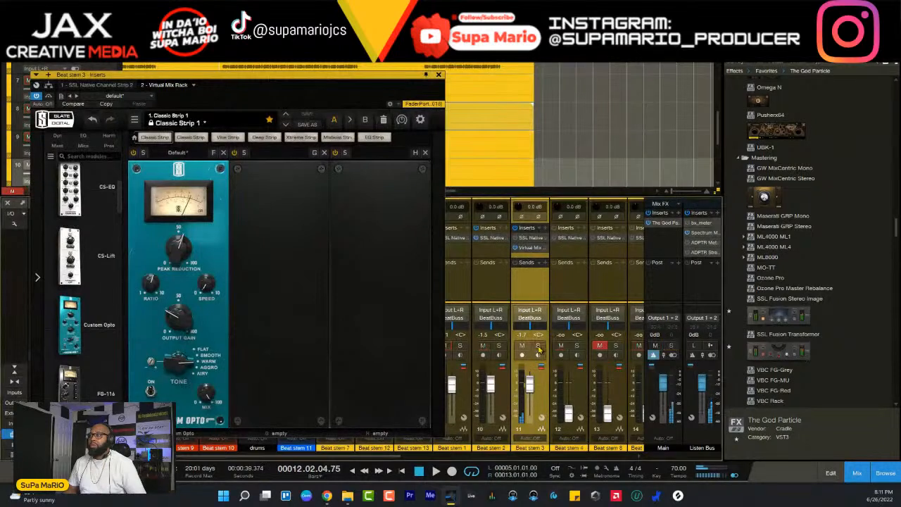
{"action": "left_click_drag", "start_coordinate": [531, 237], "coordinate": [529, 259]}
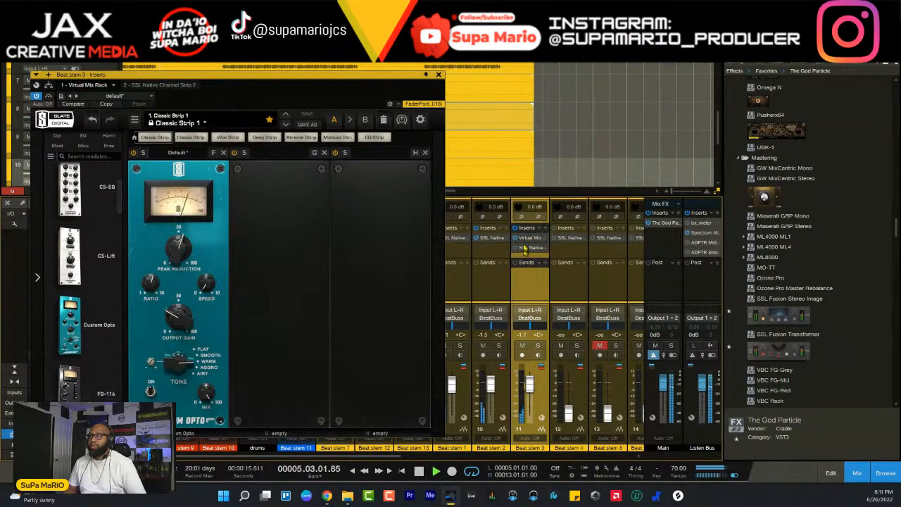
{"action": "key", "text": "s"}
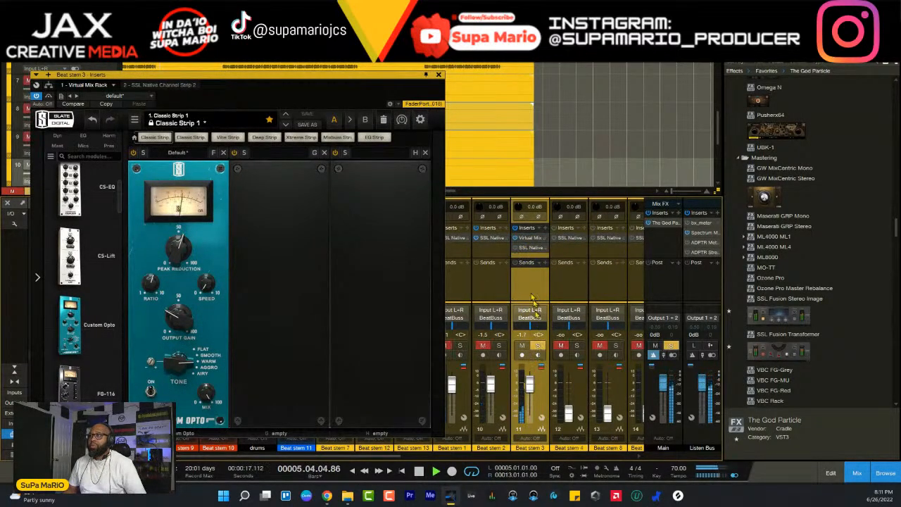
- Raise the high-pass filter in Beat stem 3's SSL Channel Strip 2, using the Listen Bus Spectrum Meter as reference
{"action": "left_click", "coordinate": [523, 248]}
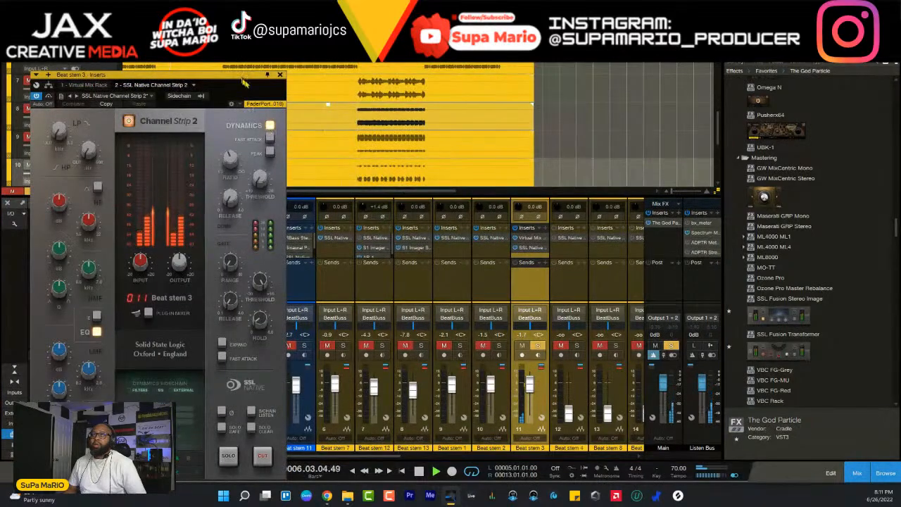
{"action": "left_click_drag", "start_coordinate": [464, 88], "coordinate": [497, 64]}
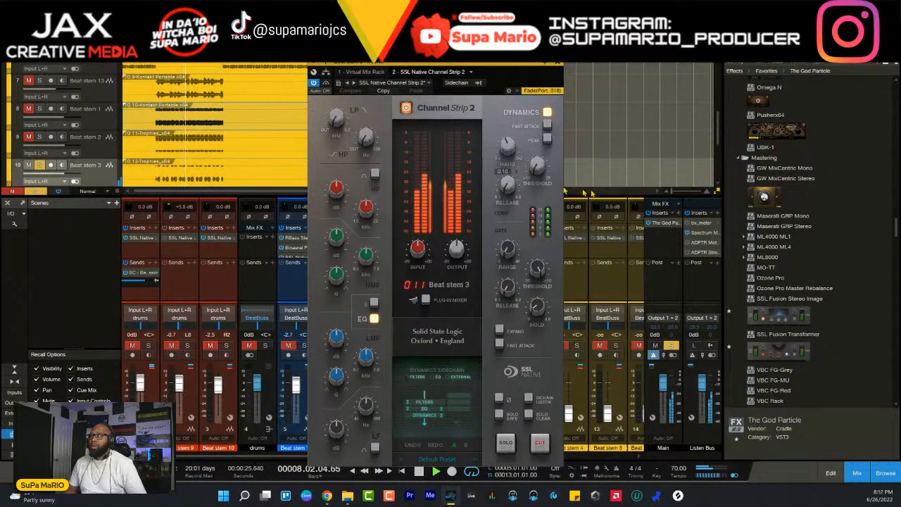
{"action": "left_click", "coordinate": [700, 232]}
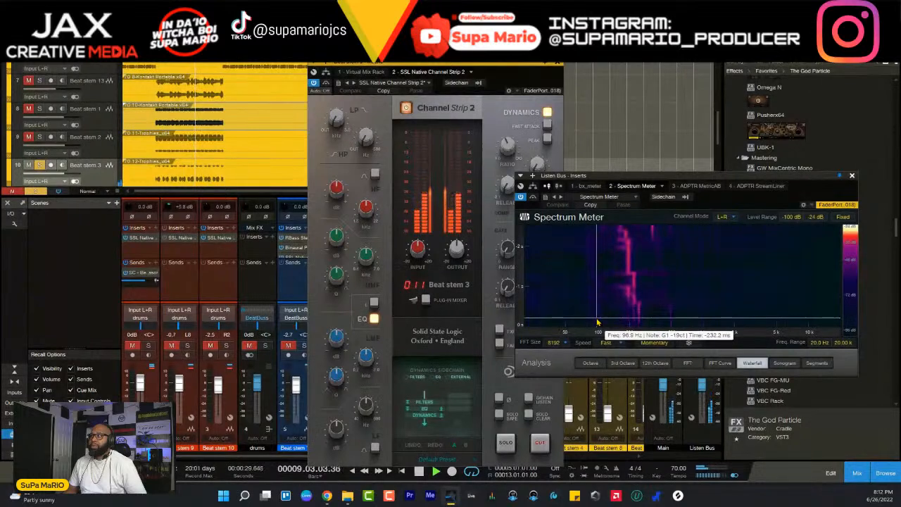
{"action": "left_click_drag", "start_coordinate": [367, 139], "coordinate": [374, 85]}
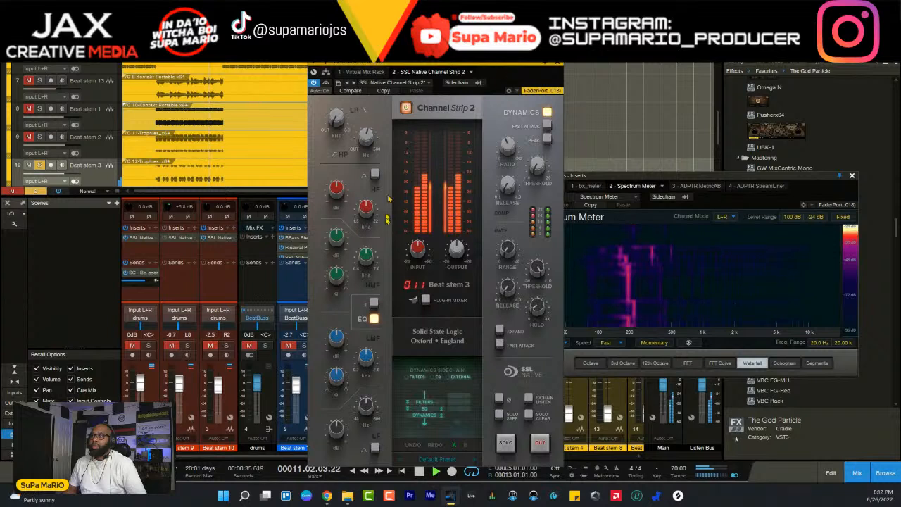
- Adjust the HMF band's Q and gain, and tune the LMF band's frequency, Q and gain on Beat stem 3
{"action": "left_click_drag", "start_coordinate": [338, 277], "coordinate": [321, 302]}
{"action": "left_click_drag", "start_coordinate": [340, 240], "coordinate": [364, 217]}
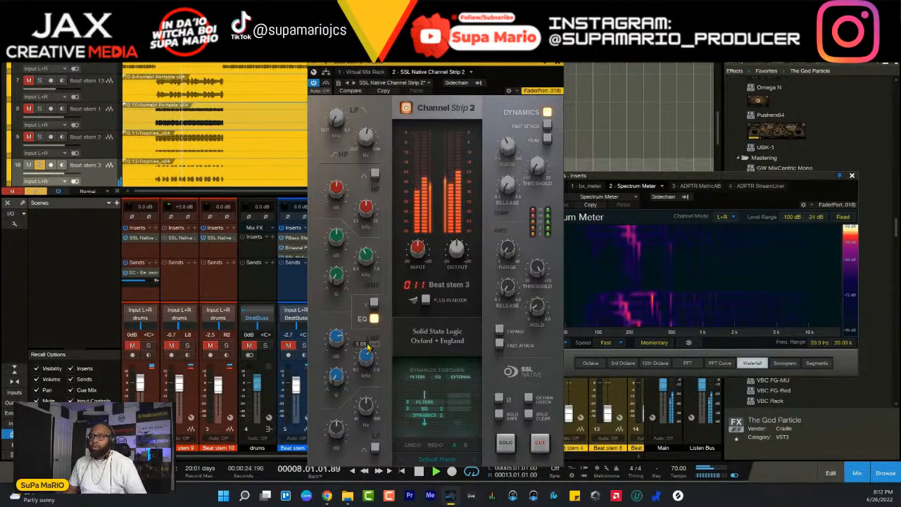
{"action": "left_click_drag", "start_coordinate": [367, 347], "coordinate": [337, 385]}
{"action": "left_click_drag", "start_coordinate": [337, 339], "coordinate": [336, 341]}
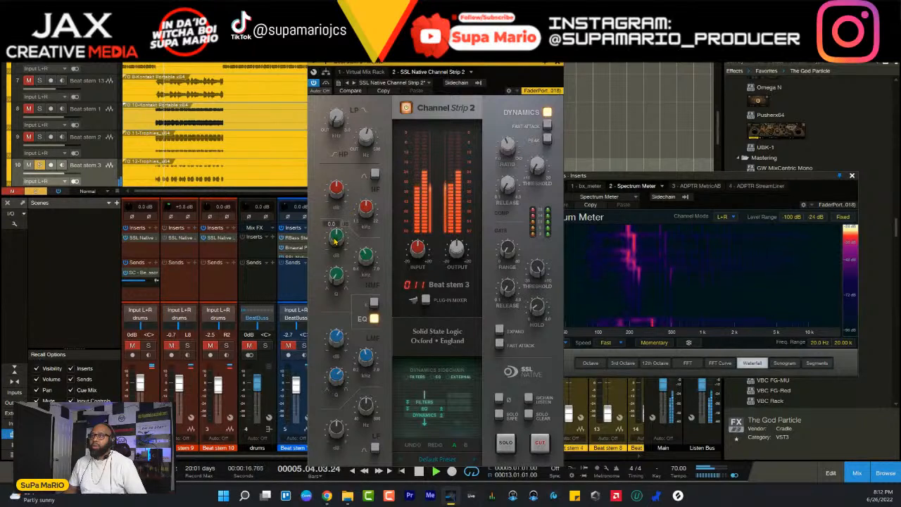
- Retune the HMF band's frequency and Q with a moderate gain boost, and fine-tune the channel strip's compressor ratio
{"action": "left_click_drag", "start_coordinate": [364, 255], "coordinate": [344, 279]}
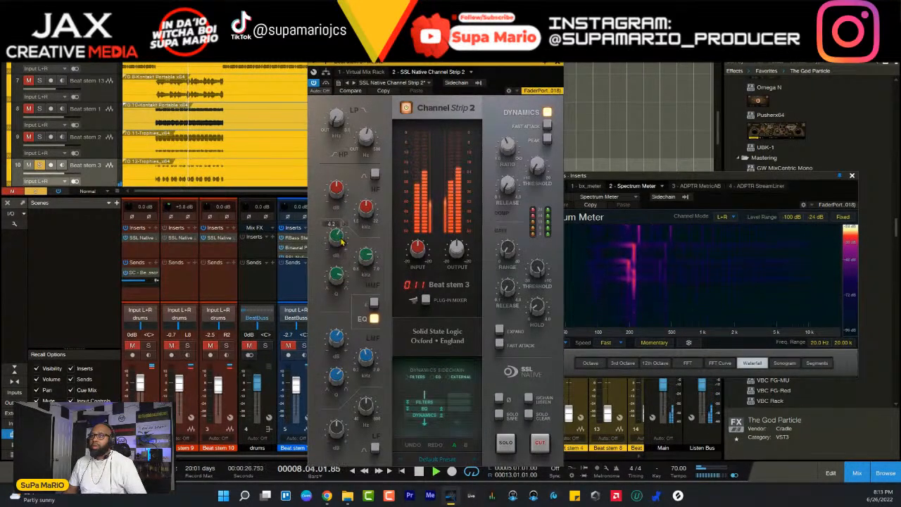
{"action": "left_click_drag", "start_coordinate": [342, 242], "coordinate": [339, 242]}
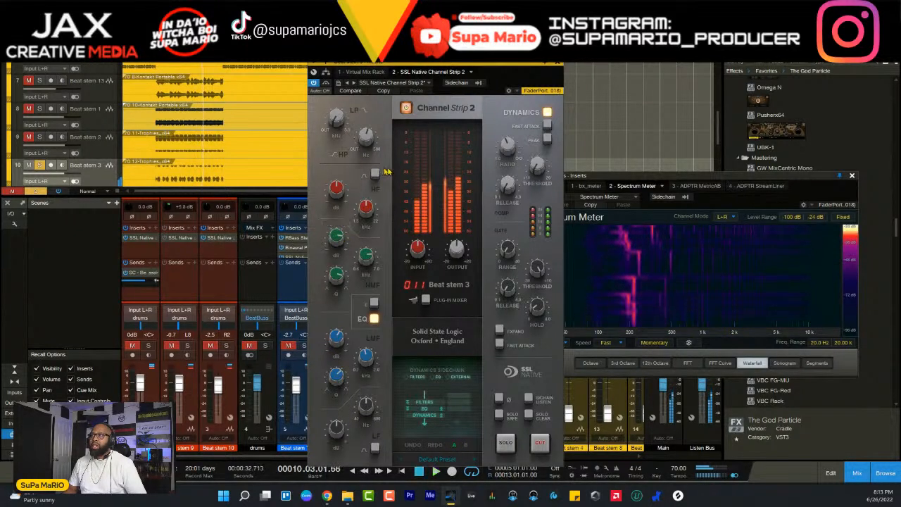
{"action": "key", "text": "space"}
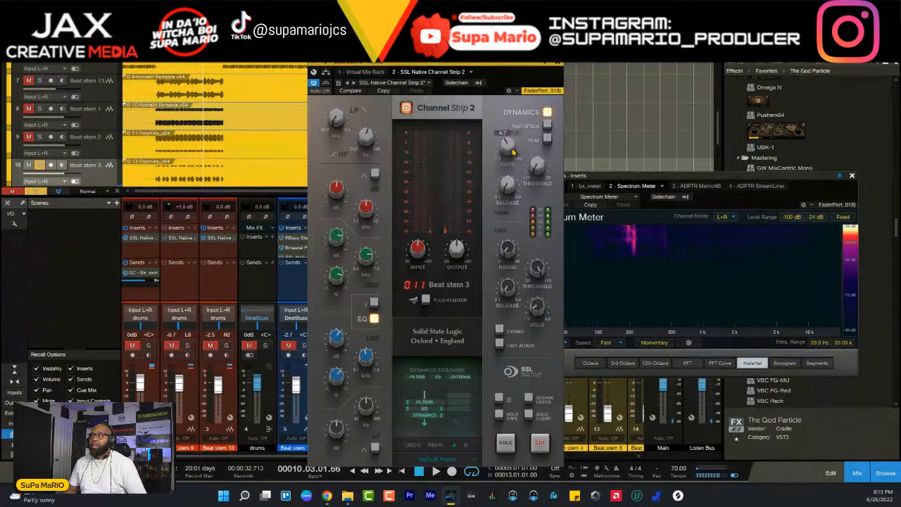
{"action": "scroll", "coordinate": [512, 152], "scroll_direction": "down", "scroll_amount": 5}
{"action": "key", "text": "space"}
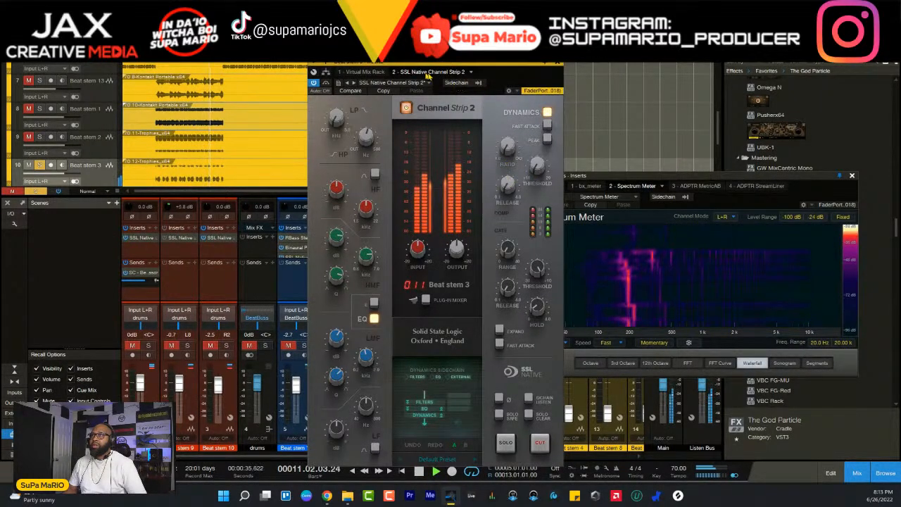
- Place the SSL Native Channel Strip 2 before the Virtual Mix Rack, and reopen the rack beside the Spectrum Meter
{"action": "left_click_drag", "start_coordinate": [428, 73], "coordinate": [362, 79]}
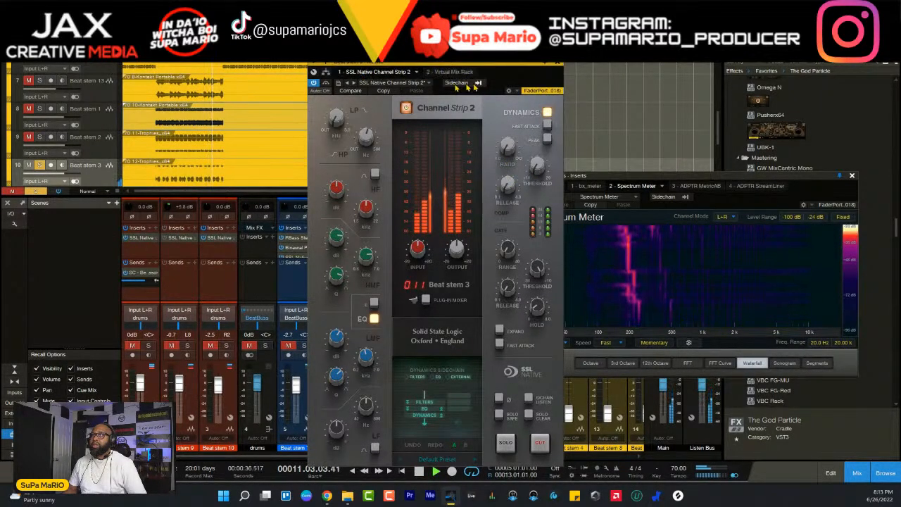
{"action": "left_click", "coordinate": [559, 66]}
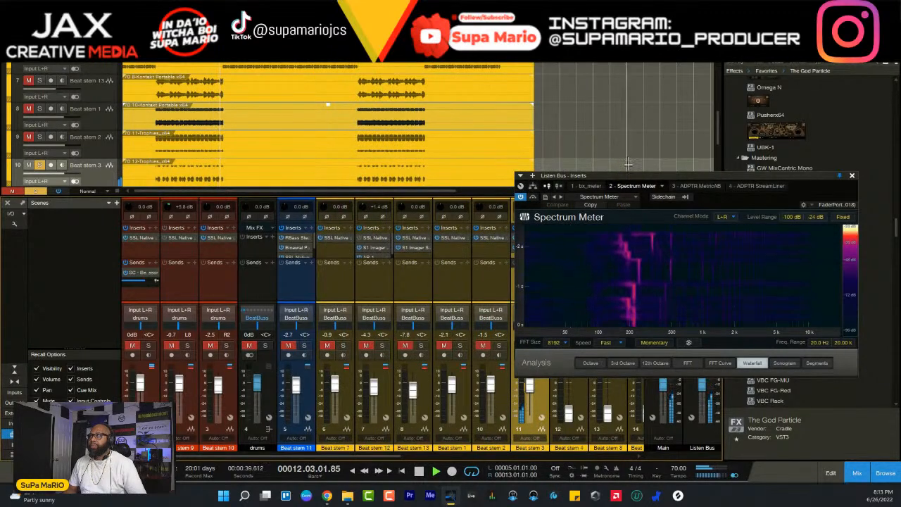
{"action": "left_click_drag", "start_coordinate": [634, 177], "coordinate": [226, 73]}
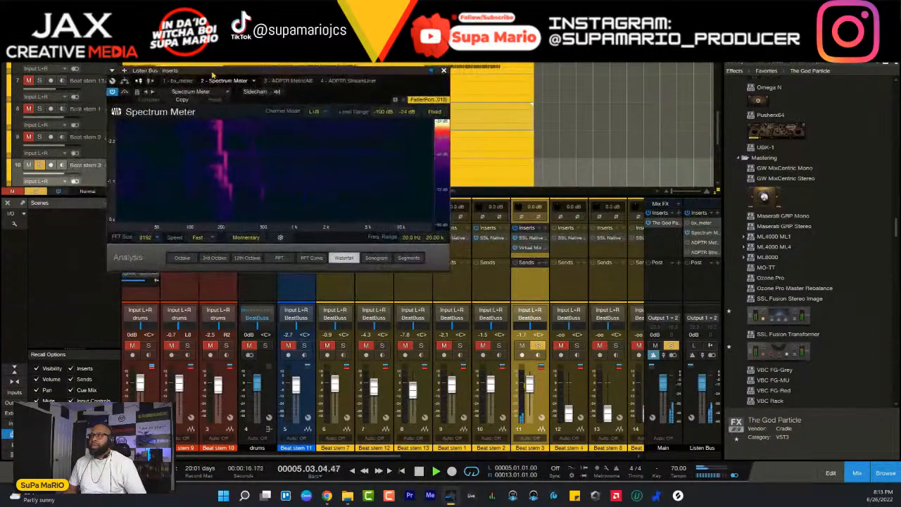
{"action": "left_click", "coordinate": [521, 248]}
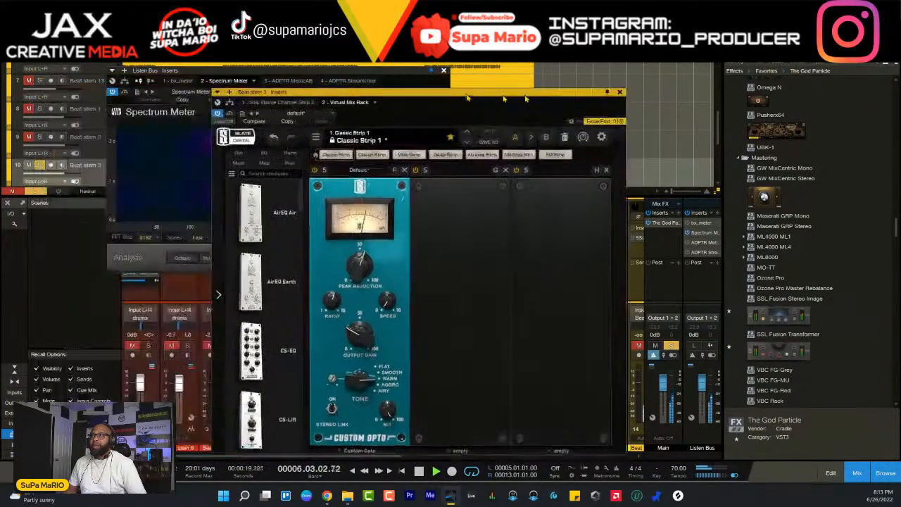
{"action": "left_click_drag", "start_coordinate": [504, 96], "coordinate": [657, 62]}
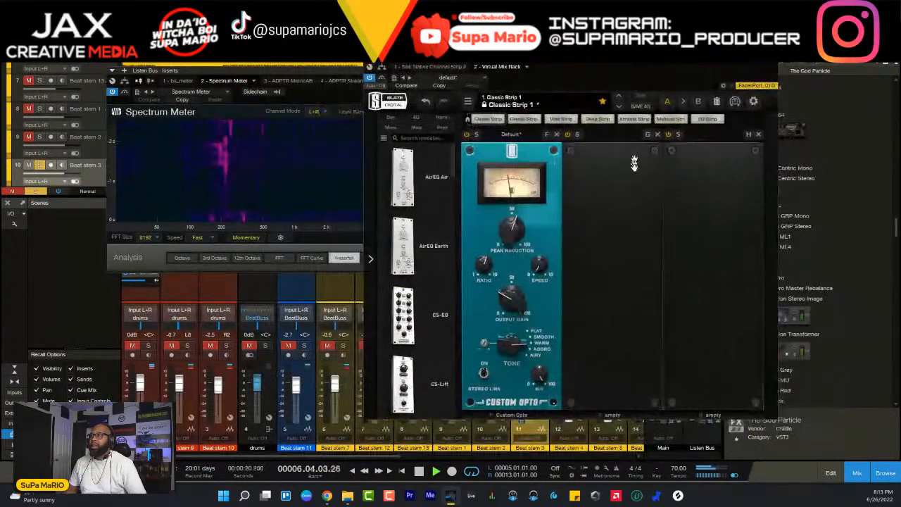
- Turn the Custom Opto's peak reduction down to 0.00 during playback, and raise it to 47.5
{"action": "left_click_drag", "start_coordinate": [510, 241], "coordinate": [509, 239]}
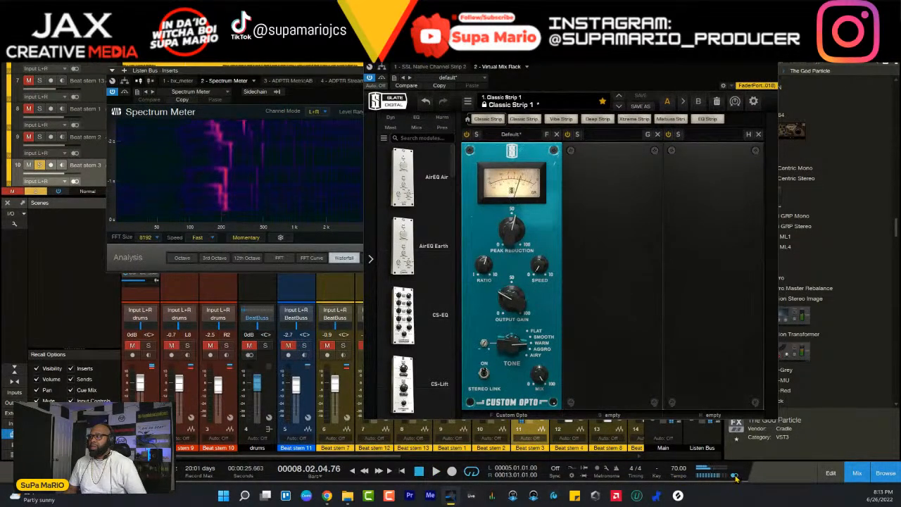
{"action": "key", "text": "space"}
{"action": "left_click_drag", "start_coordinate": [521, 234], "coordinate": [524, 283]}
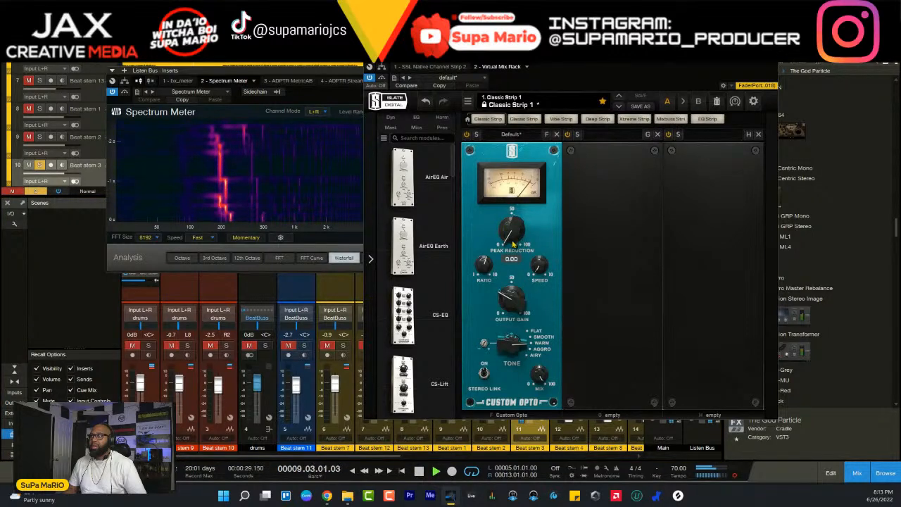
{"action": "left_click_drag", "start_coordinate": [514, 243], "coordinate": [512, 157]}
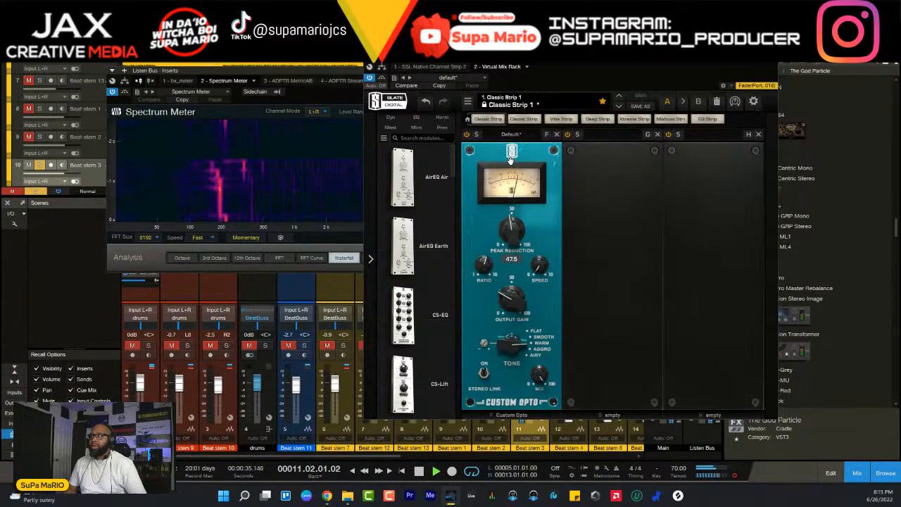
- Adjust the Custom Opto's ratio, and compare its mix at 2% and 100%, leaving it at 100%
{"action": "left_click_drag", "start_coordinate": [489, 270], "coordinate": [485, 271]}
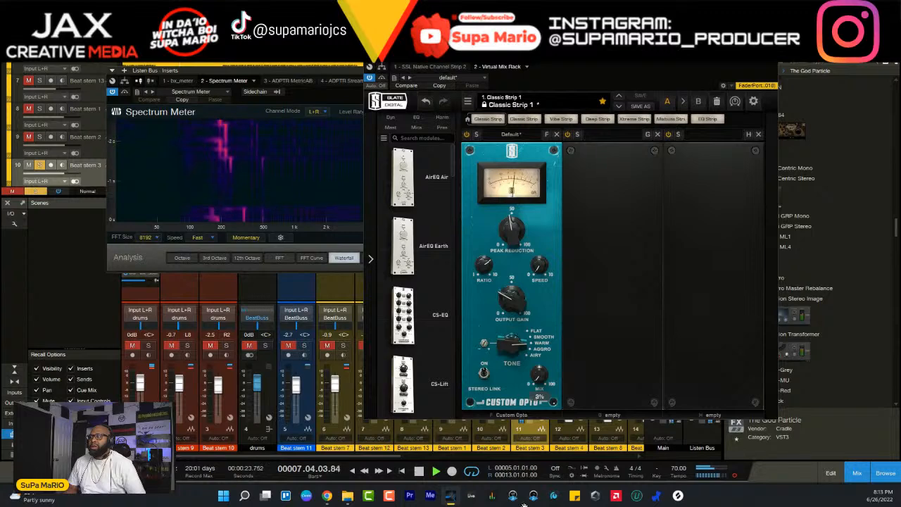
{"action": "key", "text": "space"}
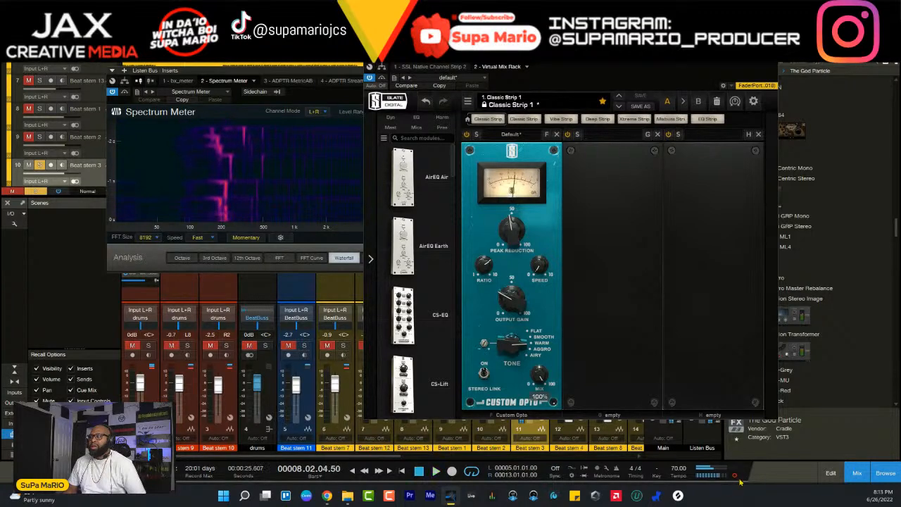
{"action": "key", "text": "space"}
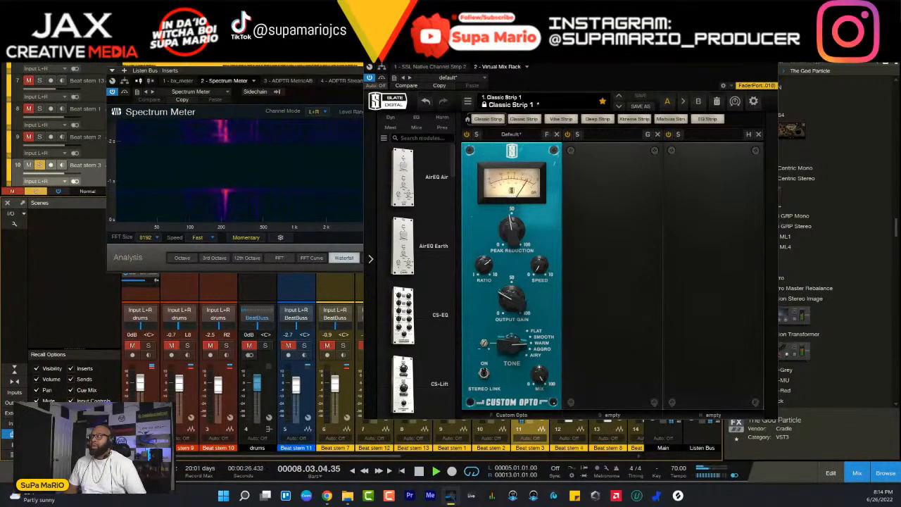
- Close the Virtual Mix Rack, unsolo Beat stem 3, and lower its fader to -4.8 dB within the full mix
{"action": "left_click", "coordinate": [772, 56]}
{"action": "left_click", "coordinate": [538, 346]}
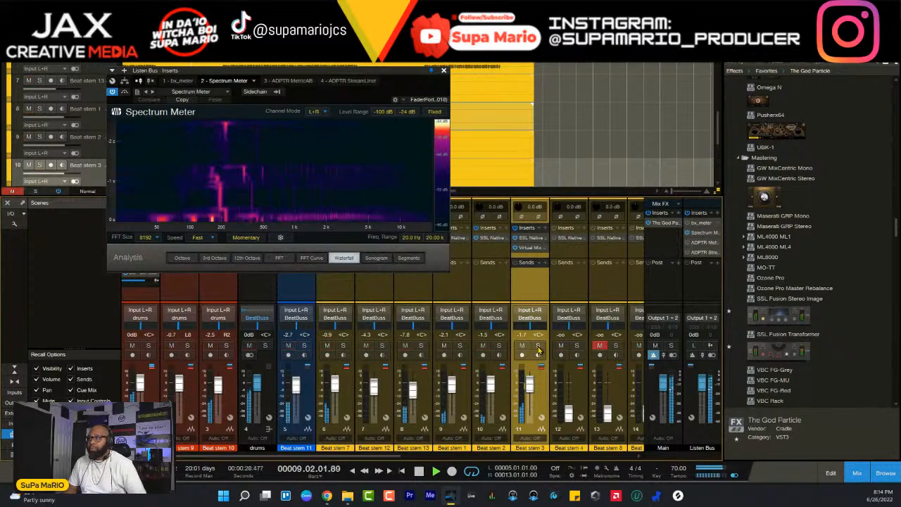
{"action": "left_click_drag", "start_coordinate": [528, 389], "coordinate": [532, 391]}
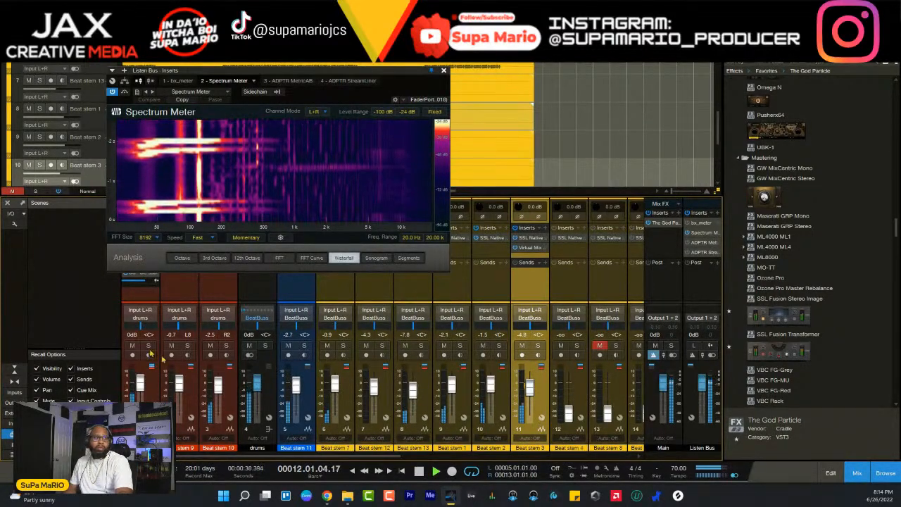
{"action": "key", "text": "space"}
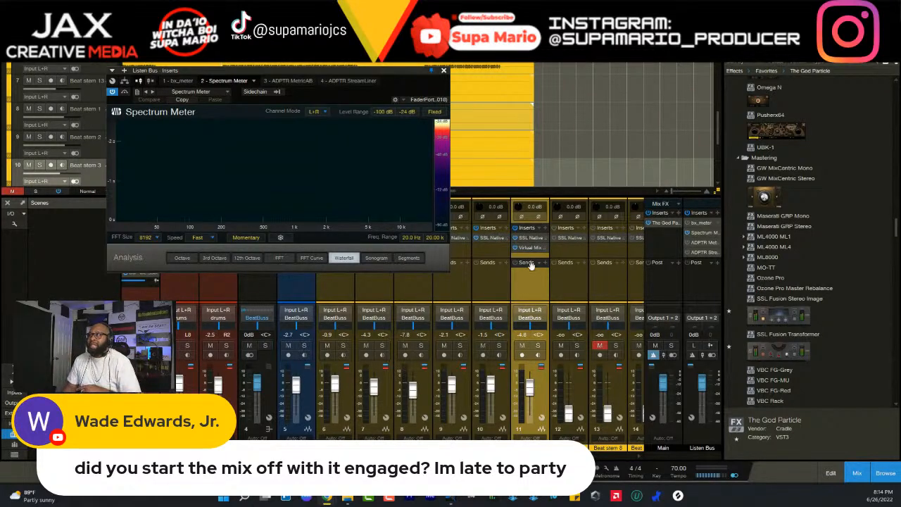
- Review The God Particle on the Main output along with the submix and bus channels' routing in the mixer
{"action": "left_click", "coordinate": [665, 224]}
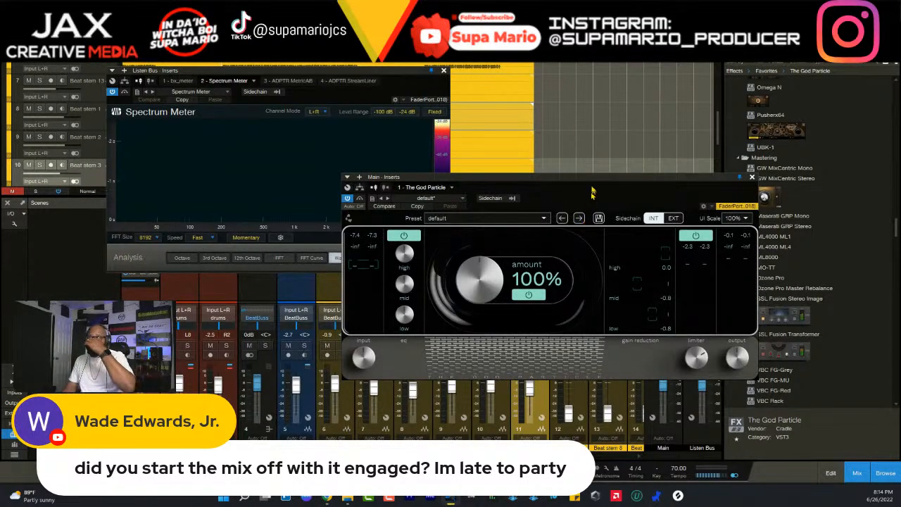
{"action": "left_click_drag", "start_coordinate": [594, 182], "coordinate": [457, 200]}
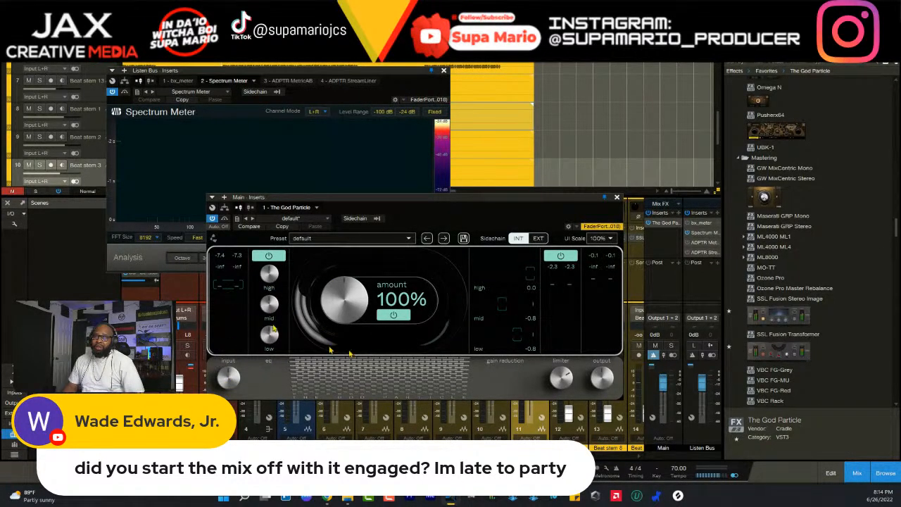
{"action": "left_click_drag", "start_coordinate": [366, 456], "coordinate": [581, 456]}
{"action": "left_click_drag", "start_coordinate": [488, 208], "coordinate": [490, 44]}
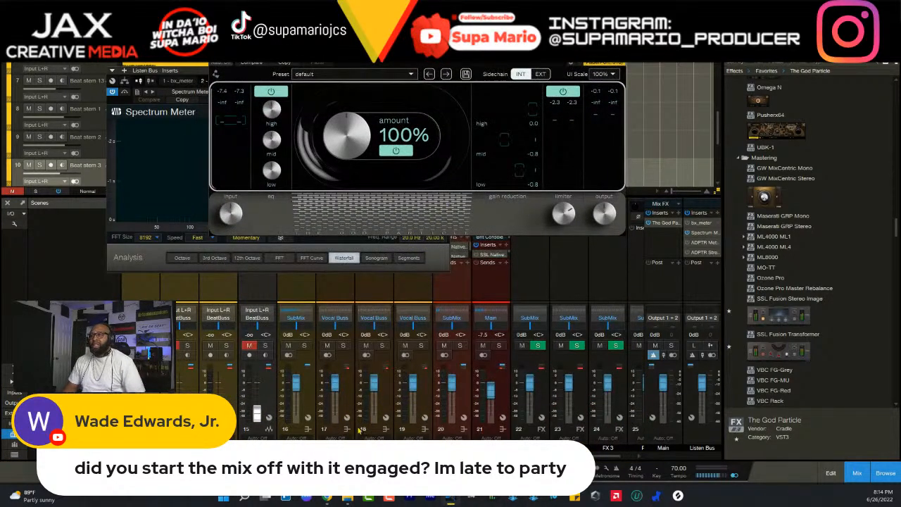
{"action": "left_click", "coordinate": [506, 399]}
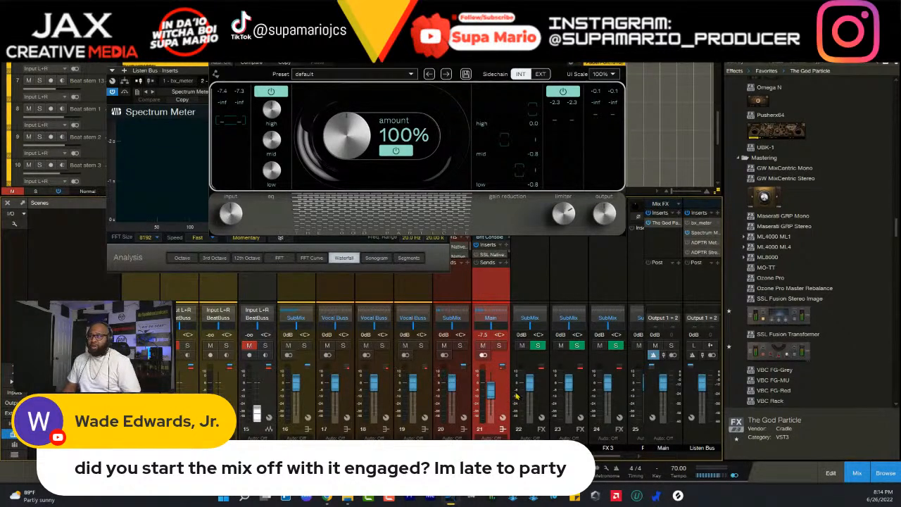
{"action": "left_click", "coordinate": [656, 399]}
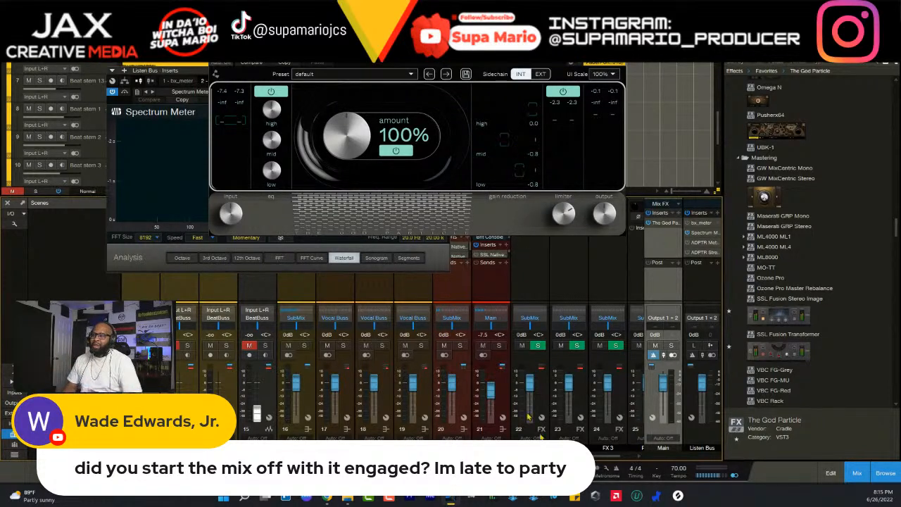
- Bring The God Particle's controls fully into view to review them, and close it along with the Spectrum Meter
{"action": "left_click", "coordinate": [507, 398]}
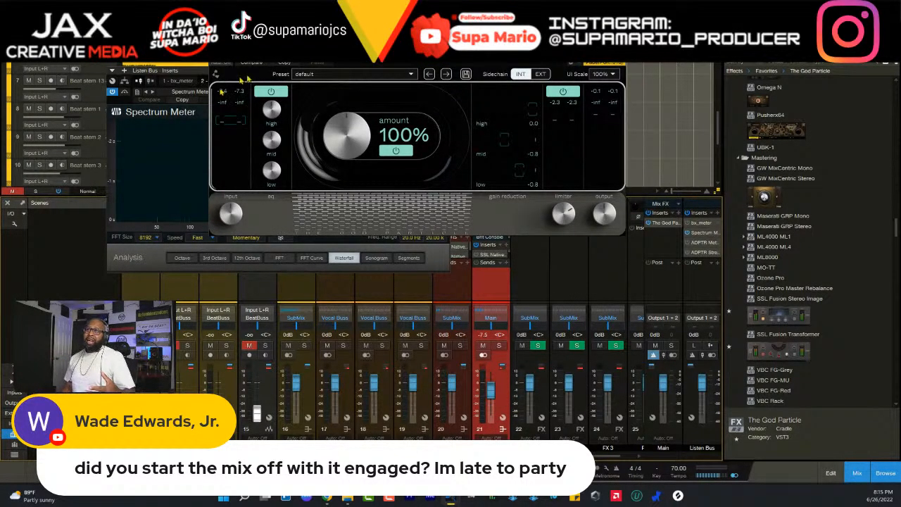
{"action": "left_click_drag", "start_coordinate": [303, 34], "coordinate": [388, 147]}
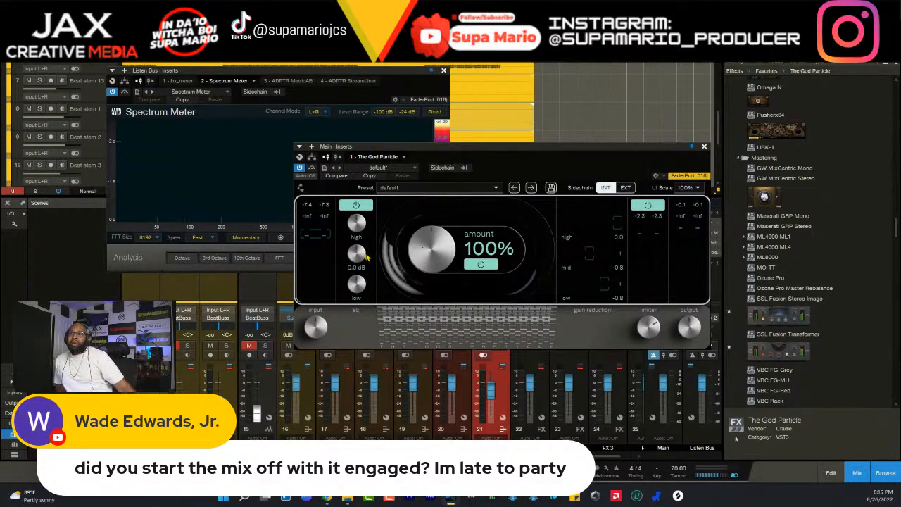
{"action": "mouse_move", "coordinate": [652, 329]}
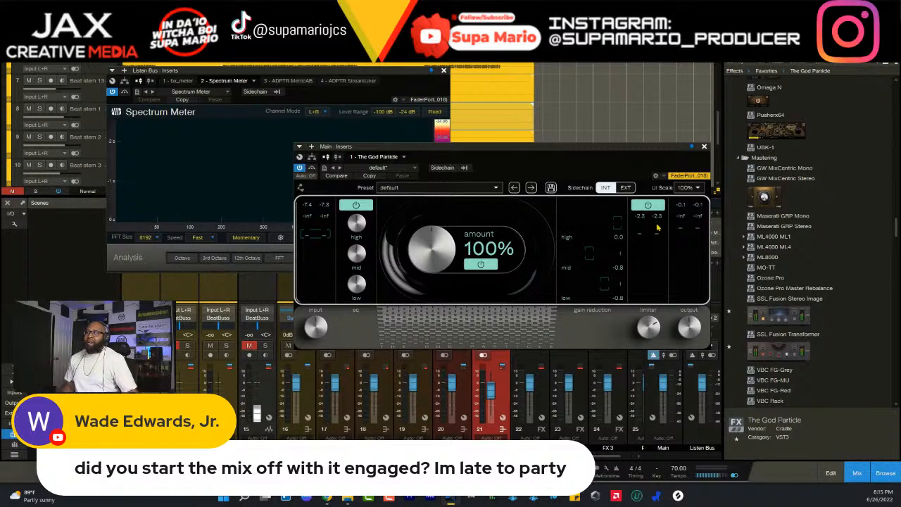
{"action": "left_click", "coordinate": [704, 148]}
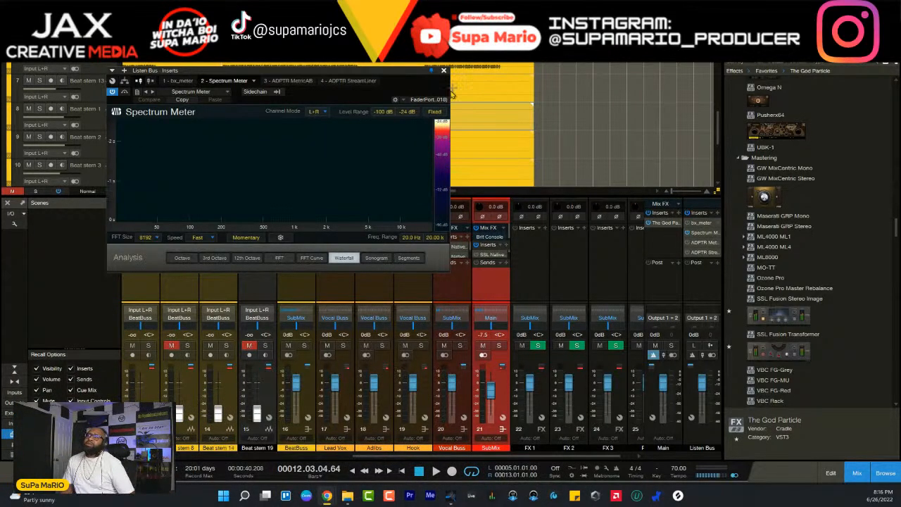
{"action": "left_click", "coordinate": [444, 71]}
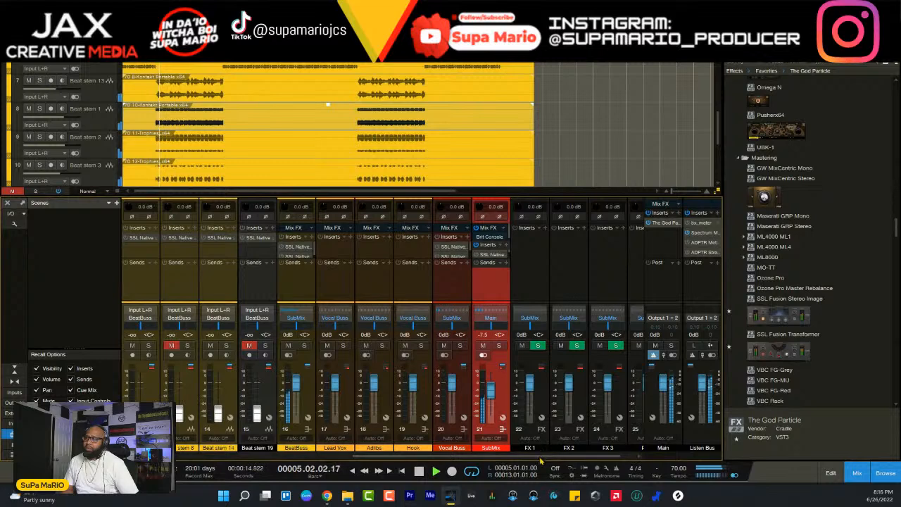
- Raise Beat stem 3's fader to -3.5 dB during playback, and compare the stem soloed and within the full mix
{"action": "left_click_drag", "start_coordinate": [543, 457], "coordinate": [405, 457]}
{"action": "left_click", "coordinate": [353, 427]}
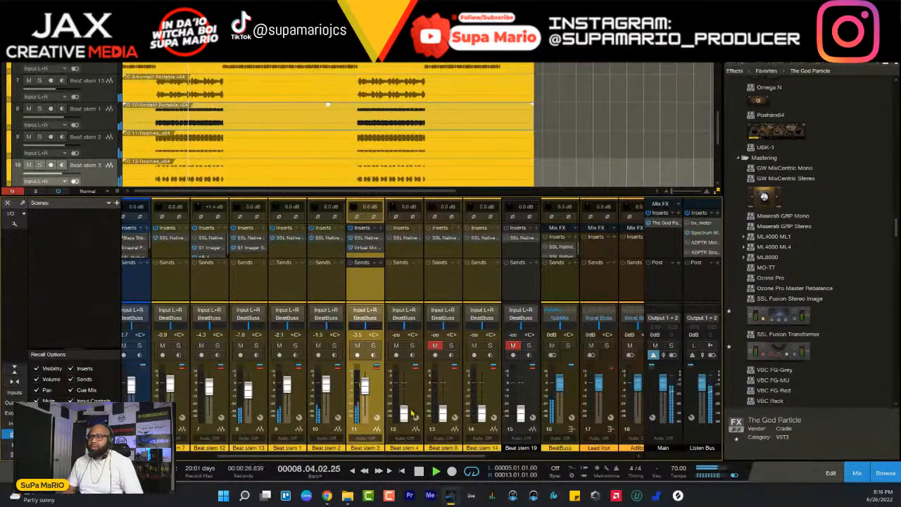
{"action": "left_click", "coordinate": [374, 345]}
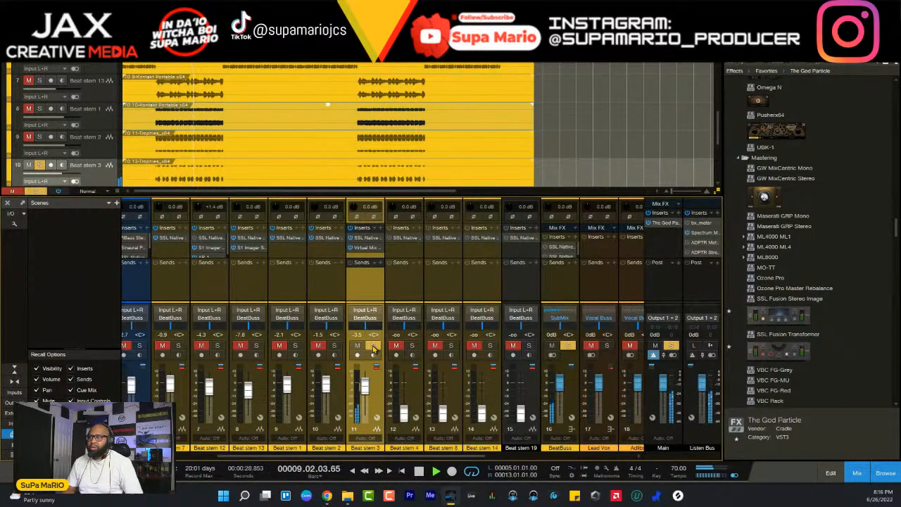
{"action": "left_click", "coordinate": [373, 346]}
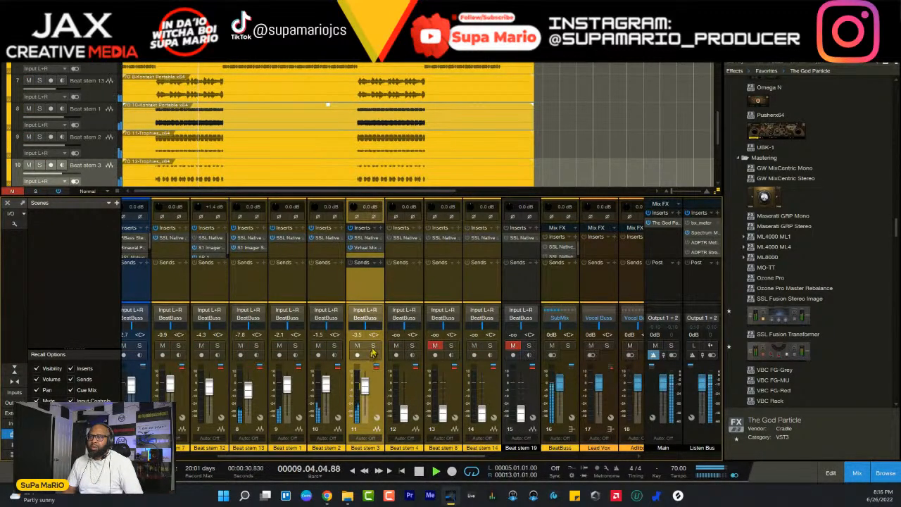
{"action": "left_click", "coordinate": [373, 346]}
{"action": "left_click", "coordinate": [373, 346]}
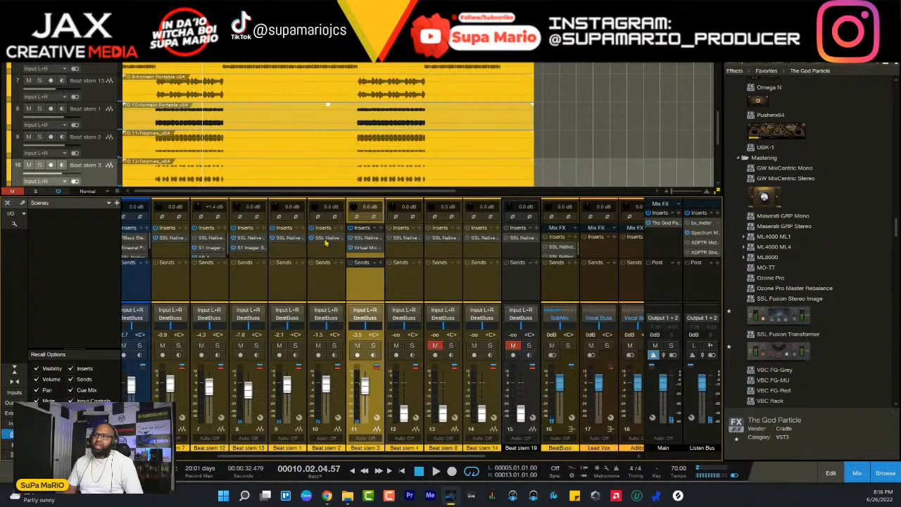
- Add the S1 Imager Stereo plug-in to Beat stem 3's inserts and move its window clear of the channel
{"action": "left_click", "coordinate": [381, 227]}
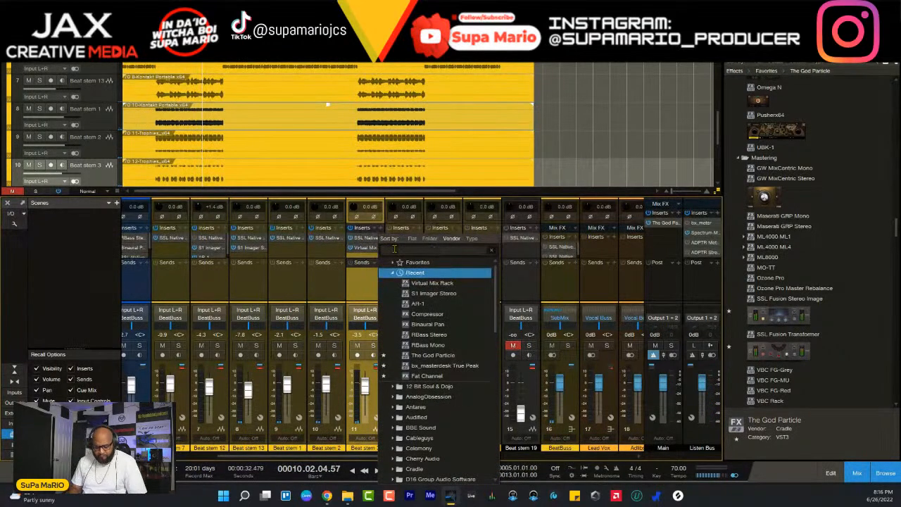
{"action": "type", "text": "s"}
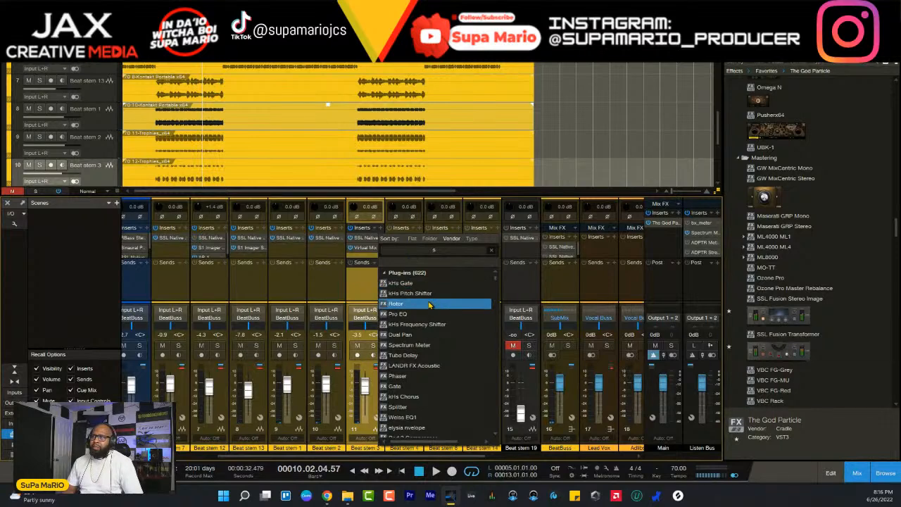
{"action": "type", "text": "tem 1"}
{"action": "left_click", "coordinate": [421, 304]}
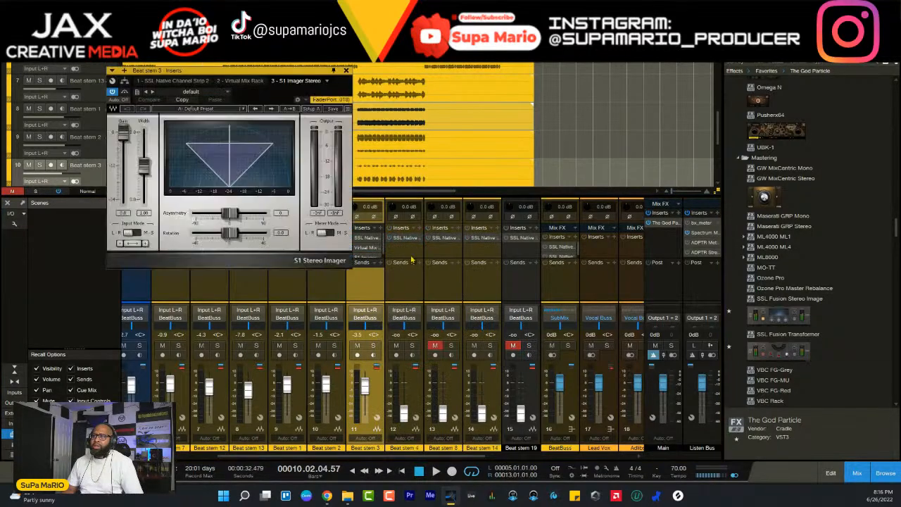
{"action": "left_click_drag", "start_coordinate": [233, 70], "coordinate": [539, 173]}
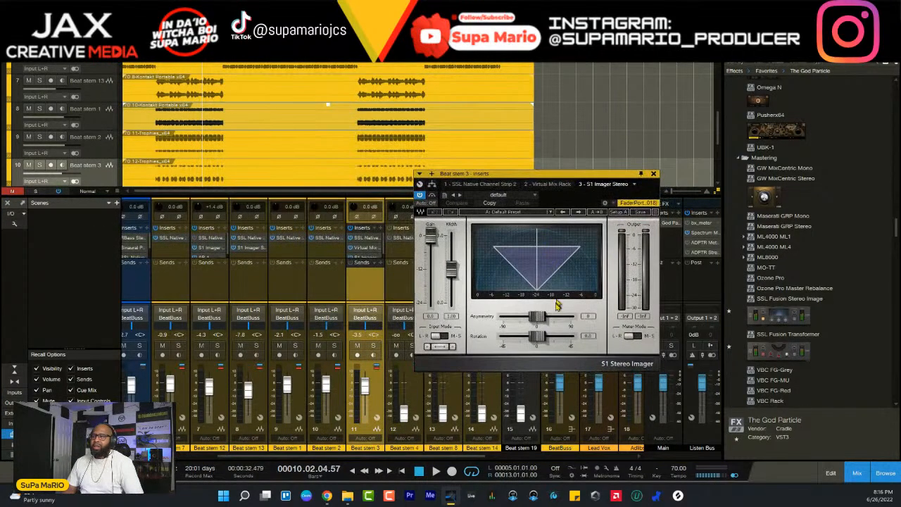
- Play the mix, solo Beat stem 3, and skew the S1 Imager's asymmetry to -37
{"action": "key", "text": "space"}
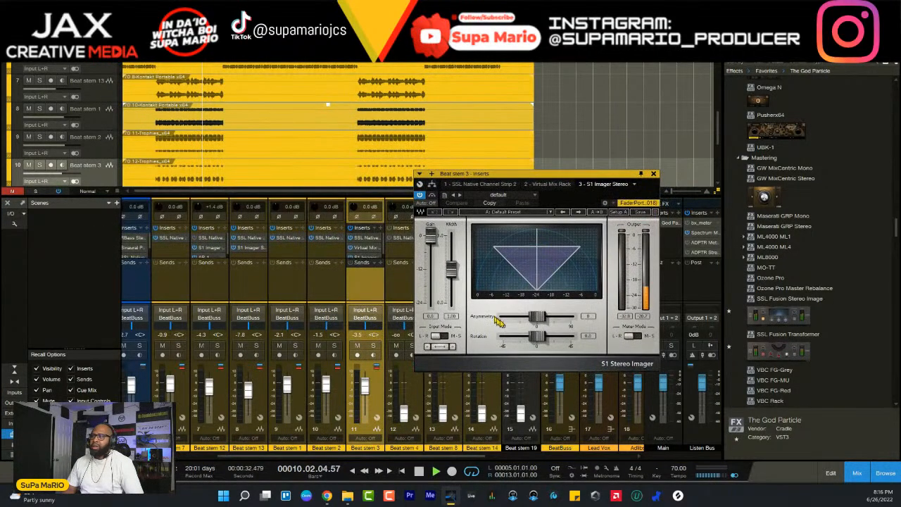
{"action": "mouse_move", "coordinate": [537, 317]}
{"action": "left_mouse_down"}
{"action": "mouse_move", "coordinate": [506, 324]}
{"action": "mouse_move", "coordinate": [550, 322]}
{"action": "mouse_move", "coordinate": [492, 324]}
{"action": "mouse_move", "coordinate": [534, 320]}
{"action": "left_mouse_up"}
{"action": "left_click", "coordinate": [373, 345]}
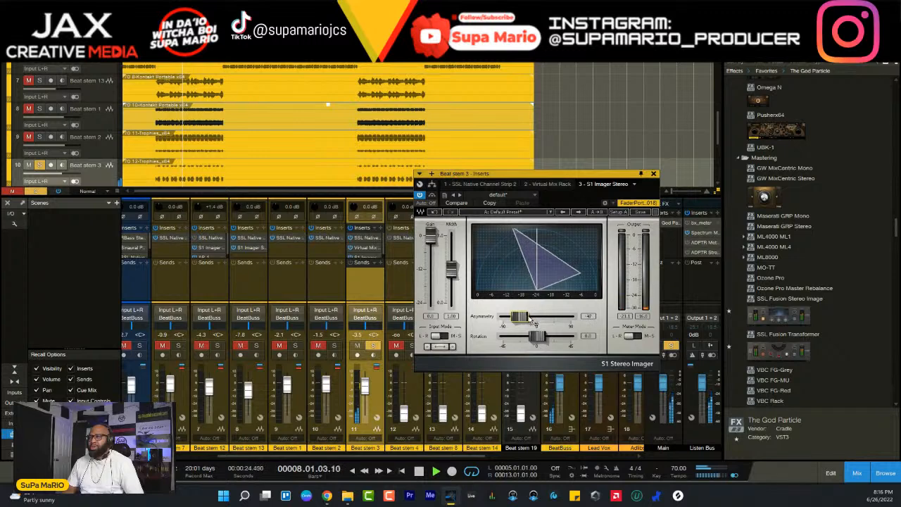
{"action": "scroll", "coordinate": [531, 320], "scroll_direction": "up", "scroll_amount": 5}
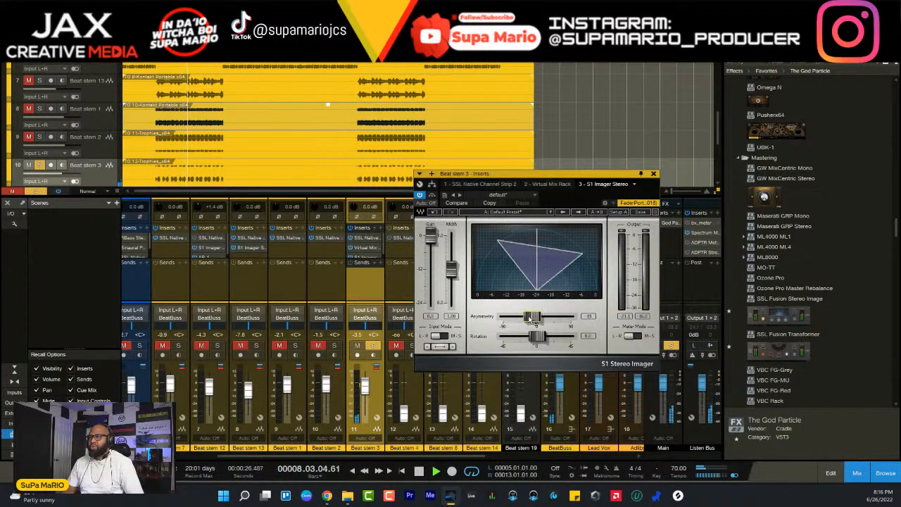
{"action": "scroll", "coordinate": [532, 320], "scroll_direction": "down", "scroll_amount": 3}
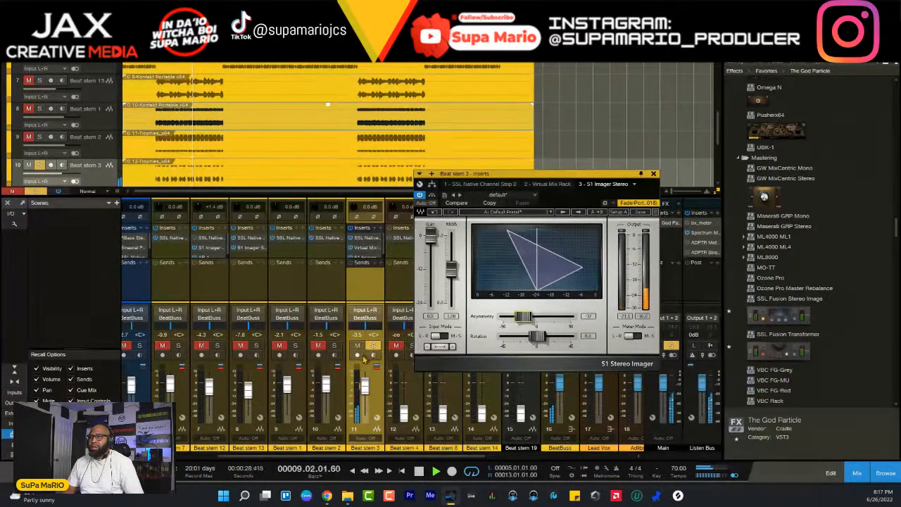
- Unsolo Beat stem 3, reduce the S1 Imager's asymmetry to -12, and raise the stem's fader to -2.1 dB within the full mix
{"action": "key", "text": "s"}
{"action": "scroll", "coordinate": [535, 321], "scroll_direction": "down", "scroll_amount": 2}
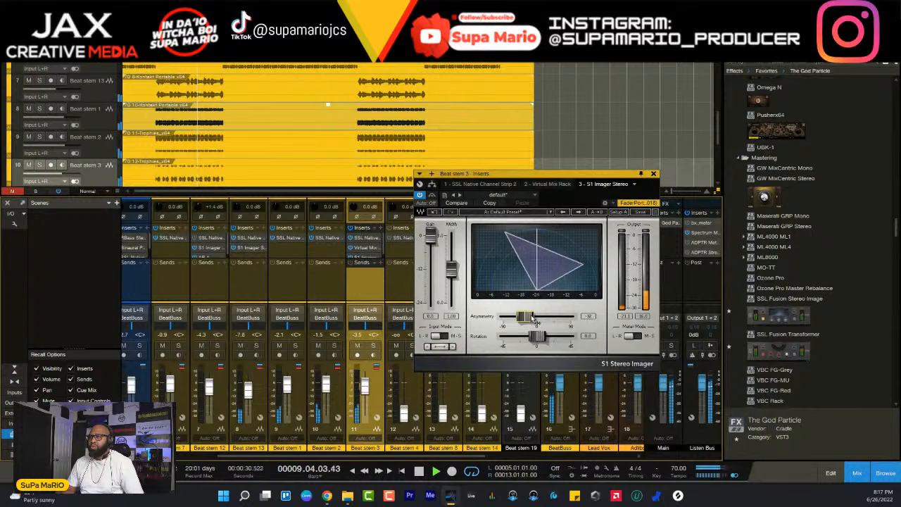
{"action": "scroll", "coordinate": [535, 321], "scroll_direction": "up", "scroll_amount": 5}
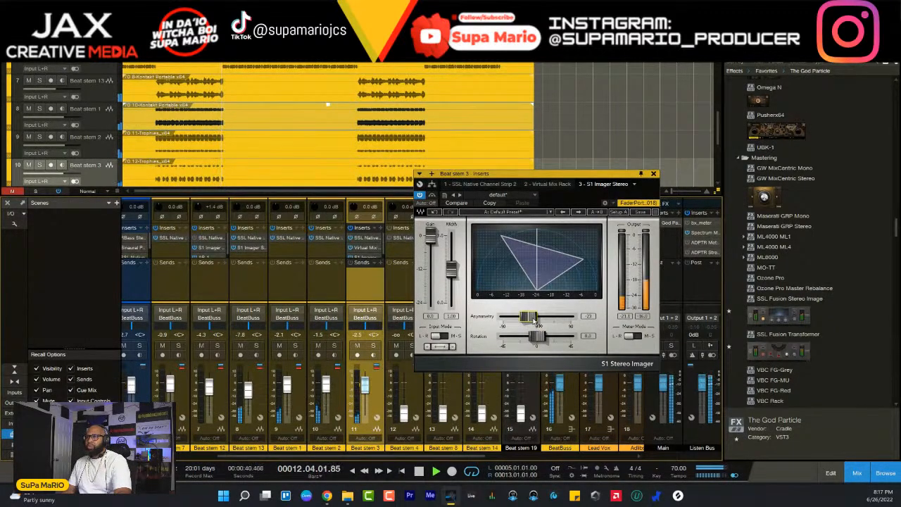
{"action": "scroll", "coordinate": [533, 321], "scroll_direction": "down", "scroll_amount": 5}
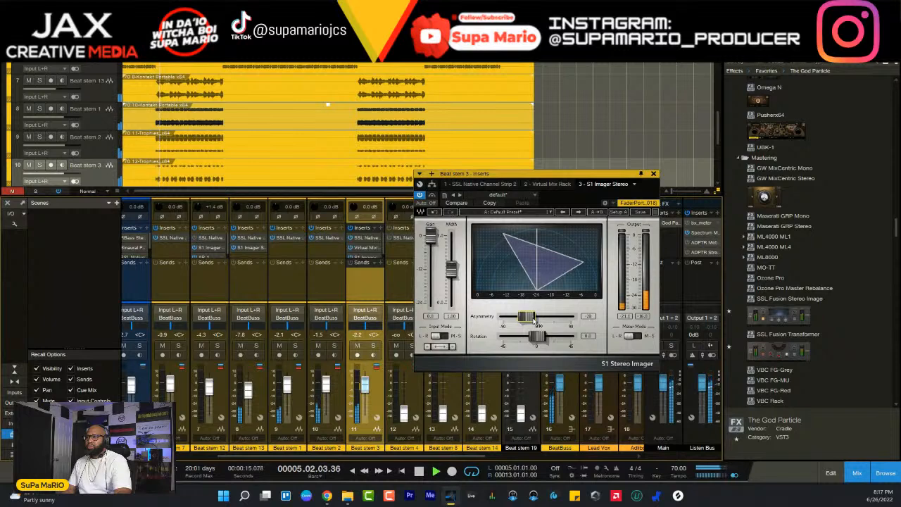
{"action": "scroll", "coordinate": [534, 321], "scroll_direction": "up", "scroll_amount": 10}
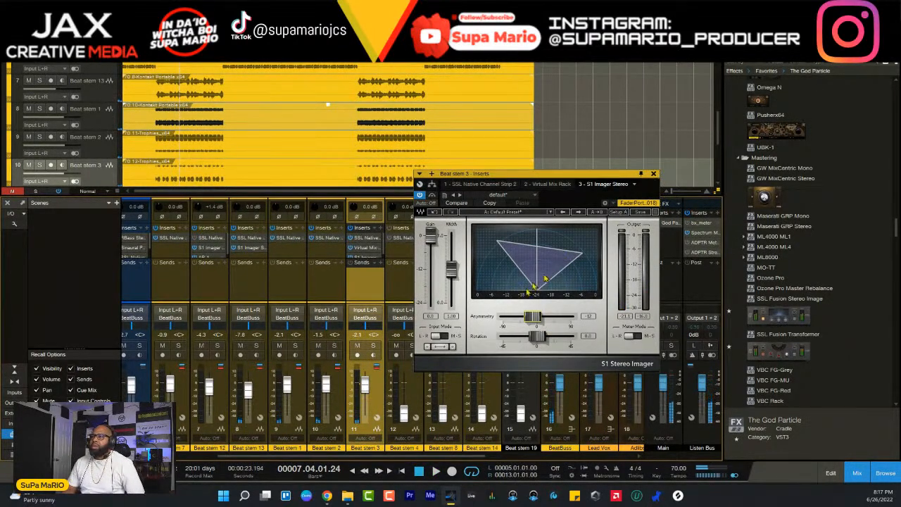
- Solo Beat stem 3 during playback to check its stereo placement, and close the S1 Imager
{"action": "key", "text": "space"}
{"action": "left_click", "coordinate": [372, 350]}
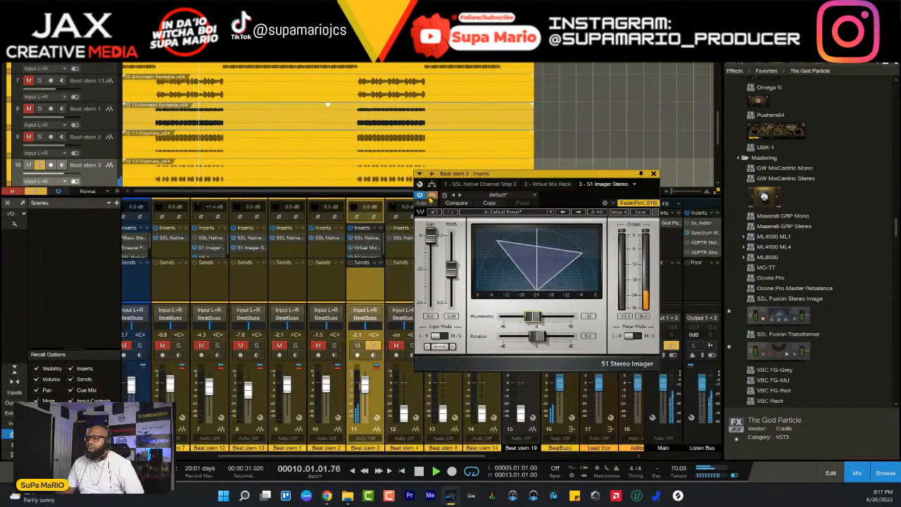
{"action": "left_click", "coordinate": [654, 174]}
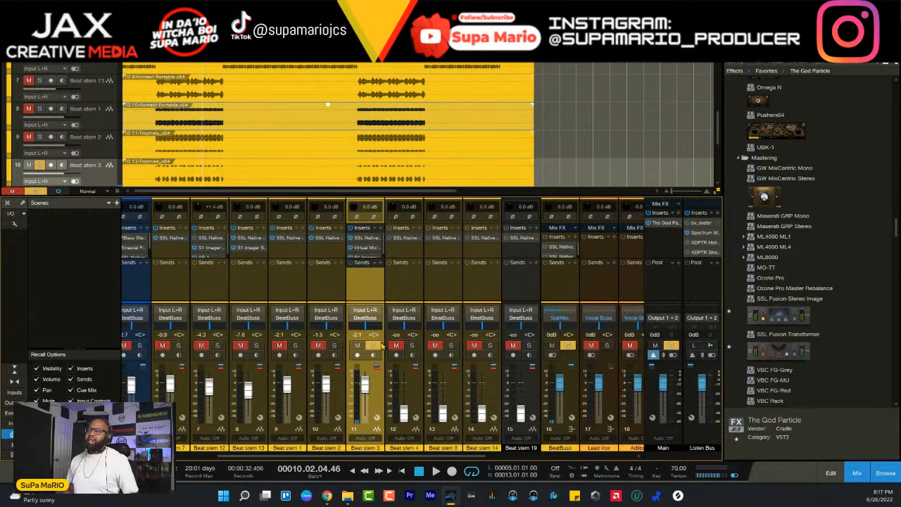
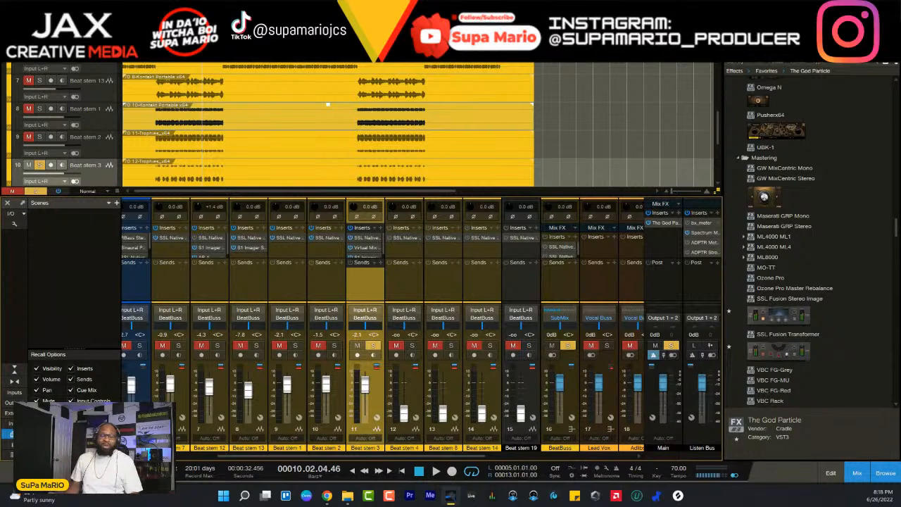
- Play the mix, unsolo Beat stem 3, and solo Beat stem 4 with its input monitoring off
{"action": "key", "text": "space"}
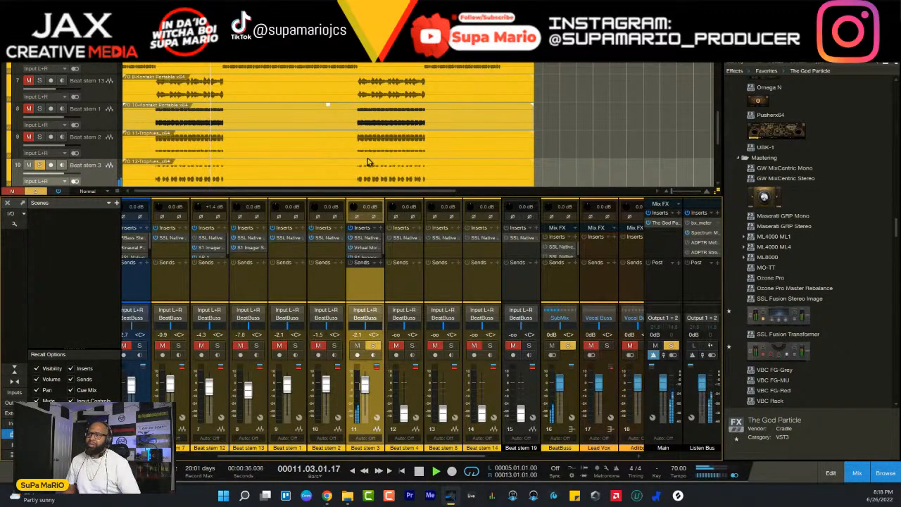
{"action": "left_click", "coordinate": [375, 347]}
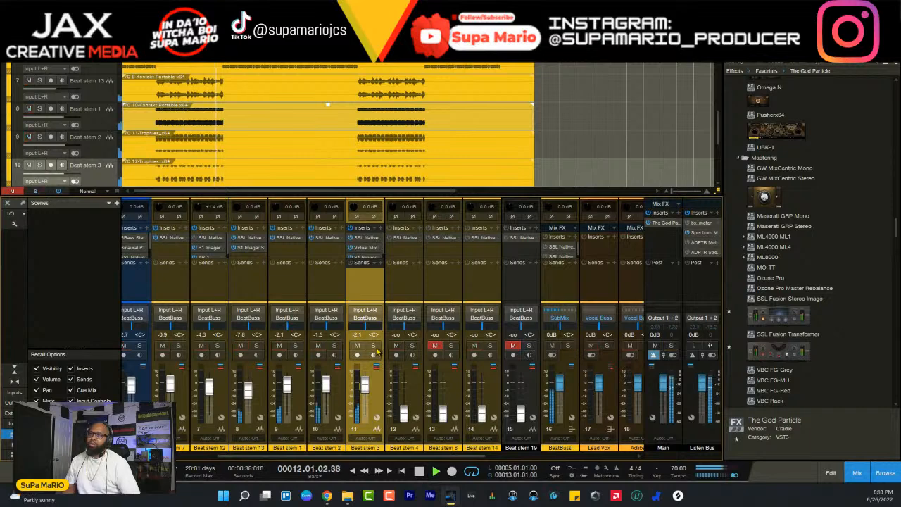
{"action": "left_click", "coordinate": [414, 386]}
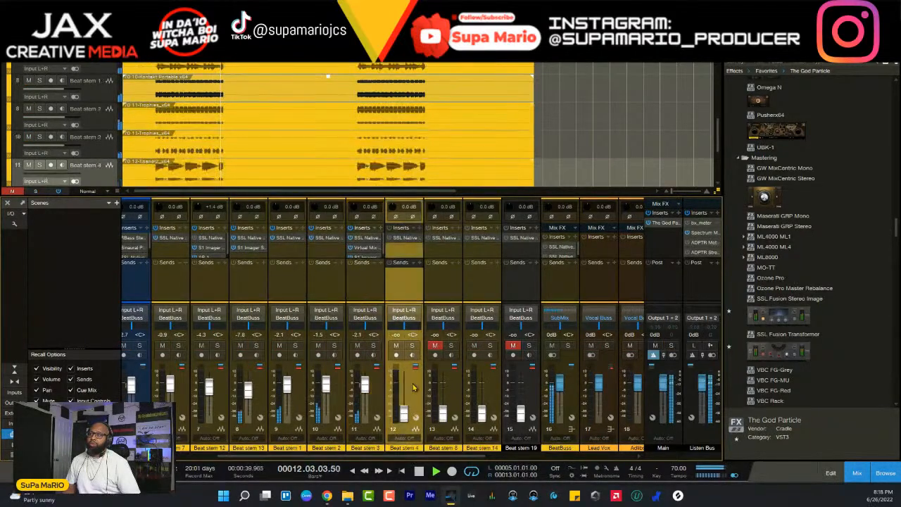
{"action": "left_click", "coordinate": [412, 346]}
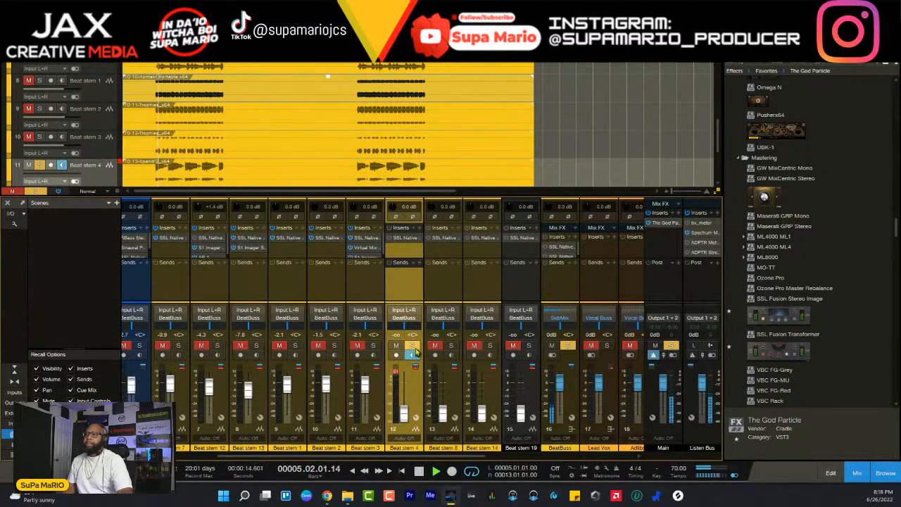
{"action": "left_click", "coordinate": [414, 353]}
{"action": "left_click", "coordinate": [413, 346]}
- Try Beat stem 4's fader at about -6 dB both soloed and within the mix, and mute the stem
{"action": "left_click_drag", "start_coordinate": [406, 413], "coordinate": [423, 380]}
{"action": "left_click", "coordinate": [413, 346]}
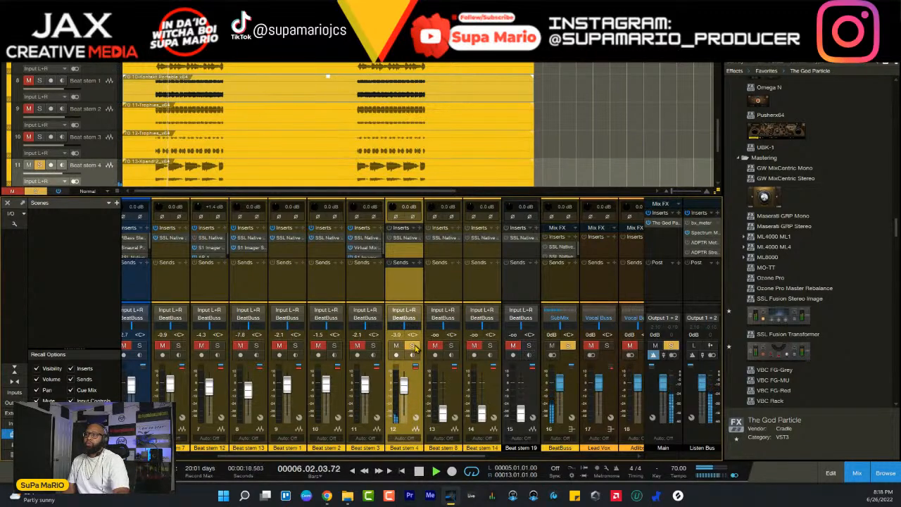
{"action": "left_click", "coordinate": [413, 346]}
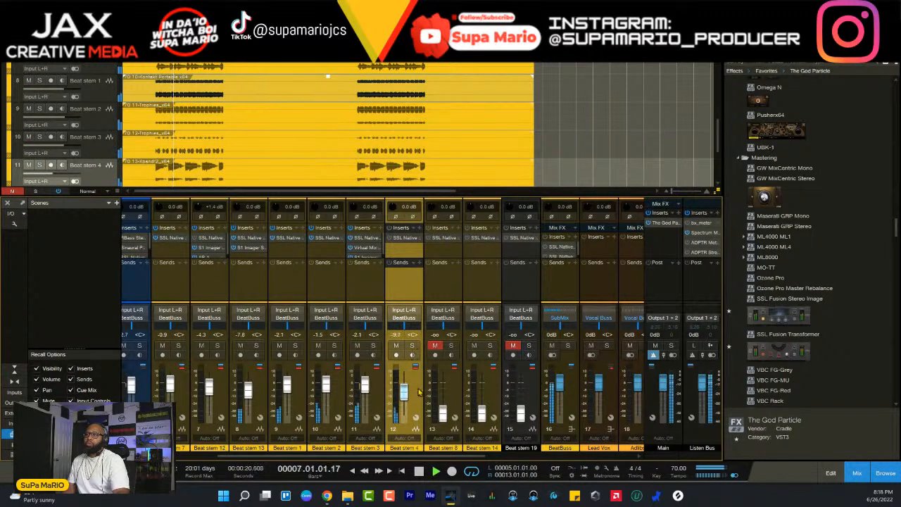
{"action": "left_click", "coordinate": [414, 346]}
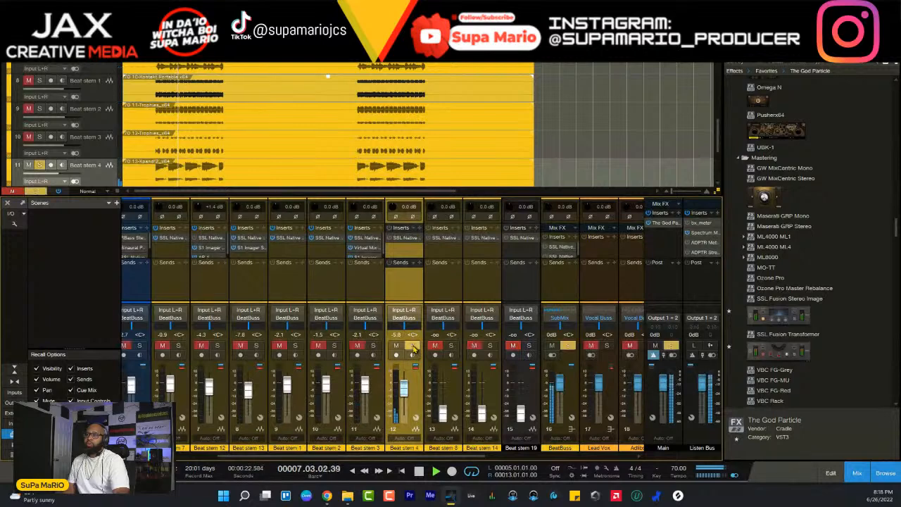
{"action": "left_click", "coordinate": [414, 346]}
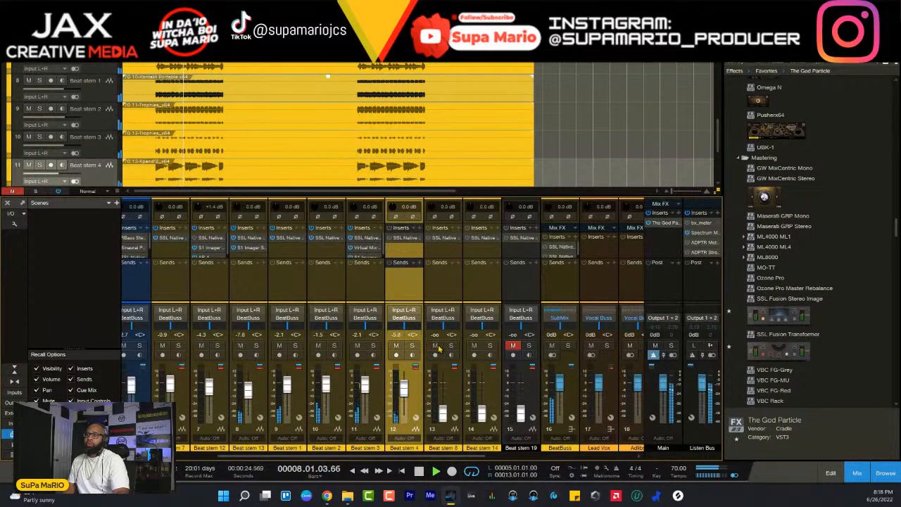
{"action": "left_click", "coordinate": [396, 346]}
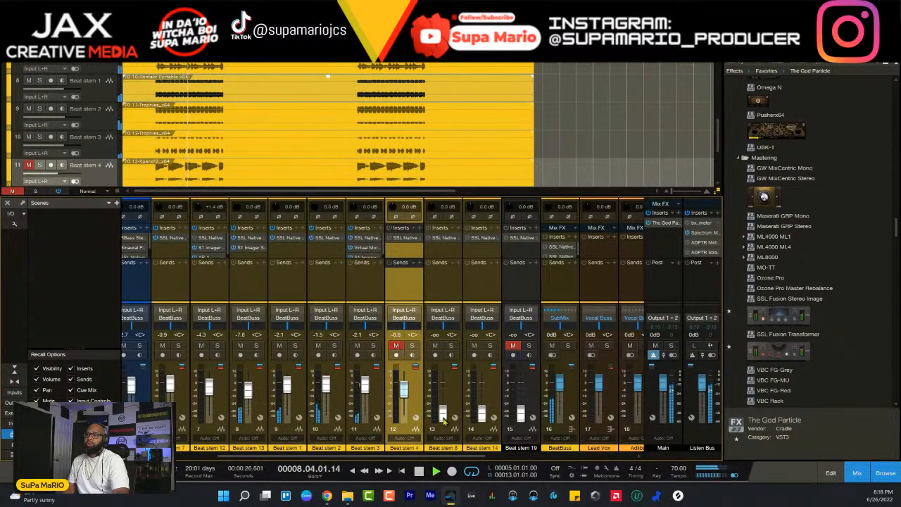
- Audition Beat stem 8 soloed at -8.2 dB, return its fader to minimum, and solo Beat stem 14 at -8.2 dB
{"action": "left_click_drag", "start_coordinate": [443, 419], "coordinate": [444, 395]}
{"action": "left_click", "coordinate": [452, 346]}
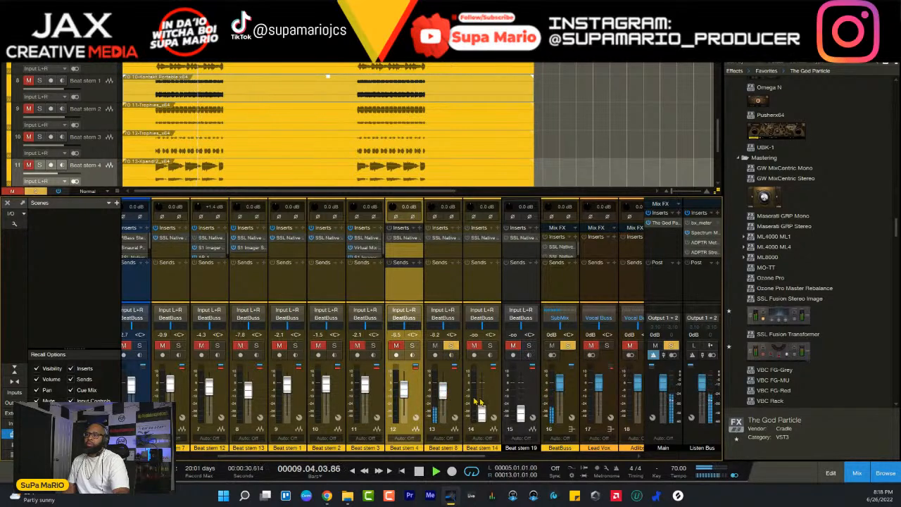
{"action": "left_click_drag", "start_coordinate": [442, 391], "coordinate": [482, 386]}
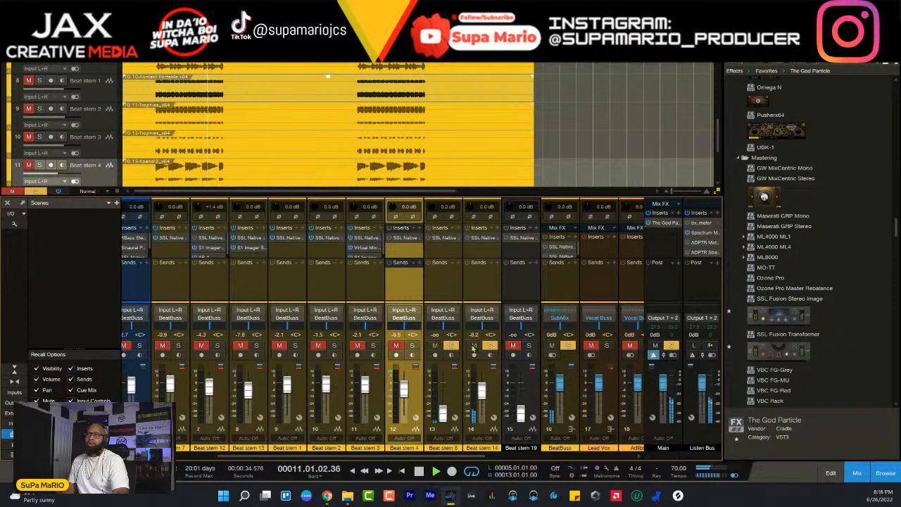
- Lower Beat stem 4's fader to minimum and unsolo Beat stem 8, leaving only Beat stem 14 soloed
{"action": "scroll", "coordinate": [306, 123], "scroll_direction": "down", "scroll_amount": 3}
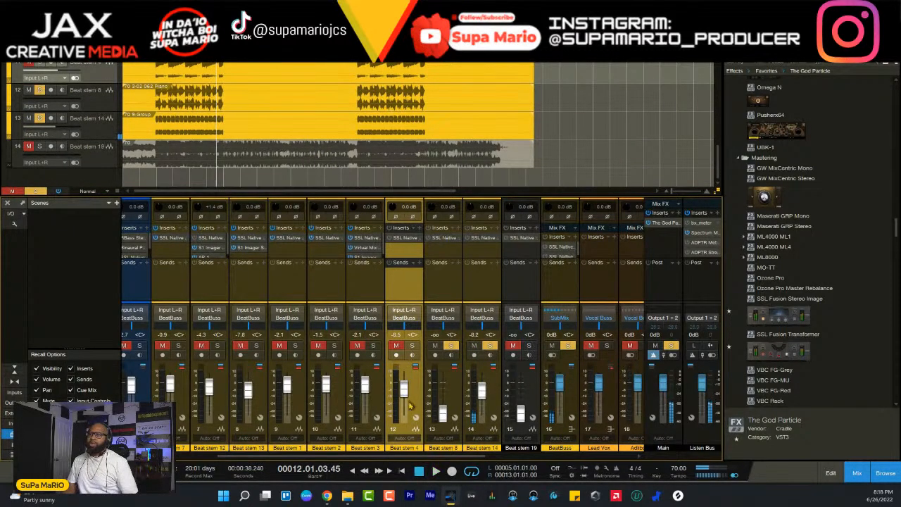
{"action": "left_click_drag", "start_coordinate": [404, 397], "coordinate": [405, 417]}
{"action": "left_click", "coordinate": [452, 346]}
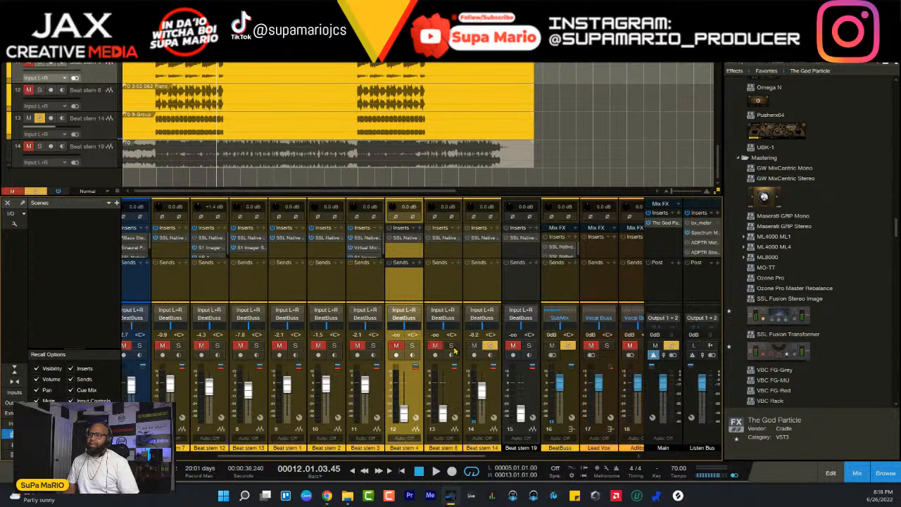
- Move the Beat stem 14 channel ahead of Beat stems 4 and 3 in the mixer, keeping it soloed
{"action": "left_click_drag", "start_coordinate": [495, 395], "coordinate": [389, 391]}
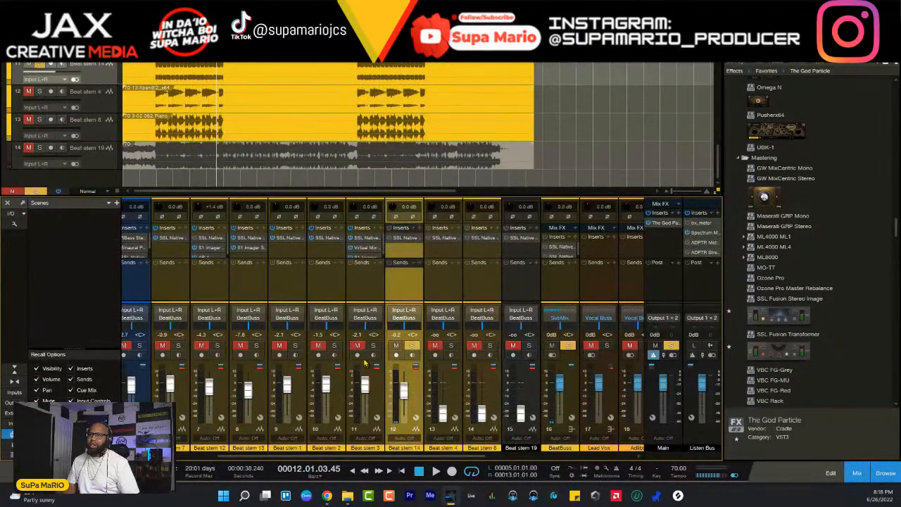
{"action": "left_click", "coordinate": [375, 347]}
{"action": "left_click", "coordinate": [374, 348]}
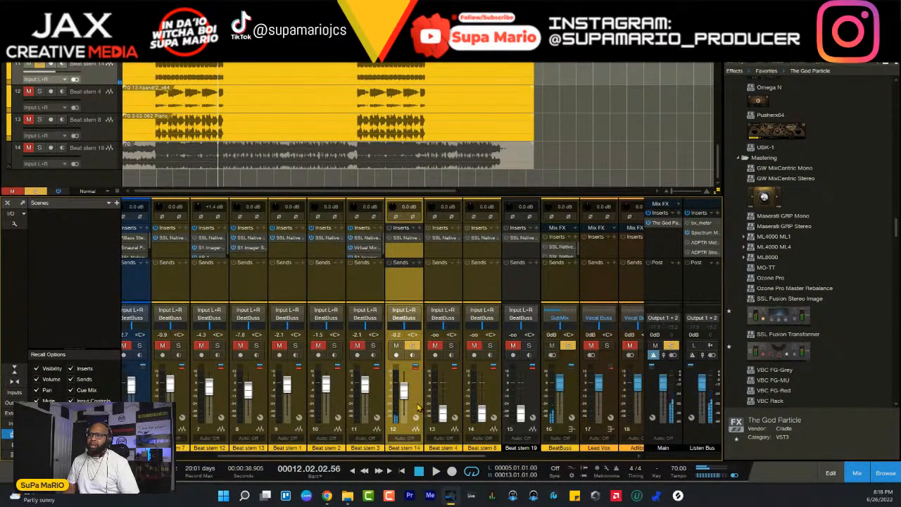
{"action": "left_click_drag", "start_coordinate": [358, 400], "coordinate": [359, 399]}
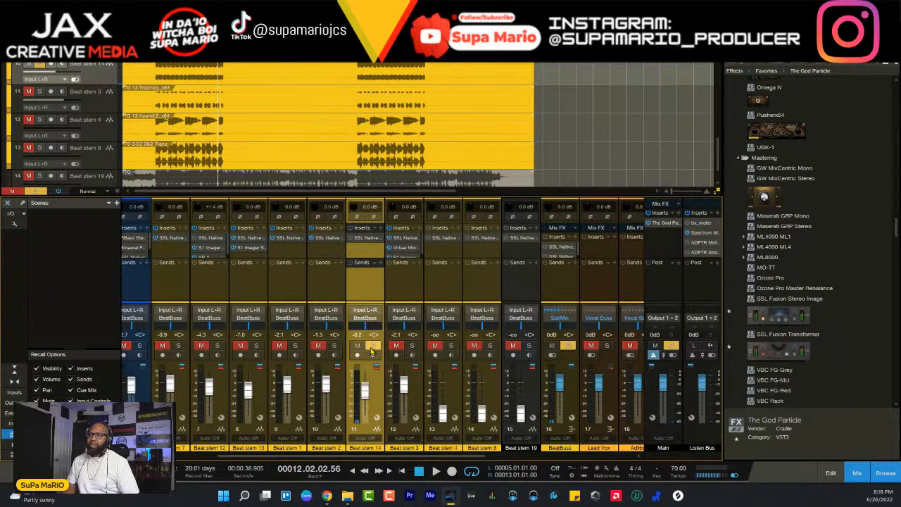
{"action": "left_click", "coordinate": [373, 346]}
{"action": "left_click", "coordinate": [373, 346]}
{"action": "left_click", "coordinate": [334, 345]}
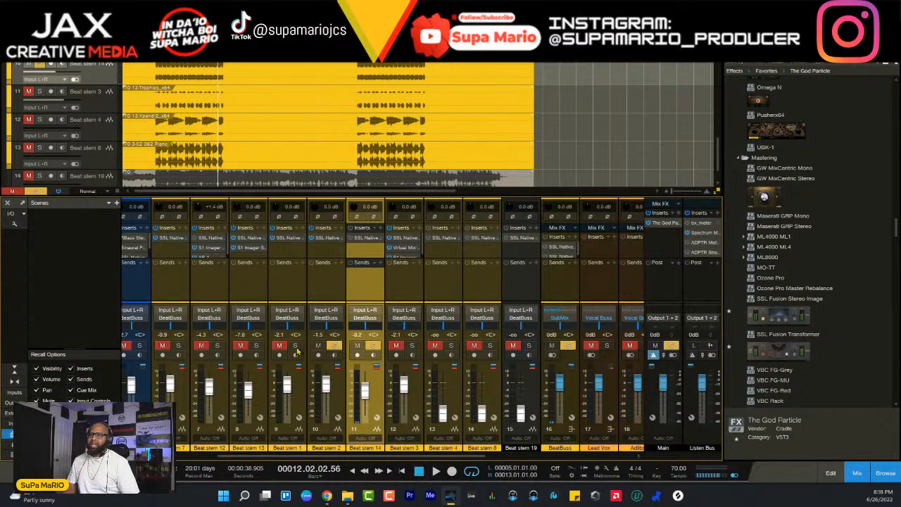
{"action": "left_click", "coordinate": [295, 346]}
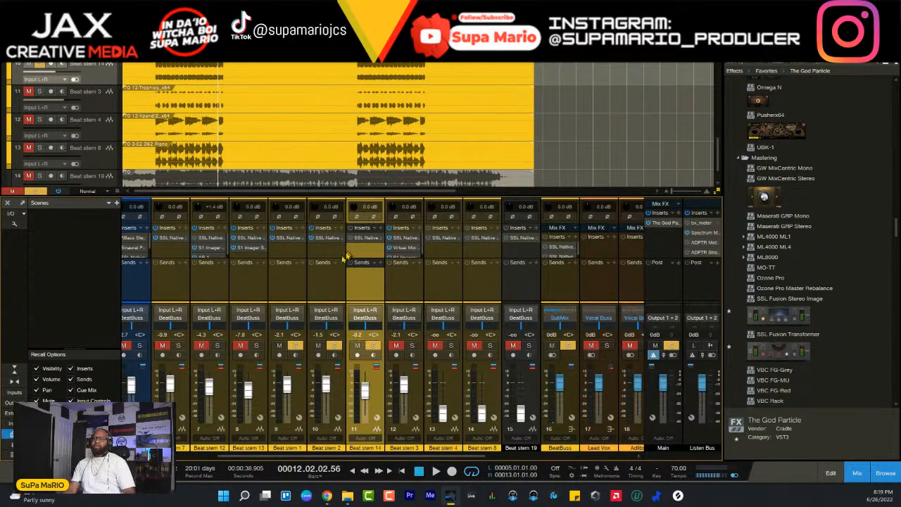
{"action": "left_click", "coordinate": [380, 229]}
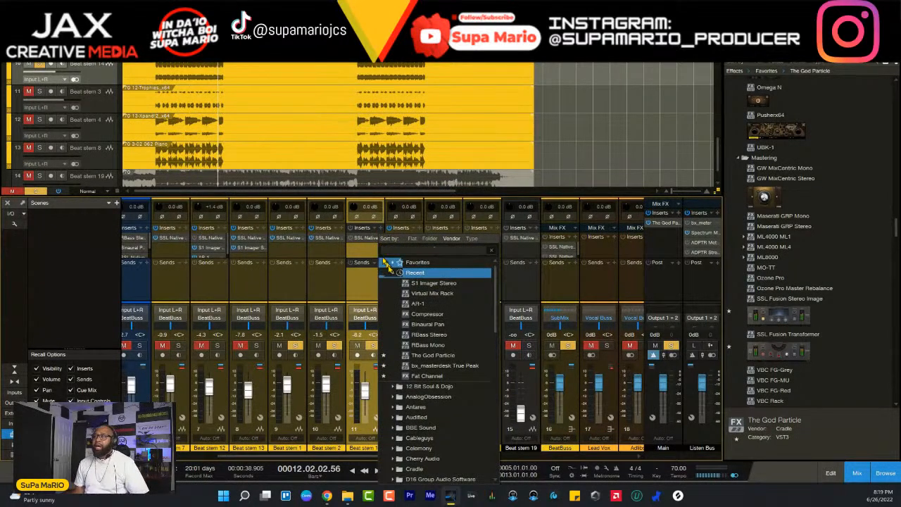
{"action": "left_click", "coordinate": [366, 252]}
{"action": "left_click", "coordinate": [381, 230]}
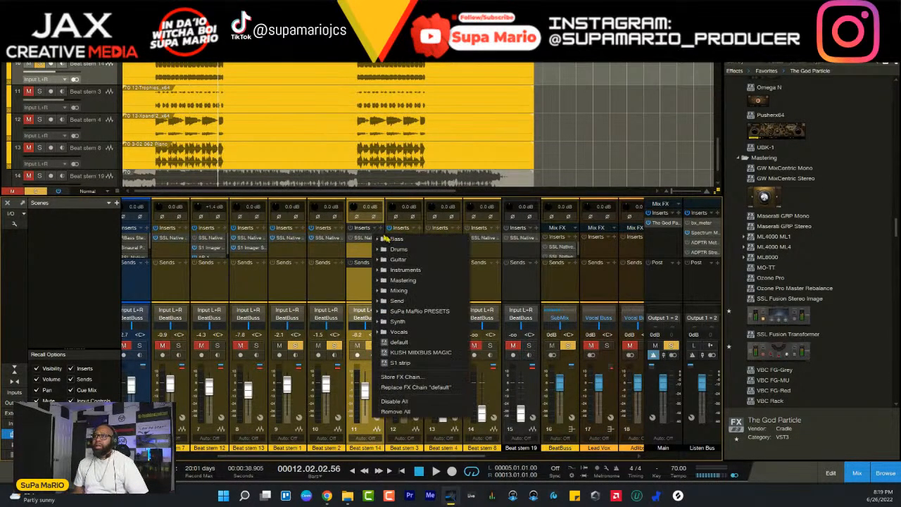
{"action": "left_click", "coordinate": [377, 231]}
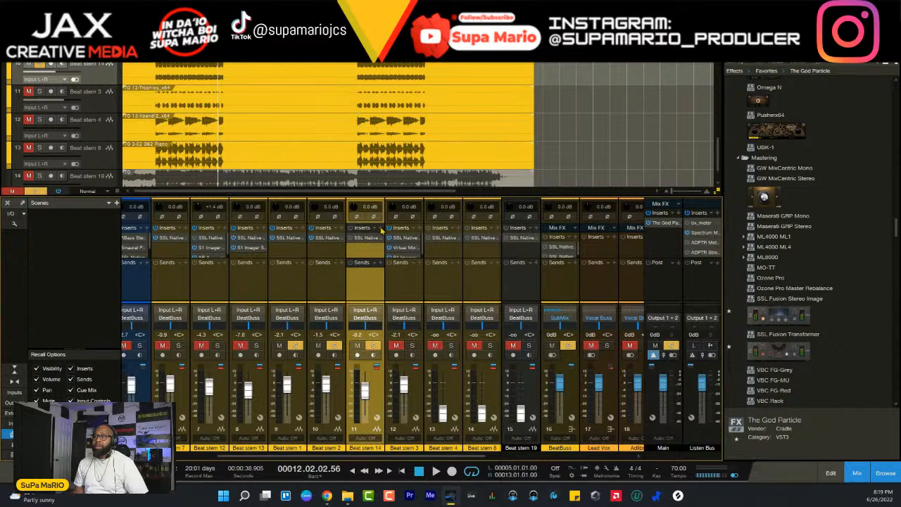
{"action": "left_click", "coordinate": [378, 231]}
{"action": "left_click", "coordinate": [334, 349]}
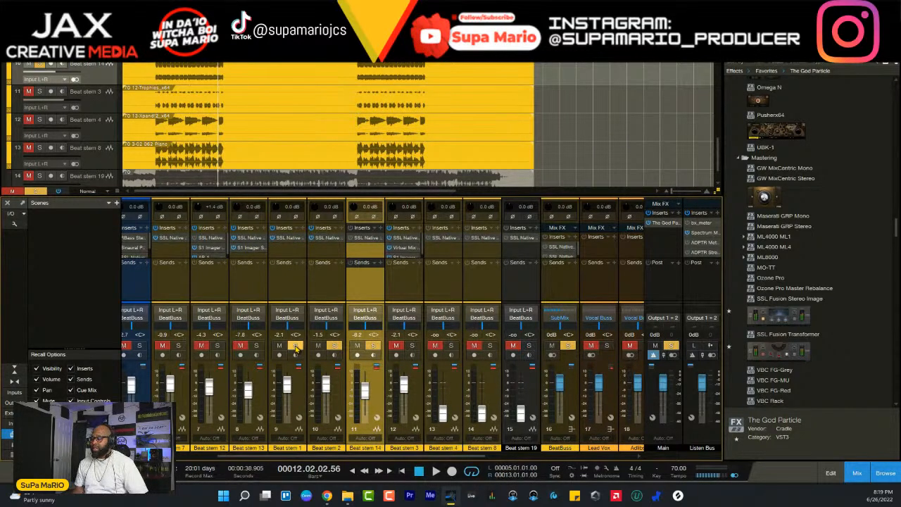
{"action": "left_click", "coordinate": [335, 346]}
{"action": "left_click", "coordinate": [296, 346]}
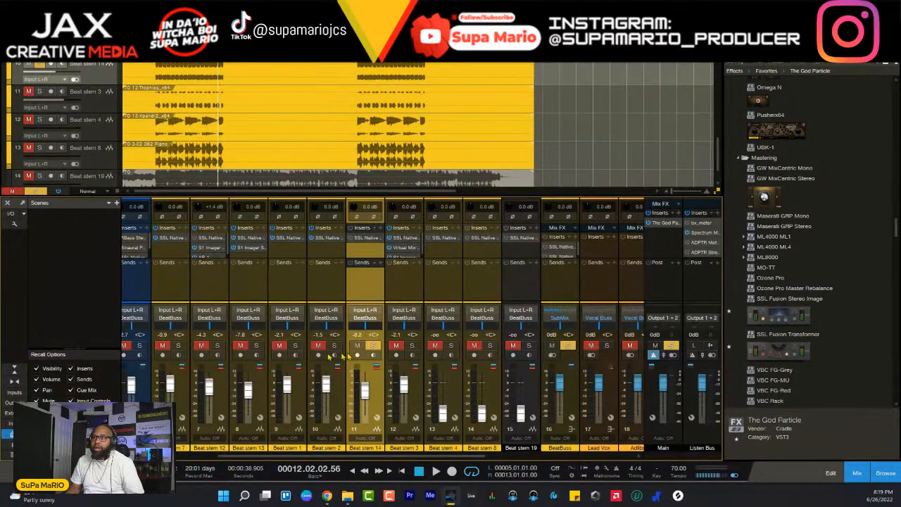
- Play Beat stem 14 soloed, raise its fader to -2.2 dB, and add Binaural Pan to its inserts
{"action": "key", "text": "space"}
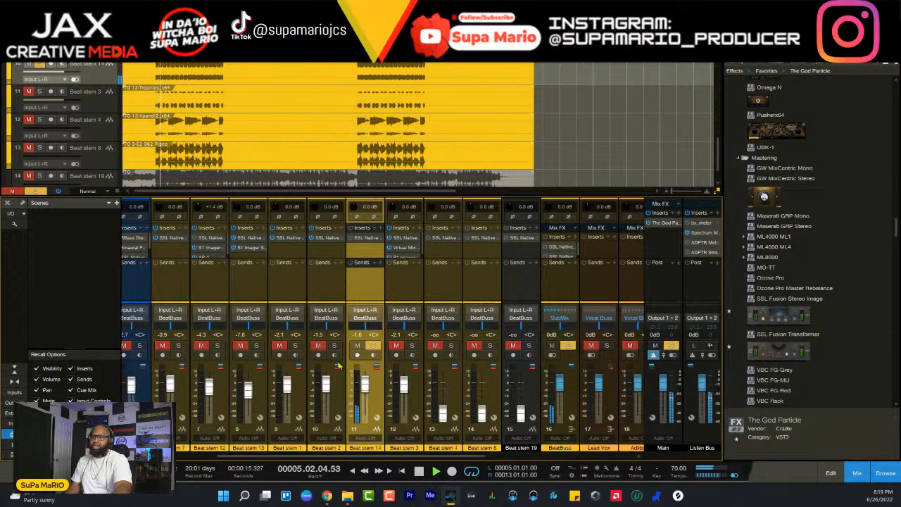
{"action": "left_click", "coordinate": [381, 231]}
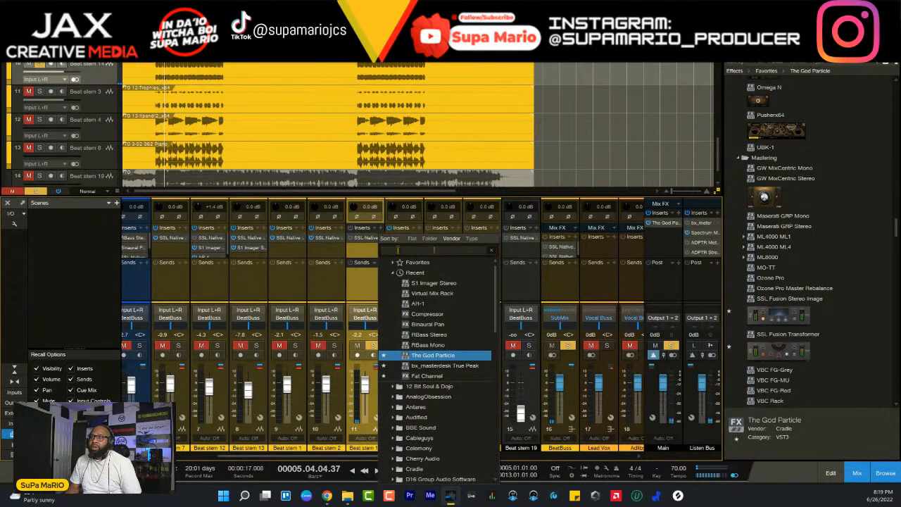
{"action": "left_click", "coordinate": [439, 327]}
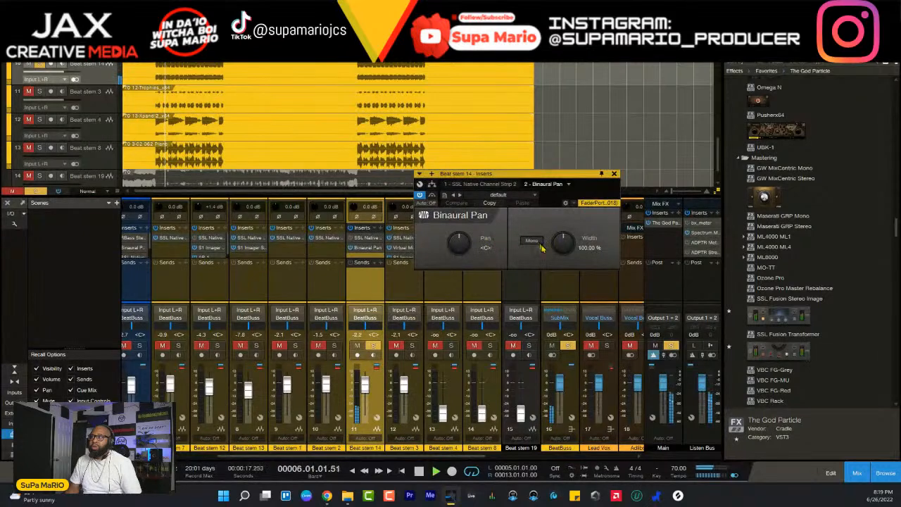
- Widen Beat stem 14 to 176% in Binaural Pan, then unsolo the stem and set its fader to -1.5 dB
{"action": "left_click_drag", "start_coordinate": [560, 226], "coordinate": [558, 208]}
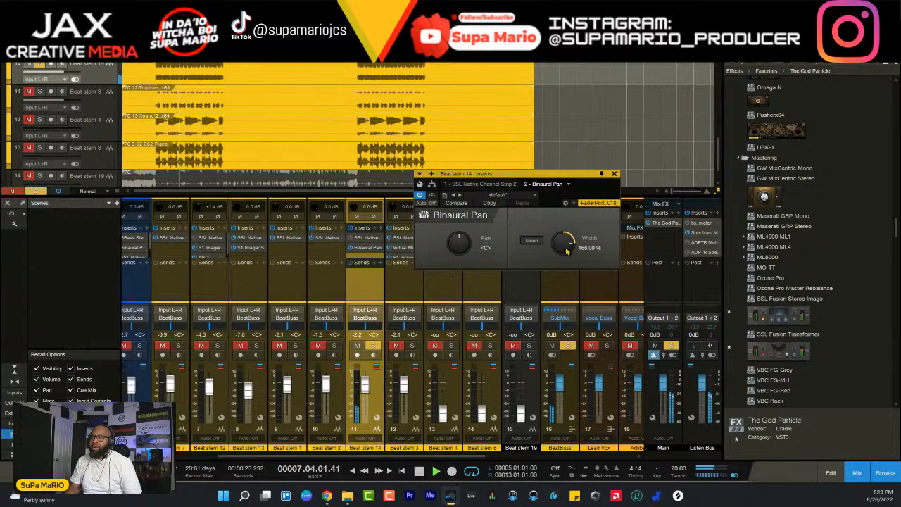
{"action": "left_click_drag", "start_coordinate": [568, 250], "coordinate": [567, 250]}
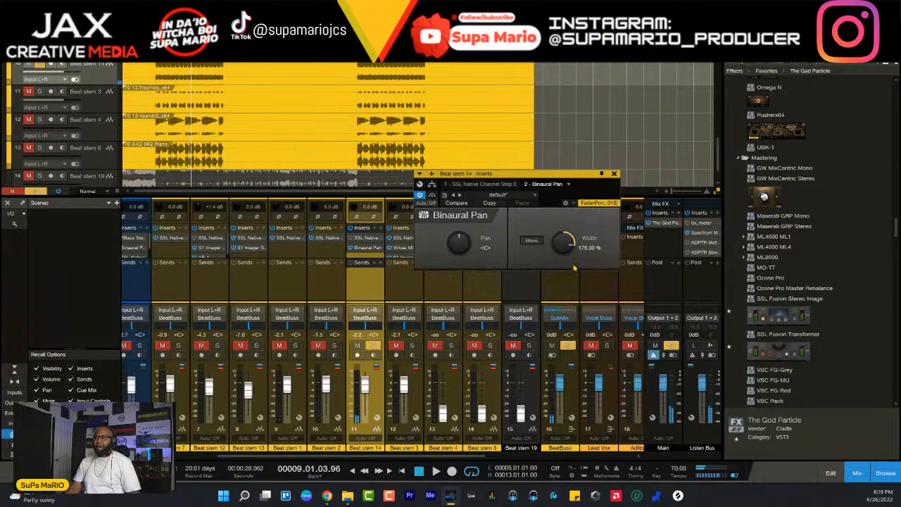
{"action": "left_click", "coordinate": [373, 346]}
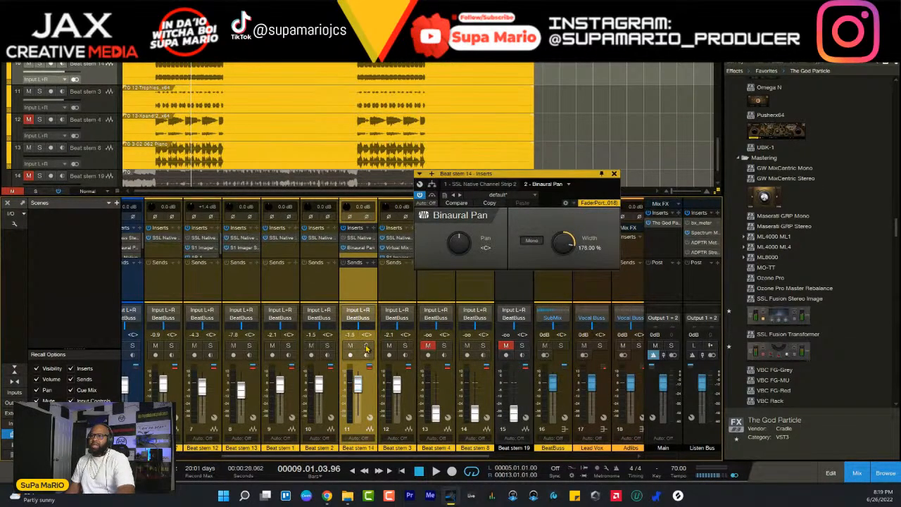
- Search Beat stem 14's available insert plug-ins for "ssl" and "ssl sat", and close the plug-in list
{"action": "left_click", "coordinate": [374, 229]}
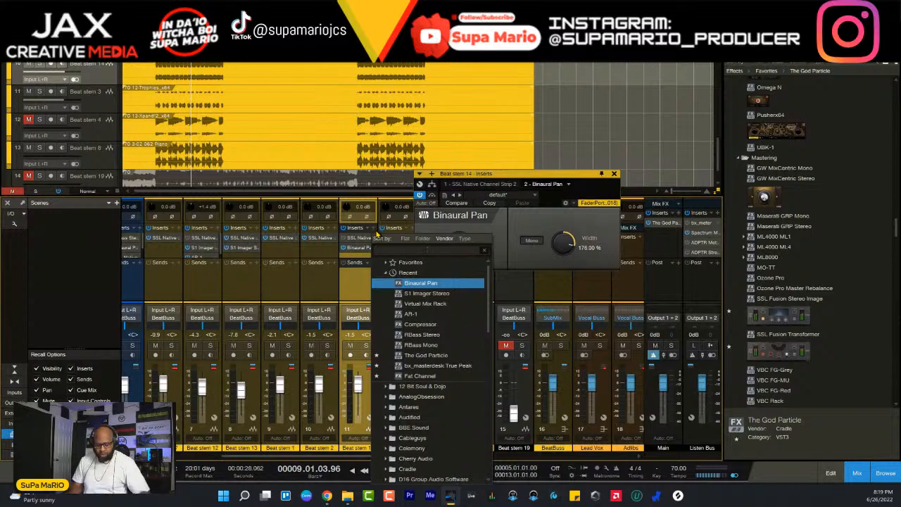
{"action": "type", "text": "ssl"}
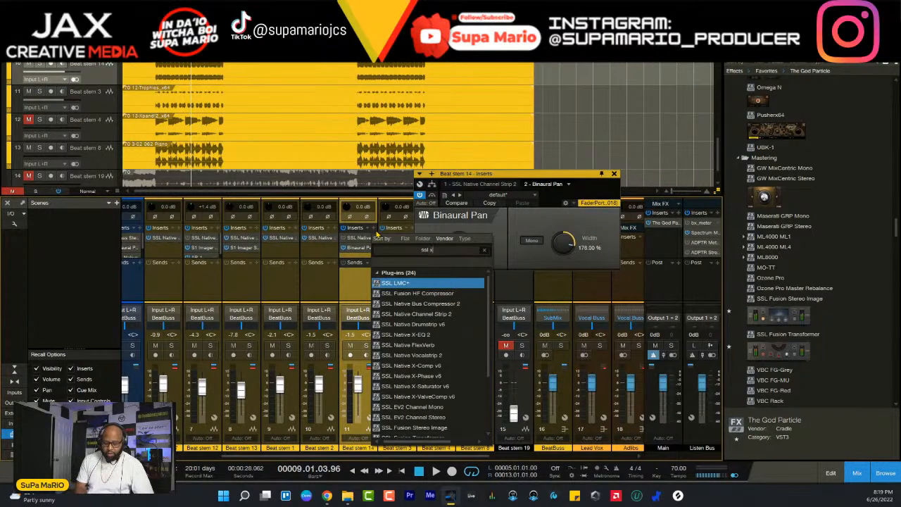
{"action": "type", "text": " x"}
{"action": "key", "text": "BackSpace"}
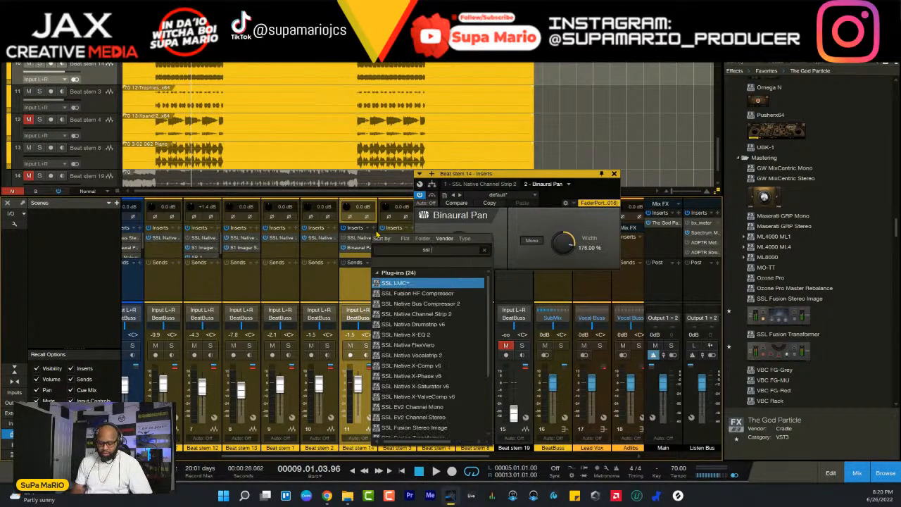
{"action": "type", "text": "sat"}
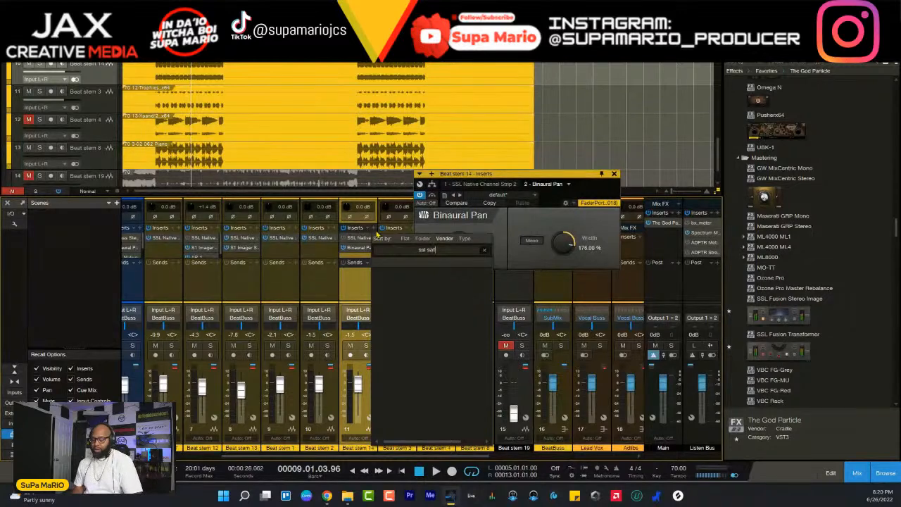
{"action": "key", "text": "BackSpace"}
{"action": "key", "text": "BackSpace"}
{"action": "key", "text": "BackSpace"}
{"action": "key", "text": "BackSpace"}
{"action": "key", "text": "BackSpace"}
{"action": "key", "text": "BackSpace"}
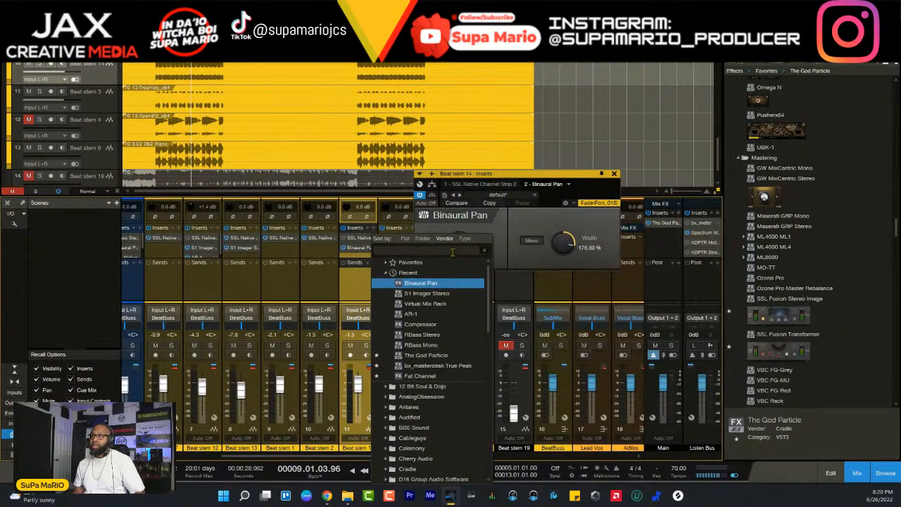
{"action": "left_click", "coordinate": [897, 230]}
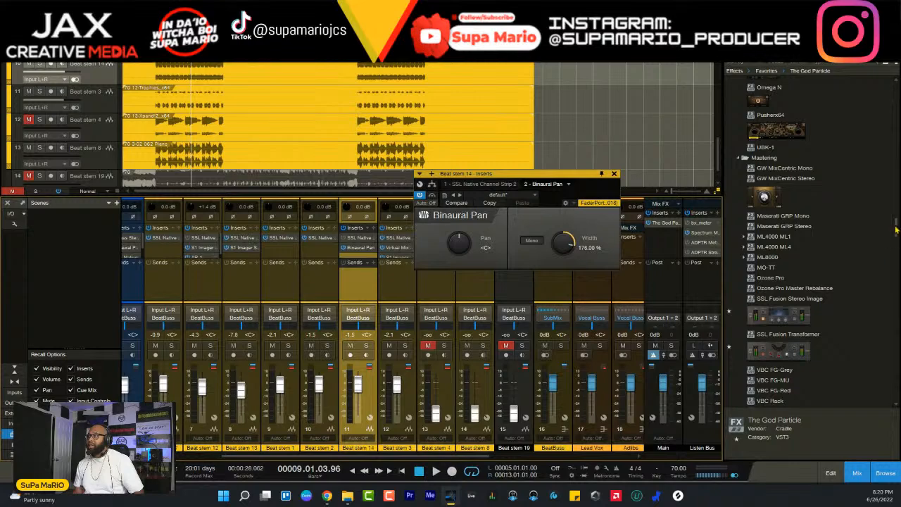
- Find SSL Native X-Saturator v6 by searching the plug-ins for "ssl native" and add it to Beat stem 14's inserts
{"action": "left_click_drag", "start_coordinate": [897, 226], "coordinate": [896, 379]}
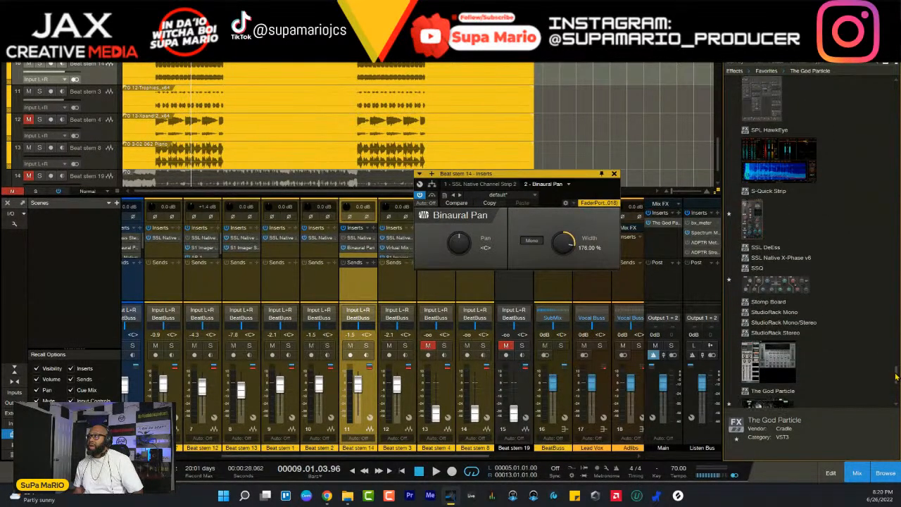
{"action": "left_click", "coordinate": [374, 228]}
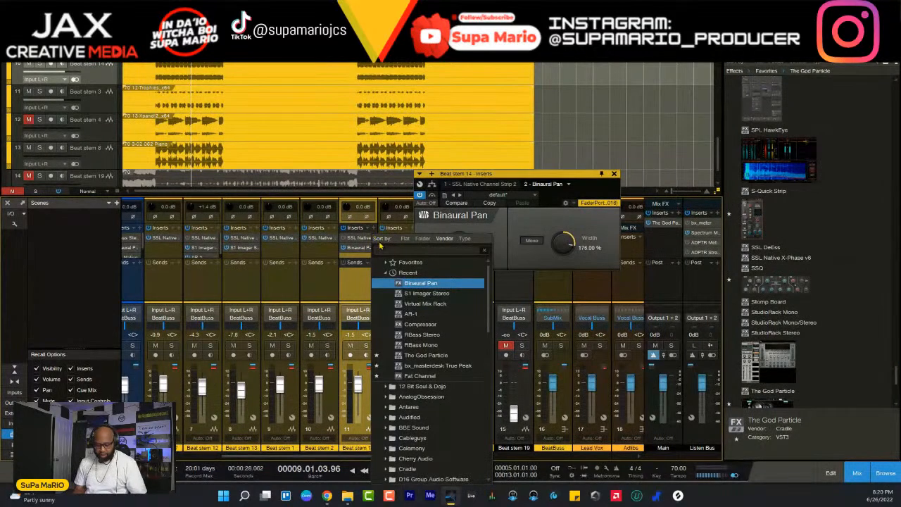
{"action": "type", "text": "ssl native"}
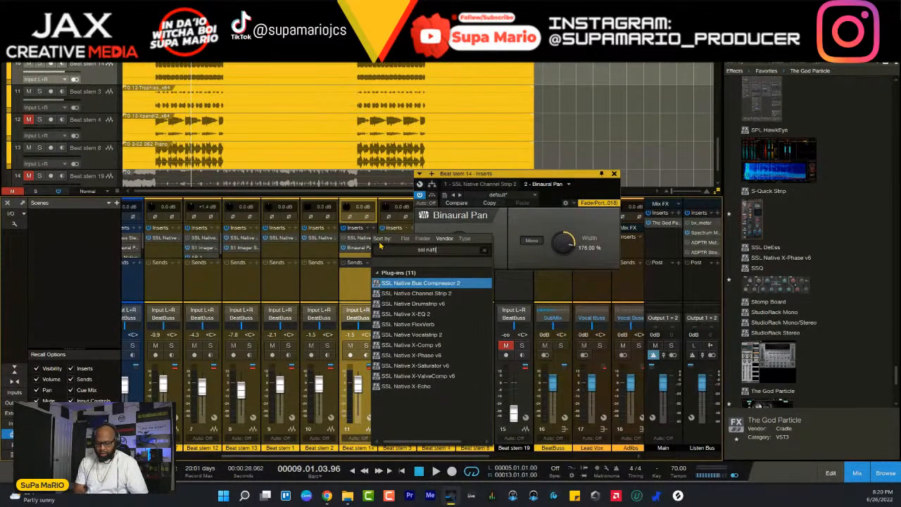
{"action": "left_click", "coordinate": [412, 365]}
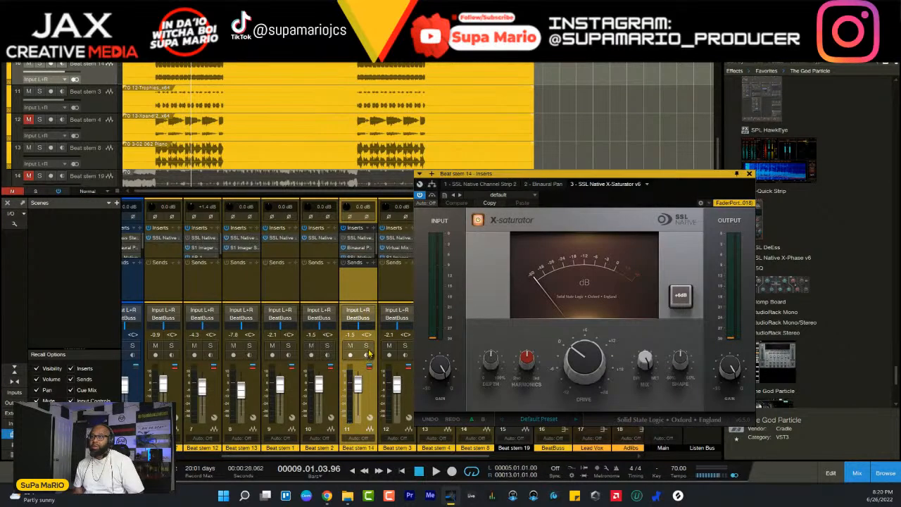
- Solo Beat stem 14 and, in X-Saturator, lower the output gain, raise the drive to about 5 dB, and adjust harmonics and shape
{"action": "left_click", "coordinate": [367, 346]}
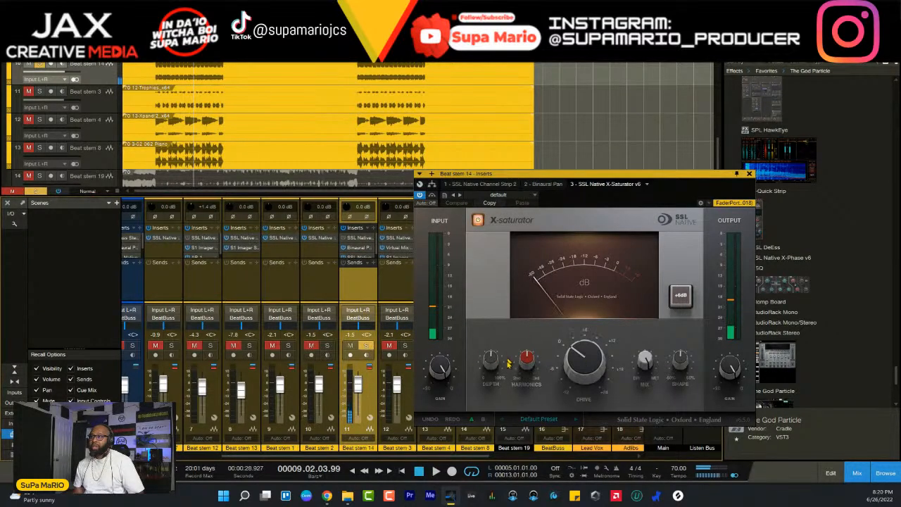
{"action": "left_click_drag", "start_coordinate": [727, 373], "coordinate": [735, 415]}
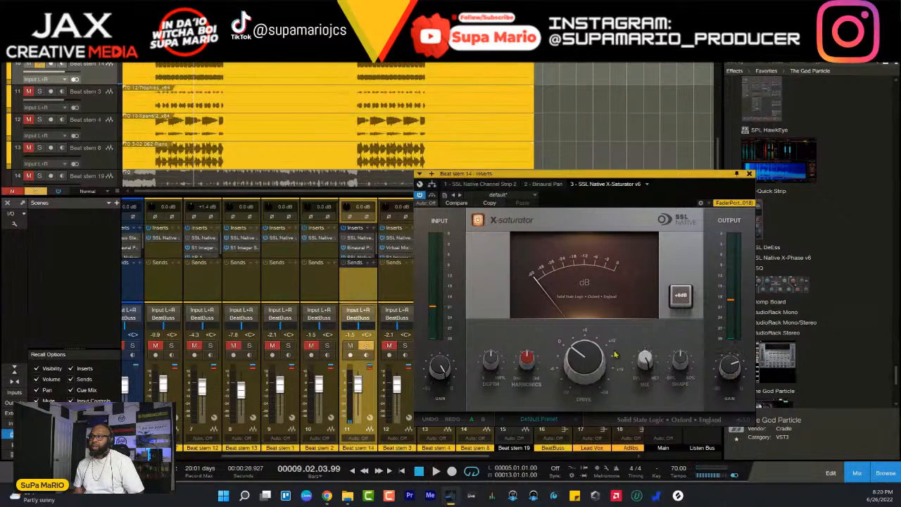
{"action": "left_click_drag", "start_coordinate": [584, 359], "coordinate": [582, 344]}
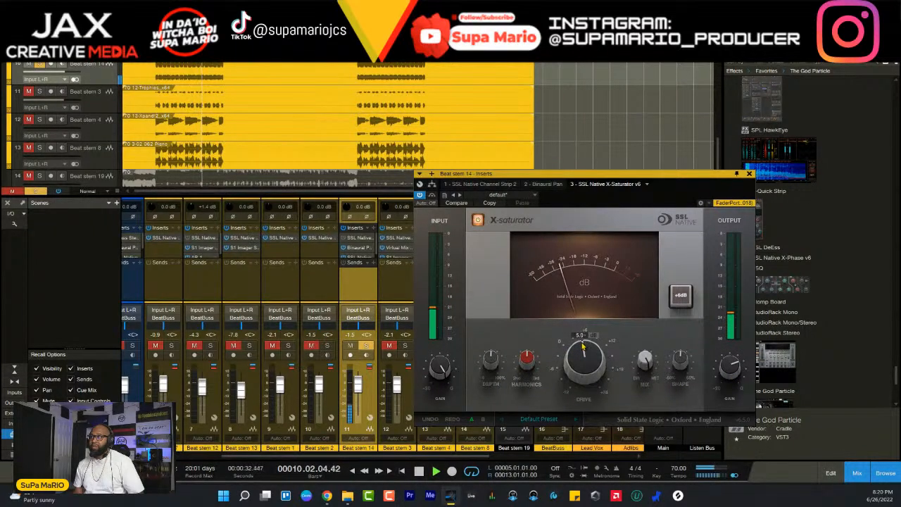
{"action": "left_click_drag", "start_coordinate": [527, 360], "coordinate": [503, 342]}
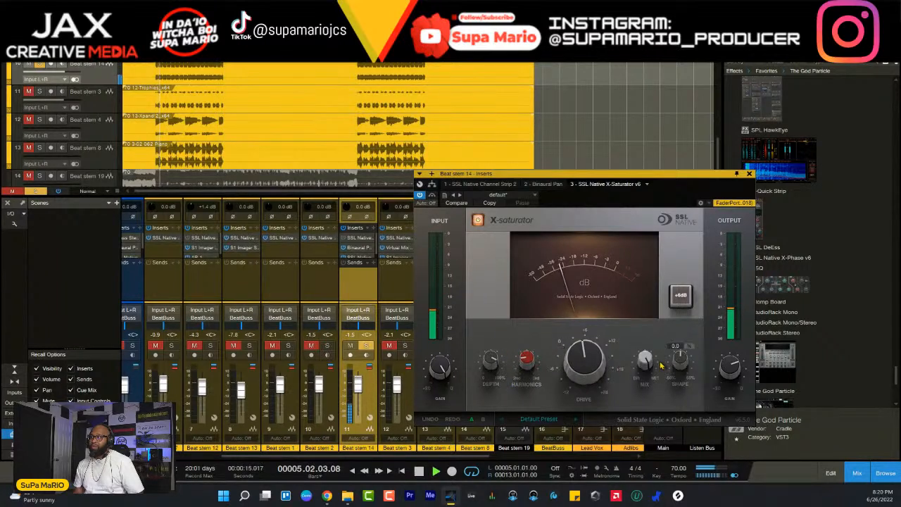
{"action": "left_click_drag", "start_coordinate": [679, 359], "coordinate": [666, 383]}
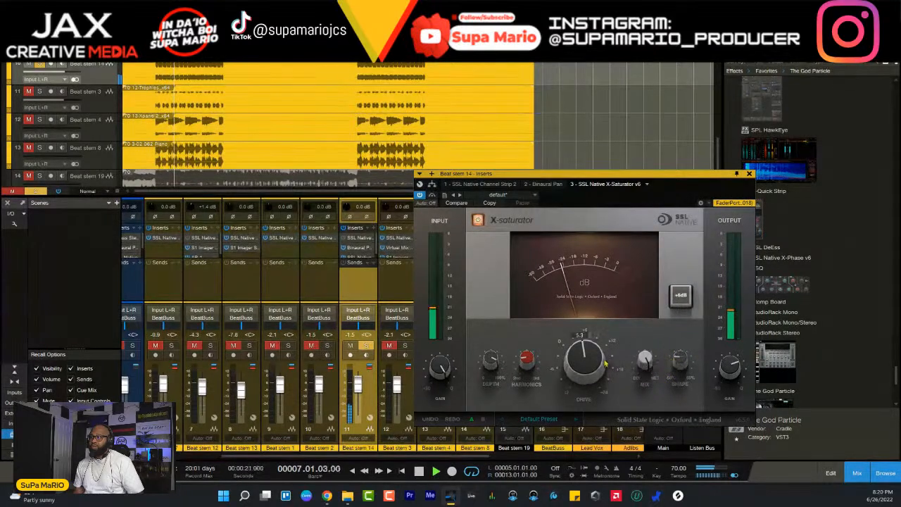
{"action": "mouse_move", "coordinate": [602, 363]}
{"action": "left_mouse_down"}
{"action": "mouse_move", "coordinate": [602, 354]}
{"action": "mouse_move", "coordinate": [604, 384]}
{"action": "mouse_move", "coordinate": [602, 355]}
{"action": "left_mouse_up"}
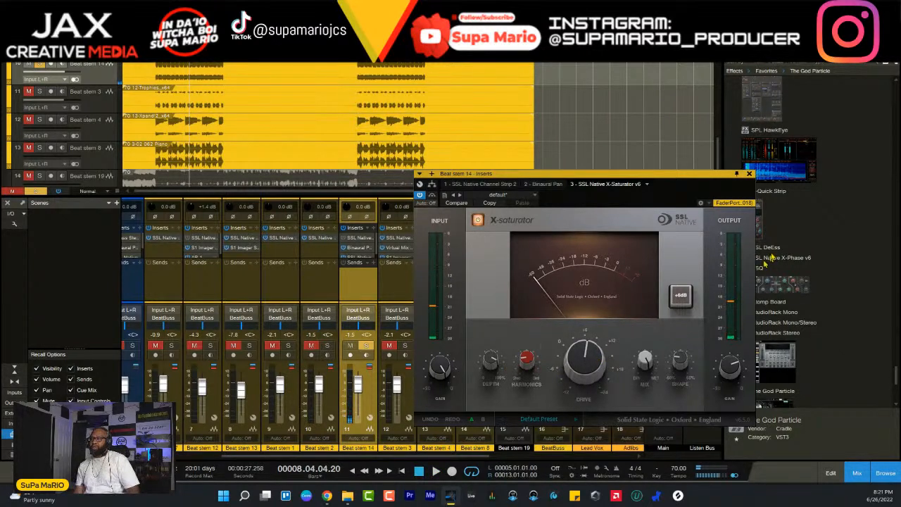
- Unsolo Beat stem 14, pull its fader all the way down, and close the X-Saturator window
{"action": "left_click", "coordinate": [367, 345]}
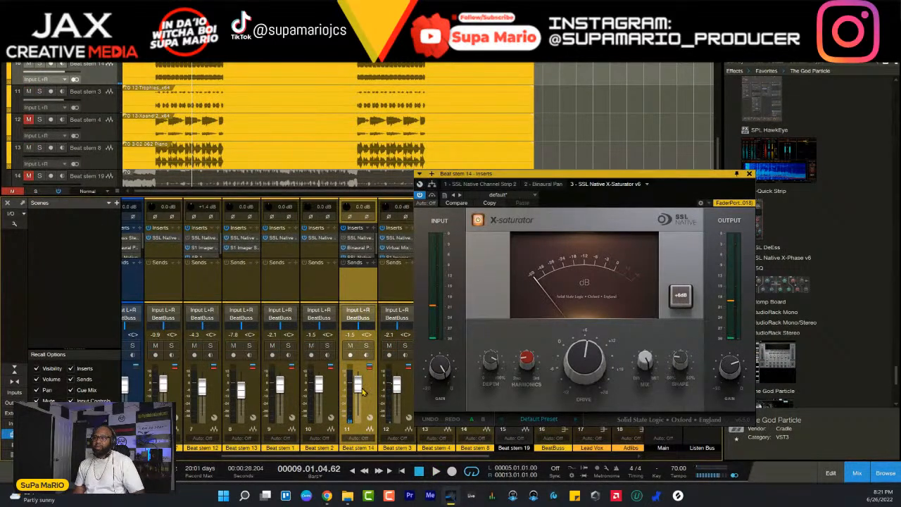
{"action": "scroll", "coordinate": [363, 393], "scroll_direction": "down", "scroll_amount": 10}
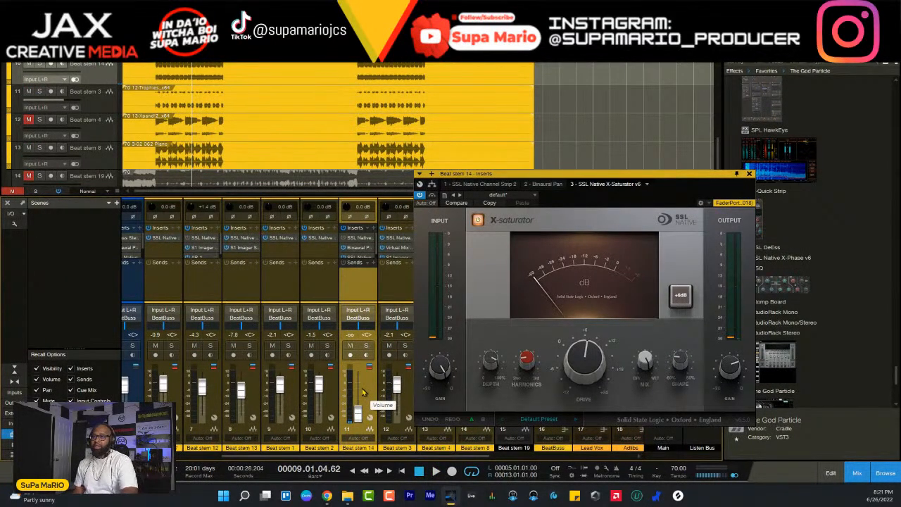
{"action": "left_click_drag", "start_coordinate": [361, 415], "coordinate": [362, 406]}
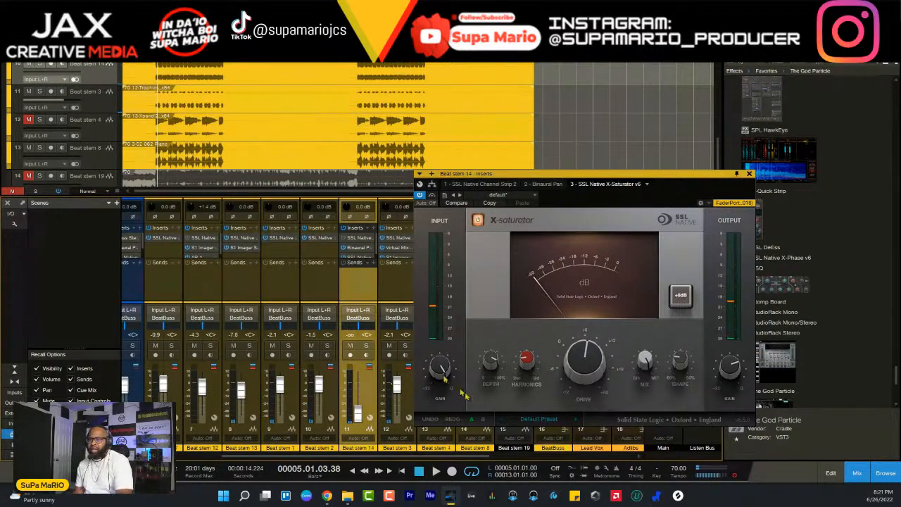
{"action": "left_click", "coordinate": [750, 175]}
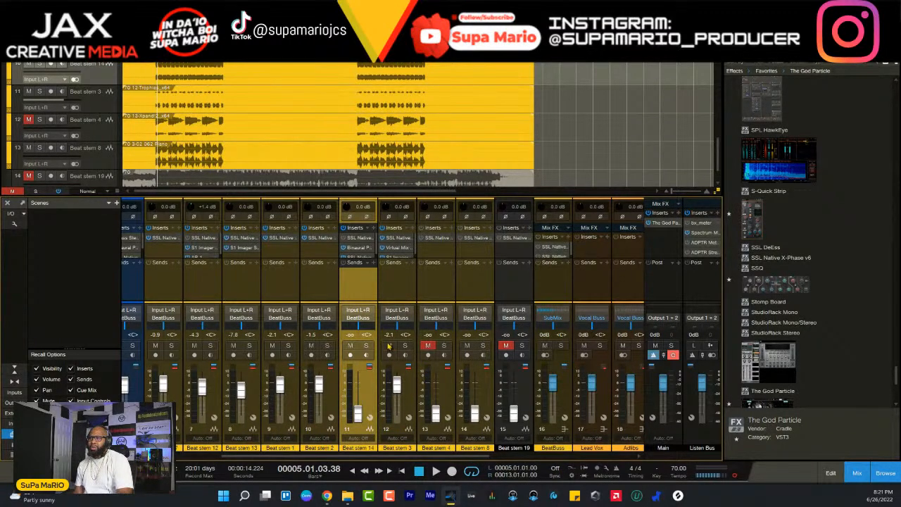
- Play the mix with Beat stem 3 muted and bring Beat stem 14's fader up to -21.7 dB, checking it briefly in solo
{"action": "key", "text": "space"}
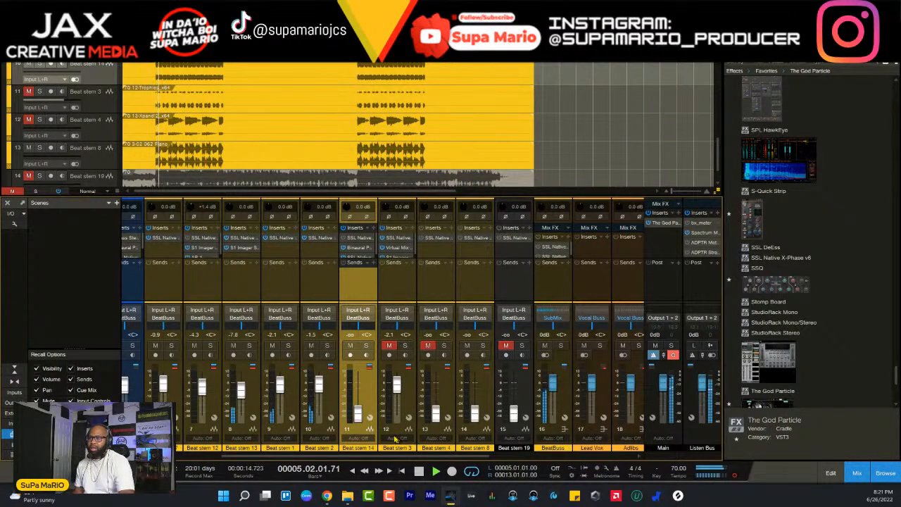
{"action": "left_click_drag", "start_coordinate": [361, 422], "coordinate": [363, 409]}
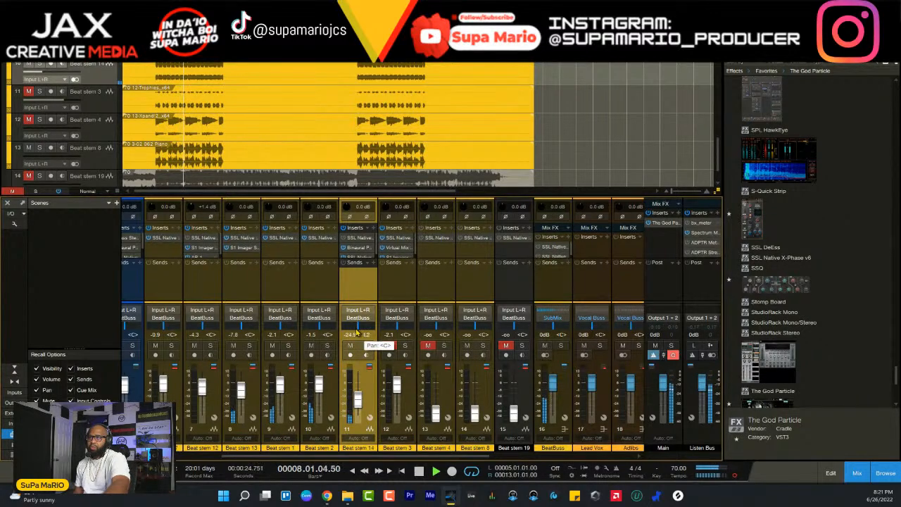
{"action": "left_click_drag", "start_coordinate": [358, 333], "coordinate": [363, 353]}
{"action": "left_click", "coordinate": [365, 347]}
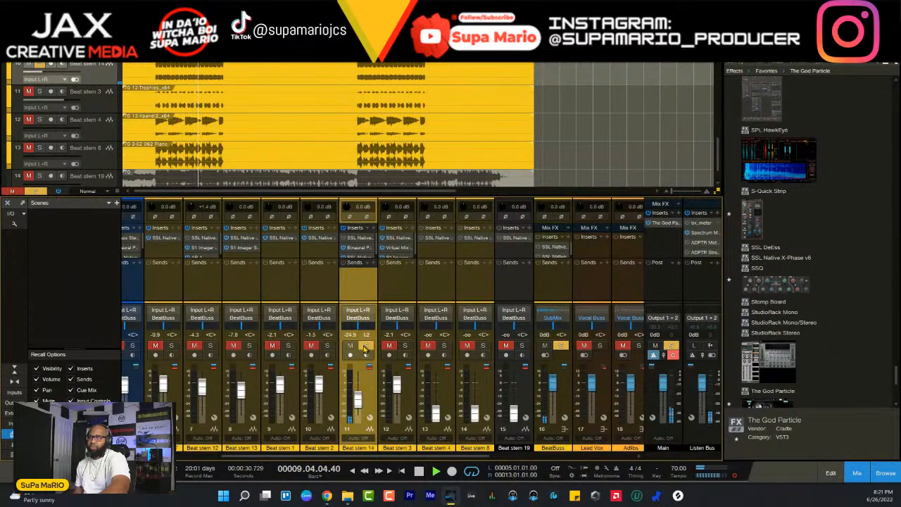
{"action": "left_click", "coordinate": [365, 346]}
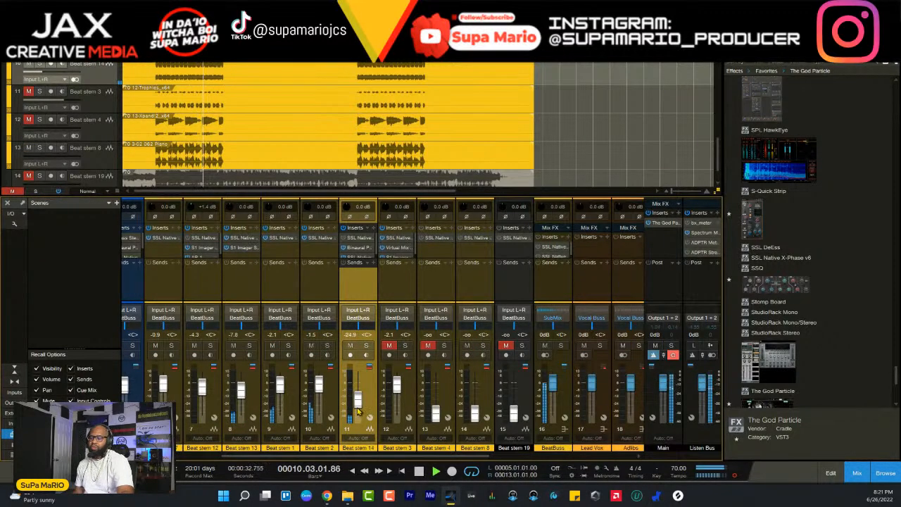
{"action": "scroll", "coordinate": [357, 407], "scroll_direction": "up", "scroll_amount": 2}
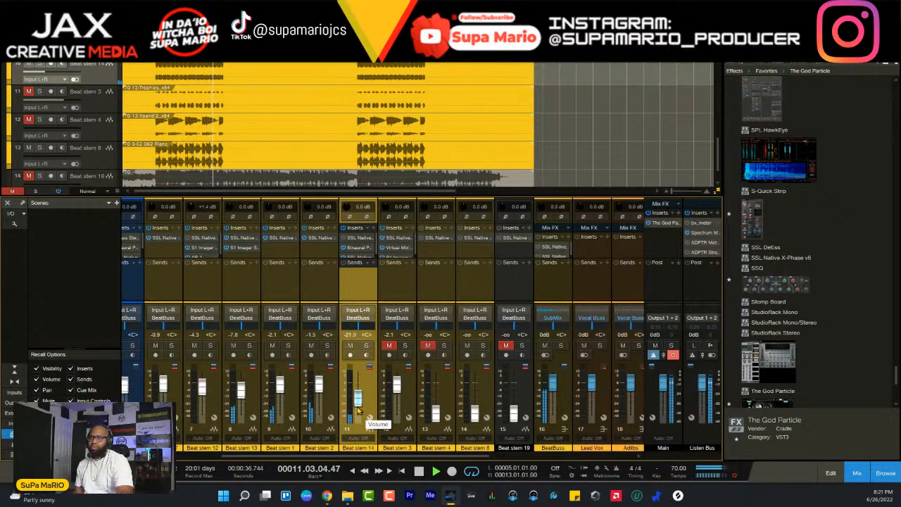
{"action": "scroll", "coordinate": [358, 409], "scroll_direction": "down", "scroll_amount": 1}
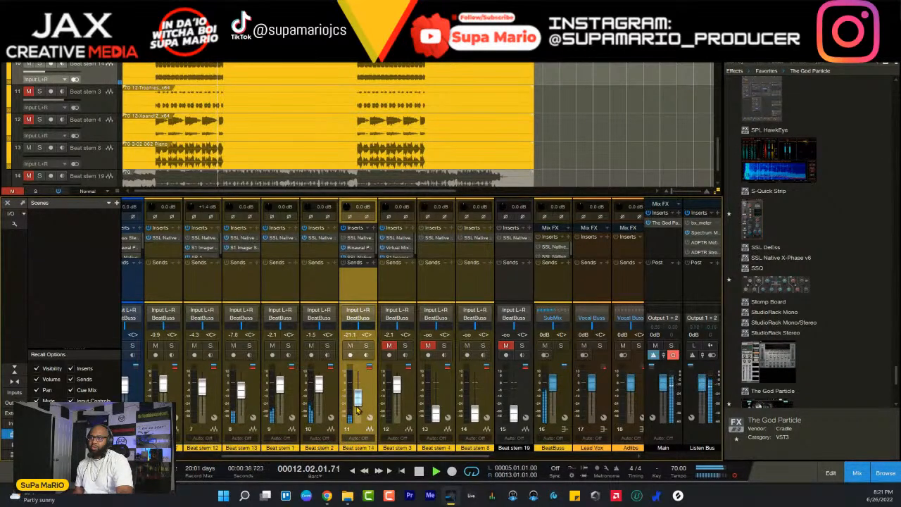
- Solo and play Beat stem 14, adjust its high-mid EQ band in SSL Native Channel Strip 2, and return it to the mix
{"action": "left_click", "coordinate": [365, 346]}
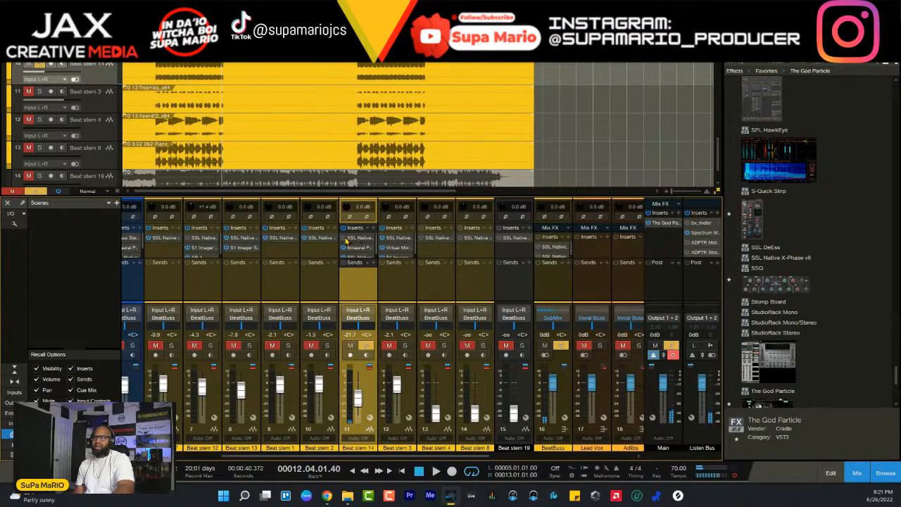
{"action": "key", "text": "space"}
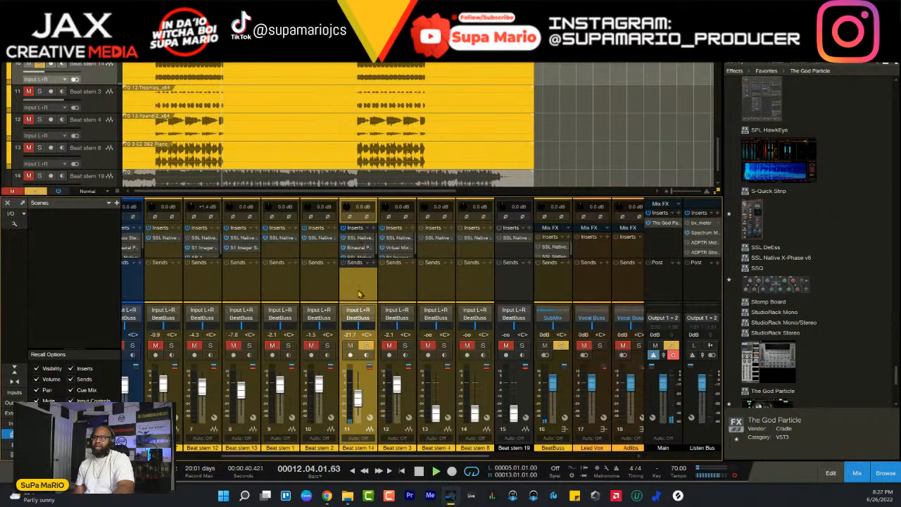
{"action": "left_click", "coordinate": [355, 238]}
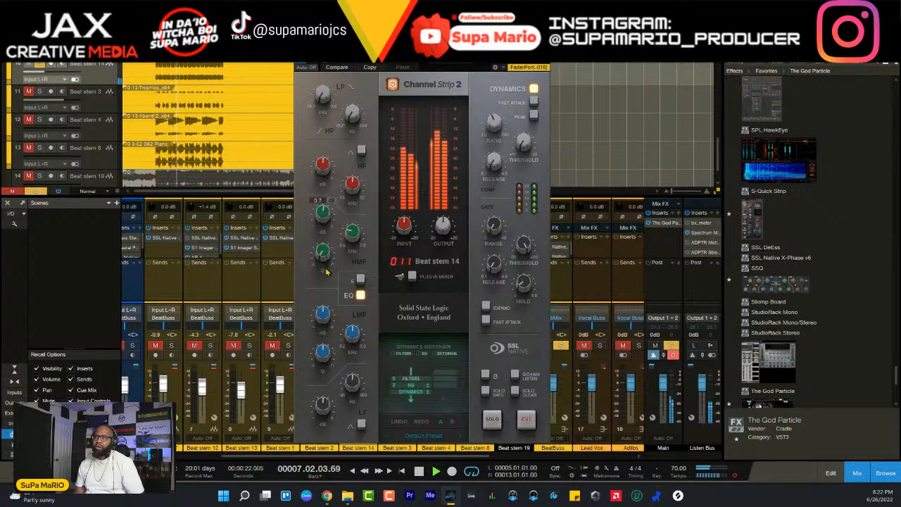
{"action": "left_click_drag", "start_coordinate": [326, 260], "coordinate": [325, 212]}
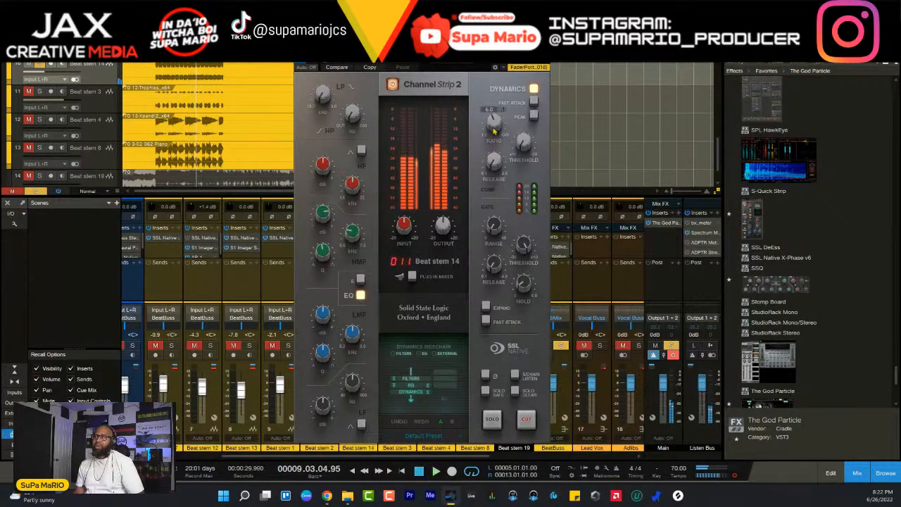
{"action": "left_click", "coordinate": [544, 48]}
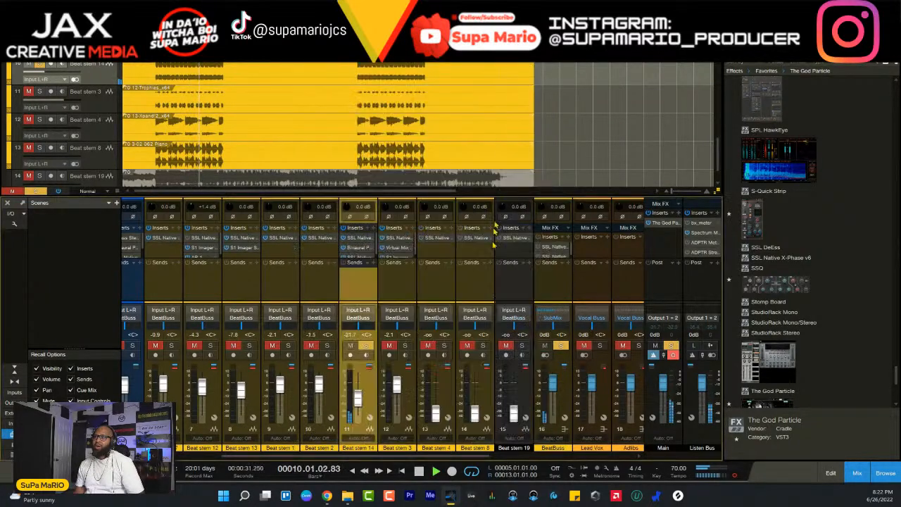
{"action": "left_click", "coordinate": [365, 345]}
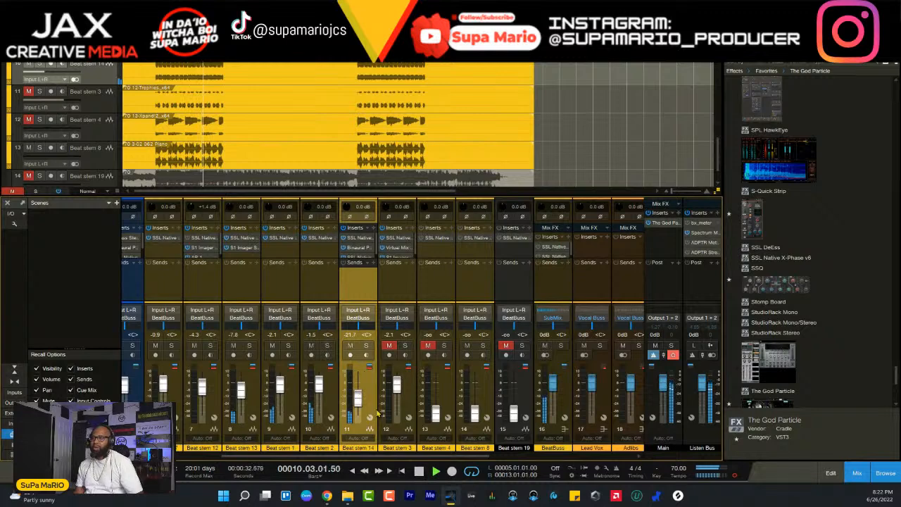
- Lower the faders of Beat stems 1, 2 and 14 during playback to -3.1, -2.5 and -26.2 dB
{"action": "left_click_drag", "start_coordinate": [360, 398], "coordinate": [367, 408]}
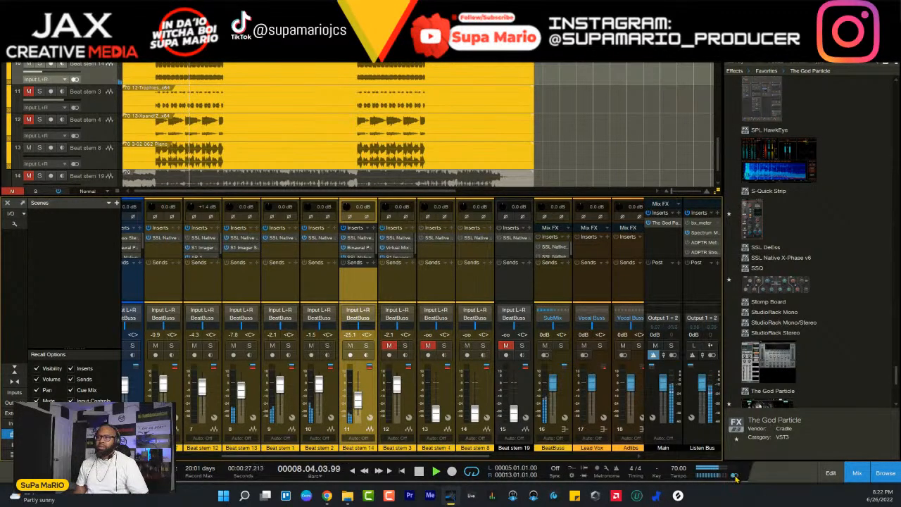
{"action": "left_click", "coordinate": [325, 392], "text": "ctrl"}
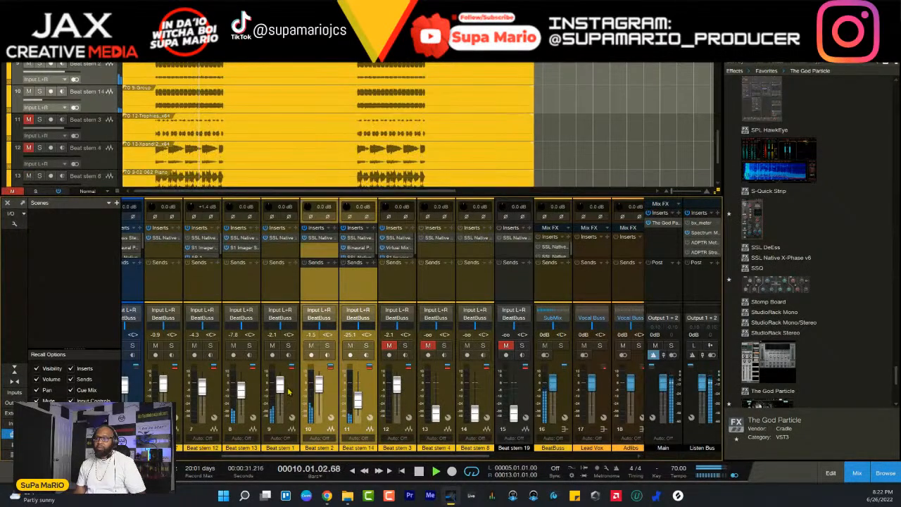
{"action": "left_click", "coordinate": [287, 392], "text": "ctrl"}
{"action": "scroll", "coordinate": [287, 393], "scroll_direction": "down", "scroll_amount": 3}
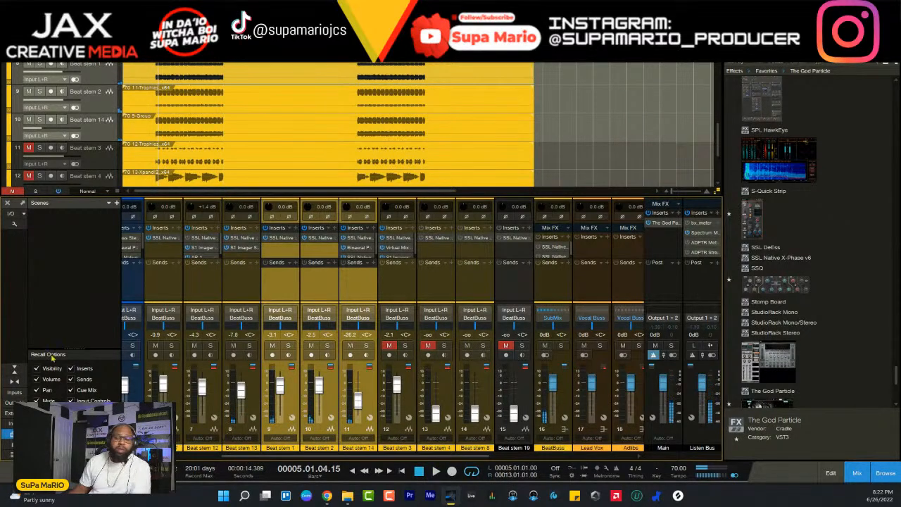
- Unmute Beat stem 3 and play the song from the beginning, reviewing the stems in the full arrangement and the mixer
{"action": "left_click", "coordinate": [411, 388]}
{"action": "left_click", "coordinate": [391, 346]}
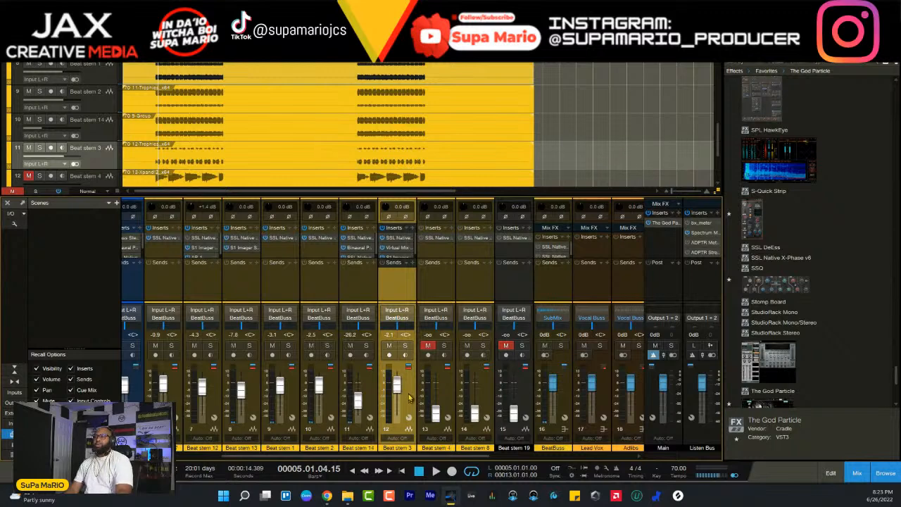
{"action": "key", "text": "space"}
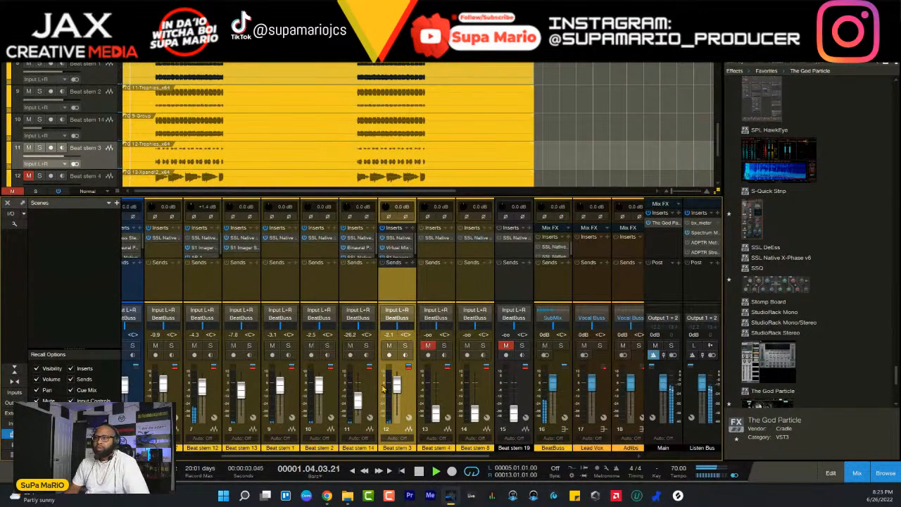
{"action": "left_click_drag", "start_coordinate": [427, 455], "coordinate": [331, 455]}
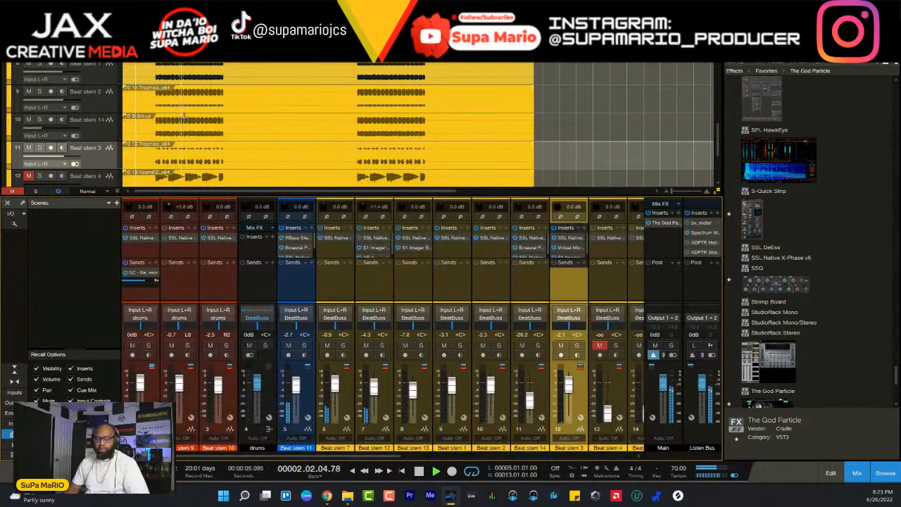
{"action": "key", "text": "F3"}
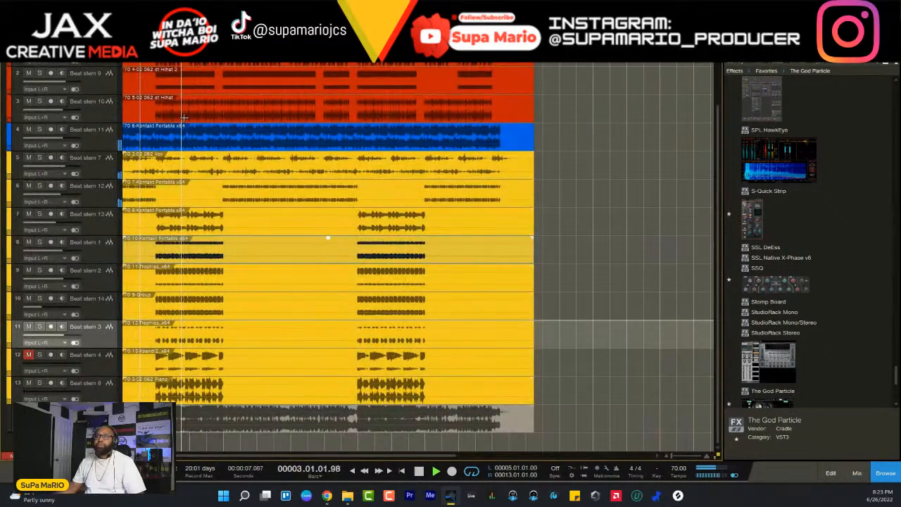
{"action": "scroll", "coordinate": [235, 149], "scroll_direction": "up", "scroll_amount": 2}
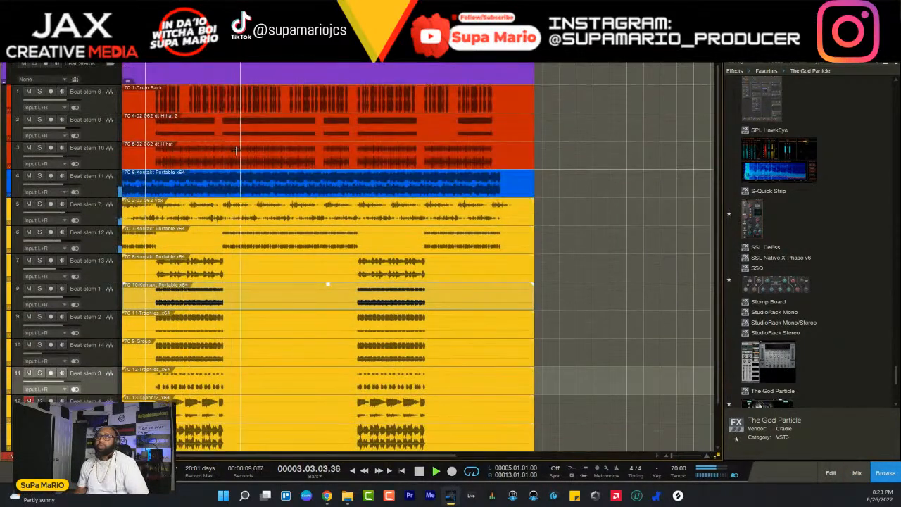
{"action": "scroll", "coordinate": [236, 151], "scroll_direction": "down", "scroll_amount": 2}
{"action": "key", "text": "F3"}
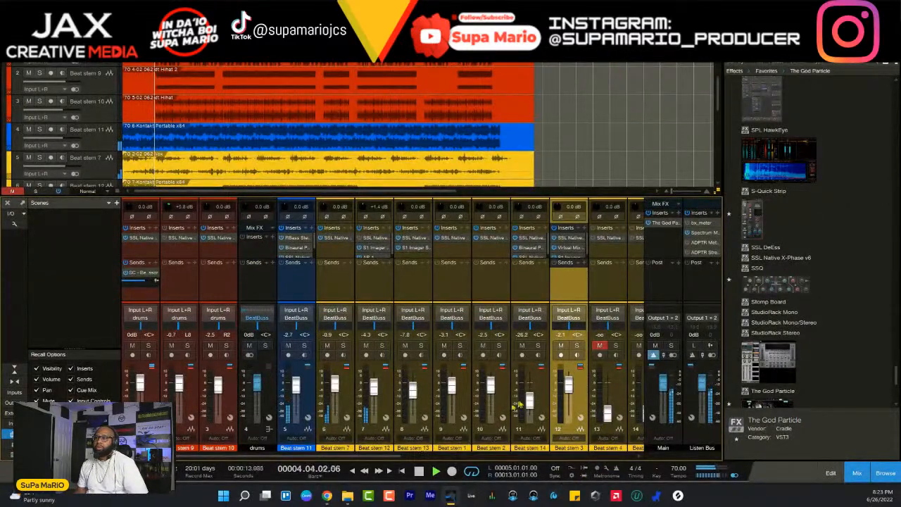
- Lower Beat stem 3's fader to -2.9 dB during playback and hide the browser to widen the mixer
{"action": "scroll", "coordinate": [457, 437], "scroll_direction": "right", "scroll_amount": 4}
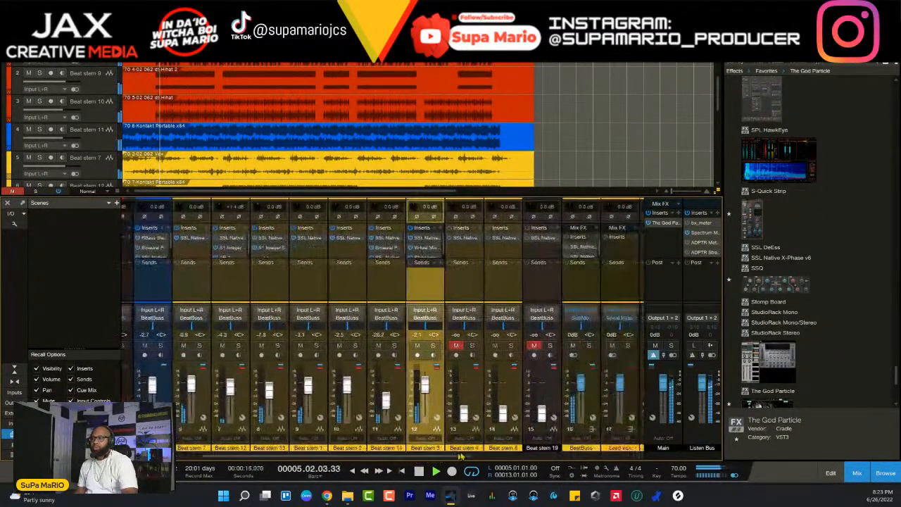
{"action": "left_click", "coordinate": [438, 395]}
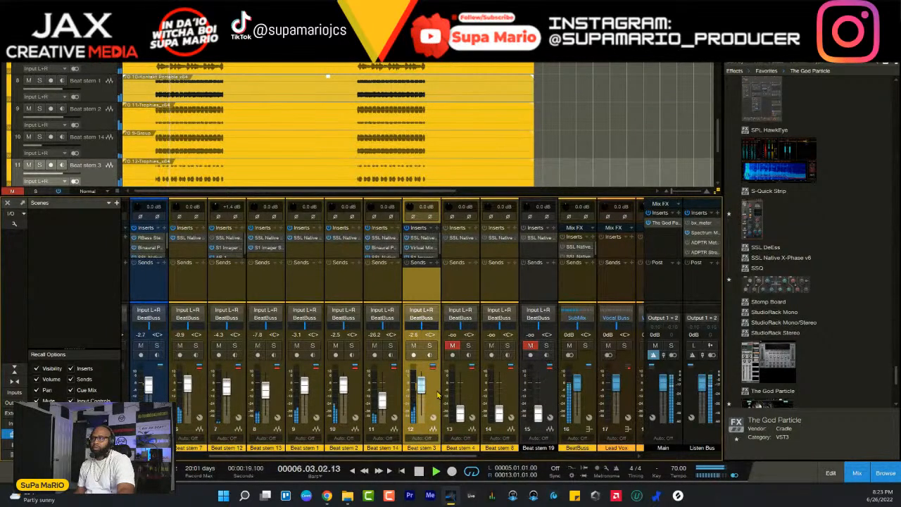
{"action": "left_click", "coordinate": [880, 473]}
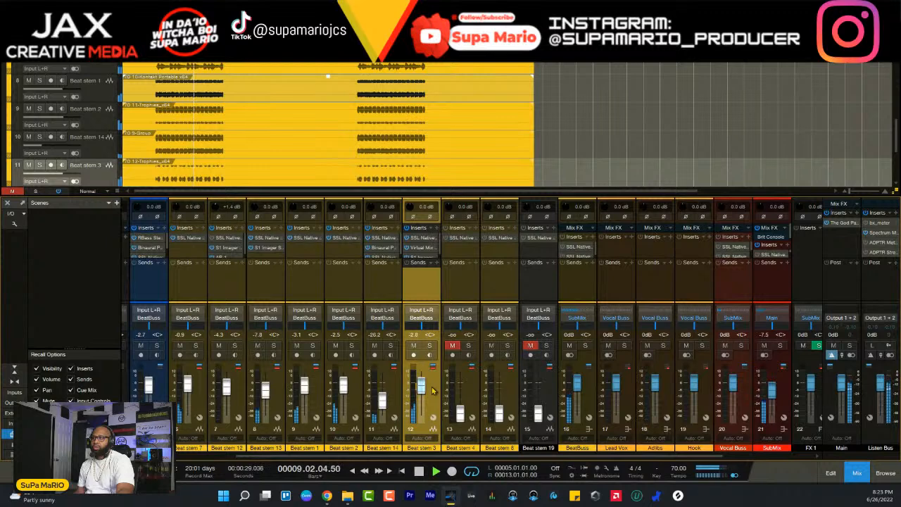
- Unmute Beat stem 4 and raise its fader to -0.9 dB during playback, checking it briefly in solo
{"action": "left_click", "coordinate": [480, 393]}
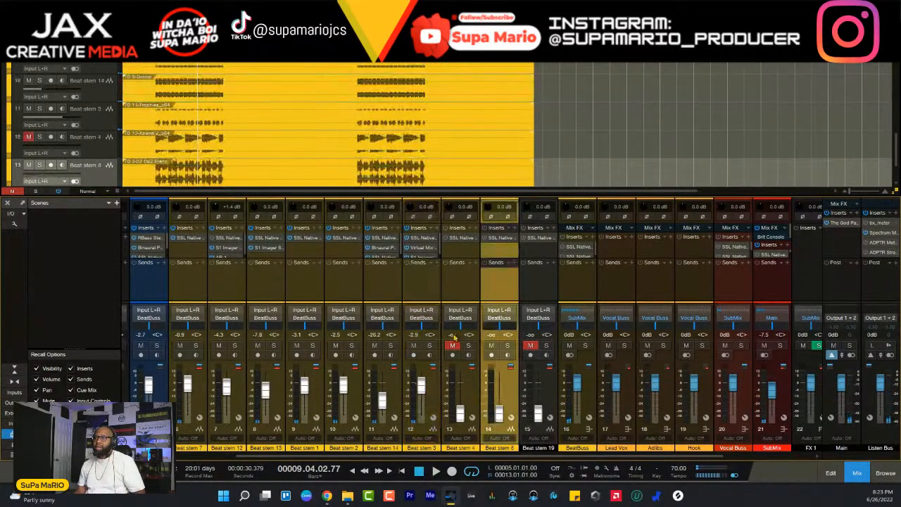
{"action": "left_click", "coordinate": [469, 396]}
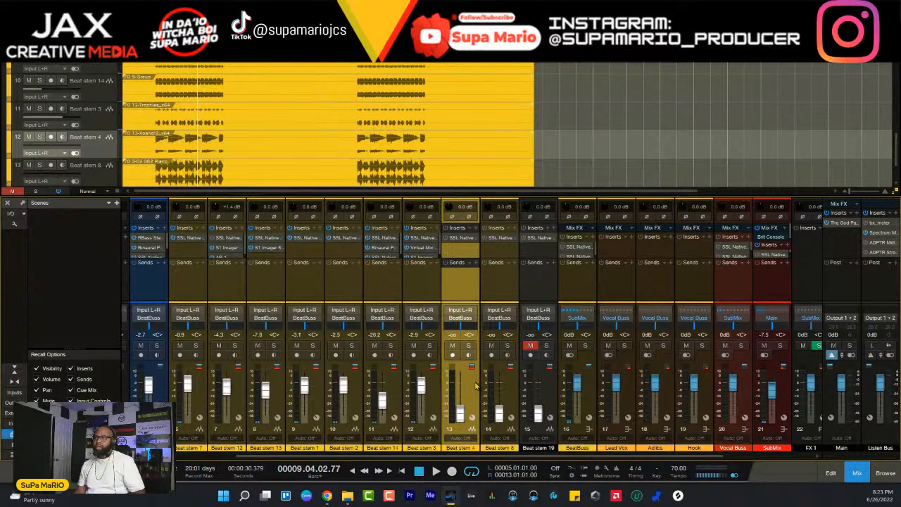
{"action": "key", "text": "space"}
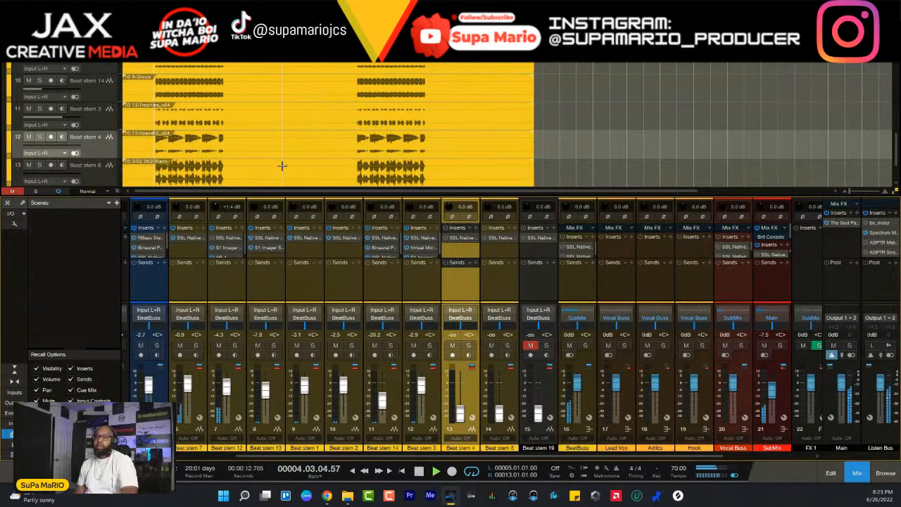
{"action": "key", "text": "space"}
{"action": "left_click_drag", "start_coordinate": [460, 414], "coordinate": [460, 384]}
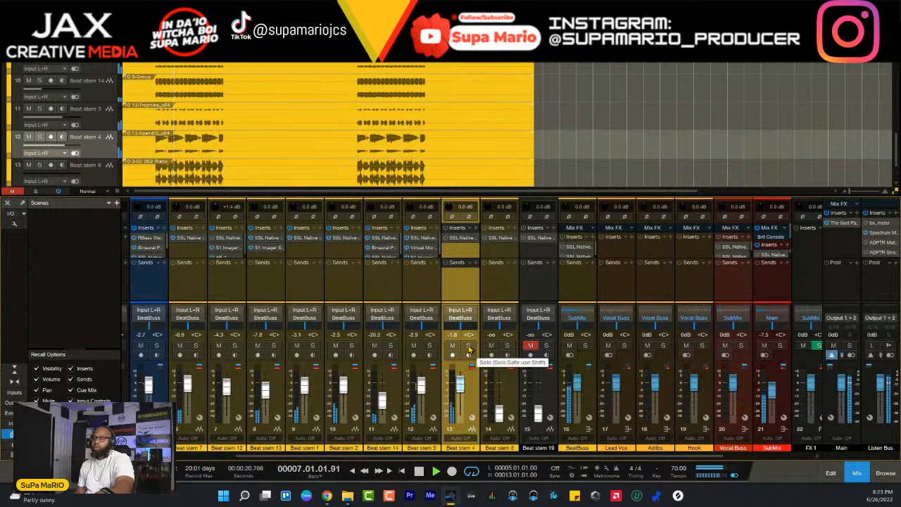
{"action": "left_click", "coordinate": [469, 347]}
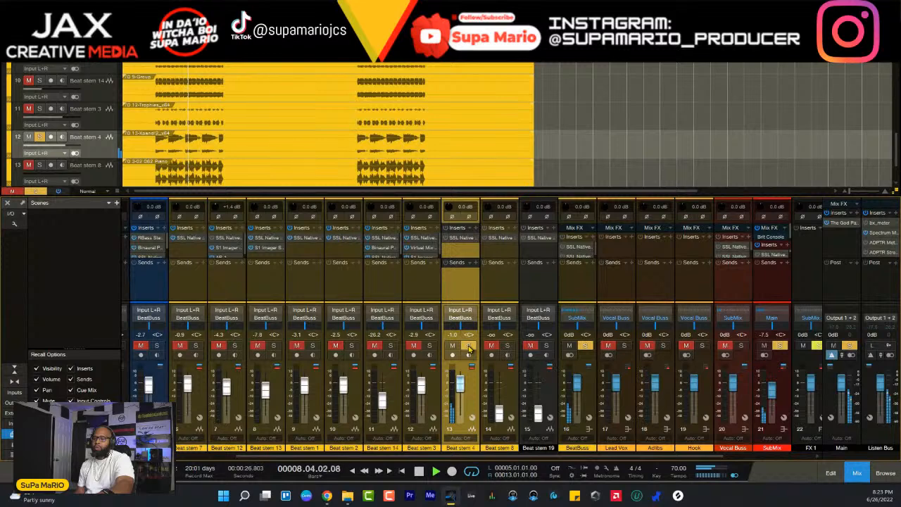
{"action": "left_click", "coordinate": [469, 347]}
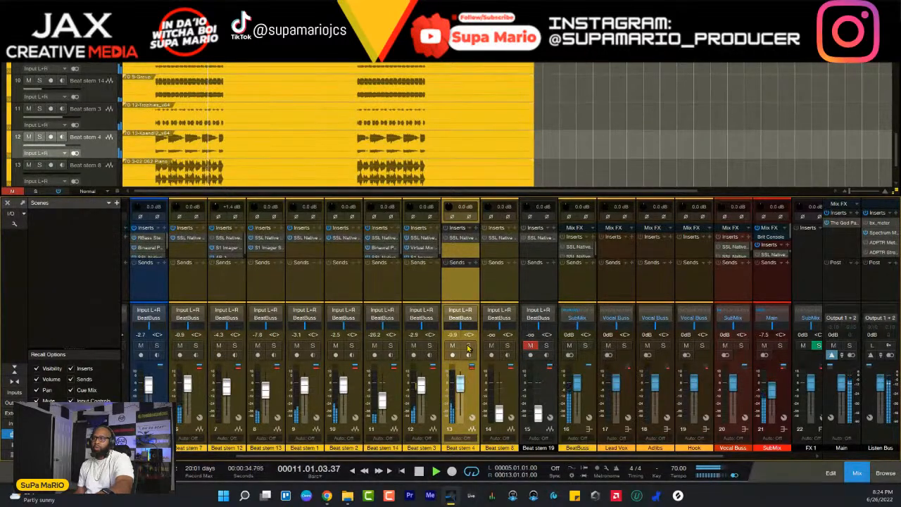
- Enable SSL Native Channel Strip 2 on Beat stem 4 and adjust its high-mid EQ gain and frequency, auditioning the stem in solo
{"action": "left_click", "coordinate": [461, 238]}
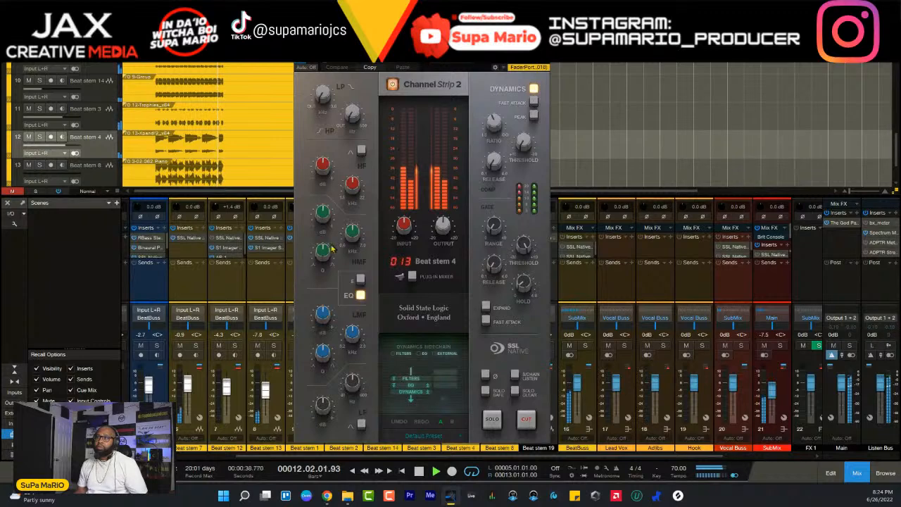
{"action": "left_click_drag", "start_coordinate": [323, 253], "coordinate": [344, 311]}
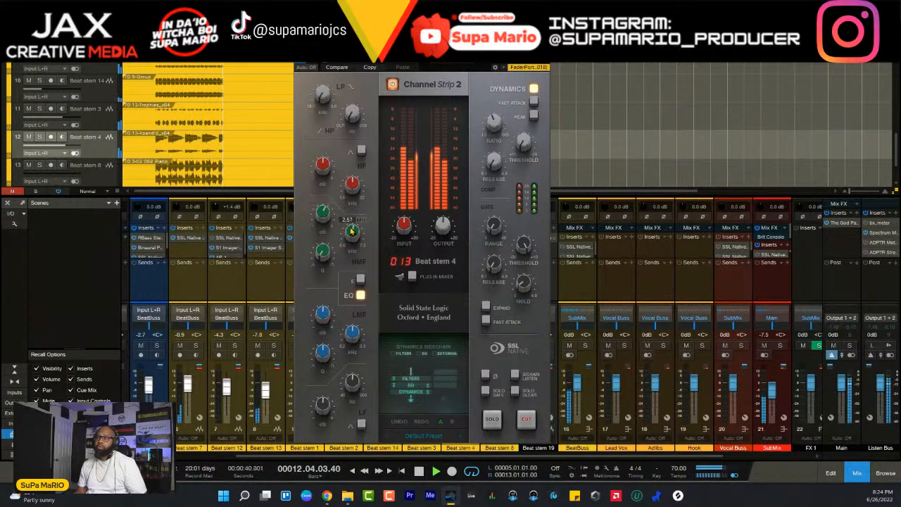
{"action": "left_click_drag", "start_coordinate": [353, 229], "coordinate": [326, 204]}
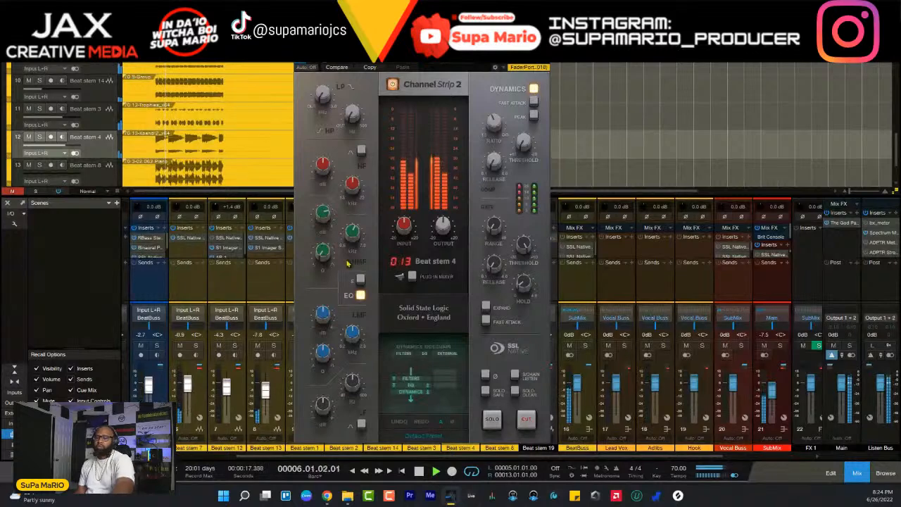
{"action": "key", "text": "s"}
{"action": "left_click_drag", "start_coordinate": [325, 211], "coordinate": [355, 235]}
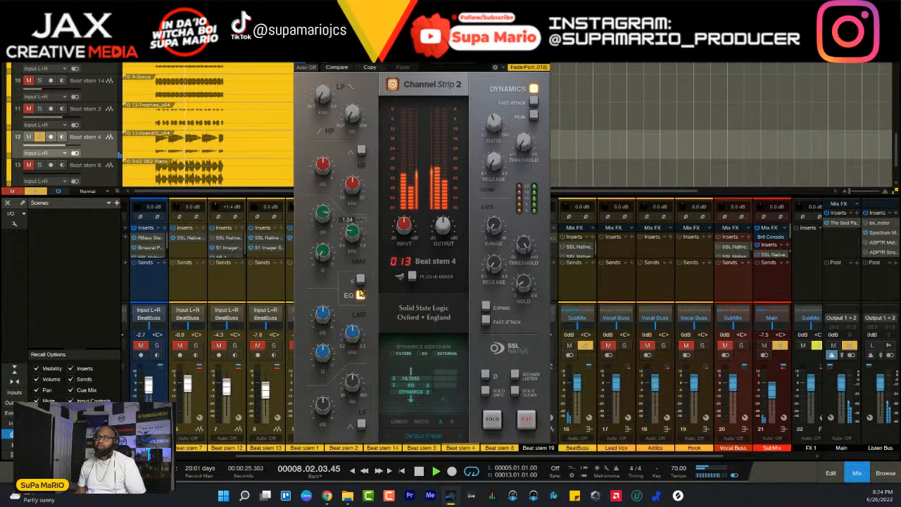
{"action": "left_click_drag", "start_coordinate": [359, 235], "coordinate": [324, 221]}
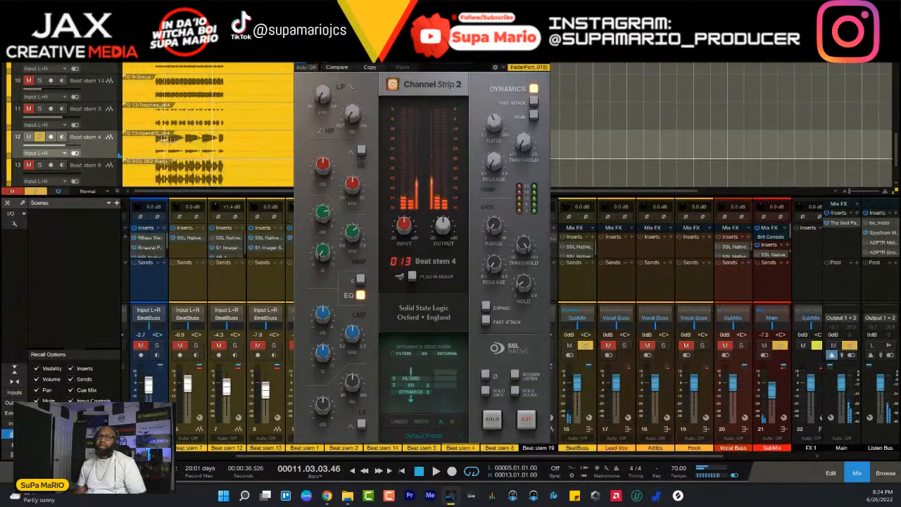
{"action": "key", "text": "space"}
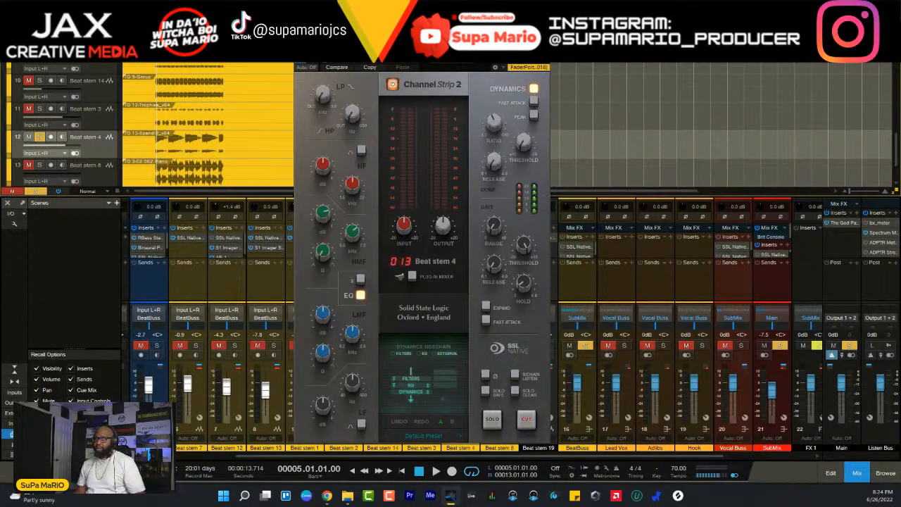
{"action": "left_click", "coordinate": [544, 47]}
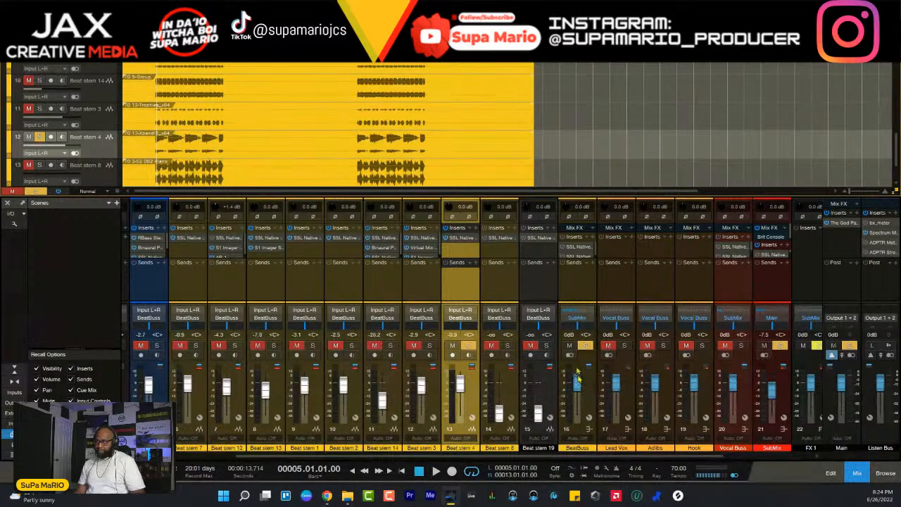
- Take Beat stem 4 out of solo and lower its fader to -3.1 dB during playback
{"action": "left_click", "coordinate": [574, 393]}
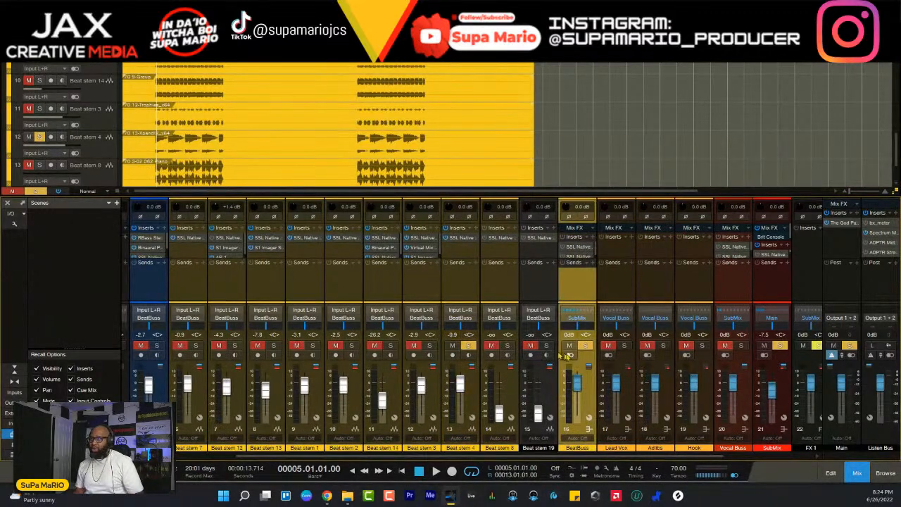
{"action": "left_click", "coordinate": [479, 386]}
{"action": "key", "text": "s"}
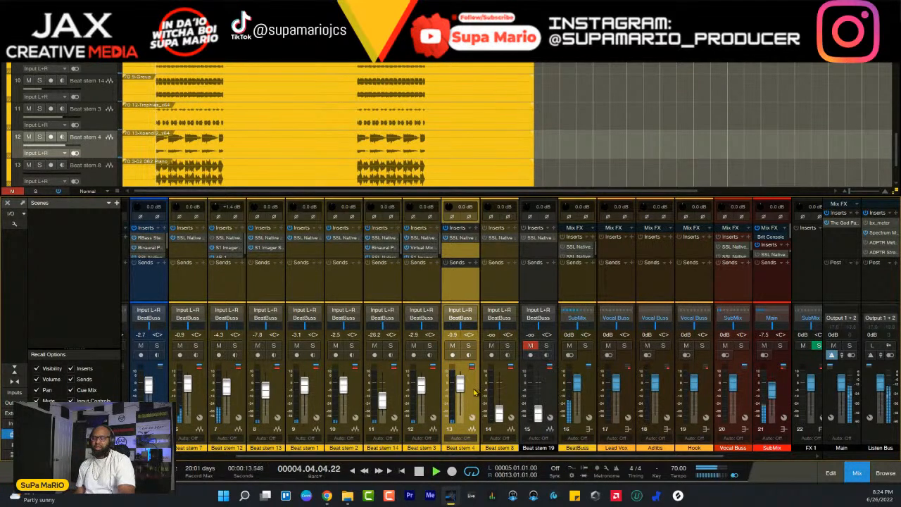
{"action": "left_click_drag", "start_coordinate": [475, 391], "coordinate": [476, 394]}
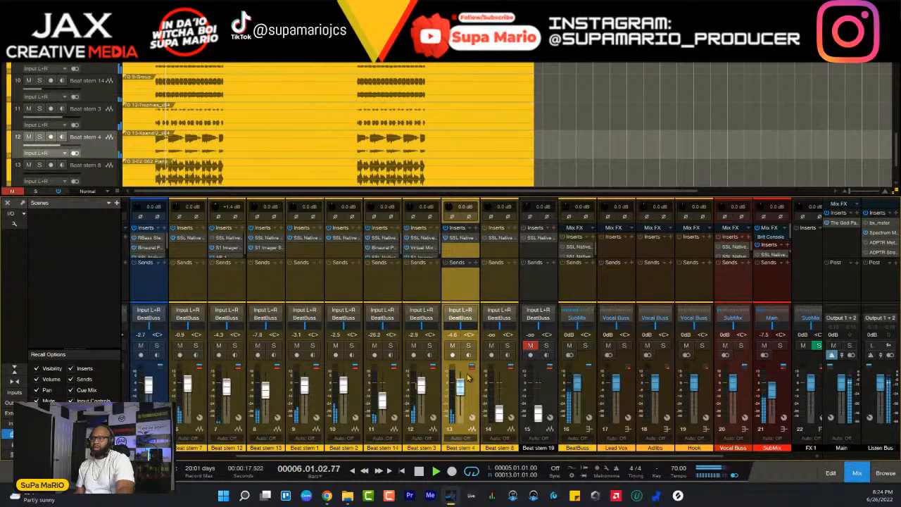
- Pull Beat stem 3's fader down and bring it back to -2.6 dB, and solo Beat stem 4
{"action": "left_click_drag", "start_coordinate": [422, 383], "coordinate": [421, 417]}
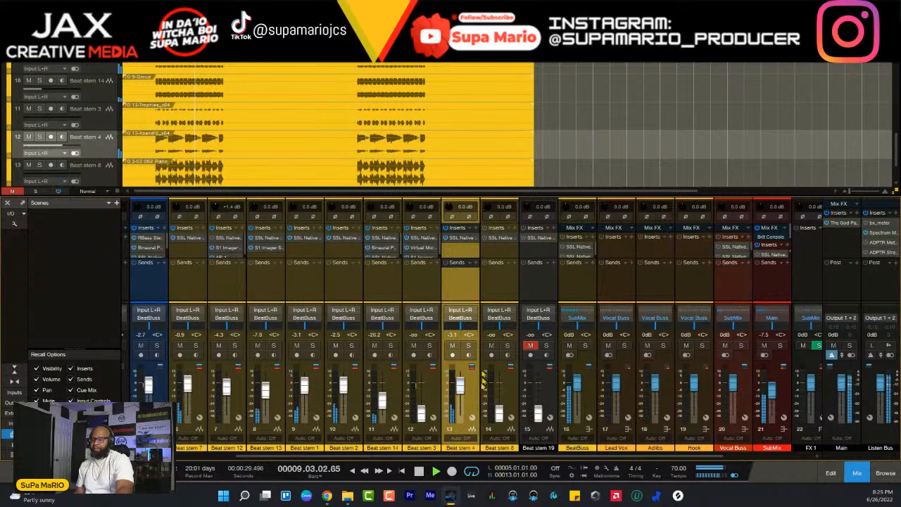
{"action": "left_click", "coordinate": [433, 396]}
{"action": "scroll", "coordinate": [434, 396], "scroll_direction": "up", "scroll_amount": 5}
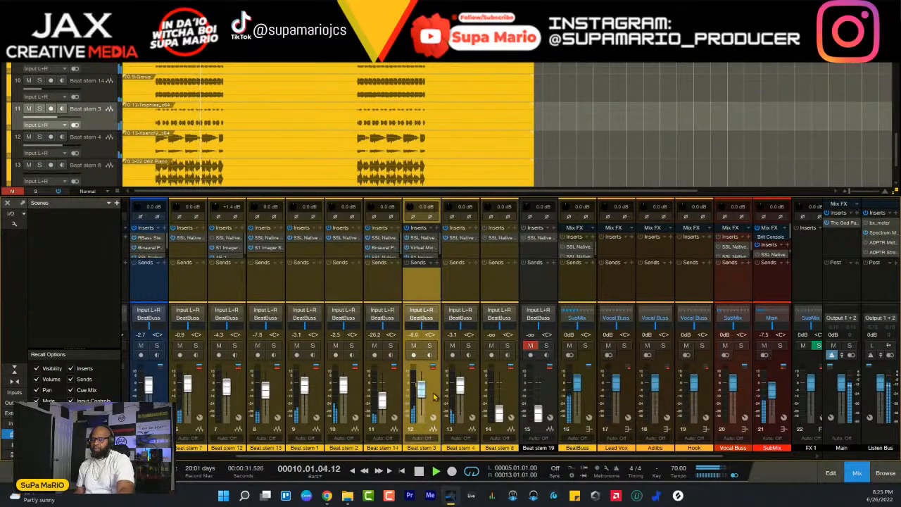
{"action": "scroll", "coordinate": [434, 396], "scroll_direction": "down", "scroll_amount": 2}
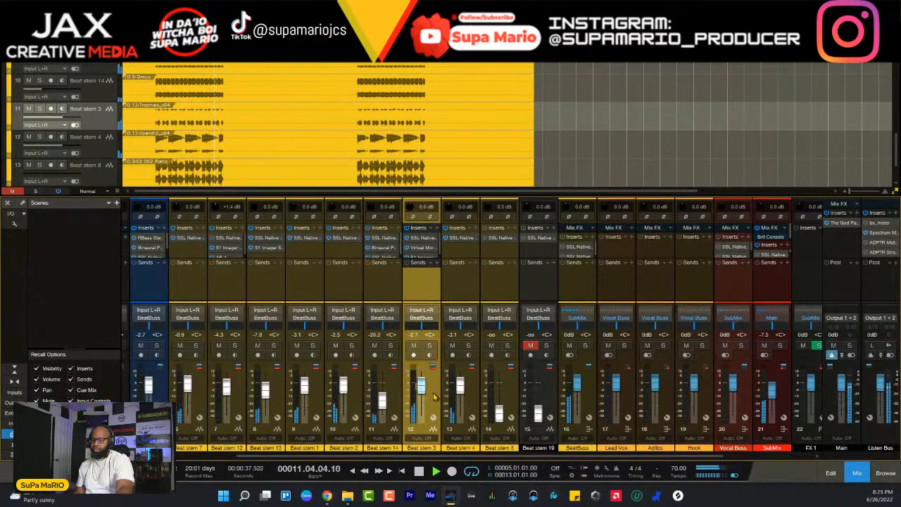
{"action": "left_click", "coordinate": [470, 398]}
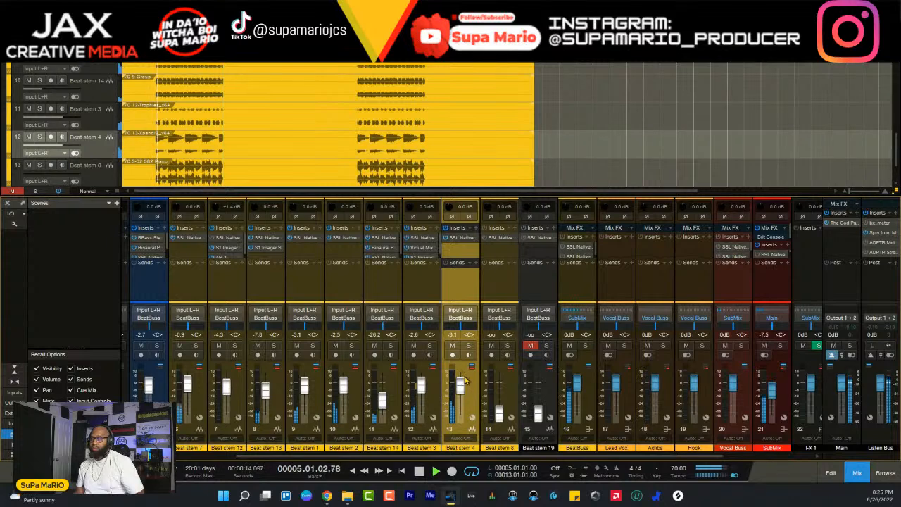
{"action": "left_click", "coordinate": [468, 346]}
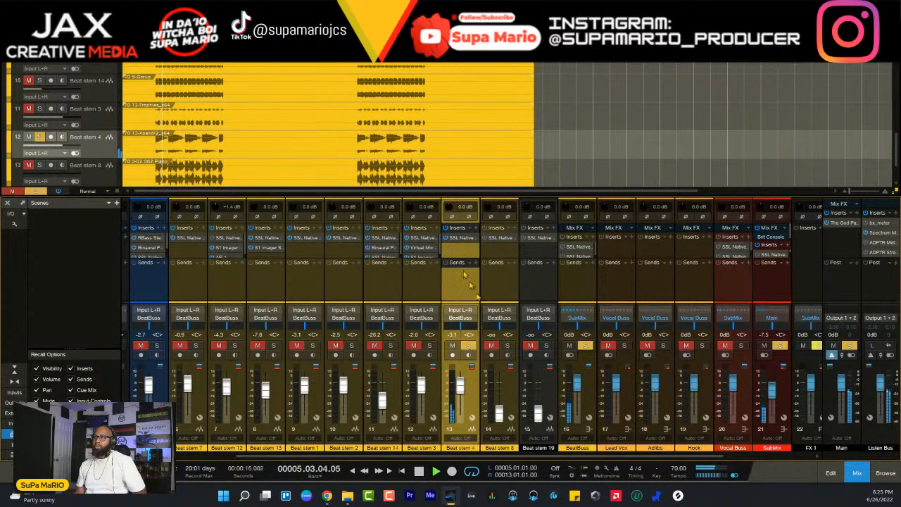
- Try S1 Imager Stereo on Beat stem 4, shifting its asymmetry slightly
{"action": "left_click", "coordinate": [476, 228]}
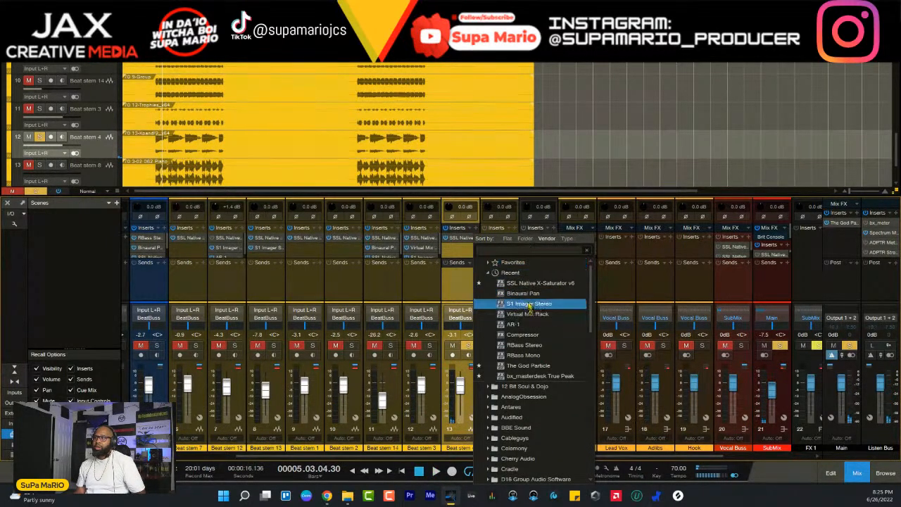
{"action": "left_click", "coordinate": [528, 304]}
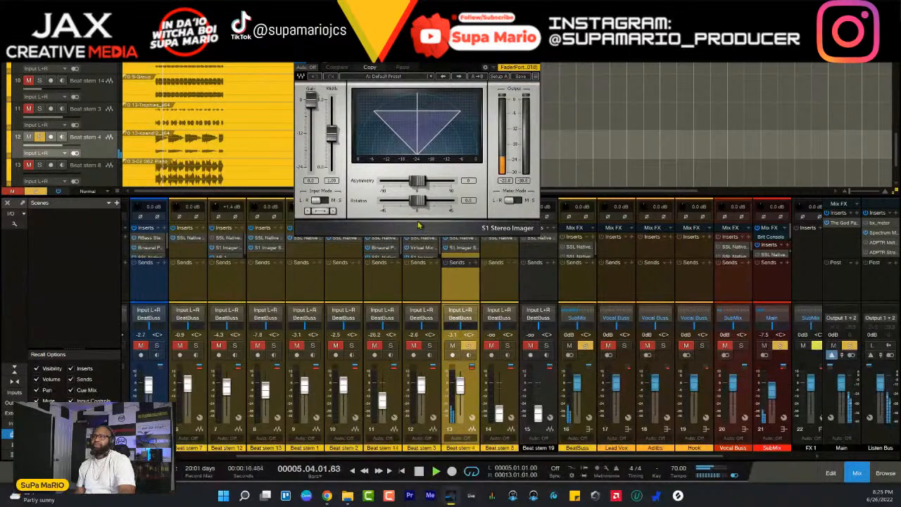
{"action": "left_click_drag", "start_coordinate": [418, 182], "coordinate": [417, 212]}
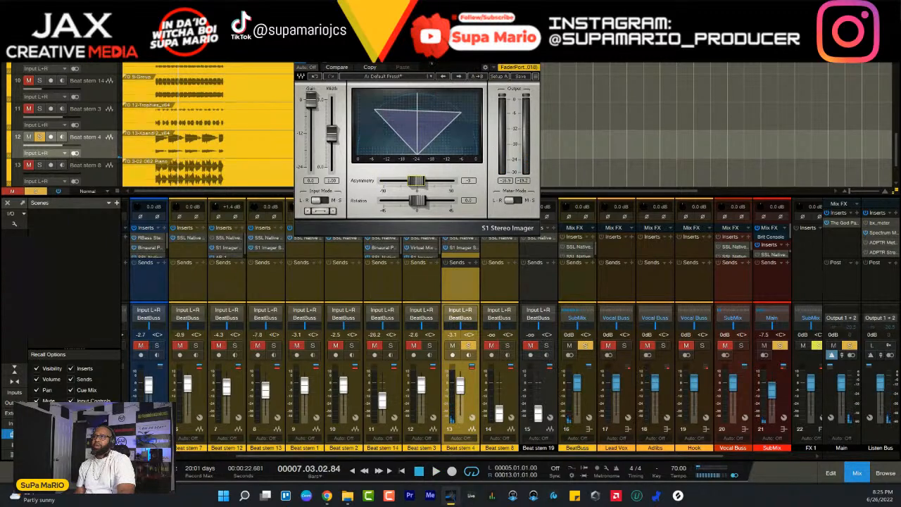
- Remove the S1 Stereo Imager from Beat stem 4 and close the plug-in window
{"action": "right_click", "coordinate": [401, 51]}
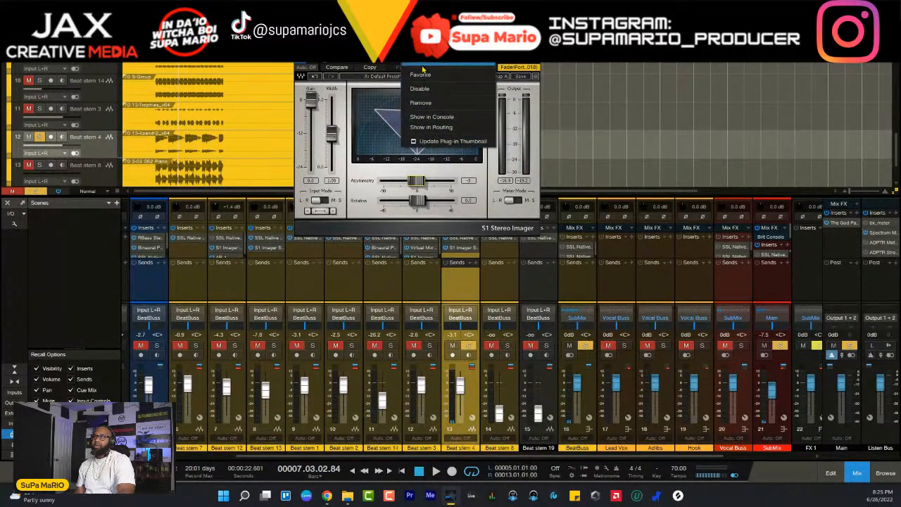
{"action": "left_click", "coordinate": [428, 73]}
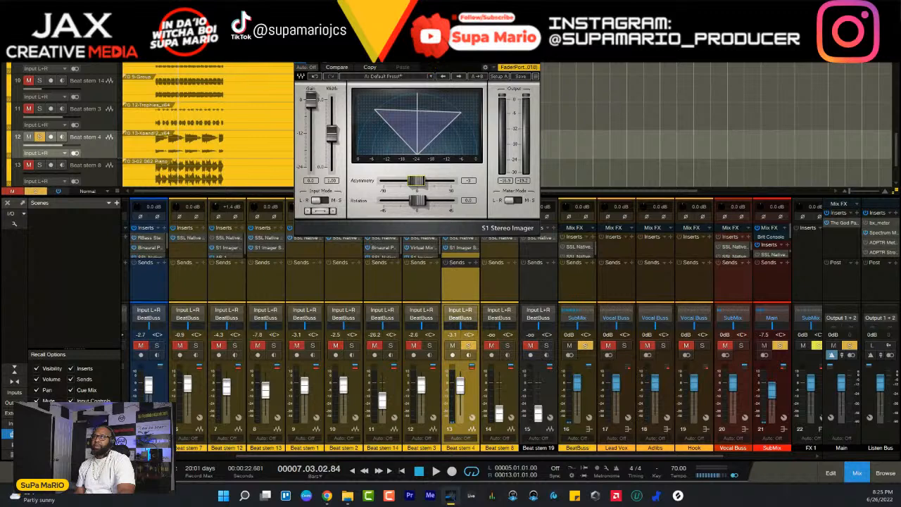
{"action": "right_click", "coordinate": [400, 66]}
{"action": "left_click", "coordinate": [430, 146]}
{"action": "right_click", "coordinate": [401, 67]}
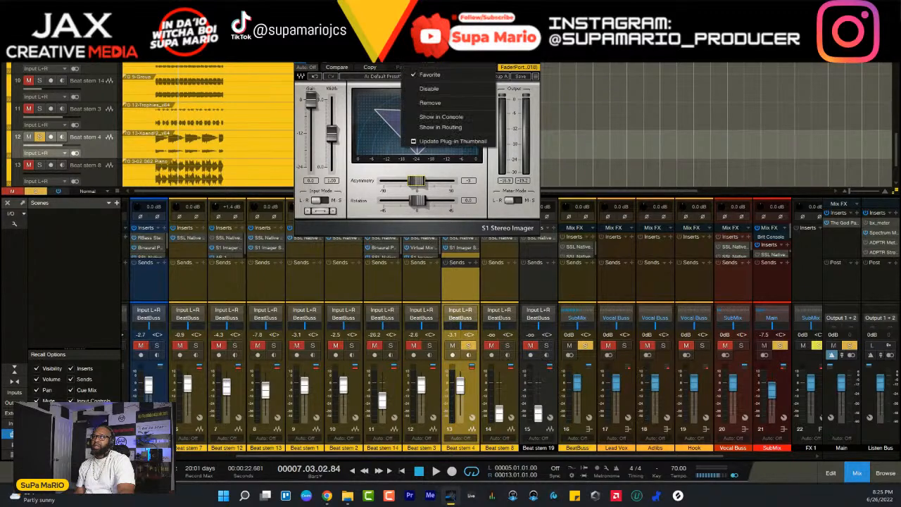
{"action": "left_click", "coordinate": [441, 106]}
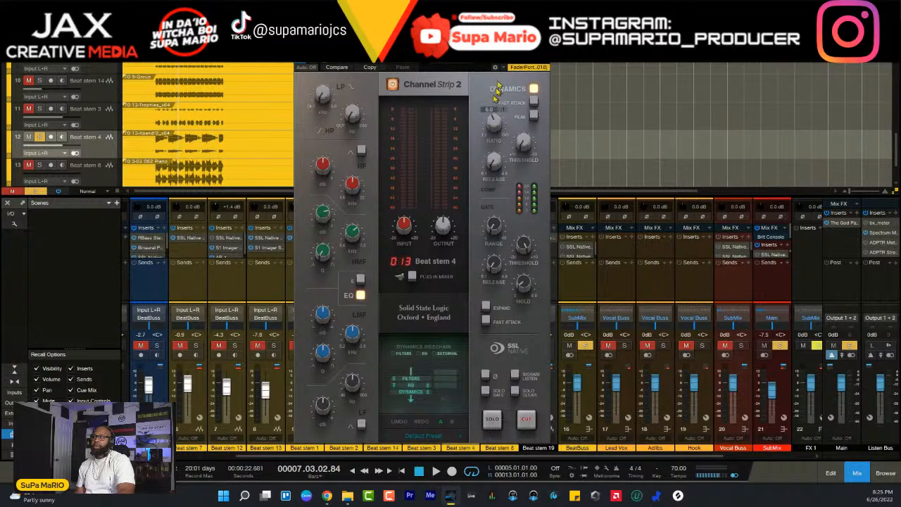
{"action": "left_click", "coordinate": [545, 48]}
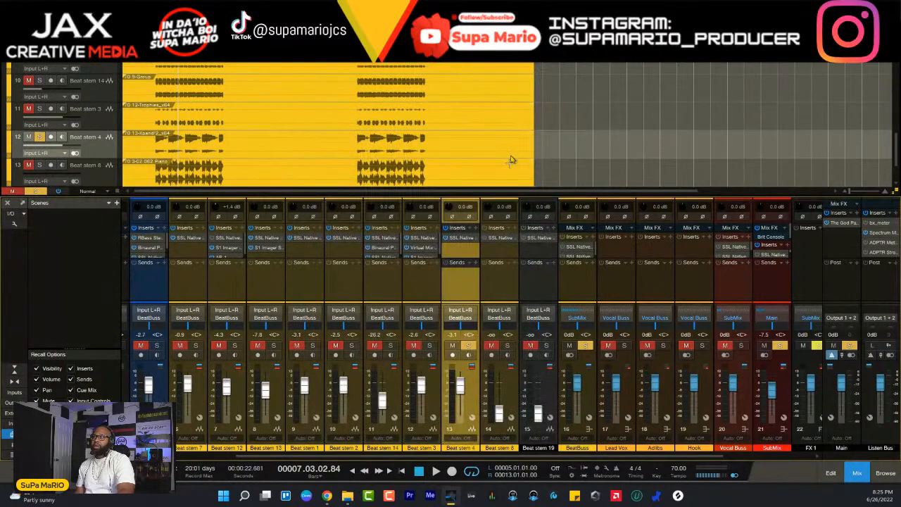
- Insert Binaural Pan on Beat stem 4 after its channel strip and resume playback
{"action": "left_click", "coordinate": [476, 228]}
{"action": "type", "text": "bimnu"}
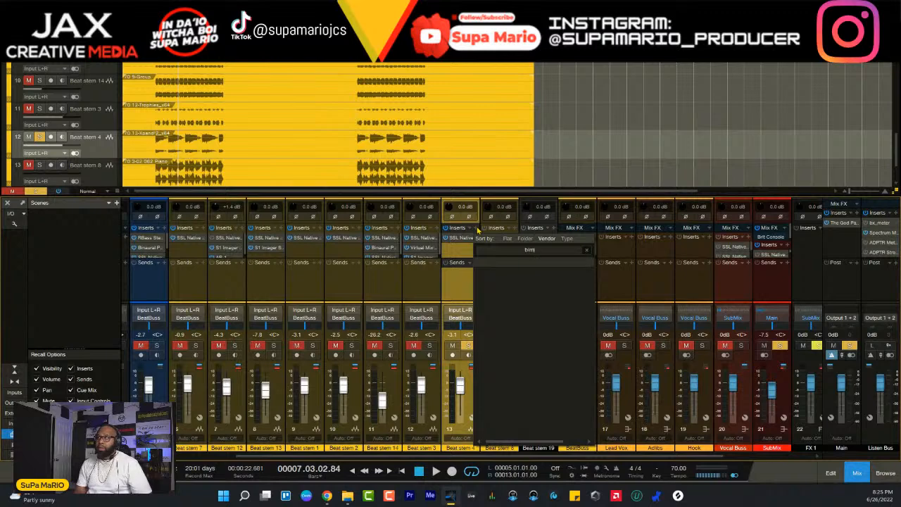
{"action": "key", "text": "BackSpace"}
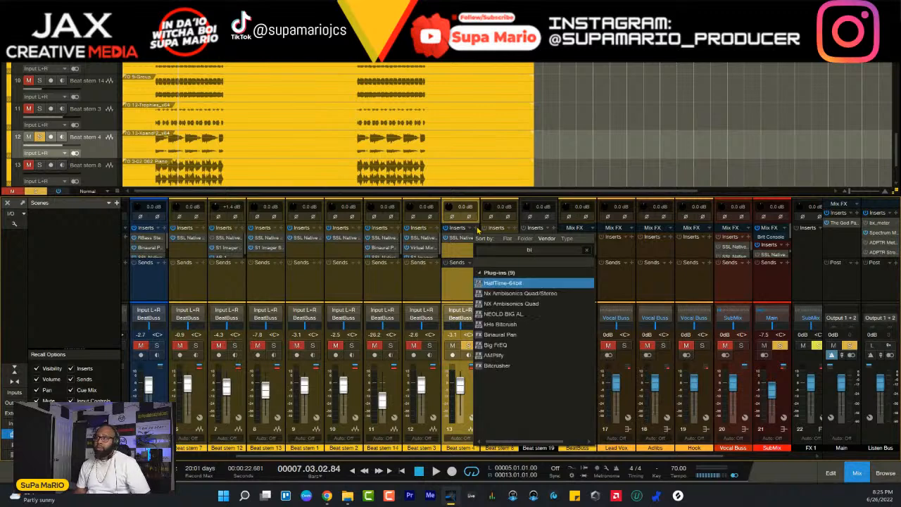
{"action": "left_click", "coordinate": [504, 335]}
{"action": "key", "text": "space"}
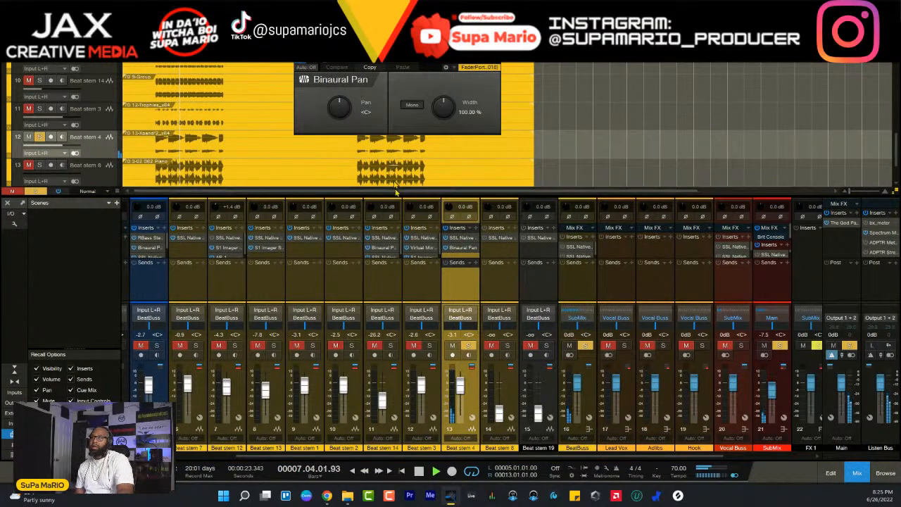
- Turn Beat stem 4's Binaural Pan toward the right channel, unsolo the track, and move the plug-in window over the mixer
{"action": "left_click_drag", "start_coordinate": [345, 103], "coordinate": [355, 117]}
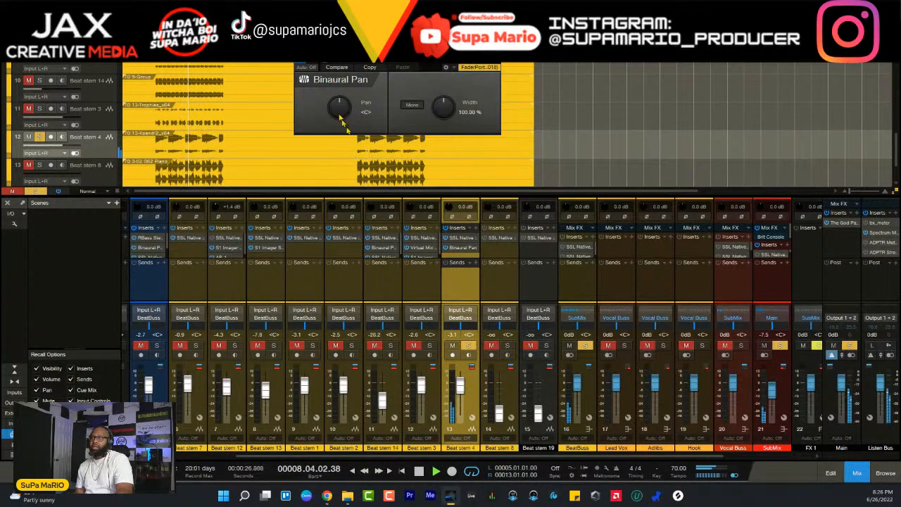
{"action": "left_click", "coordinate": [468, 346]}
{"action": "left_click_drag", "start_coordinate": [334, 119], "coordinate": [335, 106]}
{"action": "left_click_drag", "start_coordinate": [369, 39], "coordinate": [449, 173]}
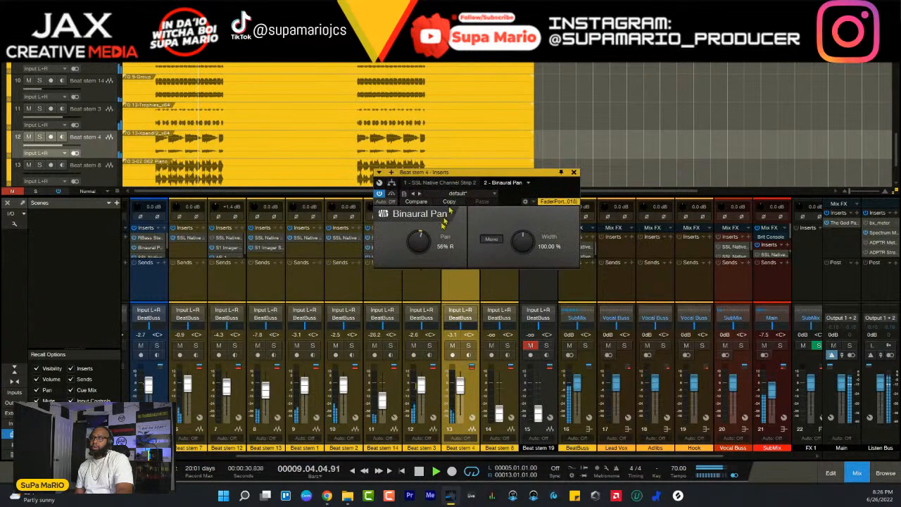
- Fine-tune Beat stem 4's Binaural Pan to 64% R against the full mix and close the plug-in window
{"action": "left_click_drag", "start_coordinate": [424, 241], "coordinate": [424, 241]}
{"action": "left_click", "coordinate": [468, 355]}
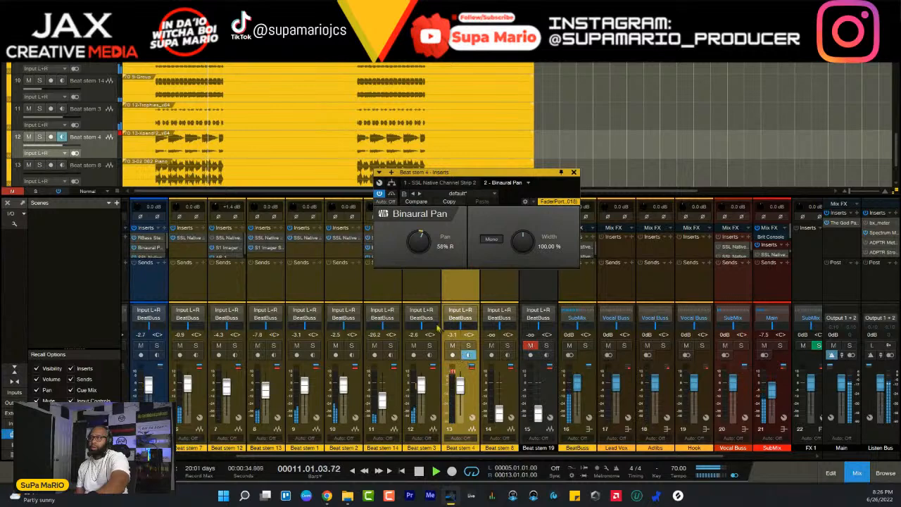
{"action": "left_click", "coordinate": [468, 356]}
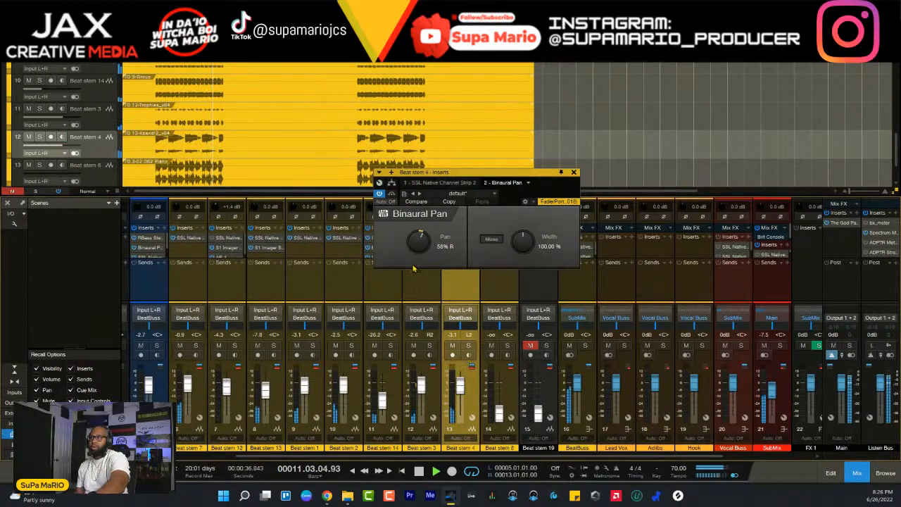
{"action": "left_click_drag", "start_coordinate": [424, 242], "coordinate": [425, 241]}
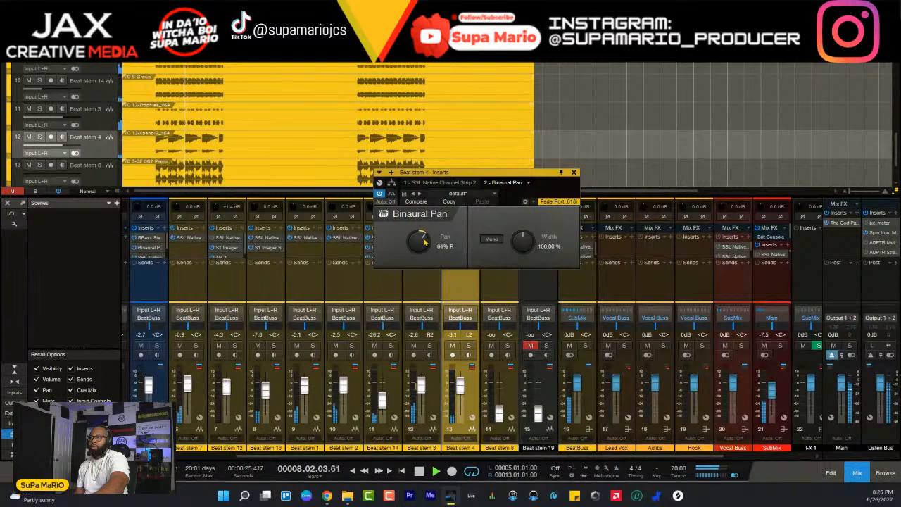
{"action": "left_click", "coordinate": [574, 171]}
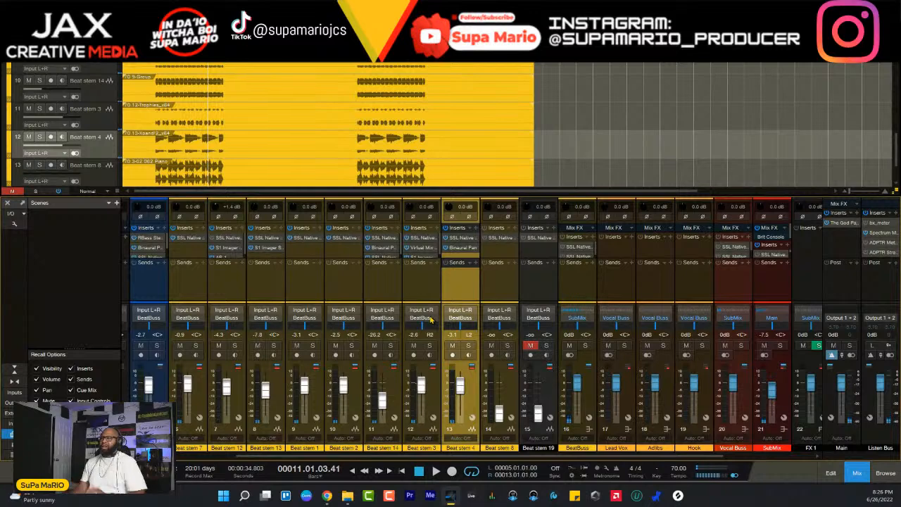
- Select the FX 1 channel and open the effects browser
{"action": "left_click_drag", "start_coordinate": [542, 457], "coordinate": [634, 464]}
{"action": "left_click", "coordinate": [695, 406]}
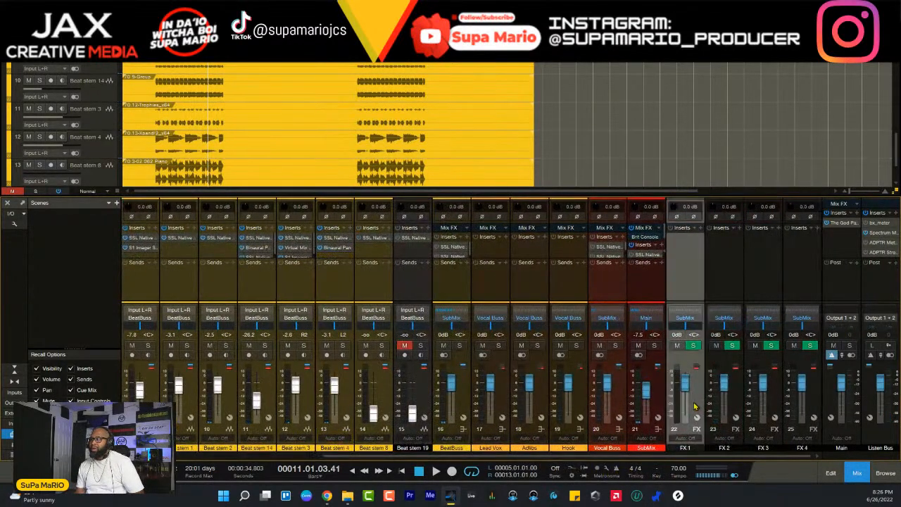
{"action": "left_click", "coordinate": [701, 235]}
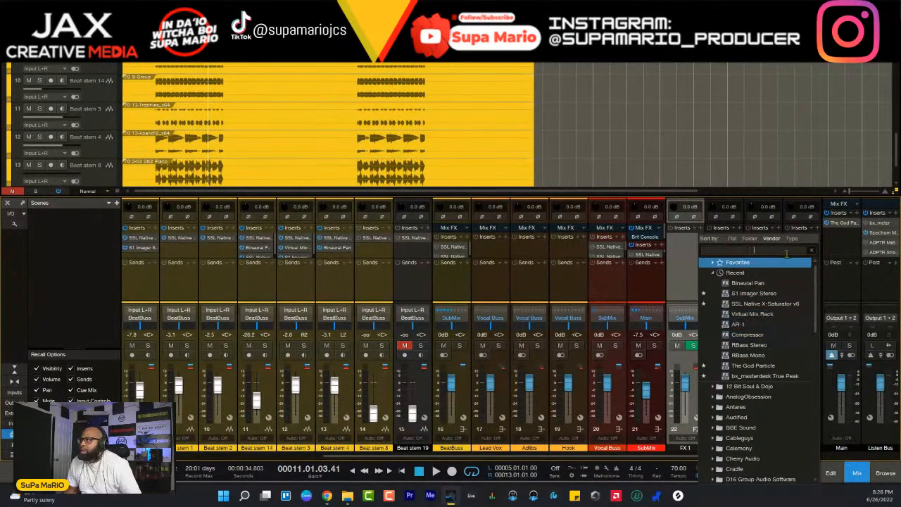
{"action": "left_click", "coordinate": [886, 477]}
{"action": "left_click", "coordinate": [885, 476]}
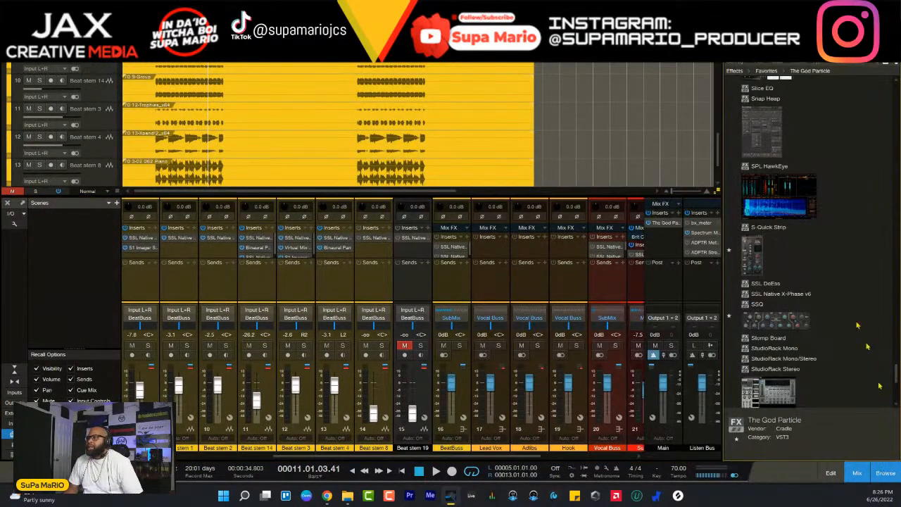
- Collapse the Mastering and KUSH folders in the effects browser and expand the Delay folder
{"action": "scroll", "coordinate": [897, 369], "scroll_direction": "up", "scroll_amount": 15}
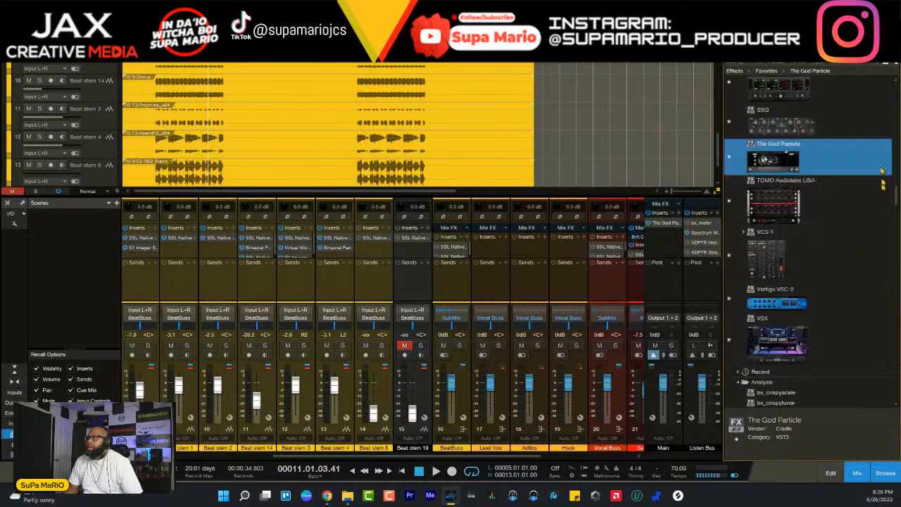
{"action": "left_click_drag", "start_coordinate": [896, 219], "coordinate": [887, 238]}
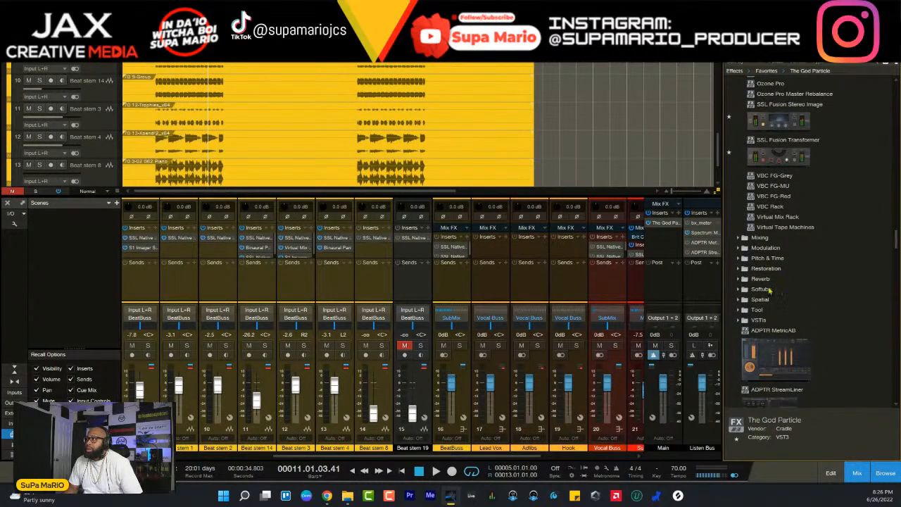
{"action": "scroll", "coordinate": [769, 289], "scroll_direction": "up", "scroll_amount": 5}
{"action": "left_click", "coordinate": [738, 140]}
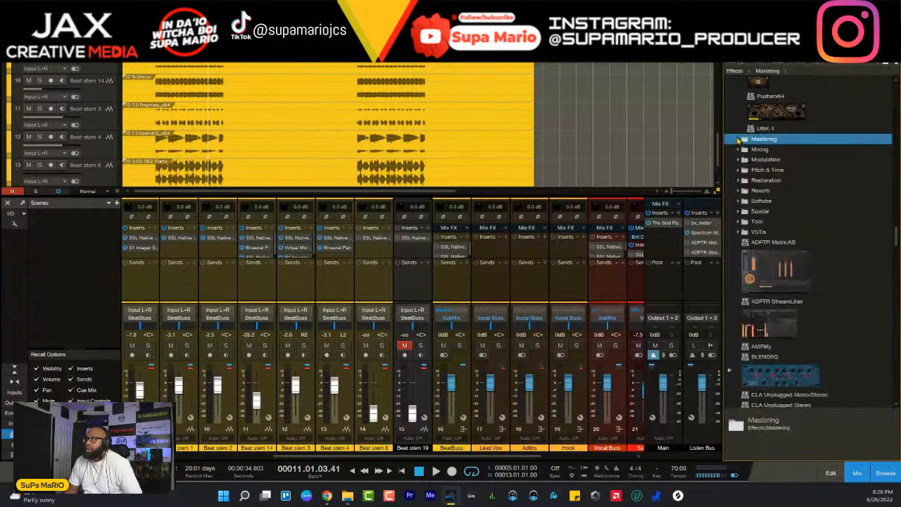
{"action": "scroll", "coordinate": [750, 206], "scroll_direction": "up", "scroll_amount": 7}
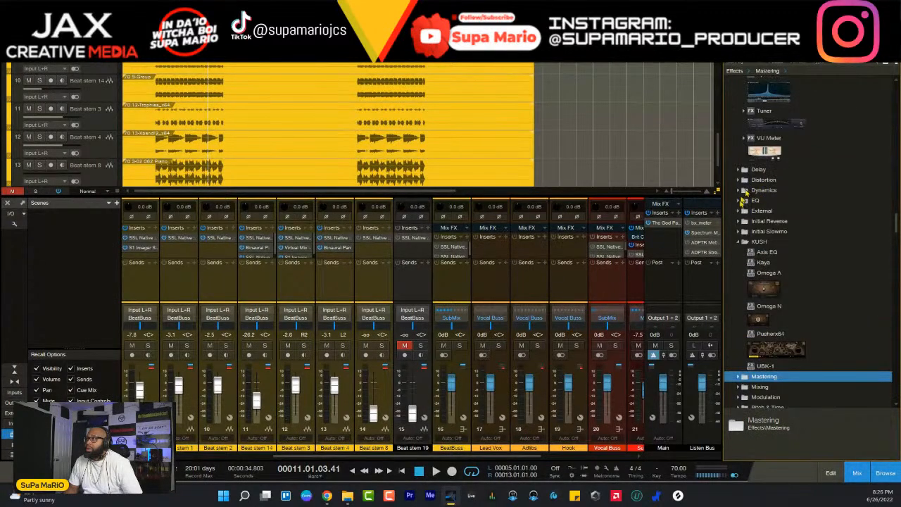
{"action": "left_click", "coordinate": [738, 243]}
{"action": "left_click", "coordinate": [738, 170]}
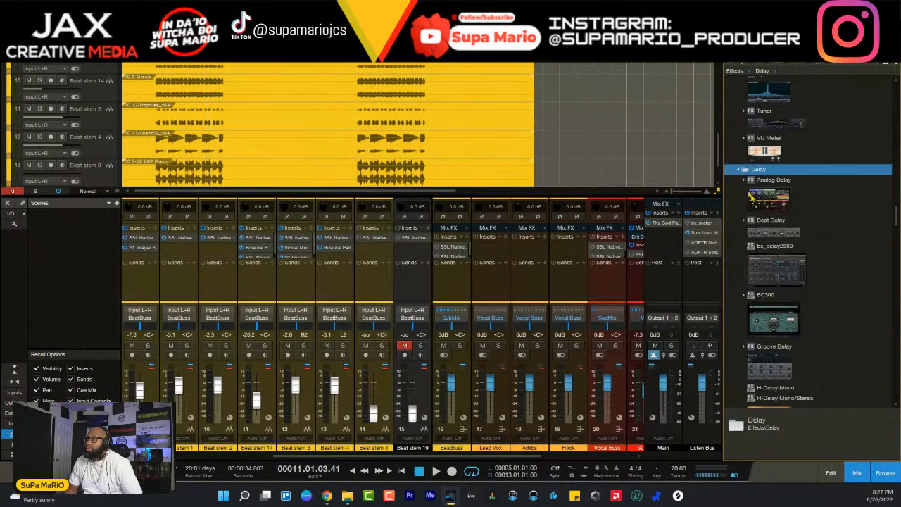
- Insert SSL X-Delay from the Delay folder on FX 1 and switch off its Delay 2
{"action": "scroll", "coordinate": [783, 211], "scroll_direction": "down", "scroll_amount": 5}
{"action": "scroll", "coordinate": [781, 211], "scroll_direction": "down", "scroll_amount": 3}
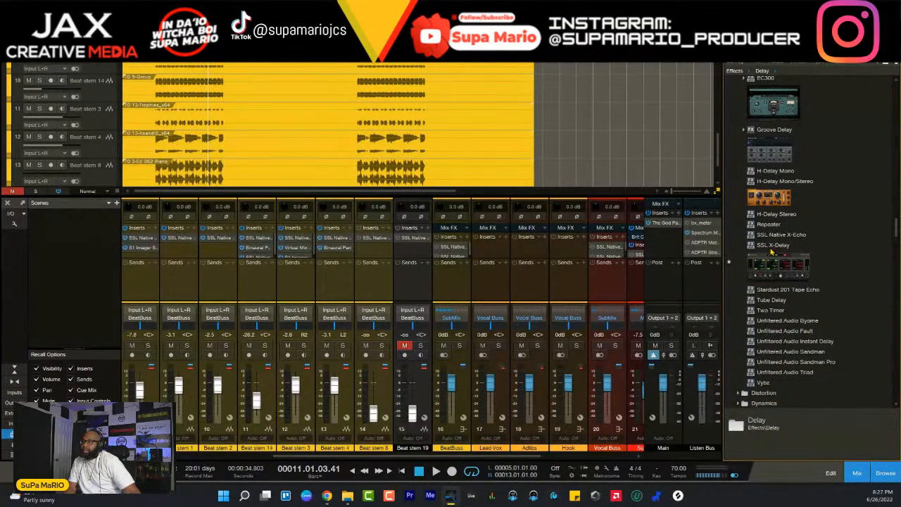
{"action": "left_click_drag", "start_coordinate": [491, 456], "coordinate": [625, 449]}
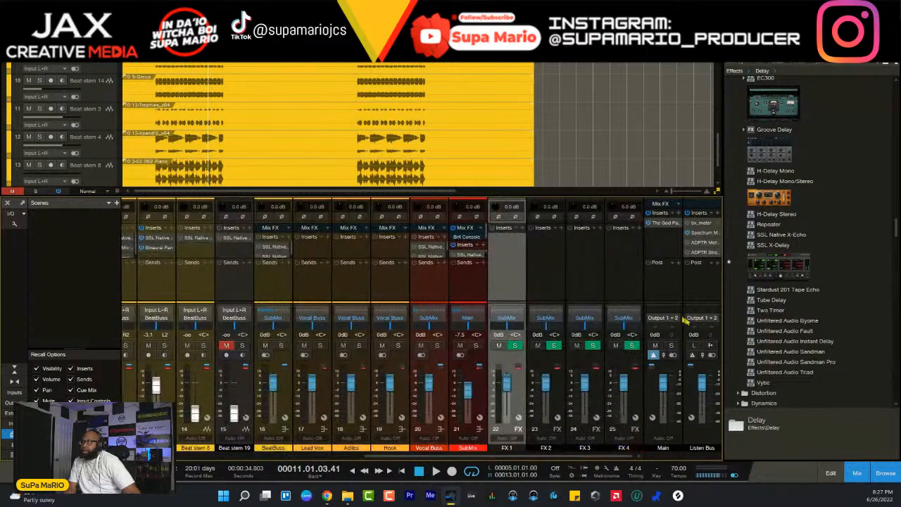
{"action": "left_click_drag", "start_coordinate": [774, 268], "coordinate": [509, 261]}
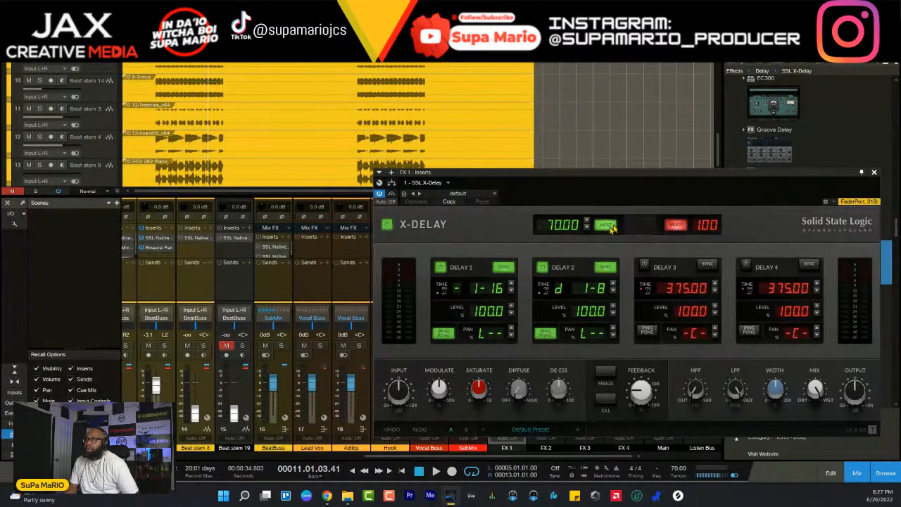
{"action": "left_click", "coordinate": [542, 267]}
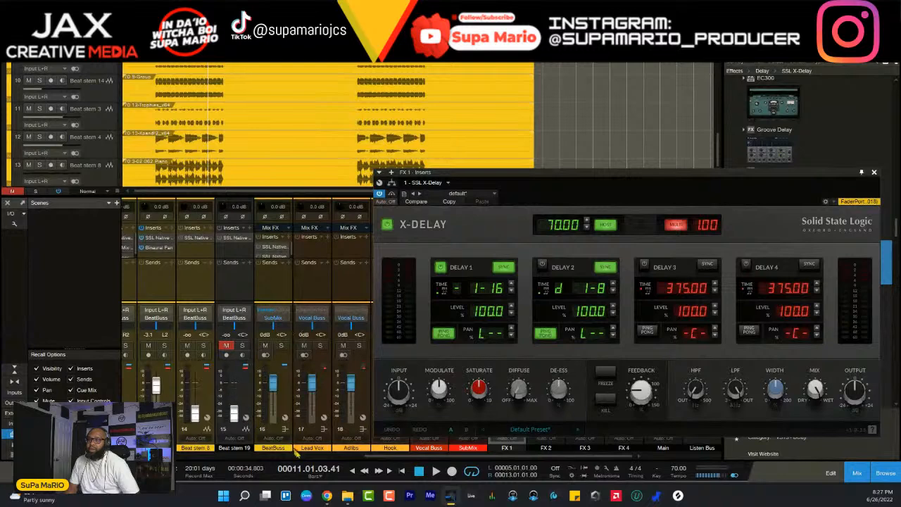
- Solo Beat stem 4 and add a send from it to FX 1
{"action": "left_click_drag", "start_coordinate": [395, 457], "coordinate": [253, 464]}
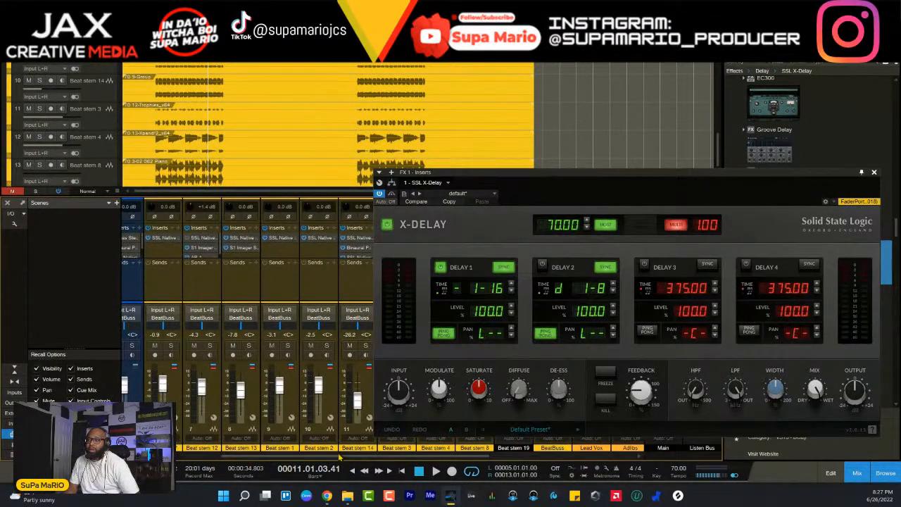
{"action": "left_click_drag", "start_coordinate": [342, 458], "coordinate": [430, 458]}
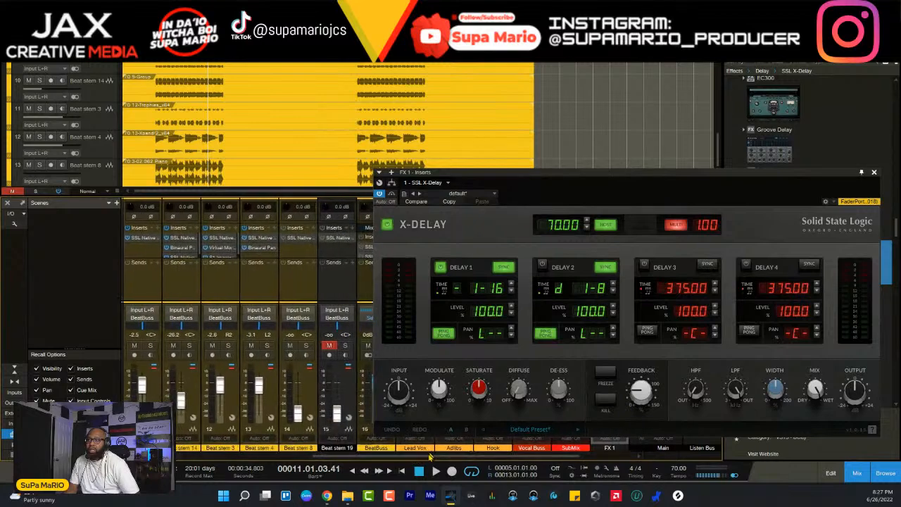
{"action": "left_click", "coordinate": [267, 346]}
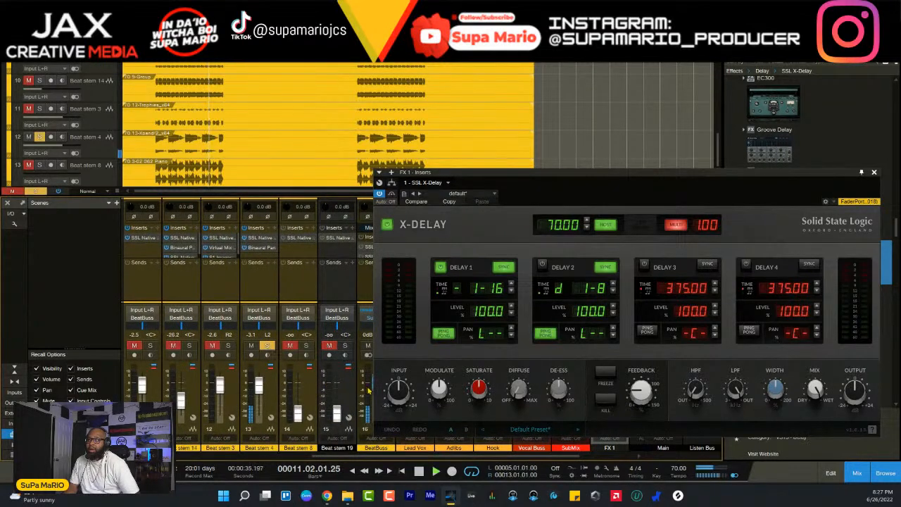
{"action": "left_click", "coordinate": [281, 266]}
{"action": "left_click", "coordinate": [299, 366]}
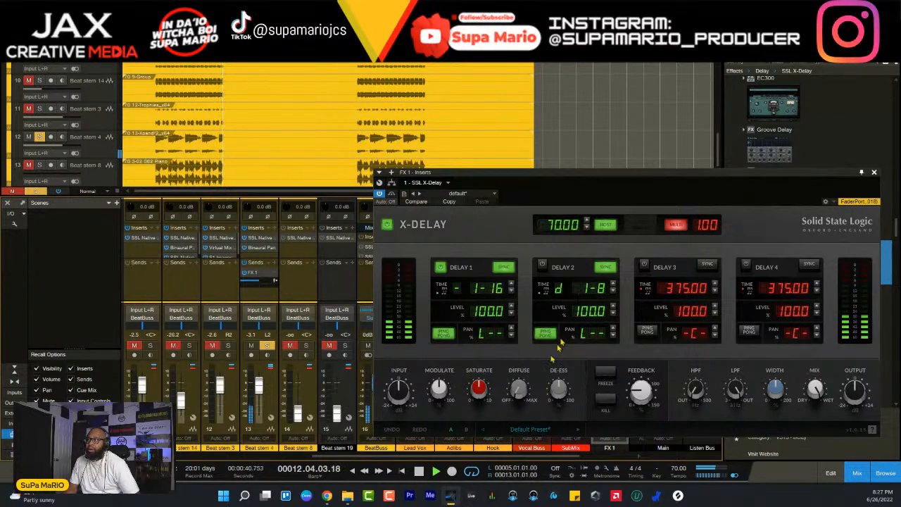
- Turn Delay 2 back on, set its time to a straight 1/4 note and pan it fully right
{"action": "left_click", "coordinate": [613, 292]}
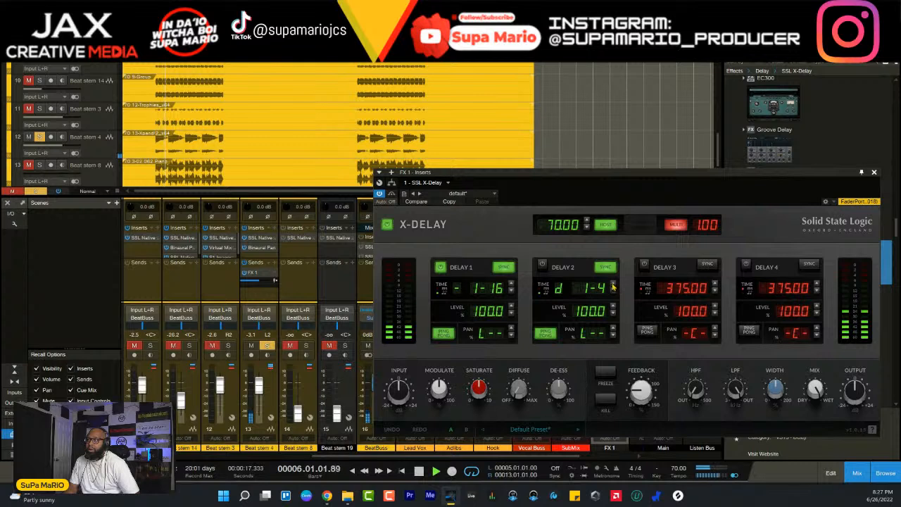
{"action": "double_click", "coordinate": [614, 285]}
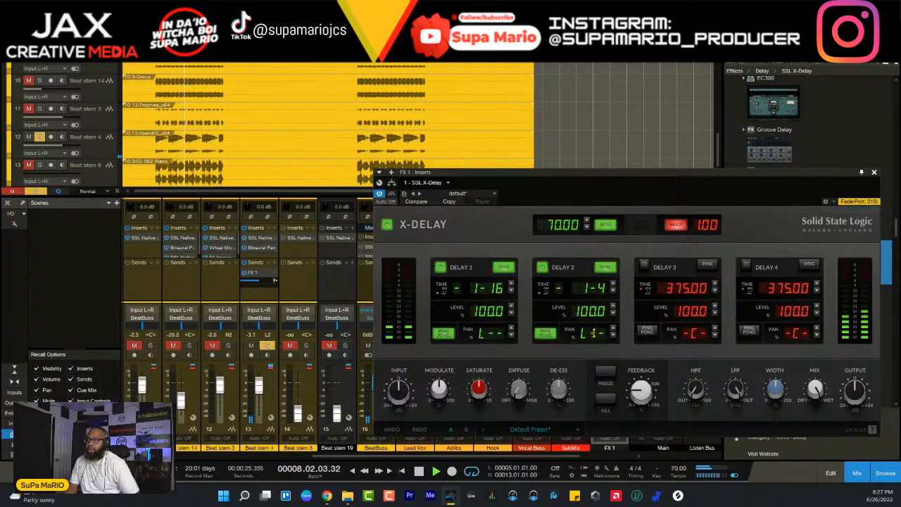
{"action": "left_click_drag", "start_coordinate": [595, 334], "coordinate": [591, 171]}
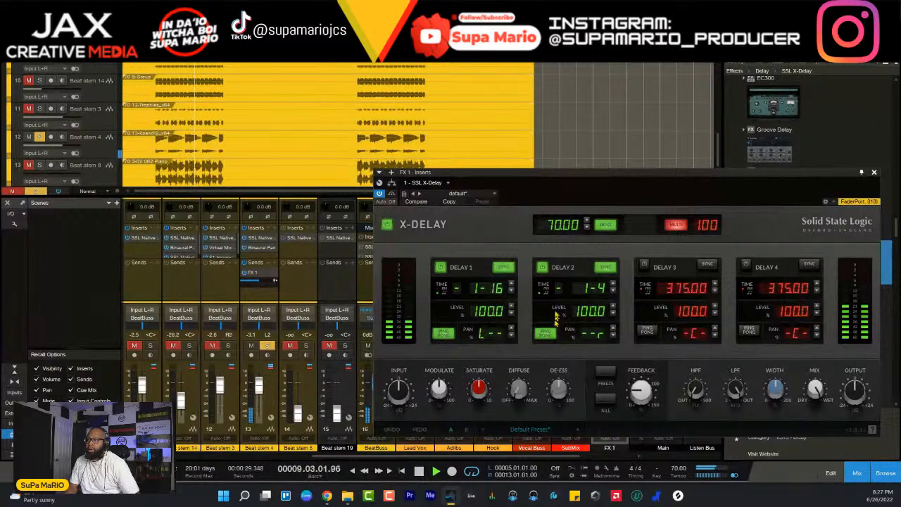
- Set the X-Delay's Saturate to 1.9 and Modulate to 28.6%, then stop playback
{"action": "left_click_drag", "start_coordinate": [481, 391], "coordinate": [484, 435]}
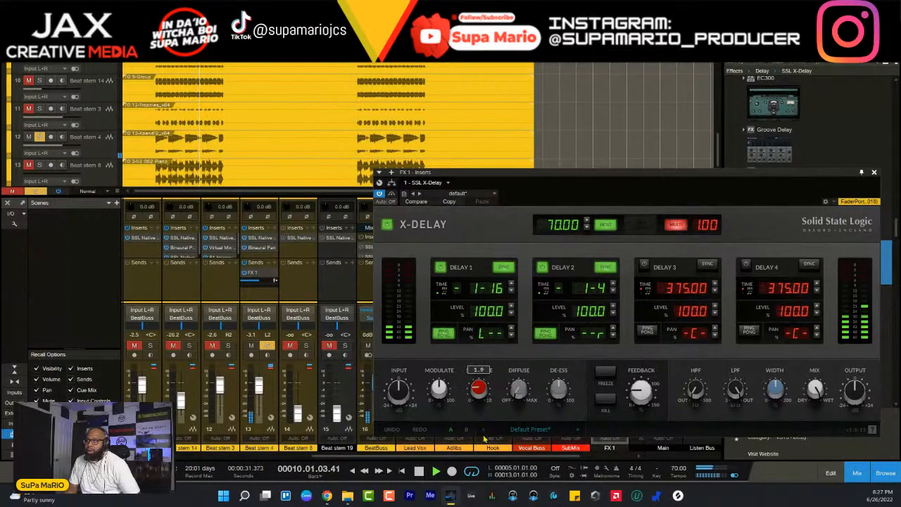
{"action": "left_click_drag", "start_coordinate": [445, 399], "coordinate": [448, 426]}
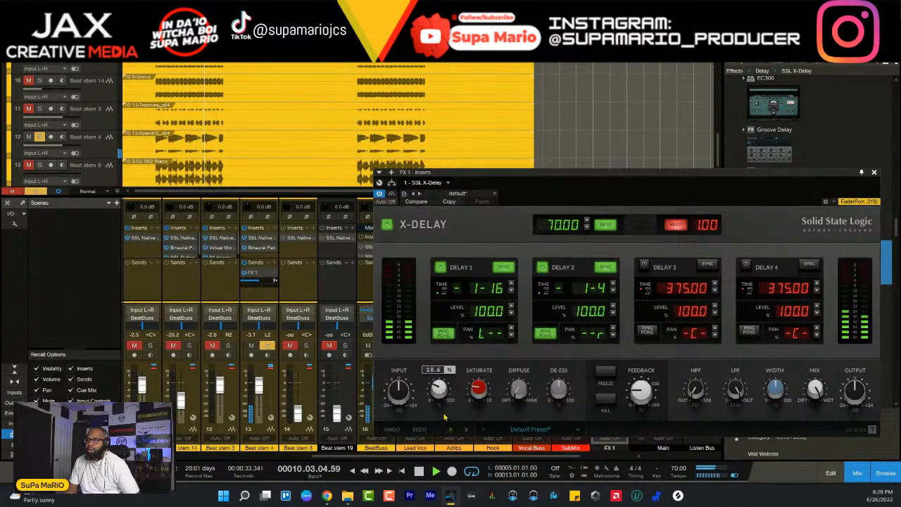
{"action": "key", "text": "space"}
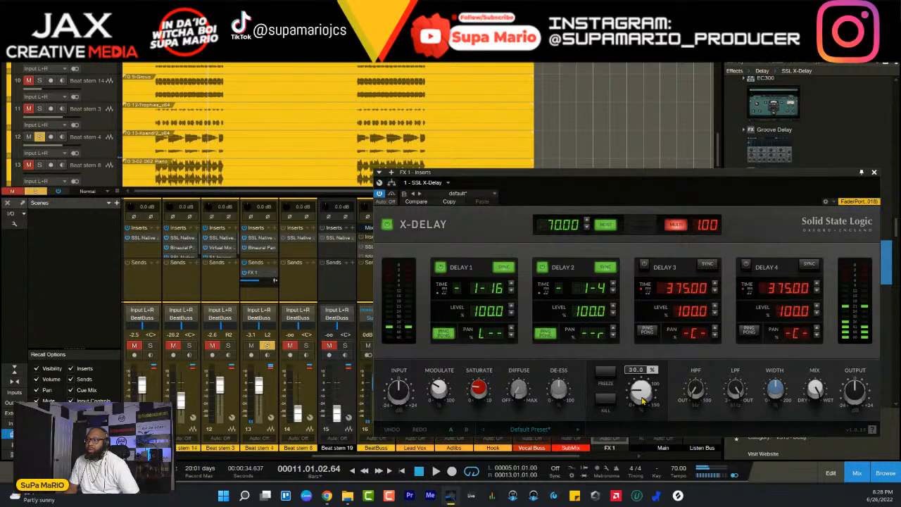
- Fine-tune the X-Delay's feedback during playback and set Delay 1's time to a straight 1/8 note
{"action": "left_click_drag", "start_coordinate": [639, 396], "coordinate": [638, 402]}
{"action": "key", "text": "space"}
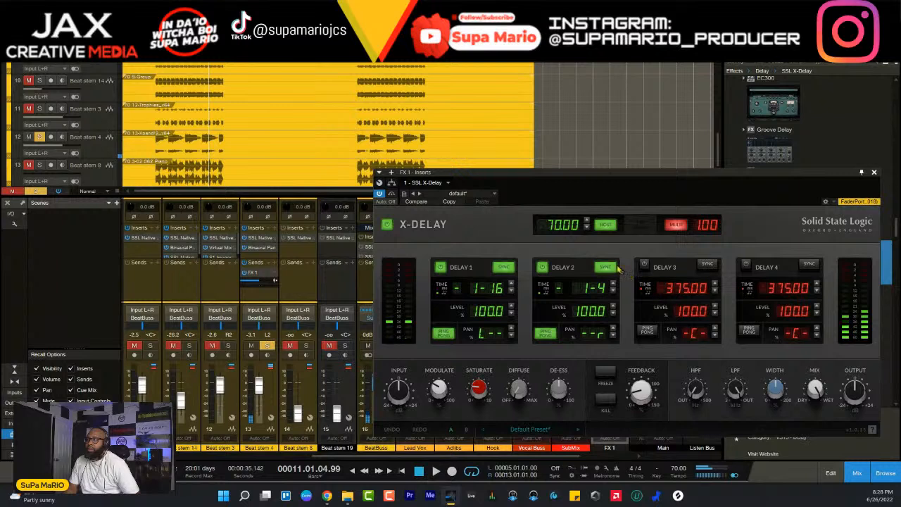
{"action": "left_click_drag", "start_coordinate": [650, 389], "coordinate": [651, 380]}
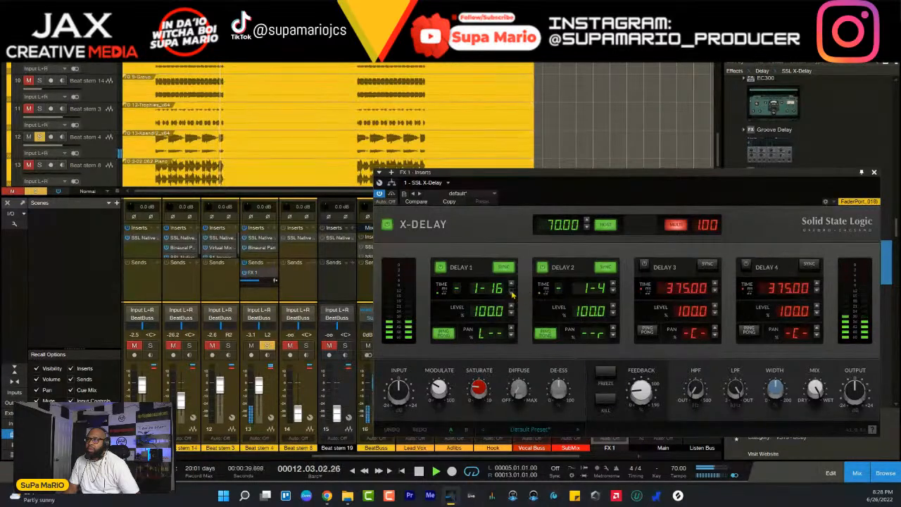
{"action": "left_click", "coordinate": [511, 287]}
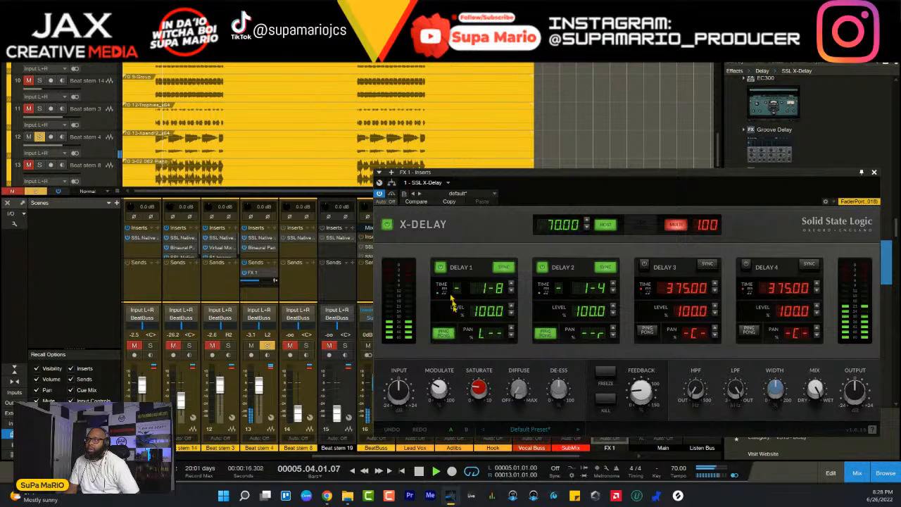
- Try different Diffuse amounts on the X-Delay and lower its low-pass filter cutoff
{"action": "mouse_move", "coordinate": [437, 399]}
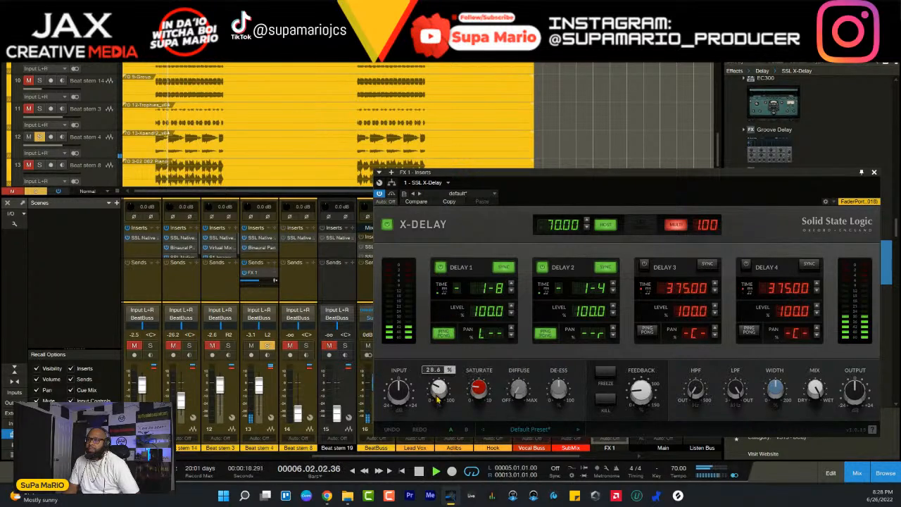
{"action": "left_click_drag", "start_coordinate": [519, 394], "coordinate": [519, 364]}
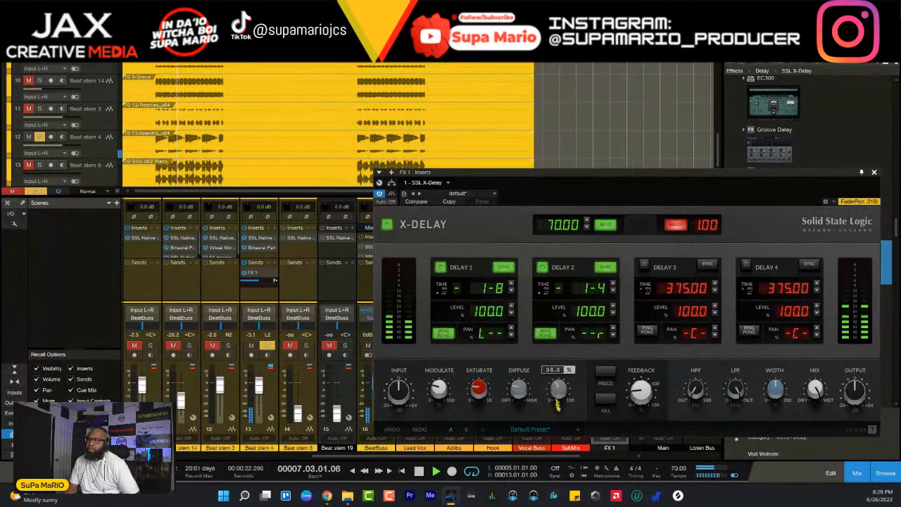
{"action": "left_click_drag", "start_coordinate": [519, 392], "coordinate": [519, 415]}
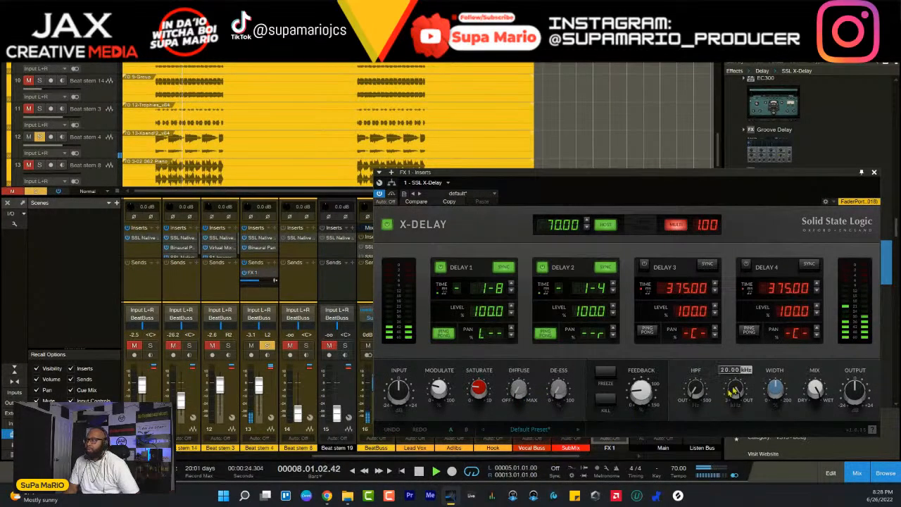
{"action": "left_click_drag", "start_coordinate": [736, 393], "coordinate": [737, 459]}
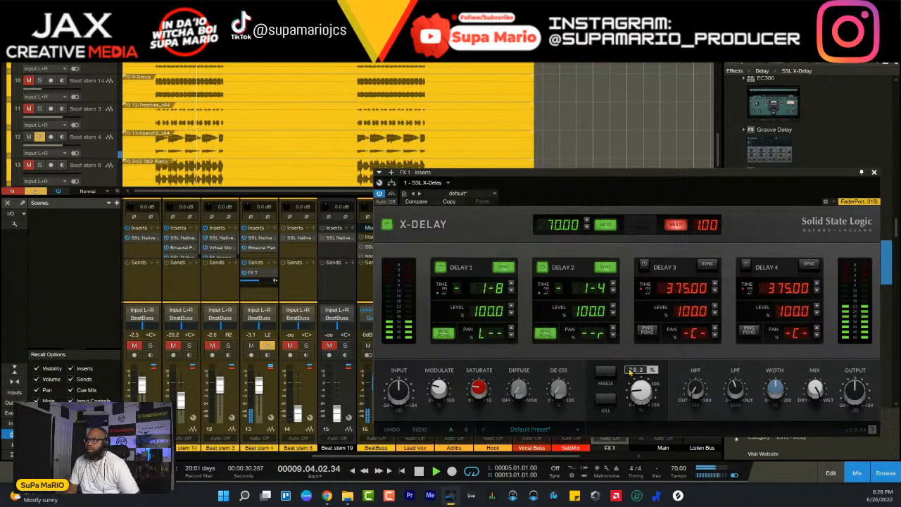
- Set Delay 1's time to a straight 1/16 note and Delay 2's to a straight 1/8 note, auditioning the result
{"action": "left_click", "coordinate": [512, 285]}
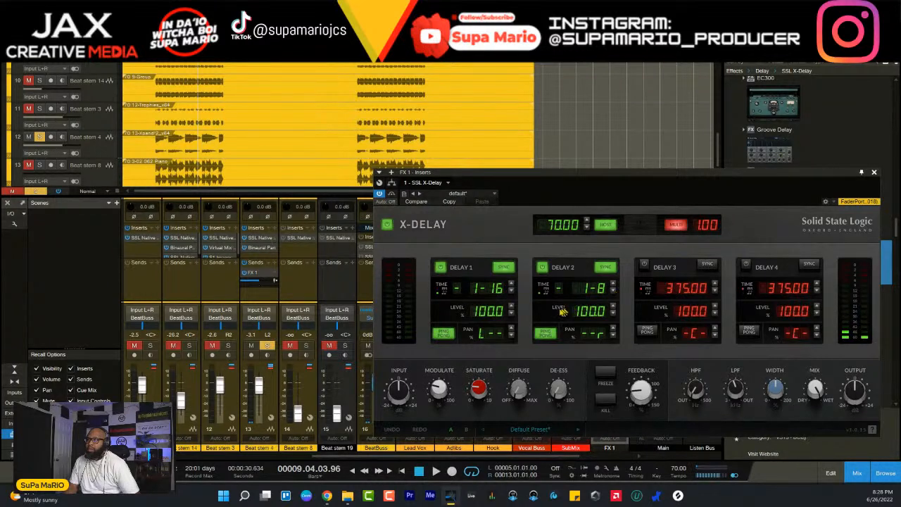
{"action": "key", "text": "space"}
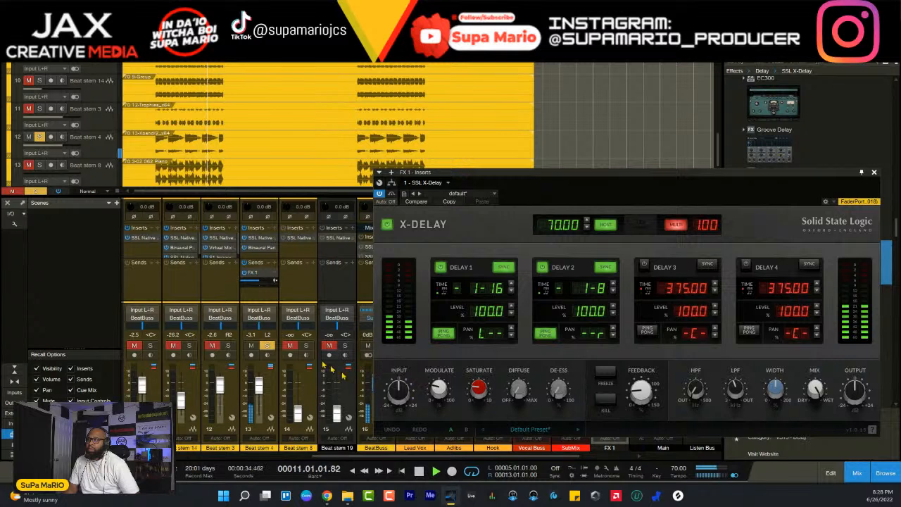
{"action": "key", "text": "space"}
{"action": "mouse_move", "coordinate": [252, 285]}
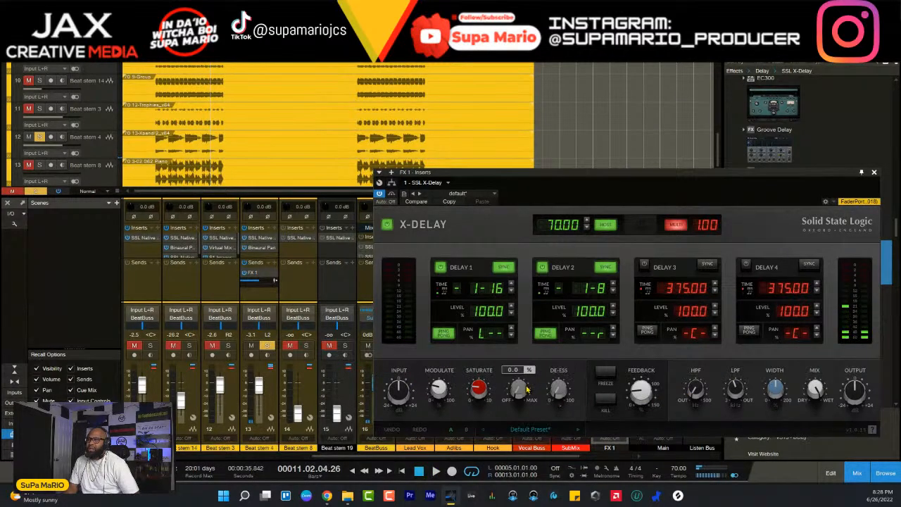
{"action": "key", "text": "space"}
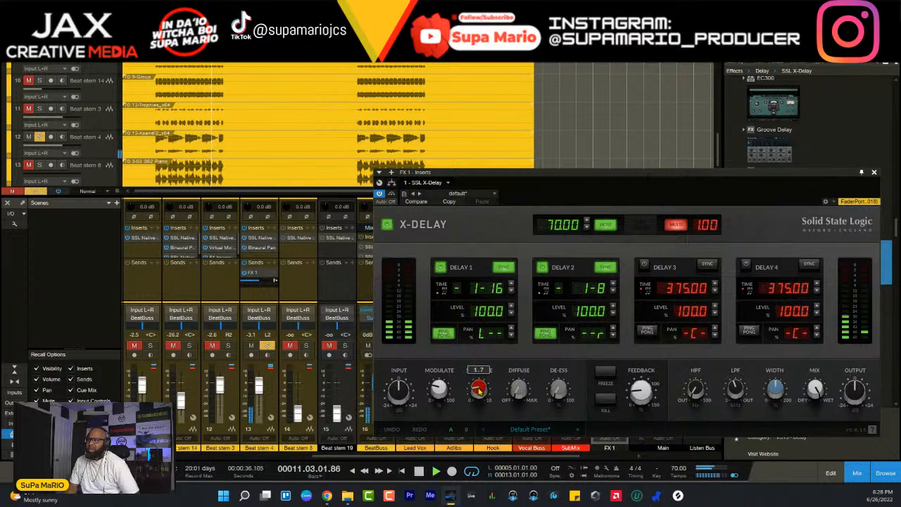
{"action": "key", "text": "space"}
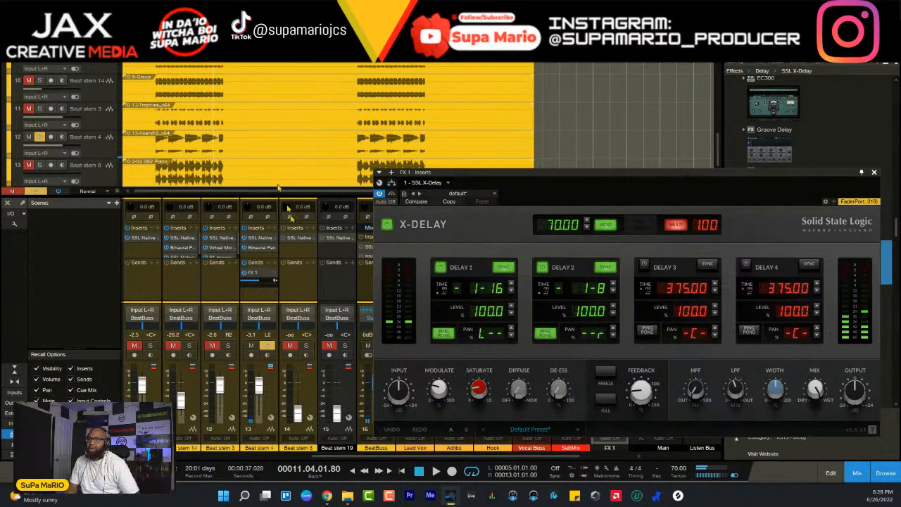
- Audition the soloed stem from bar 5 with ping-pong off on Delays 1 and 2, and turn ping-pong back on for both
{"action": "left_click", "coordinate": [155, 62]}
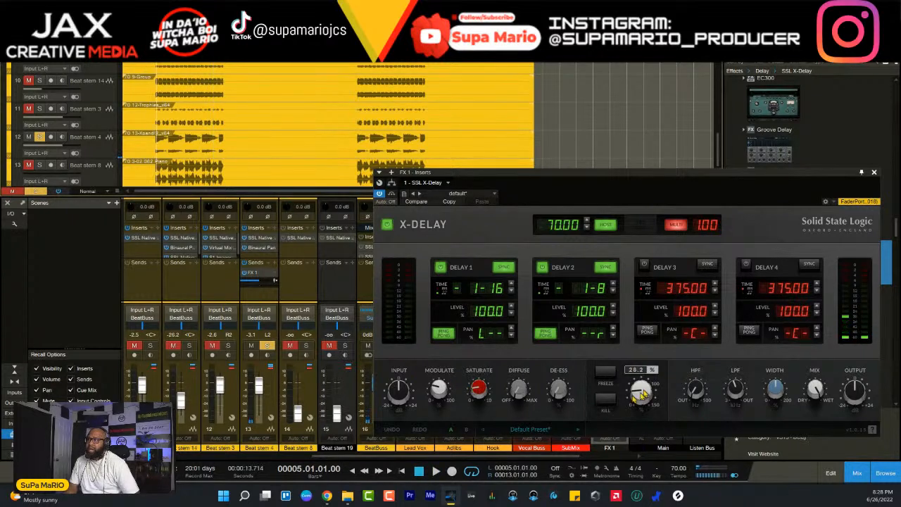
{"action": "left_click", "coordinate": [546, 331]}
{"action": "left_click", "coordinate": [444, 332]}
{"action": "key", "text": "space"}
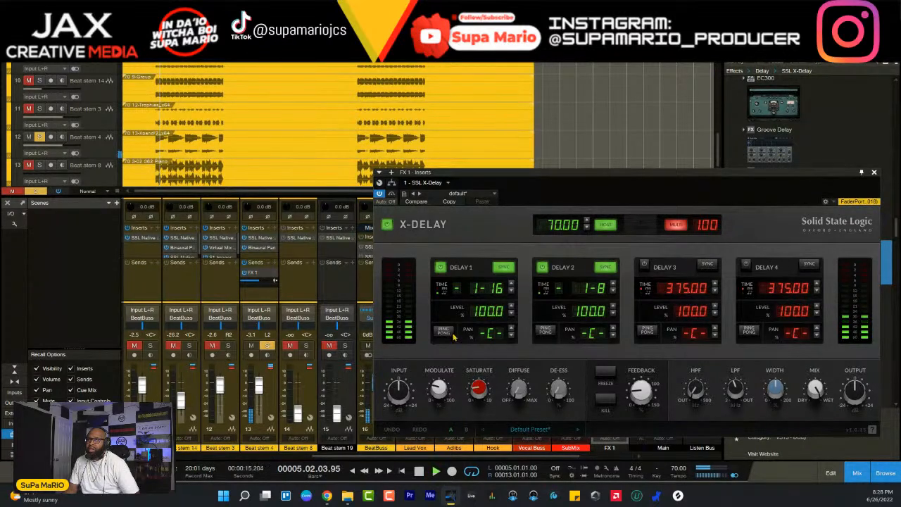
{"action": "left_click", "coordinate": [445, 333]}
{"action": "left_click", "coordinate": [546, 331]}
{"action": "key", "text": "space"}
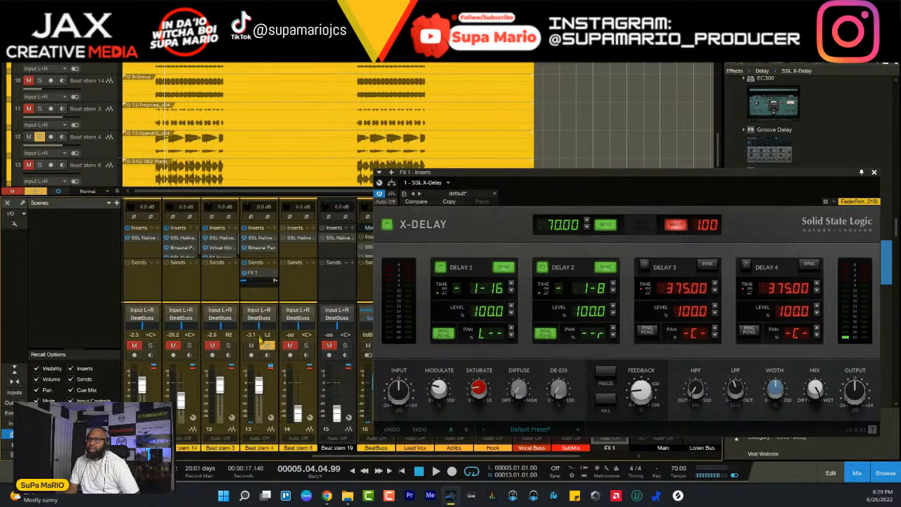
- Play on from the current position and unsolo Beat stem 4 to hear its delay in the full mix
{"action": "key", "text": "space"}
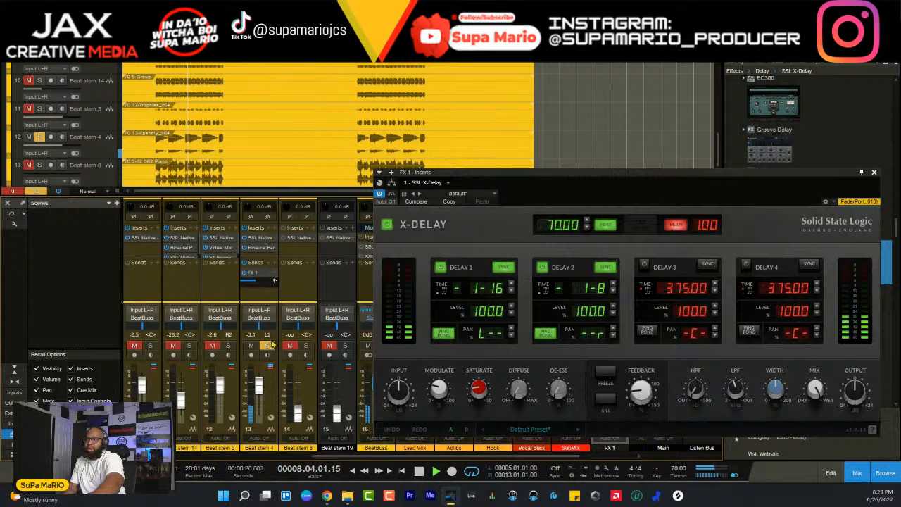
{"action": "left_click", "coordinate": [269, 346]}
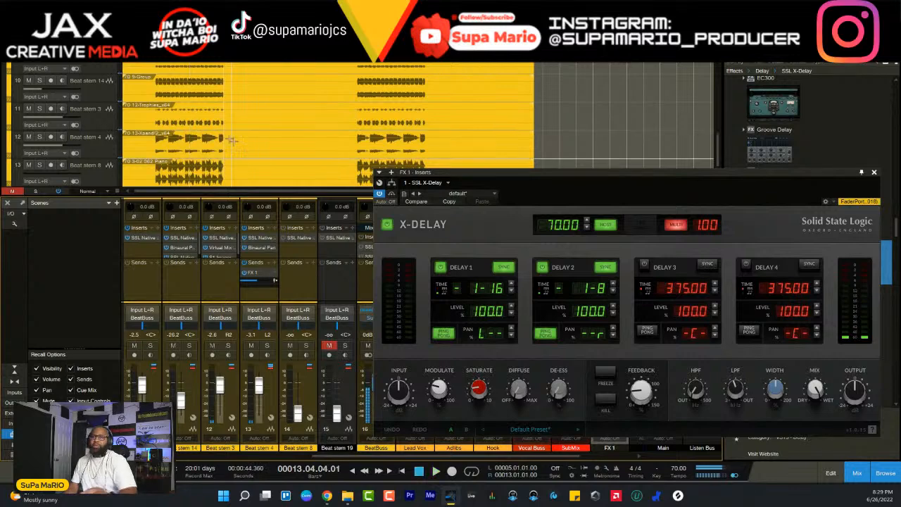
{"action": "scroll", "coordinate": [216, 61], "scroll_direction": "up", "scroll_amount": 4}
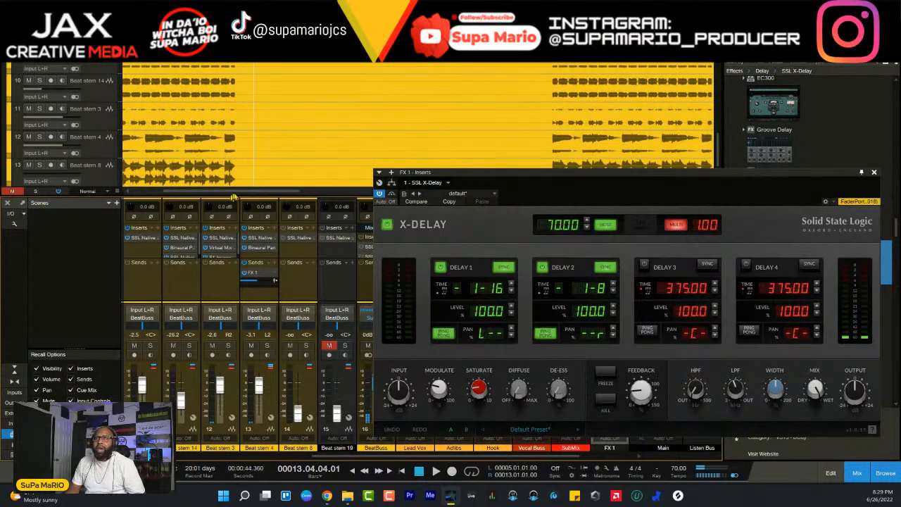
{"action": "scroll", "coordinate": [242, 165], "scroll_direction": "up", "scroll_amount": 2}
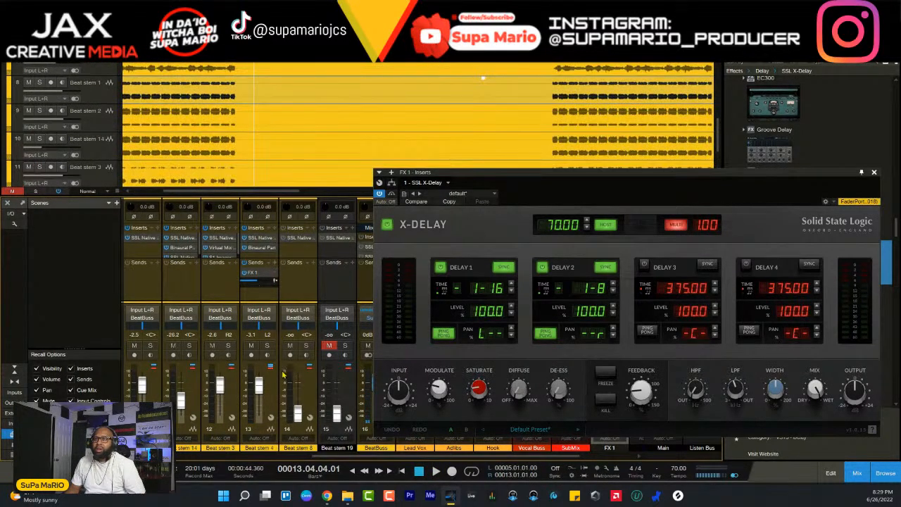
- Split the Beat stem 4 clip just before bar 5 and again after the section's first note to isolate that note
{"action": "left_click", "coordinate": [261, 222]}
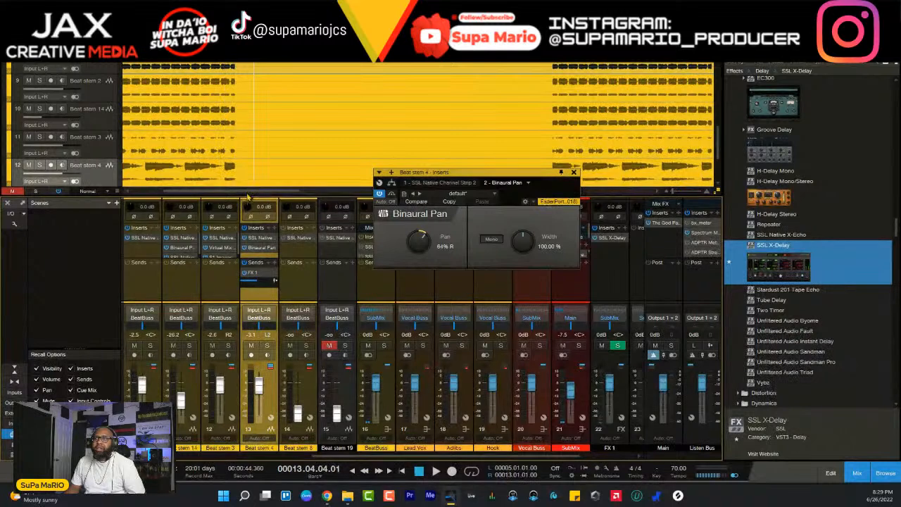
{"action": "scroll", "coordinate": [325, 171], "scroll_direction": "left", "scroll_amount": 3}
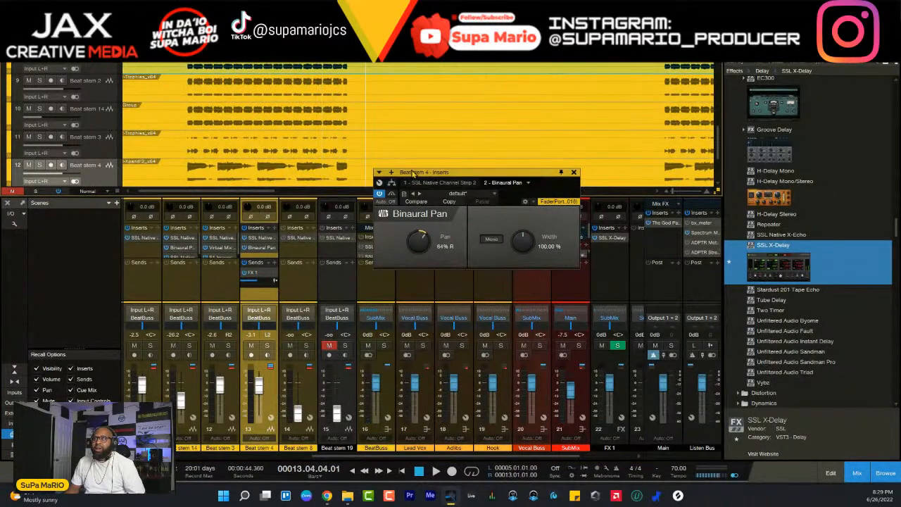
{"action": "left_click_drag", "start_coordinate": [412, 173], "coordinate": [395, 263]}
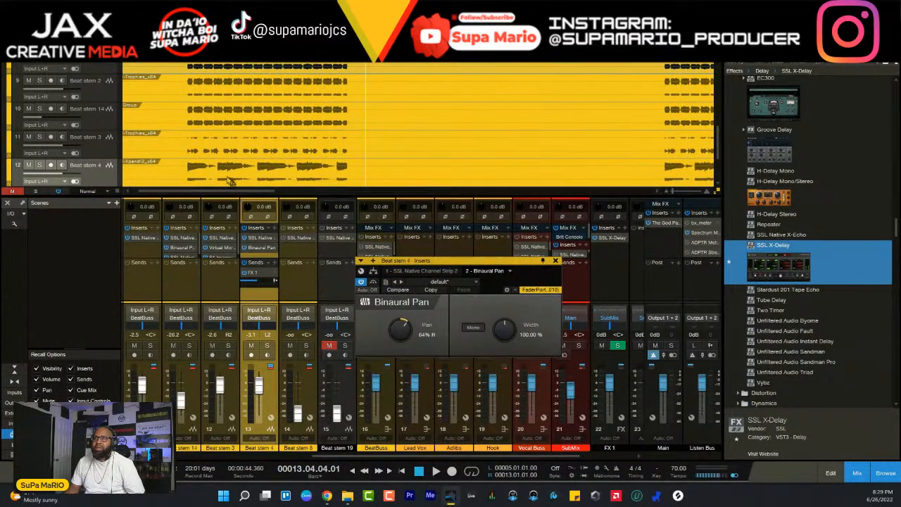
{"action": "scroll", "coordinate": [210, 165], "scroll_direction": "up", "scroll_amount": 1}
{"action": "right_click", "coordinate": [211, 163]}
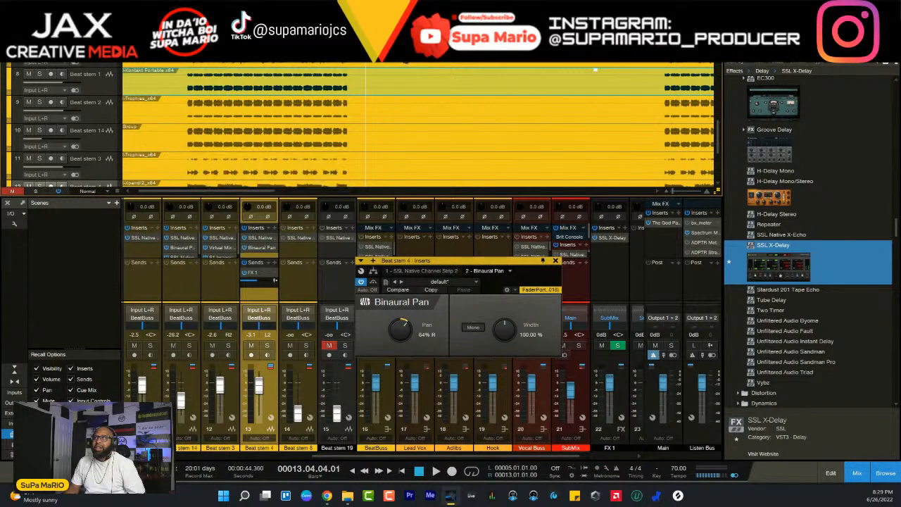
{"action": "scroll", "coordinate": [257, 160], "scroll_direction": "down", "scroll_amount": 2}
{"action": "scroll", "coordinate": [257, 161], "scroll_direction": "up", "scroll_amount": 1}
{"action": "right_click", "coordinate": [257, 160]}
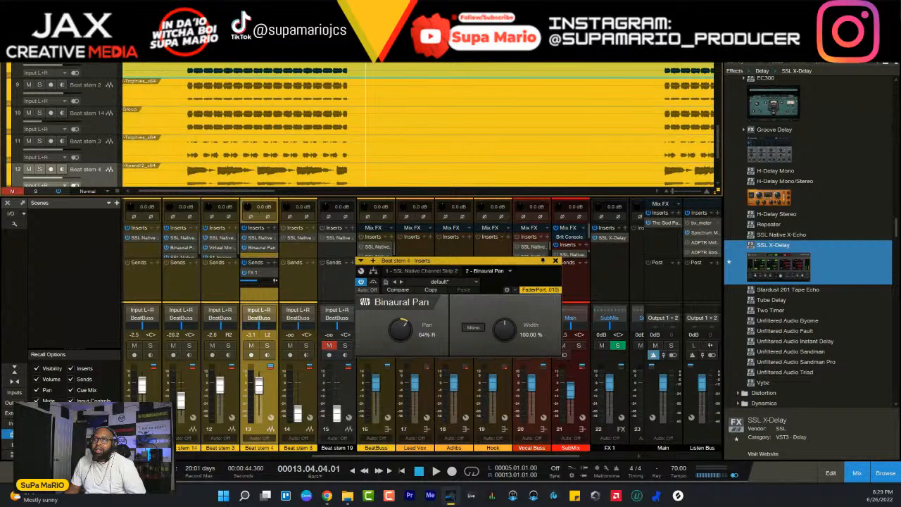
{"action": "left_click", "coordinate": [218, 172]}
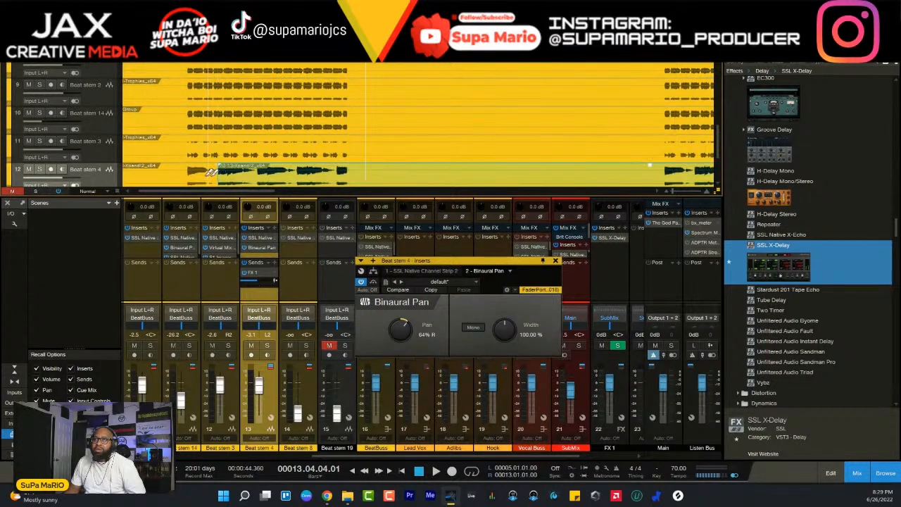
{"action": "left_click", "coordinate": [189, 174]}
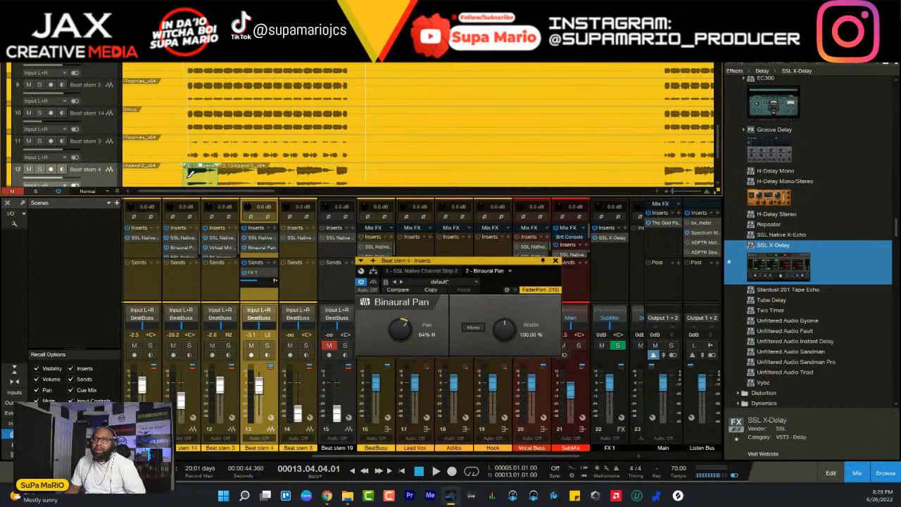
- Copy the isolated first note of Beat stem 4 to the end of the first section, around bar 13
{"action": "right_click", "coordinate": [189, 176]}
{"action": "left_click", "coordinate": [190, 178]}
{"action": "left_click_drag", "start_coordinate": [183, 175], "coordinate": [355, 182]}
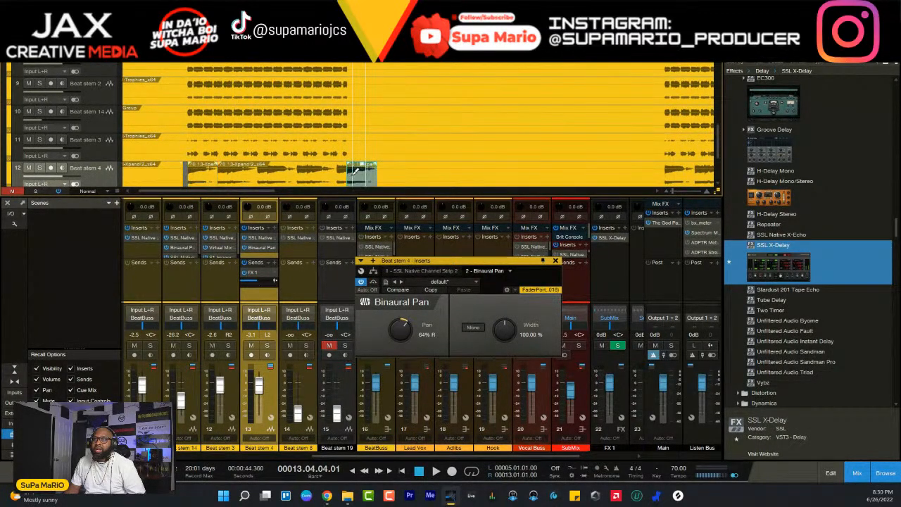
{"action": "left_click", "coordinate": [185, 179]}
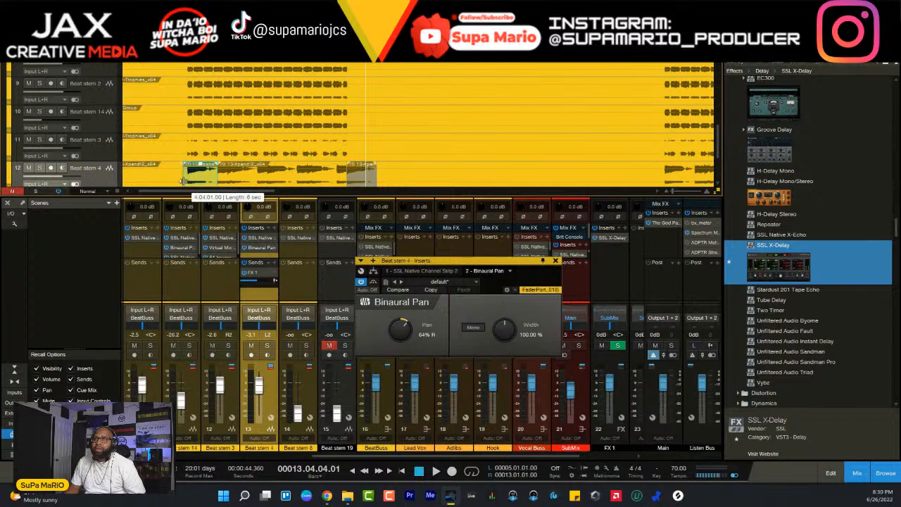
- Fade out the copied note and play the section's ending from bar 12, beat 2
{"action": "left_click", "coordinate": [333, 56]}
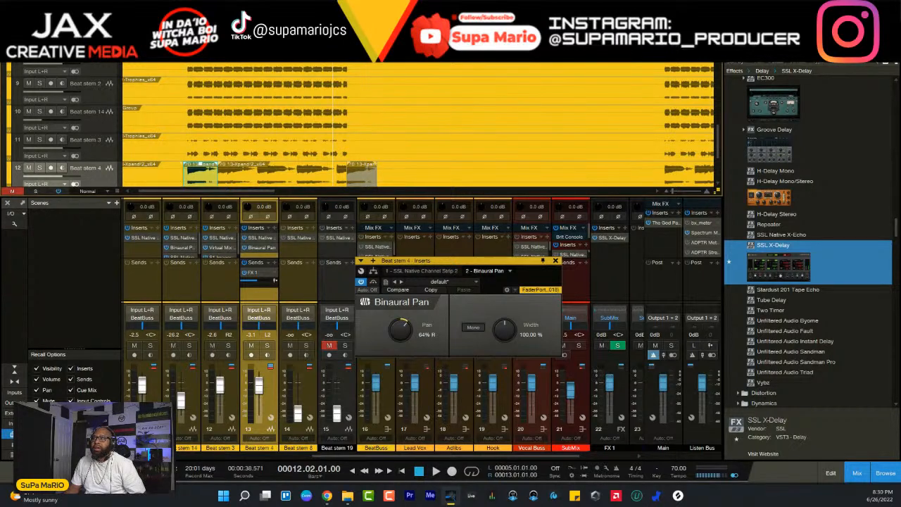
{"action": "key", "text": "space"}
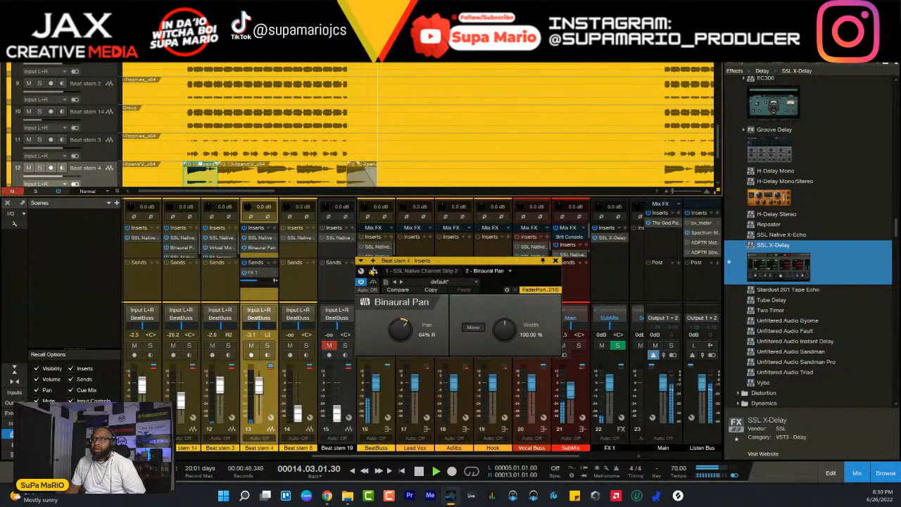
{"action": "key", "text": "space"}
- Change the color of the copied, faded clip on Beat stem 4 to red
{"action": "scroll", "coordinate": [354, 109], "scroll_direction": "down", "scroll_amount": 3}
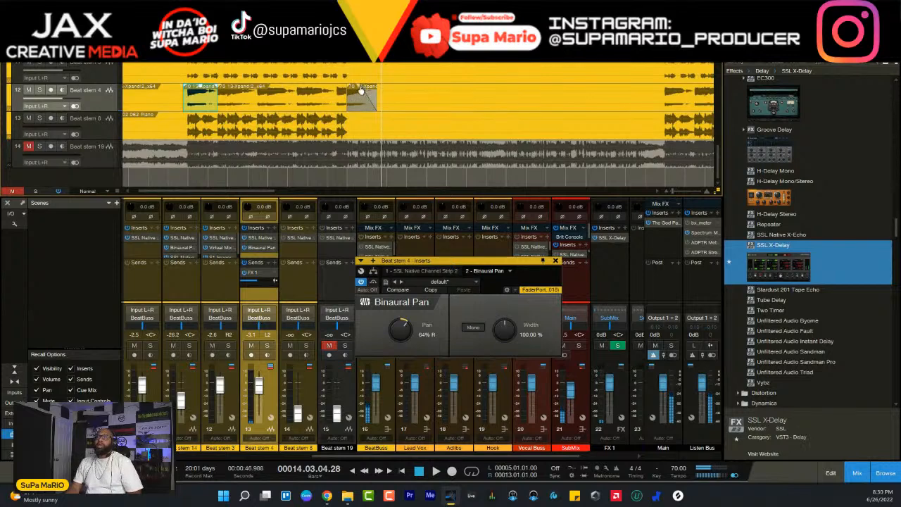
{"action": "right_click", "coordinate": [360, 90]}
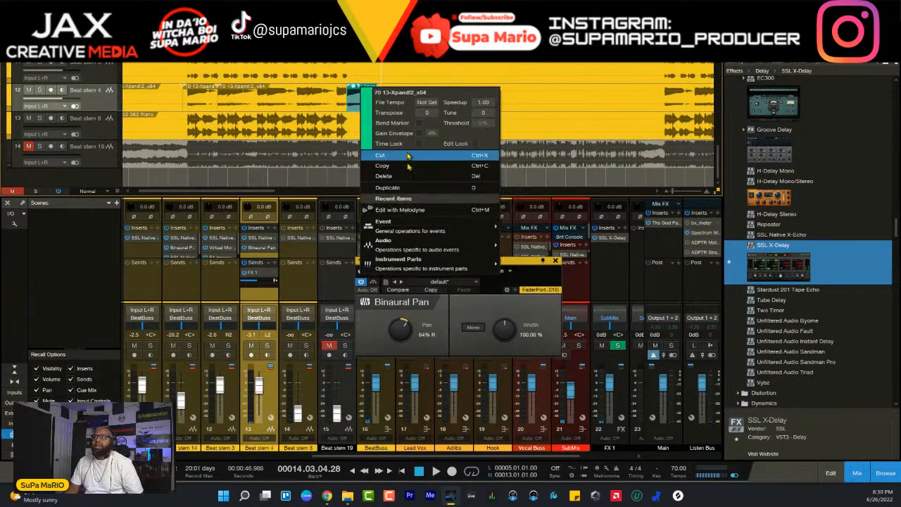
{"action": "left_click", "coordinate": [479, 81]}
{"action": "right_click", "coordinate": [369, 105]}
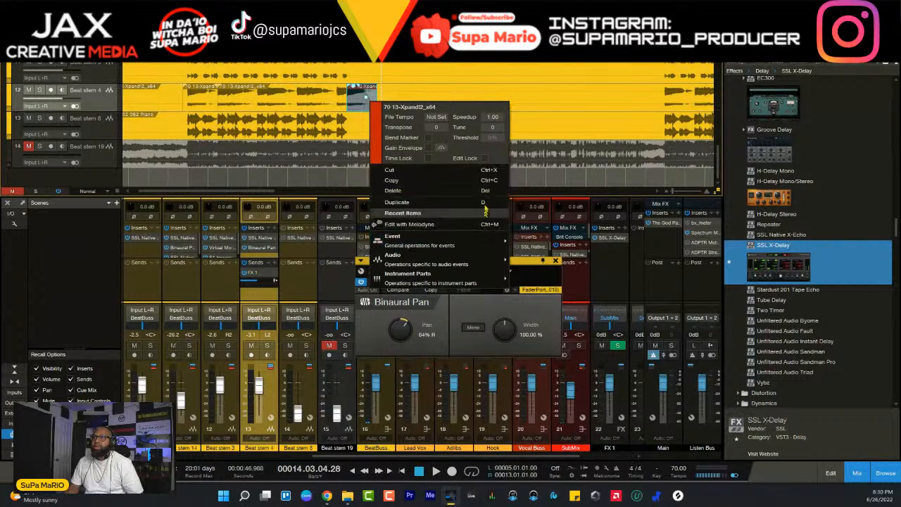
{"action": "left_click", "coordinate": [574, 92]}
- Copy the red faded clip to the end of Beat stem 4's second section and play that ending
{"action": "key", "text": "w"}
{"action": "key", "text": "w"}
{"action": "key", "text": "w"}
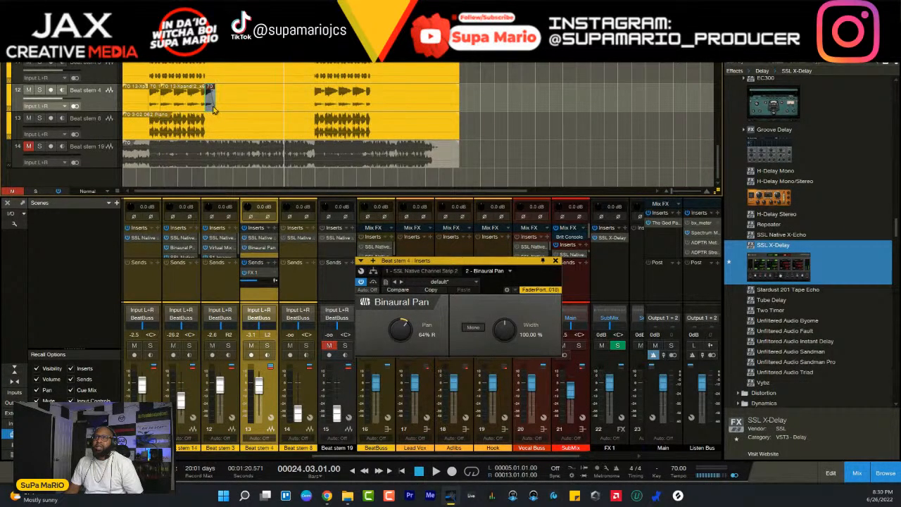
{"action": "left_click_drag", "start_coordinate": [214, 109], "coordinate": [378, 104]}
{"action": "left_click", "coordinate": [364, 55]}
{"action": "key", "text": "space"}
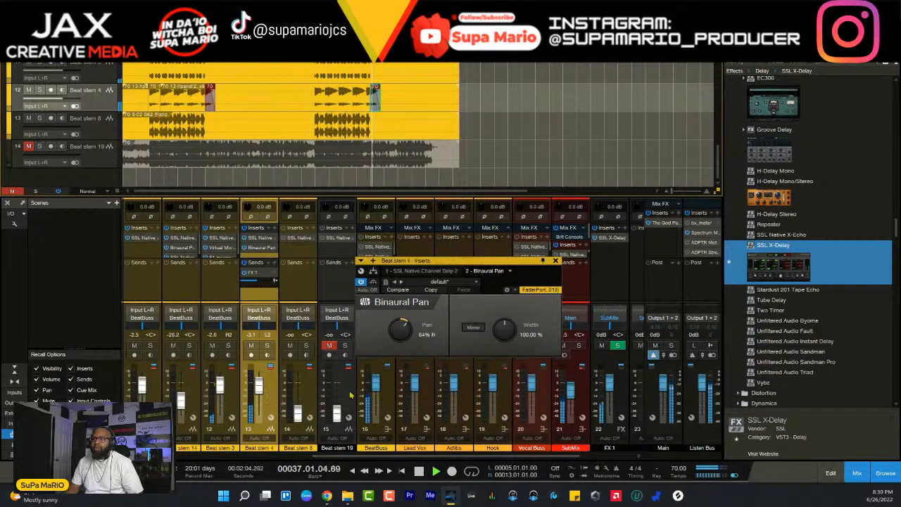
- Check the SSL X-Delay on FX 1 while the ending plays, stop playback and close the plug-in
{"action": "left_click", "coordinate": [612, 238]}
{"action": "left_click_drag", "start_coordinate": [545, 262], "coordinate": [425, 154]}
{"action": "key", "text": "space"}
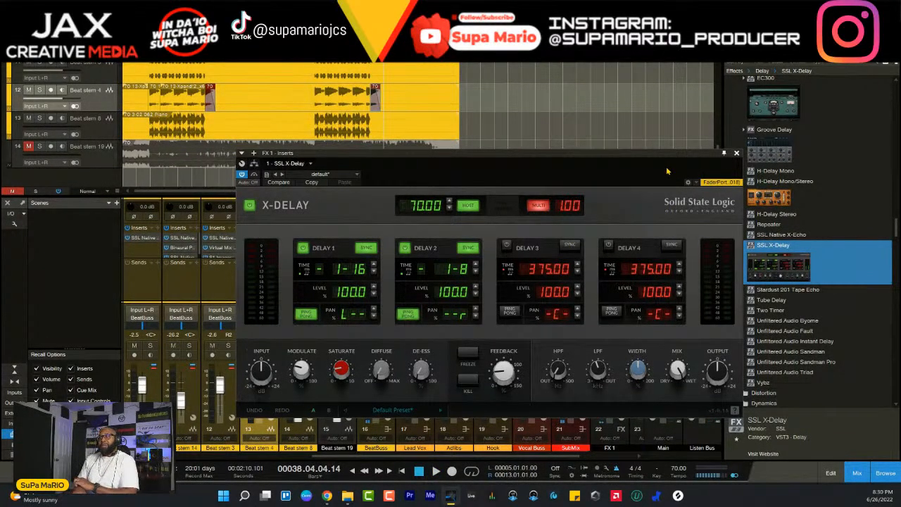
{"action": "left_click", "coordinate": [736, 152]}
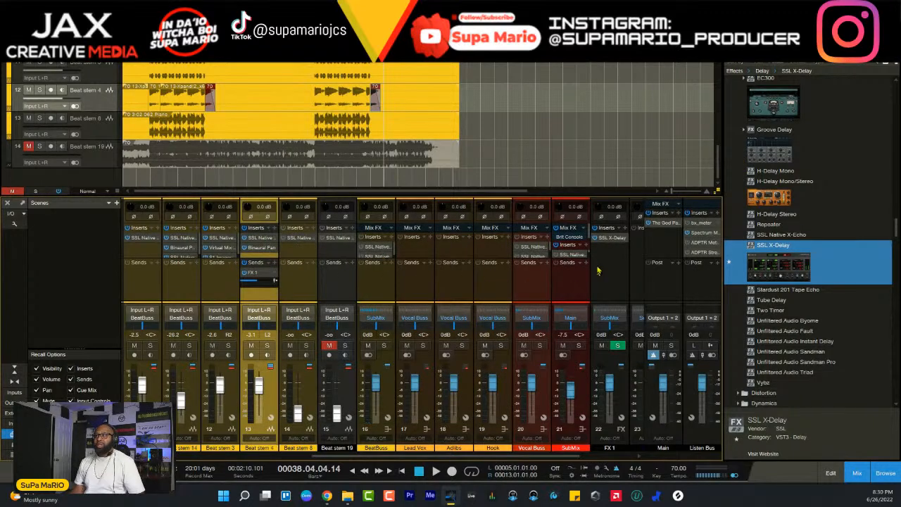
{"action": "left_click", "coordinate": [610, 239]}
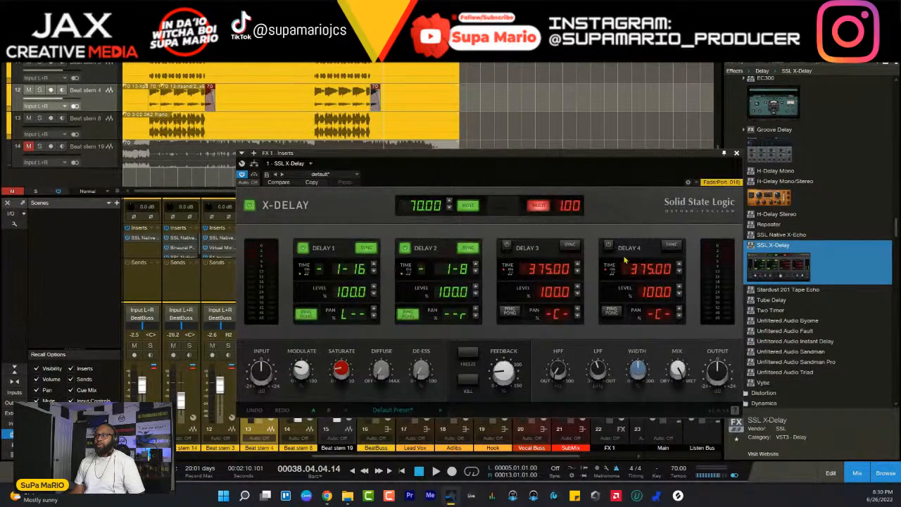
{"action": "left_click", "coordinate": [736, 152]}
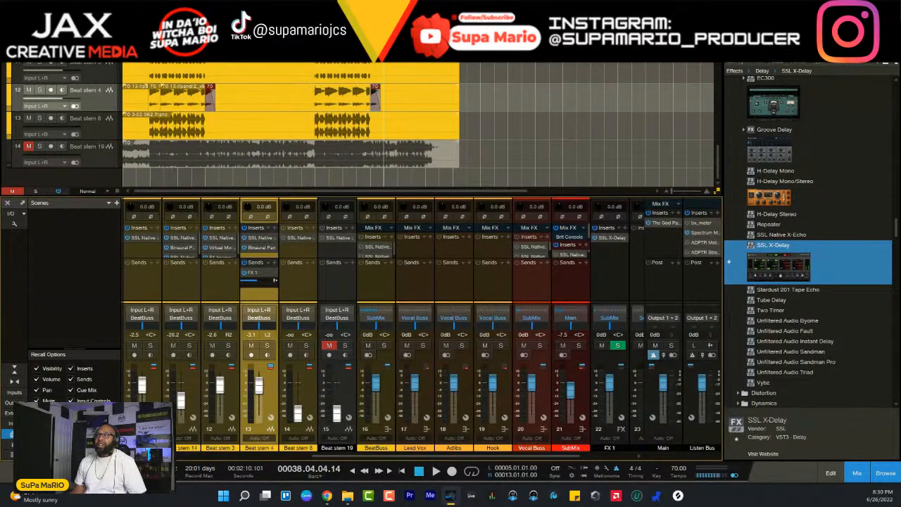
- Solo Beat stem 4 and play from just before its second section
{"action": "left_click", "coordinate": [309, 53]}
{"action": "mouse_move", "coordinate": [257, 284]}
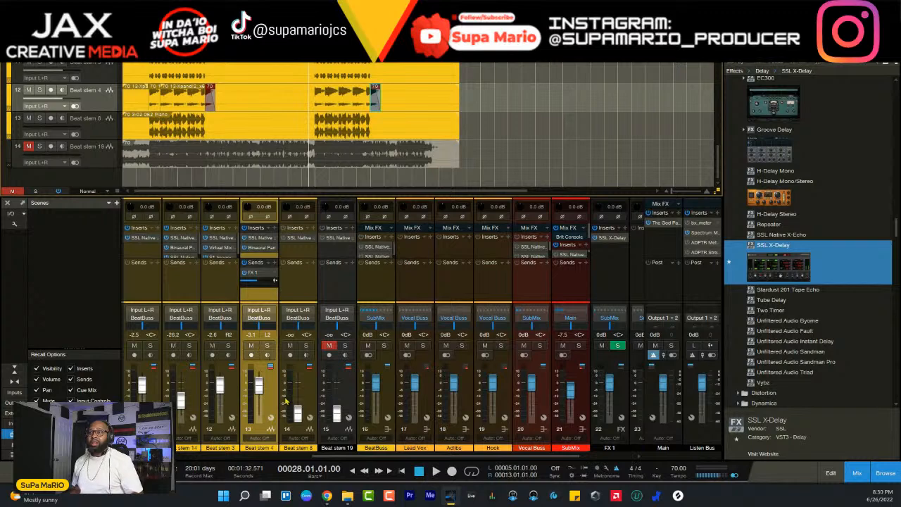
{"action": "left_click", "coordinate": [267, 345]}
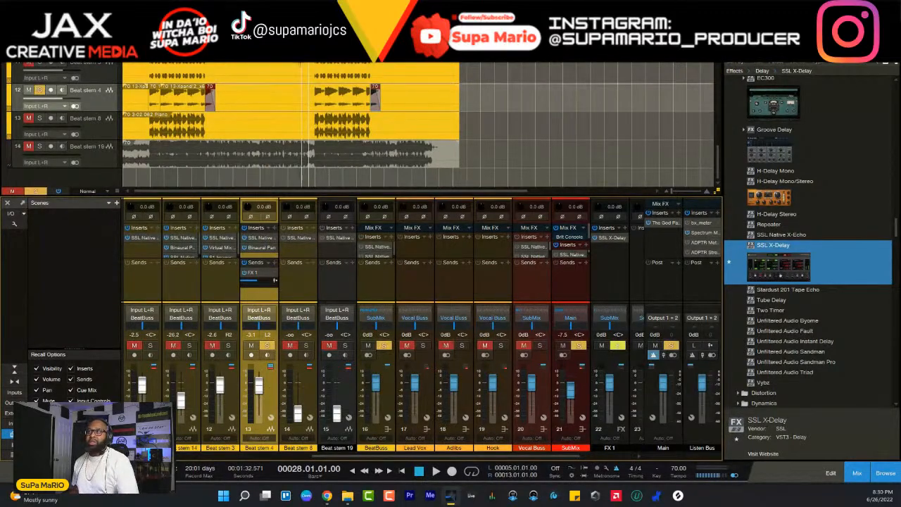
{"action": "key", "text": "space"}
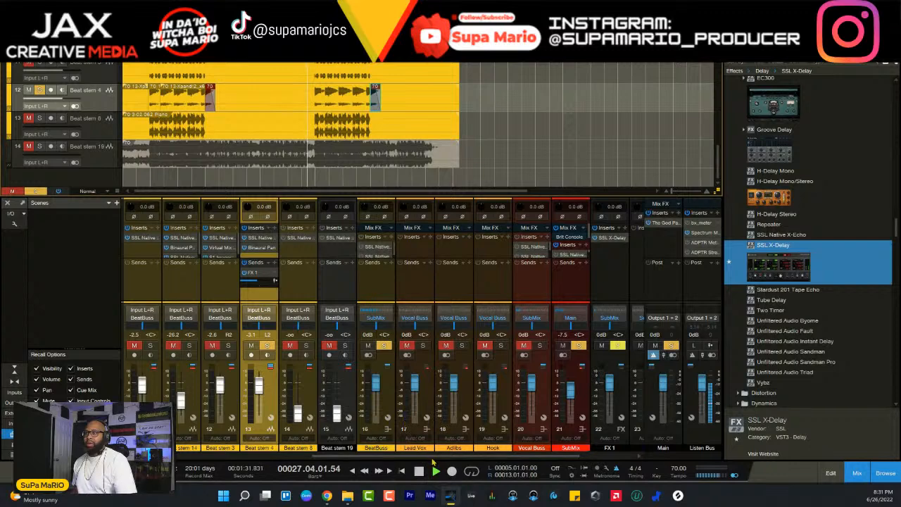
- Unsolo Beat stem 4 and lower its fader to -3.6 dB while playing the second section in the full mix
{"action": "key", "text": "space"}
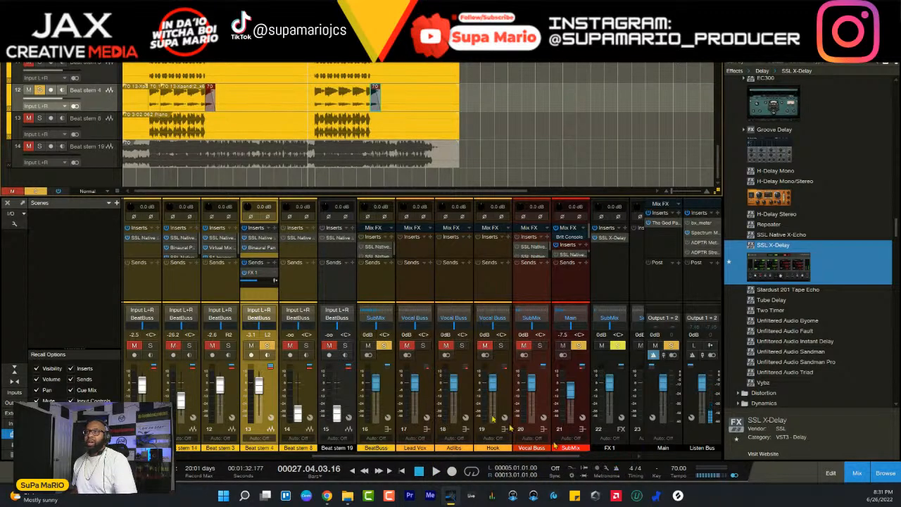
{"action": "key", "text": "space"}
{"action": "left_click", "coordinate": [267, 345]}
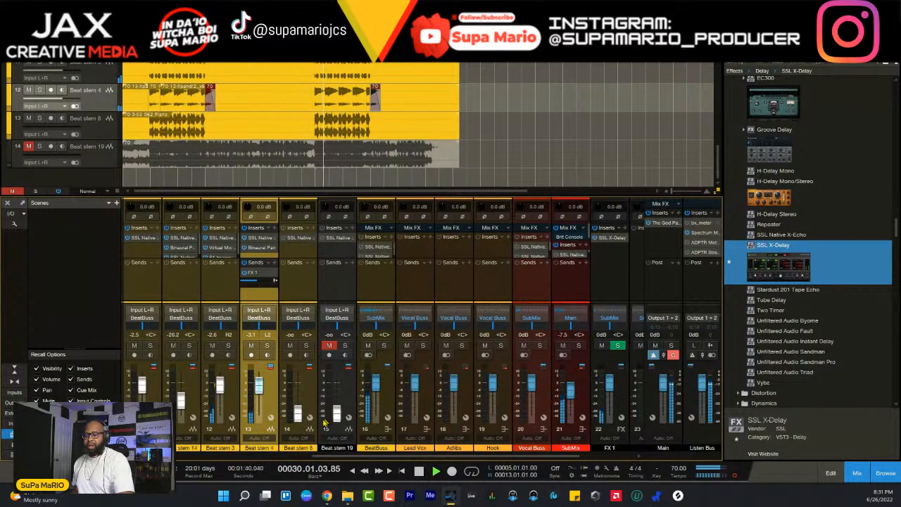
{"action": "scroll", "coordinate": [268, 407], "scroll_direction": "down", "scroll_amount": 1}
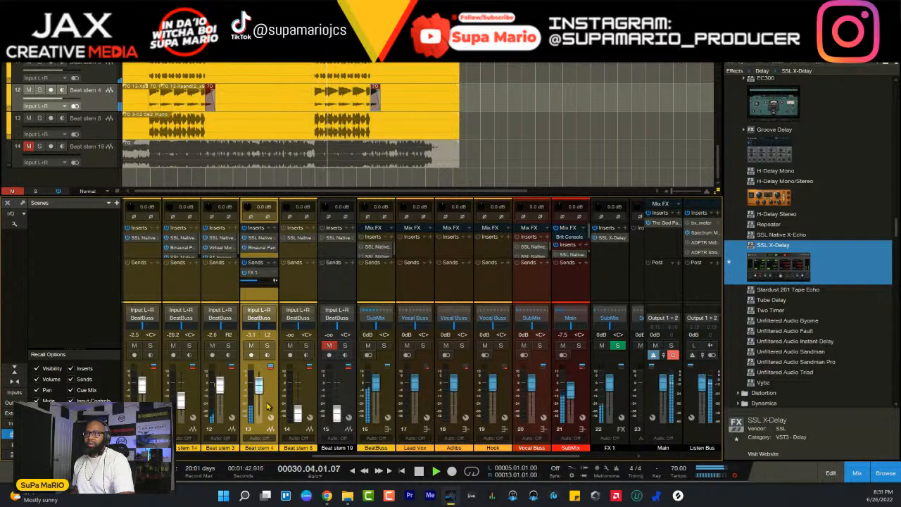
{"action": "scroll", "coordinate": [268, 406], "scroll_direction": "down", "scroll_amount": 3}
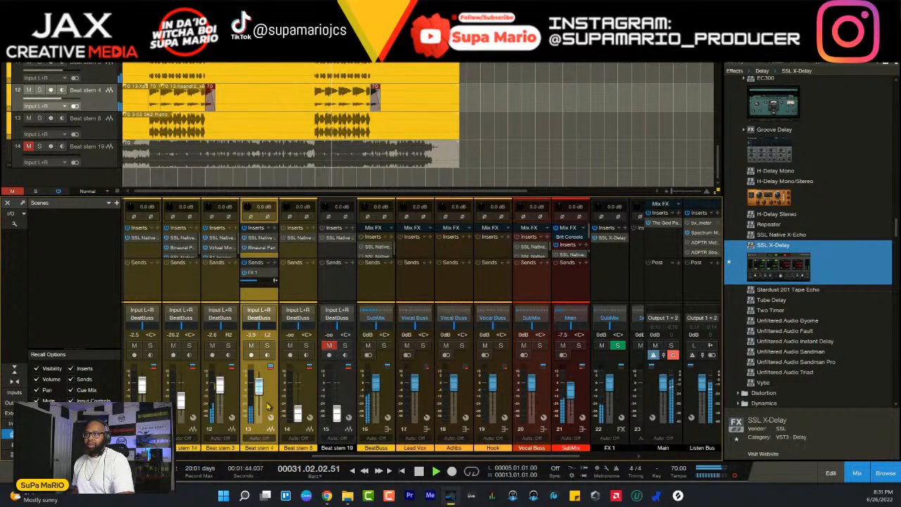
{"action": "scroll", "coordinate": [268, 406], "scroll_direction": "up", "scroll_amount": 2}
- Lower Beat stem 3's fader to -3.5 dB during playback and stop the song
{"action": "left_click", "coordinate": [237, 399]}
{"action": "scroll", "coordinate": [238, 399], "scroll_direction": "down", "scroll_amount": 3}
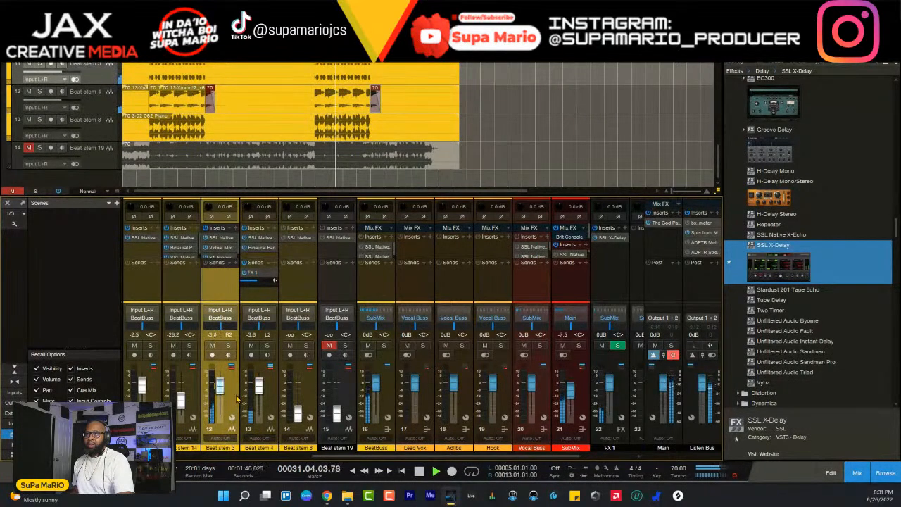
{"action": "scroll", "coordinate": [237, 399], "scroll_direction": "up", "scroll_amount": 1}
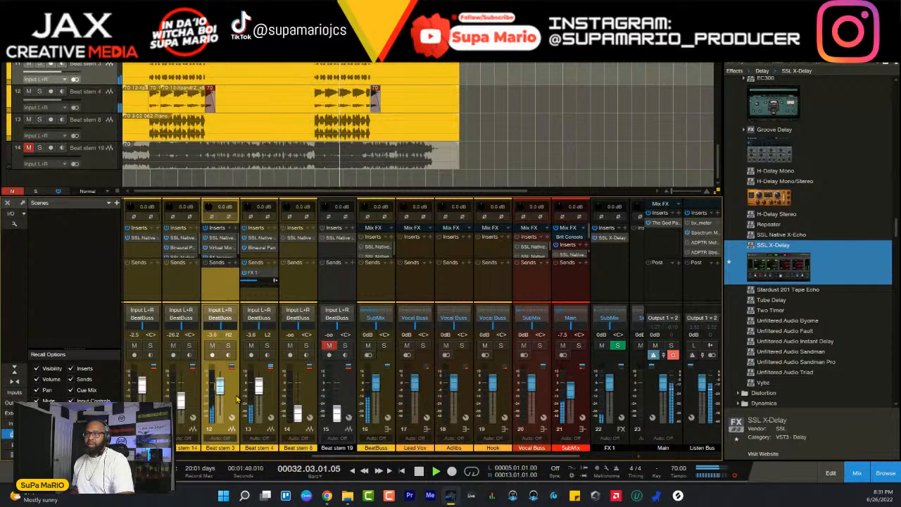
{"action": "scroll", "coordinate": [238, 399], "scroll_direction": "up", "scroll_amount": 2}
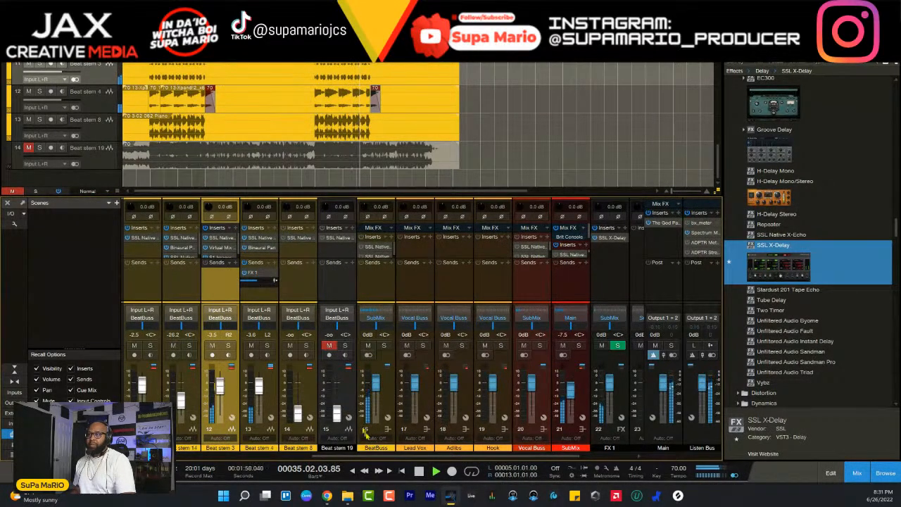
{"action": "key", "text": "space"}
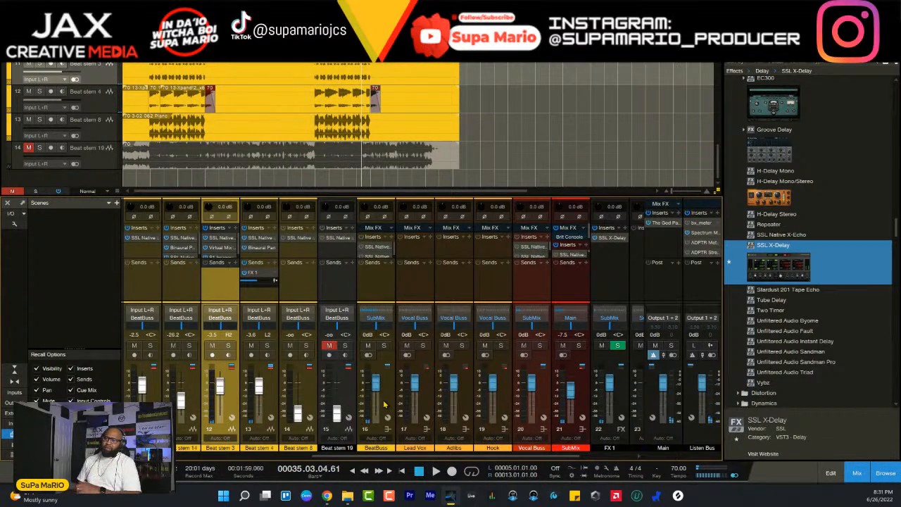
- Play from just before the second section, raise Beat stem 8's fader to -2.8 dB and solo the track
{"action": "left_click", "coordinate": [384, 403]}
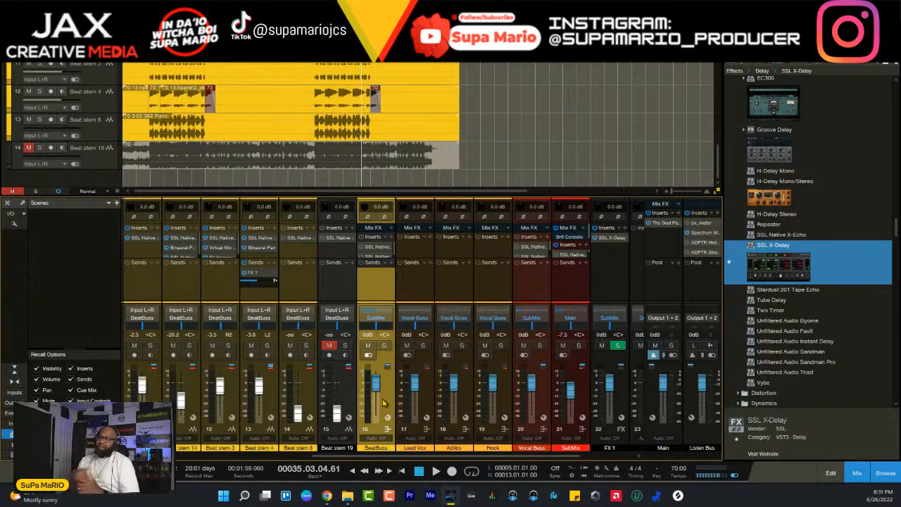
{"action": "left_click", "coordinate": [307, 383]}
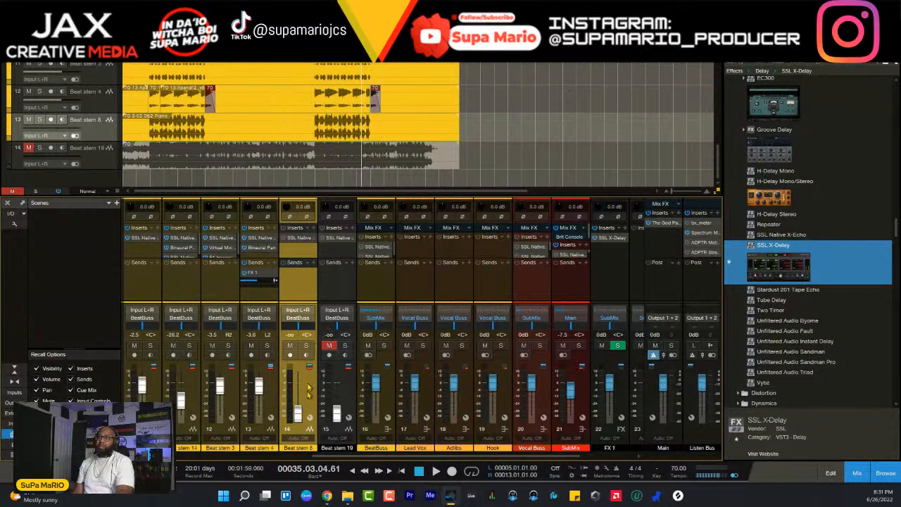
{"action": "key", "text": "space"}
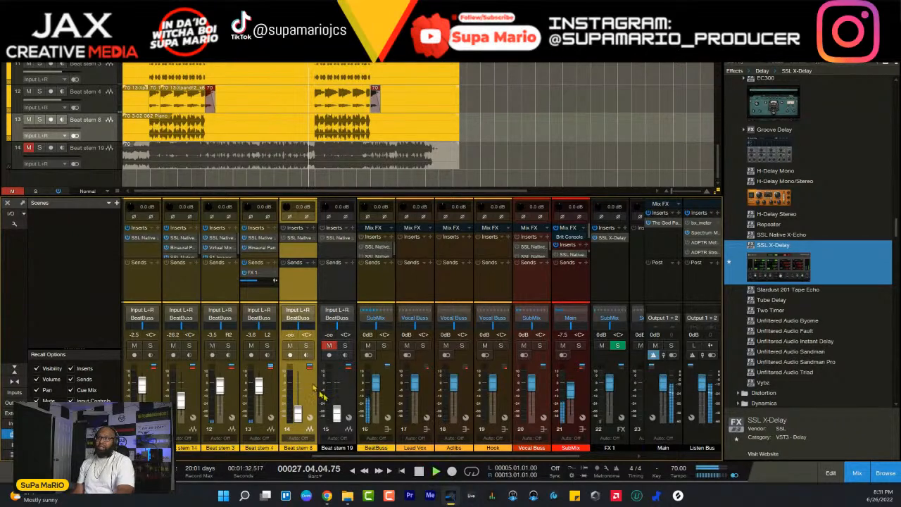
{"action": "scroll", "coordinate": [312, 401], "scroll_direction": "up", "scroll_amount": 8}
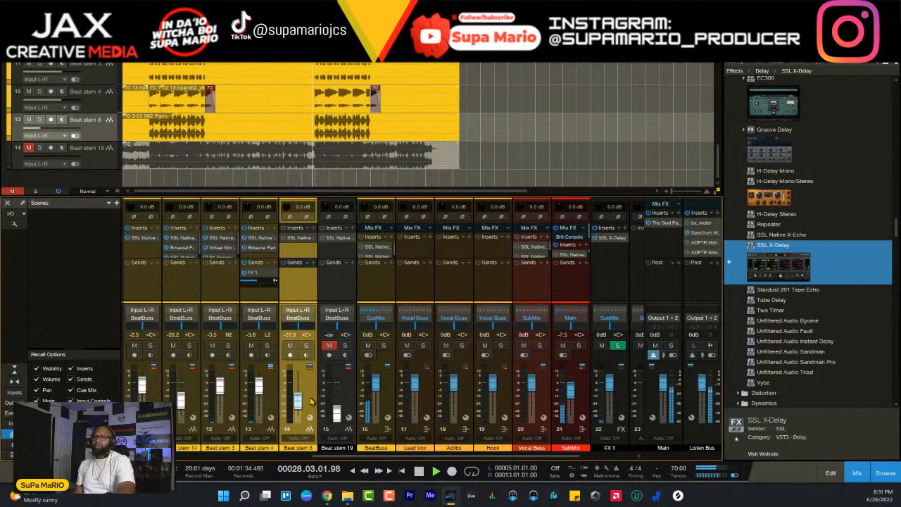
{"action": "scroll", "coordinate": [312, 401], "scroll_direction": "up", "scroll_amount": 3}
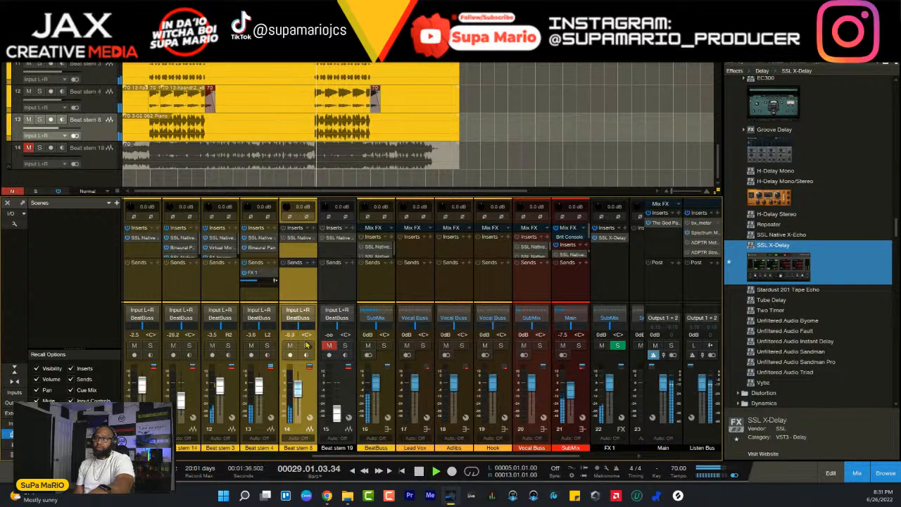
{"action": "left_click", "coordinate": [306, 346]}
{"action": "scroll", "coordinate": [306, 345], "scroll_direction": "up", "scroll_amount": 4}
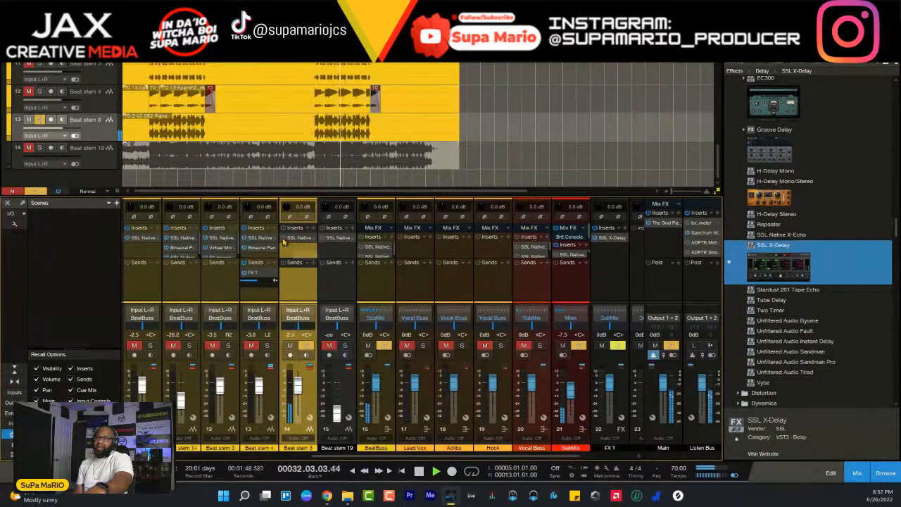
- In Beat stem 8's Channel Strip 2, switch the HF band to bell and adjust its frequency while testing a gain boost
{"action": "left_click", "coordinate": [294, 240]}
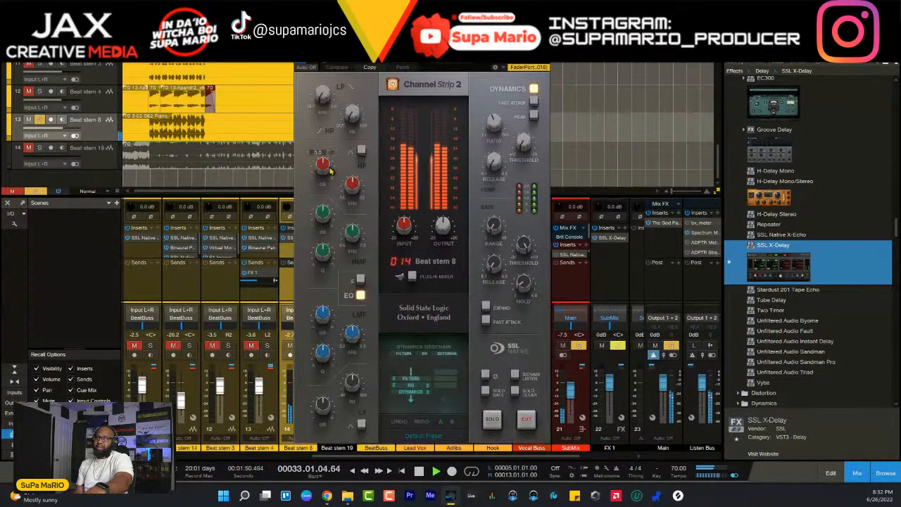
{"action": "left_click_drag", "start_coordinate": [322, 164], "coordinate": [324, 163]}
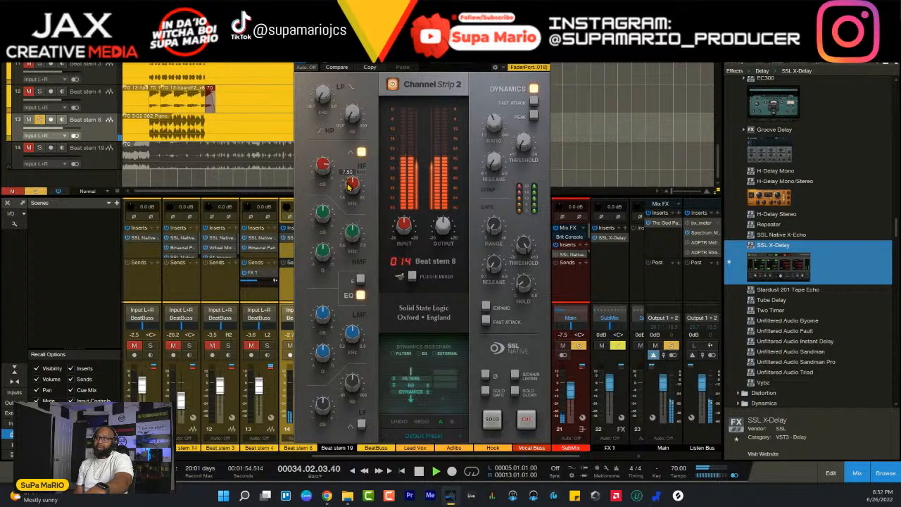
{"action": "left_click_drag", "start_coordinate": [327, 168], "coordinate": [347, 221]}
{"action": "mouse_move", "coordinate": [324, 164]}
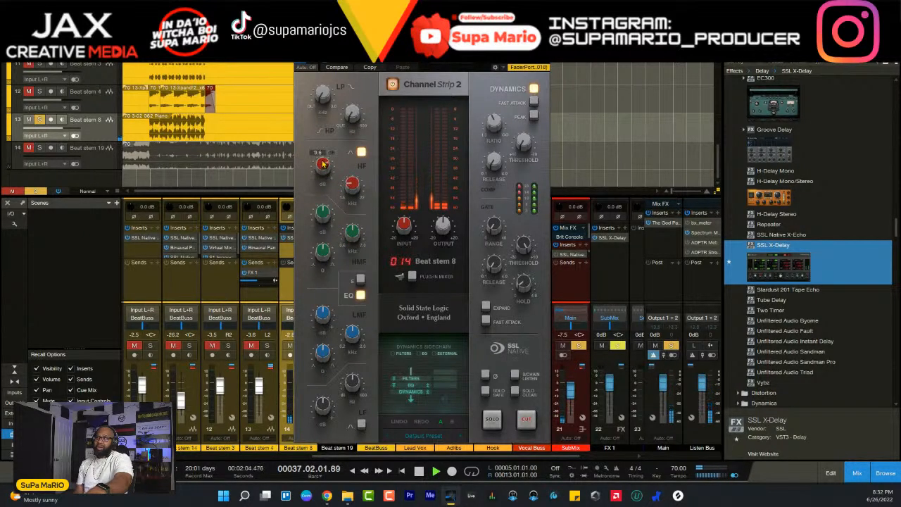
{"action": "mouse_move", "coordinate": [353, 198]}
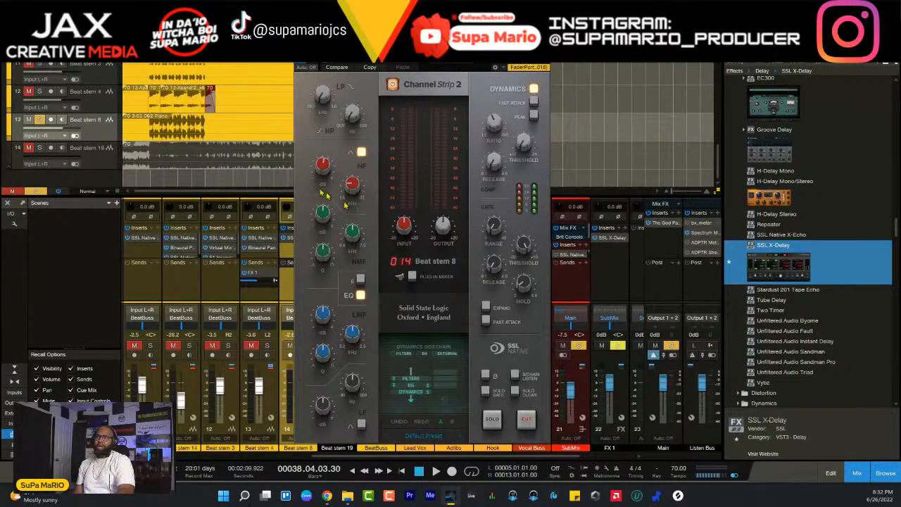
- Play from the first section, raise Beat stem 8's HF gain to about 8.4 dB, close the channel strip and stop playback
{"action": "key", "text": "space"}
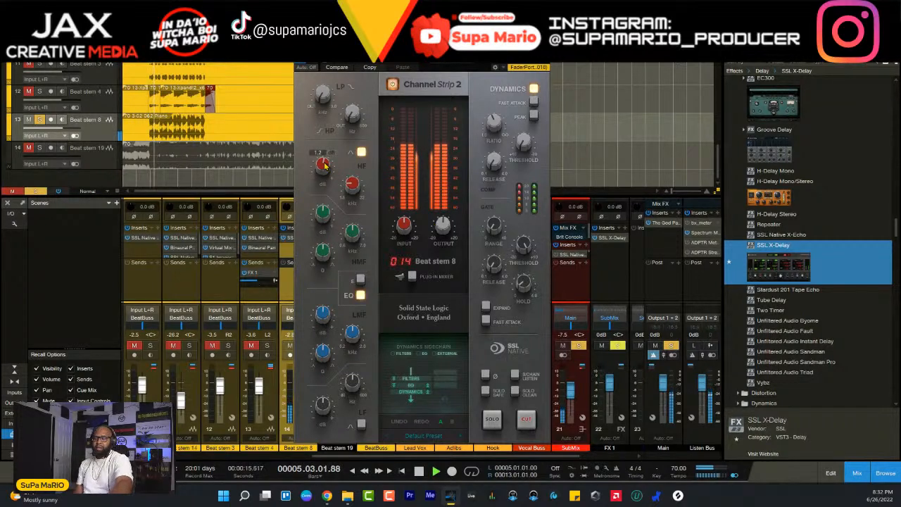
{"action": "scroll", "coordinate": [325, 165], "scroll_direction": "up", "scroll_amount": 3}
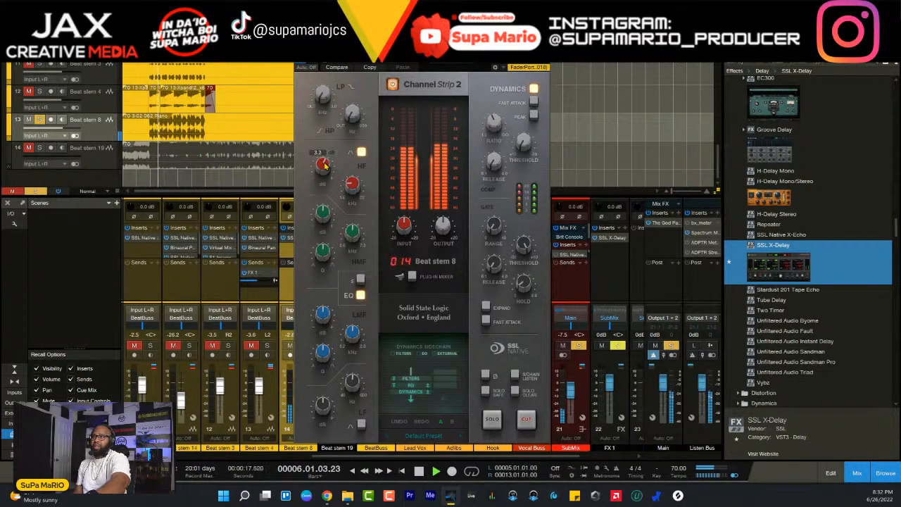
{"action": "scroll", "coordinate": [325, 166], "scroll_direction": "up", "scroll_amount": 1}
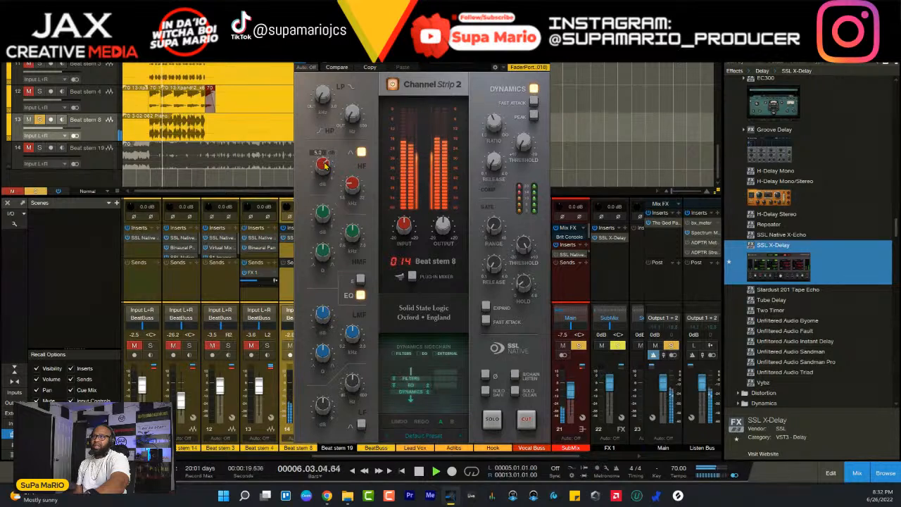
{"action": "scroll", "coordinate": [324, 166], "scroll_direction": "up", "scroll_amount": 2}
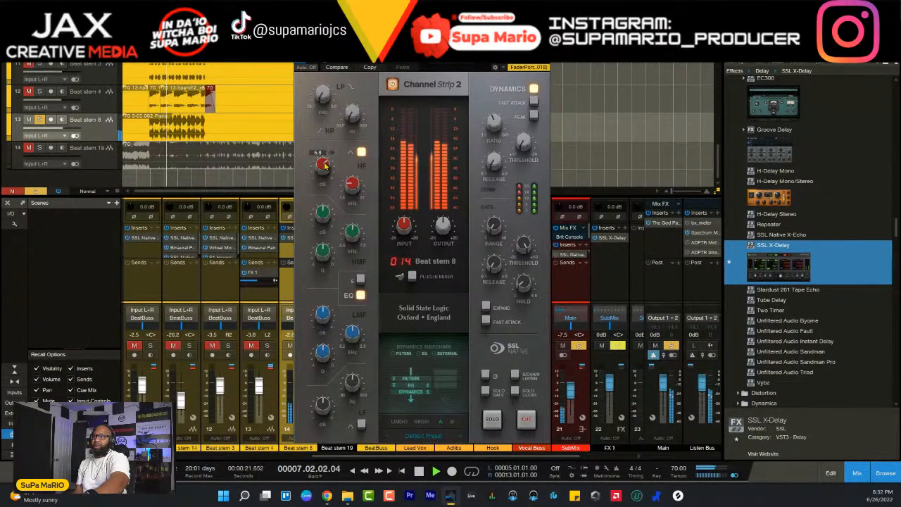
{"action": "scroll", "coordinate": [323, 167], "scroll_direction": "up", "scroll_amount": 1}
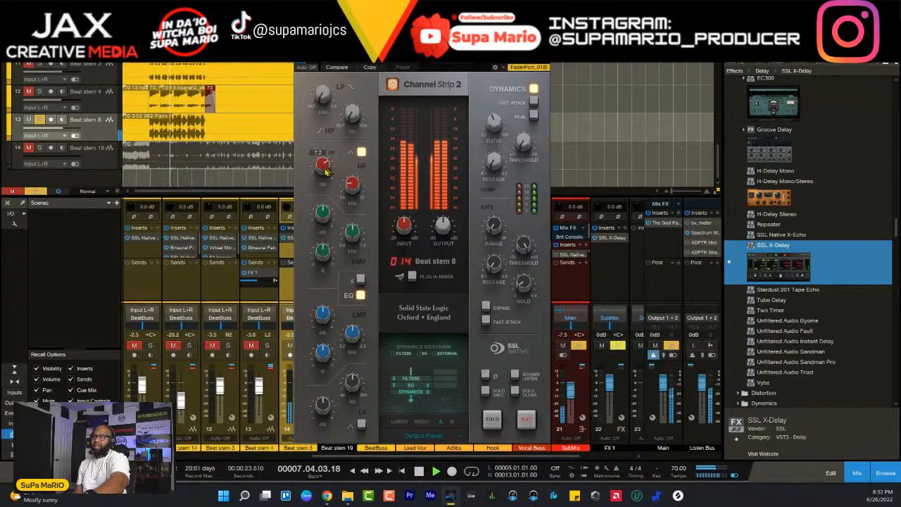
{"action": "scroll", "coordinate": [323, 167], "scroll_direction": "up", "scroll_amount": 2}
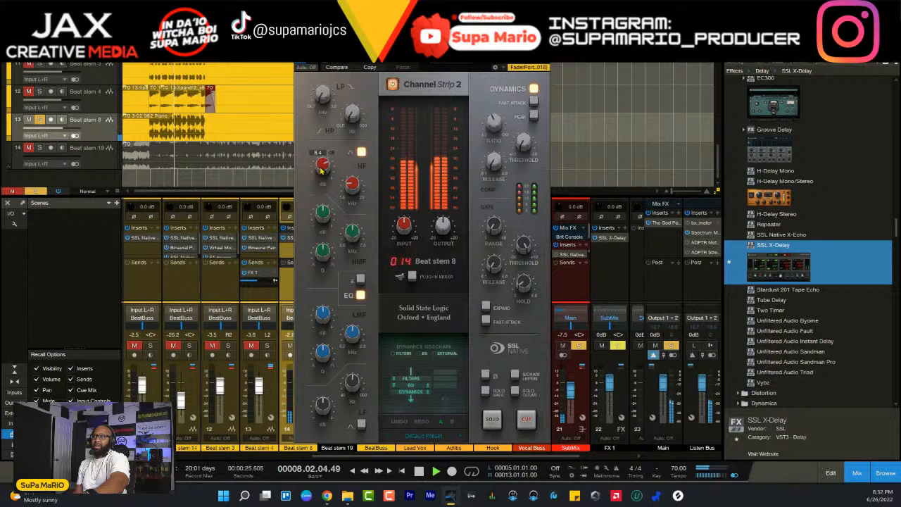
{"action": "scroll", "coordinate": [323, 168], "scroll_direction": "up", "scroll_amount": 1}
{"action": "scroll", "coordinate": [322, 167], "scroll_direction": "up", "scroll_amount": 3}
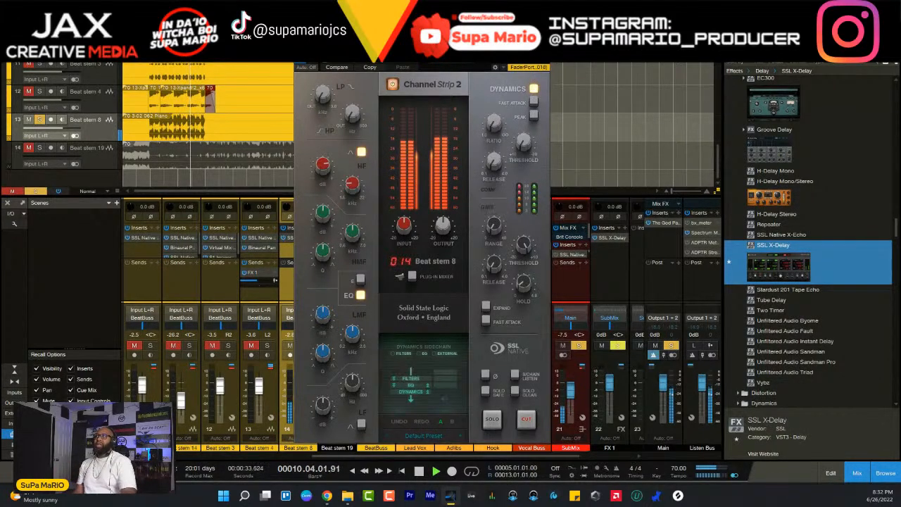
{"action": "left_click", "coordinate": [545, 45]}
{"action": "key", "text": "space"}
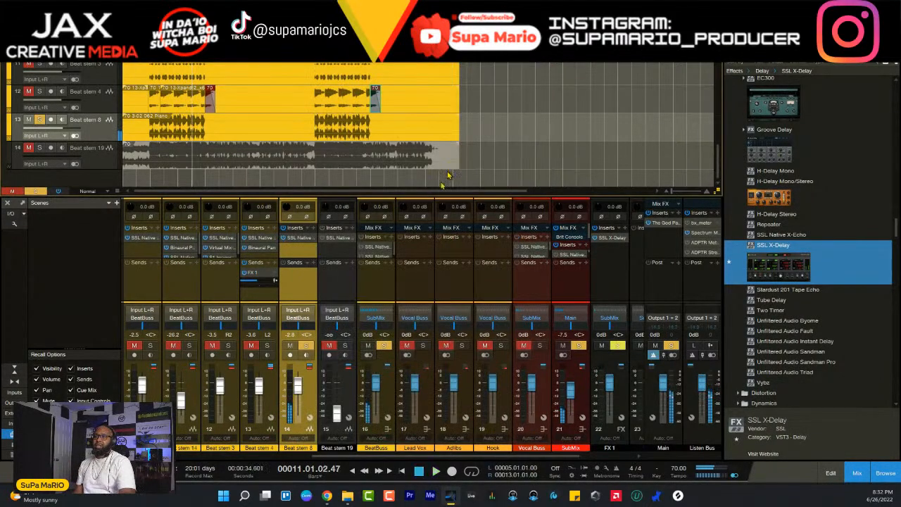
- Unsolo Beat stem 8, pull its fader fully down and bring it back up to -5.1 dB during full-mix playback
{"action": "left_click", "coordinate": [305, 350]}
{"action": "scroll", "coordinate": [304, 395], "scroll_direction": "down", "scroll_amount": 5}
{"action": "key", "text": "space"}
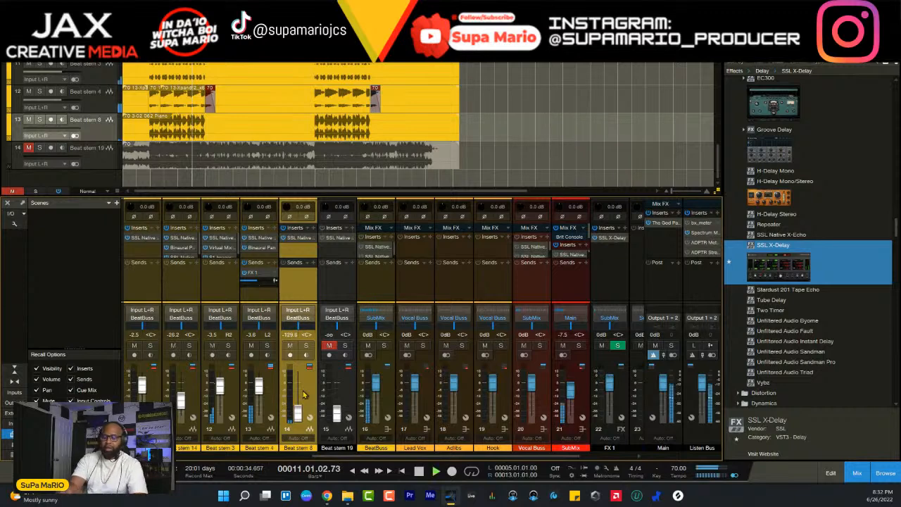
{"action": "scroll", "coordinate": [304, 395], "scroll_direction": "up", "scroll_amount": 4}
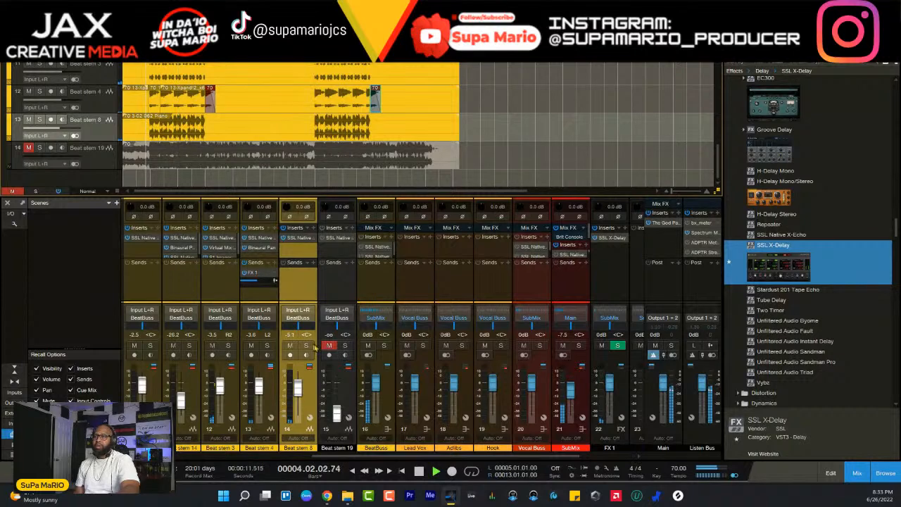
- Fine-tune Beat stem 8's fader to -0.4 dB against the full mix and replay from just before the first section
{"action": "scroll", "coordinate": [314, 396], "scroll_direction": "up", "scroll_amount": 1}
{"action": "scroll", "coordinate": [314, 400], "scroll_direction": "up", "scroll_amount": 1}
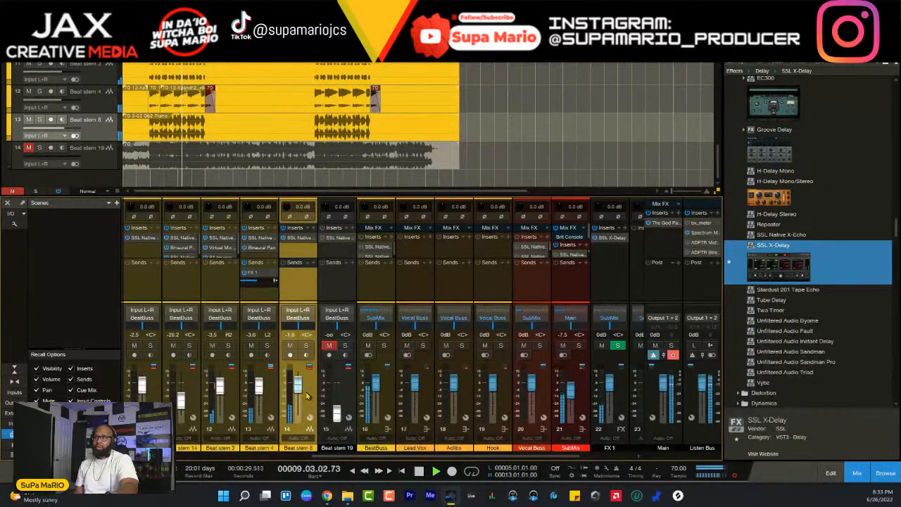
{"action": "scroll", "coordinate": [307, 396], "scroll_direction": "up", "scroll_amount": 1}
{"action": "scroll", "coordinate": [307, 396], "scroll_direction": "down", "scroll_amount": 1}
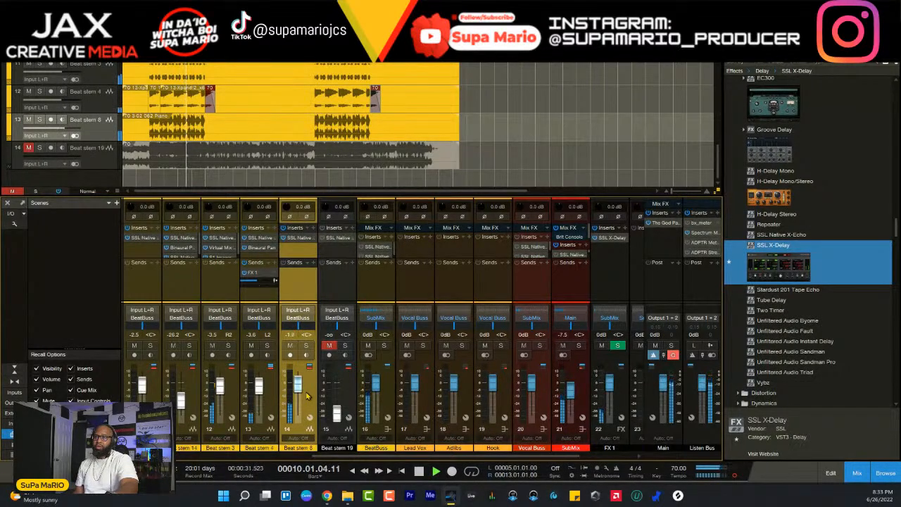
{"action": "scroll", "coordinate": [307, 395], "scroll_direction": "down", "scroll_amount": 1}
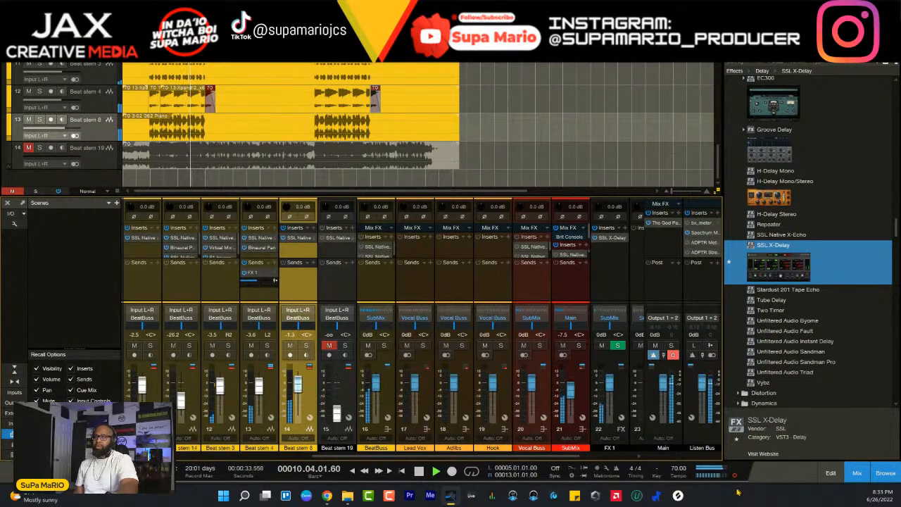
{"action": "scroll", "coordinate": [304, 396], "scroll_direction": "up", "scroll_amount": 1}
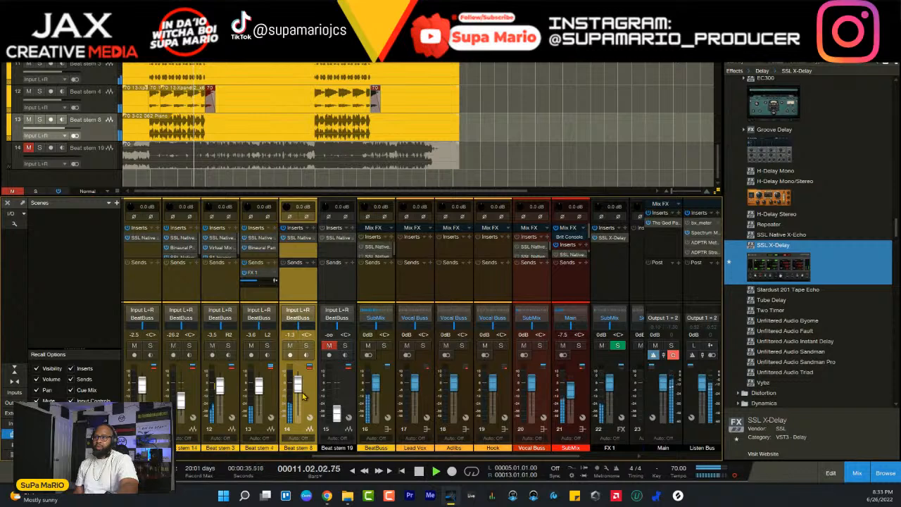
{"action": "scroll", "coordinate": [304, 397], "scroll_direction": "up", "scroll_amount": 4}
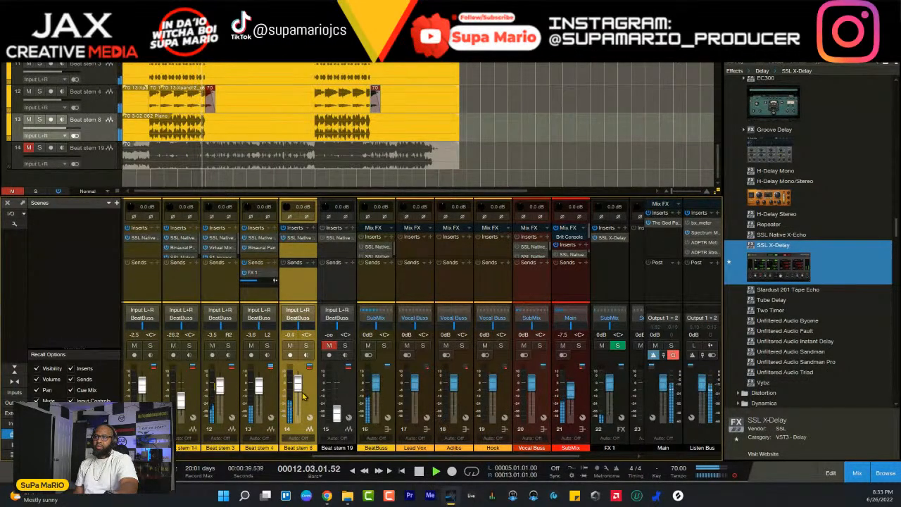
{"action": "scroll", "coordinate": [305, 397], "scroll_direction": "up", "scroll_amount": 5}
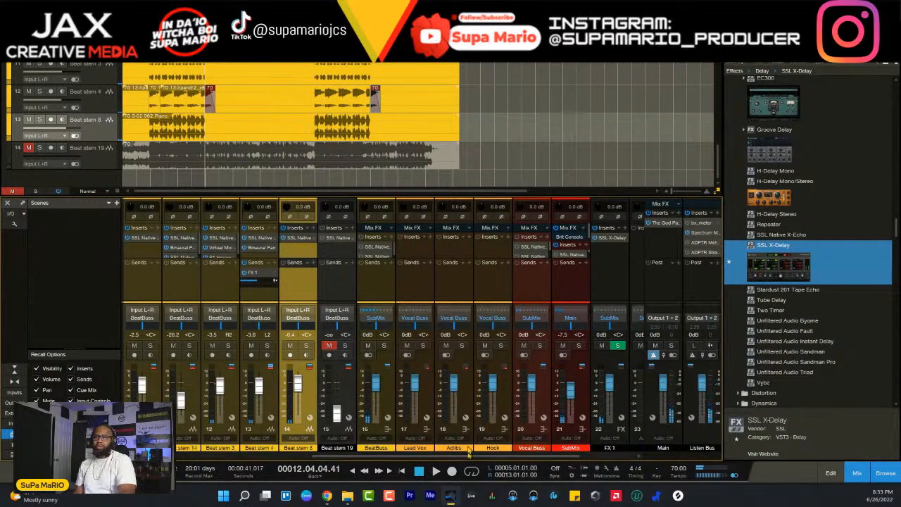
{"action": "key", "text": "space"}
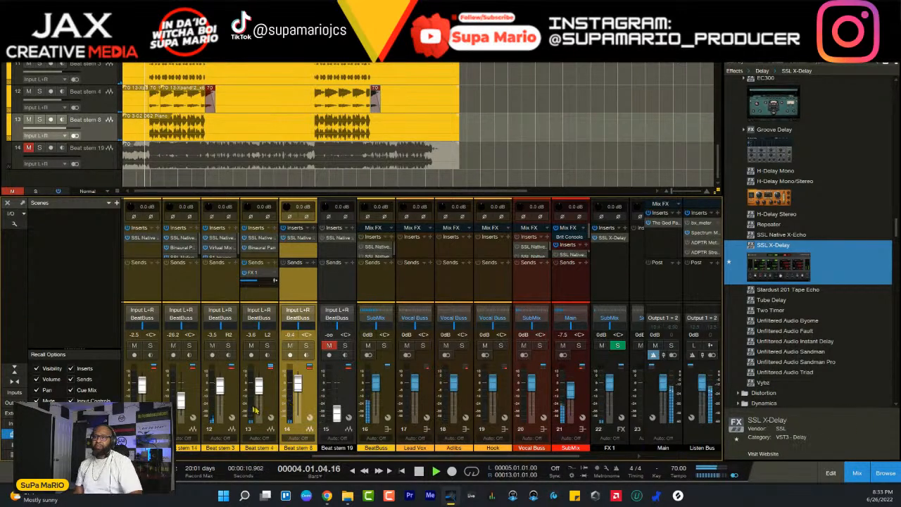
- Solo Beat stem 13 during playback to audition it and unsolo it to hear the full mix again
{"action": "left_click_drag", "start_coordinate": [330, 457], "coordinate": [283, 458]}
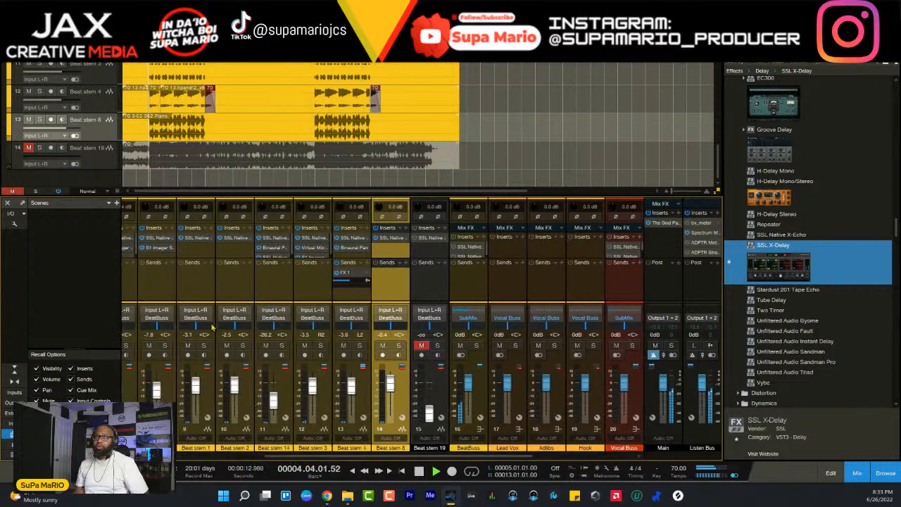
{"action": "left_click", "coordinate": [164, 346]}
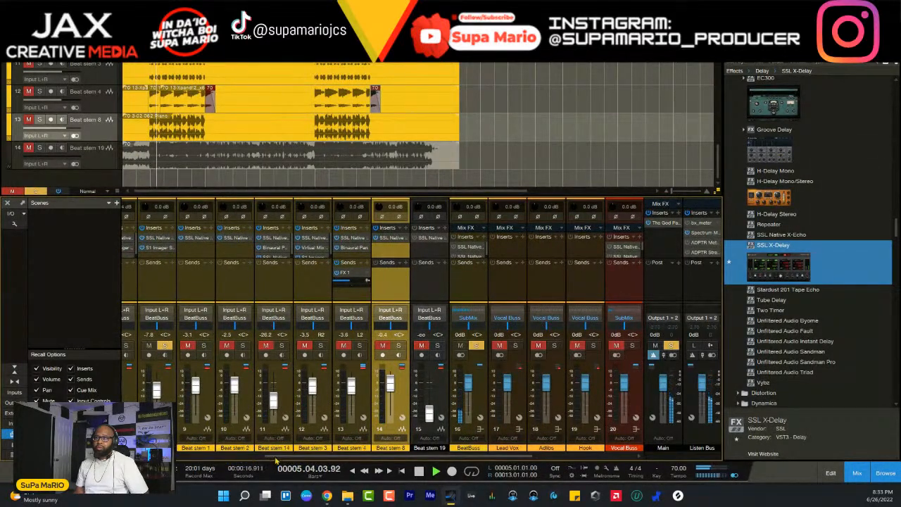
{"action": "scroll", "coordinate": [229, 380], "scroll_direction": "left", "scroll_amount": 2}
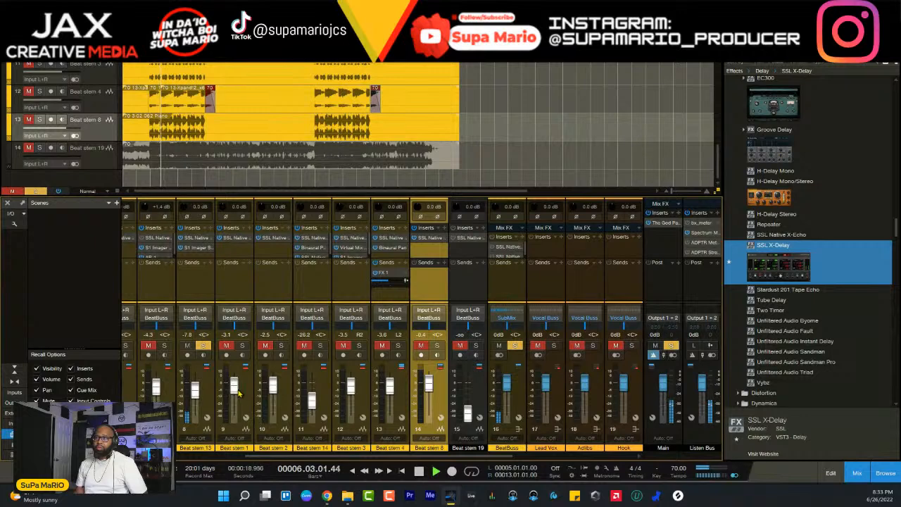
{"action": "left_click", "coordinate": [203, 346]}
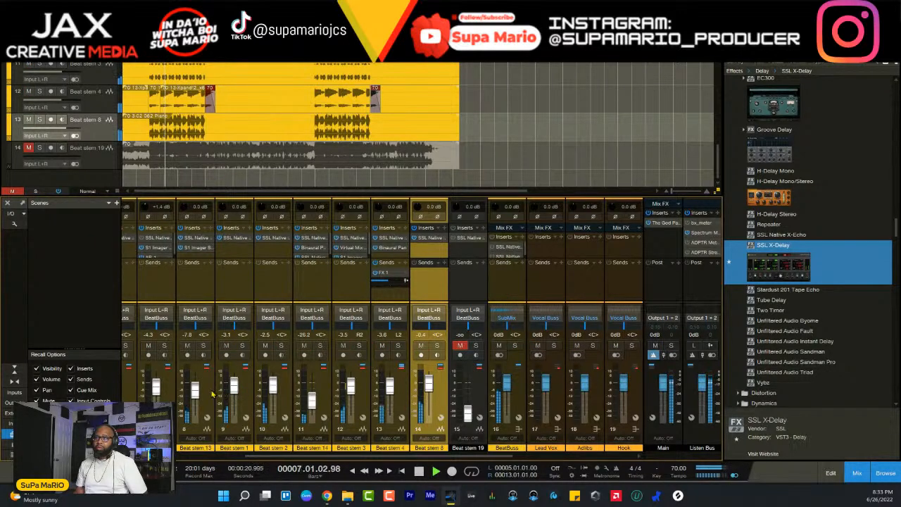
- Select the channels from Beat stem 13 through Beat stem 4, lower their faders together until Beat stem 13 is at -10.0 dB, and stop playback
{"action": "left_click", "coordinate": [247, 395], "text": "shift"}
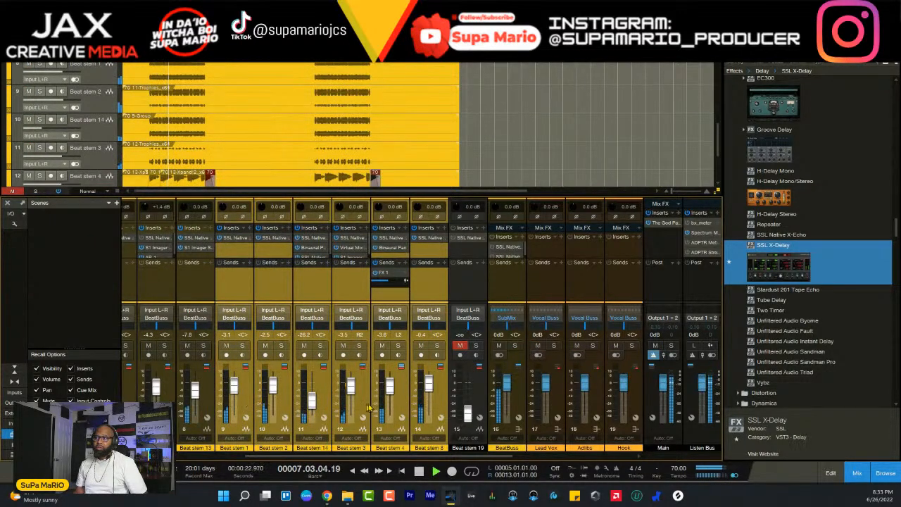
{"action": "left_click", "coordinate": [400, 400]}
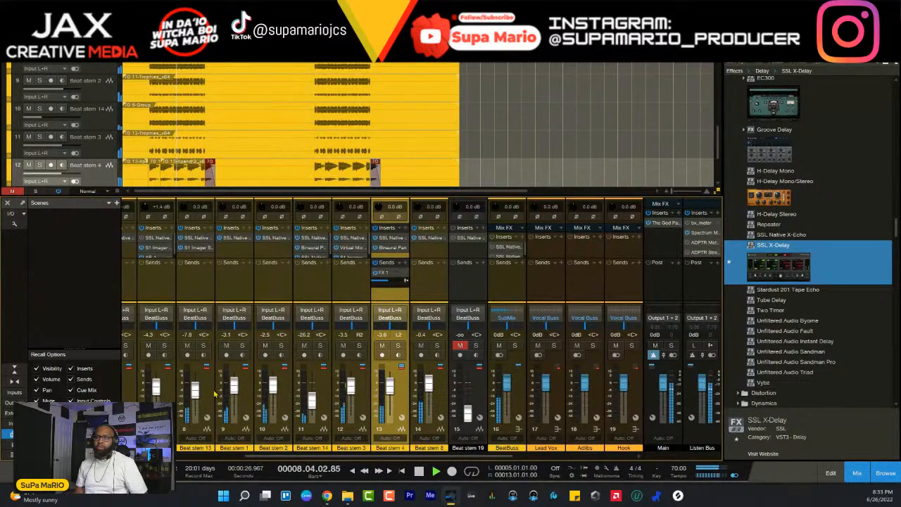
{"action": "left_click", "coordinate": [215, 392], "text": "shift"}
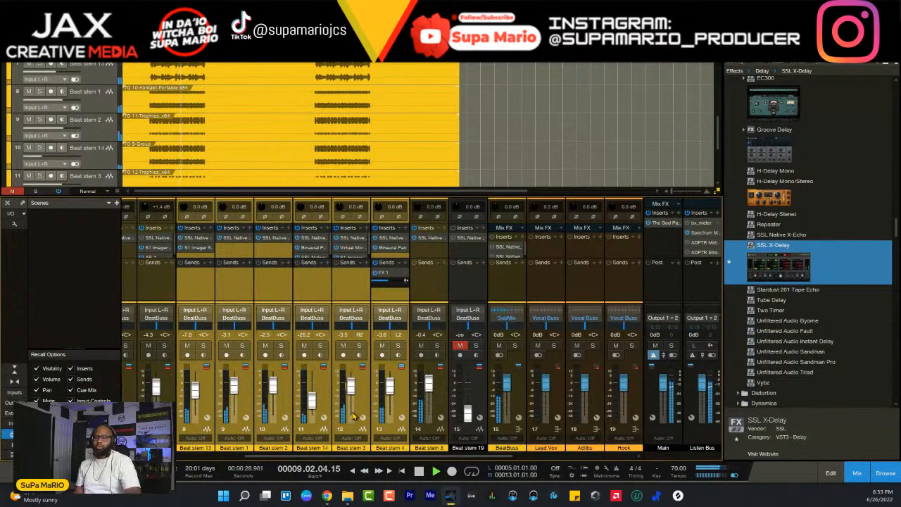
{"action": "scroll", "coordinate": [356, 417], "scroll_direction": "down", "scroll_amount": 2}
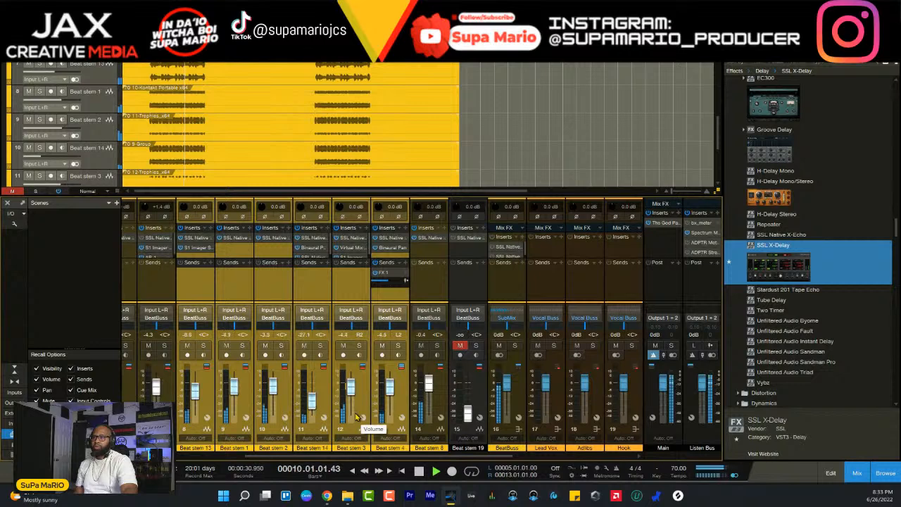
{"action": "scroll", "coordinate": [356, 417], "scroll_direction": "down", "scroll_amount": 1}
{"action": "scroll", "coordinate": [355, 417], "scroll_direction": "down", "scroll_amount": 2}
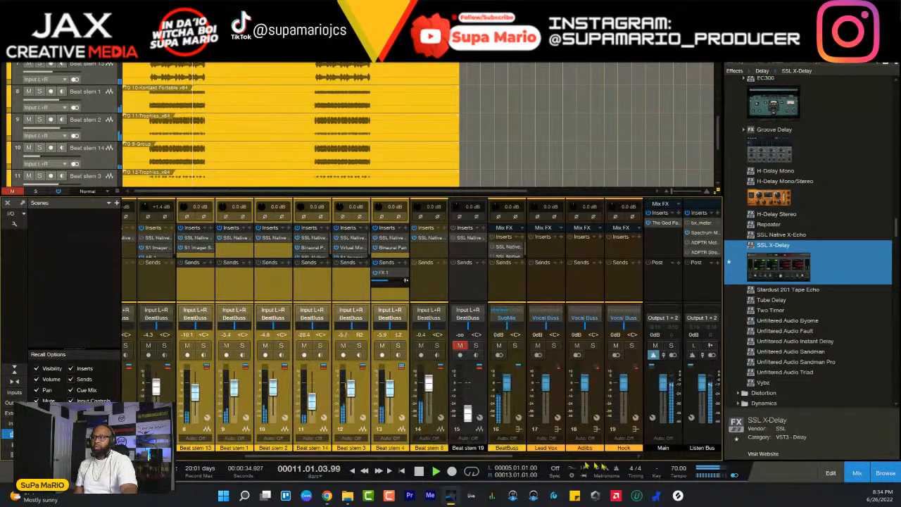
{"action": "key", "text": "space"}
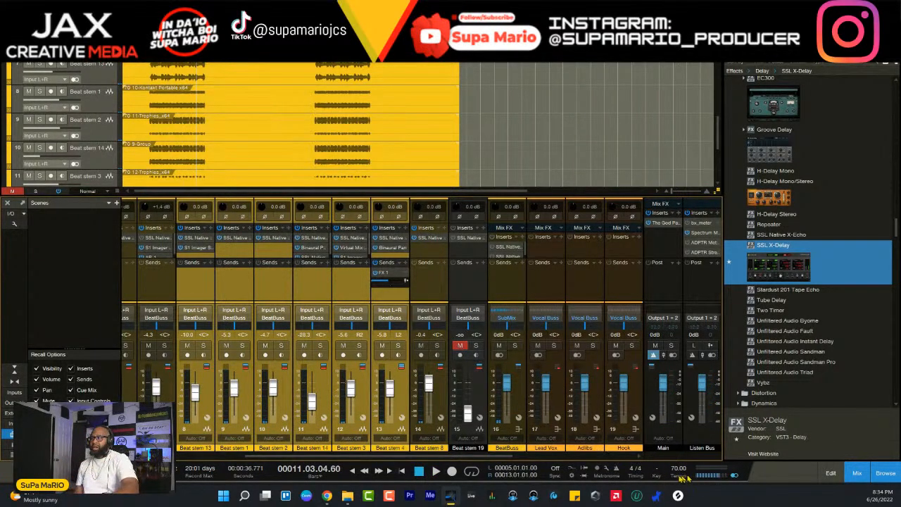
- Replay from bar 4, raise the selected faders together until Beat stem 13 is at -8.1 dB, and set Beat stem 8 to 0 dB
{"action": "key", "text": "KP_0"}
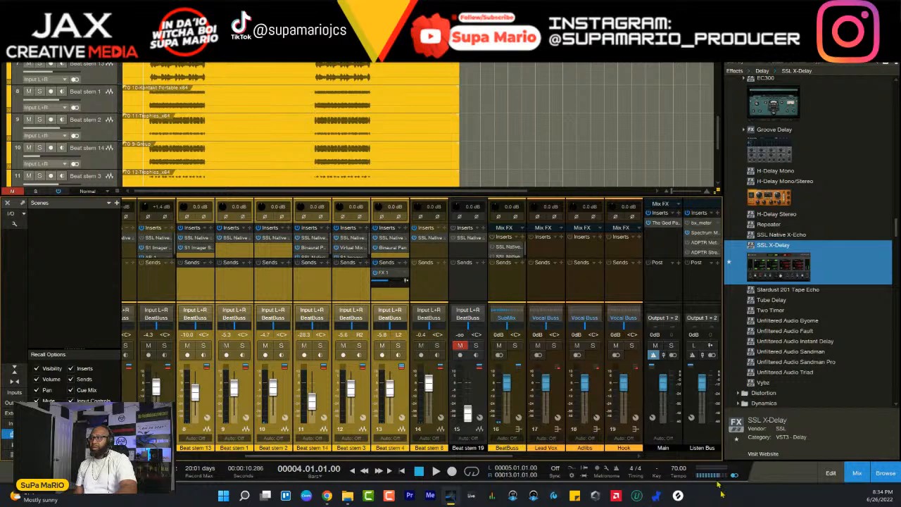
{"action": "key", "text": "space"}
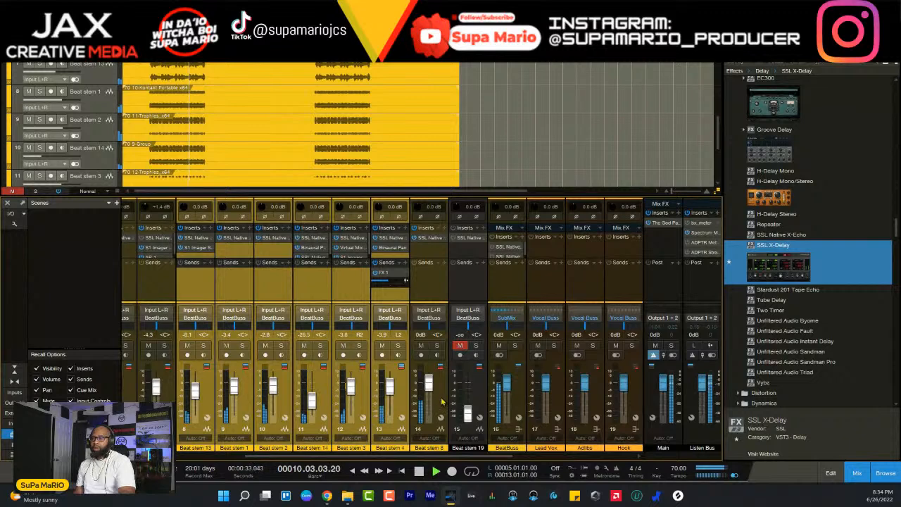
{"action": "left_click_drag", "start_coordinate": [434, 455], "coordinate": [486, 455]}
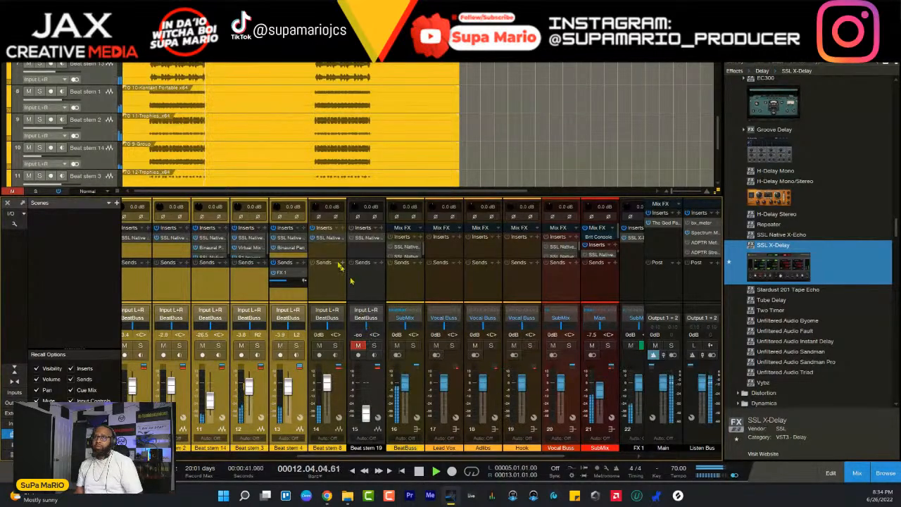
{"action": "scroll", "coordinate": [281, 145], "scroll_direction": "down", "scroll_amount": 3}
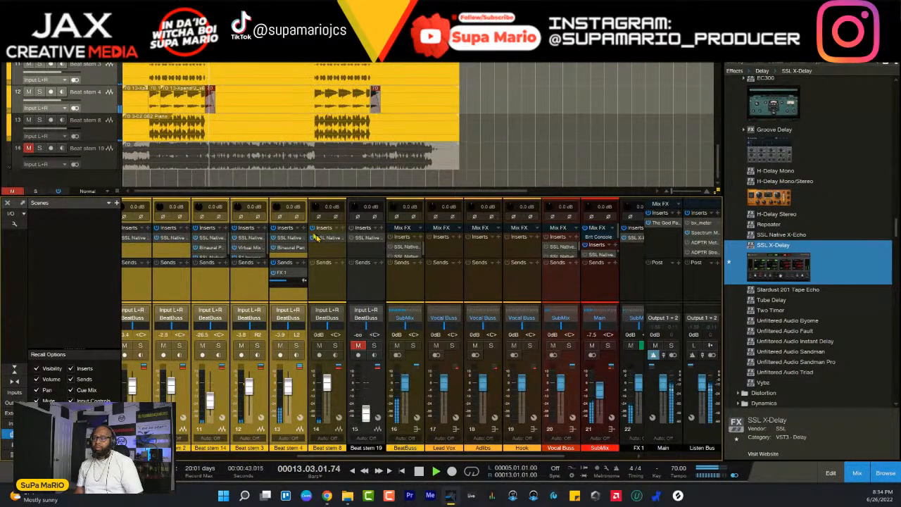
{"action": "left_click_drag", "start_coordinate": [438, 456], "coordinate": [523, 467]}
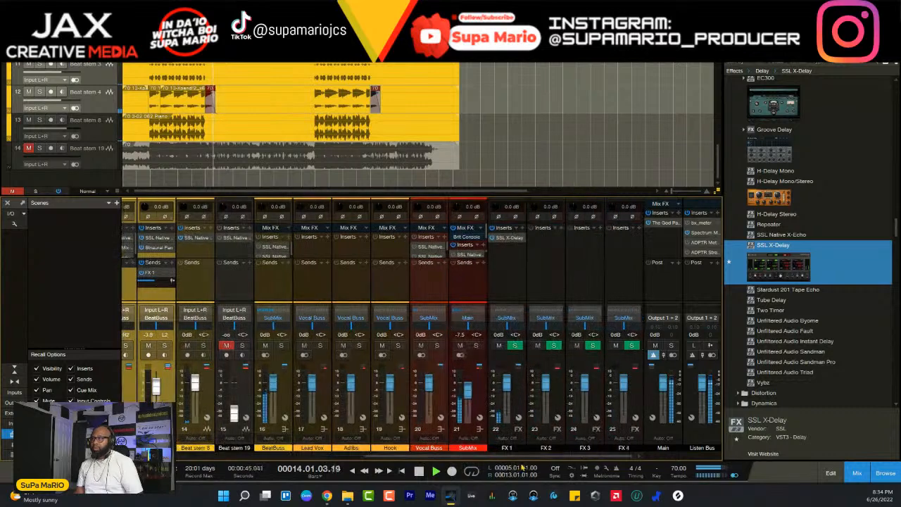
- Stop playback, open The God Particle on the Main channel and play the mix from bar 4 through it
{"action": "key", "text": "space"}
{"action": "left_click", "coordinate": [660, 224]}
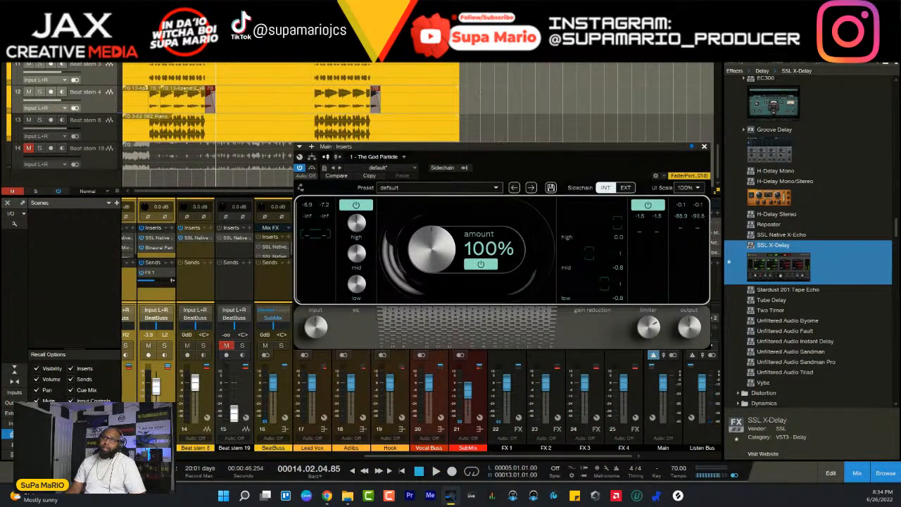
{"action": "key", "text": "space"}
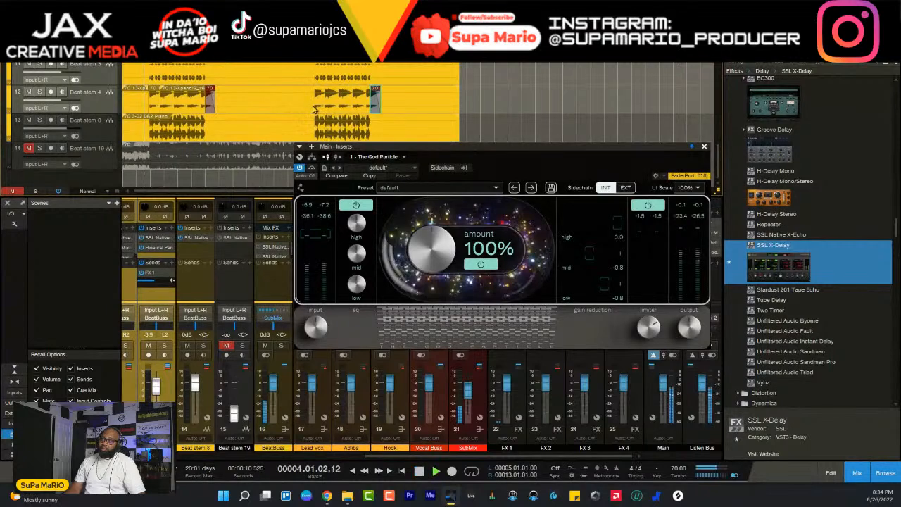
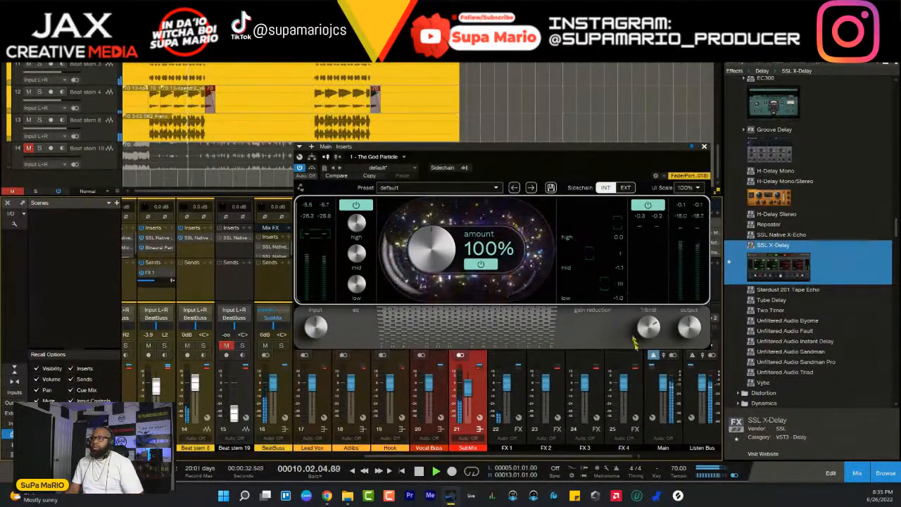
- Compare the mix with The God Particle on the Main channel bypassed and active during playback
{"action": "key", "text": "space"}
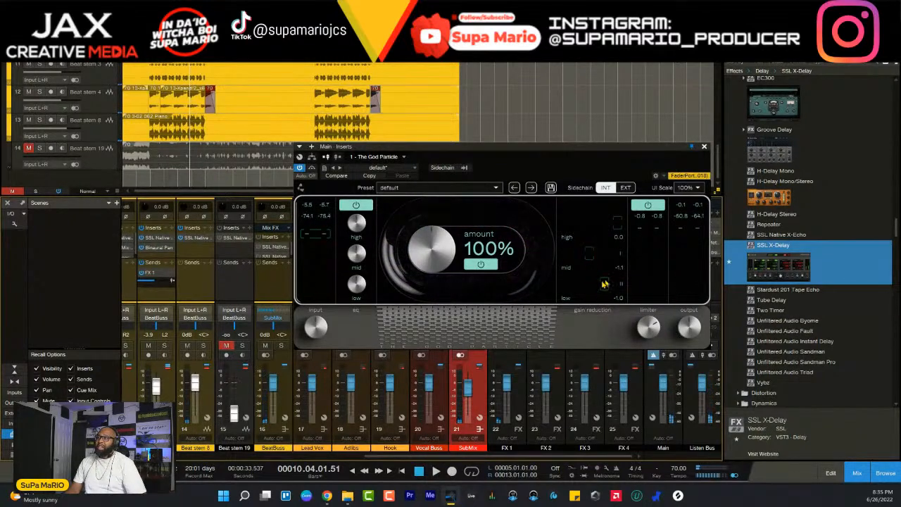
{"action": "left_click_drag", "start_coordinate": [579, 148], "coordinate": [485, 114]}
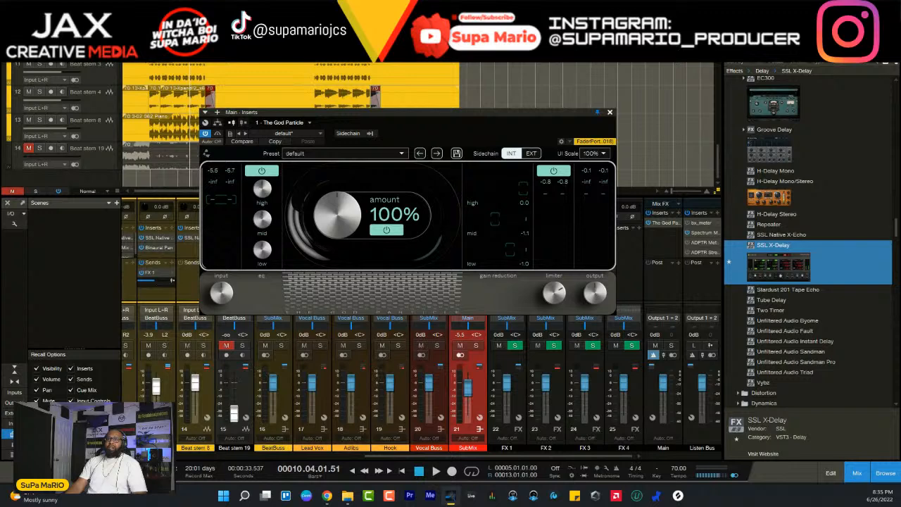
{"action": "key", "text": "space"}
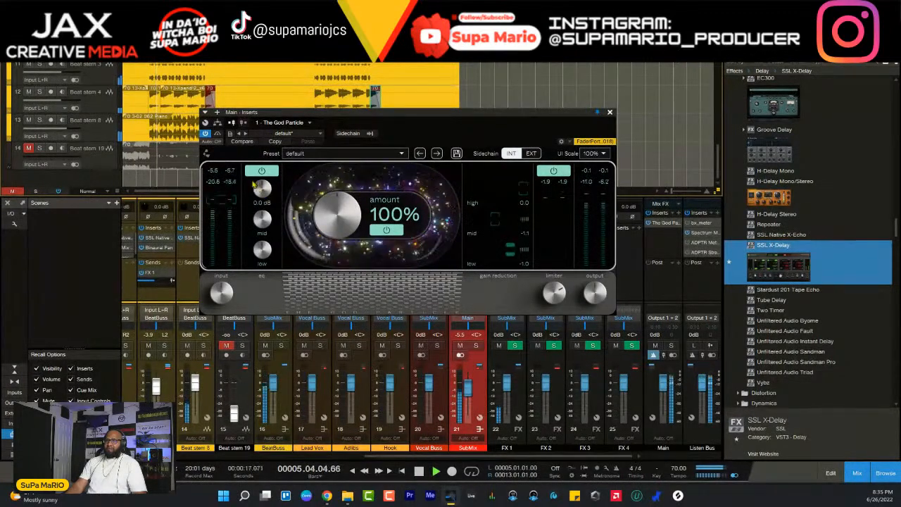
{"action": "key", "text": "space"}
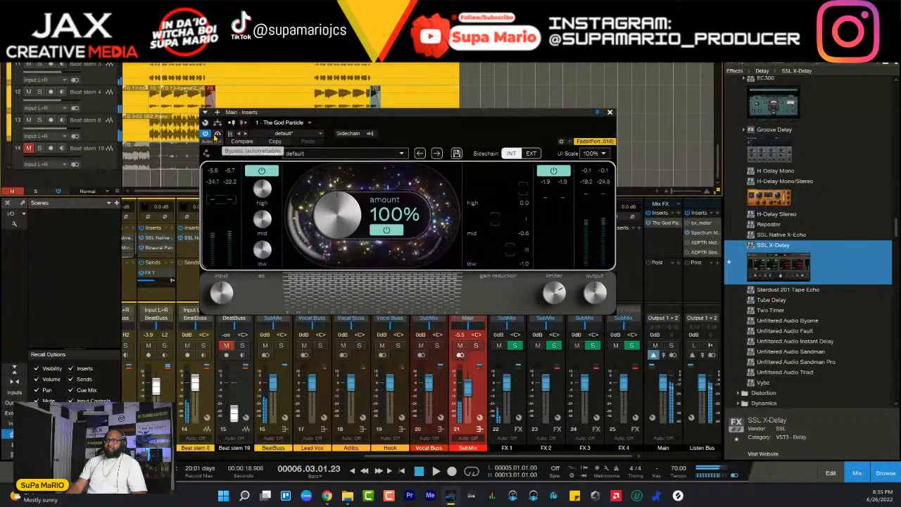
{"action": "left_click_drag", "start_coordinate": [334, 117], "coordinate": [377, 172]}
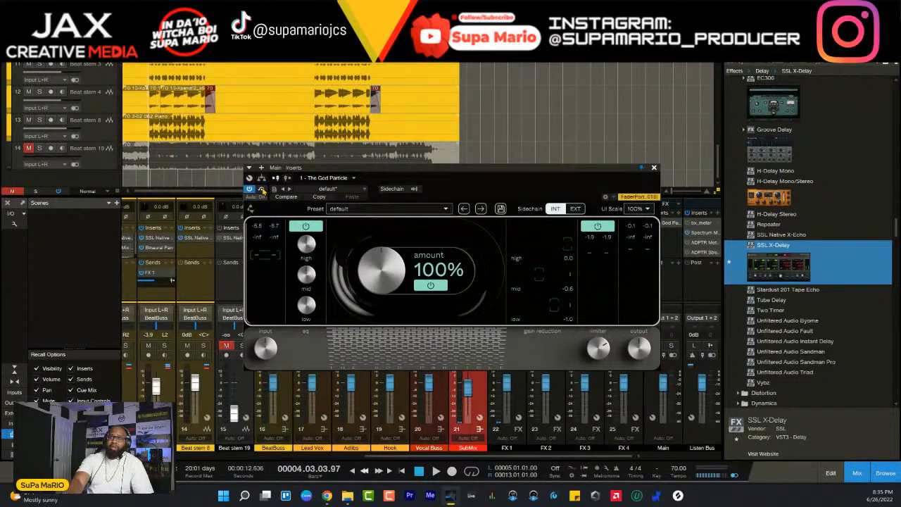
{"action": "left_click", "coordinate": [262, 190]}
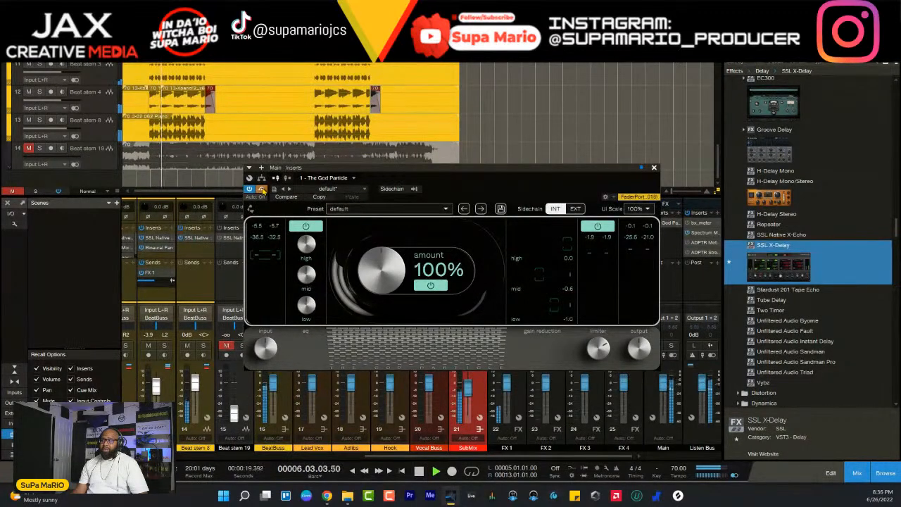
{"action": "left_click", "coordinate": [263, 190]}
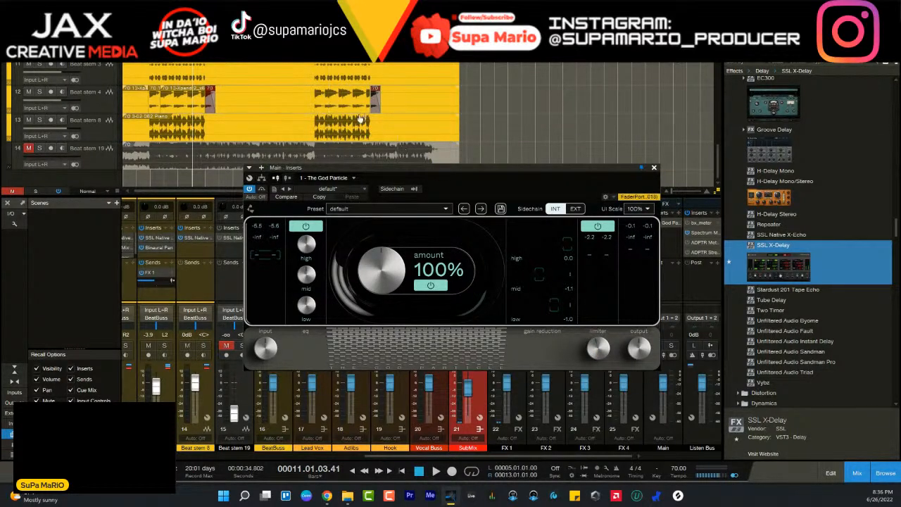
- Adjust The God Particle's limiter on the Main channel during playback and close the plug-in window
{"action": "key", "text": "space"}
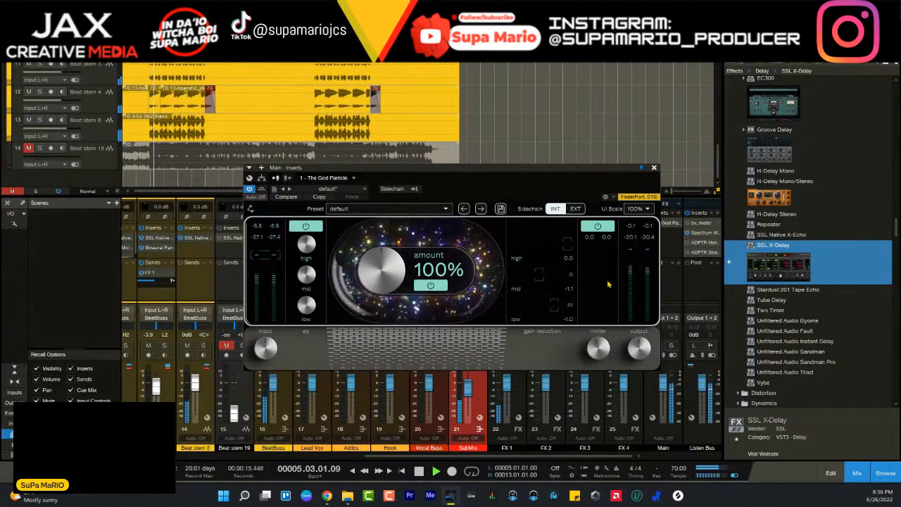
{"action": "mouse_move", "coordinate": [594, 350]}
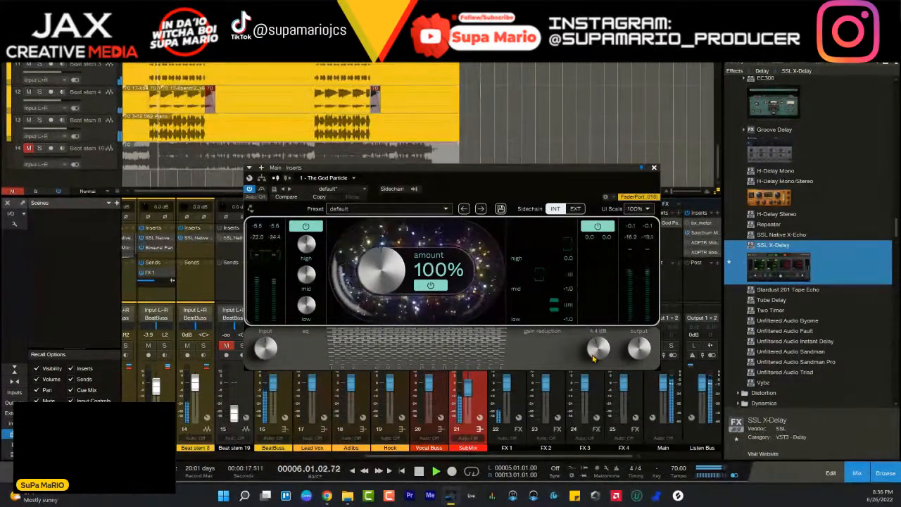
{"action": "left_click_drag", "start_coordinate": [593, 358], "coordinate": [593, 348]}
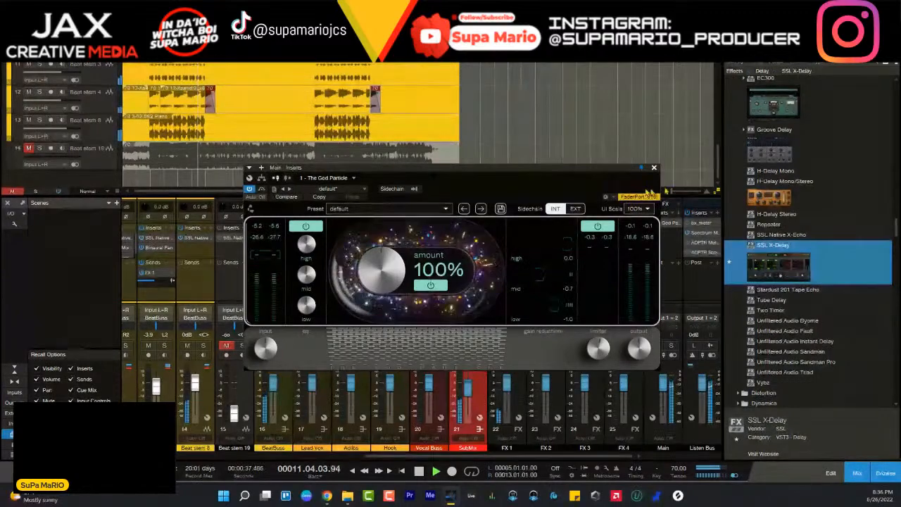
{"action": "left_click", "coordinate": [654, 167]}
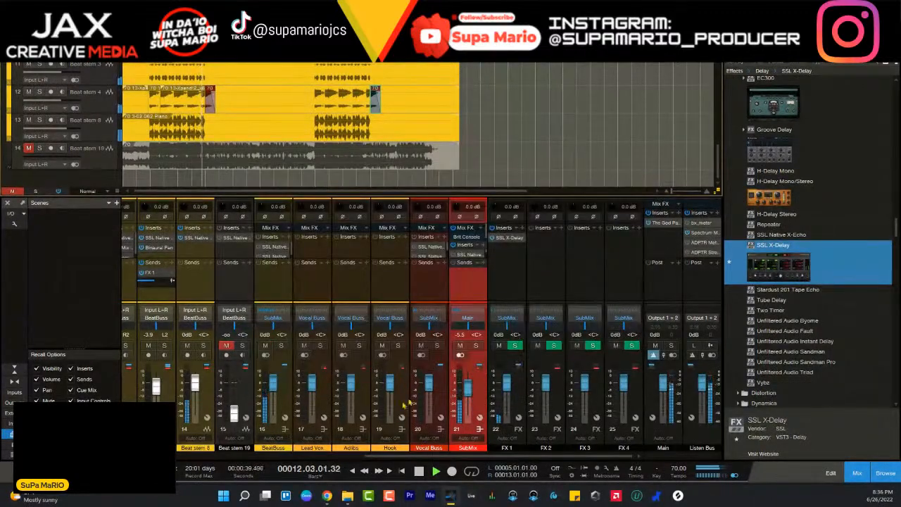
- Go to the drum channels in the mixer and briefly solo the Beat stem 6 channel to check it
{"action": "left_click_drag", "start_coordinate": [411, 457], "coordinate": [236, 466]}
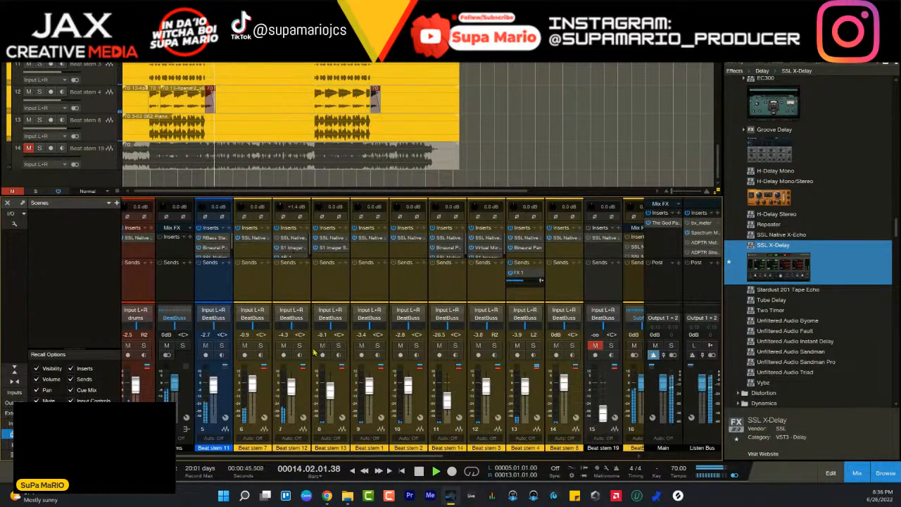
{"action": "left_click_drag", "start_coordinate": [415, 457], "coordinate": [274, 446]}
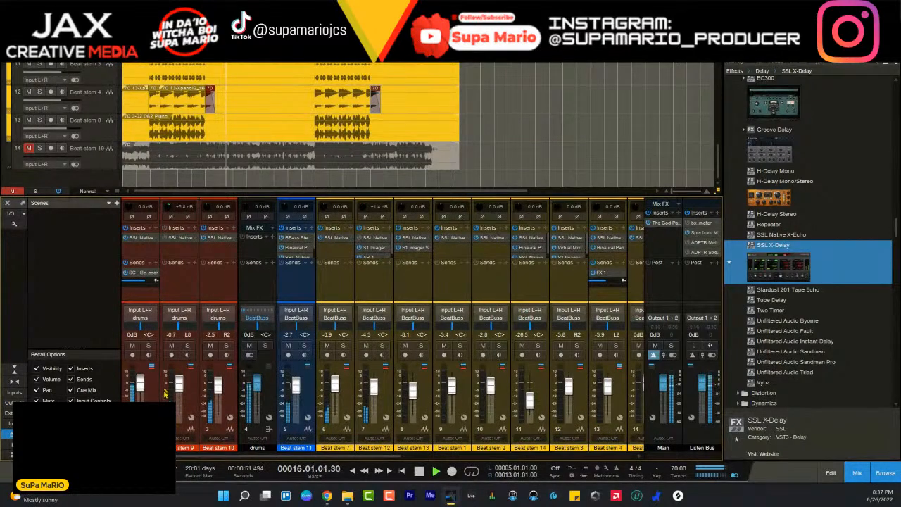
{"action": "left_click", "coordinate": [148, 346]}
{"action": "left_click", "coordinate": [148, 346]}
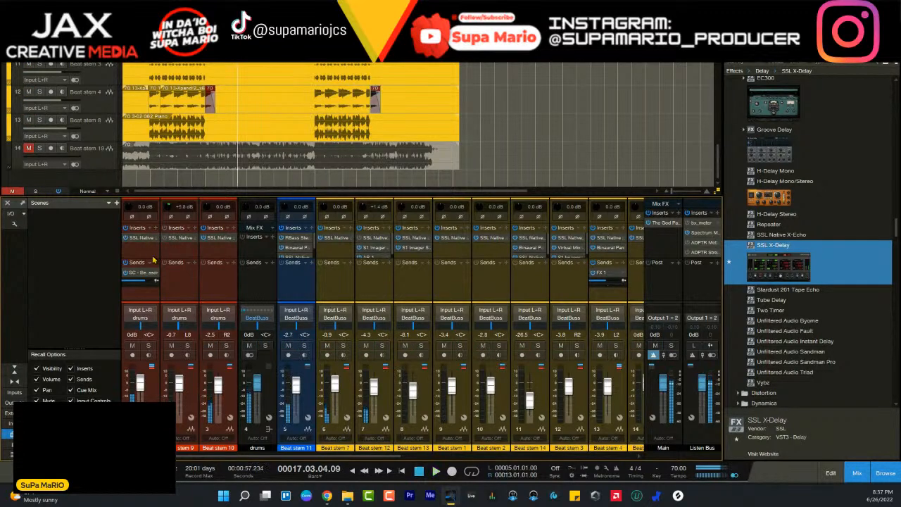
- Insert Unfiltered Audio Bass Mint on the Beat stem 6 channel and enable its Soft Clip option
{"action": "left_click", "coordinate": [155, 228]}
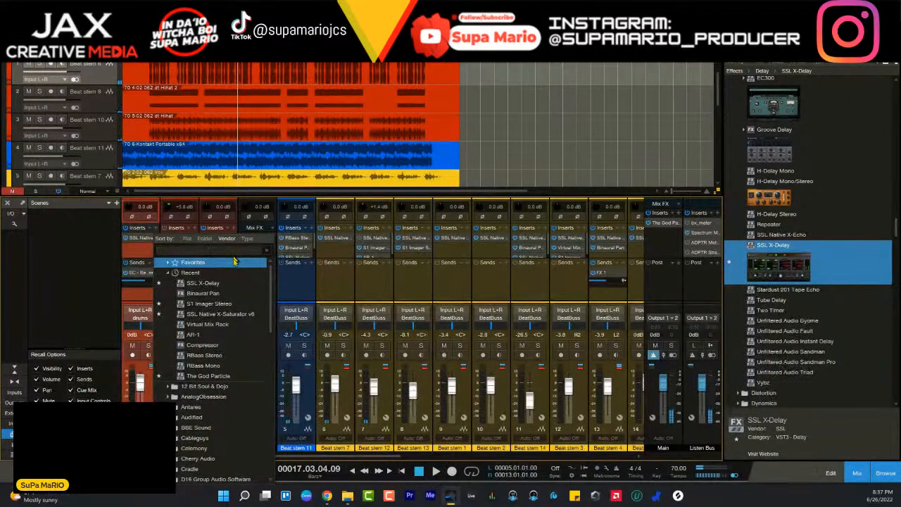
{"action": "type", "text": "bass"}
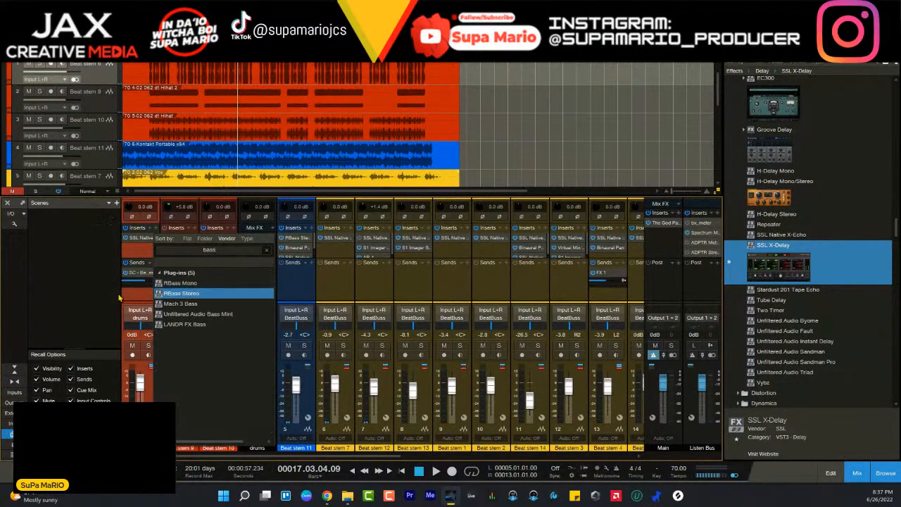
{"action": "left_click", "coordinate": [186, 314]}
{"action": "left_click_drag", "start_coordinate": [339, 280], "coordinate": [326, 354]}
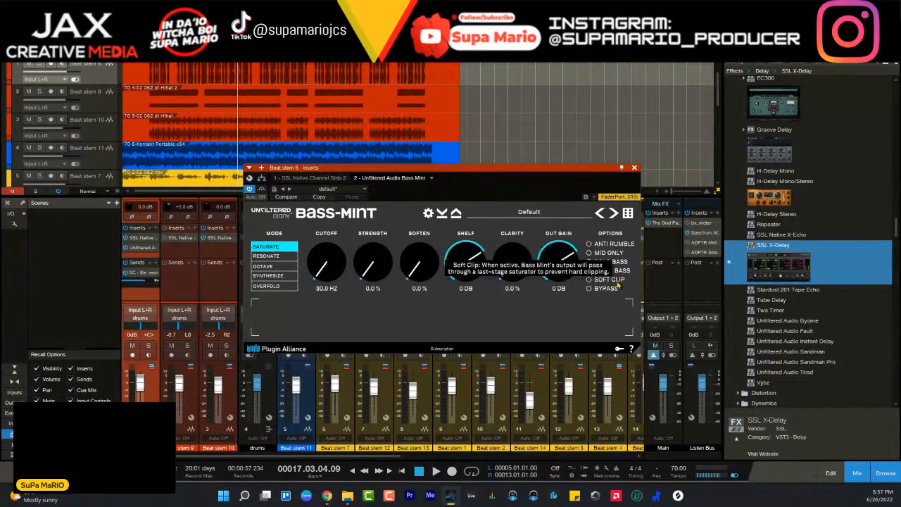
{"action": "left_click", "coordinate": [607, 280]}
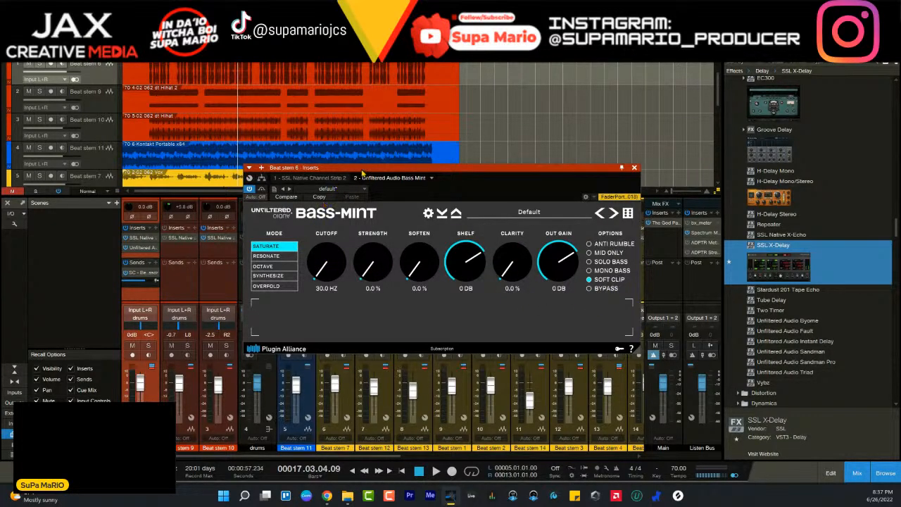
{"action": "left_click_drag", "start_coordinate": [362, 172], "coordinate": [358, 236]}
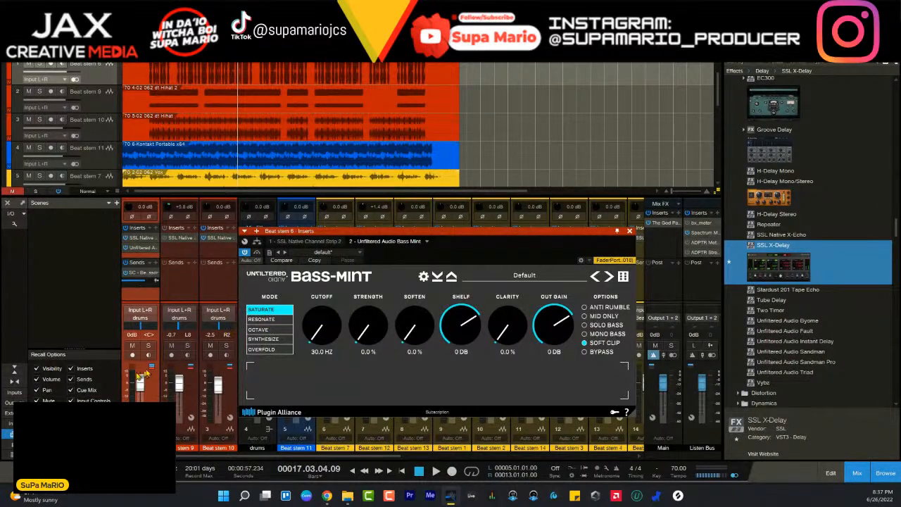
- Solo Beat stem 6 during playback and set Bass Mint's Shelf to 3.1 dB, leaving Strength at 0.0%
{"action": "key", "text": "space"}
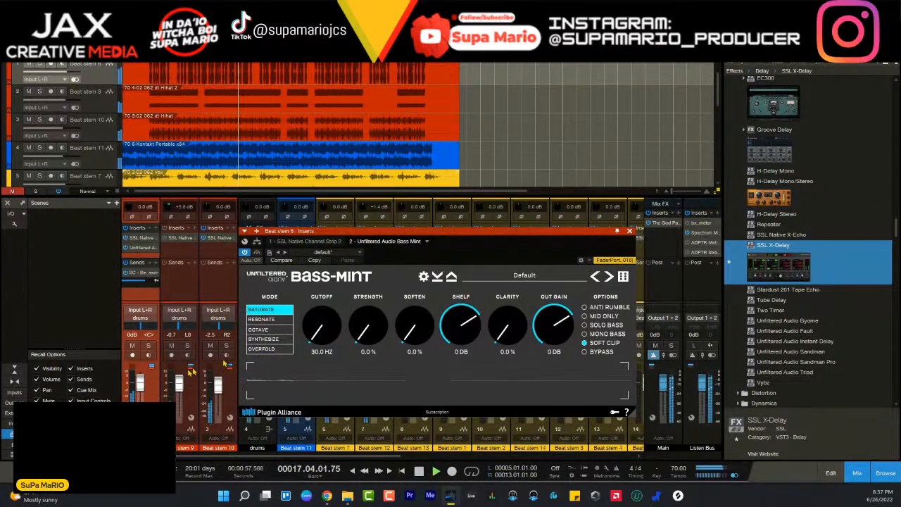
{"action": "left_click", "coordinate": [148, 346]}
{"action": "left_click_drag", "start_coordinate": [461, 340], "coordinate": [462, 307]}
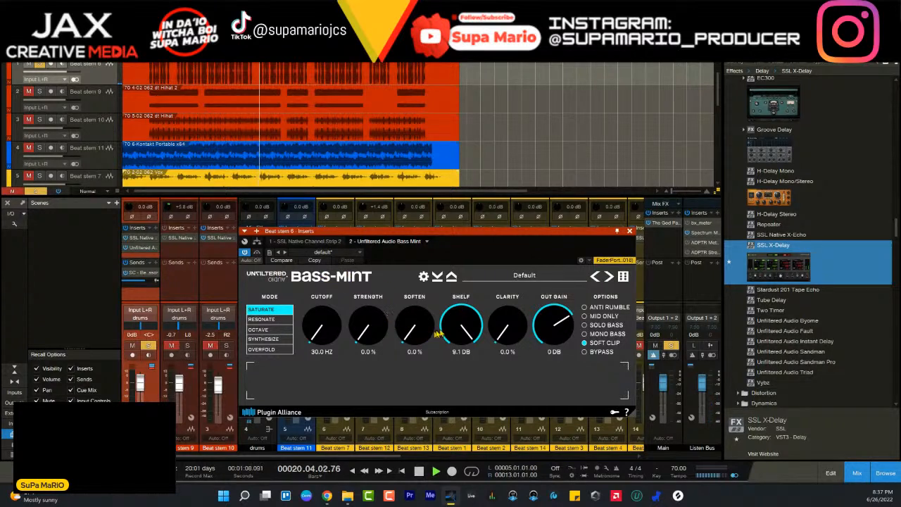
{"action": "left_click_drag", "start_coordinate": [454, 340], "coordinate": [465, 248]}
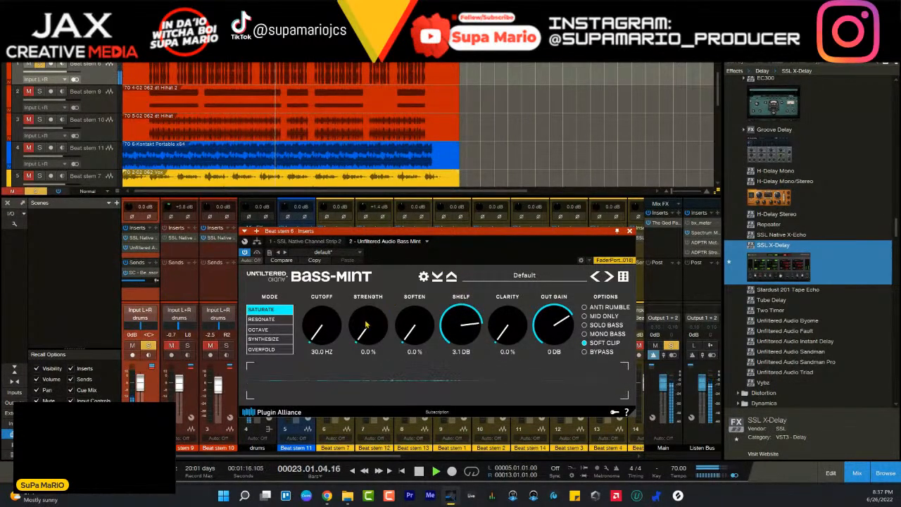
{"action": "mouse_move", "coordinate": [367, 323]}
{"action": "left_mouse_down"}
{"action": "mouse_move", "coordinate": [366, 219]}
{"action": "mouse_move", "coordinate": [366, 325]}
{"action": "left_mouse_up"}
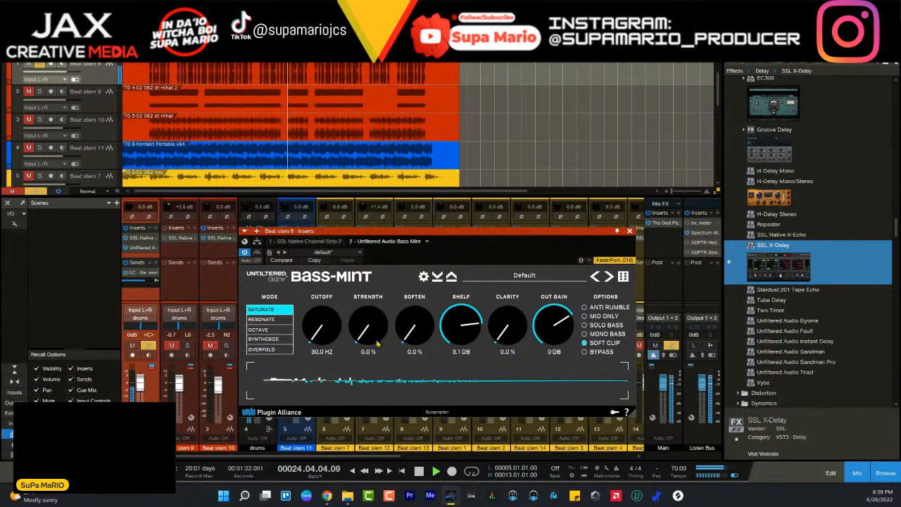
- Try Bass Mint's Cutoff at 49.4 Hz and Strength at 50.8% while listening to the soloed Beat stem 6
{"action": "key", "text": "space"}
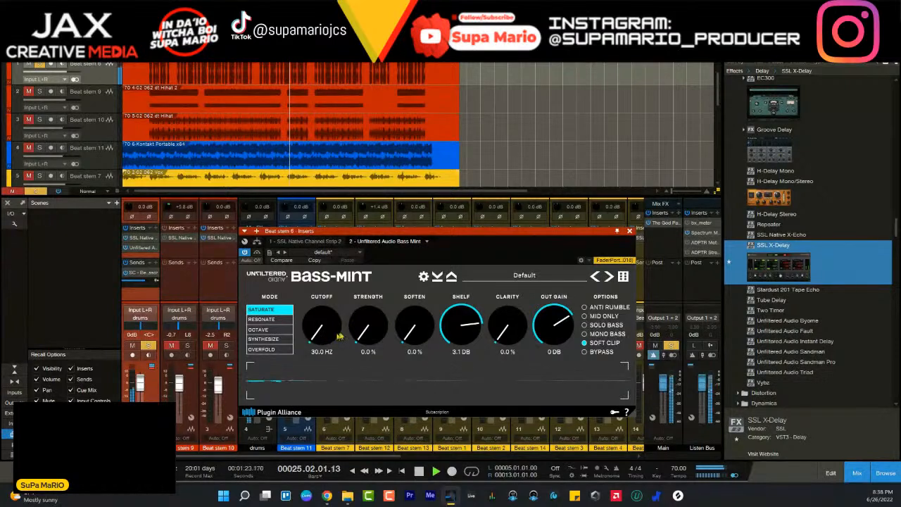
{"action": "key", "text": "space"}
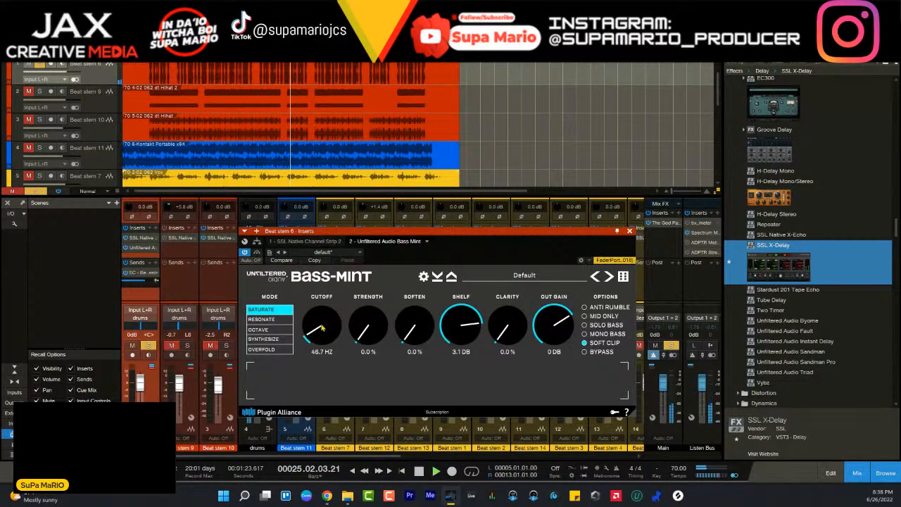
{"action": "left_click_drag", "start_coordinate": [323, 328], "coordinate": [323, 305]}
{"action": "left_click_drag", "start_coordinate": [359, 347], "coordinate": [362, 286]}
{"action": "left_click_drag", "start_coordinate": [323, 331], "coordinate": [328, 358]}
{"action": "key", "text": "space"}
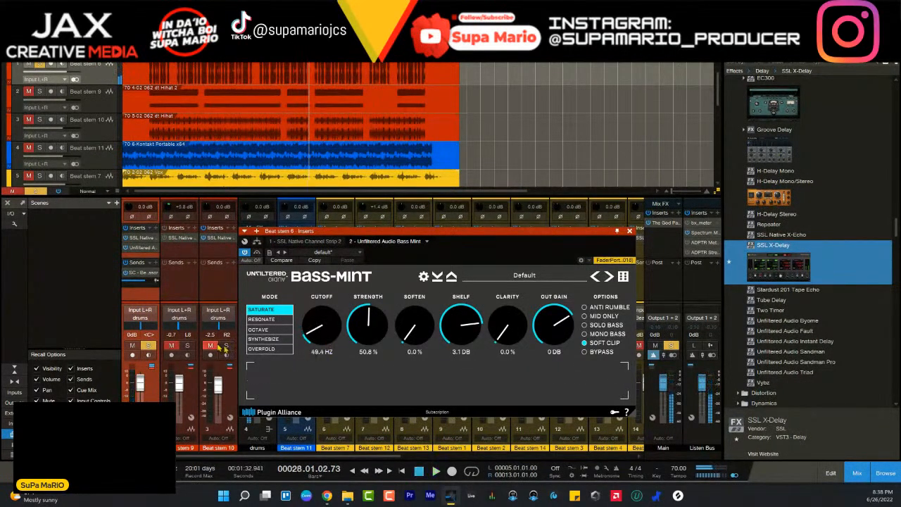
- Unsolo Beat stem 6 and, with the full beat playing, set Bass Mint's Cutoff to 57.4 Hz and Strength to 0.0%
{"action": "left_click", "coordinate": [145, 346]}
{"action": "scroll", "coordinate": [328, 333], "scroll_direction": "down", "scroll_amount": 5}
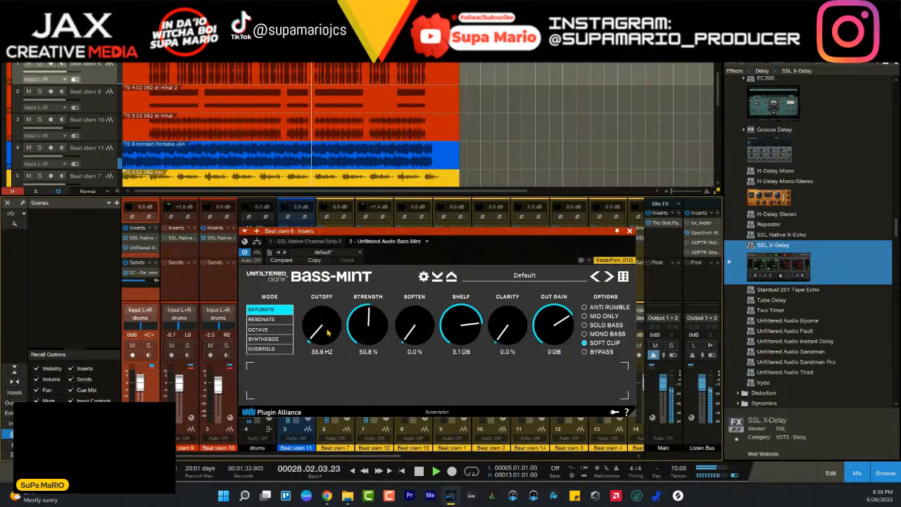
{"action": "scroll", "coordinate": [328, 334], "scroll_direction": "up", "scroll_amount": 3}
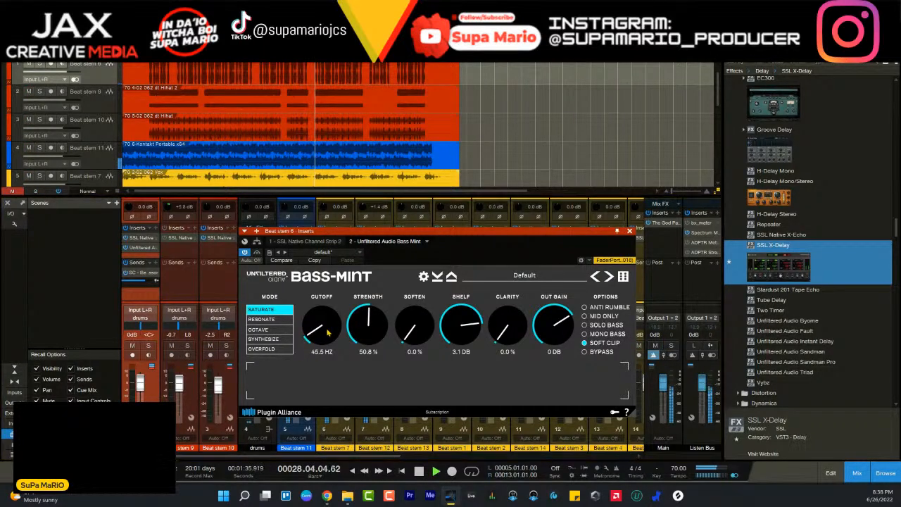
{"action": "scroll", "coordinate": [327, 322], "scroll_direction": "up", "scroll_amount": 1}
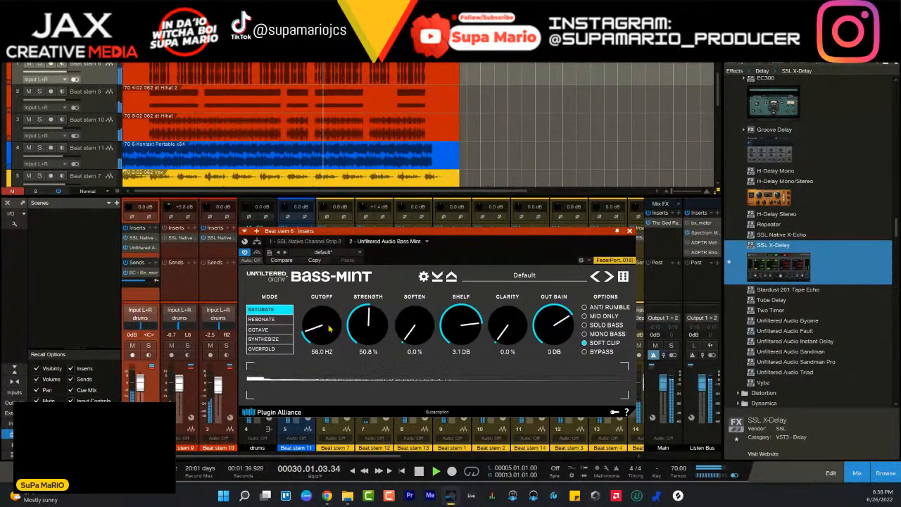
{"action": "scroll", "coordinate": [328, 330], "scroll_direction": "down", "scroll_amount": 1}
{"action": "scroll", "coordinate": [330, 337], "scroll_direction": "up", "scroll_amount": 1}
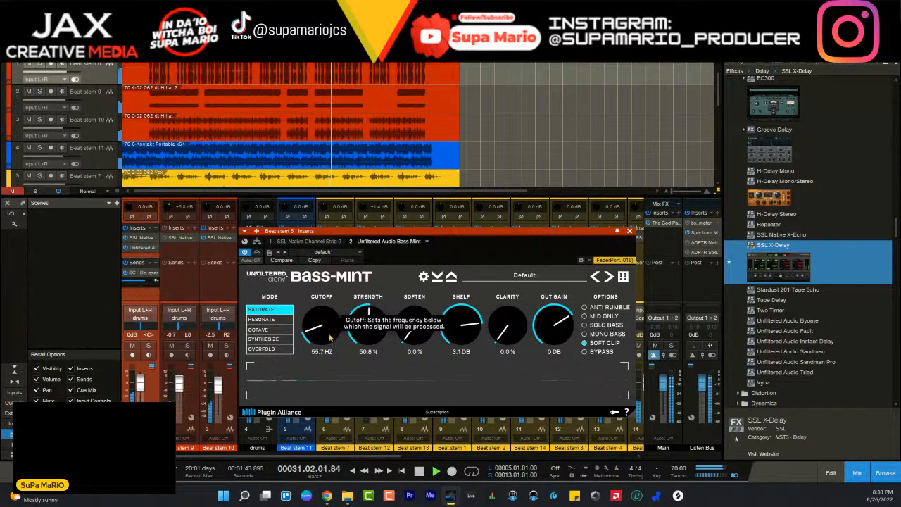
{"action": "scroll", "coordinate": [329, 338], "scroll_direction": "up", "scroll_amount": 1}
{"action": "scroll", "coordinate": [366, 330], "scroll_direction": "down", "scroll_amount": 5}
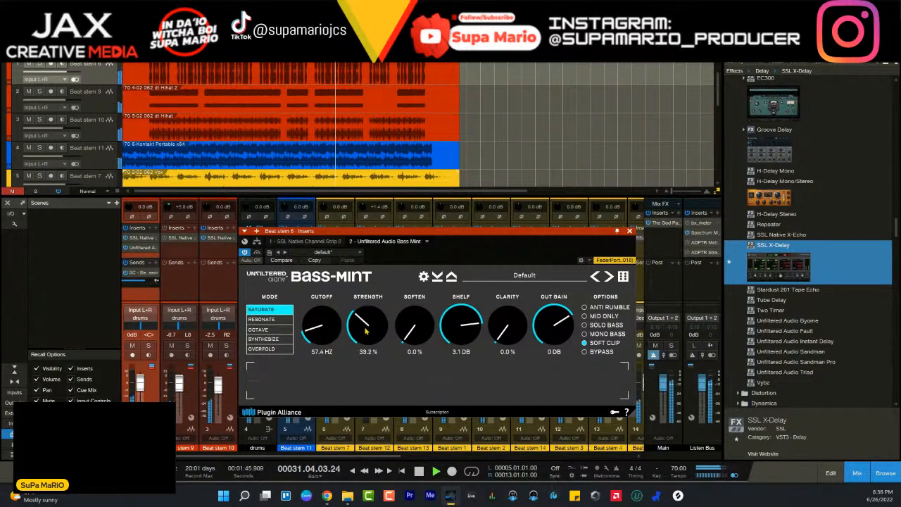
{"action": "scroll", "coordinate": [366, 331], "scroll_direction": "down", "scroll_amount": 2}
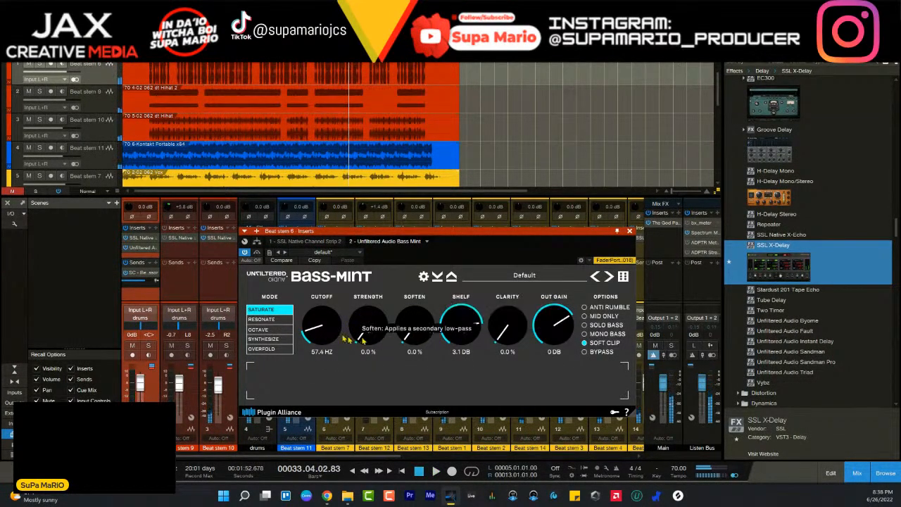
- Move the Bass Mint window clear of the timeline, replay from around bar 4 and set Strength to 3.6%
{"action": "left_click_drag", "start_coordinate": [404, 234], "coordinate": [353, 118]}
{"action": "left_click_drag", "start_coordinate": [361, 210], "coordinate": [355, 230]}
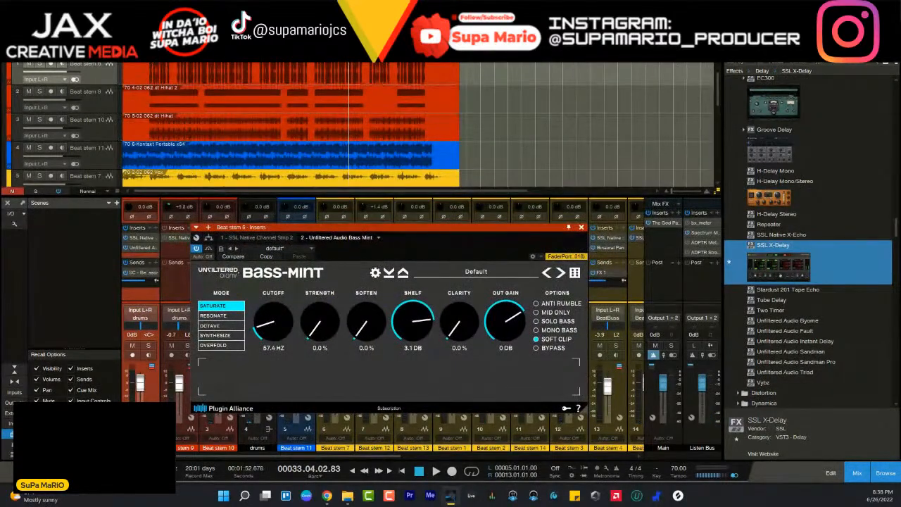
{"action": "left_click", "coordinate": [145, 104]}
{"action": "key", "text": "space"}
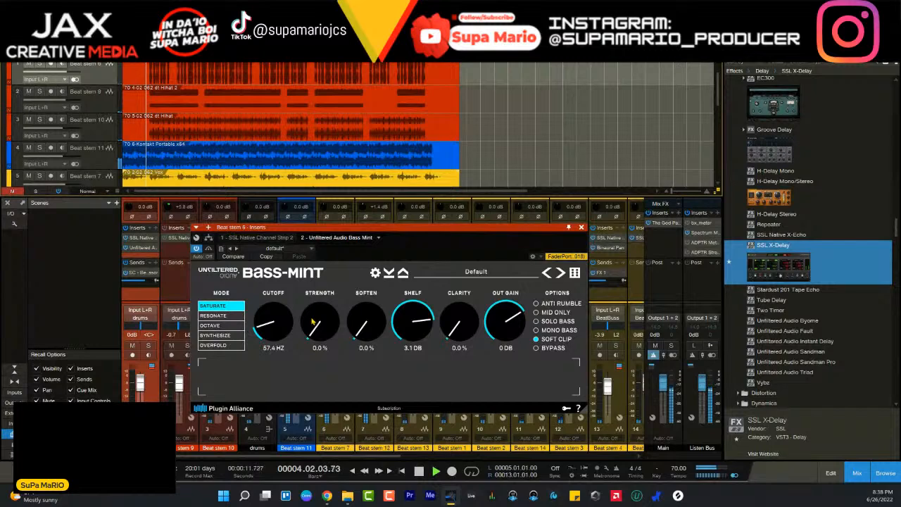
{"action": "scroll", "coordinate": [312, 322], "scroll_direction": "up", "scroll_amount": 1}
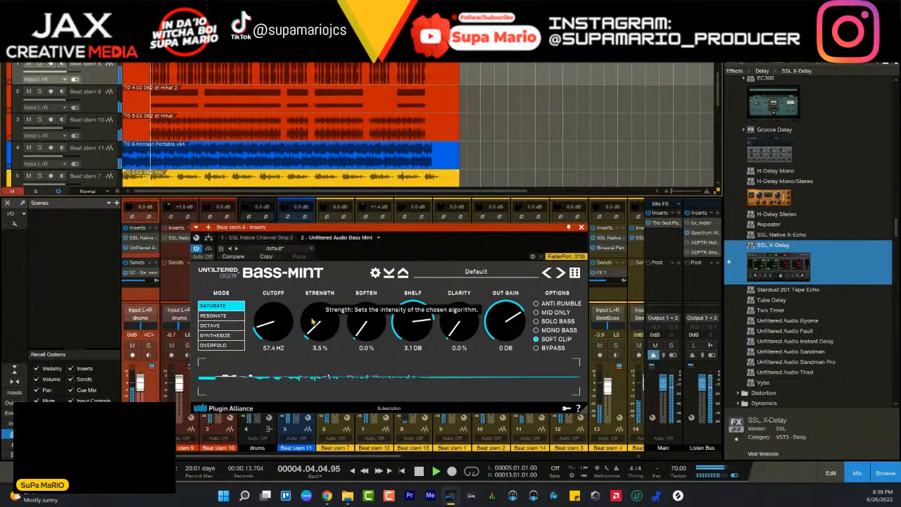
- Try Bass Mint's Strength at 4.7%, 0.0% and 2.0% while the full beat plays
{"action": "scroll", "coordinate": [312, 321], "scroll_direction": "up", "scroll_amount": 1}
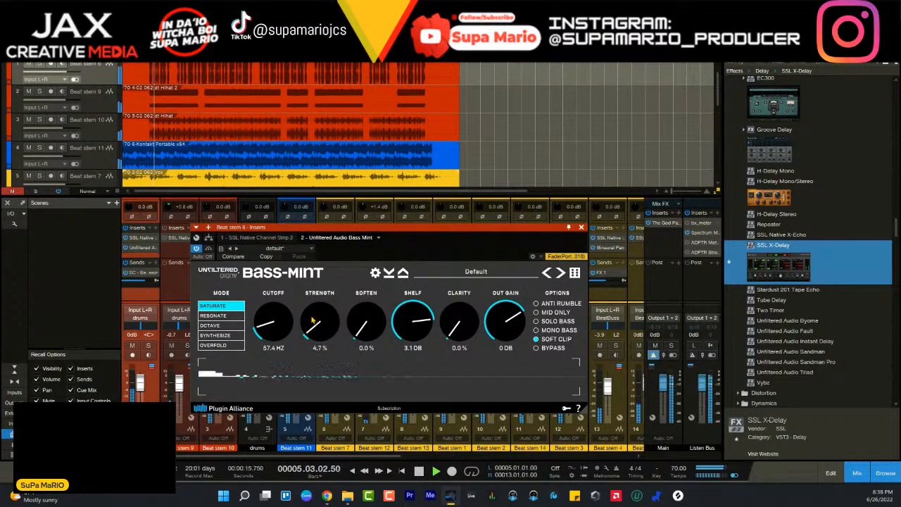
{"action": "left_click_drag", "start_coordinate": [313, 321], "coordinate": [314, 326]}
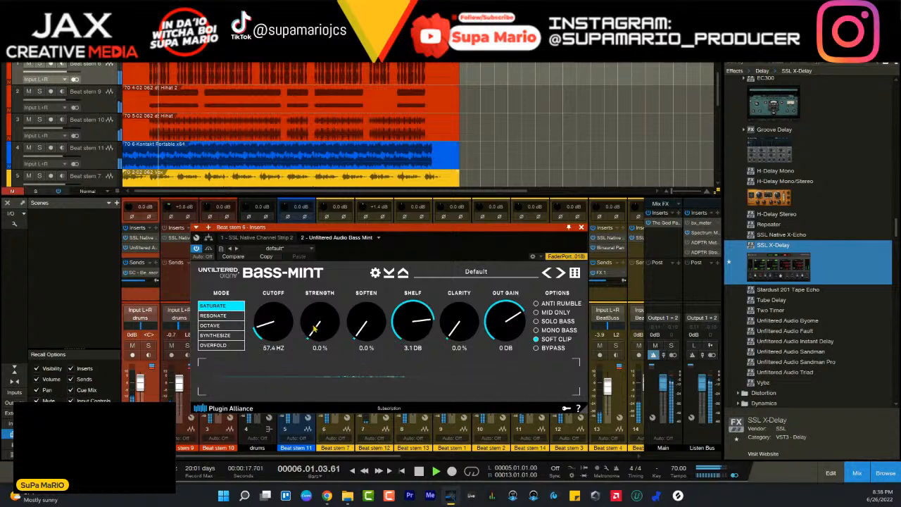
{"action": "left_click_drag", "start_coordinate": [325, 331], "coordinate": [324, 323]}
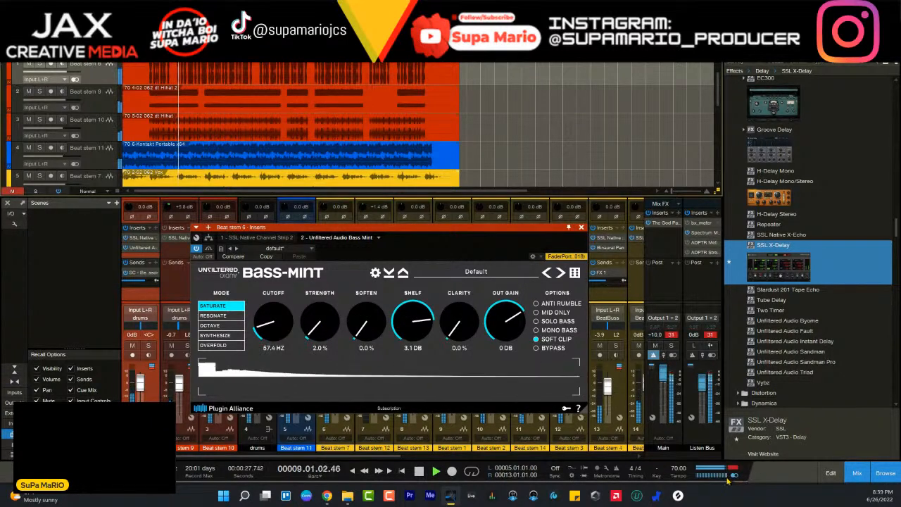
{"action": "key", "text": "space"}
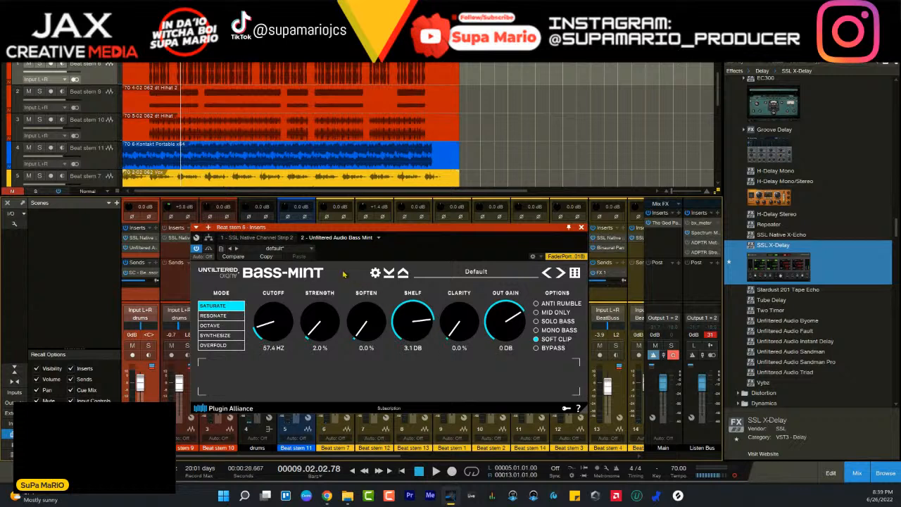
- Replay the beat from bar 5 and compare Bass Mint's Strength at values between 0.0% and 3.0%
{"action": "left_click", "coordinate": [150, 55]}
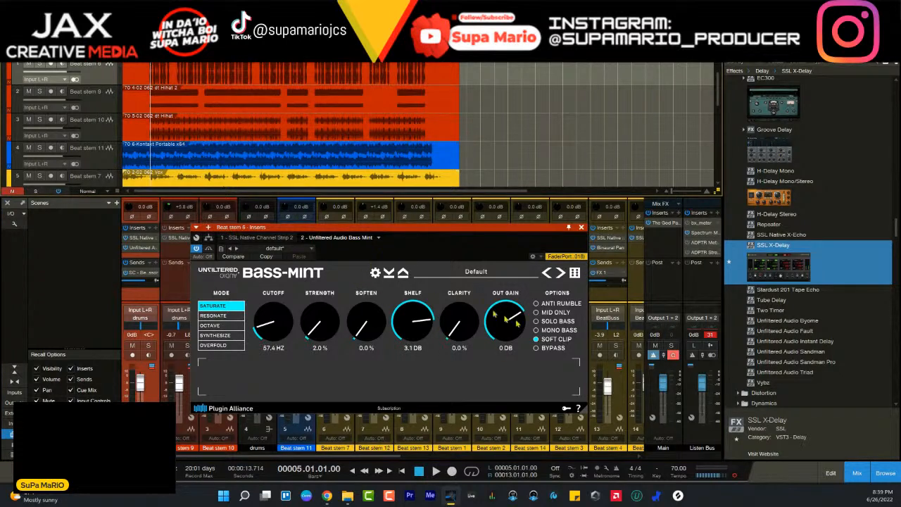
{"action": "key", "text": "space"}
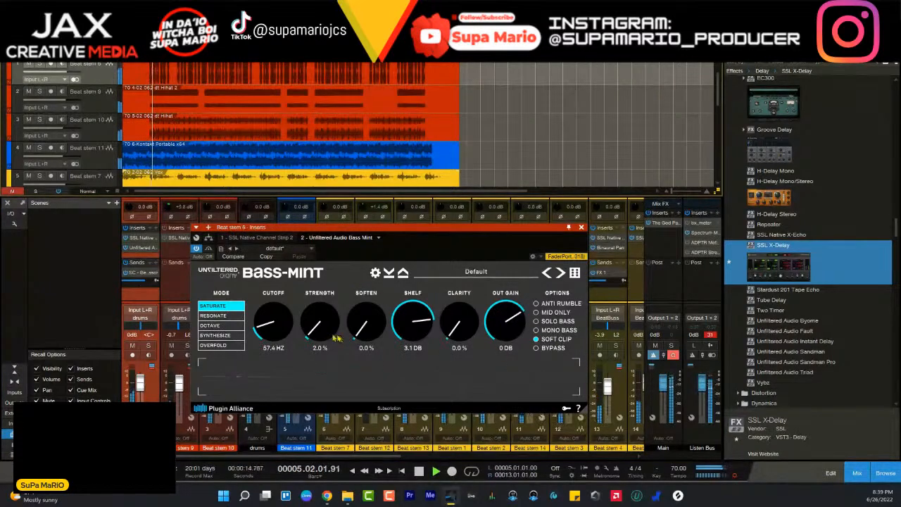
{"action": "scroll", "coordinate": [316, 322], "scroll_direction": "down", "scroll_amount": 1}
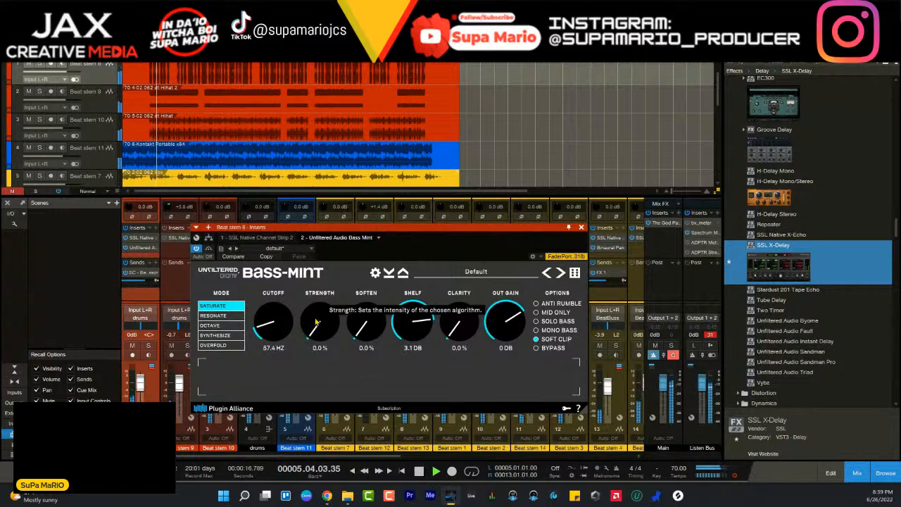
{"action": "scroll", "coordinate": [316, 321], "scroll_direction": "up", "scroll_amount": 1}
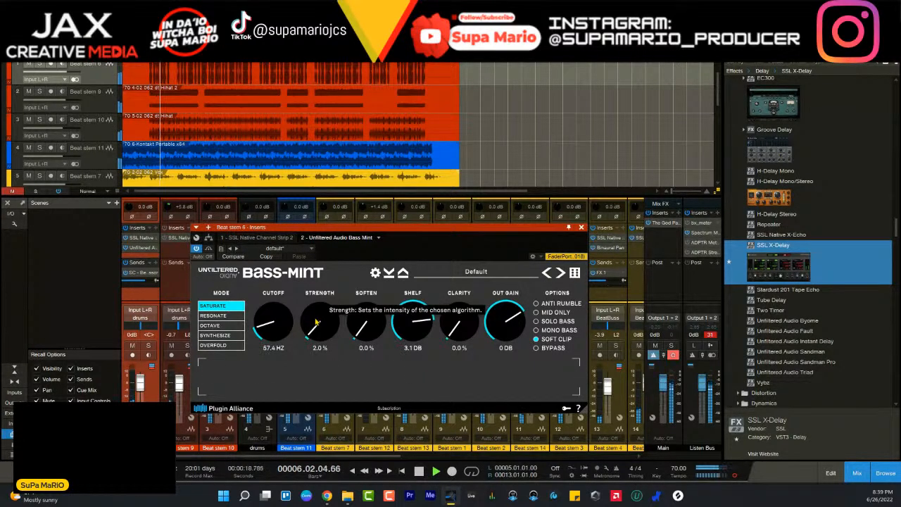
{"action": "scroll", "coordinate": [316, 321], "scroll_direction": "down", "scroll_amount": 1}
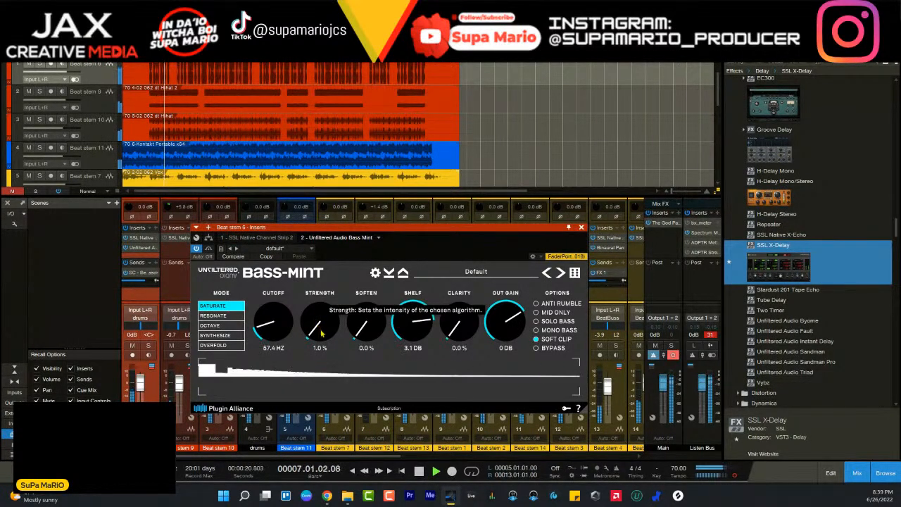
{"action": "left_click_drag", "start_coordinate": [322, 333], "coordinate": [319, 327]}
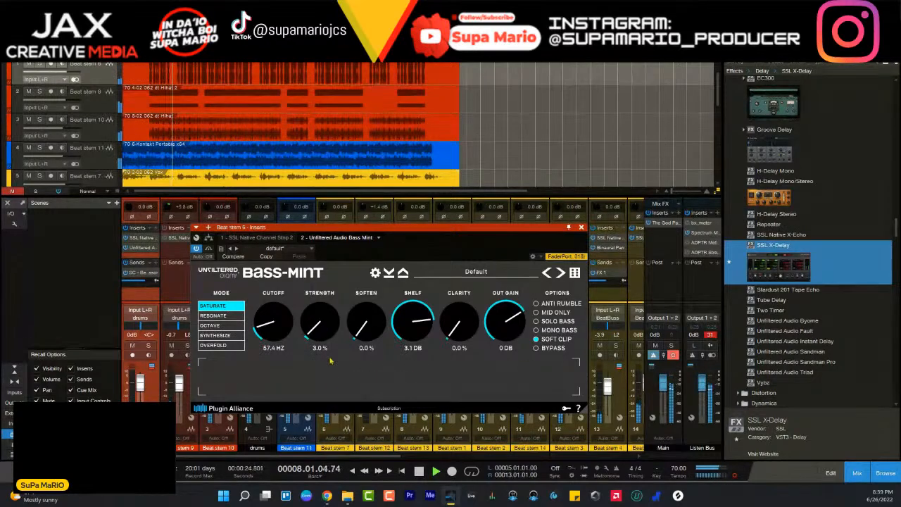
- Set Bass Mint's Strength to 0.8% with the full beat playing
{"action": "scroll", "coordinate": [321, 333], "scroll_direction": "down", "scroll_amount": 2}
{"action": "left_click_drag", "start_coordinate": [342, 432], "coordinate": [324, 335]}
{"action": "scroll", "coordinate": [323, 336], "scroll_direction": "down", "scroll_amount": 1}
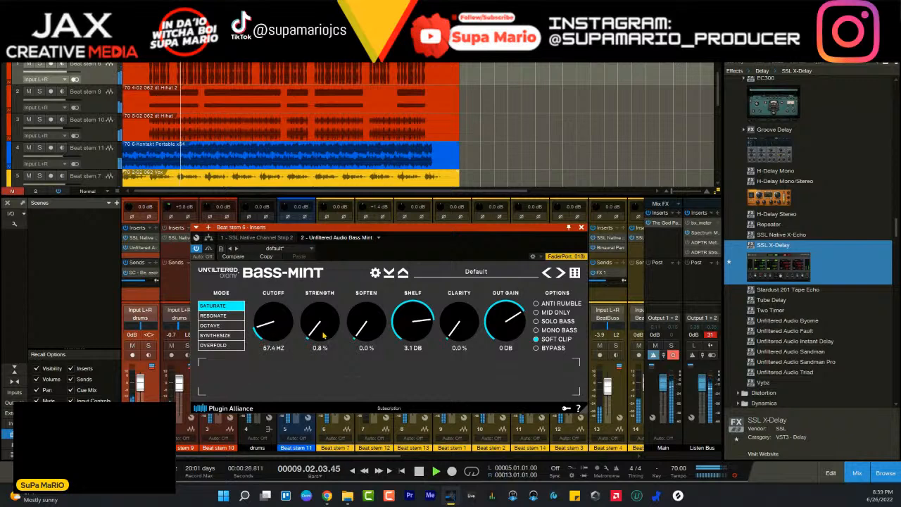
{"action": "scroll", "coordinate": [323, 336], "scroll_direction": "down", "scroll_amount": 1}
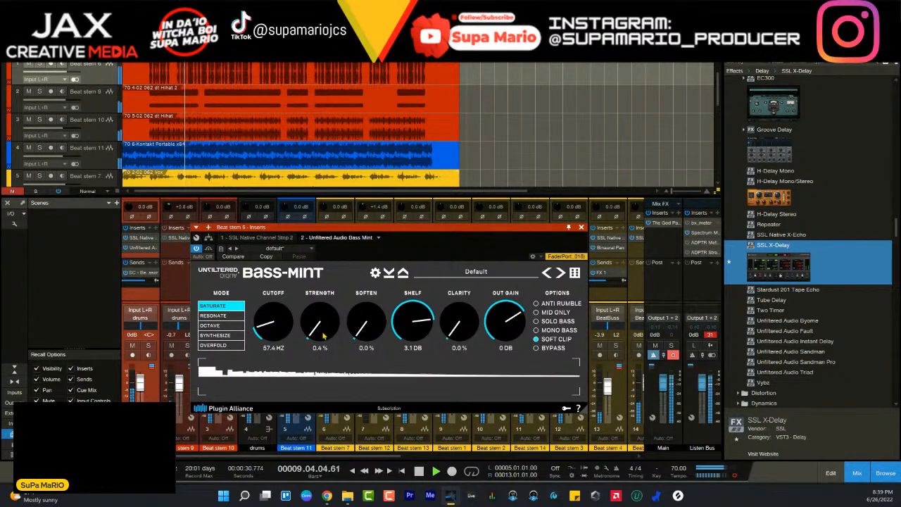
{"action": "scroll", "coordinate": [324, 335], "scroll_direction": "up", "scroll_amount": 1}
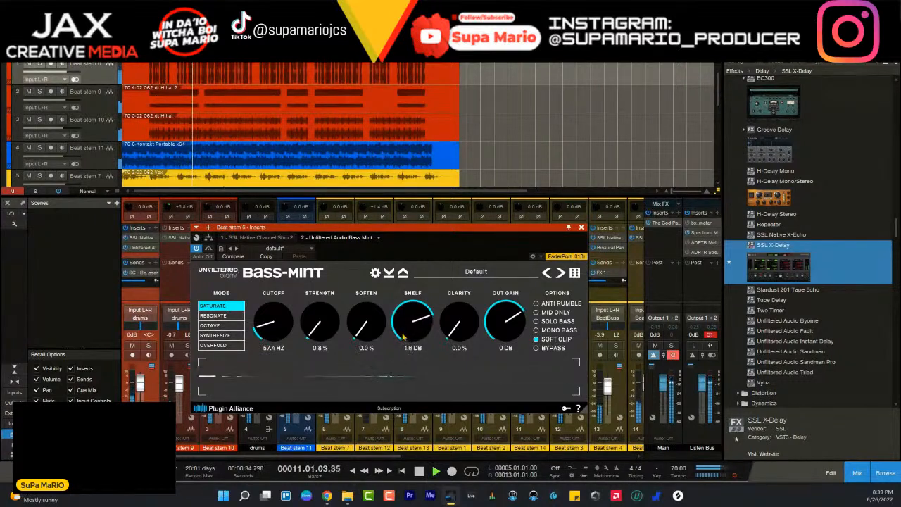
- Lower Bass Mint's Shelf to 0.7 dB, checking it during playback, and close the plug-in window
{"action": "scroll", "coordinate": [405, 342], "scroll_direction": "down", "scroll_amount": 1}
{"action": "scroll", "coordinate": [405, 341], "scroll_direction": "down", "scroll_amount": 1}
{"action": "scroll", "coordinate": [404, 342], "scroll_direction": "up", "scroll_amount": 3}
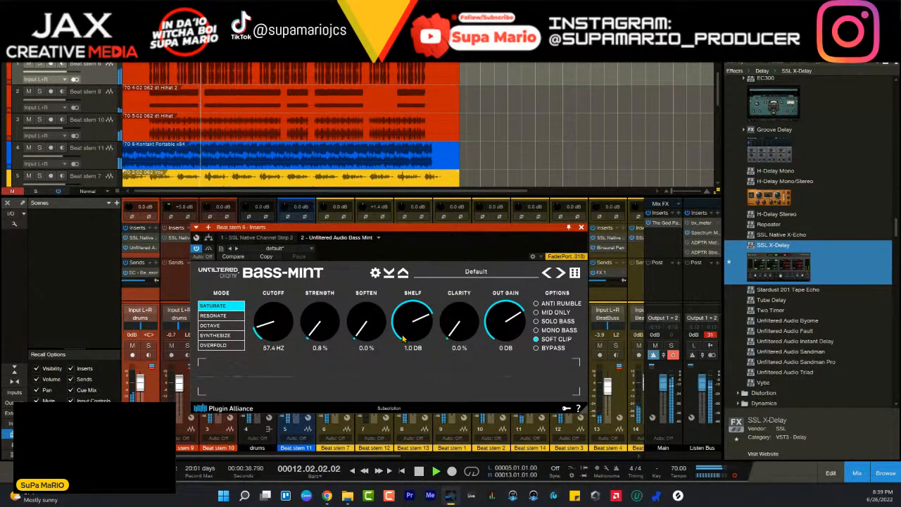
{"action": "scroll", "coordinate": [404, 339], "scroll_direction": "down", "scroll_amount": 2}
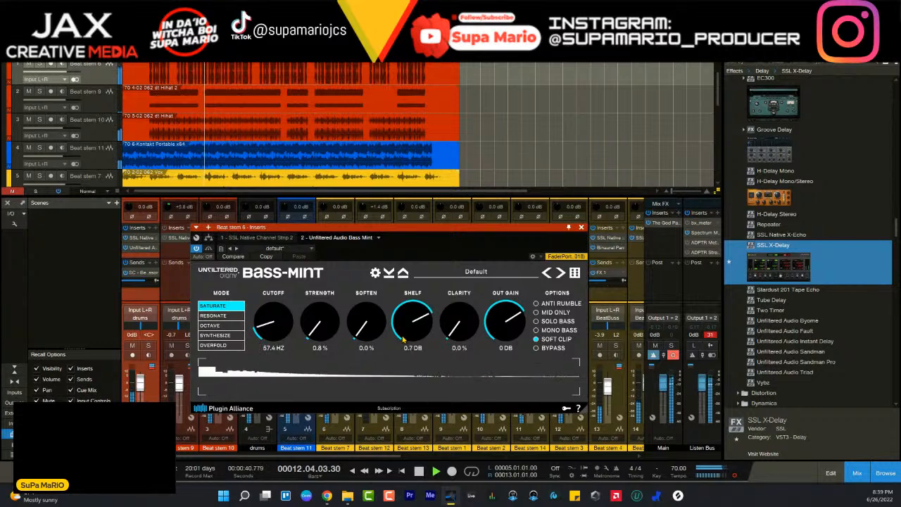
{"action": "scroll", "coordinate": [403, 339], "scroll_direction": "up", "scroll_amount": 1}
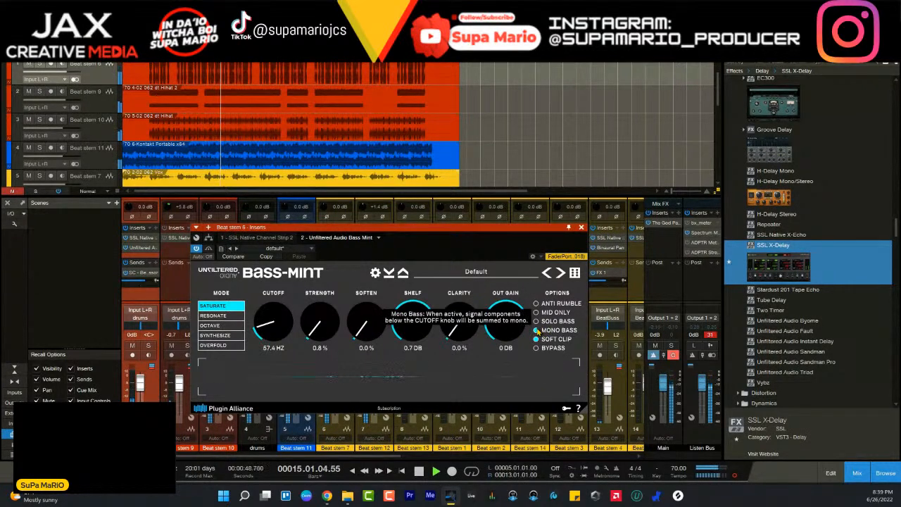
{"action": "key", "text": "space"}
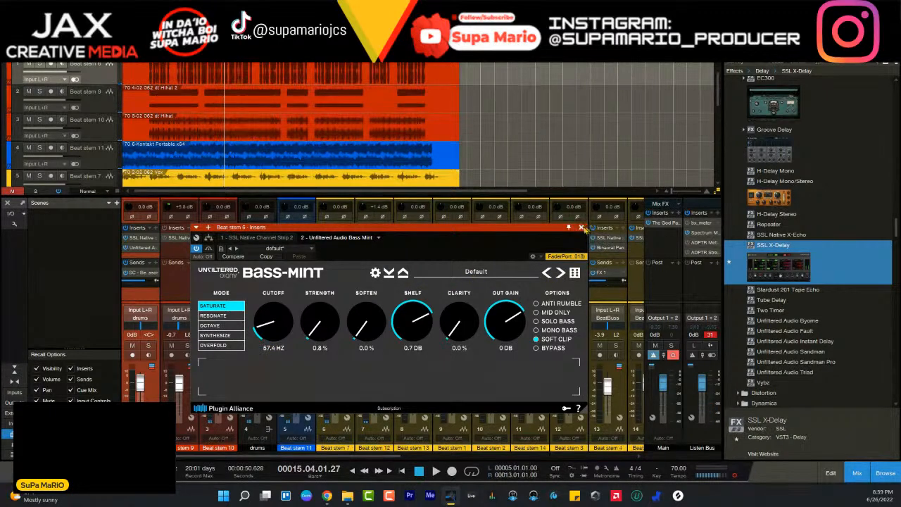
{"action": "left_click", "coordinate": [582, 227]}
- Continue playing the beat and solo Beat stem 6 in the mixer
{"action": "key", "text": "space"}
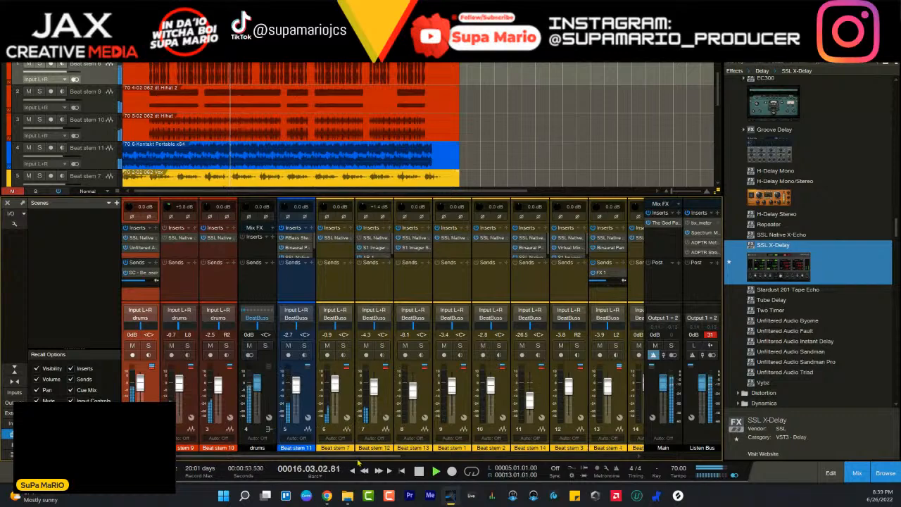
{"action": "left_click_drag", "start_coordinate": [384, 456], "coordinate": [597, 471]}
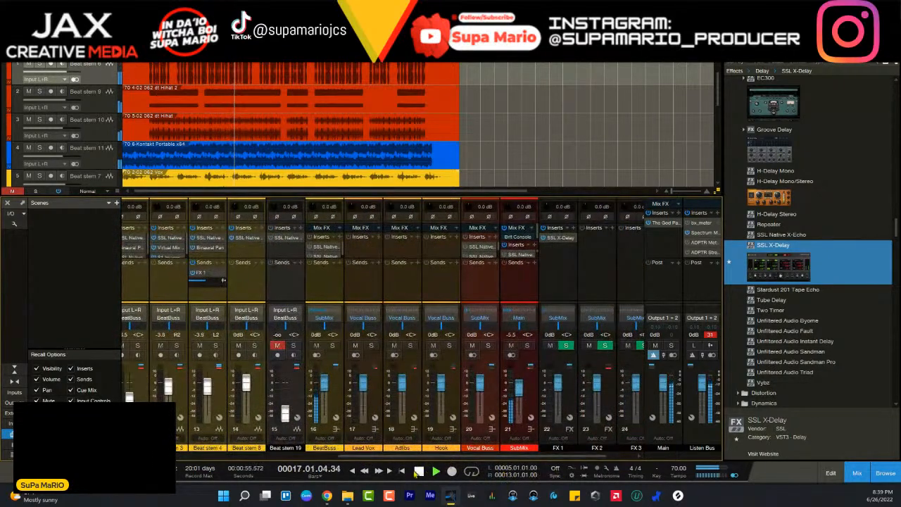
{"action": "left_click_drag", "start_coordinate": [429, 456], "coordinate": [451, 459]}
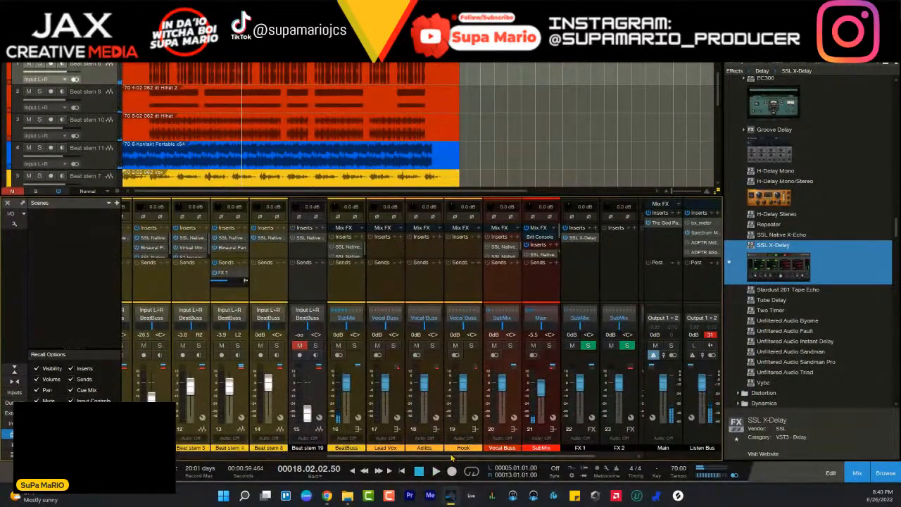
{"action": "left_click_drag", "start_coordinate": [451, 459], "coordinate": [472, 459]}
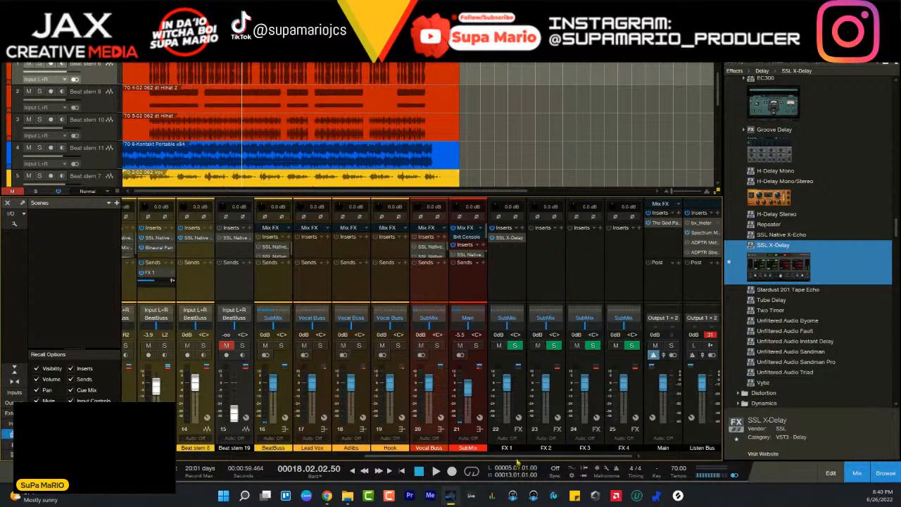
{"action": "left_click_drag", "start_coordinate": [519, 459], "coordinate": [294, 459]}
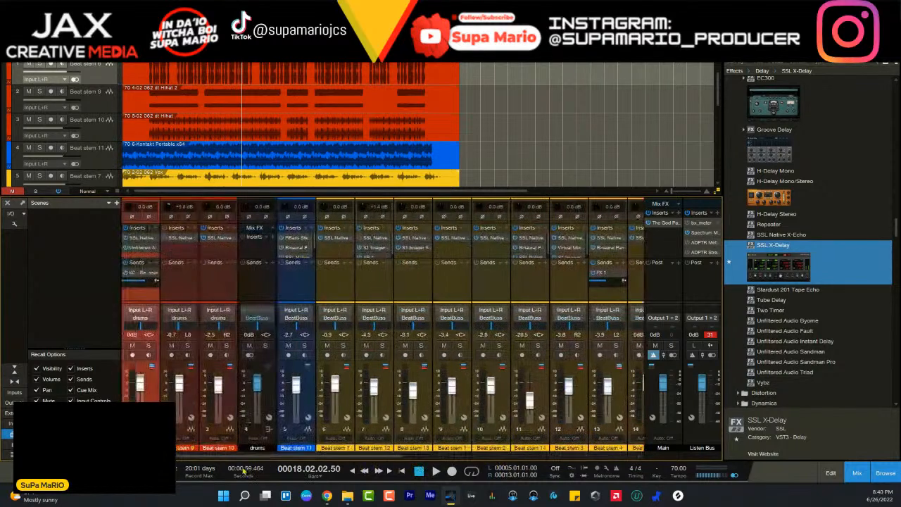
{"action": "left_click", "coordinate": [148, 349]}
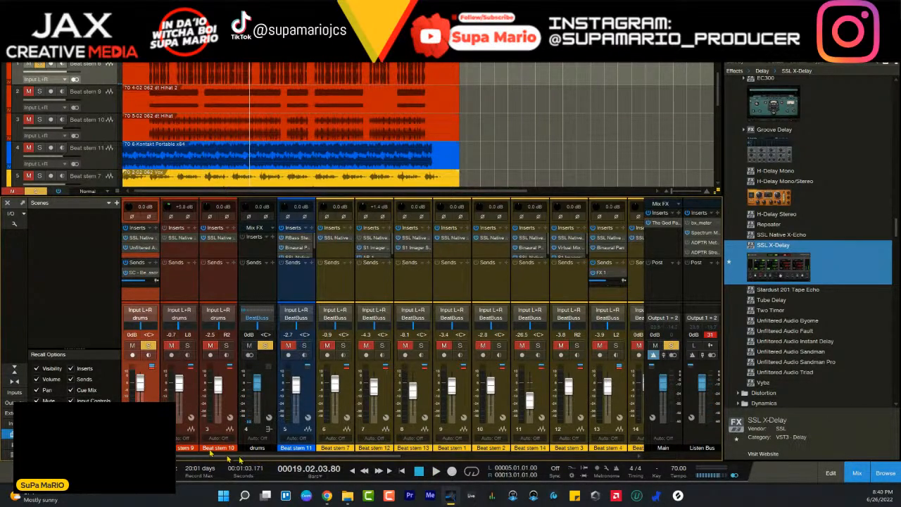
- Search the plug-ins for "mcdsp" and insert the Revolver reverb on the FX 2 channel
{"action": "left_click_drag", "start_coordinate": [226, 457], "coordinate": [475, 451]}
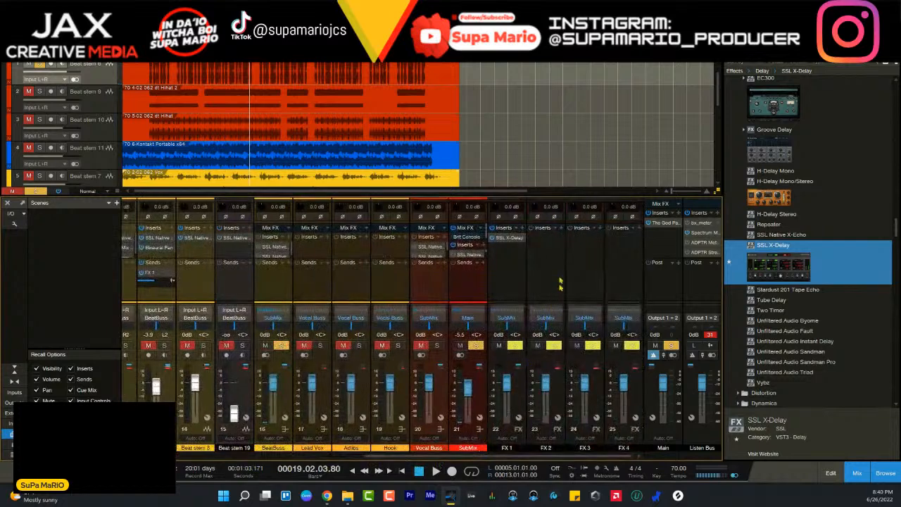
{"action": "left_click", "coordinate": [562, 229]}
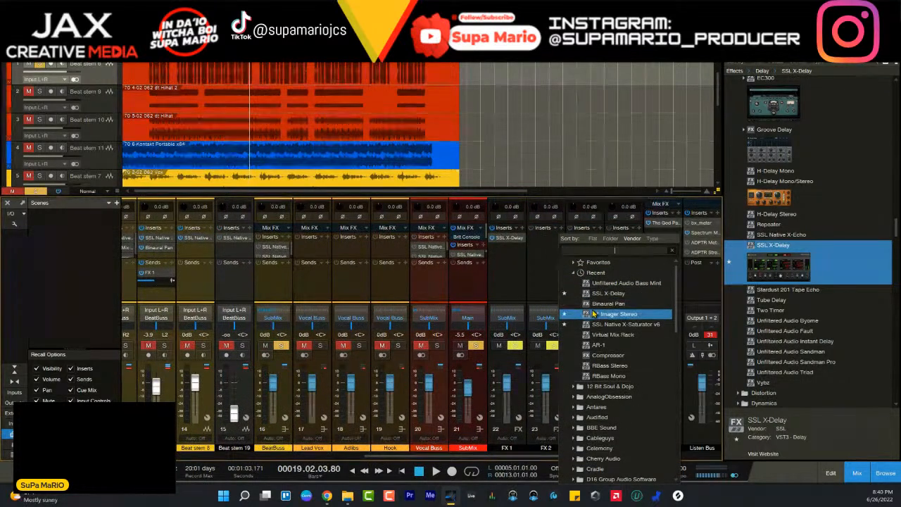
{"action": "left_click", "coordinate": [617, 251]}
{"action": "type", "text": "mcds"}
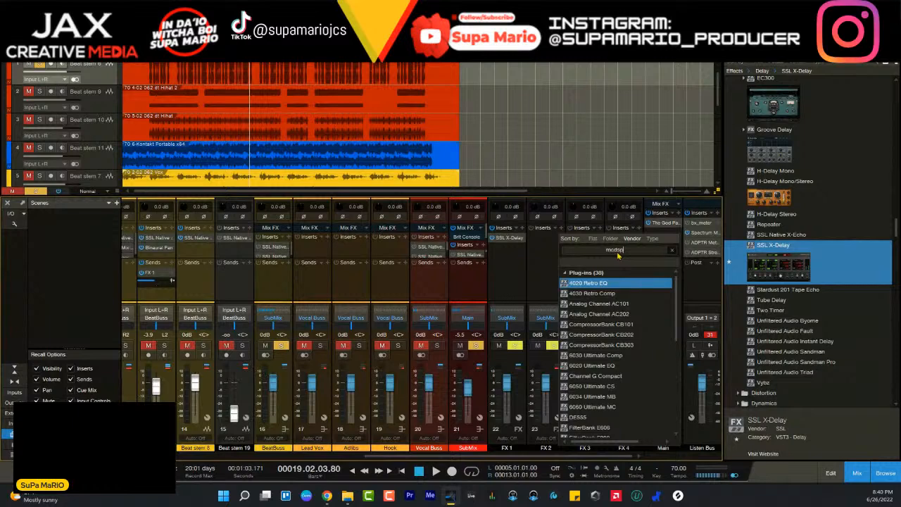
{"action": "type", "text": "p"}
{"action": "scroll", "coordinate": [627, 337], "scroll_direction": "down", "scroll_amount": 5}
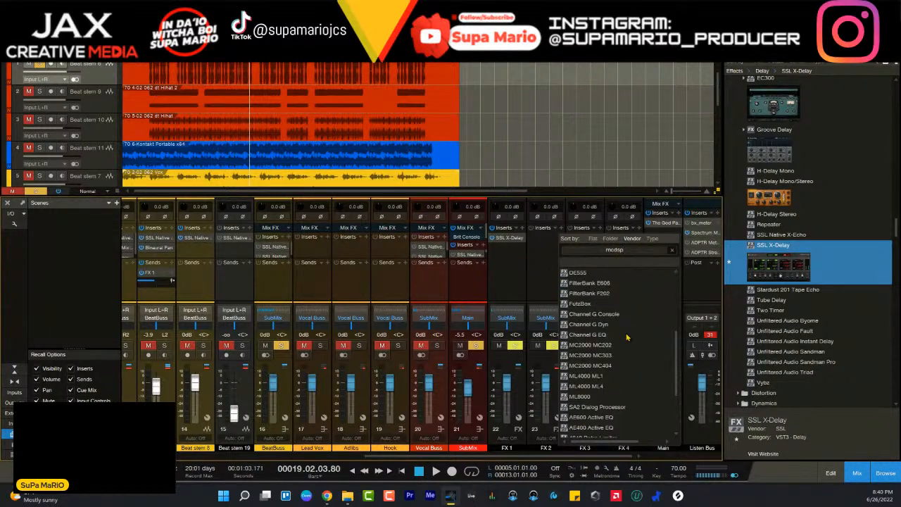
{"action": "scroll", "coordinate": [627, 387], "scroll_direction": "down", "scroll_amount": 3}
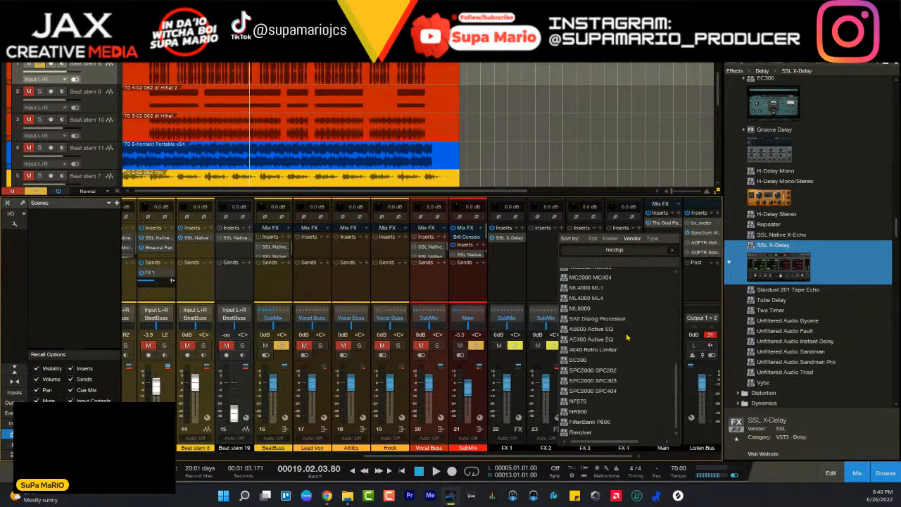
{"action": "left_click", "coordinate": [620, 433]}
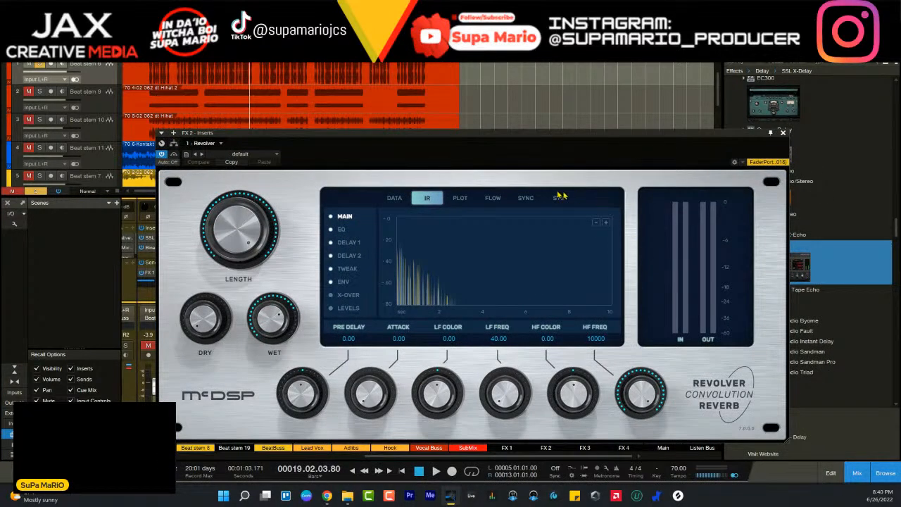
- Load the Plates preset IR_Retro_250_3_0 in FX 2's Revolver and turn up its Wet level
{"action": "left_click", "coordinate": [257, 155]}
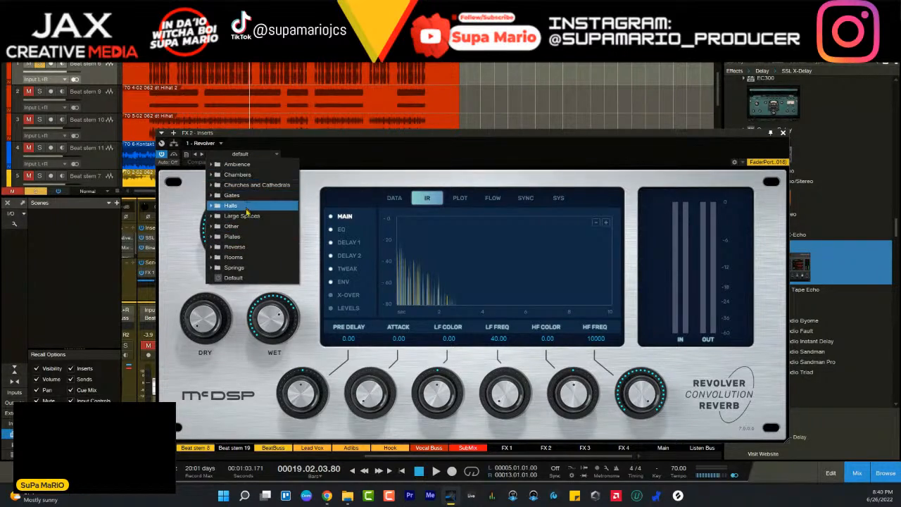
{"action": "left_click", "coordinate": [234, 239]}
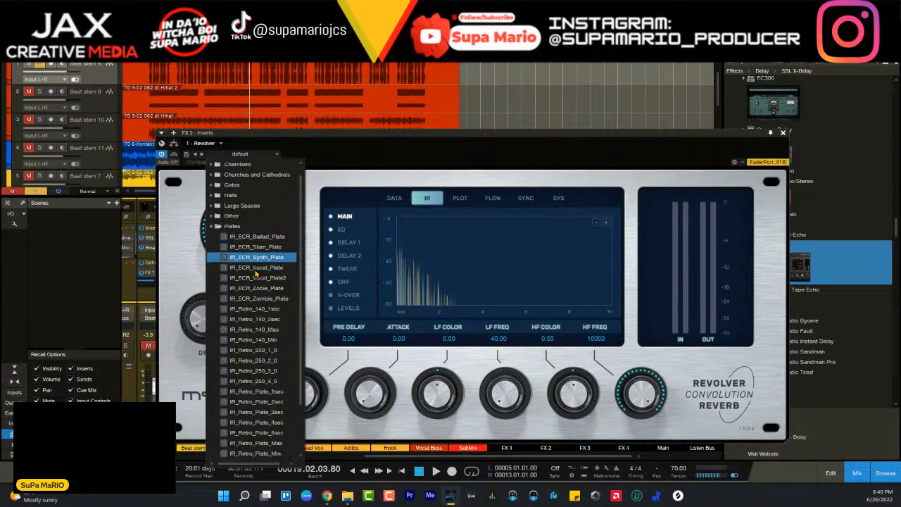
{"action": "scroll", "coordinate": [254, 197], "scroll_direction": "down", "scroll_amount": 1}
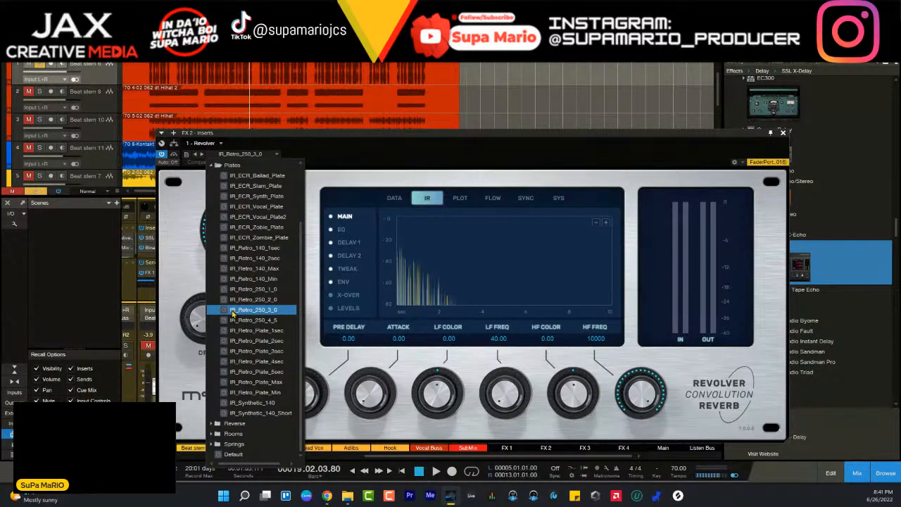
{"action": "left_click", "coordinate": [128, 369]}
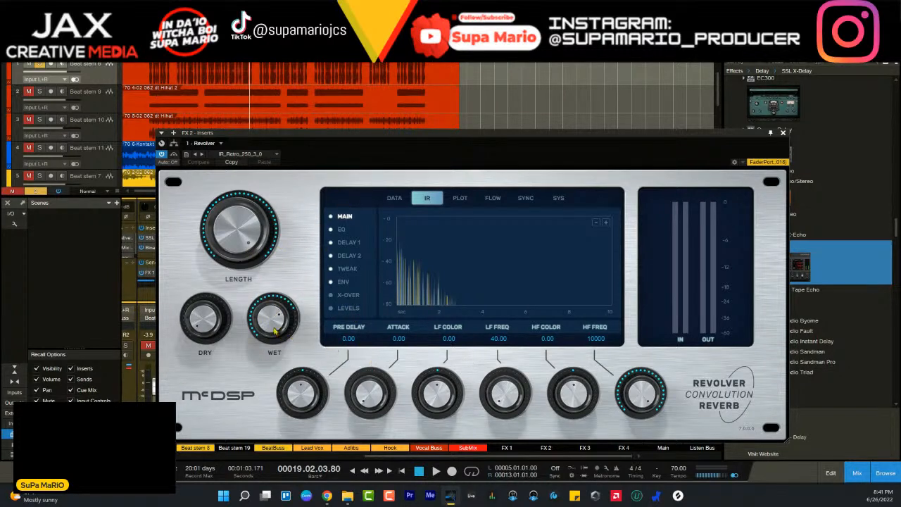
{"action": "left_click_drag", "start_coordinate": [275, 331], "coordinate": [303, 250]}
{"action": "left_click", "coordinate": [783, 133]}
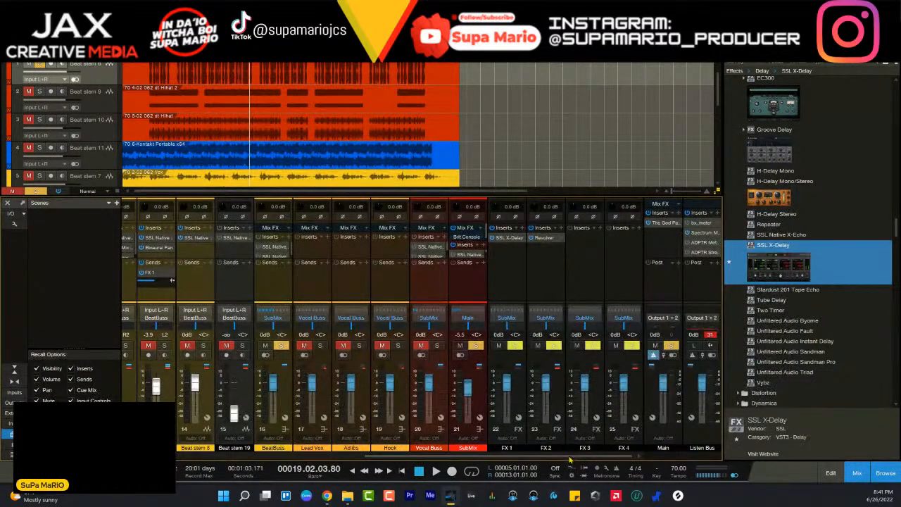
- Add a send to FX 2 on the Beat stem 6 channel, alongside its existing sidechain send
{"action": "left_click_drag", "start_coordinate": [571, 456], "coordinate": [331, 355]}
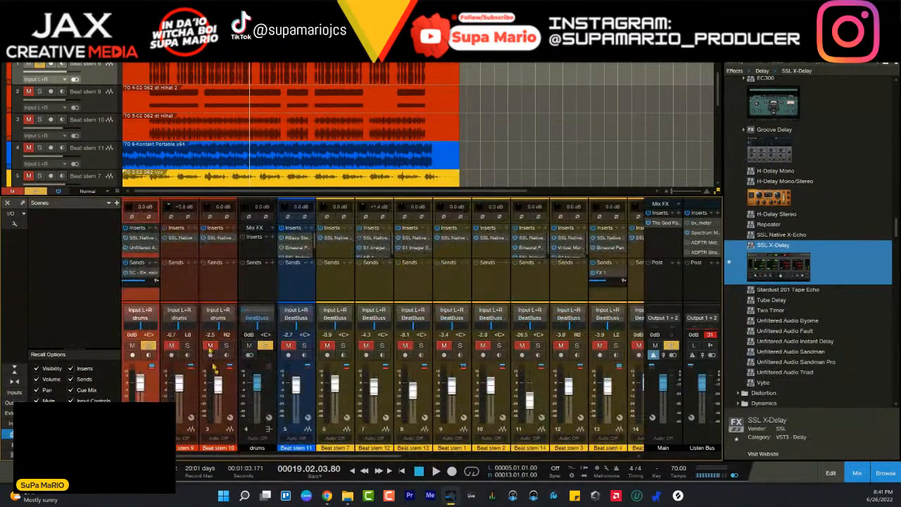
{"action": "left_click", "coordinate": [153, 265]}
{"action": "left_click", "coordinate": [189, 372]}
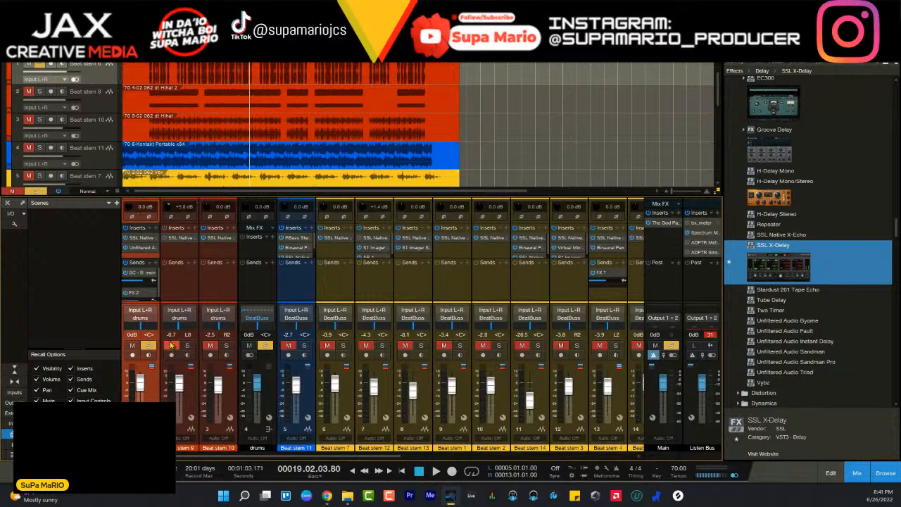
{"action": "left_click_drag", "start_coordinate": [158, 282], "coordinate": [157, 294]}
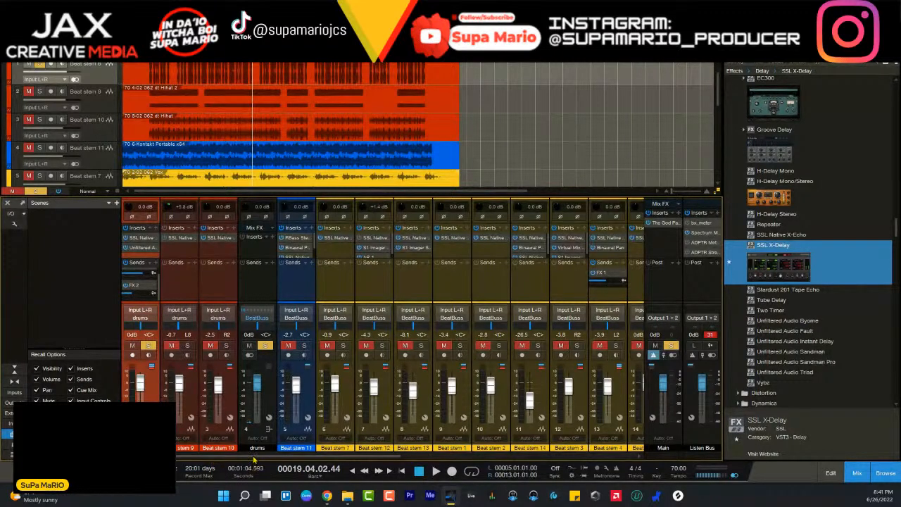
- Search the plug-ins for "mc", insert FilterBank F202 on FX 2 and place it ahead of Revolver
{"action": "left_click_drag", "start_coordinate": [255, 457], "coordinate": [517, 456]}
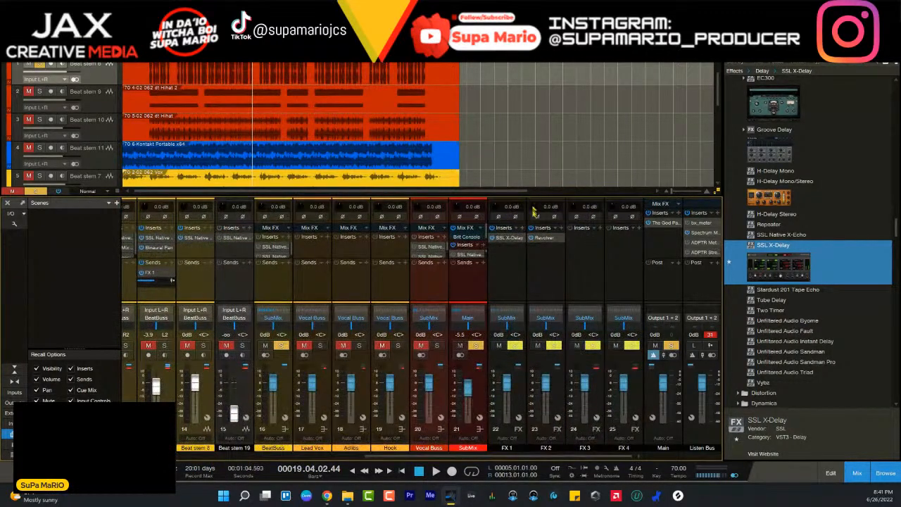
{"action": "left_click", "coordinate": [564, 229]}
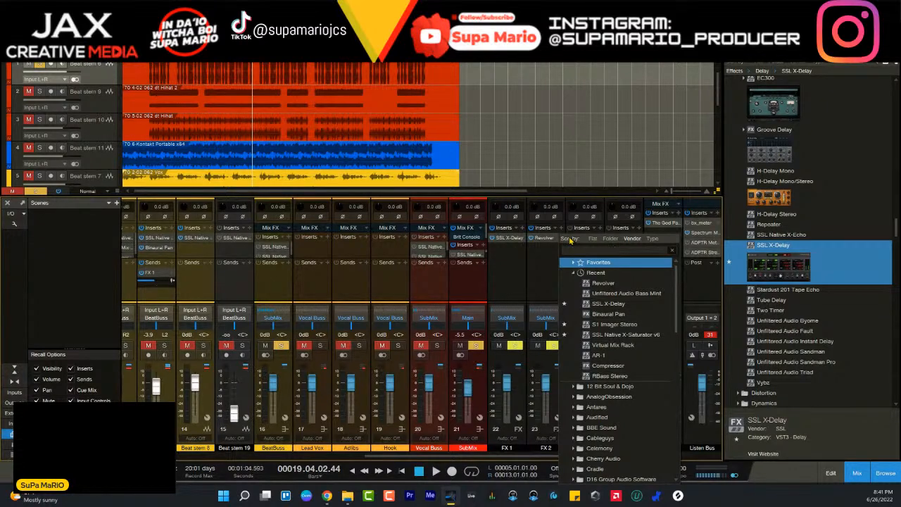
{"action": "type", "text": "mc"}
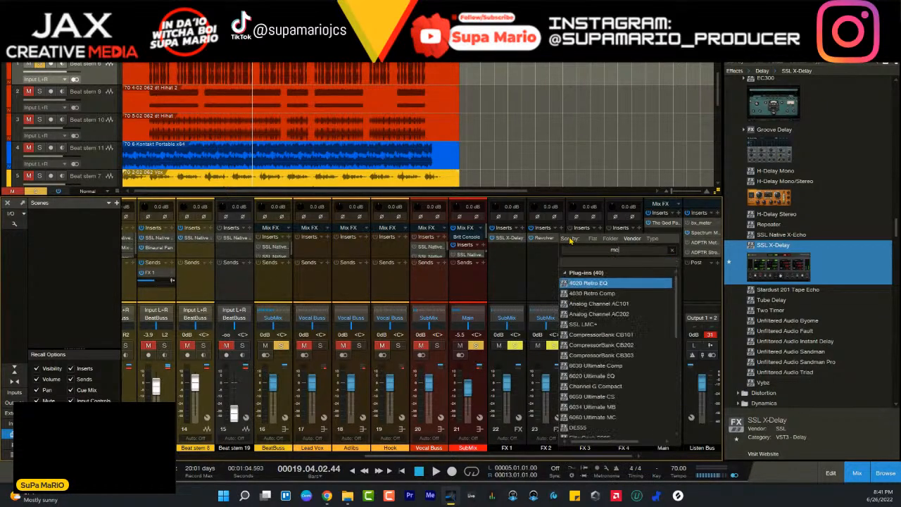
{"action": "scroll", "coordinate": [598, 316], "scroll_direction": "down", "scroll_amount": 3}
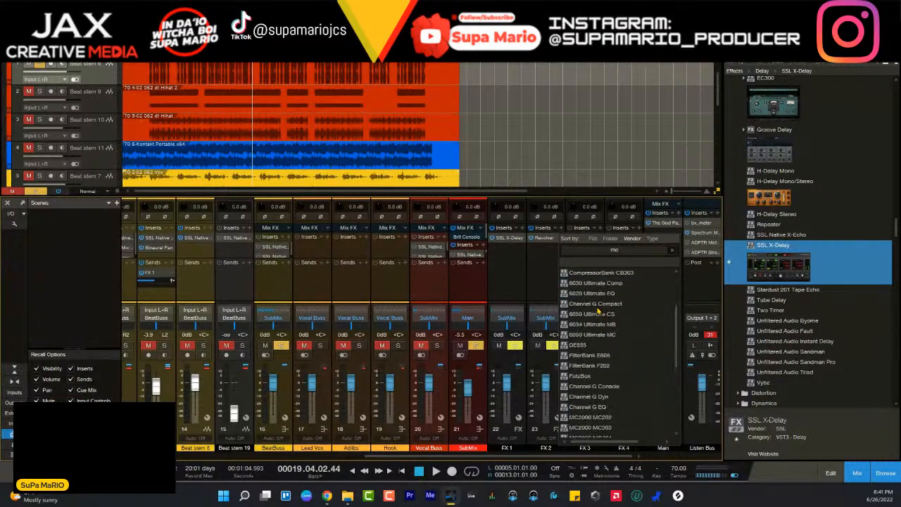
{"action": "left_click", "coordinate": [603, 365]}
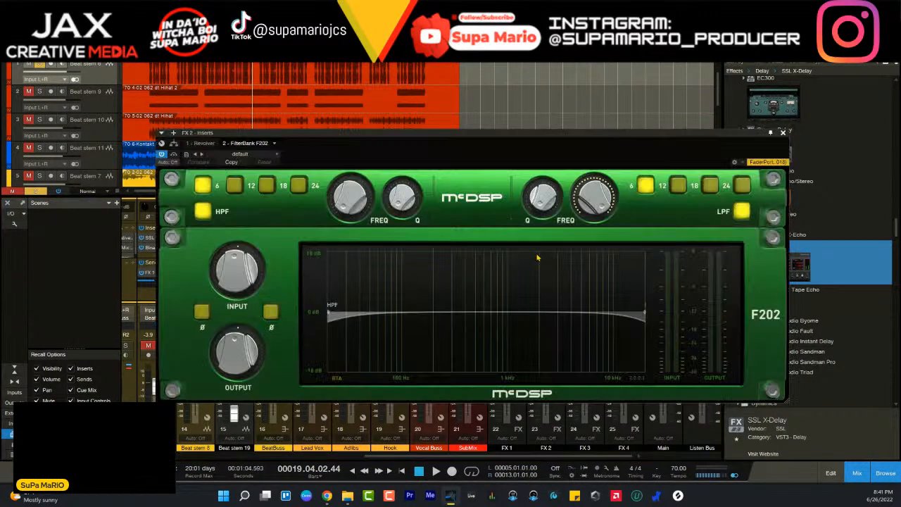
{"action": "left_click_drag", "start_coordinate": [444, 139], "coordinate": [400, 225]}
{"action": "left_click_drag", "start_coordinate": [197, 232], "coordinate": [144, 237]}
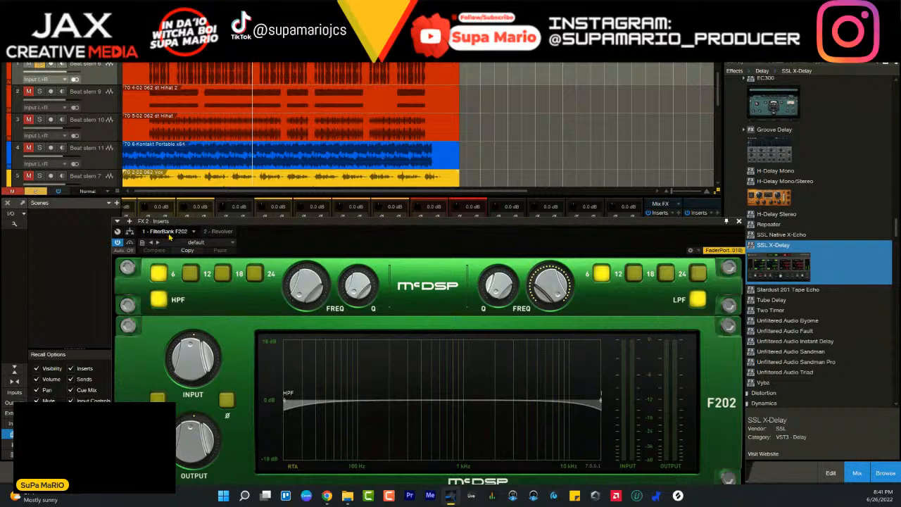
- Check the Revolver reverb and the FilterBank F202 in FX 2's insert chain, keeping the mixer's inserts uncovered
{"action": "left_click", "coordinate": [217, 232]}
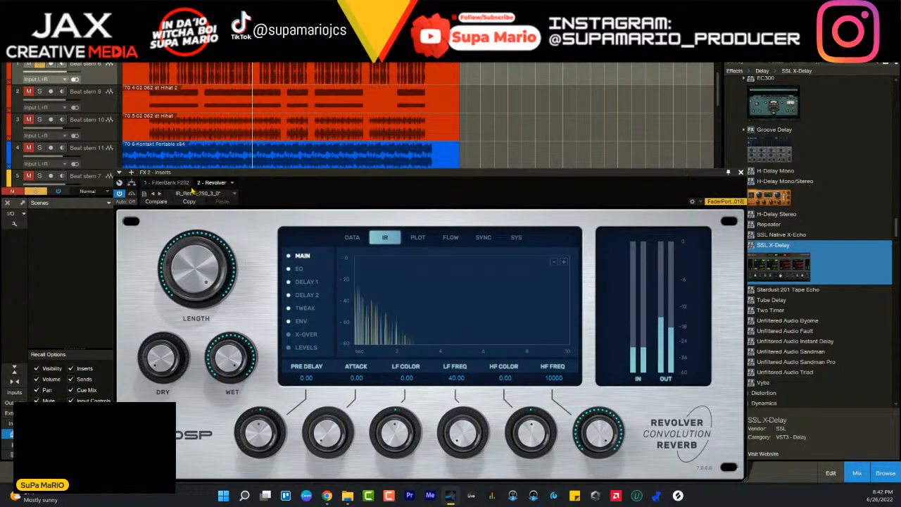
{"action": "left_click", "coordinate": [173, 183]}
{"action": "left_click_drag", "start_coordinate": [692, 176], "coordinate": [720, 167]}
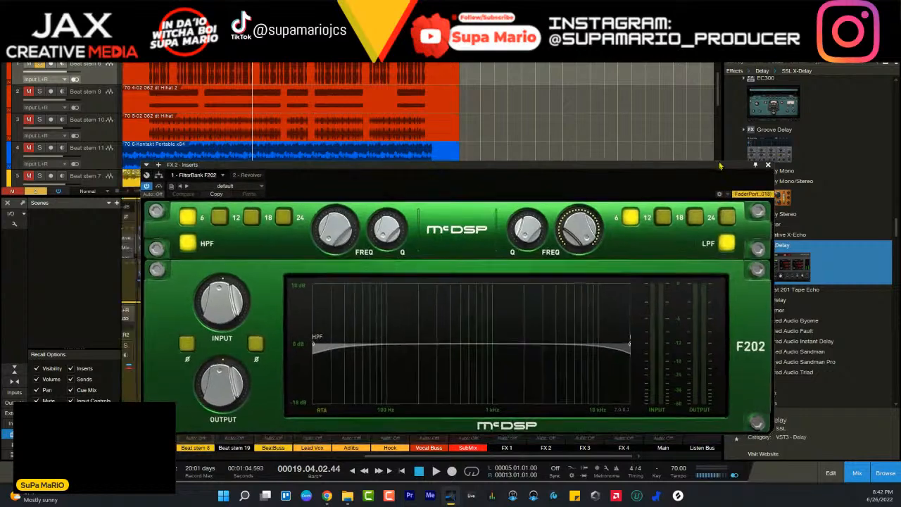
{"action": "left_click_drag", "start_coordinate": [656, 167], "coordinate": [633, 359]}
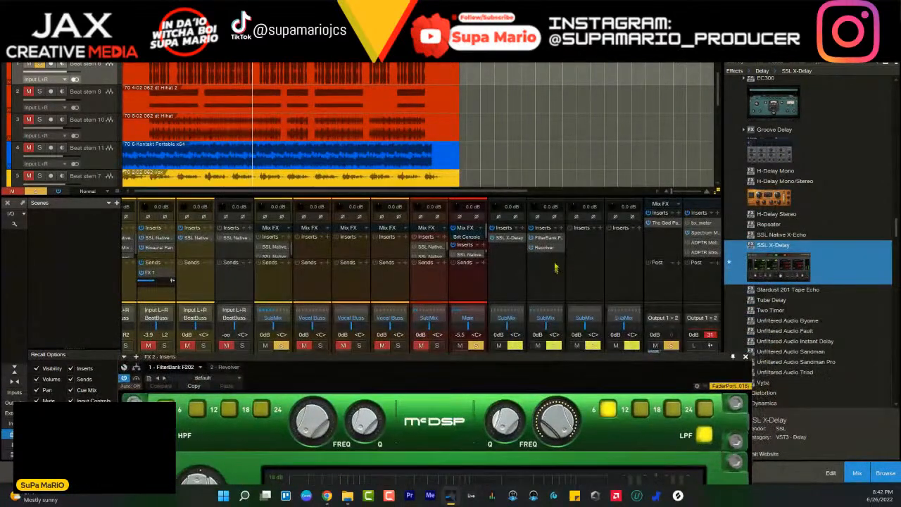
- Open the Listen Bus's Spectrum Meter and play the beat to examine its frequencies with FX 2's inserts bypassed
{"action": "left_click", "coordinate": [542, 247]}
{"action": "left_click", "coordinate": [543, 249]}
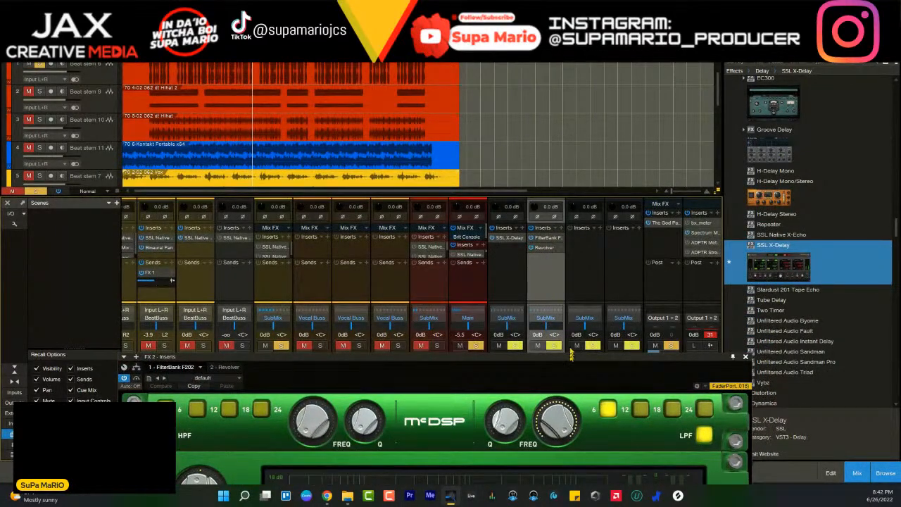
{"action": "left_click_drag", "start_coordinate": [561, 355], "coordinate": [489, 279]}
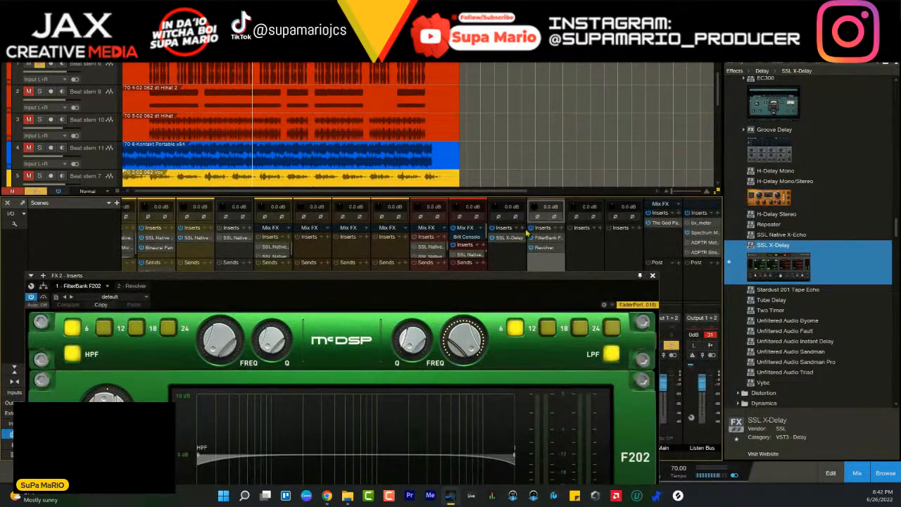
{"action": "left_click", "coordinate": [696, 234]}
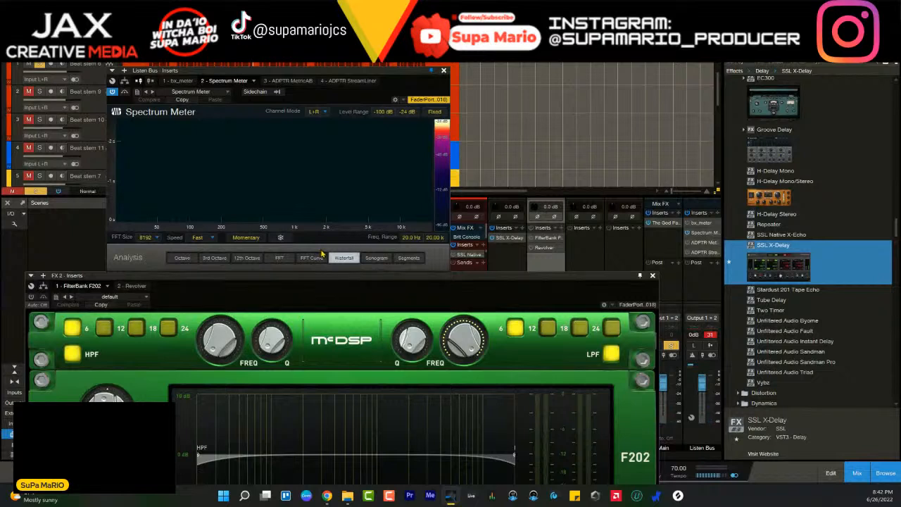
{"action": "key", "text": "space"}
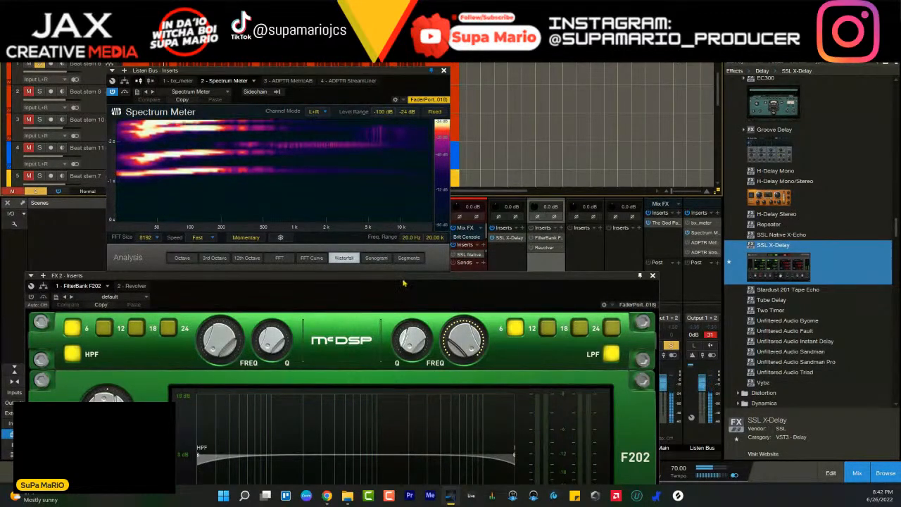
- Set FilterBank F202's high-pass to about 300 Hz and its low-pass just under 10 kHz, both with 24 dB slopes
{"action": "left_click_drag", "start_coordinate": [400, 280], "coordinate": [472, 132]}
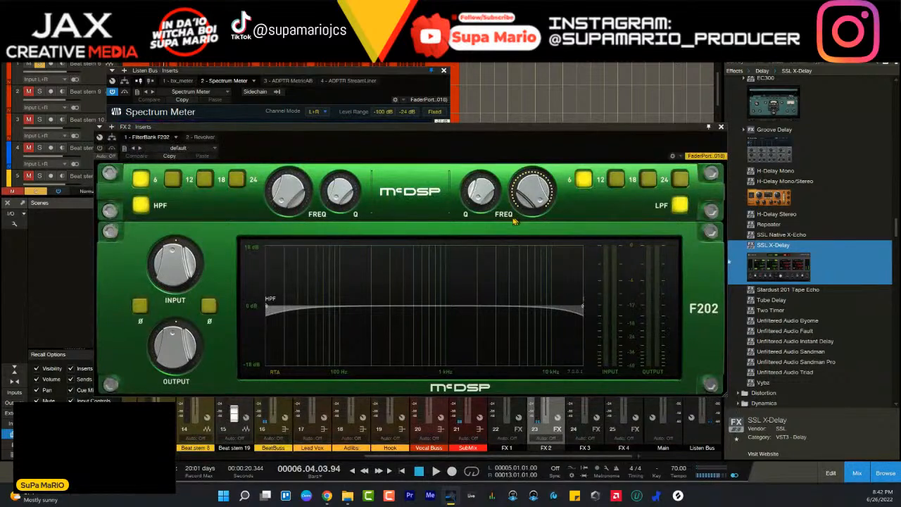
{"action": "left_click_drag", "start_coordinate": [306, 179], "coordinate": [296, 191]}
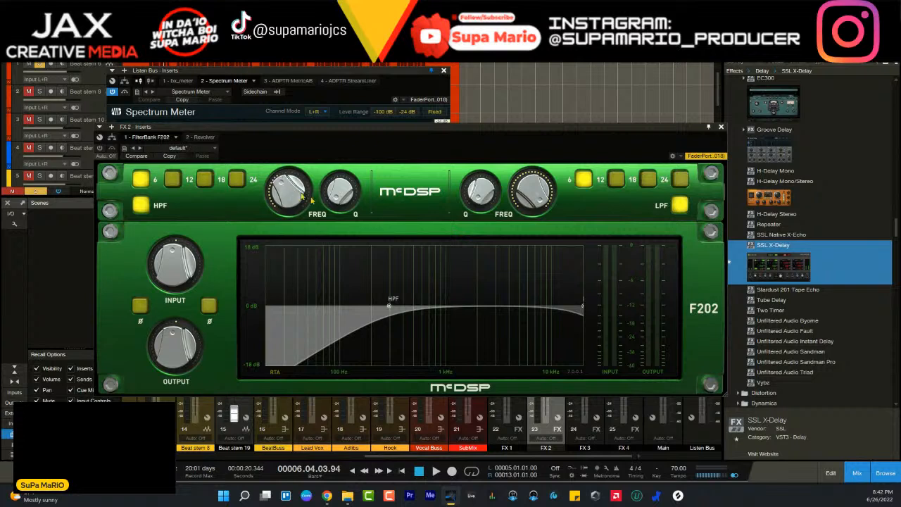
{"action": "left_click_drag", "start_coordinate": [543, 199], "coordinate": [536, 202]}
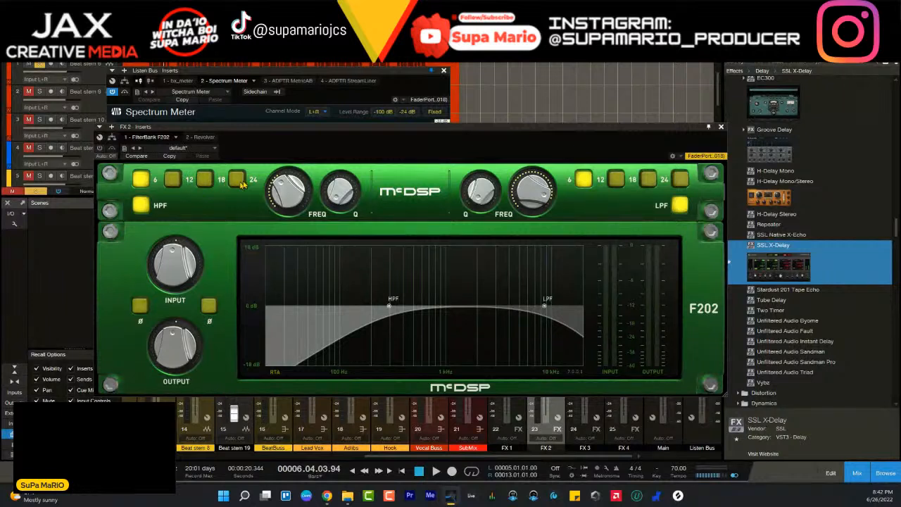
{"action": "left_click", "coordinate": [238, 180]}
{"action": "left_click", "coordinate": [681, 181]}
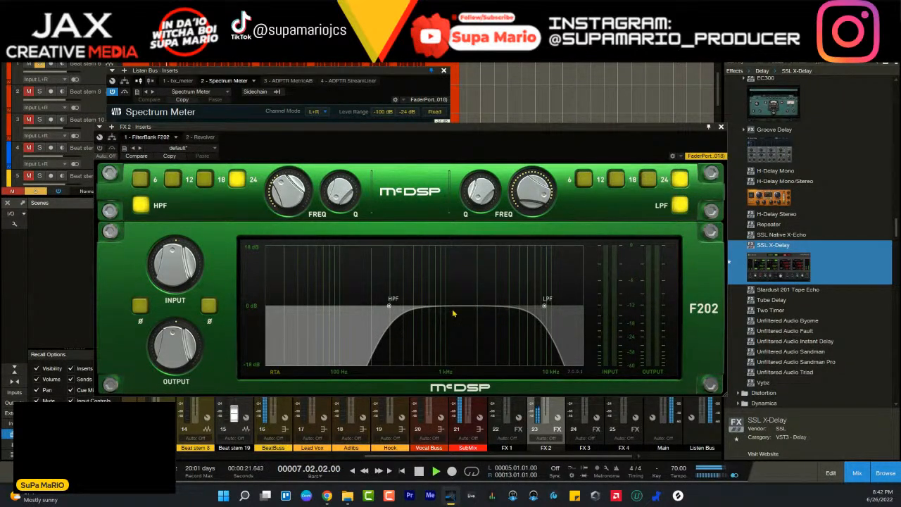
- Move the filter window clear of the channel strips and toggle FX 2's solo during playback to compare the reverb
{"action": "left_click_drag", "start_coordinate": [389, 129], "coordinate": [348, 62]}
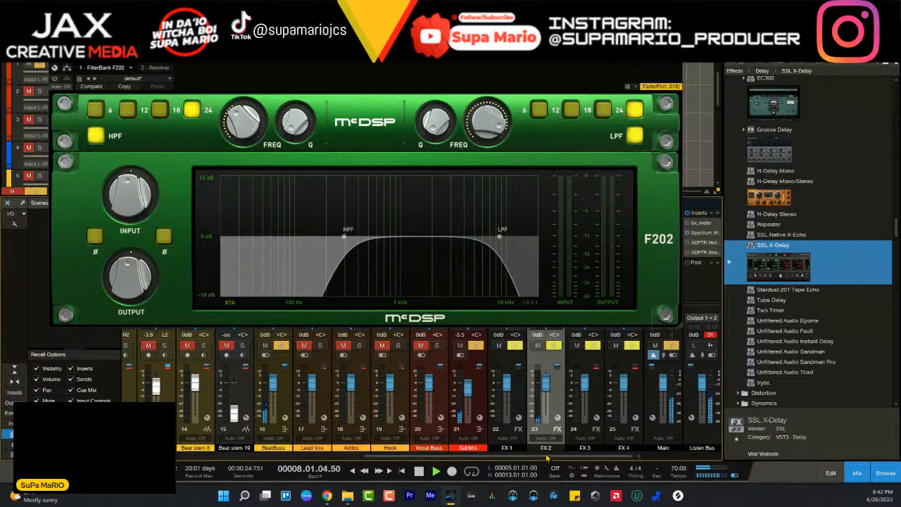
{"action": "left_click_drag", "start_coordinate": [301, 63], "coordinate": [327, 26]}
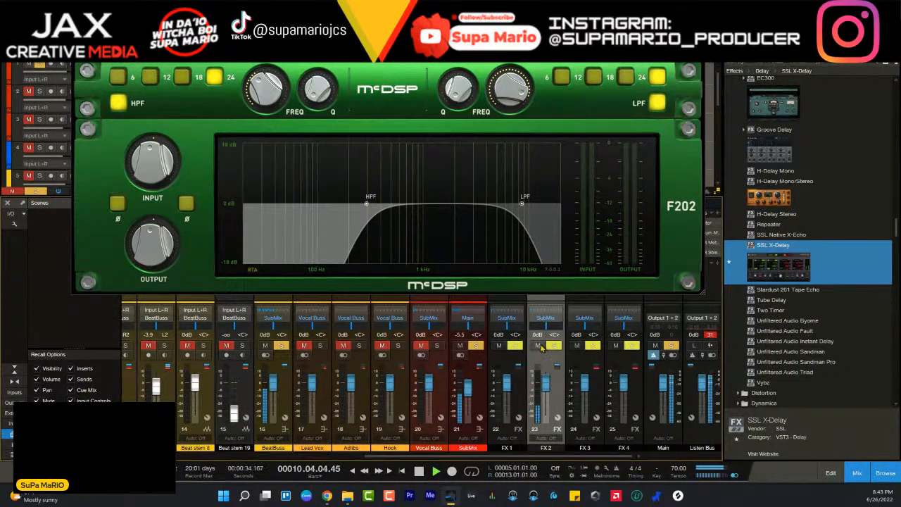
{"action": "right_click", "coordinate": [556, 345]}
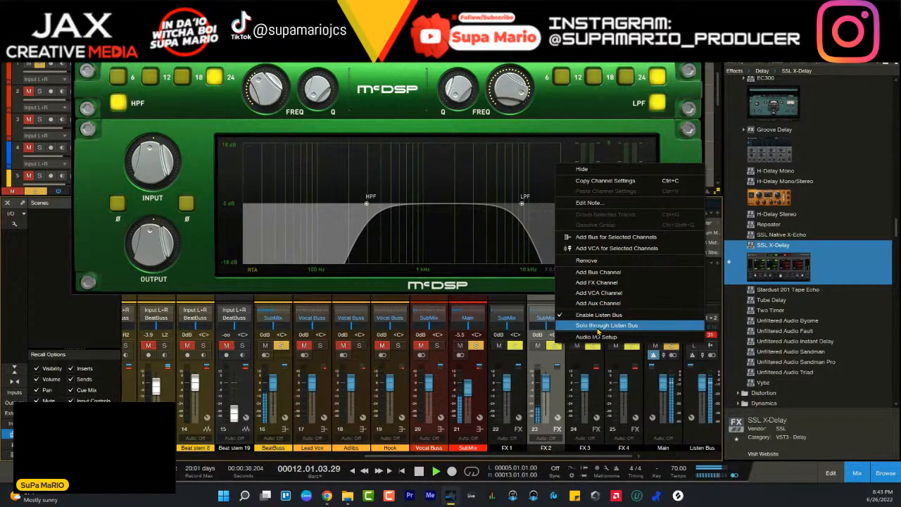
{"action": "left_click", "coordinate": [562, 404]}
{"action": "left_click", "coordinate": [555, 346]}
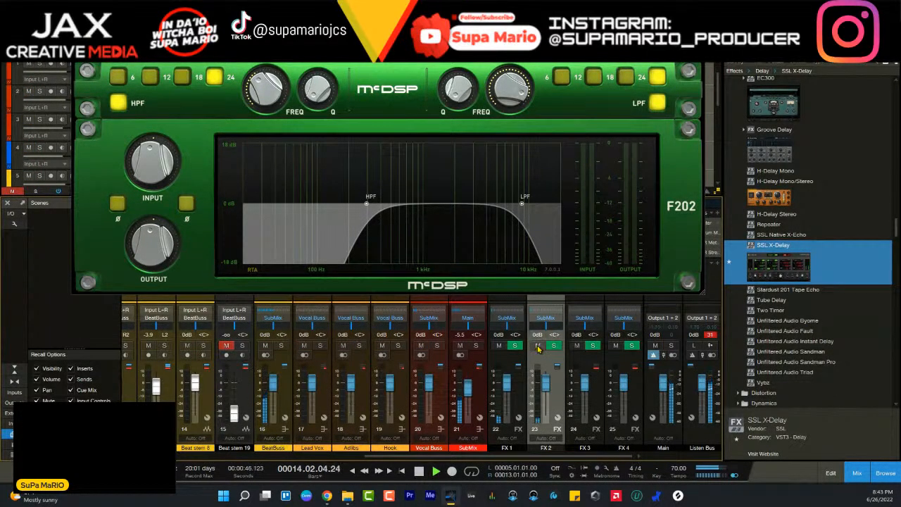
{"action": "left_click", "coordinate": [555, 346]}
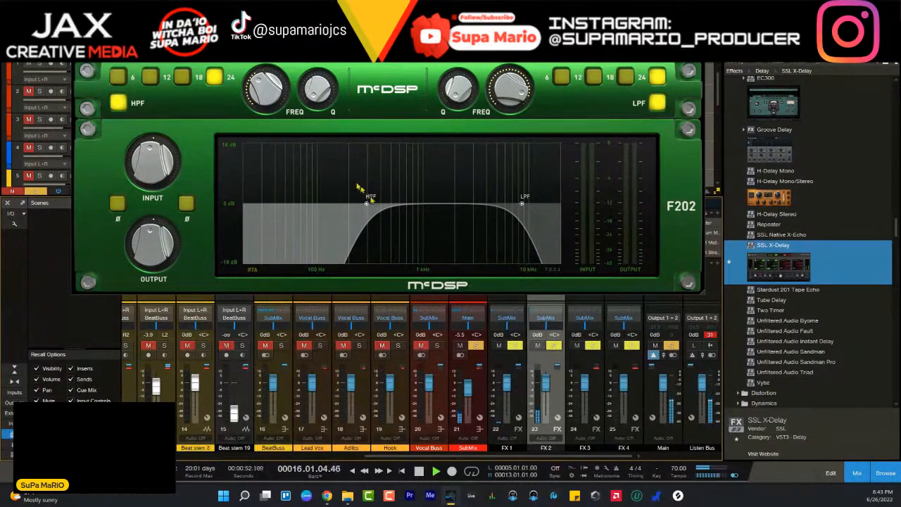
- Raise the high-pass to about 500 Hz, lower the low-pass slightly, then clear FX 2's solo and close the filter window
{"action": "left_click_drag", "start_coordinate": [266, 98], "coordinate": [263, 89]}
{"action": "mouse_move", "coordinate": [513, 100]}
{"action": "left_mouse_down"}
{"action": "mouse_move", "coordinate": [519, 150]}
{"action": "mouse_move", "coordinate": [512, 98]}
{"action": "left_mouse_up"}
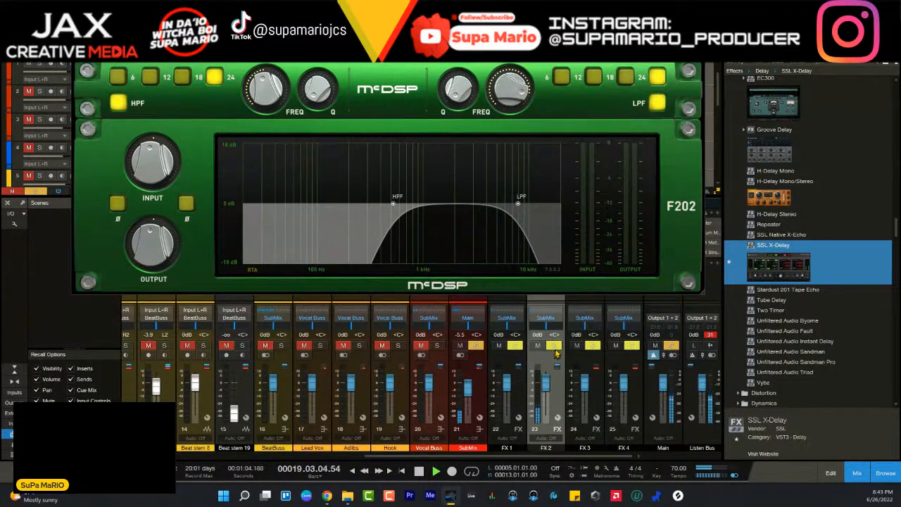
{"action": "left_click", "coordinate": [555, 346]}
{"action": "left_click_drag", "start_coordinate": [557, 457], "coordinate": [325, 448]}
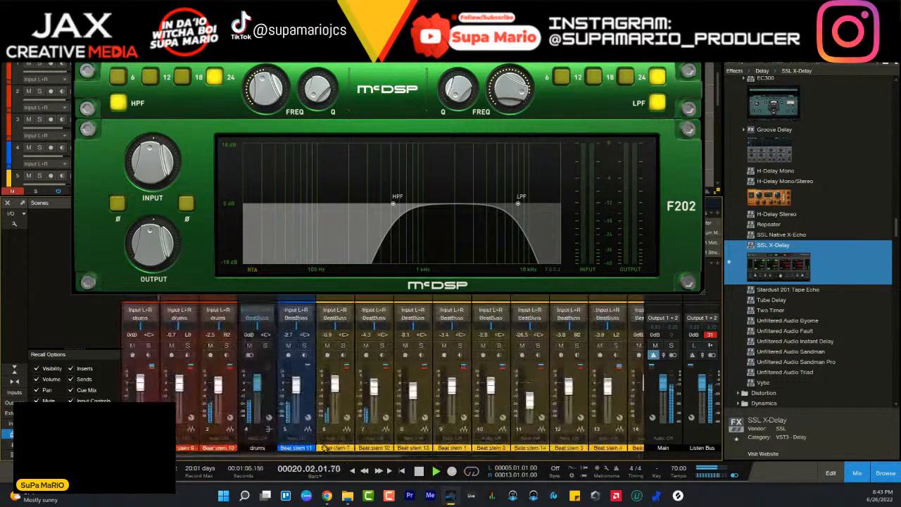
{"action": "left_click", "coordinate": [698, 29]}
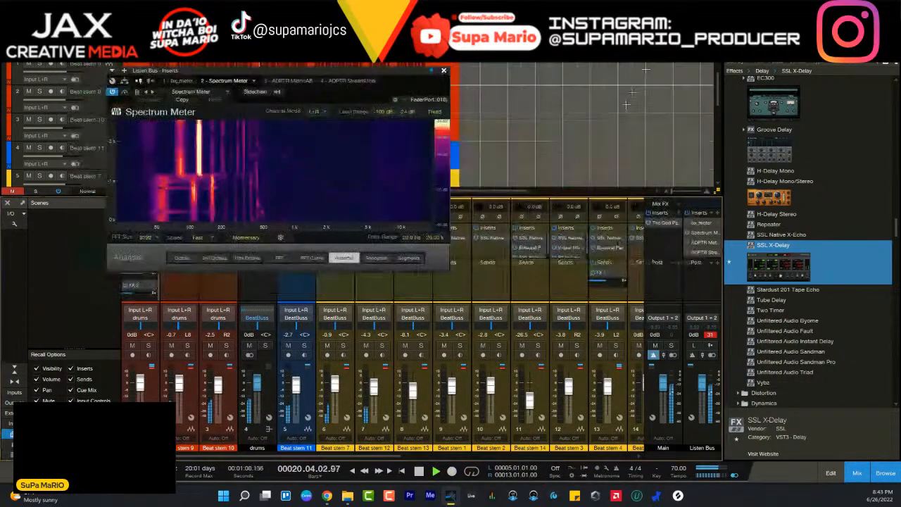
- Re-enable FX 2's inserts, solo the channel during playback and reopen its FilterBank F202
{"action": "left_click_drag", "start_coordinate": [375, 457], "coordinate": [610, 457]}
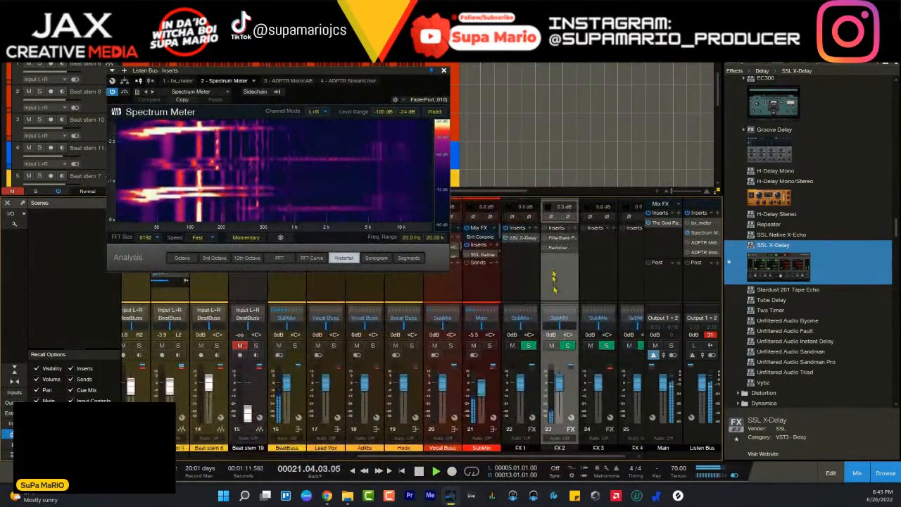
{"action": "left_click", "coordinate": [545, 228]}
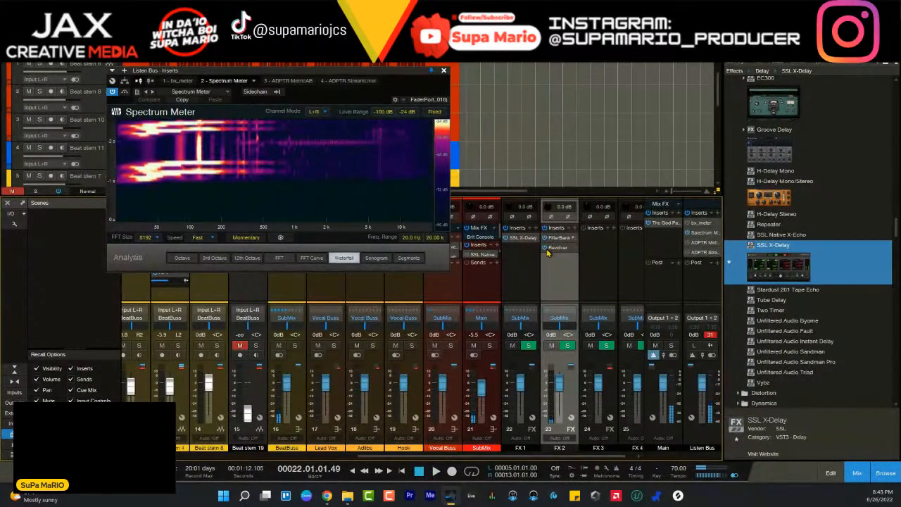
{"action": "key", "text": "space"}
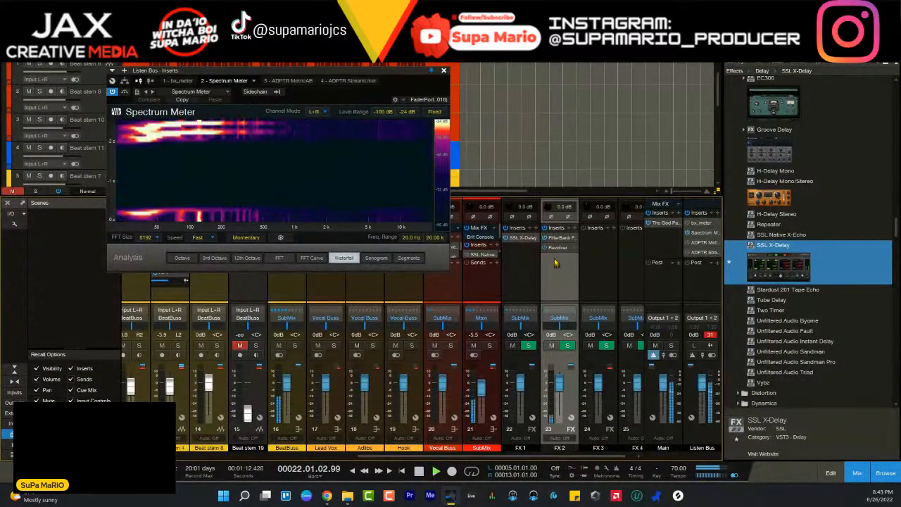
{"action": "left_click", "coordinate": [567, 346]}
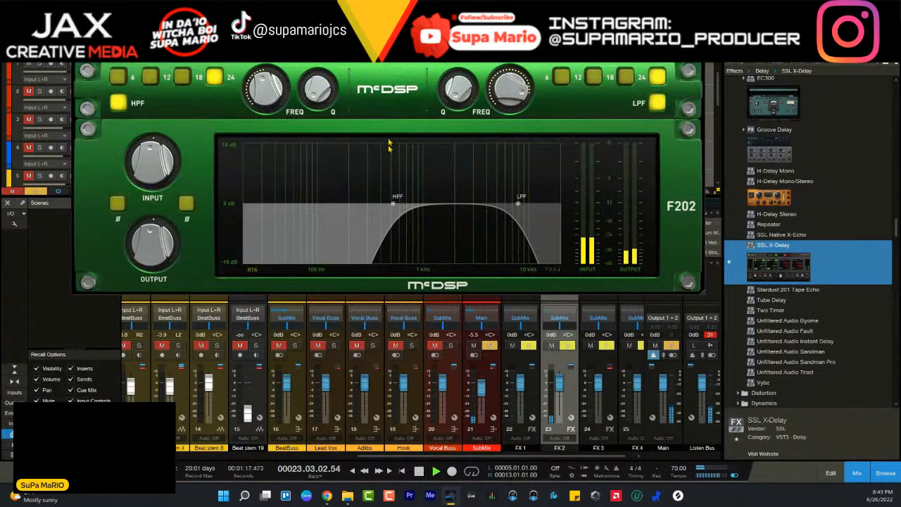
- Set the high-pass to about 330 Hz, the low-pass to about 5 kHz and the output to 2.5 dB, and stop playback
{"action": "left_click_drag", "start_coordinate": [270, 97], "coordinate": [260, 103]}
{"action": "mouse_move", "coordinate": [526, 89]}
{"action": "left_mouse_down"}
{"action": "mouse_move", "coordinate": [515, 84]}
{"action": "mouse_move", "coordinate": [515, 100]}
{"action": "left_mouse_up"}
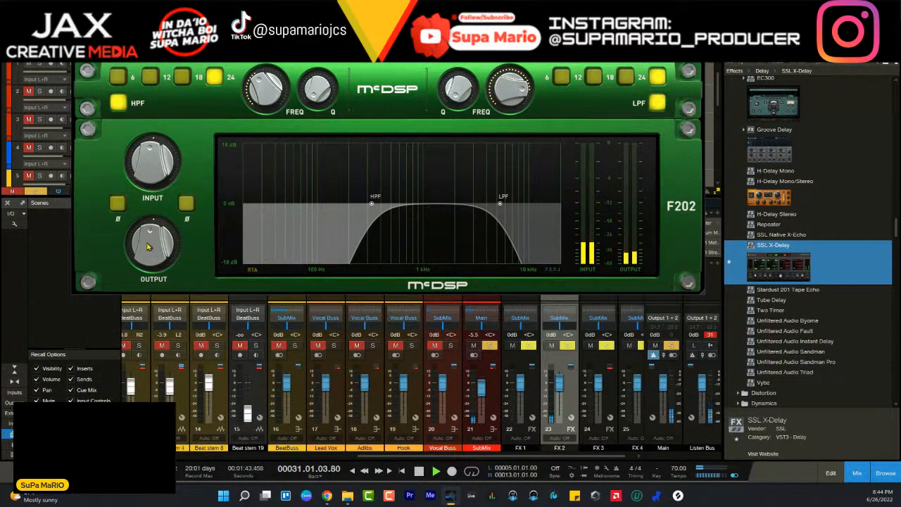
{"action": "left_click_drag", "start_coordinate": [148, 246], "coordinate": [143, 240]}
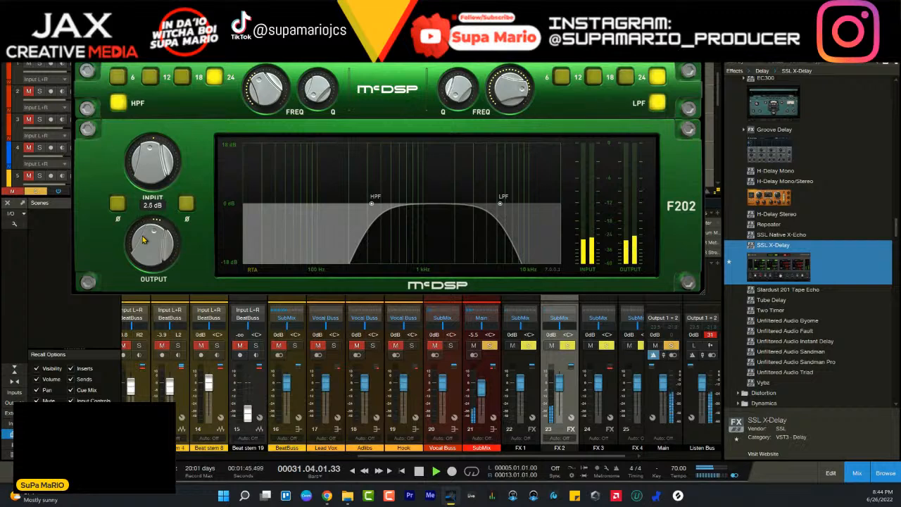
{"action": "key", "text": "space"}
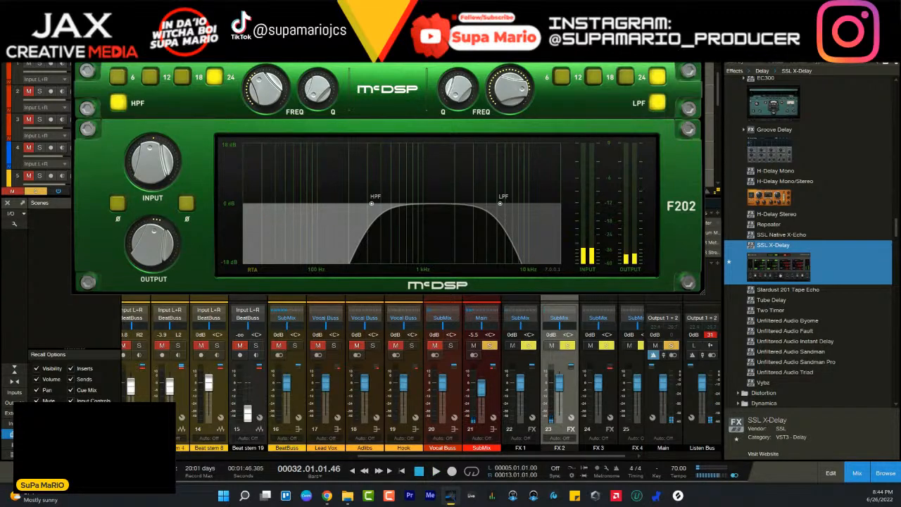
- Close the filter window, solo Beat stem 6 during playback and lower its FX 2 send to about -36 dB
{"action": "left_click", "coordinate": [697, 29]}
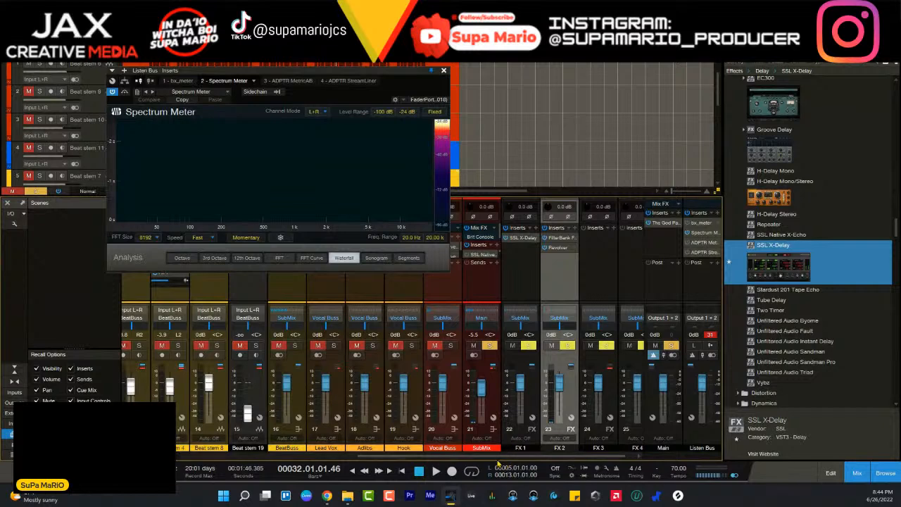
{"action": "left_click_drag", "start_coordinate": [497, 456], "coordinate": [204, 456]}
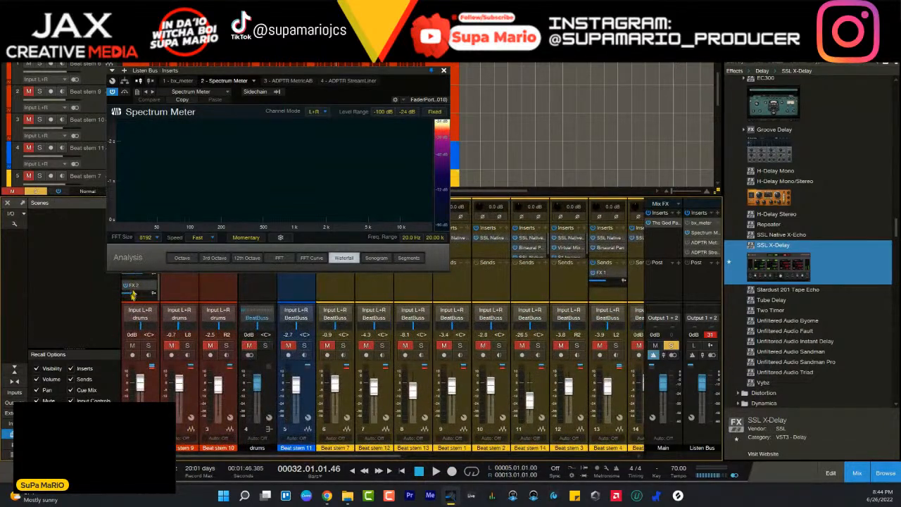
{"action": "mouse_move", "coordinate": [129, 296]}
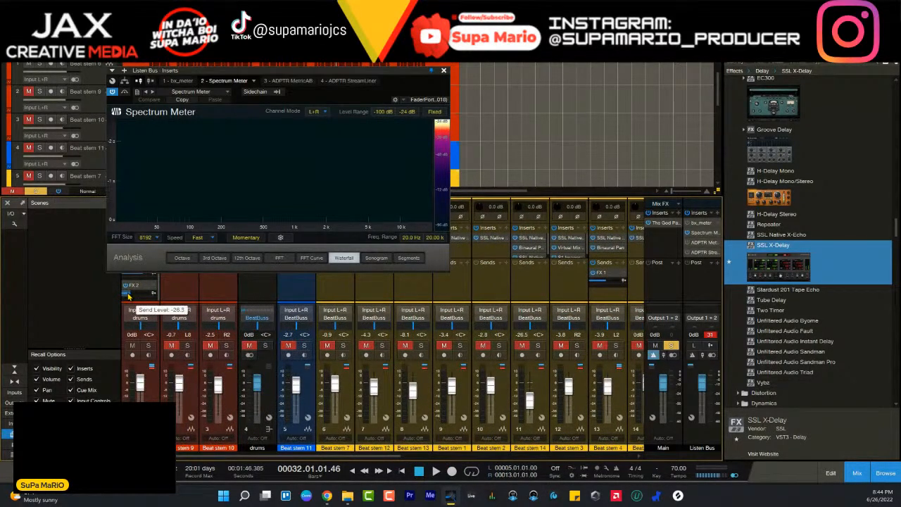
{"action": "left_click", "coordinate": [148, 345]}
{"action": "key", "text": "space"}
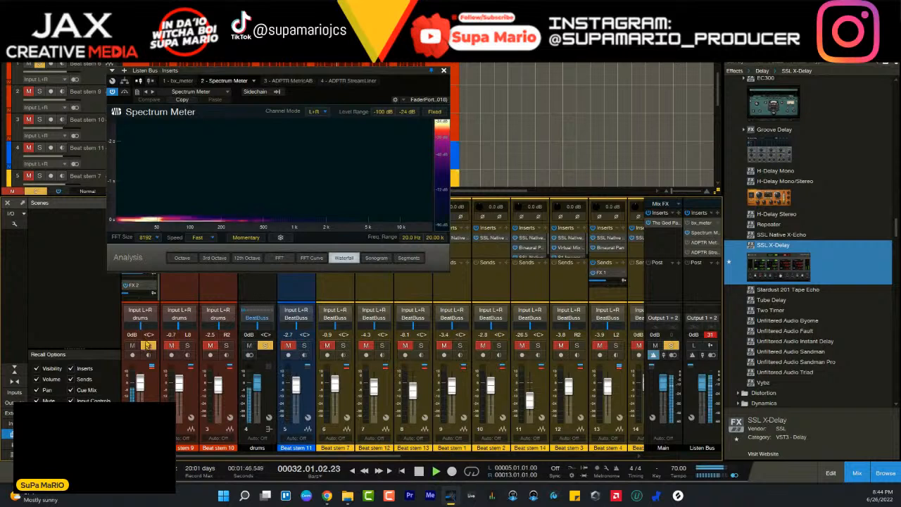
{"action": "left_click_drag", "start_coordinate": [130, 297], "coordinate": [131, 298]}
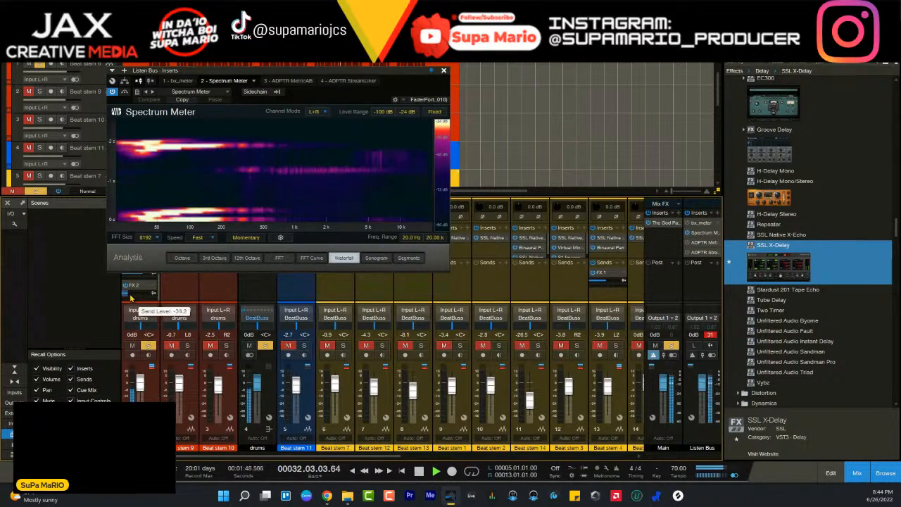
{"action": "scroll", "coordinate": [131, 298], "scroll_direction": "down", "scroll_amount": 1}
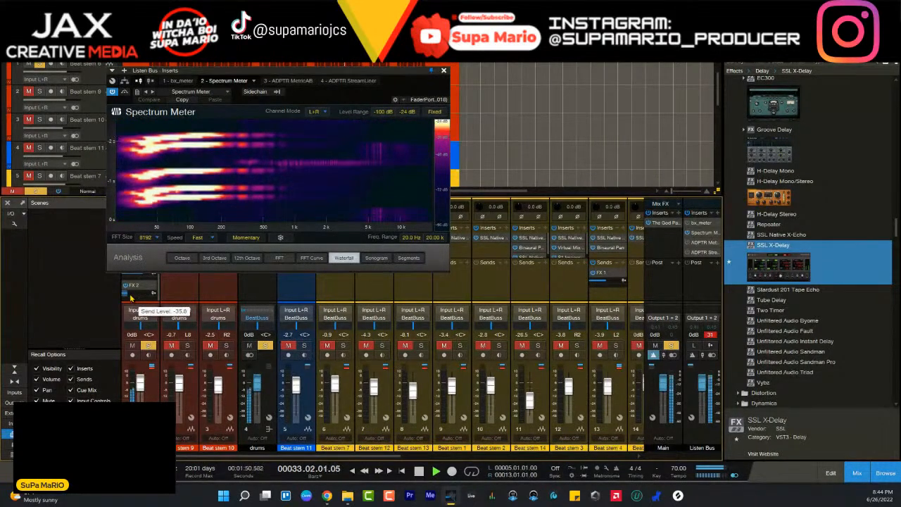
{"action": "scroll", "coordinate": [130, 298], "scroll_direction": "down", "scroll_amount": 1}
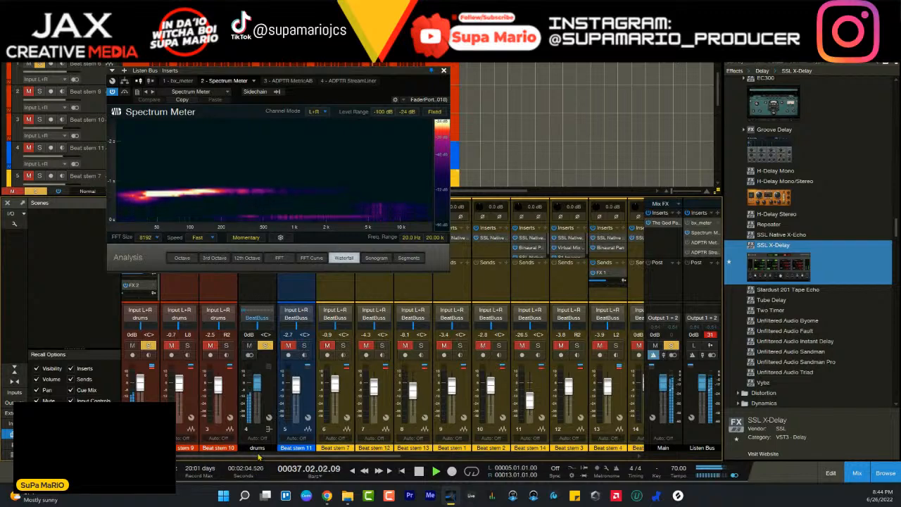
- Reopen FX 2's FilterBank F202 and set the high-pass to about 600 Hz and the low-pass to about 4 kHz
{"action": "left_click_drag", "start_coordinate": [259, 456], "coordinate": [461, 457]}
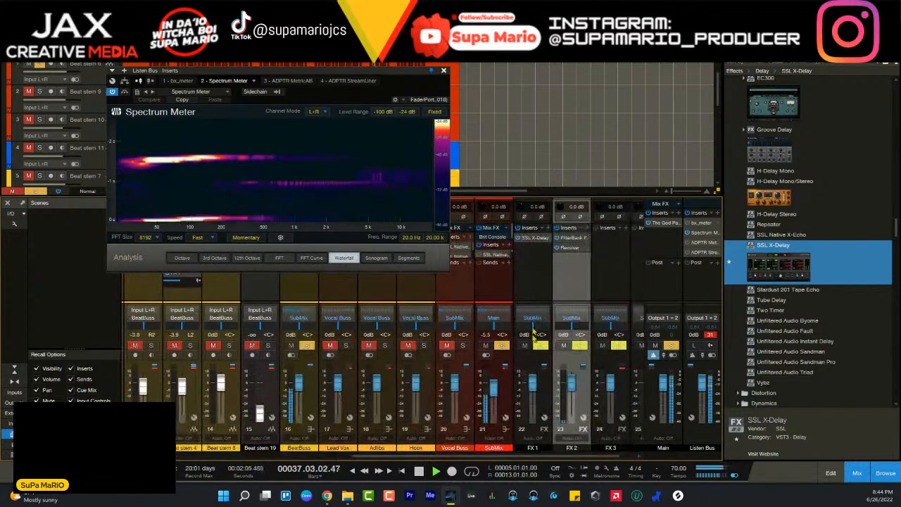
{"action": "left_click", "coordinate": [571, 239]}
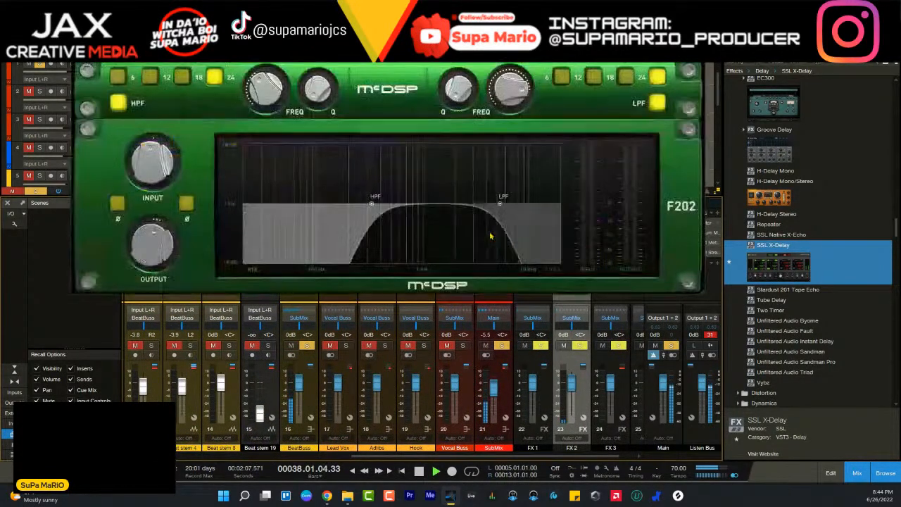
{"action": "left_click_drag", "start_coordinate": [273, 103], "coordinate": [268, 96]}
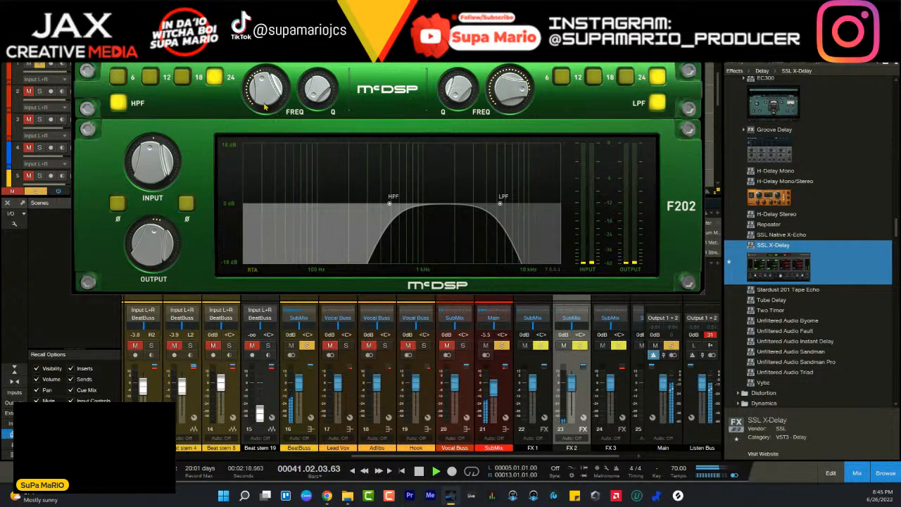
{"action": "scroll", "coordinate": [266, 107], "scroll_direction": "up", "scroll_amount": 2}
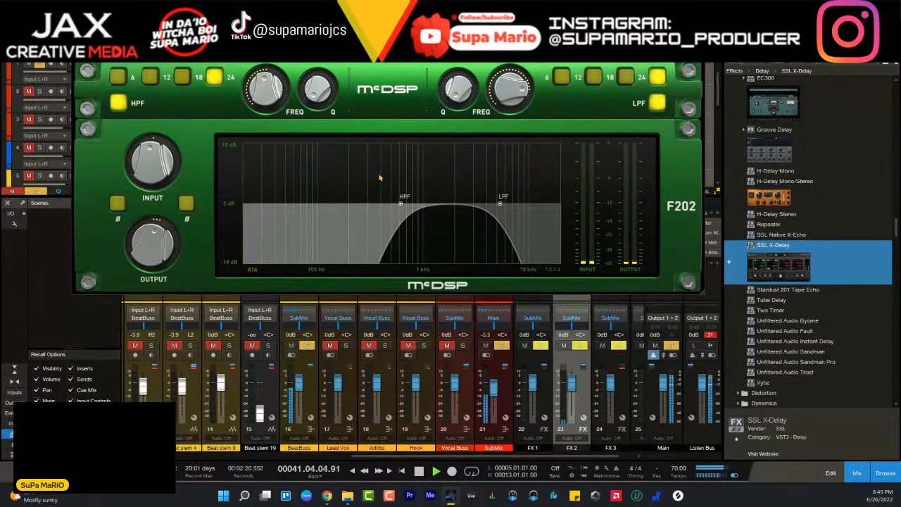
{"action": "scroll", "coordinate": [406, 412], "scroll_direction": "left", "scroll_amount": 5}
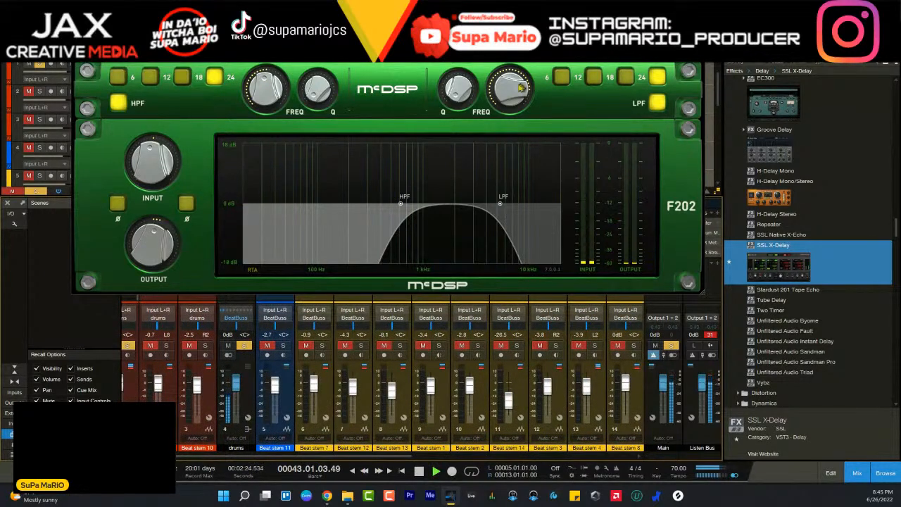
{"action": "scroll", "coordinate": [516, 89], "scroll_direction": "down", "scroll_amount": 2}
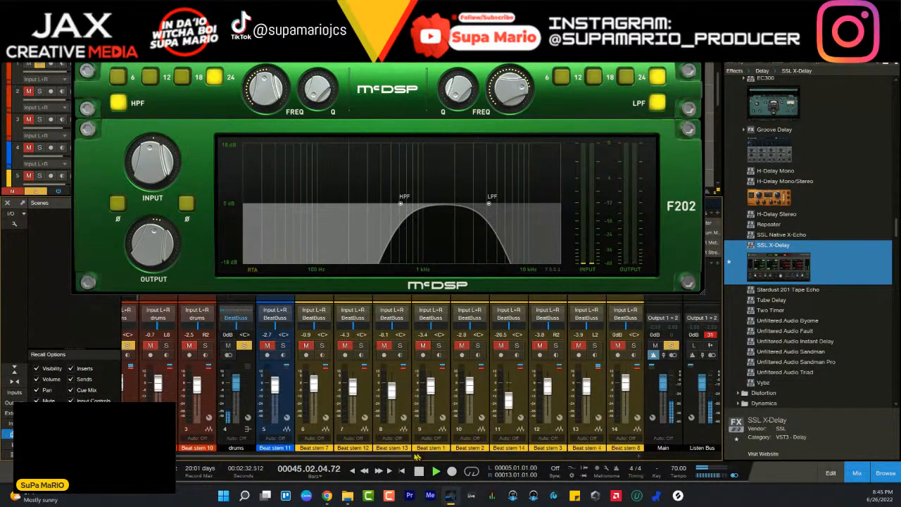
- Close the filter and Spectrum Meter windows, then play the soloed Beat stem 6 from bar 9 and stop
{"action": "left_click_drag", "start_coordinate": [401, 460], "coordinate": [318, 469]}
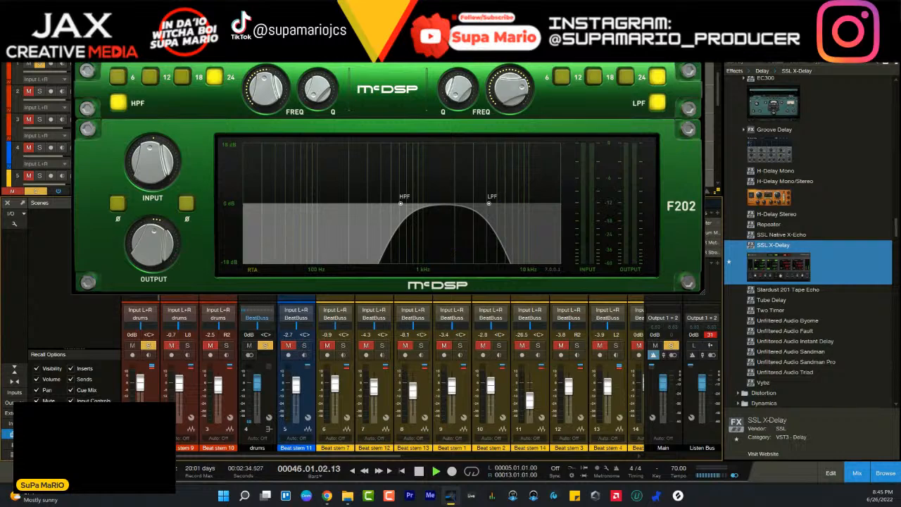
{"action": "double_click", "coordinate": [713, 232]}
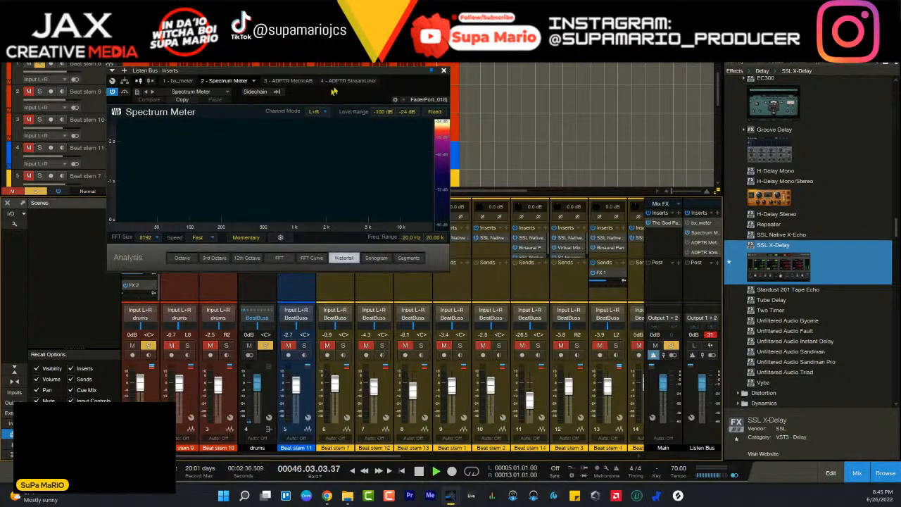
{"action": "left_click", "coordinate": [443, 71]}
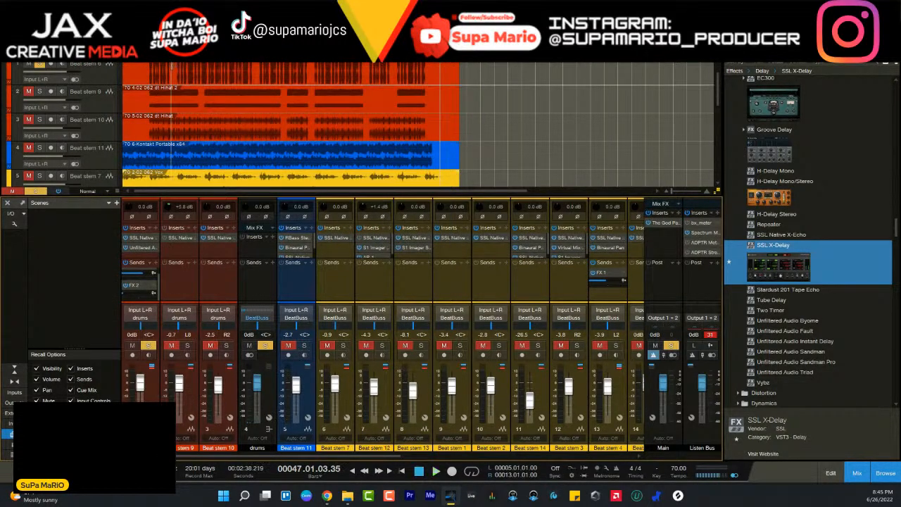
{"action": "key", "text": "space"}
{"action": "left_click", "coordinate": [177, 52]}
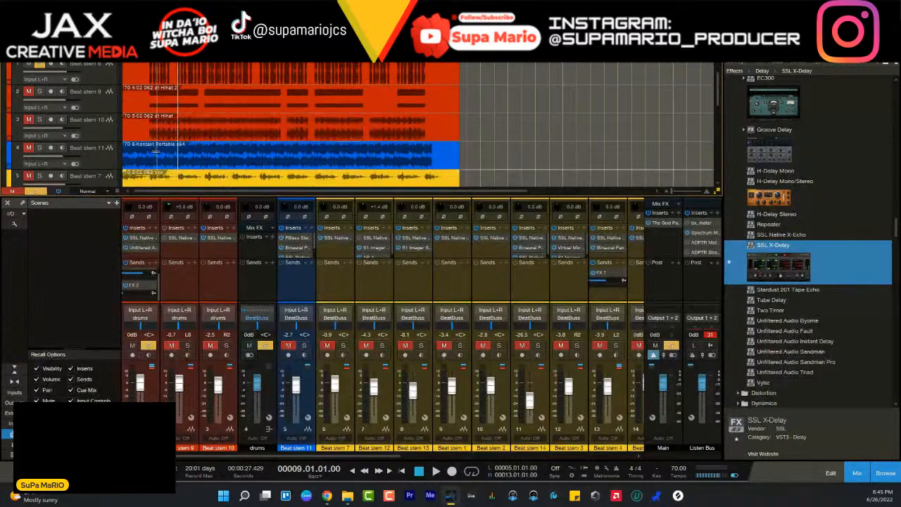
{"action": "key", "text": "space"}
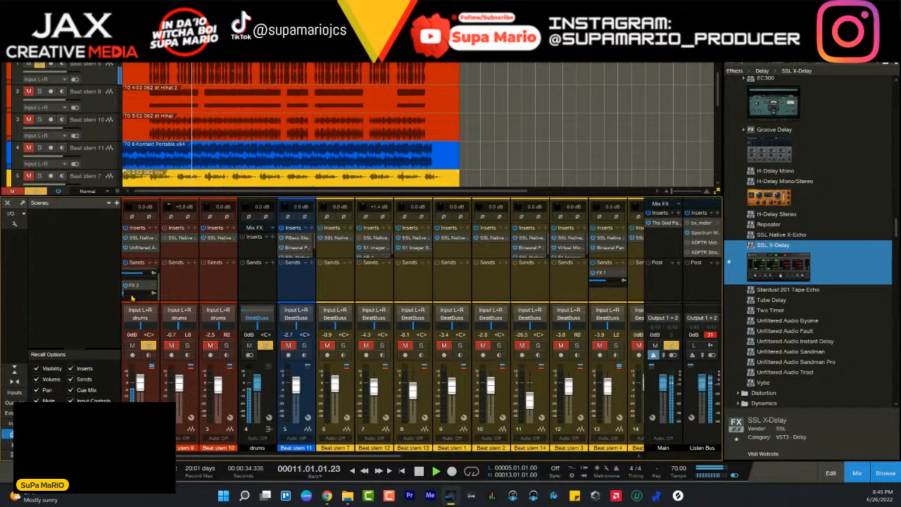
{"action": "key", "text": "space"}
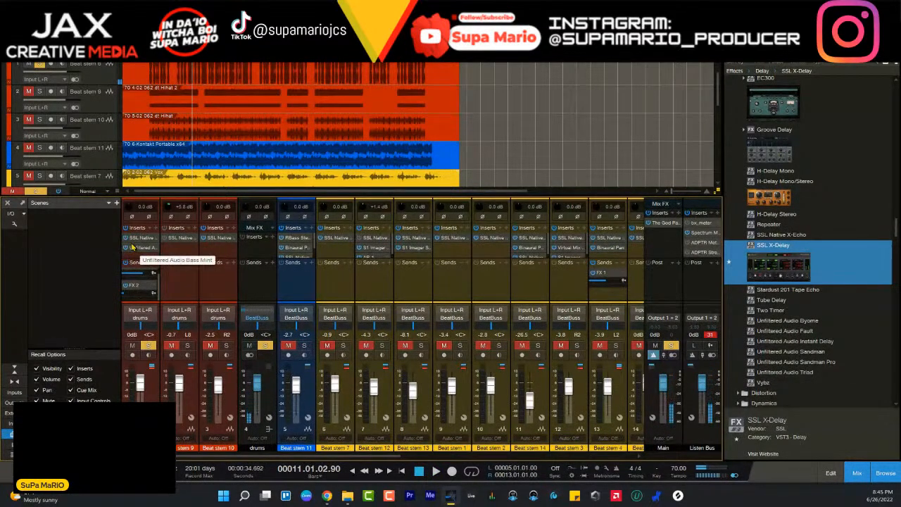
- Check and close FX 2's filter window, then pan Beat stem 6 to L2 during playback
{"action": "left_click_drag", "start_coordinate": [341, 458], "coordinate": [541, 477]}
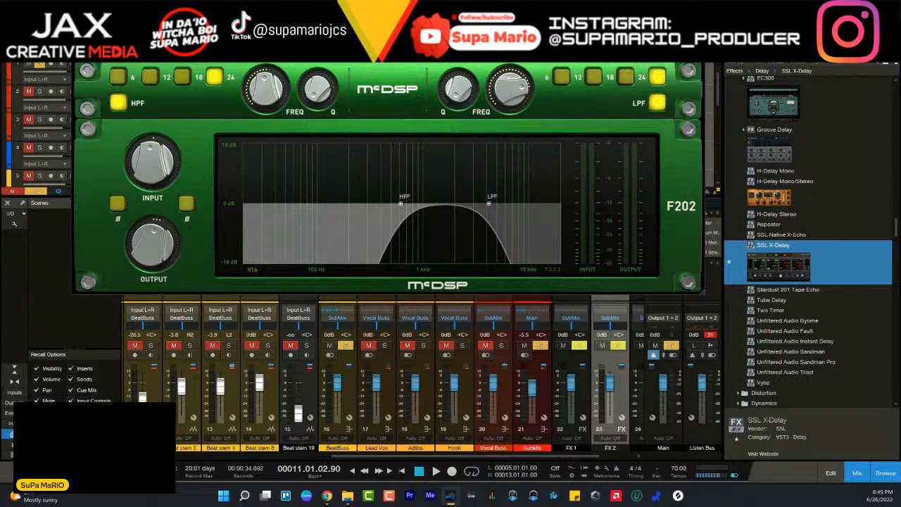
{"action": "left_click", "coordinate": [698, 35]}
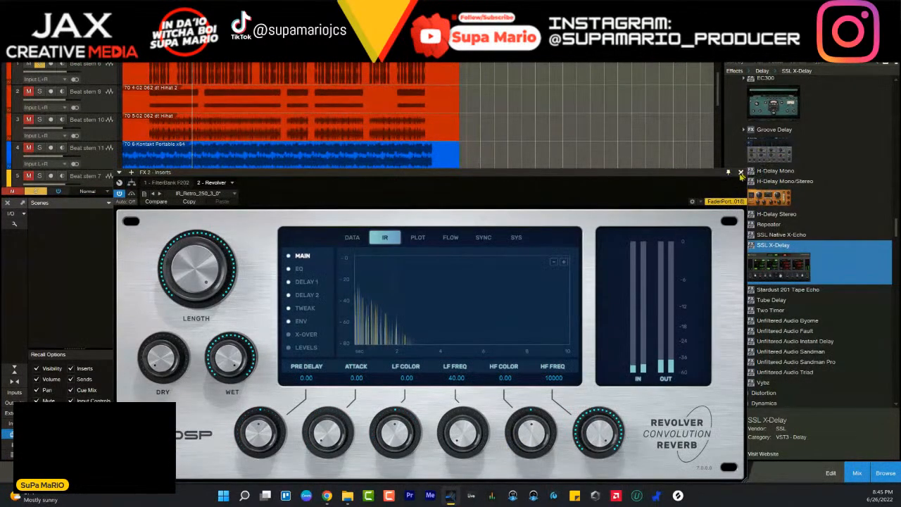
{"action": "left_click", "coordinate": [741, 173]}
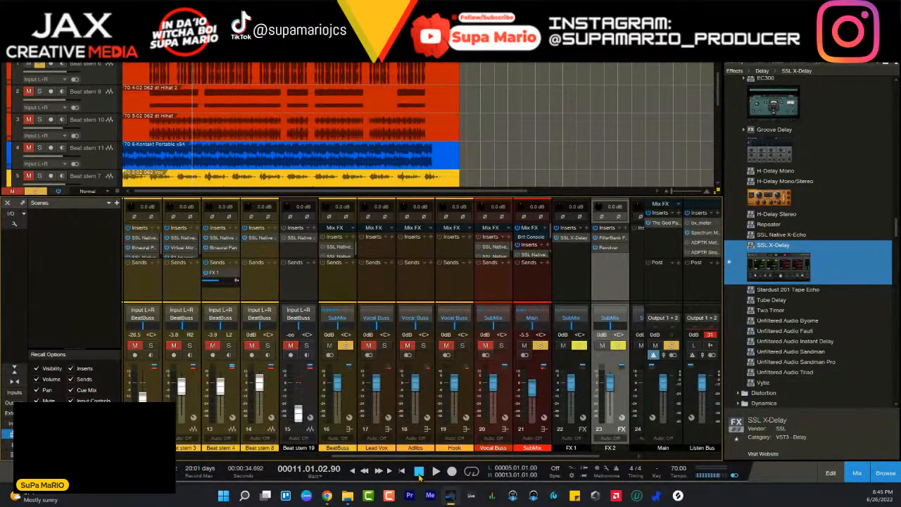
{"action": "scroll", "coordinate": [207, 373], "scroll_direction": "left", "scroll_amount": 10}
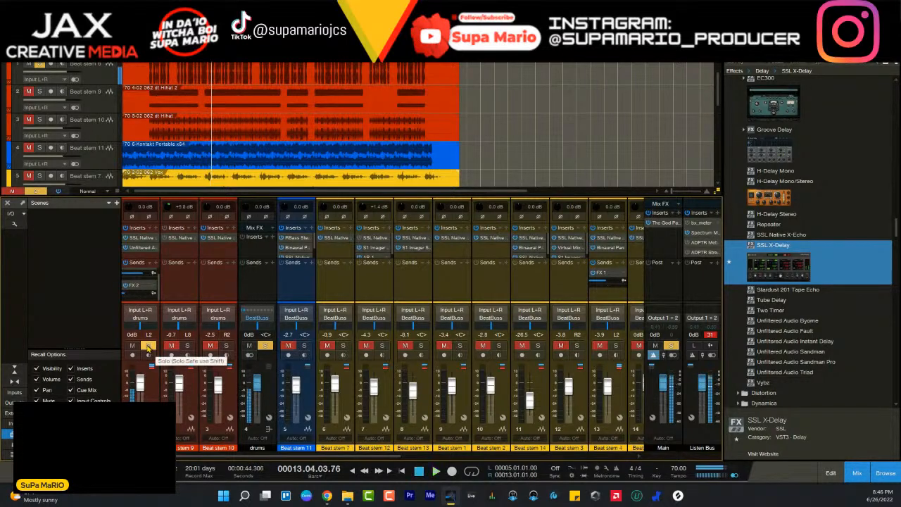
- Clear the solos on Beat stem 6 and the remaining channels, then play the full beat
{"action": "left_click", "coordinate": [149, 345]}
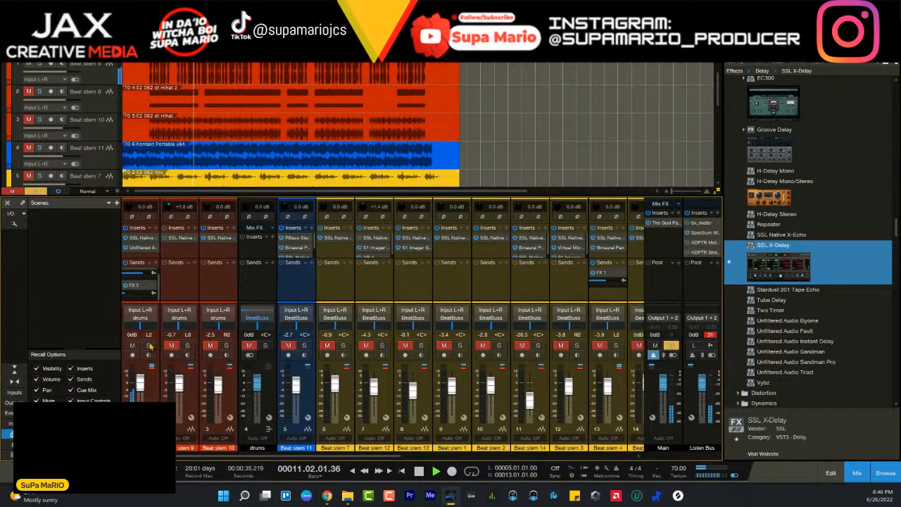
{"action": "key", "text": "space"}
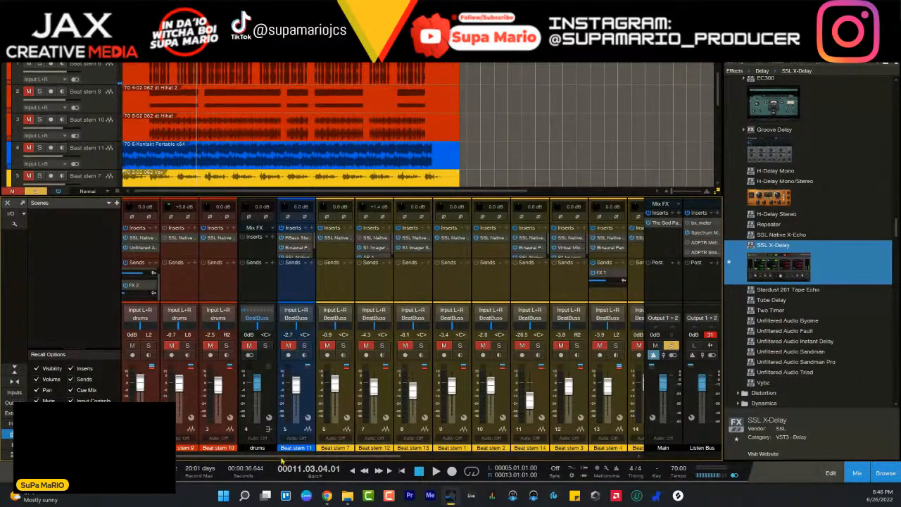
{"action": "left_click", "coordinate": [281, 457]}
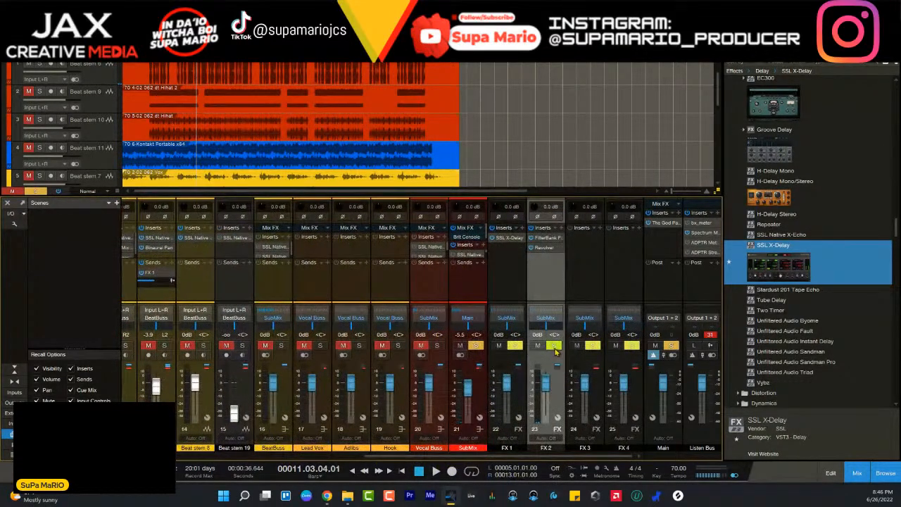
{"action": "left_click", "coordinate": [555, 347]}
{"action": "key", "text": "space"}
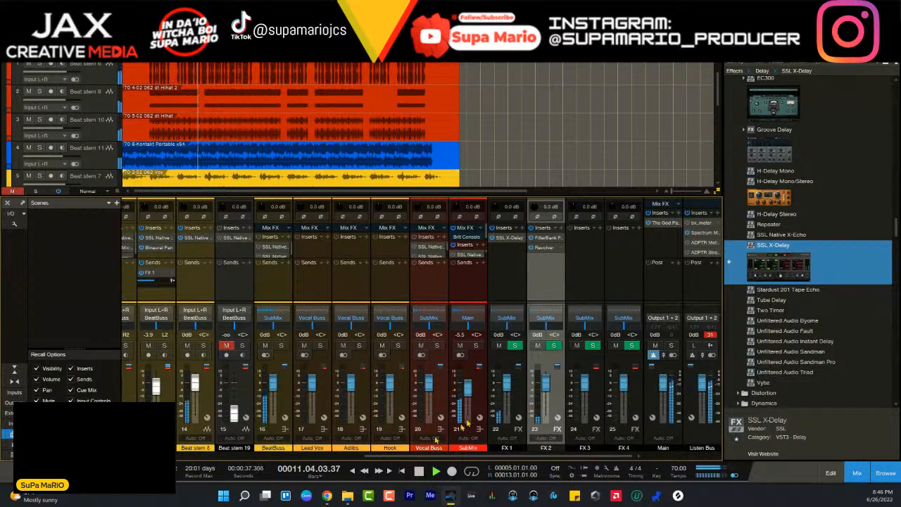
- Toggle the drums bus solo on and off during playback to compare it with the full beat, and stop playback
{"action": "left_click_drag", "start_coordinate": [382, 457], "coordinate": [154, 457]}
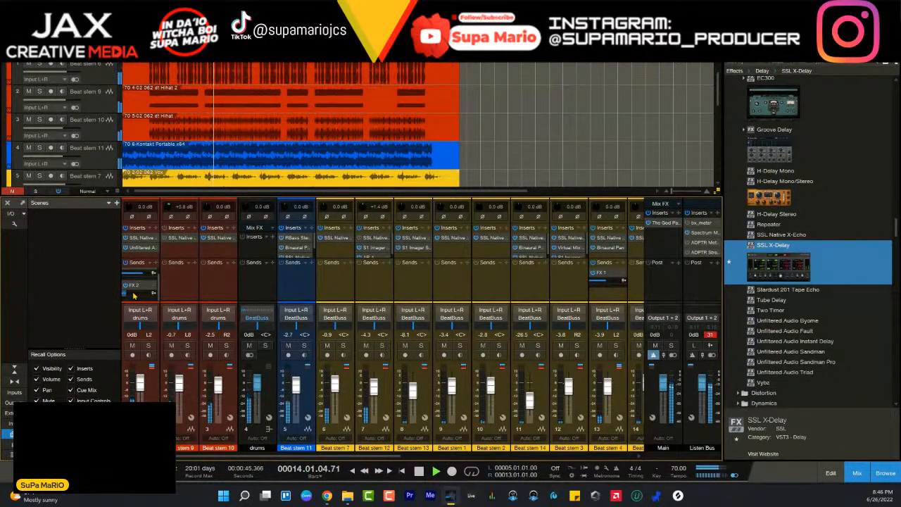
{"action": "left_click", "coordinate": [266, 345]}
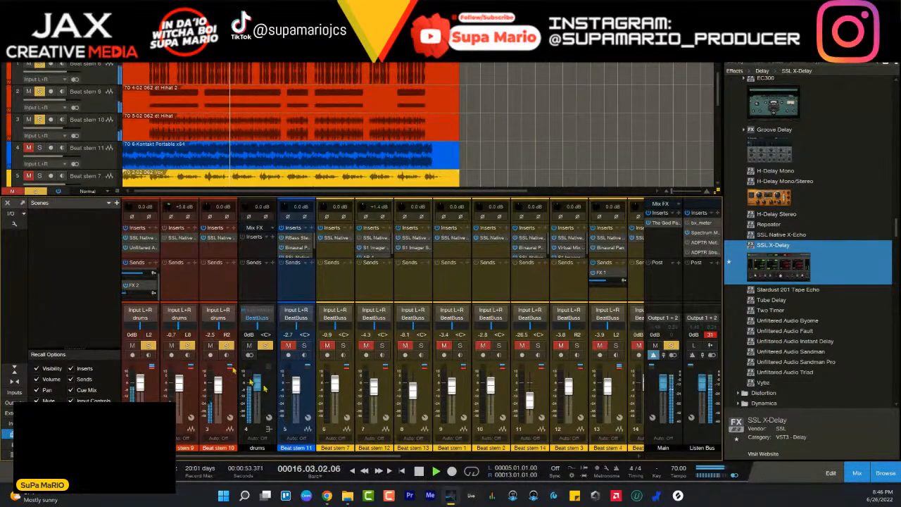
{"action": "left_click", "coordinate": [264, 346]}
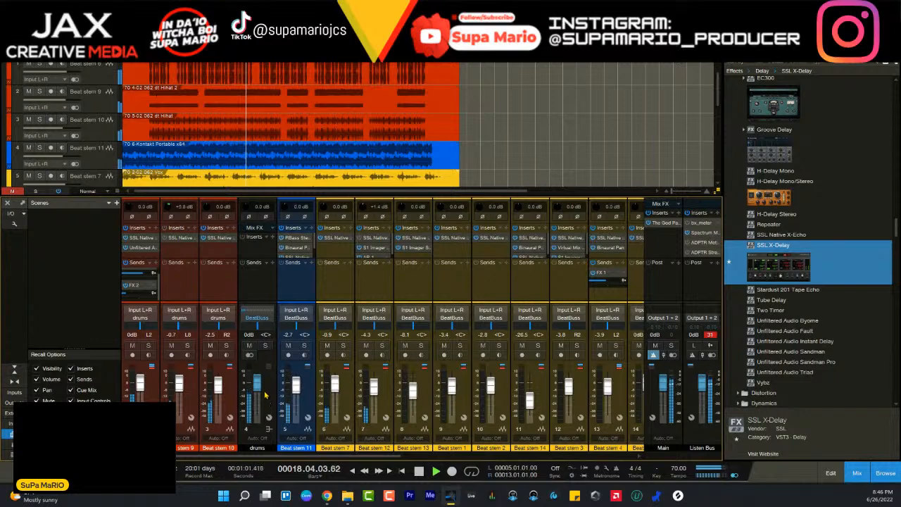
{"action": "left_click_drag", "start_coordinate": [310, 456], "coordinate": [349, 456]}
{"action": "key", "text": "space"}
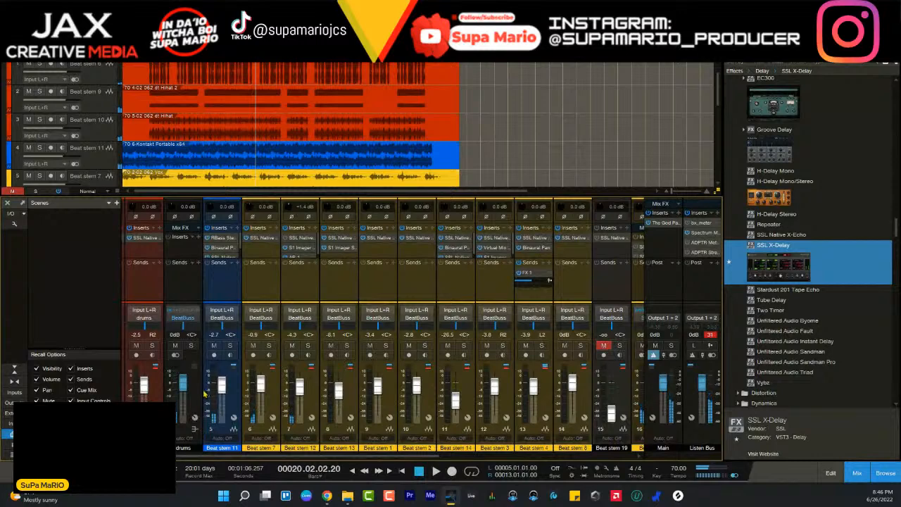
- Insert the JST Clip v1.0.4 plug-in on the drums bus
{"action": "left_click", "coordinate": [199, 294]}
{"action": "left_click", "coordinate": [200, 240]}
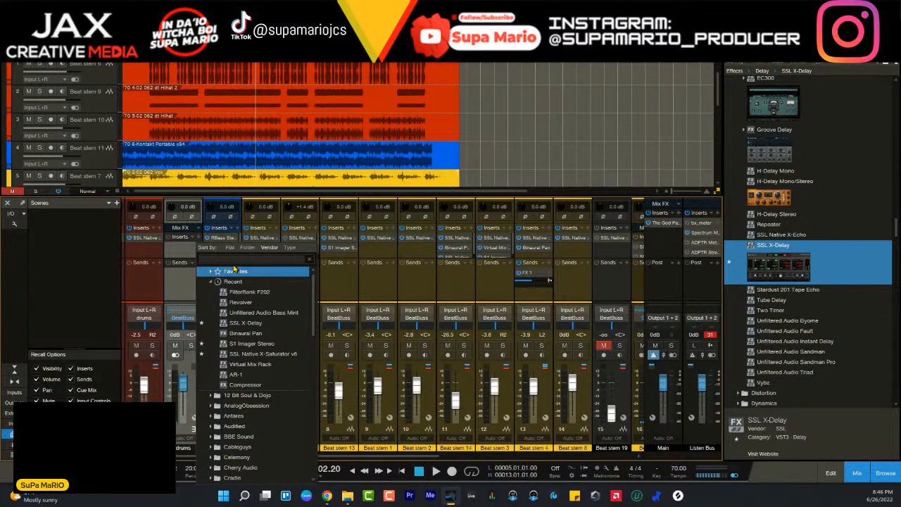
{"action": "type", "text": "jst"}
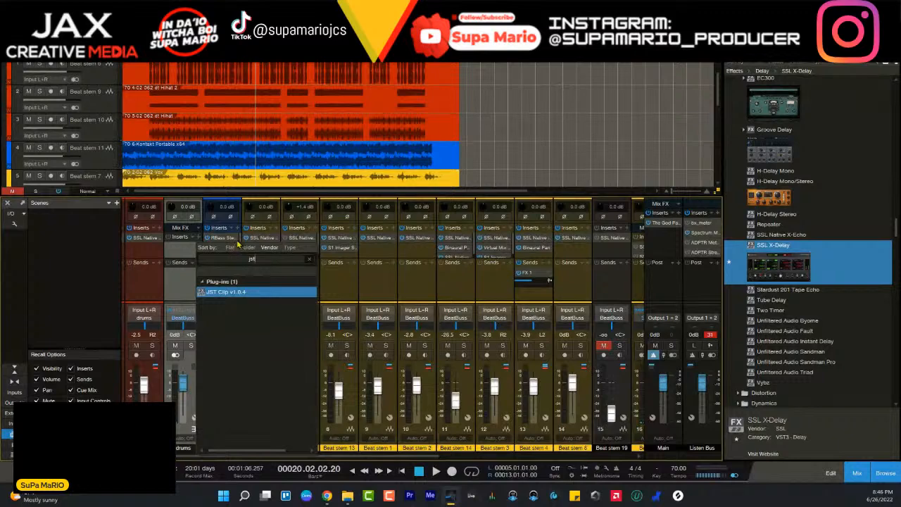
{"action": "left_click", "coordinate": [233, 294]}
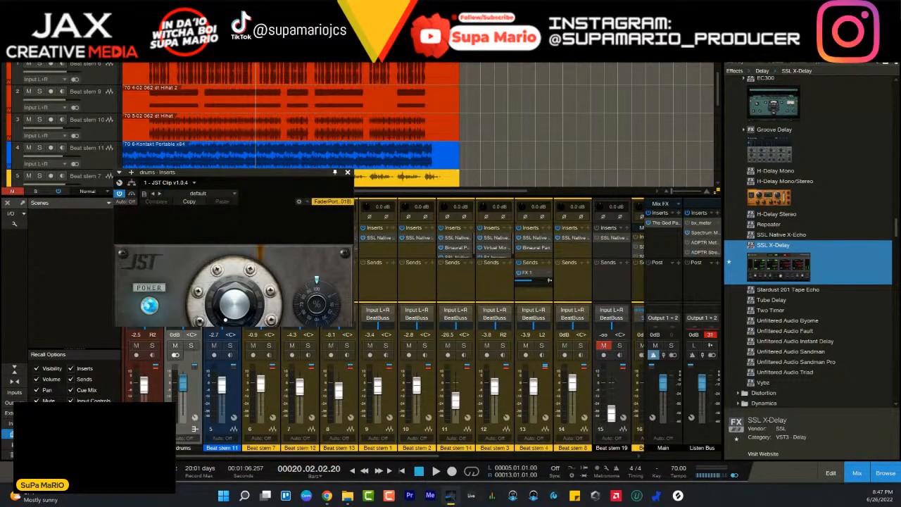
- Raise JST Clip's main knob slightly on the drums bus, enable 2X, and close the plug-in window
{"action": "left_click_drag", "start_coordinate": [224, 174], "coordinate": [386, 103]}
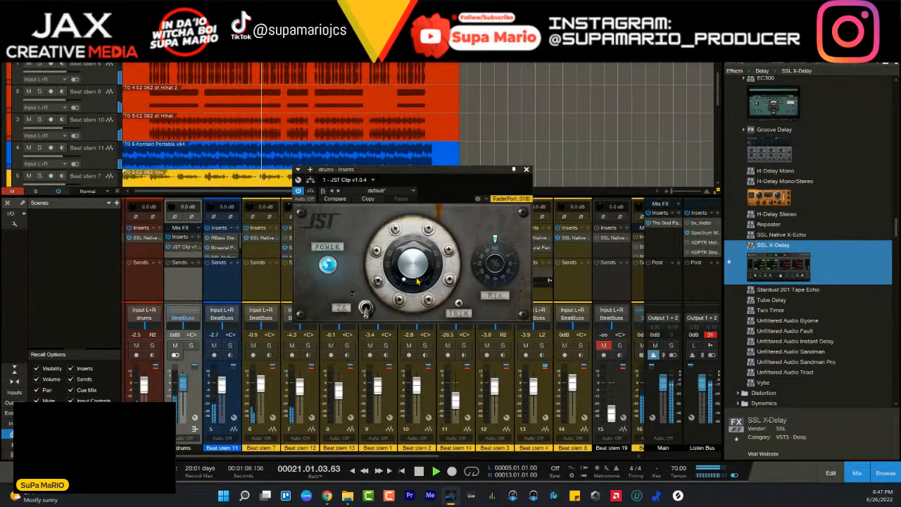
{"action": "left_click_drag", "start_coordinate": [416, 280], "coordinate": [410, 264]}
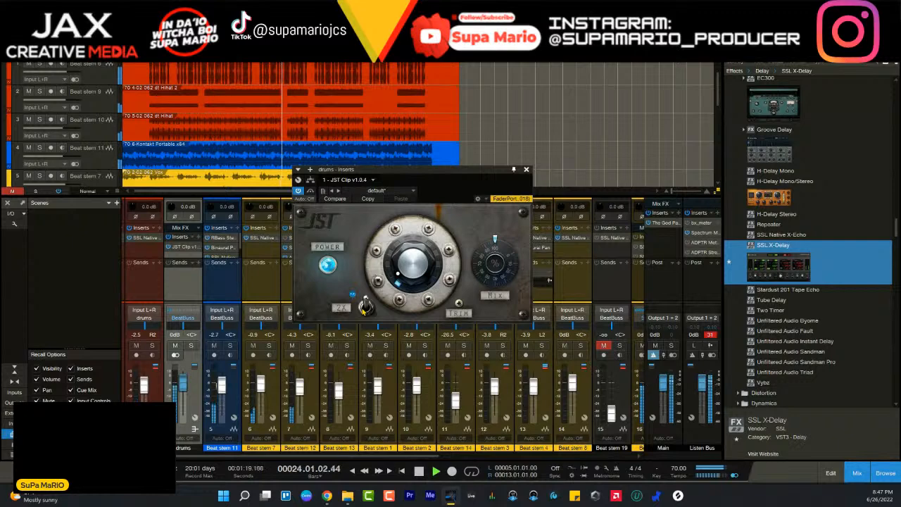
{"action": "left_click", "coordinate": [364, 311]}
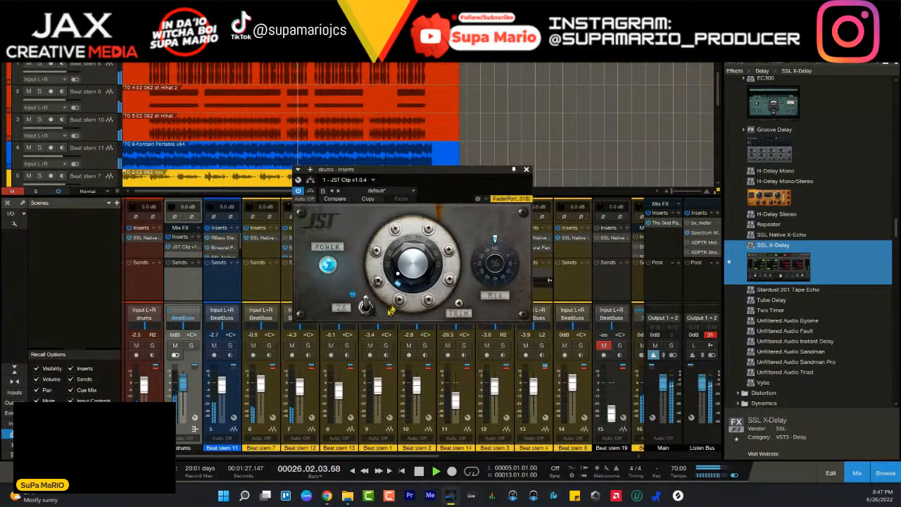
{"action": "left_click", "coordinate": [526, 169]}
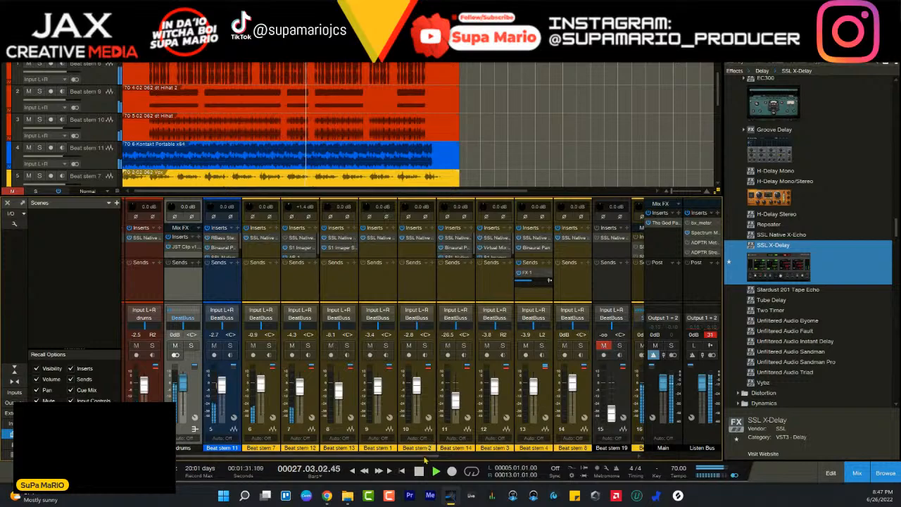
- Reopen JST Clip on the drums bus to check its settings during playback, then close it
{"action": "left_click_drag", "start_coordinate": [426, 457], "coordinate": [352, 440]}
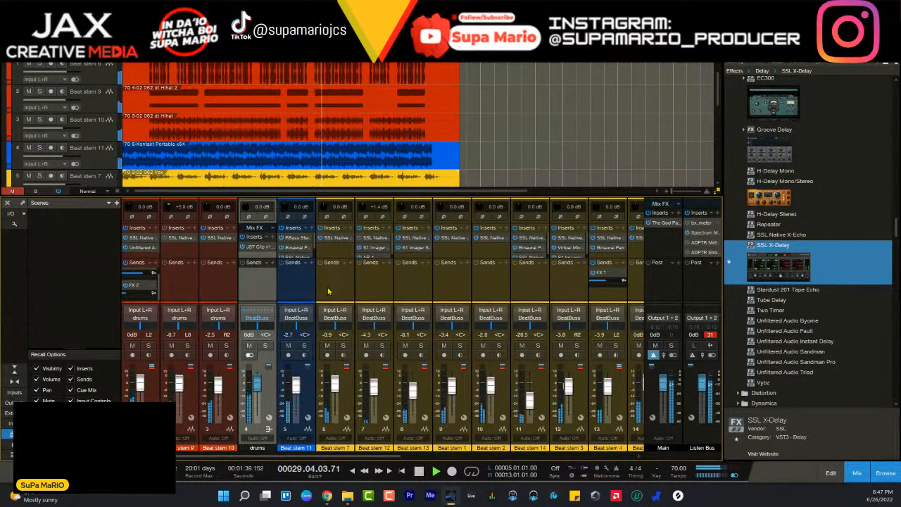
{"action": "left_click", "coordinate": [260, 249]}
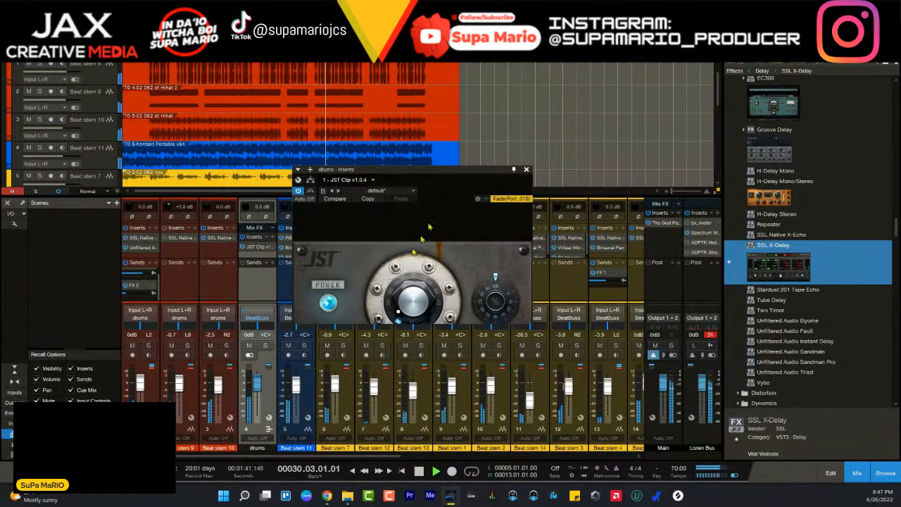
{"action": "left_click_drag", "start_coordinate": [421, 180], "coordinate": [479, 233]}
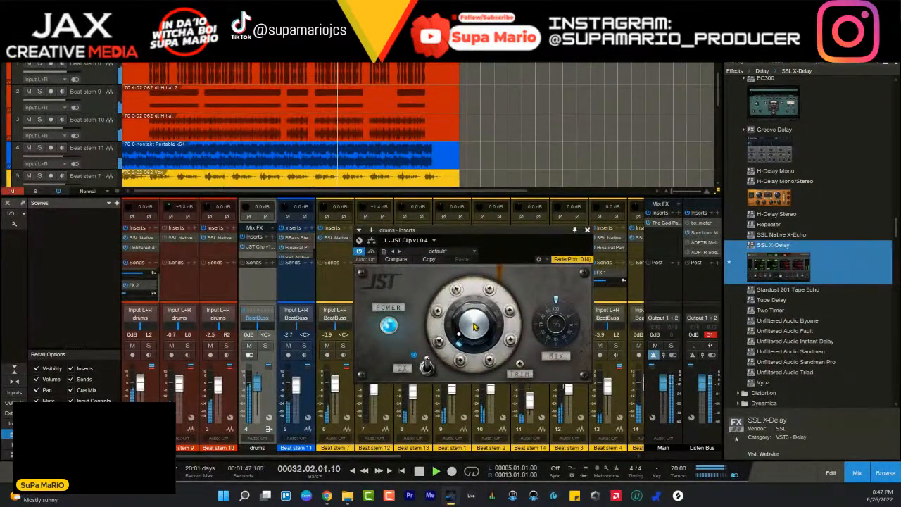
{"action": "left_click", "coordinate": [587, 230]}
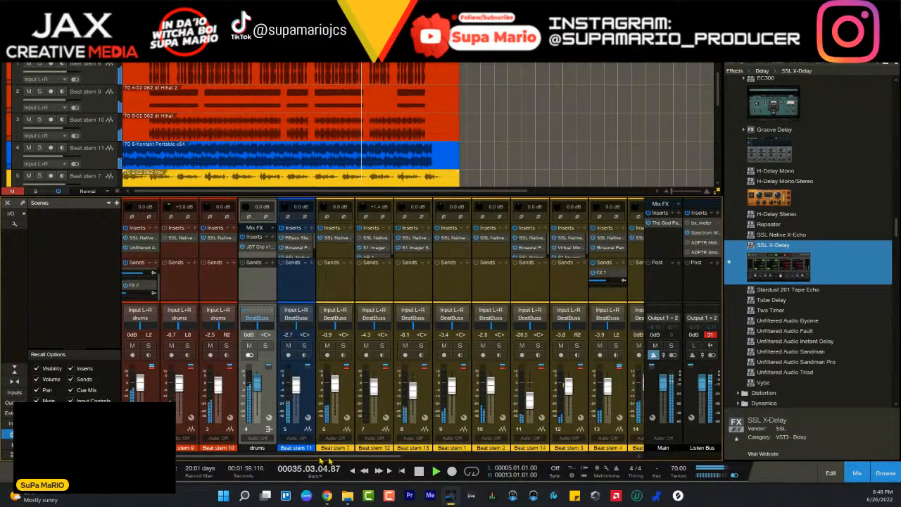
- Look over the mixer channels while the beat plays, then stop and replay it from bar 5
{"action": "left_click_drag", "start_coordinate": [320, 458], "coordinate": [412, 458]}
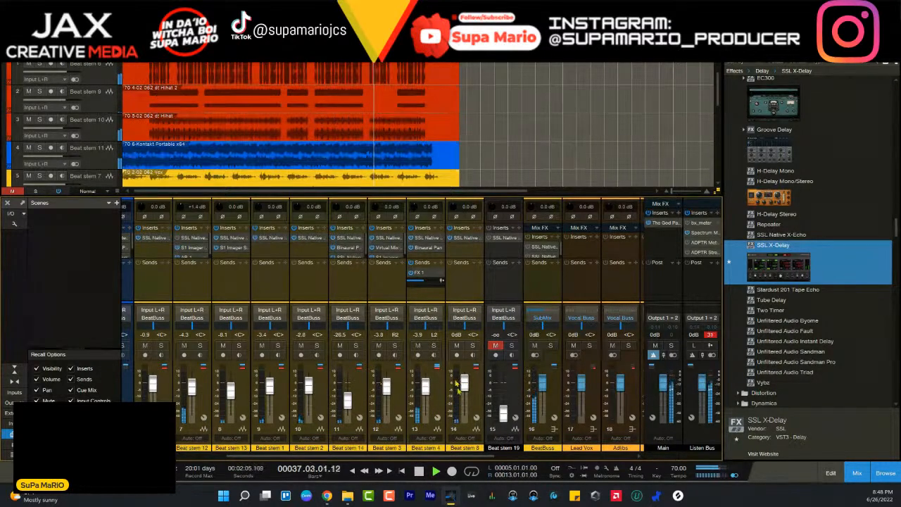
{"action": "left_click_drag", "start_coordinate": [460, 457], "coordinate": [357, 458]}
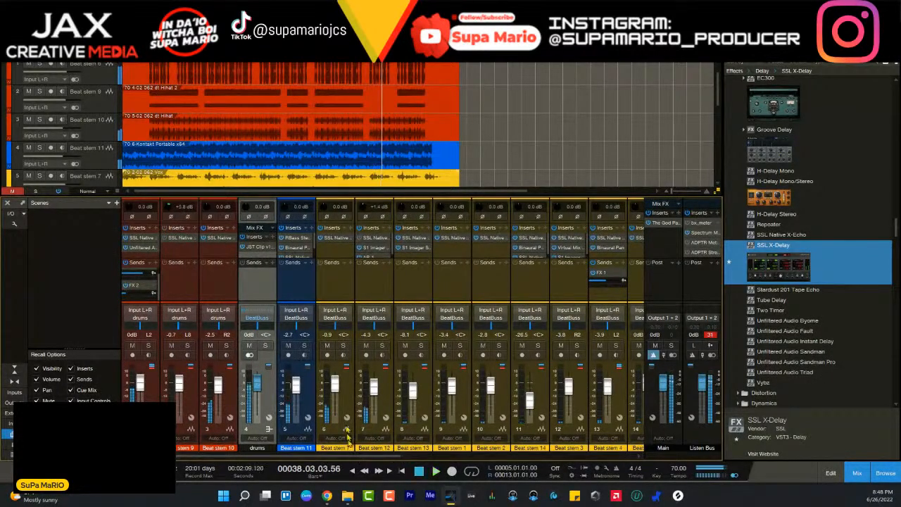
{"action": "key", "text": "space"}
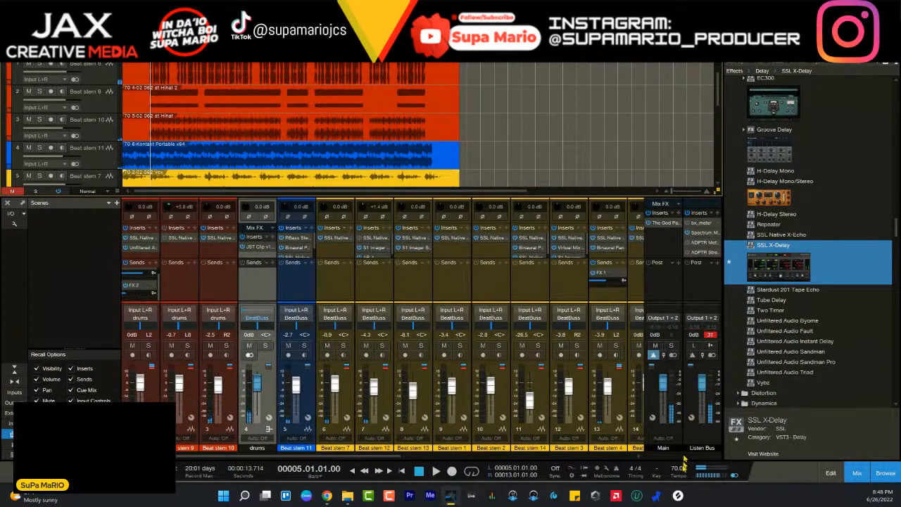
{"action": "key", "text": "space"}
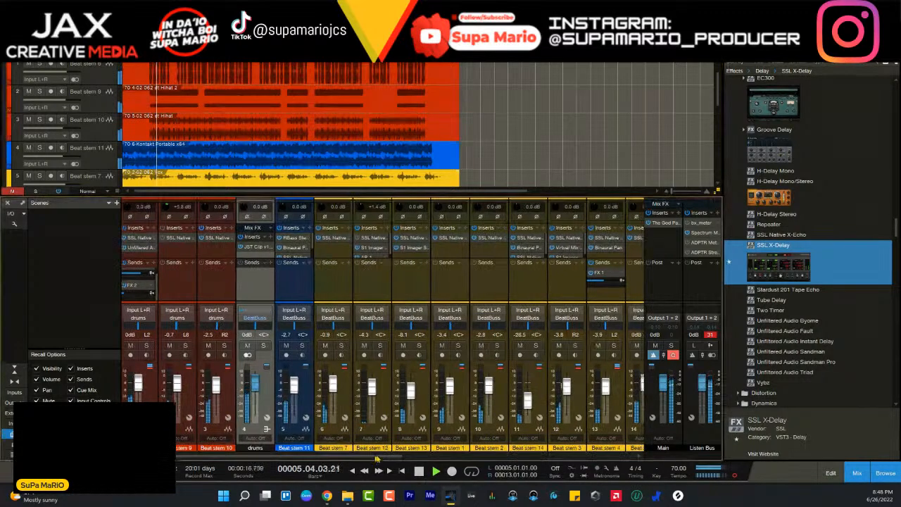
- Select the channels from Beat stem 7 through Beat stem 8 and add a bus for them
{"action": "left_click_drag", "start_coordinate": [376, 456], "coordinate": [331, 458]}
{"action": "left_click", "coordinate": [483, 391]}
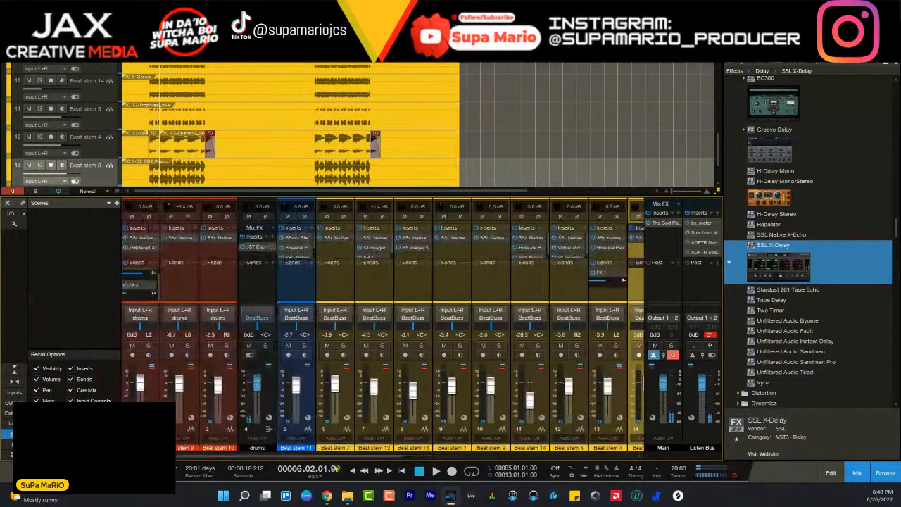
{"action": "left_click", "coordinate": [351, 409]}
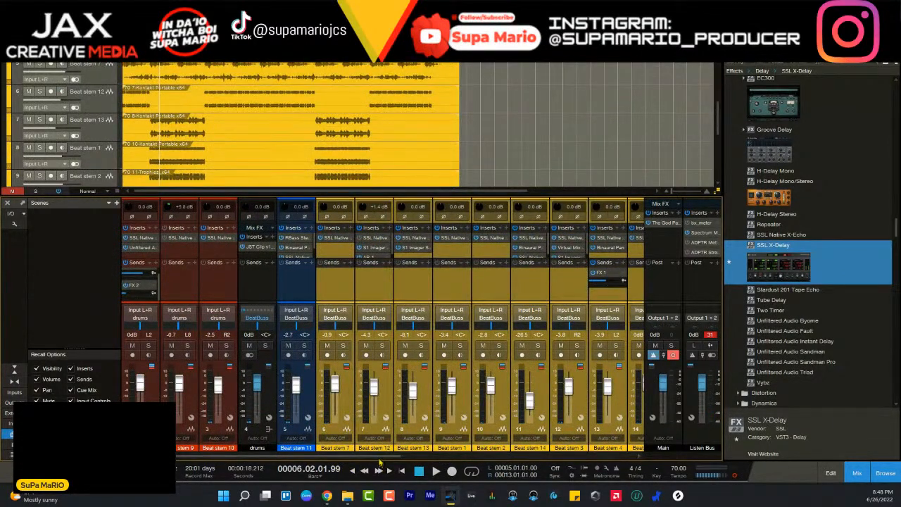
{"action": "left_click_drag", "start_coordinate": [384, 461], "coordinate": [443, 461]}
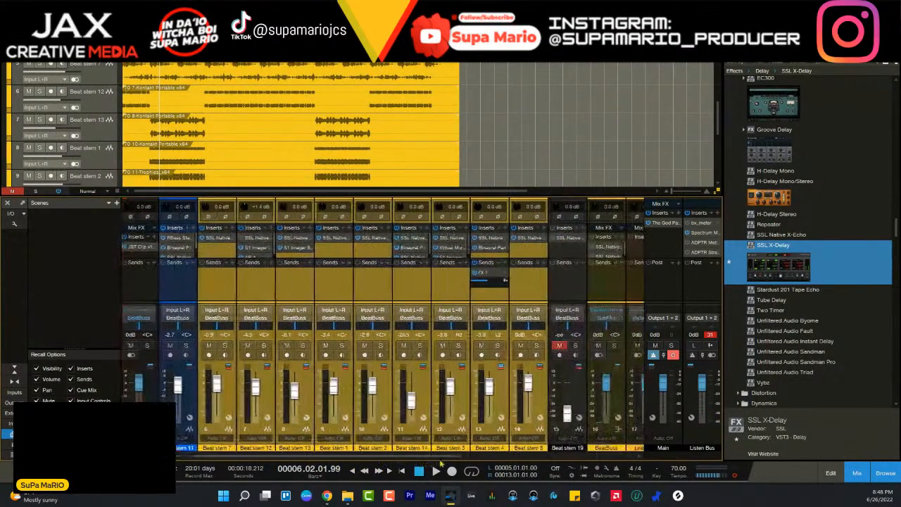
{"action": "right_click", "coordinate": [540, 392]}
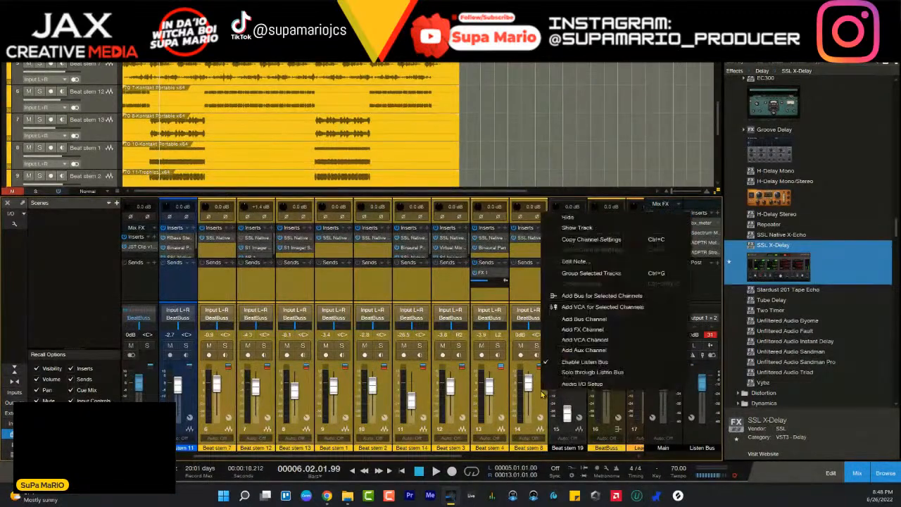
{"action": "left_click", "coordinate": [592, 296]}
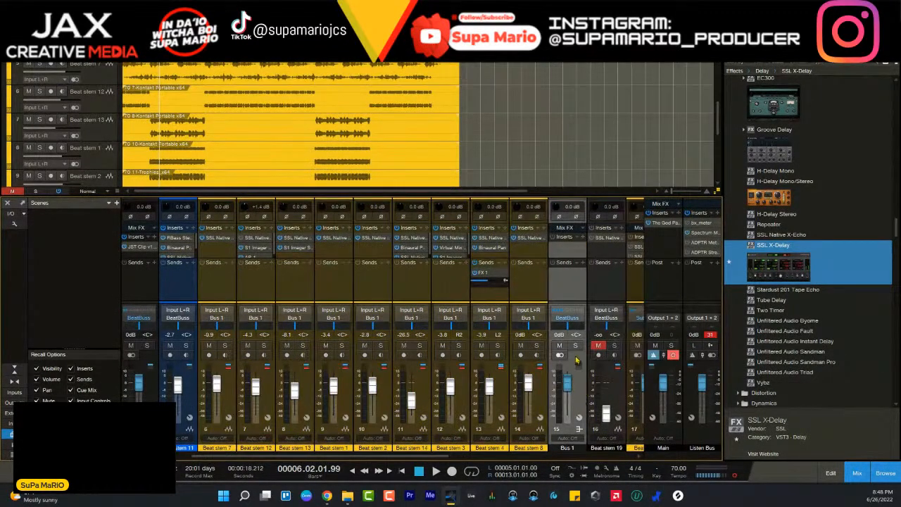
- Solo Bus 1, play the melodic stems through it, and stop playback
{"action": "left_click", "coordinate": [576, 346]}
{"action": "key", "text": "space"}
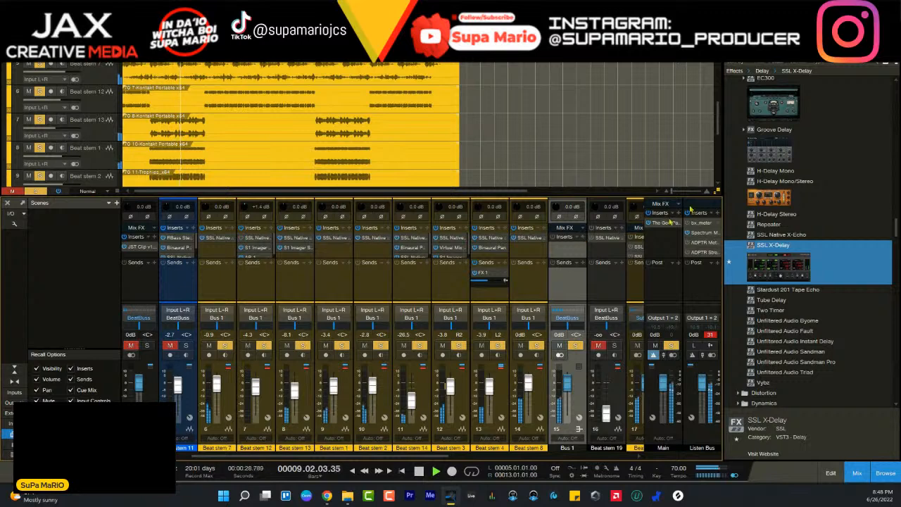
{"action": "key", "text": "space"}
{"action": "mouse_move", "coordinate": [773, 152]}
{"action": "left_mouse_down"}
{"action": "mouse_move", "coordinate": [742, 170]}
{"action": "mouse_move", "coordinate": [772, 152]}
{"action": "left_mouse_up"}
{"action": "scroll", "coordinate": [826, 207], "scroll_direction": "up", "scroll_amount": 1}
{"action": "scroll", "coordinate": [828, 212], "scroll_direction": "up", "scroll_amount": 5}
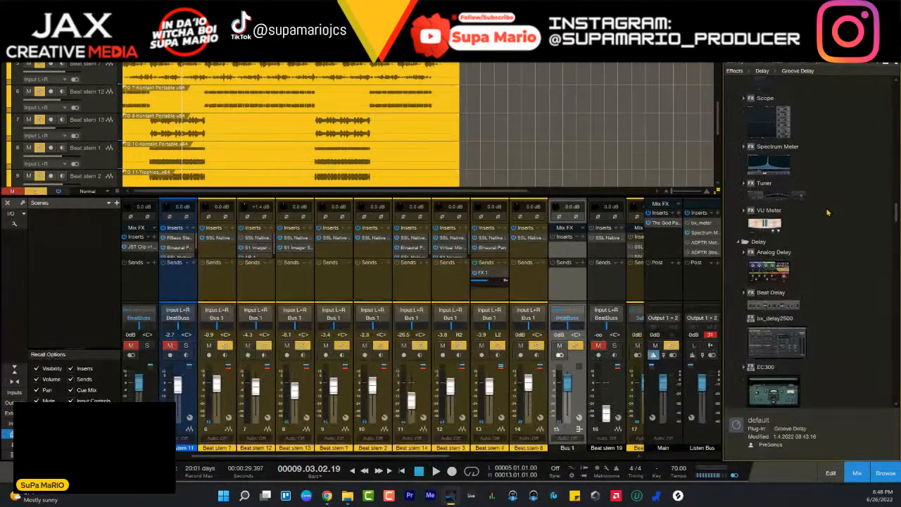
{"action": "left_click", "coordinate": [805, 352]}
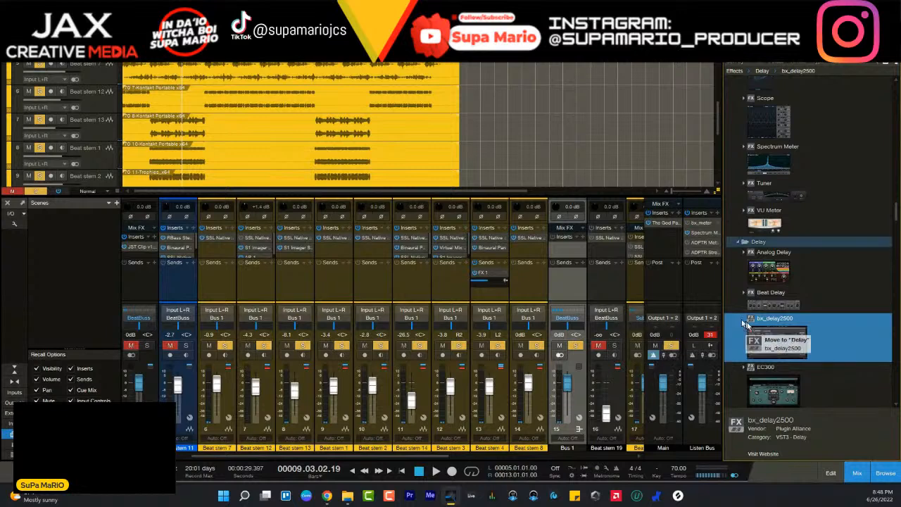
{"action": "scroll", "coordinate": [796, 343], "scroll_direction": "up", "scroll_amount": 1}
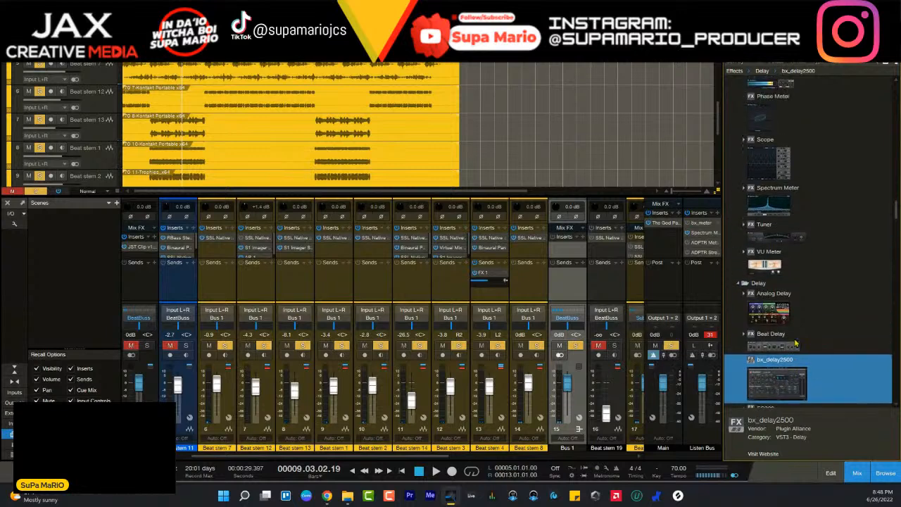
- Search Bus 1's insert list for "bx_di" and insert the bx_digital V3 plug-in
{"action": "left_click", "coordinate": [583, 238]}
{"action": "type", "text": "bx"}
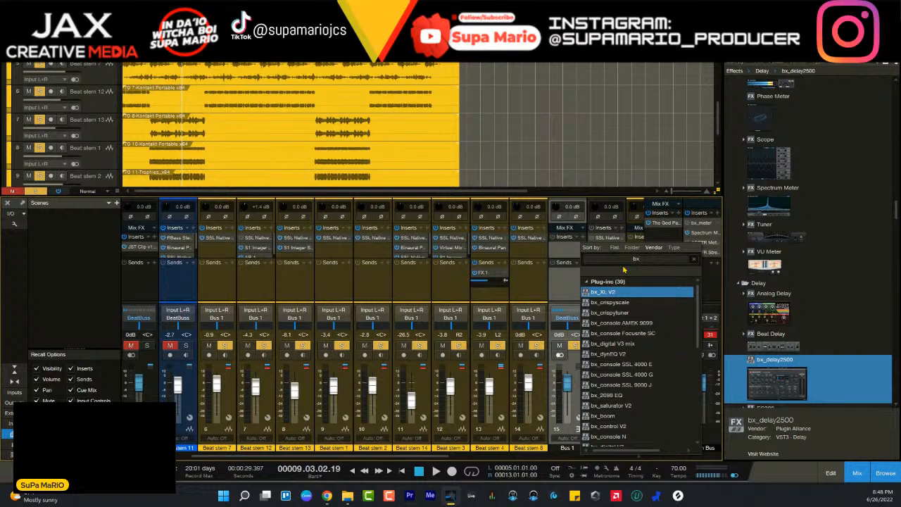
{"action": "key", "text": "BackSpace"}
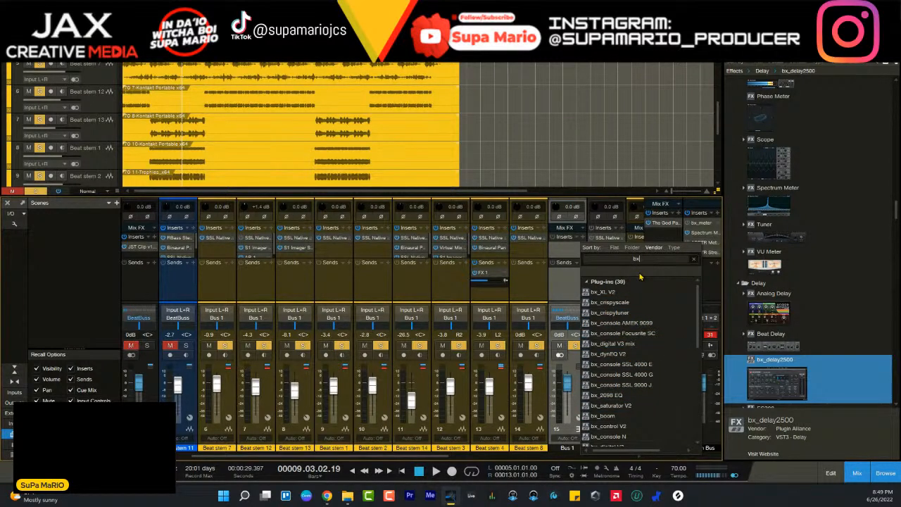
{"action": "type", "text": "_di"}
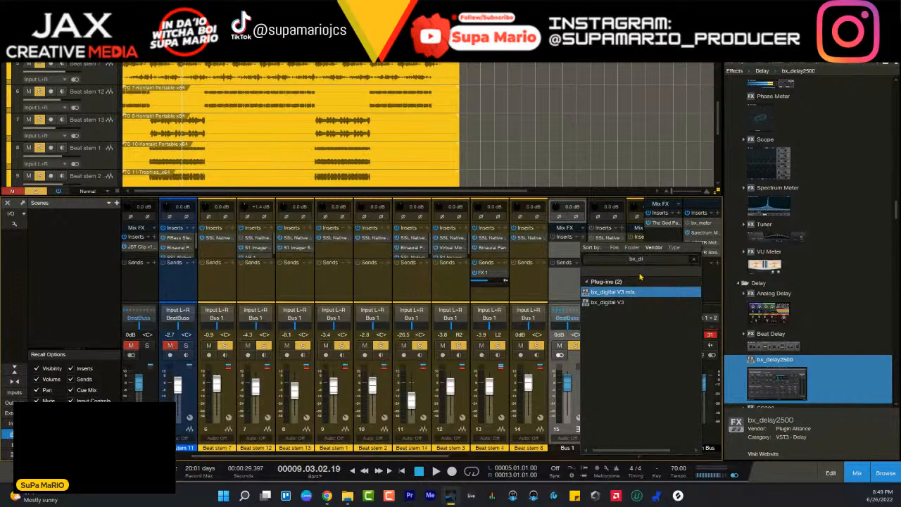
{"action": "left_click", "coordinate": [628, 300]}
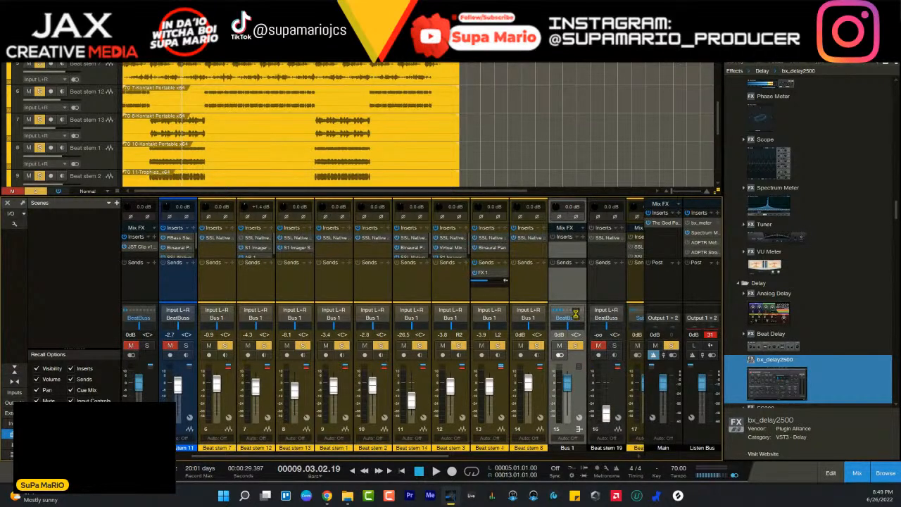
- Scale the bx_digital V3 interface to 100 % and reposition its window so all controls are visible
{"action": "left_click_drag", "start_coordinate": [524, 235], "coordinate": [417, 123]}
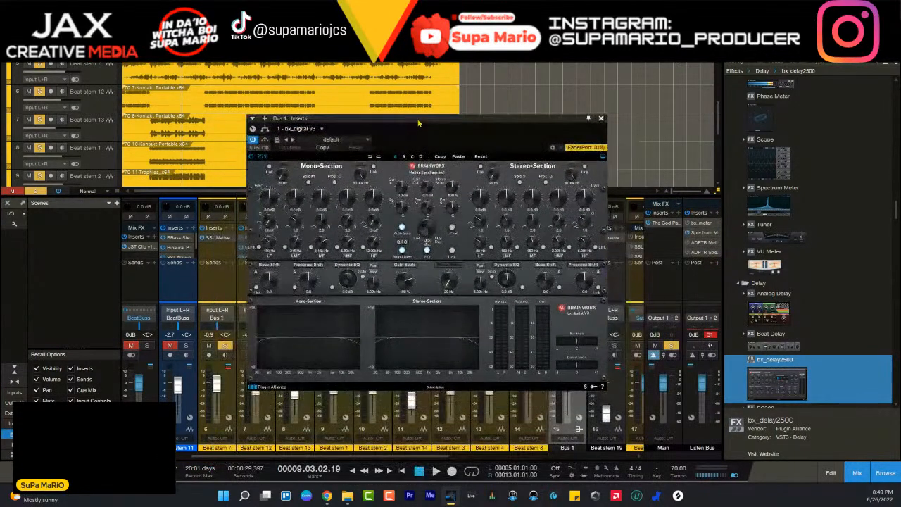
{"action": "left_click", "coordinate": [266, 156]}
{"action": "left_click", "coordinate": [276, 203]}
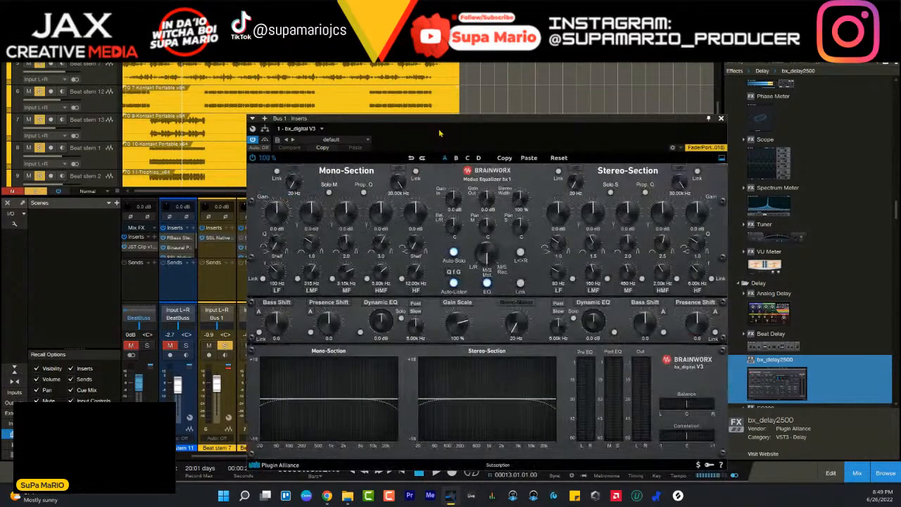
{"action": "left_click_drag", "start_coordinate": [440, 133], "coordinate": [413, 115]}
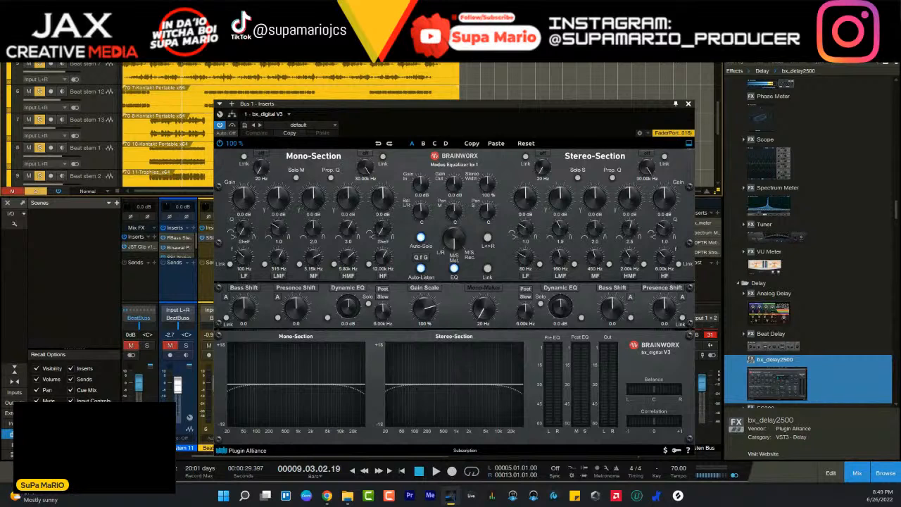
- Play Bus 1 from bar 5 and solo bx_digital V3's mono section, then its stereo section
{"action": "key", "text": "KP_1"}
{"action": "key", "text": "space"}
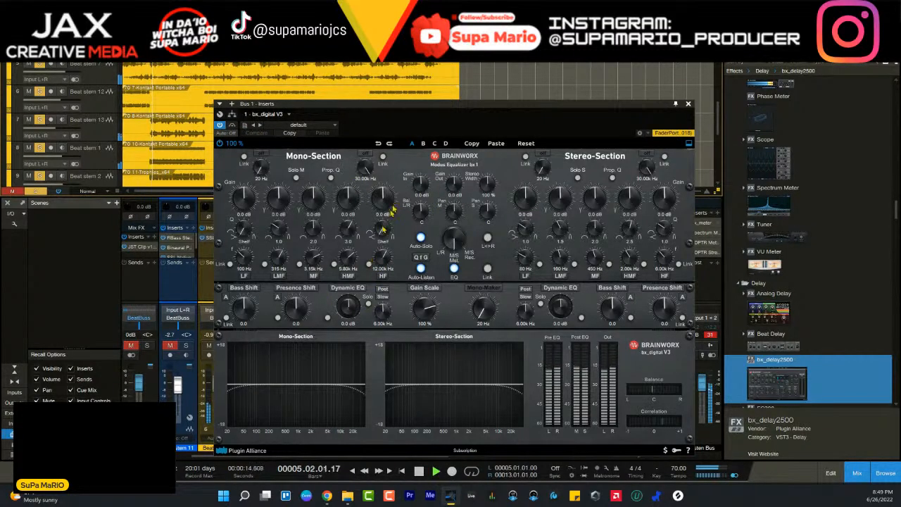
{"action": "left_click", "coordinate": [296, 178]}
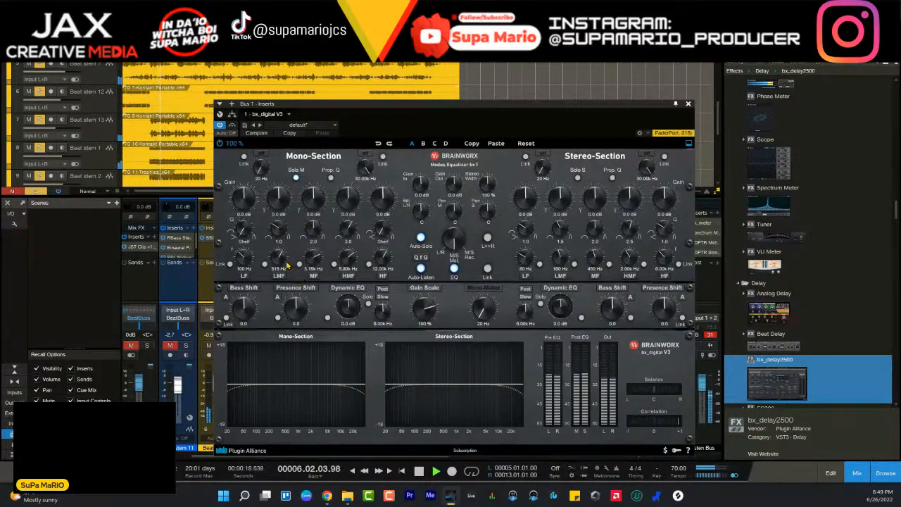
{"action": "left_click", "coordinate": [578, 177]}
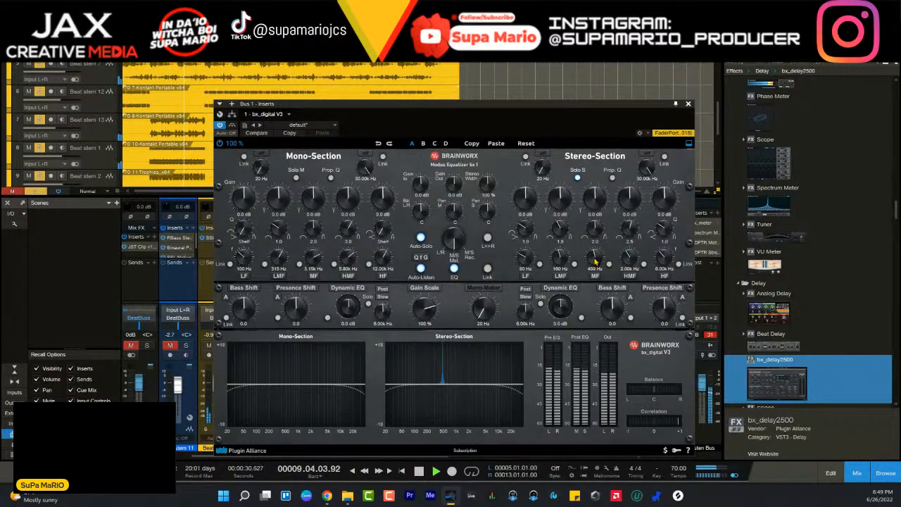
- Boost the stereo section's MF band by 4.0 dB at 1.40 kHz with a Q of 0.9, then pause and resume playback
{"action": "left_click_drag", "start_coordinate": [595, 262], "coordinate": [599, 193]}
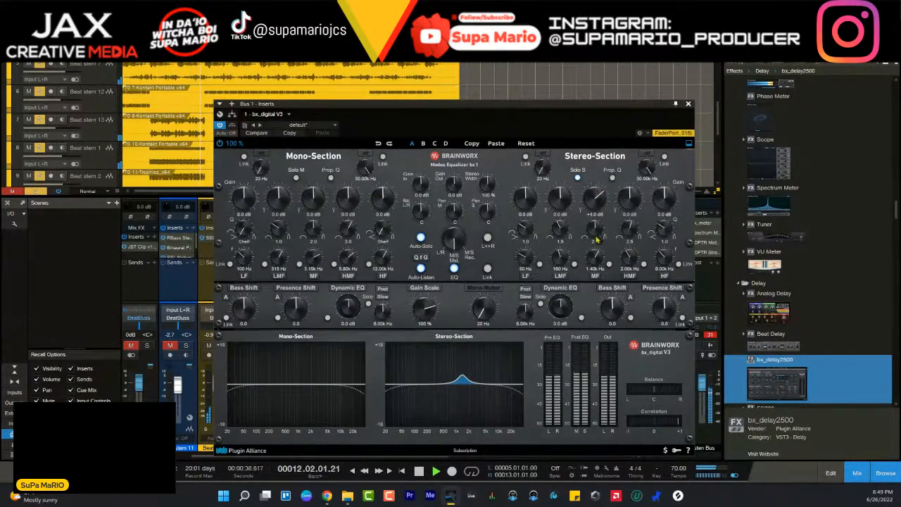
{"action": "left_click_drag", "start_coordinate": [595, 229], "coordinate": [595, 243]}
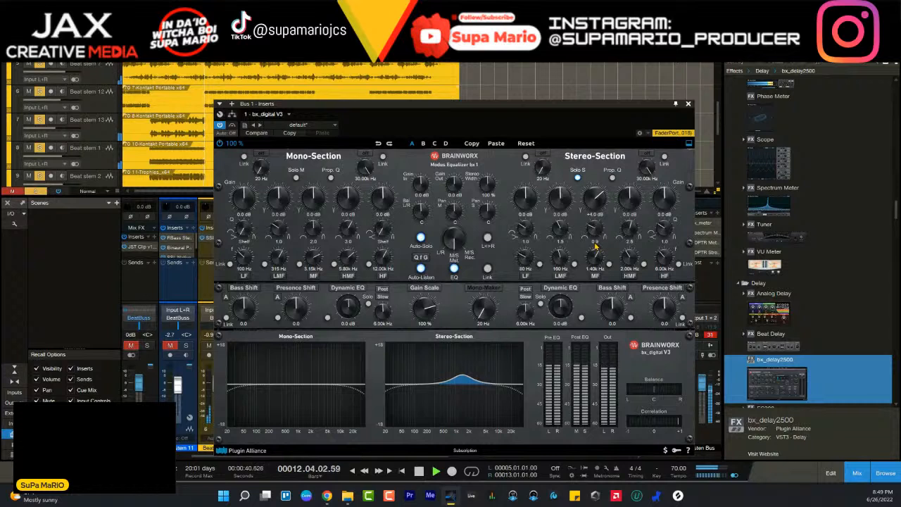
{"action": "key", "text": "space"}
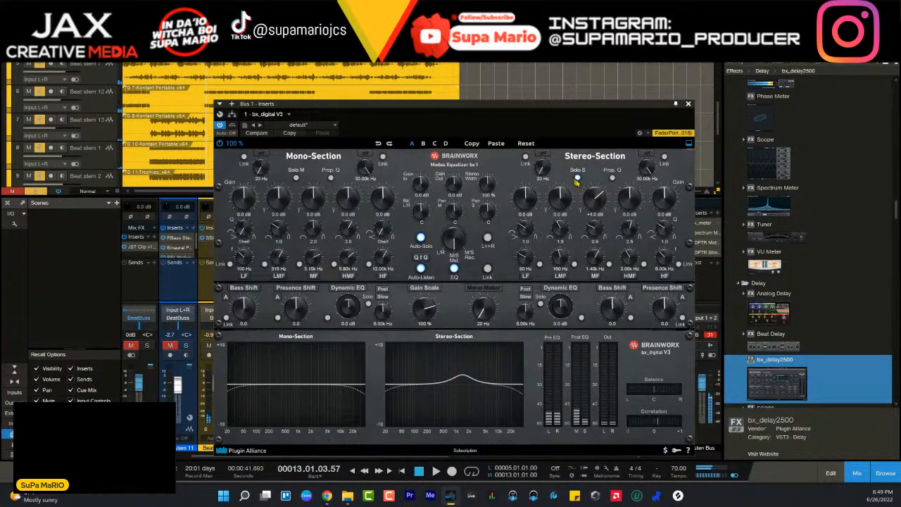
{"action": "key", "text": "space"}
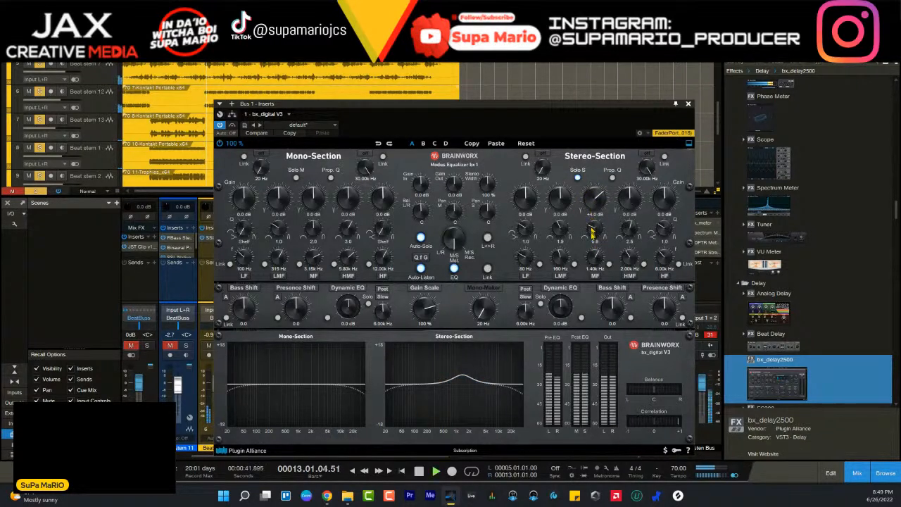
- Replay from bar 5, set the stereo section's MF gain to +2.3 dB, and high-pass that section at 127 Hz
{"action": "key", "text": "space"}
{"action": "key", "text": "KP_1"}
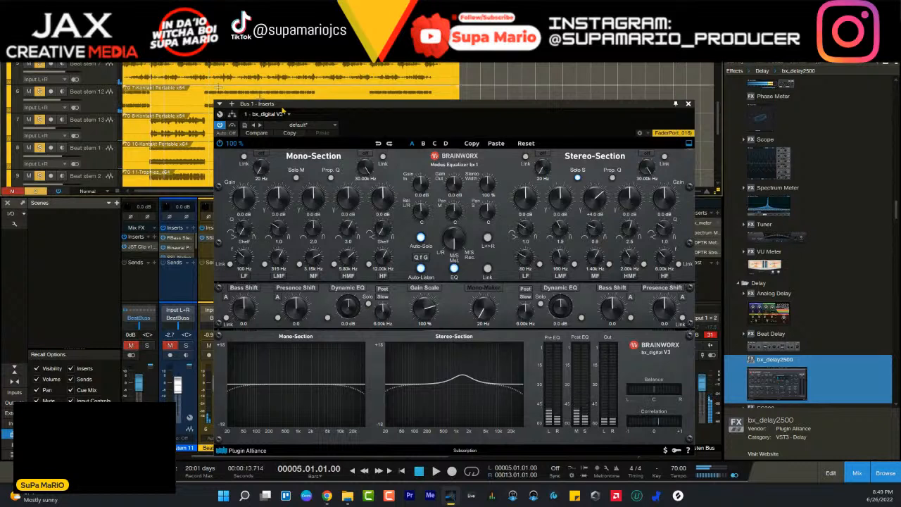
{"action": "key", "text": "space"}
{"action": "mouse_move", "coordinate": [594, 202]}
{"action": "left_mouse_down"}
{"action": "mouse_move", "coordinate": [596, 221]}
{"action": "mouse_move", "coordinate": [595, 213]}
{"action": "left_mouse_up"}
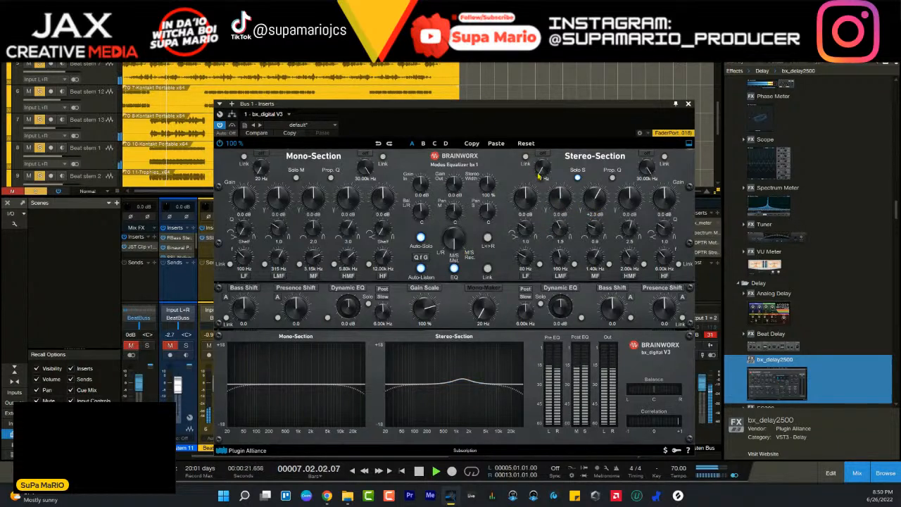
{"action": "left_click_drag", "start_coordinate": [543, 171], "coordinate": [545, 153]}
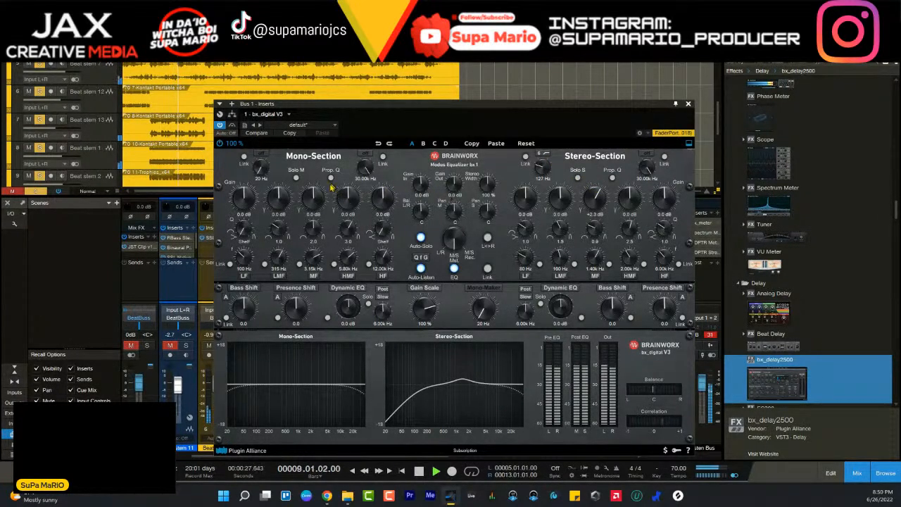
- Solo the mono section and boost its LMF band by 3.0 dB around 246 Hz with a Q of 0.8
{"action": "left_click", "coordinate": [296, 177]}
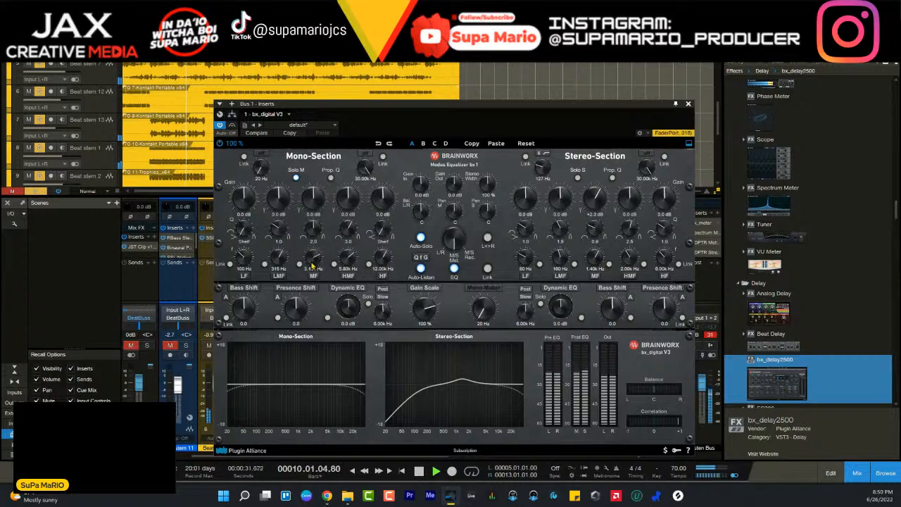
{"action": "left_click_drag", "start_coordinate": [279, 200], "coordinate": [278, 188]}
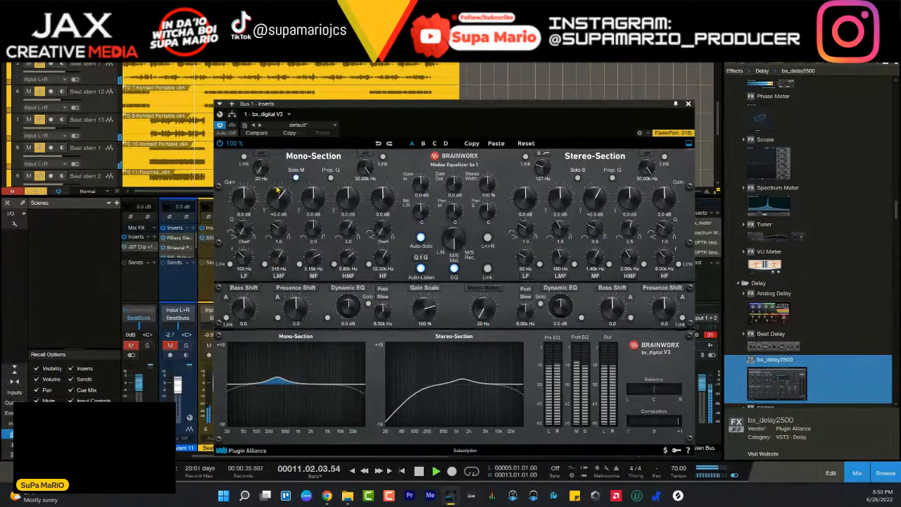
{"action": "left_click_drag", "start_coordinate": [279, 237], "coordinate": [279, 260]}
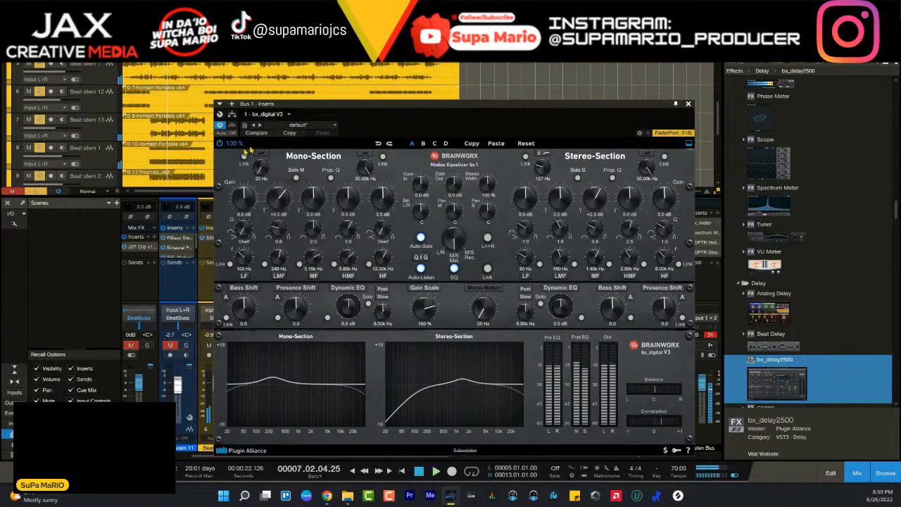
- Bypass and re-enable bx_digital V3 during playback to compare the EQ, then stop playback
{"action": "left_click", "coordinate": [220, 145]}
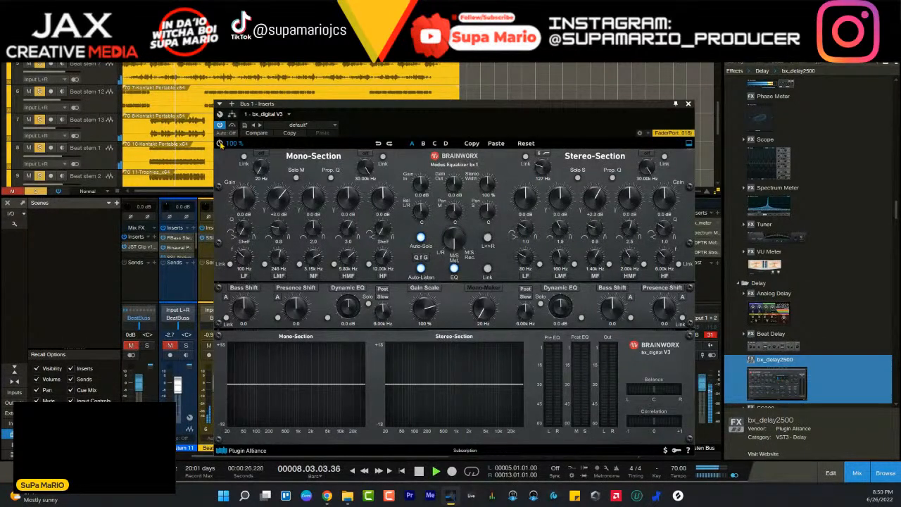
{"action": "left_click", "coordinate": [221, 143]}
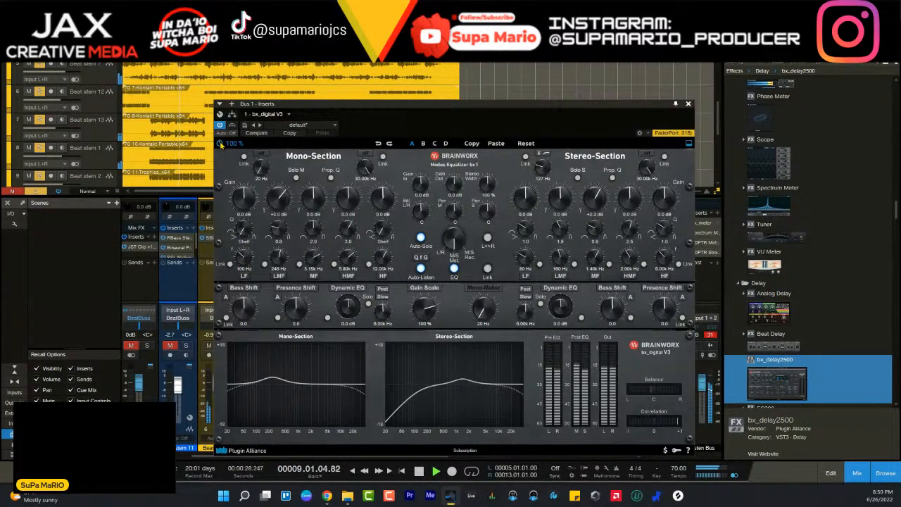
{"action": "key", "text": "space"}
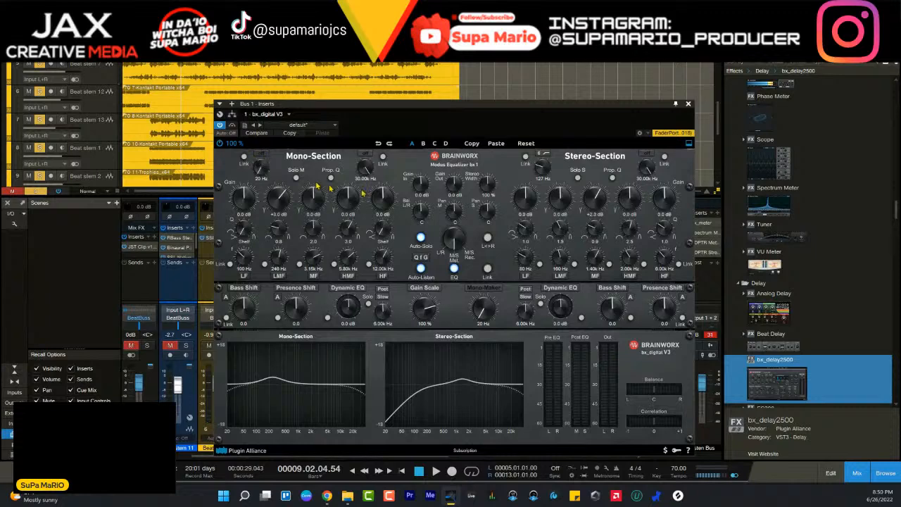
- Open the Listen Bus Spectrum Meter, set bx_digital V3's Mono-Maker to 202 Hz on Bus 1, and resume playback
{"action": "left_click_drag", "start_coordinate": [583, 107], "coordinate": [492, 105]}
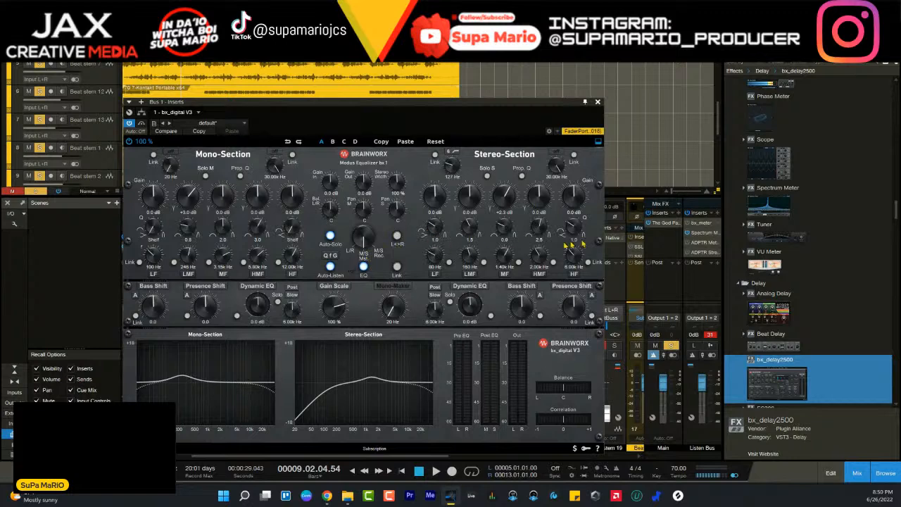
{"action": "left_click", "coordinate": [694, 234]}
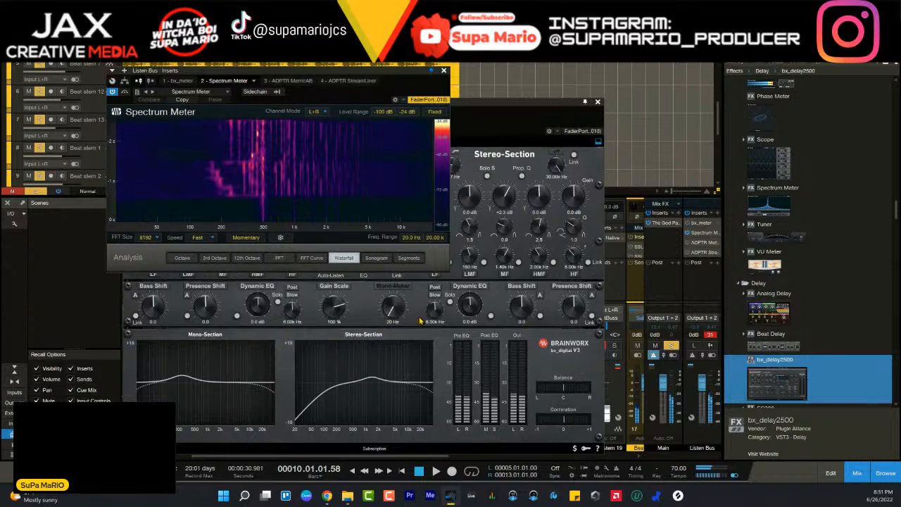
{"action": "left_click_drag", "start_coordinate": [396, 307], "coordinate": [400, 290]}
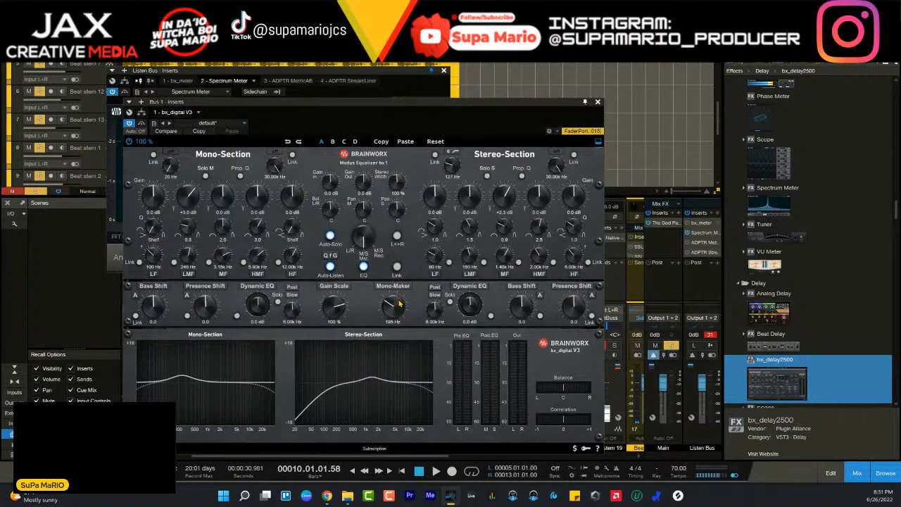
{"action": "left_click_drag", "start_coordinate": [400, 302], "coordinate": [400, 301]}
{"action": "key", "text": "space"}
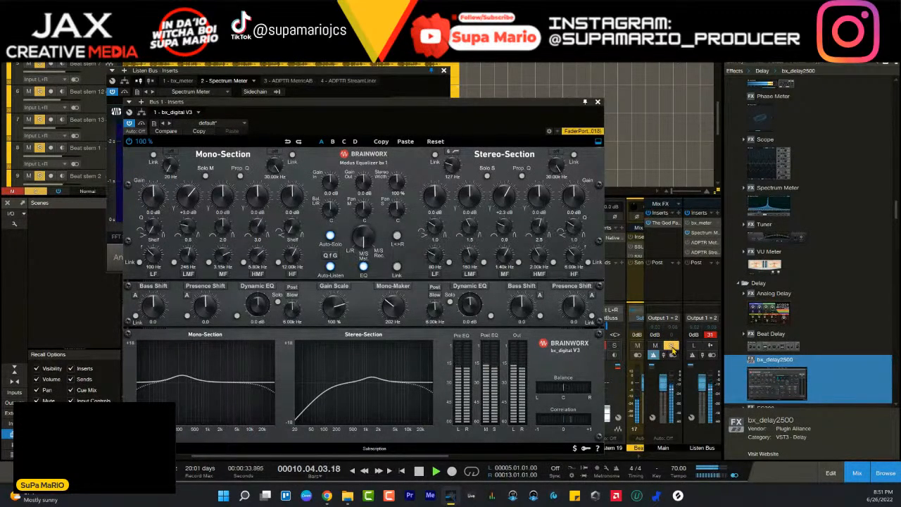
- Clear the active solos, restart the full mix from bar 5, and close the bx_digital V3 and Spectrum Meter windows
{"action": "left_click", "coordinate": [671, 345]}
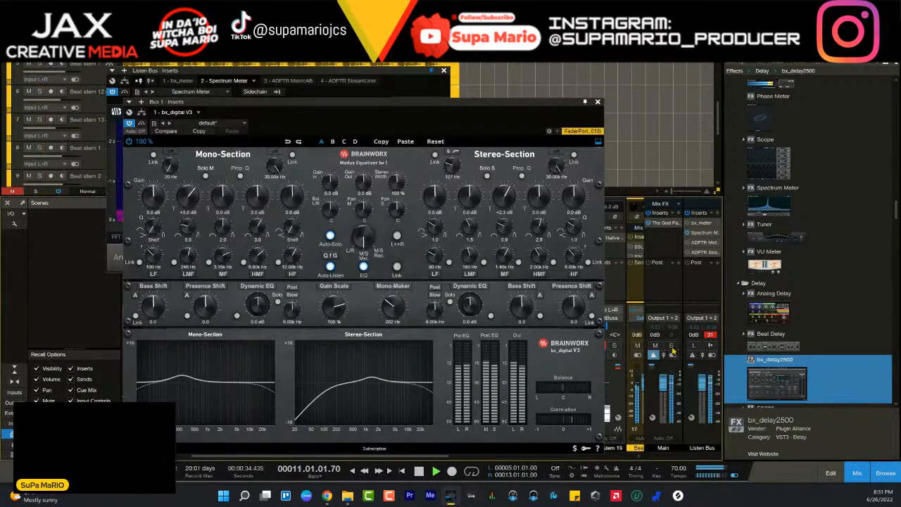
{"action": "left_click", "coordinate": [597, 103]}
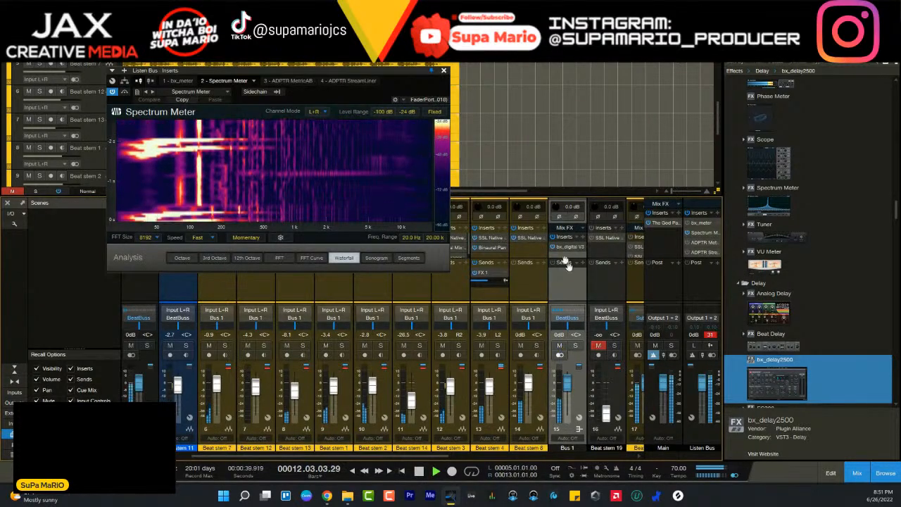
{"action": "key", "text": "space"}
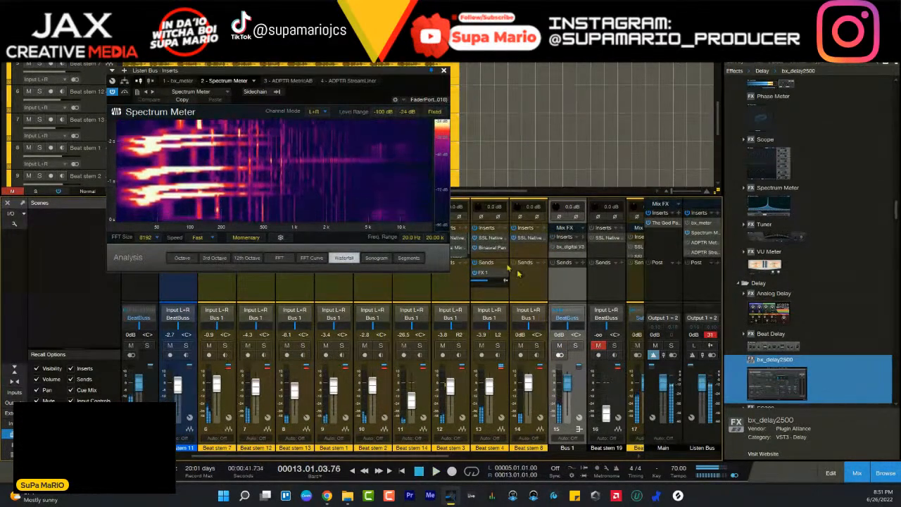
{"action": "key", "text": "space"}
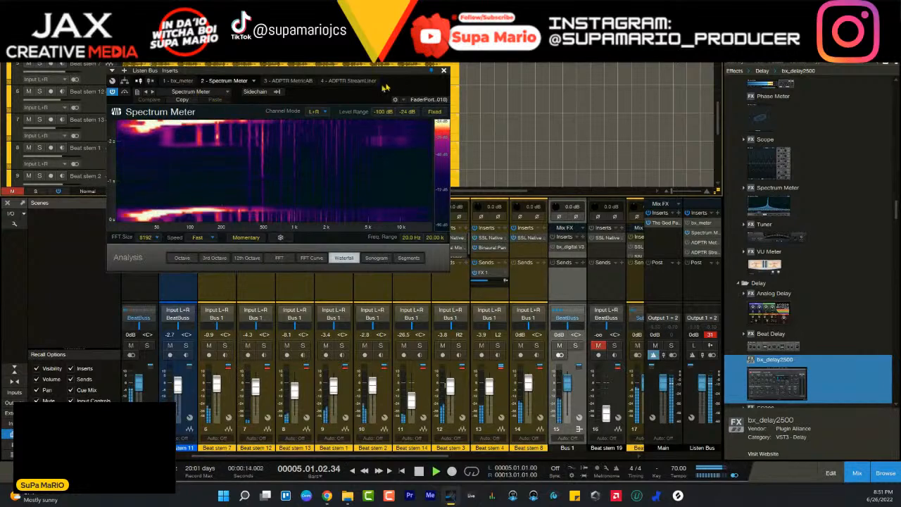
{"action": "left_click", "coordinate": [443, 70]}
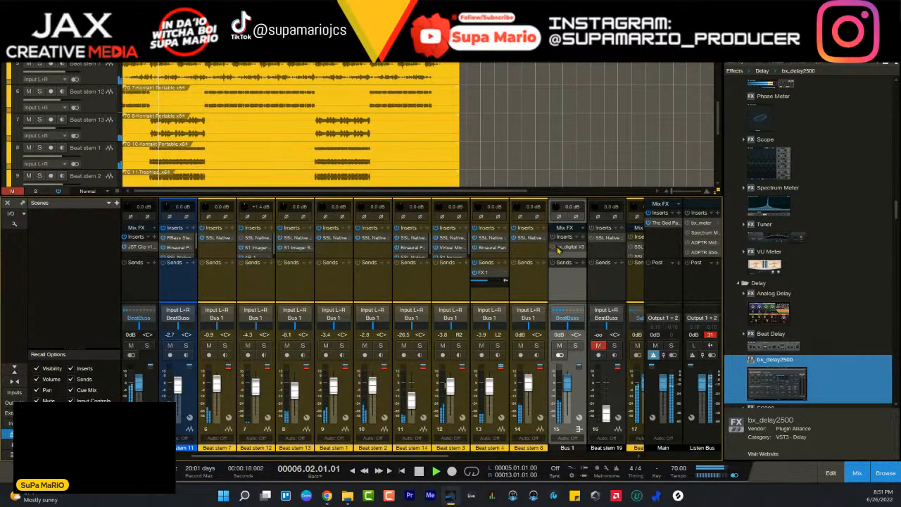
- Reactivate bx_digital V3 on Bus 1, close its window, and lower the Bus 1 fader to -0.1 dB
{"action": "left_click", "coordinate": [564, 247]}
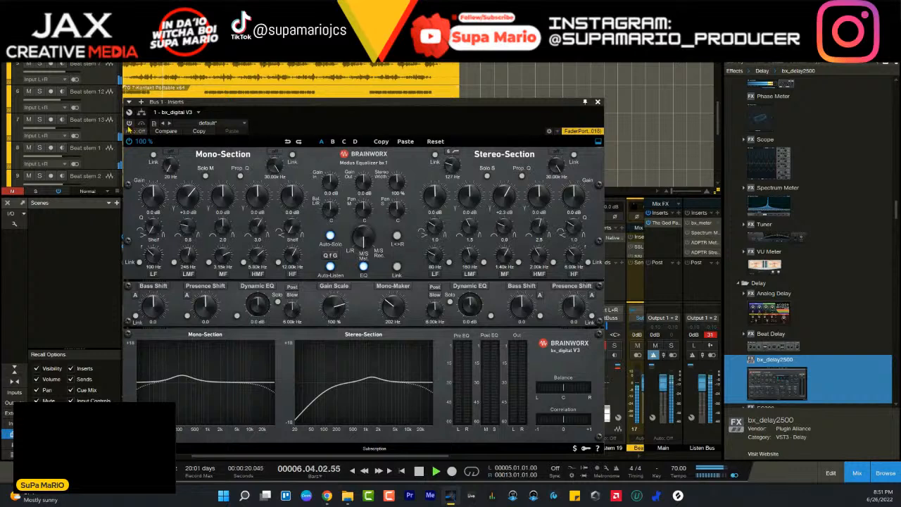
{"action": "left_click", "coordinate": [129, 123]}
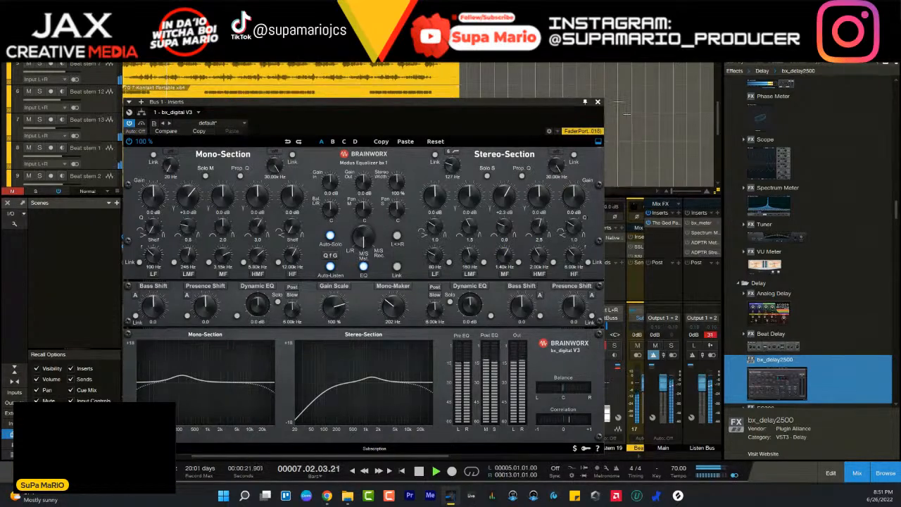
{"action": "left_click", "coordinate": [598, 101]}
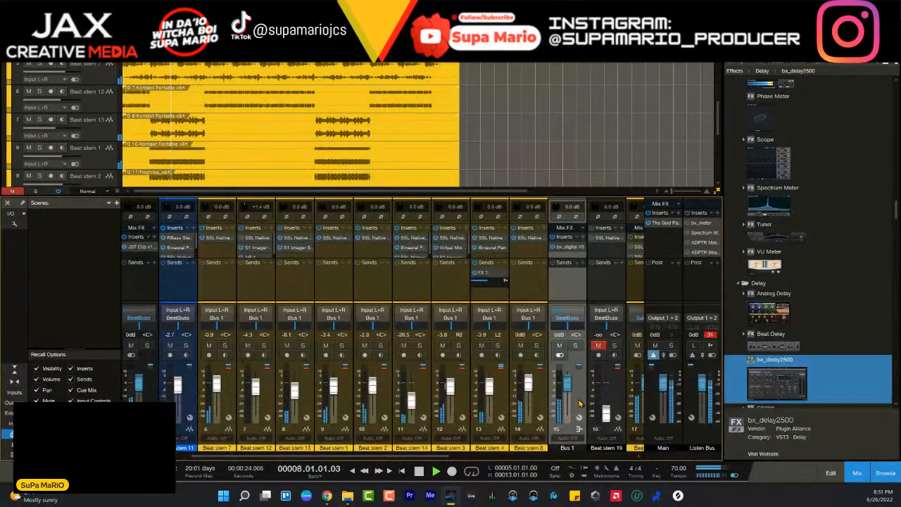
{"action": "scroll", "coordinate": [580, 401], "scroll_direction": "down", "scroll_amount": 1}
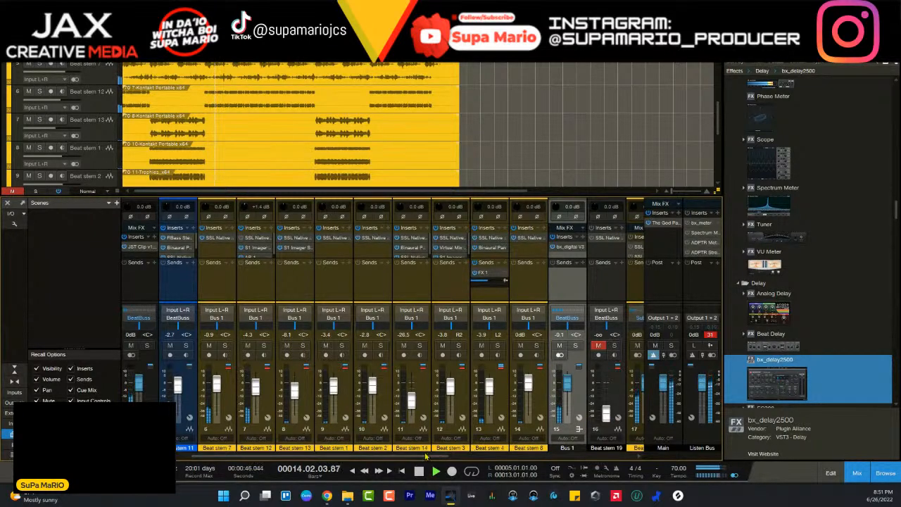
- View The God Particle plug-in on the Main channel and close it
{"action": "left_click_drag", "start_coordinate": [426, 457], "coordinate": [522, 459]}
{"action": "left_click", "coordinate": [669, 225]}
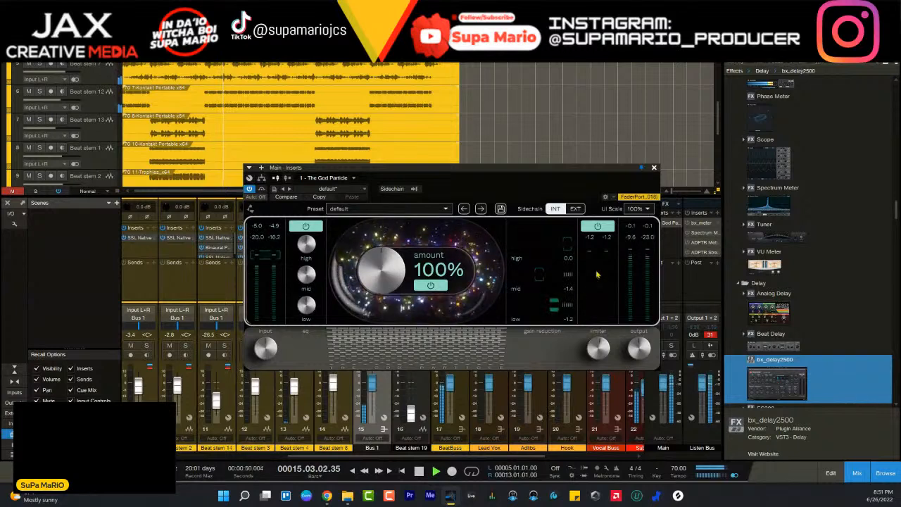
{"action": "left_click", "coordinate": [654, 168]}
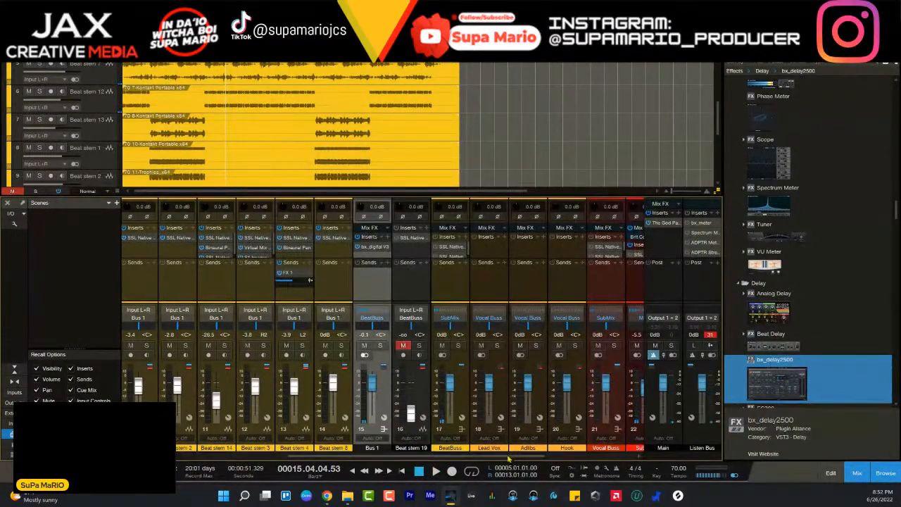
{"action": "left_click_drag", "start_coordinate": [517, 457], "coordinate": [570, 456]}
{"action": "left_click", "coordinate": [496, 400]}
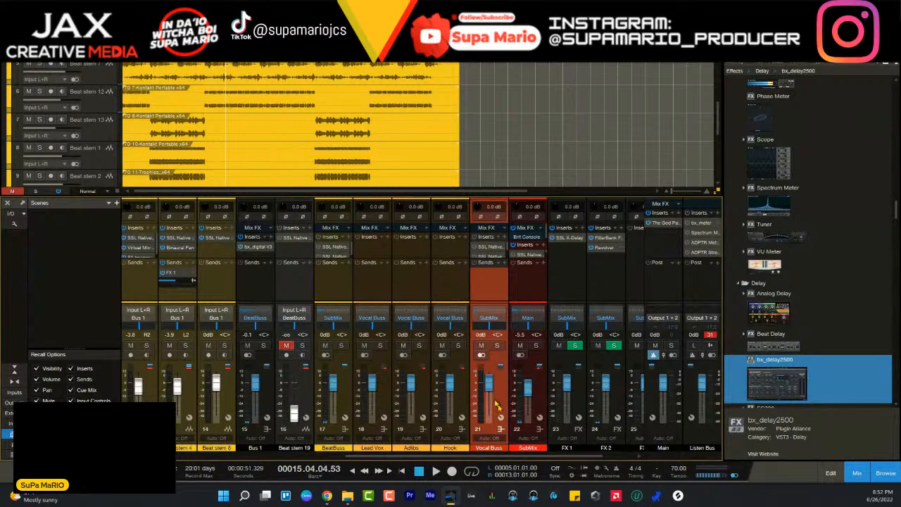
{"action": "right_click", "coordinate": [496, 400]}
{"action": "left_click", "coordinate": [465, 312]}
{"action": "left_click", "coordinate": [385, 395]}
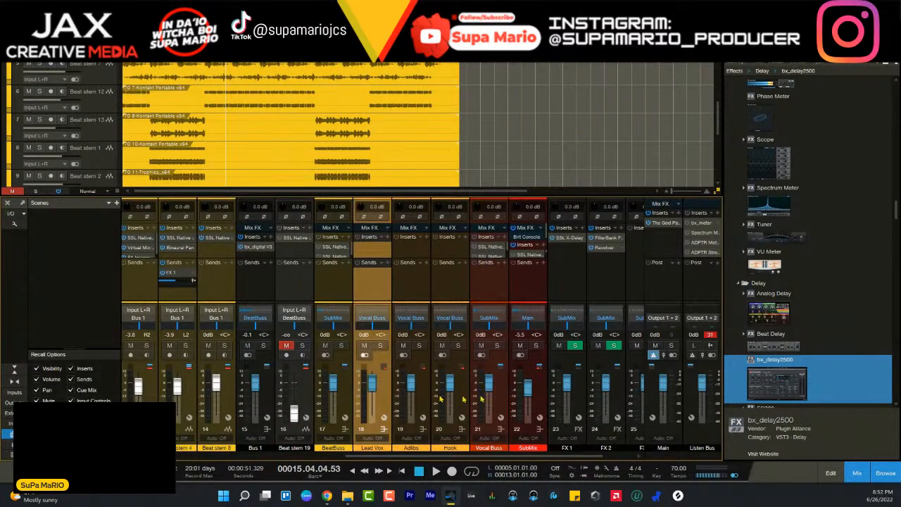
{"action": "left_click", "coordinate": [498, 397], "text": "shift"}
{"action": "right_click", "coordinate": [498, 395]}
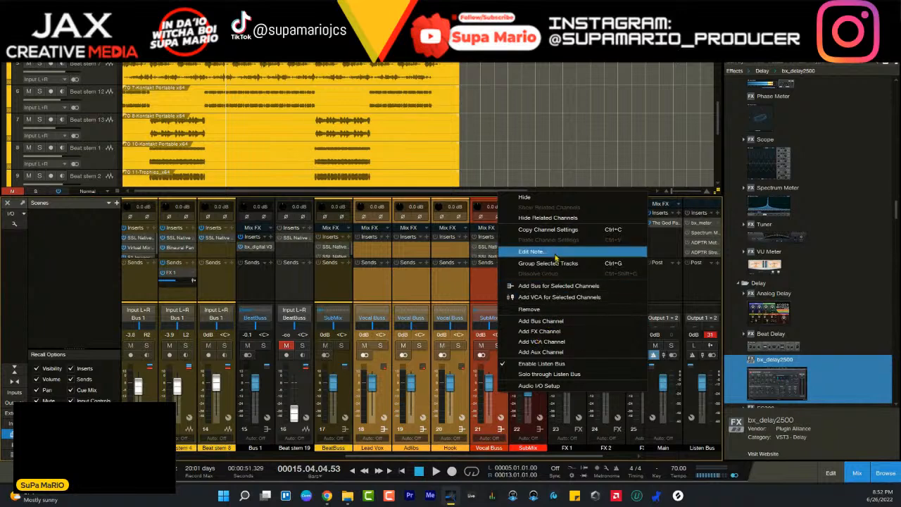
{"action": "left_click", "coordinate": [503, 285]}
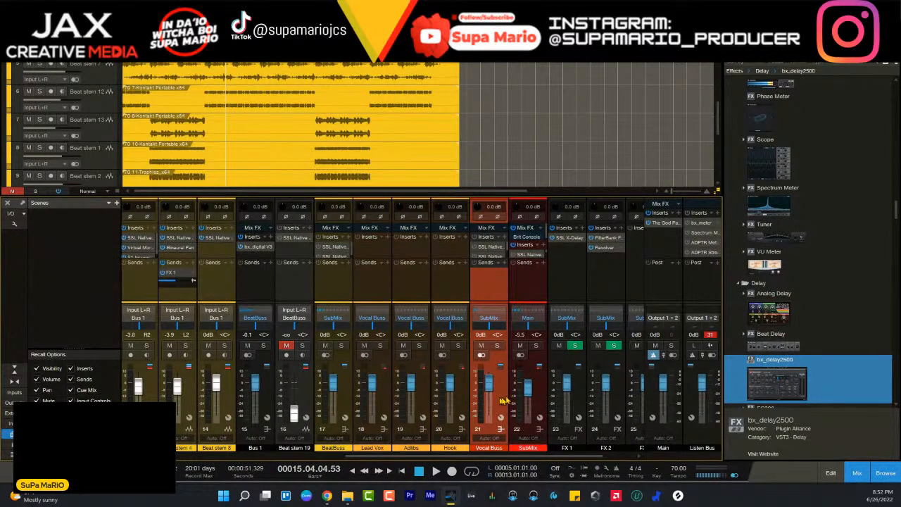
- Open the SubMix channel's inserts and review SSL Native X-Saturator and SSL Fusion Violet EQ
{"action": "left_click", "coordinate": [542, 389]}
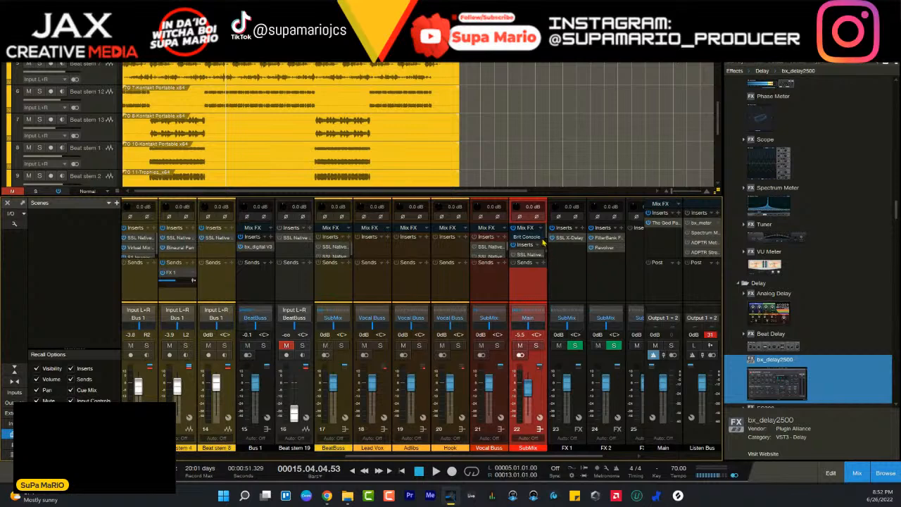
{"action": "left_click", "coordinate": [529, 254]}
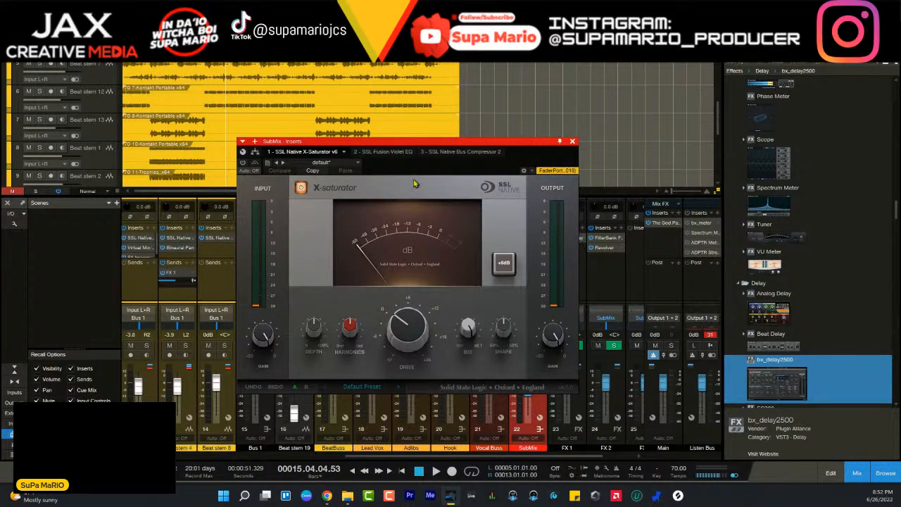
{"action": "left_click", "coordinate": [384, 152]}
{"action": "left_click", "coordinate": [306, 152]}
{"action": "left_click", "coordinate": [380, 151]}
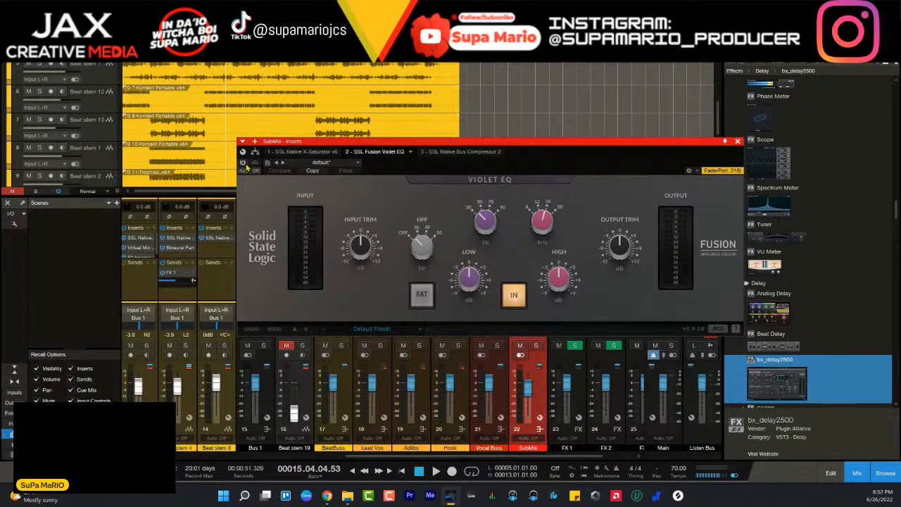
- Play from bar 5 with SSL Fusion Violet EQ activated on SubMix, bypassing and re-enabling it to compare
{"action": "left_click", "coordinate": [151, 56]}
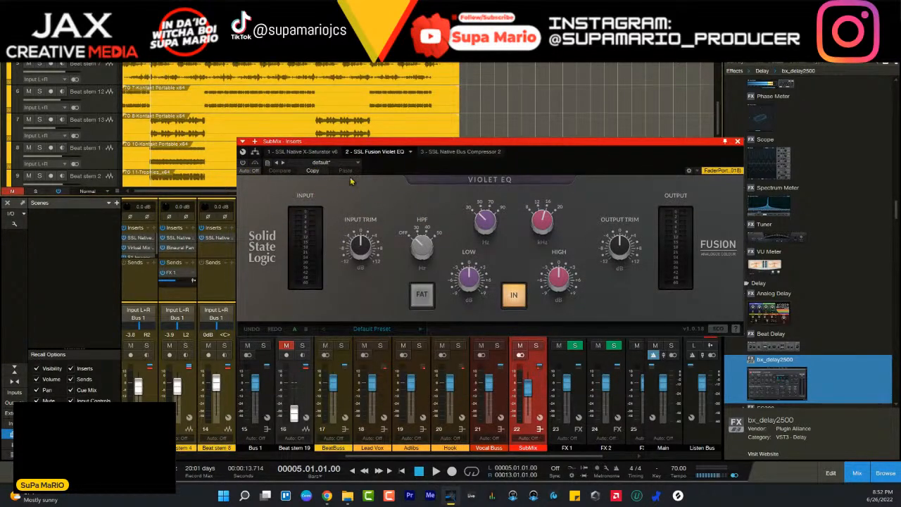
{"action": "key", "text": "space"}
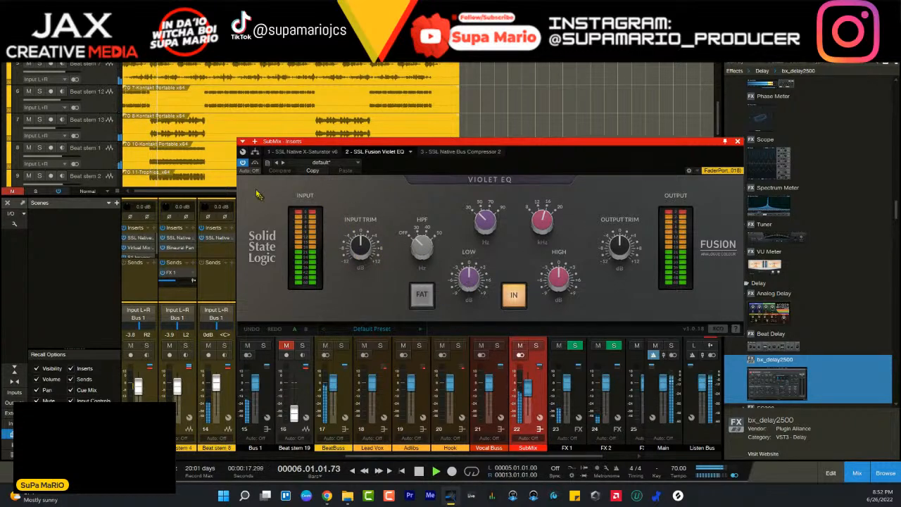
{"action": "left_click", "coordinate": [255, 163]}
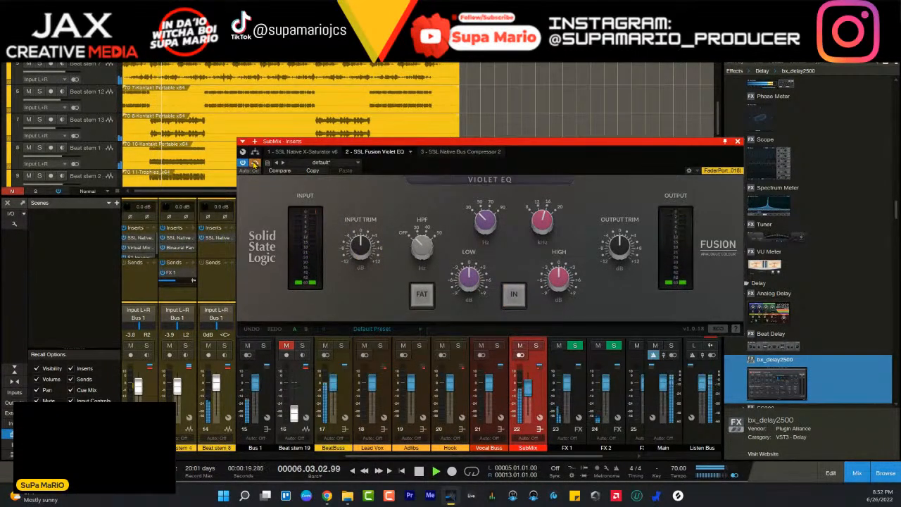
{"action": "left_click", "coordinate": [254, 162]}
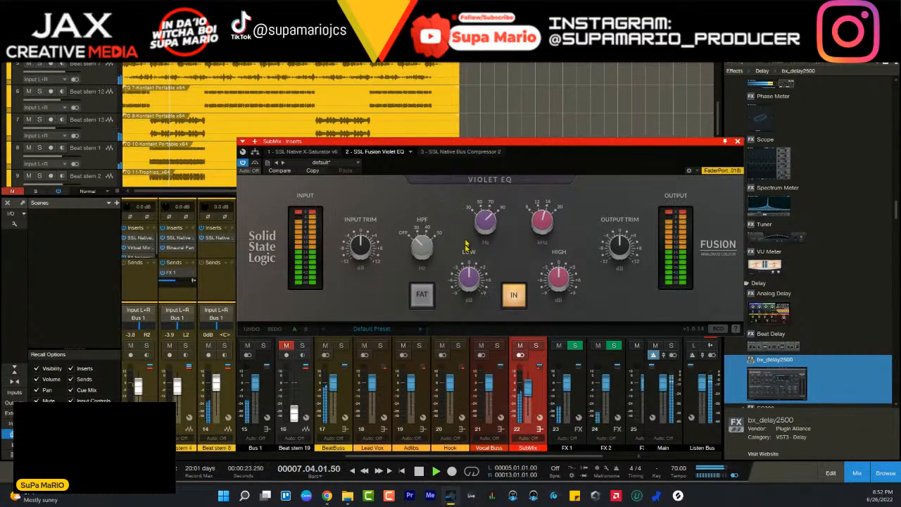
- Enable FAT on SubMix's SSL Fusion Violet EQ and slightly adjust its low and high gains
{"action": "left_click", "coordinate": [421, 296]}
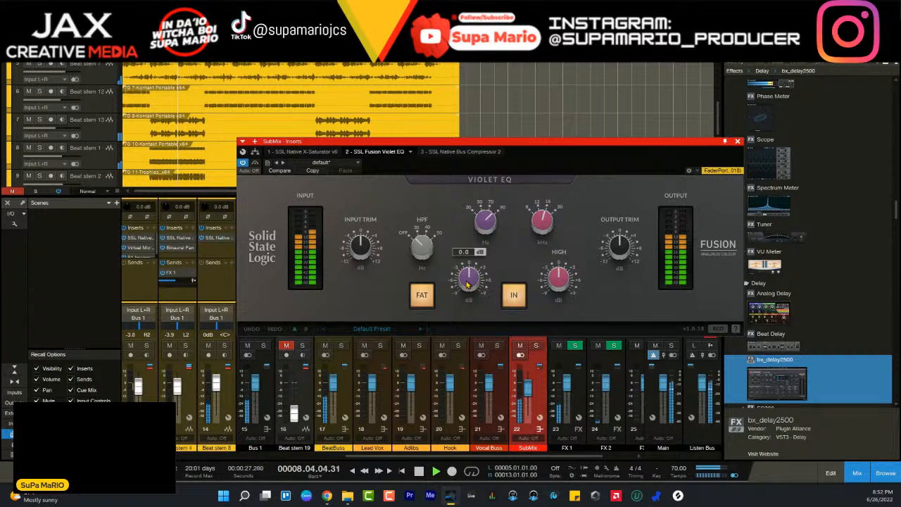
{"action": "left_click_drag", "start_coordinate": [467, 284], "coordinate": [465, 280]}
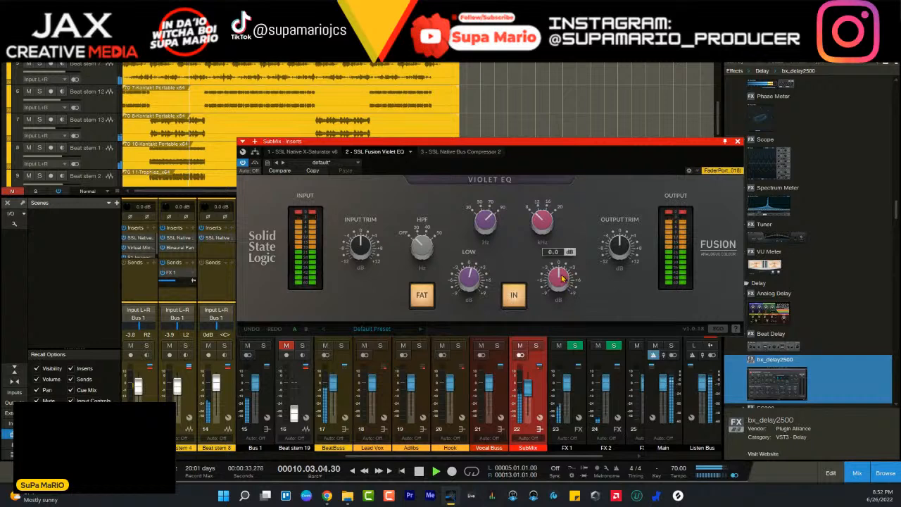
{"action": "left_click_drag", "start_coordinate": [562, 279], "coordinate": [559, 278]}
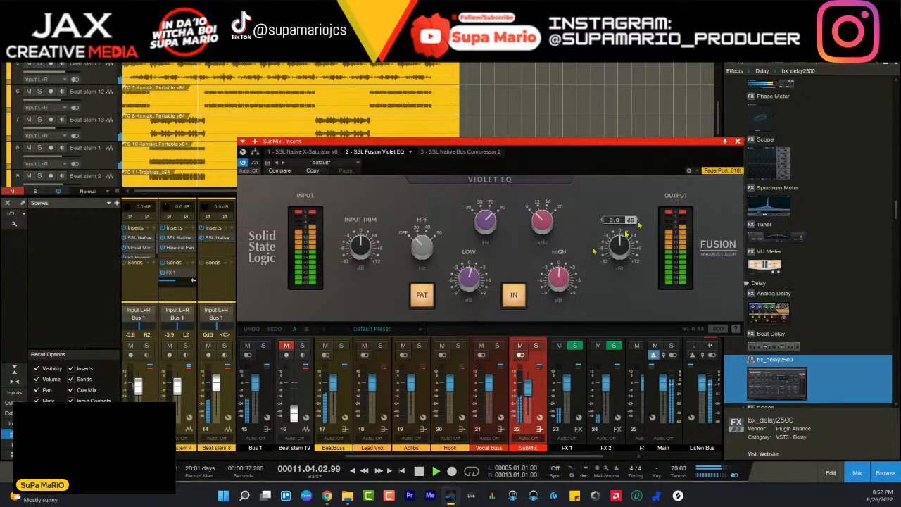
- Review SSL Native Bus Compressor 2 on SubMix, return to Violet EQ, and close the inserts window
{"action": "left_click", "coordinate": [460, 151]}
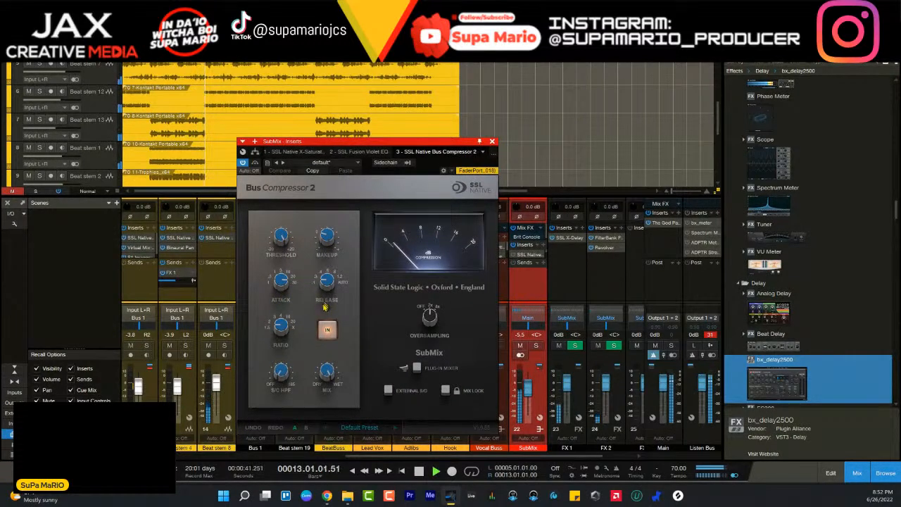
{"action": "left_click", "coordinate": [282, 328]}
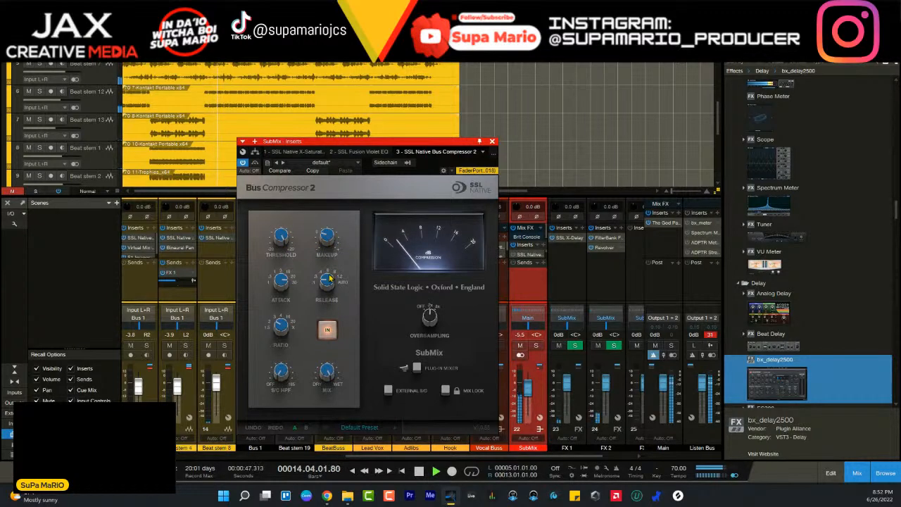
{"action": "left_click", "coordinate": [372, 153]}
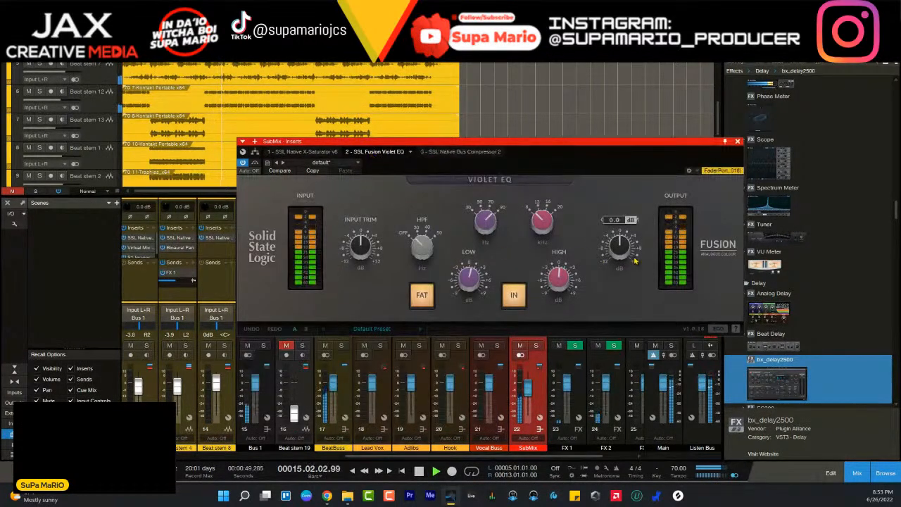
{"action": "left_click", "coordinate": [737, 141]}
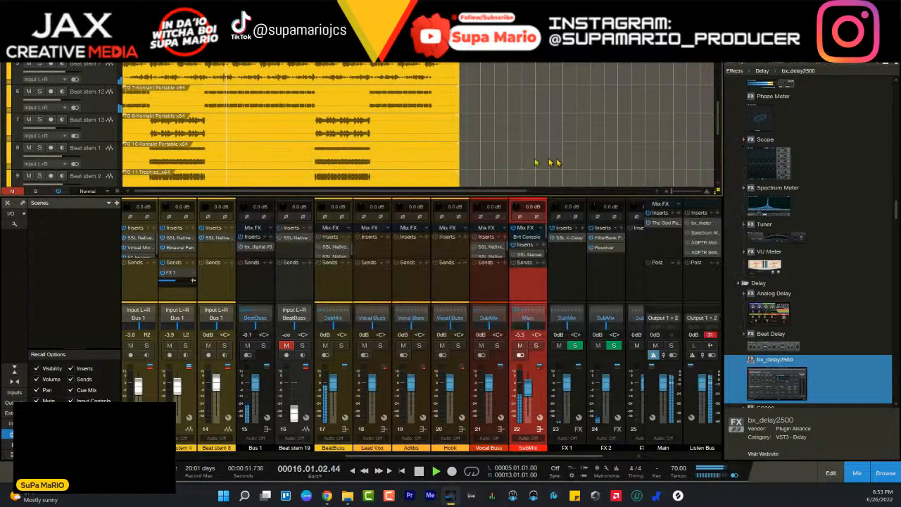
- Remove SSL Native X-Saturator from the SubMix inserts and reopen SSL Fusion Violet EQ
{"action": "left_click", "coordinate": [542, 256]}
{"action": "left_click", "coordinate": [561, 354]}
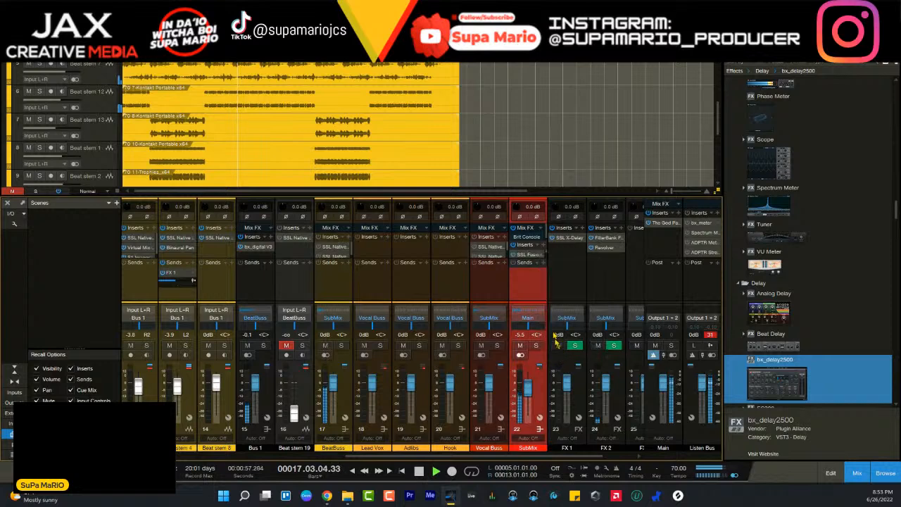
{"action": "left_click", "coordinate": [533, 253]}
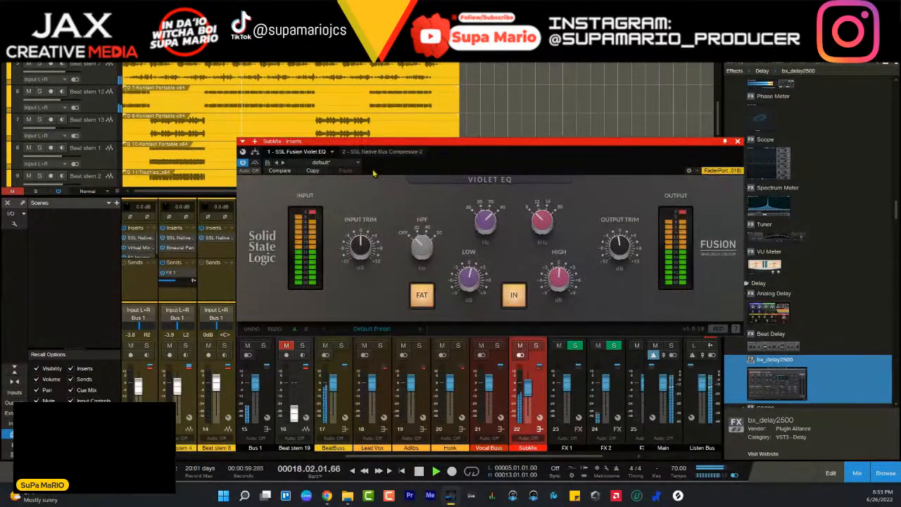
- Compare the SubMix sound with SSL Native Bus Compressor 2 bypassed and engaged during playback, leaving it engaged
{"action": "left_click", "coordinate": [382, 152]}
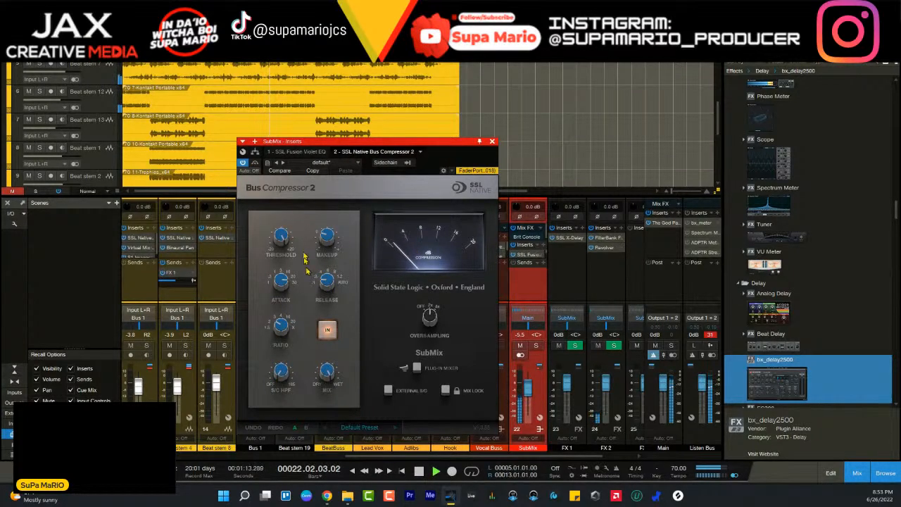
{"action": "left_click", "coordinate": [328, 330]}
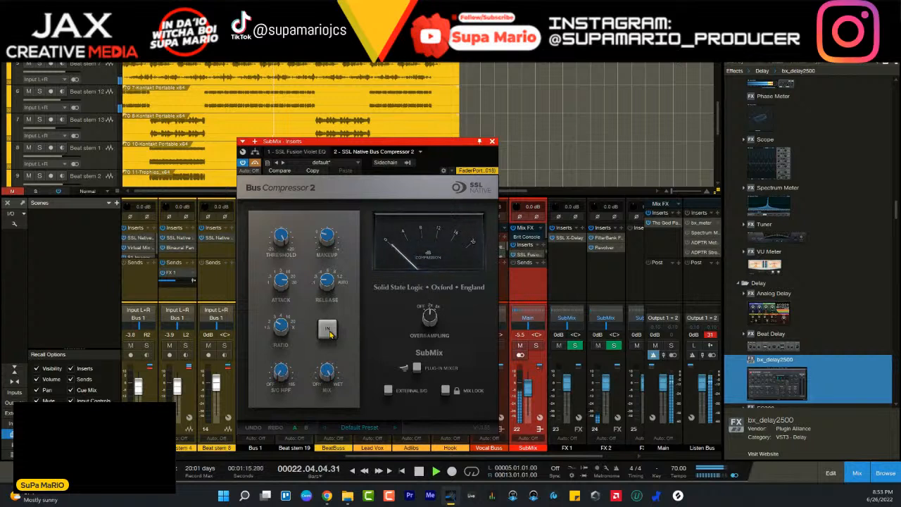
{"action": "left_click", "coordinate": [328, 330]}
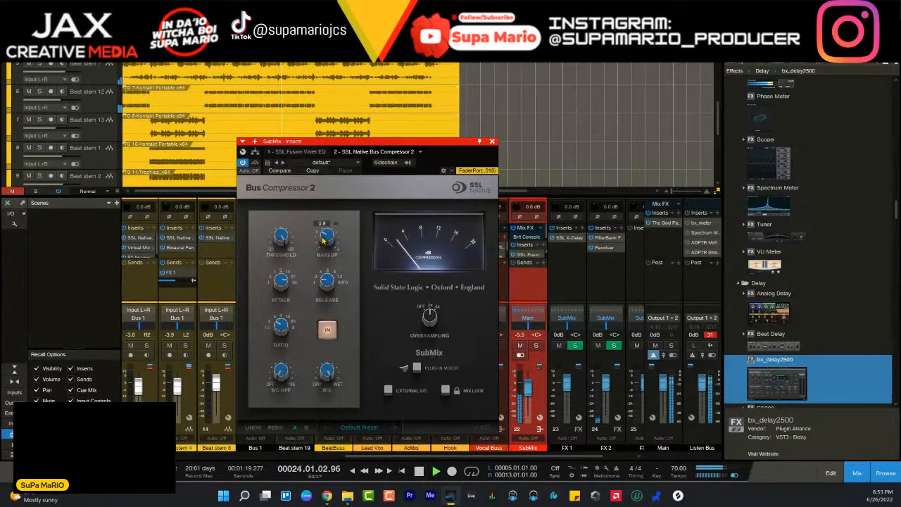
{"action": "left_click", "coordinate": [327, 330]}
{"action": "left_click", "coordinate": [327, 330]}
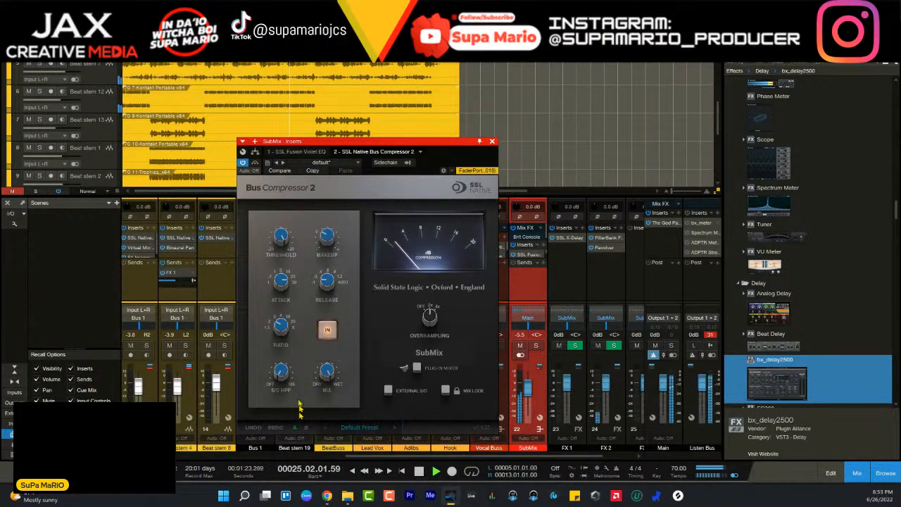
- Inspect the low frequencies in the Listen Bus Spectrum Meter, stop playback, and close the meter
{"action": "left_click", "coordinate": [697, 232]}
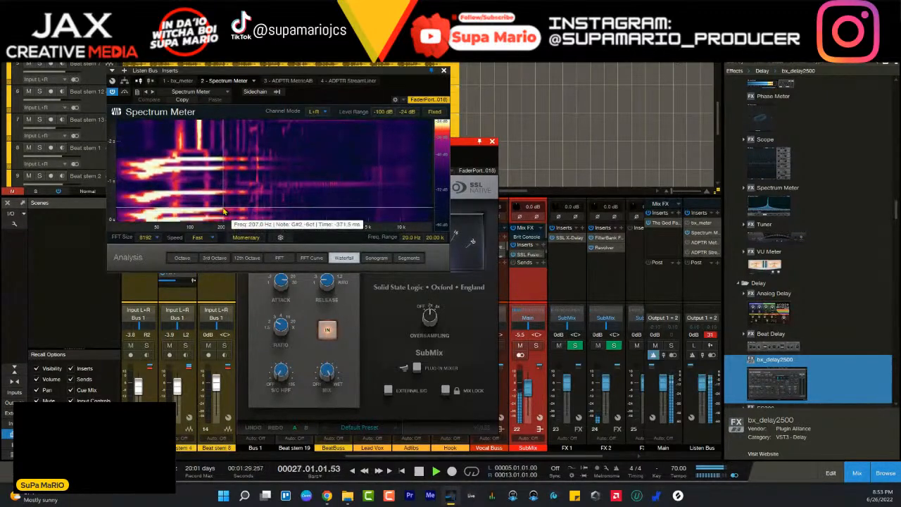
{"action": "key", "text": "space"}
{"action": "left_click", "coordinate": [443, 71]}
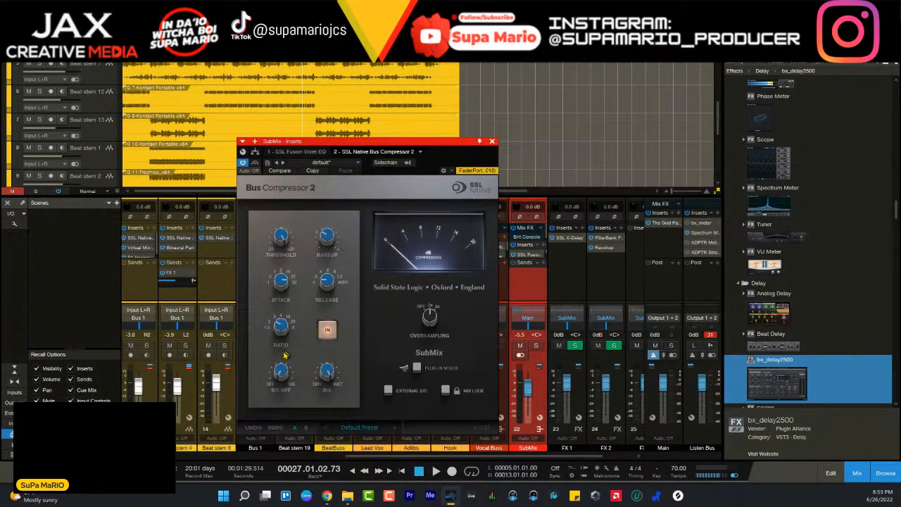
- During playback, raise Bus Compressor 2's sidechain high-pass filter to 129.3 Hz, restart from an earlier bar, and fine-tune the frequency
{"action": "key", "text": "space"}
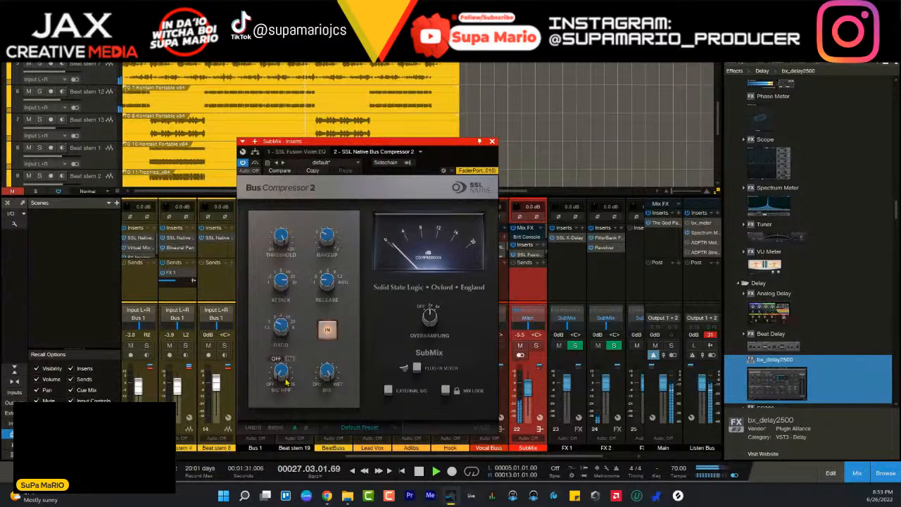
{"action": "left_click_drag", "start_coordinate": [287, 383], "coordinate": [285, 359]}
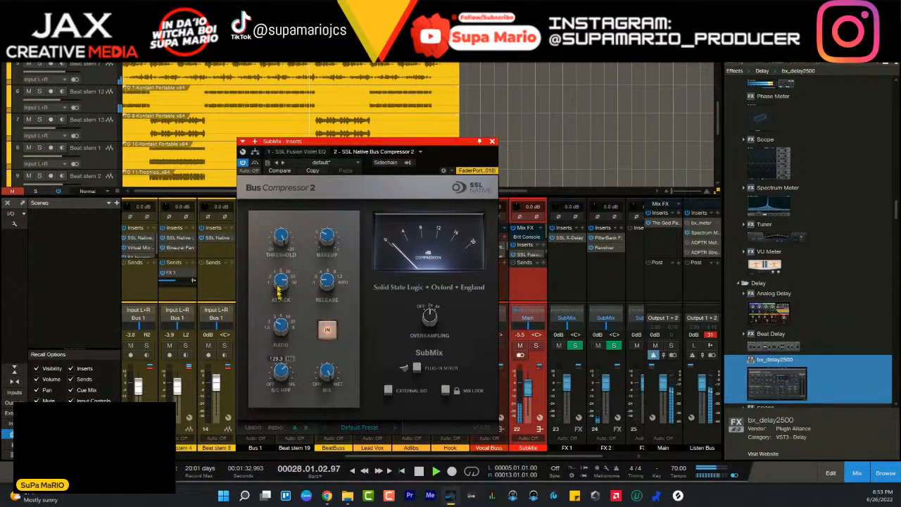
{"action": "left_click", "coordinate": [157, 61]}
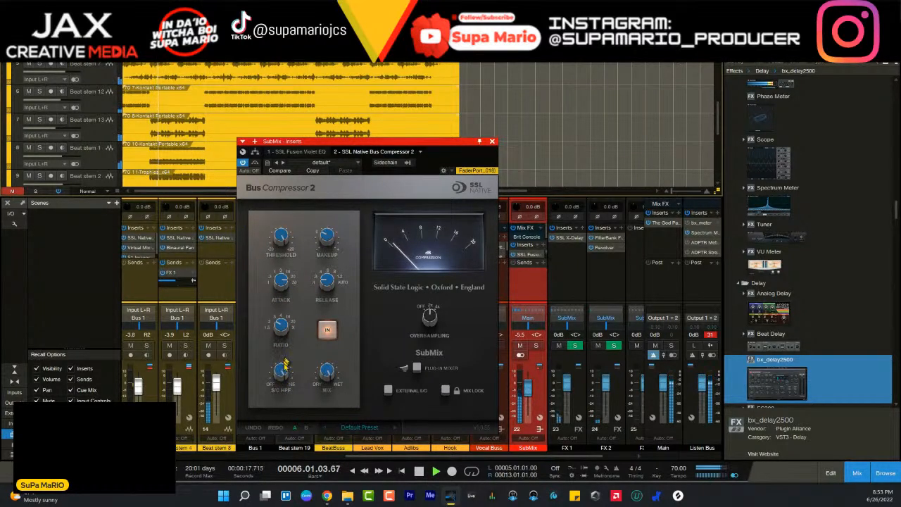
{"action": "mouse_move", "coordinate": [280, 374]}
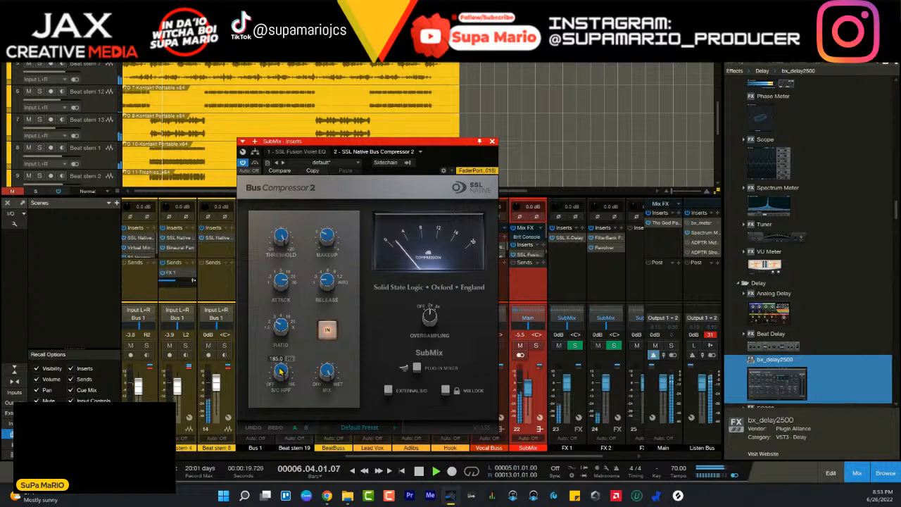
{"action": "left_click_drag", "start_coordinate": [279, 377], "coordinate": [280, 382]}
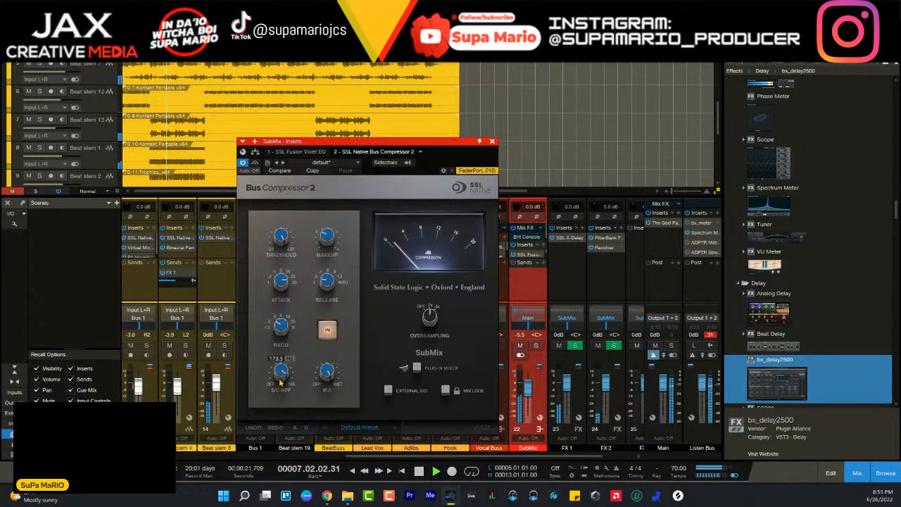
- Open the Listen Bus Spectrum Meter and lower Bus Compressor 2's sidechain high-pass frequency
{"action": "left_click", "coordinate": [702, 231]}
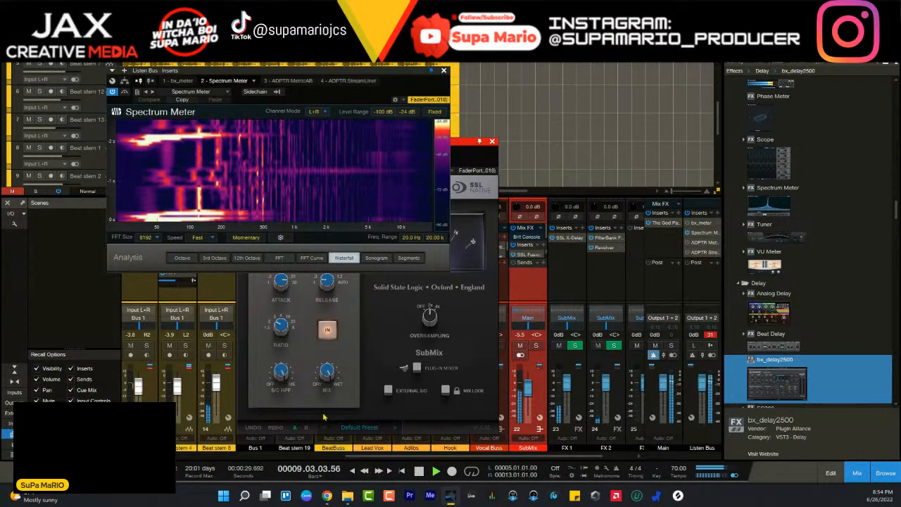
{"action": "mouse_move", "coordinate": [284, 378]}
{"action": "left_click_drag", "start_coordinate": [284, 378], "coordinate": [286, 451]}
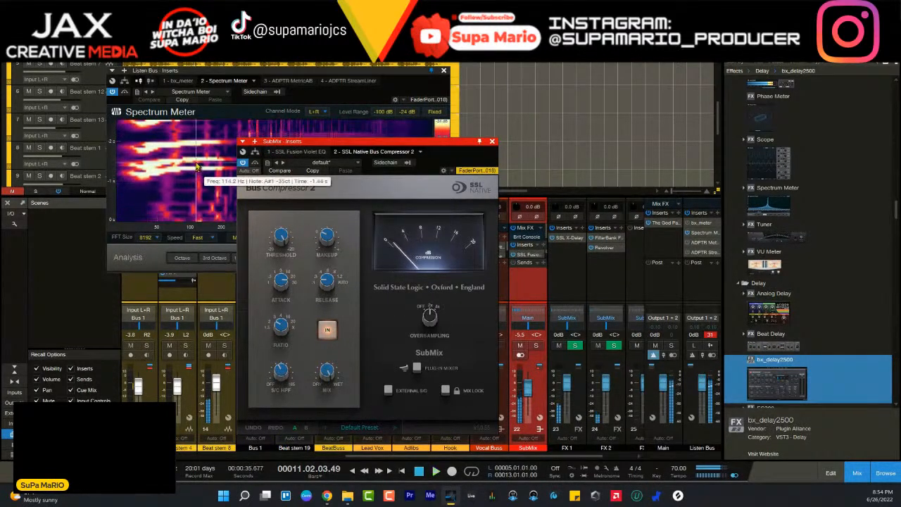
- Place the compressor beside the Spectrum Meter, freeze the waterfall display to check the lows, and deactivate the meter
{"action": "key", "text": "space"}
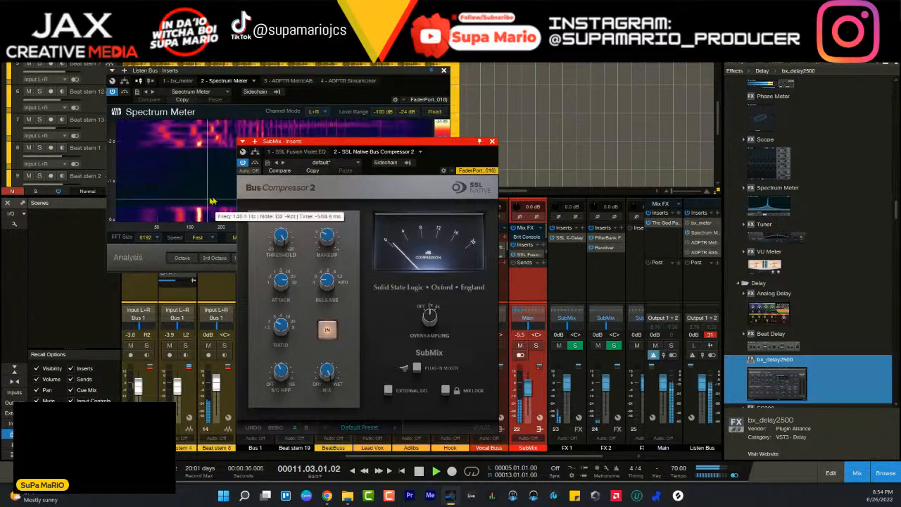
{"action": "left_click_drag", "start_coordinate": [330, 142], "coordinate": [537, 147]}
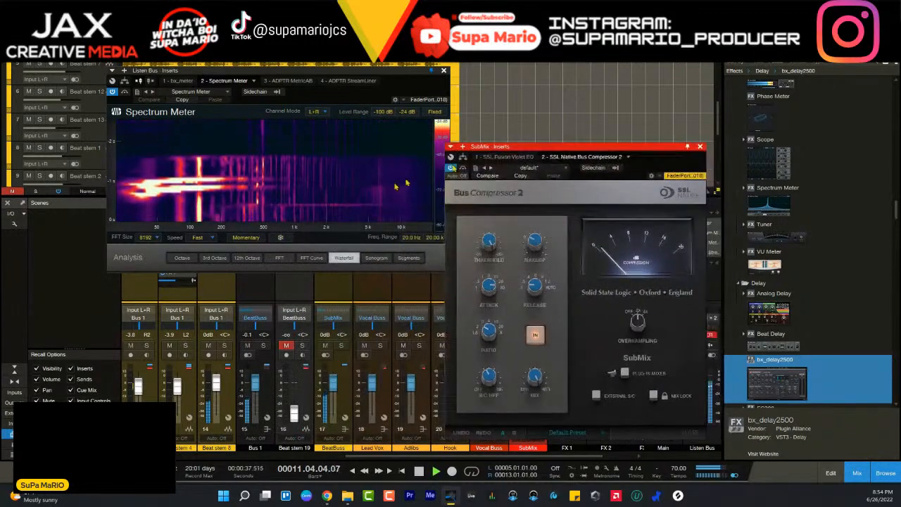
{"action": "left_click", "coordinate": [280, 238]}
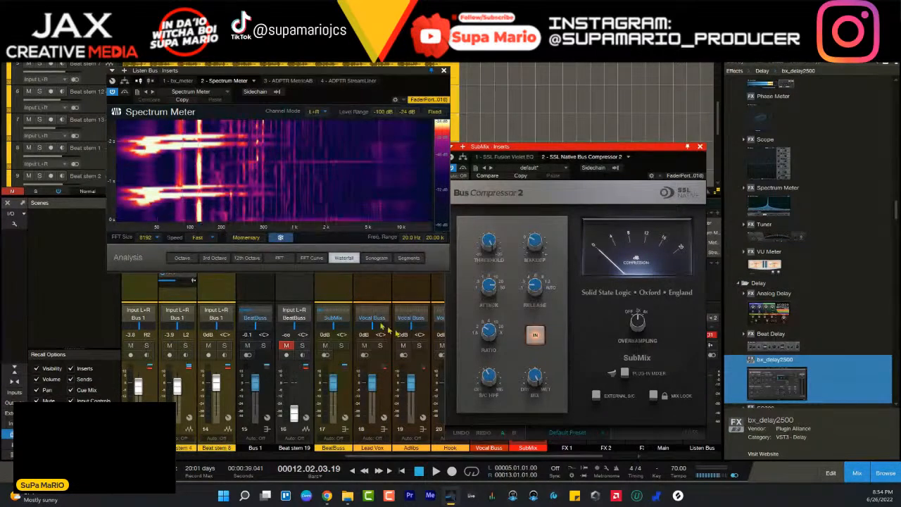
{"action": "left_click", "coordinate": [498, 384]}
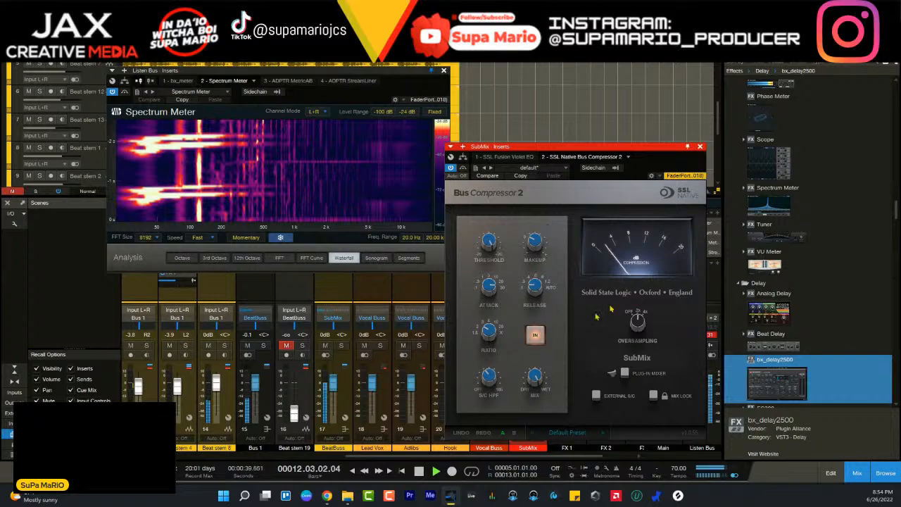
{"action": "left_click", "coordinate": [203, 110]}
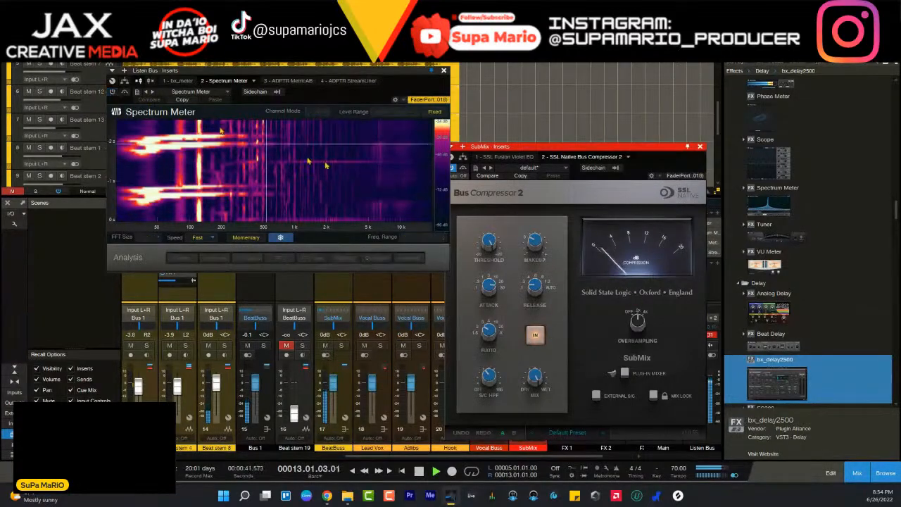
- Close the Spectrum Meter, compare SubMix with Bus Compressor 2 bypassed and re-engaged, and close the compressor window
{"action": "left_click", "coordinate": [535, 336]}
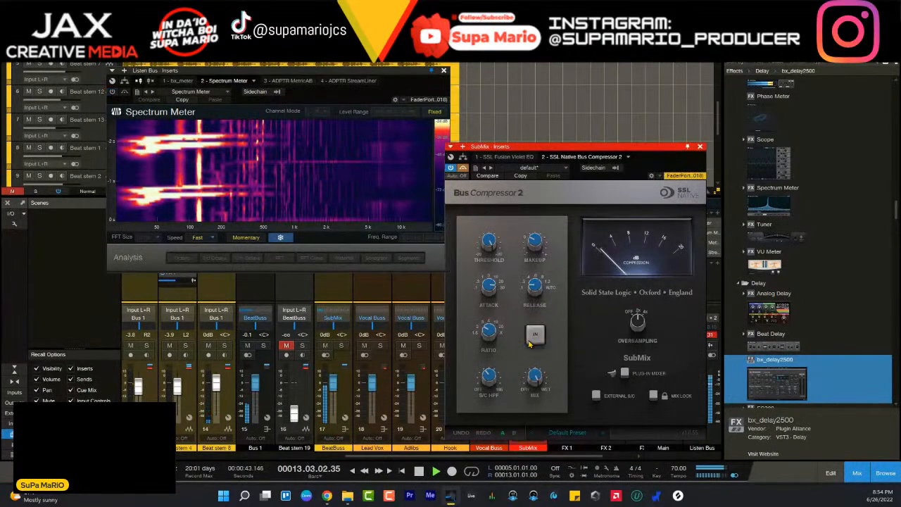
{"action": "left_click", "coordinate": [444, 70]}
{"action": "left_click_drag", "start_coordinate": [590, 149], "coordinate": [414, 145]}
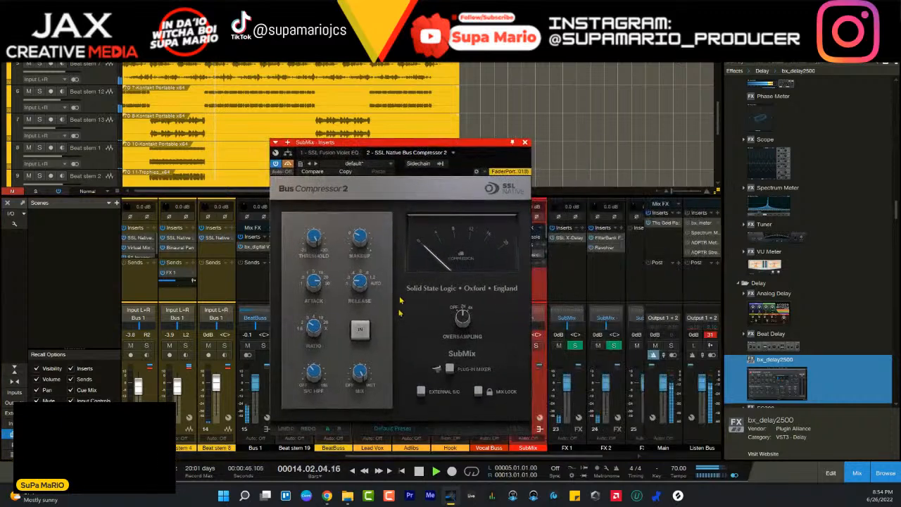
{"action": "left_click", "coordinate": [364, 335]}
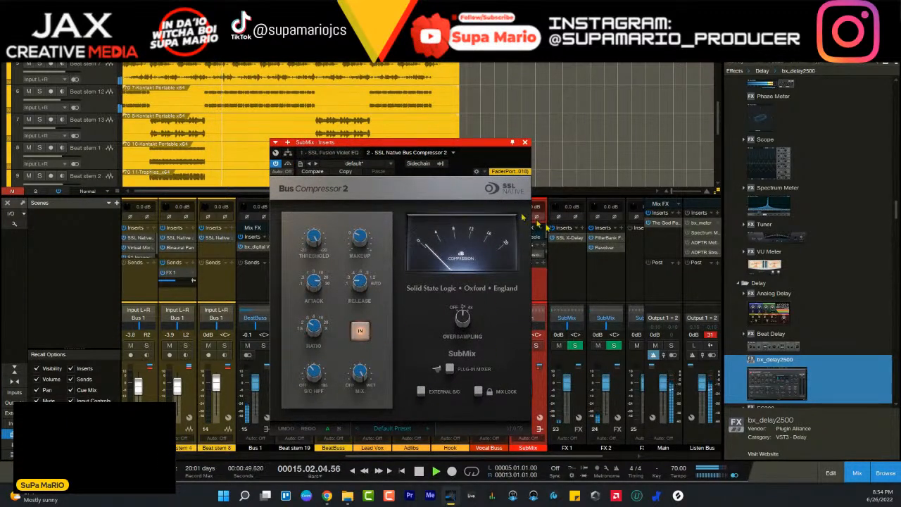
{"action": "left_click", "coordinate": [525, 143]}
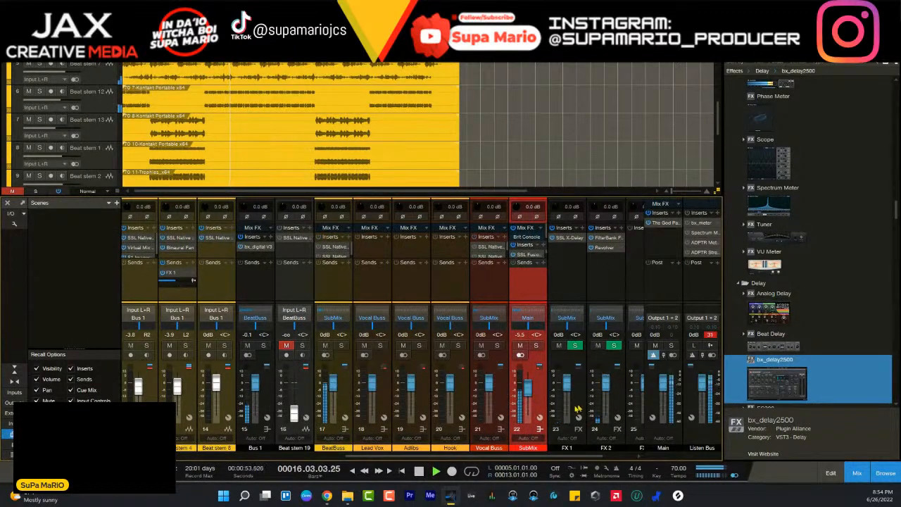
- Check The God Particle's gain reduction on the Main channel and close its window
{"action": "scroll", "coordinate": [512, 460], "scroll_direction": "right", "scroll_amount": 1}
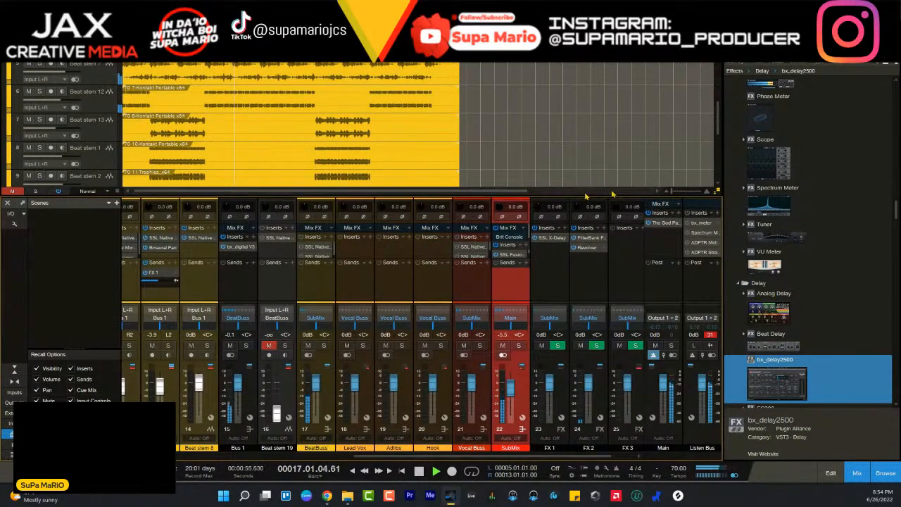
{"action": "left_click", "coordinate": [673, 224]}
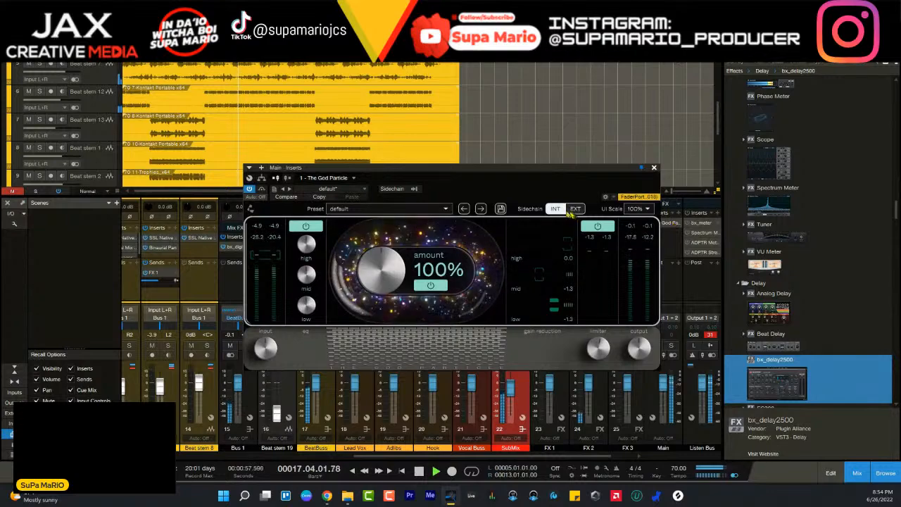
{"action": "left_click_drag", "start_coordinate": [550, 172], "coordinate": [378, 154]}
{"action": "left_click", "coordinate": [481, 149]}
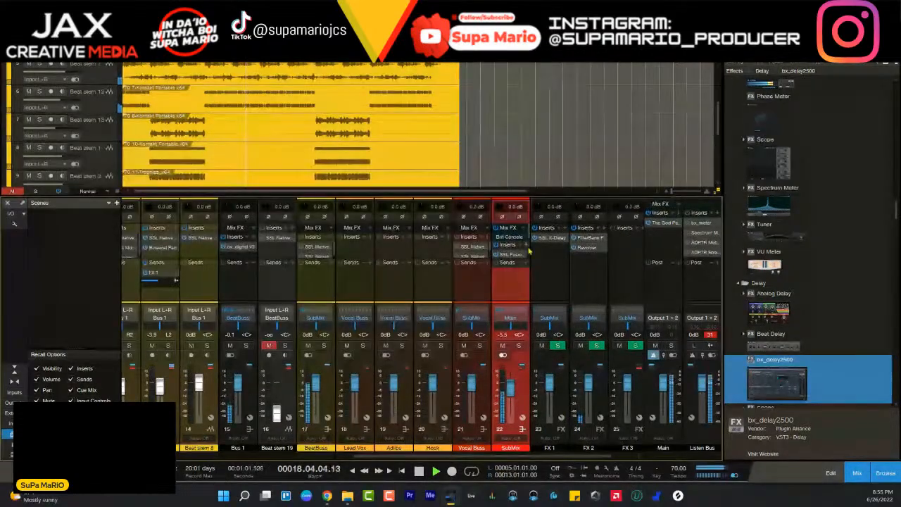
- Open Brit Console in SubMix's Mix FX and enable Crosstalk
{"action": "left_click", "coordinate": [510, 237]}
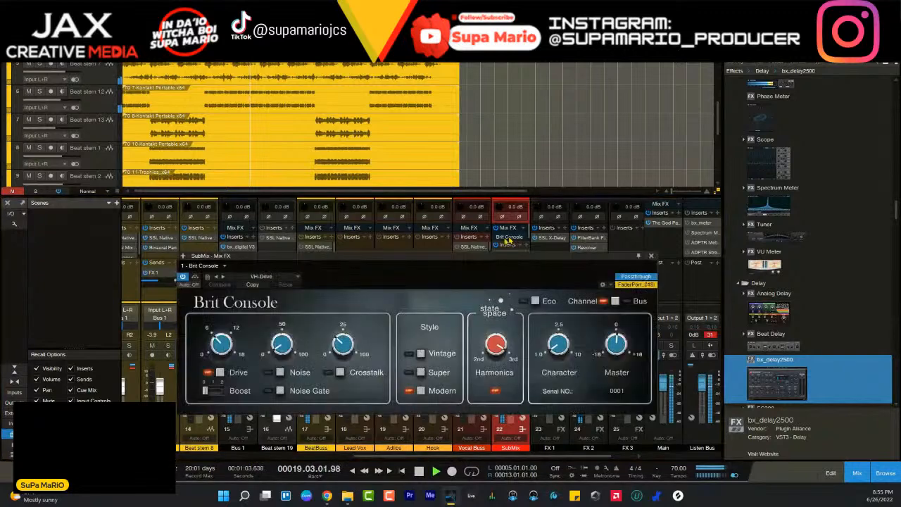
{"action": "left_click_drag", "start_coordinate": [433, 262], "coordinate": [433, 231]}
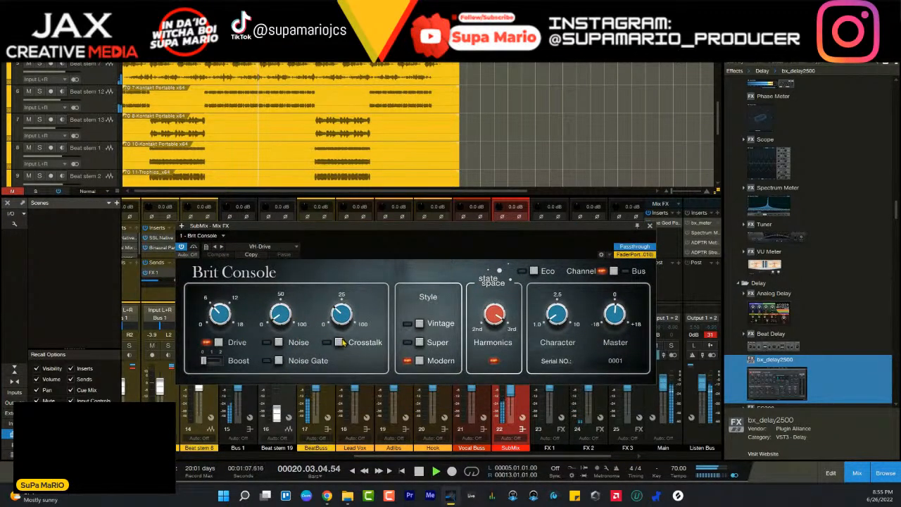
{"action": "left_click", "coordinate": [340, 342]}
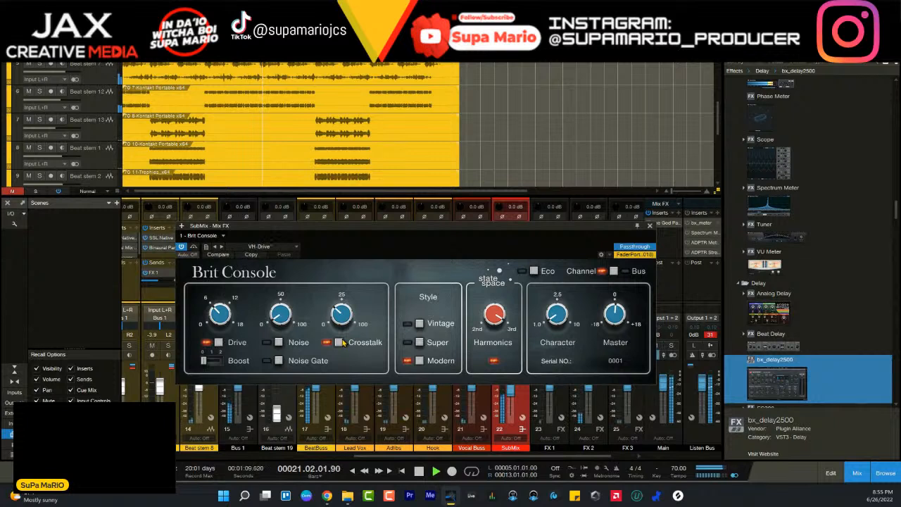
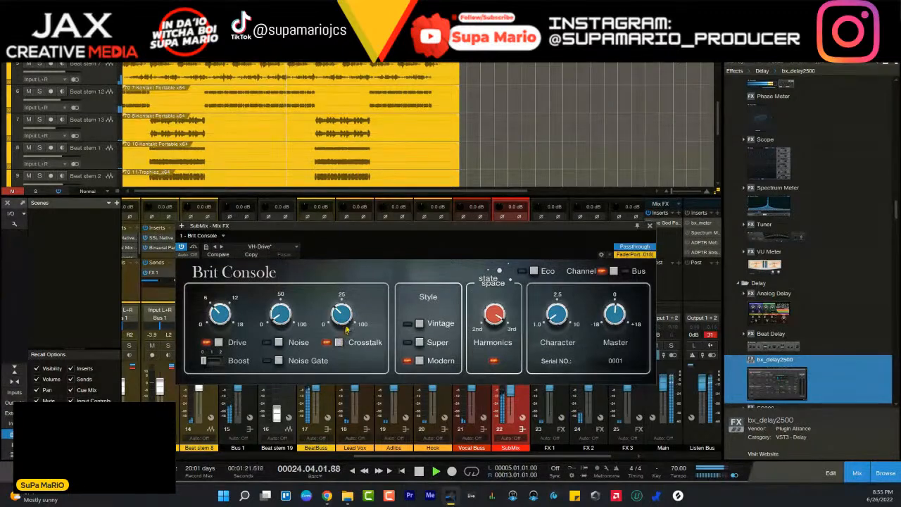
- Close SubMix's Brit Console window, pause the beat, and resume playback
{"action": "left_click", "coordinate": [648, 226]}
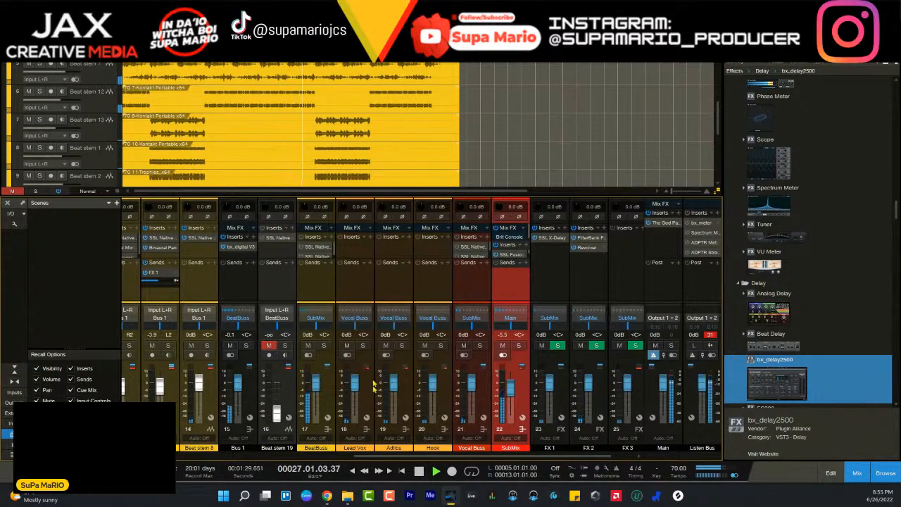
{"action": "key", "text": "space"}
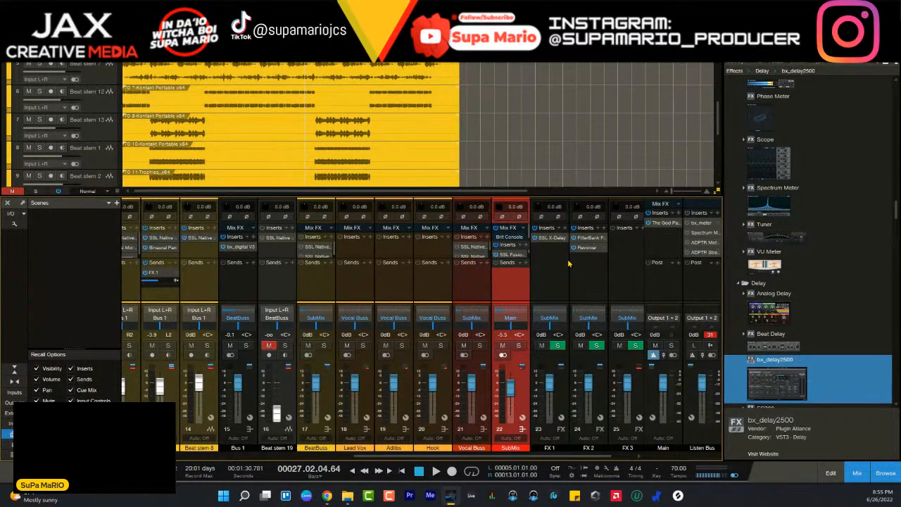
{"action": "key", "text": "space"}
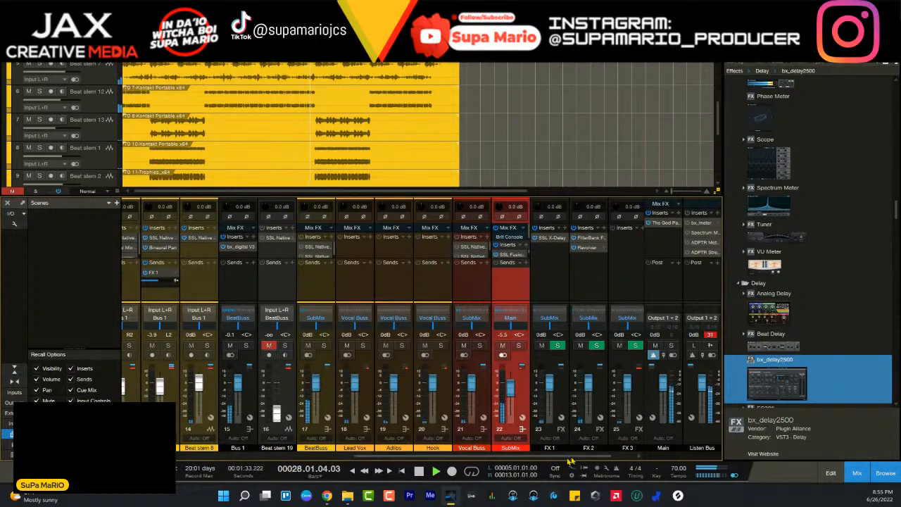
- Raise the Beat stem 19 fader to 0 dB, audition the stem in solo, and mute it again
{"action": "scroll", "coordinate": [606, 394], "scroll_direction": "right", "scroll_amount": 1}
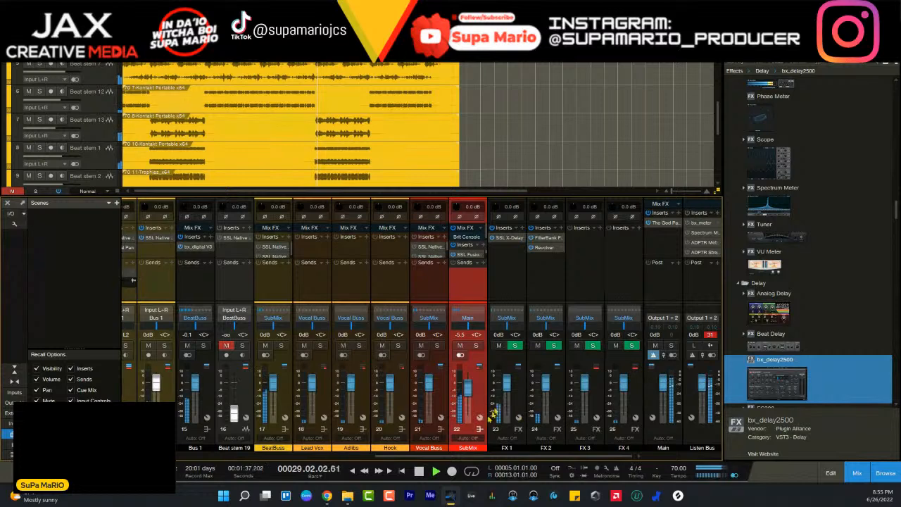
{"action": "scroll", "coordinate": [412, 458], "scroll_direction": "left", "scroll_amount": 1}
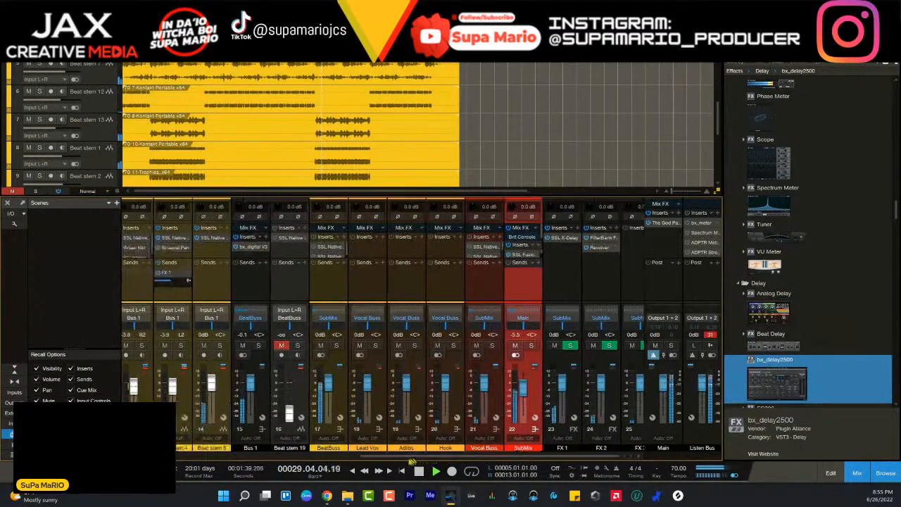
{"action": "scroll", "coordinate": [412, 461], "scroll_direction": "left", "scroll_amount": 1}
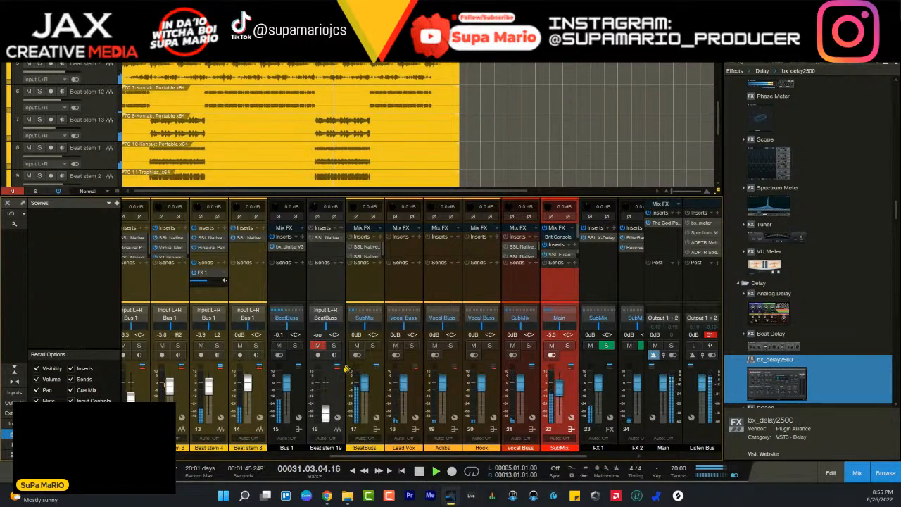
{"action": "left_click_drag", "start_coordinate": [325, 411], "coordinate": [329, 384]}
{"action": "left_click", "coordinate": [335, 345]}
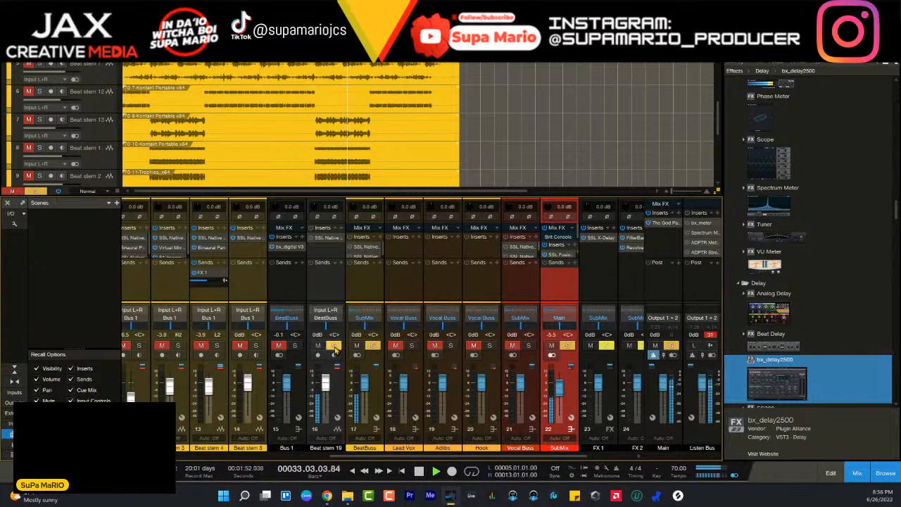
{"action": "left_click", "coordinate": [318, 345]}
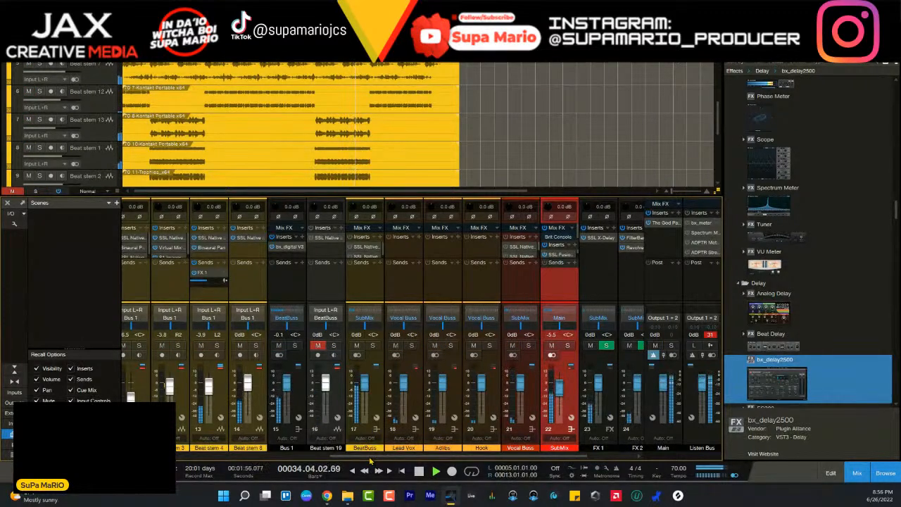
- Solo Beat stem 8, open its SSL Native Channel Strip 2, and play the song from bar 5
{"action": "scroll", "coordinate": [371, 460], "scroll_direction": "right", "scroll_amount": 3}
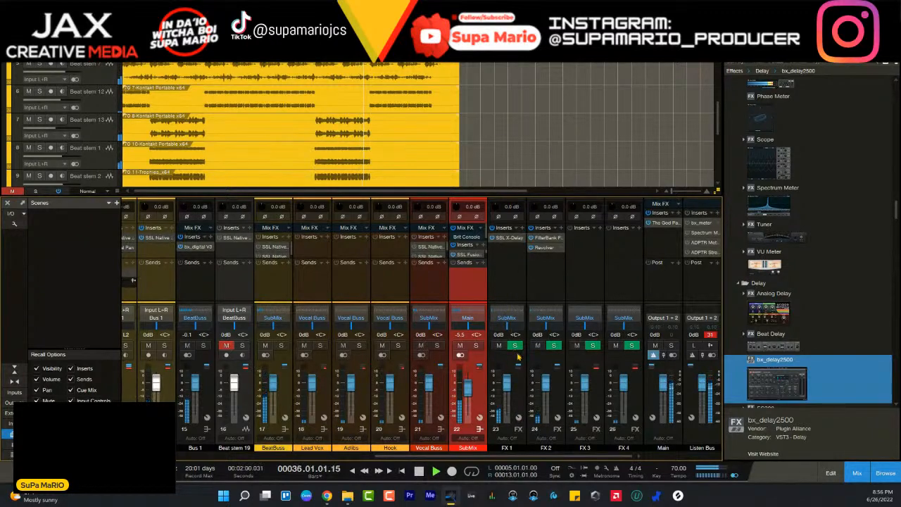
{"action": "scroll", "coordinate": [346, 437], "scroll_direction": "left", "scroll_amount": 5}
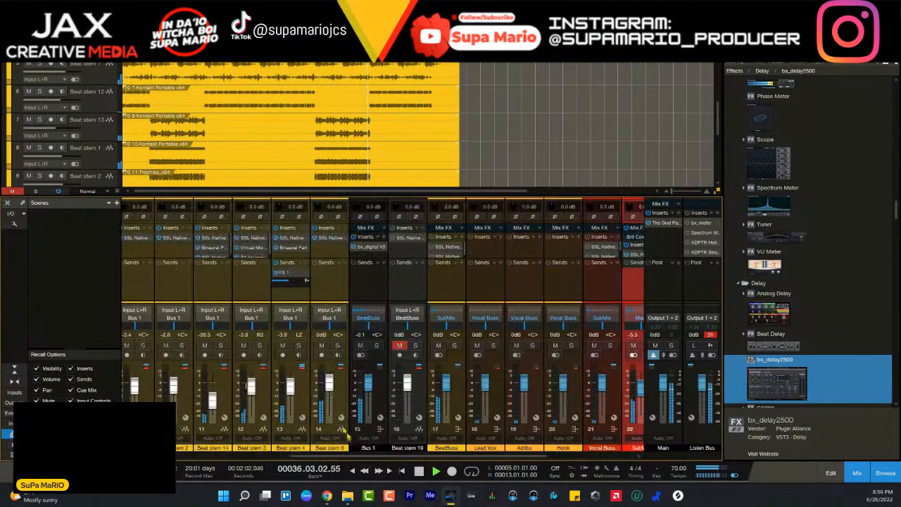
{"action": "left_click", "coordinate": [337, 345]}
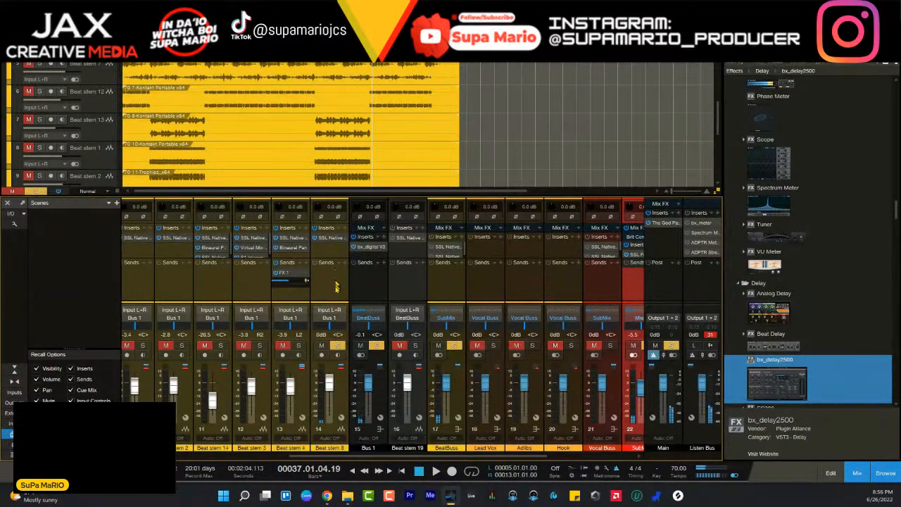
{"action": "left_click", "coordinate": [331, 237]}
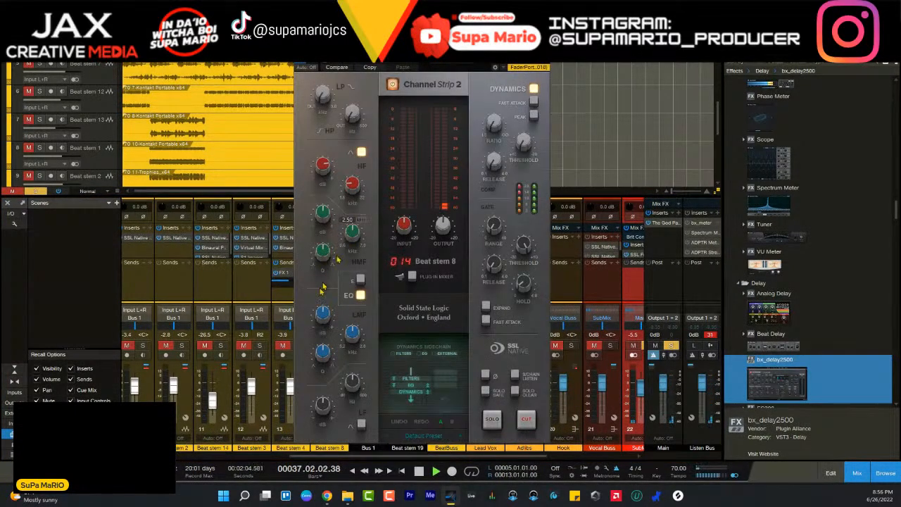
{"action": "left_click", "coordinate": [150, 51]}
{"action": "key", "text": "space"}
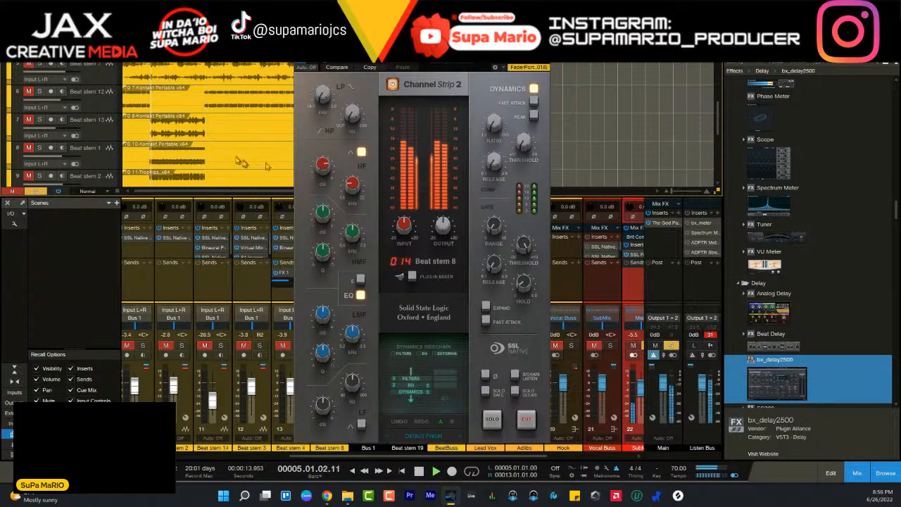
{"action": "left_click_drag", "start_coordinate": [422, 49], "coordinate": [480, 54]}
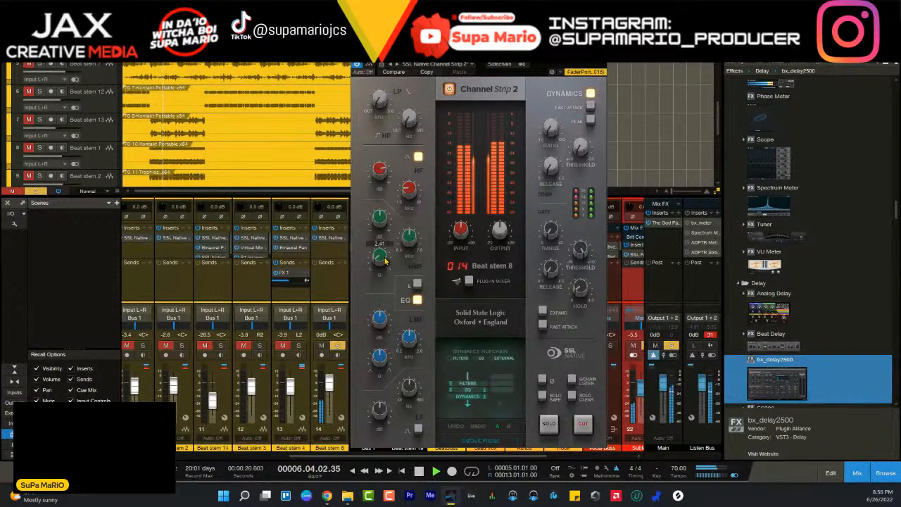
- Sweep the HMF frequency in Beat stem 8's Channel Strip 2 down to 0.75 kHz and back above 1 kHz
{"action": "scroll", "coordinate": [384, 227], "scroll_direction": "down", "scroll_amount": 4}
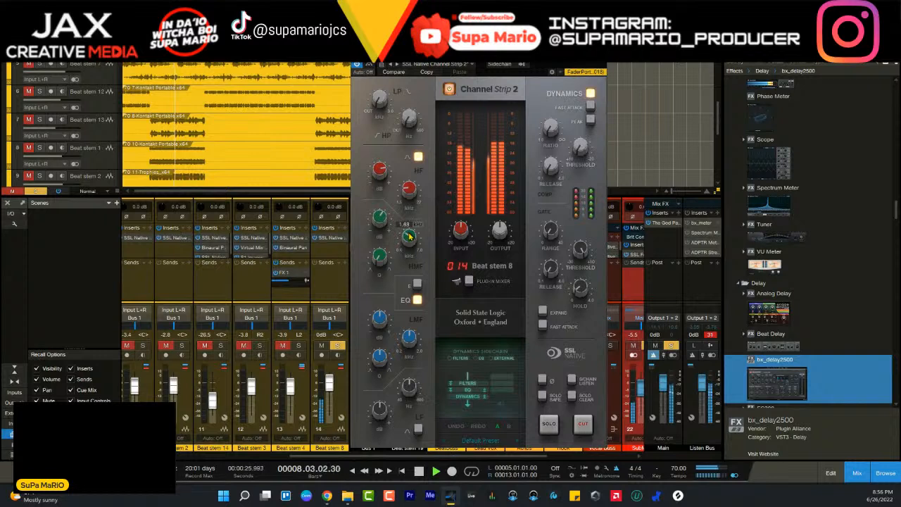
{"action": "scroll", "coordinate": [409, 237], "scroll_direction": "up", "scroll_amount": 3}
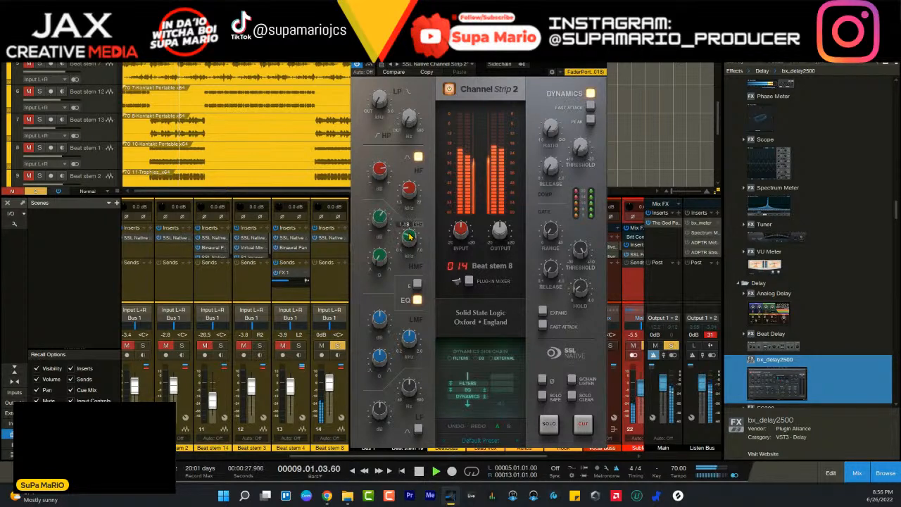
{"action": "scroll", "coordinate": [409, 236], "scroll_direction": "down", "scroll_amount": 3}
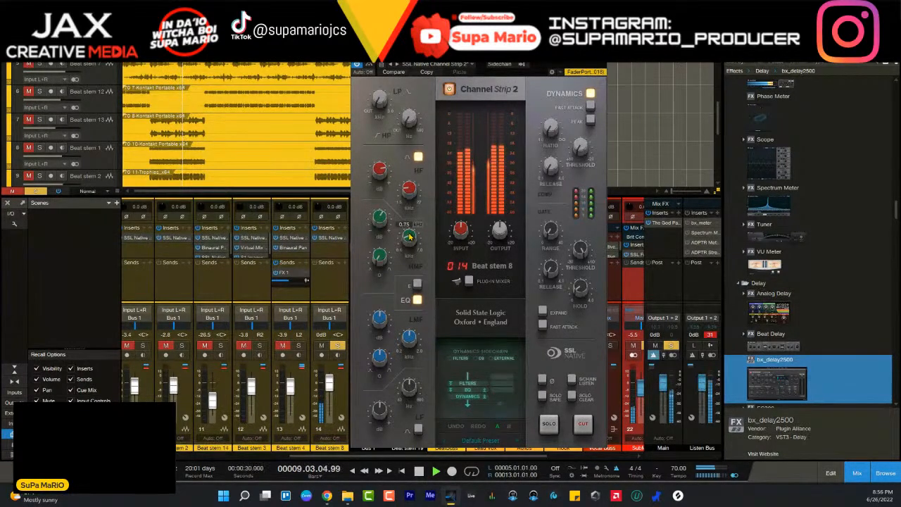
{"action": "scroll", "coordinate": [409, 237], "scroll_direction": "up", "scroll_amount": 2}
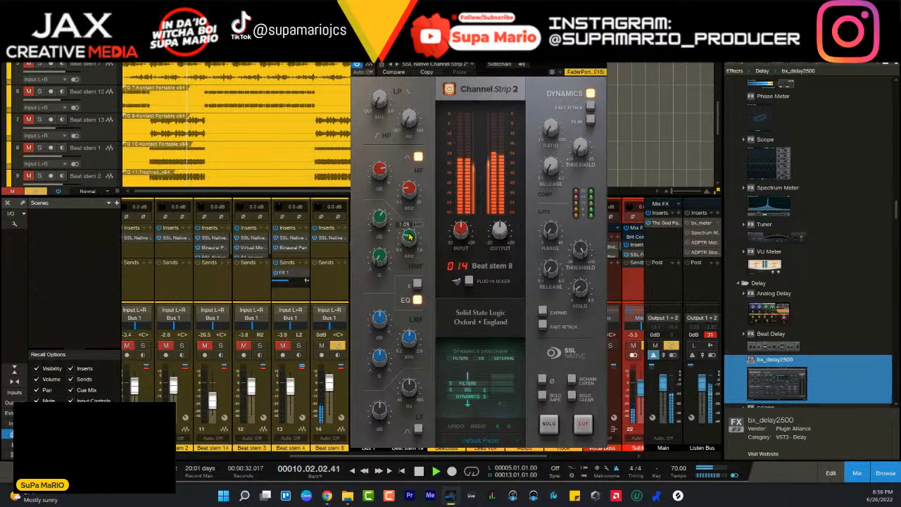
{"action": "scroll", "coordinate": [409, 237], "scroll_direction": "up", "scroll_amount": 5}
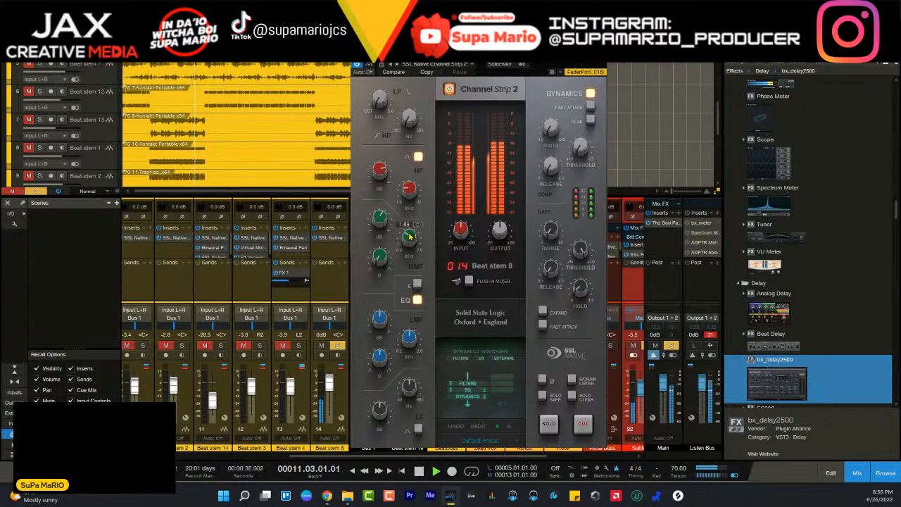
- Set the HMF Q on Beat stem 8 to 1.30, replaying the section from around bar 5
{"action": "scroll", "coordinate": [409, 237], "scroll_direction": "down", "scroll_amount": 4}
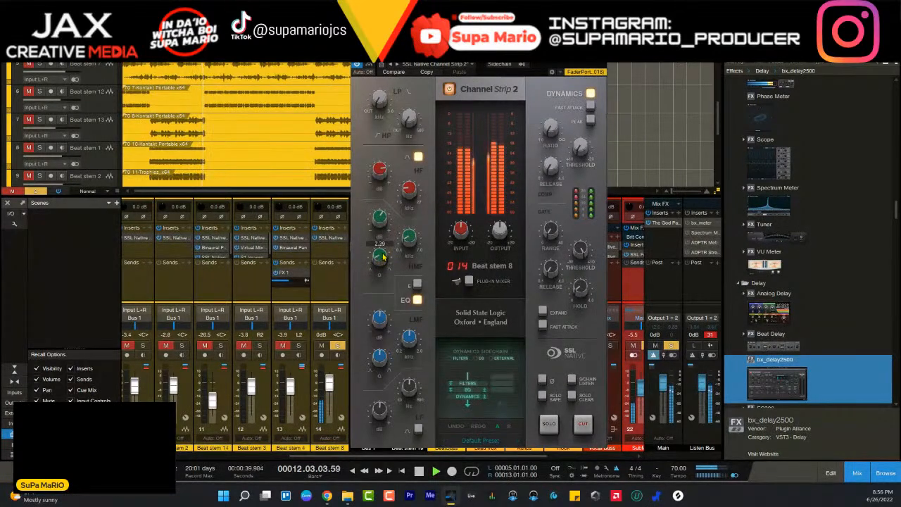
{"action": "scroll", "coordinate": [383, 257], "scroll_direction": "up", "scroll_amount": 3}
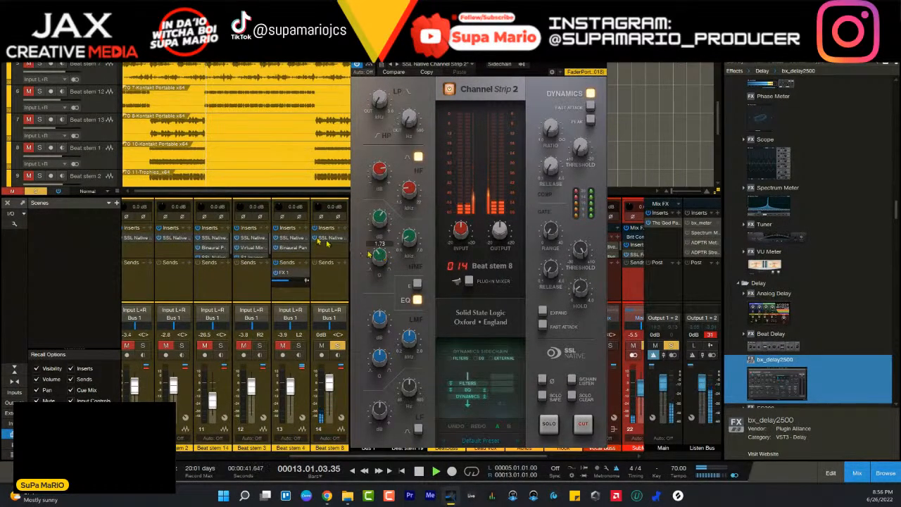
{"action": "key", "text": "space"}
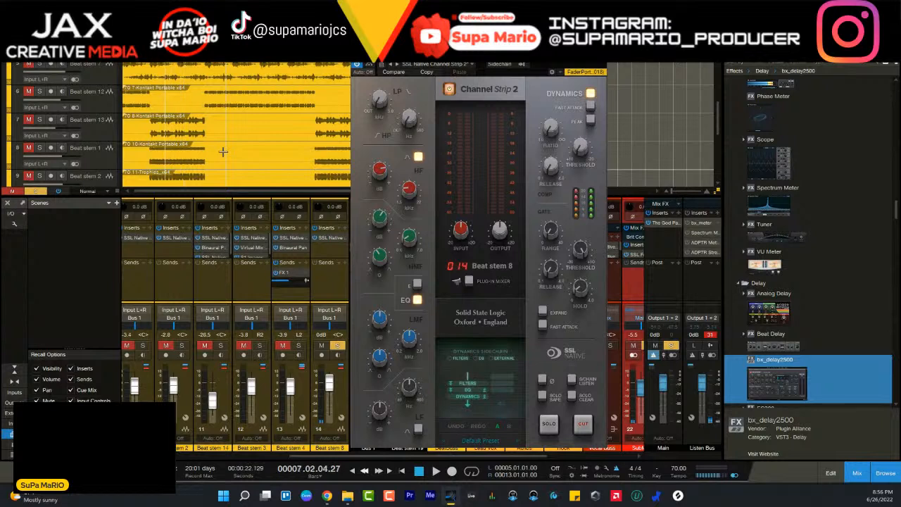
{"action": "key", "text": "space"}
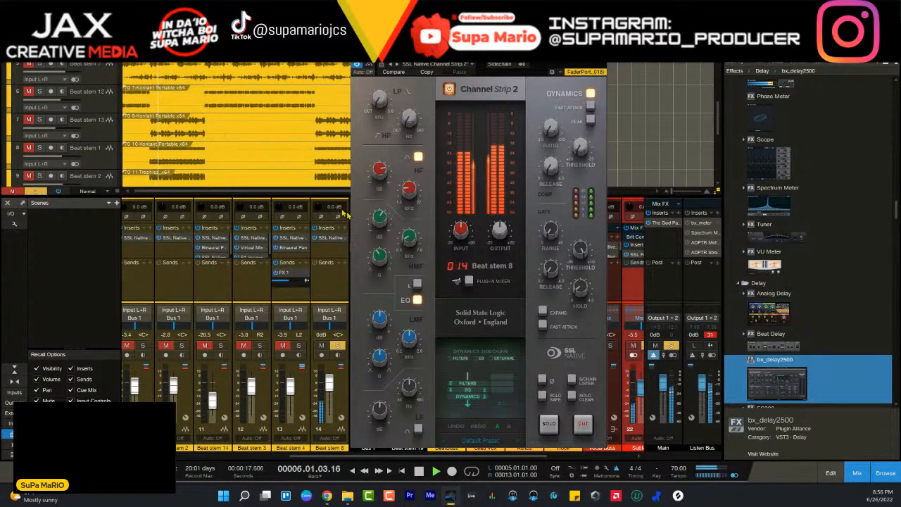
{"action": "scroll", "coordinate": [381, 260], "scroll_direction": "down", "scroll_amount": 3}
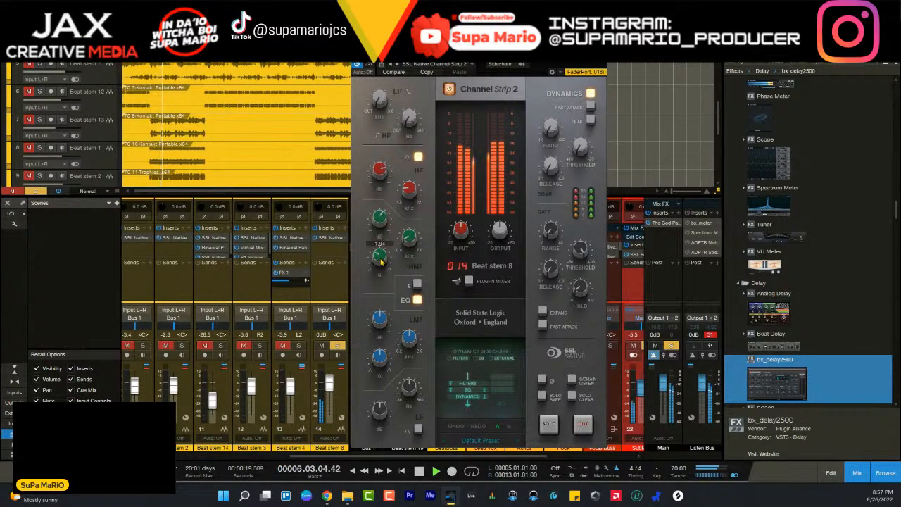
{"action": "scroll", "coordinate": [381, 260], "scroll_direction": "down", "scroll_amount": 3}
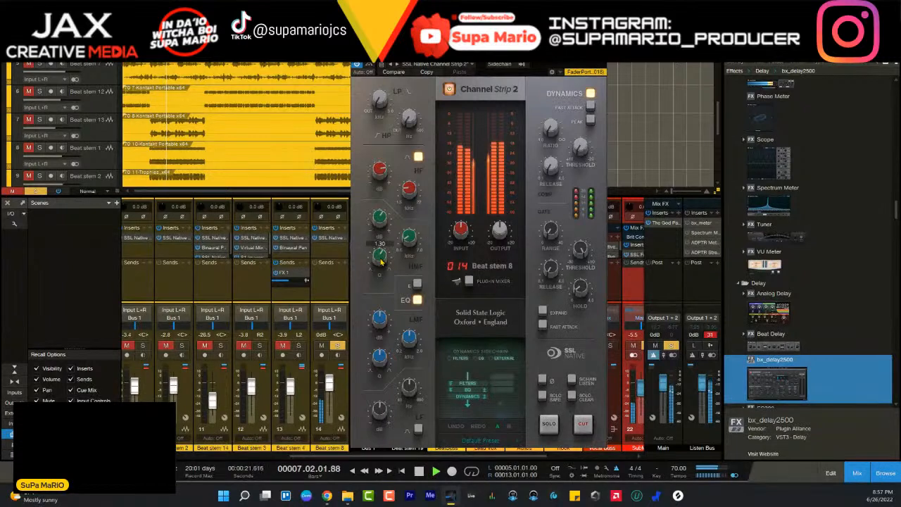
- Unsolo Beat stem 8, fine-tune its HMF gain against the full beat, and close Channel Strip 2
{"action": "left_click", "coordinate": [338, 345]}
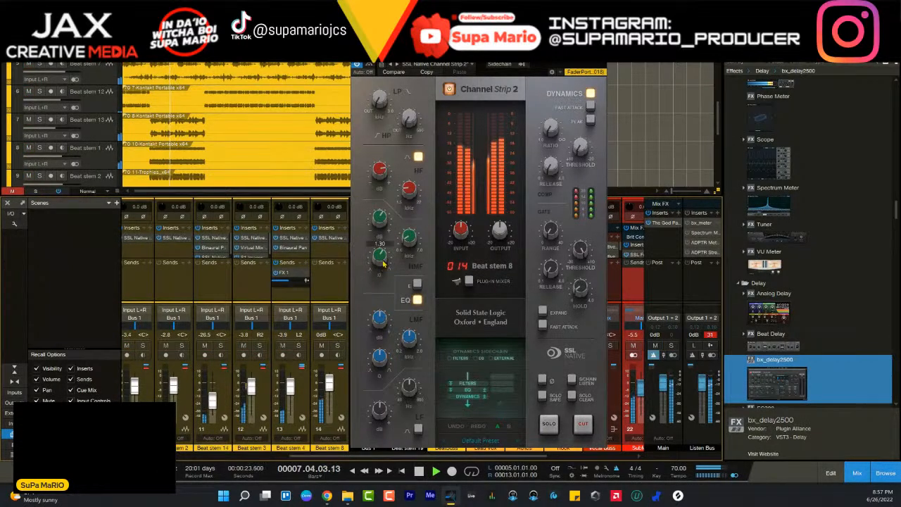
{"action": "scroll", "coordinate": [378, 219], "scroll_direction": "down", "scroll_amount": 3}
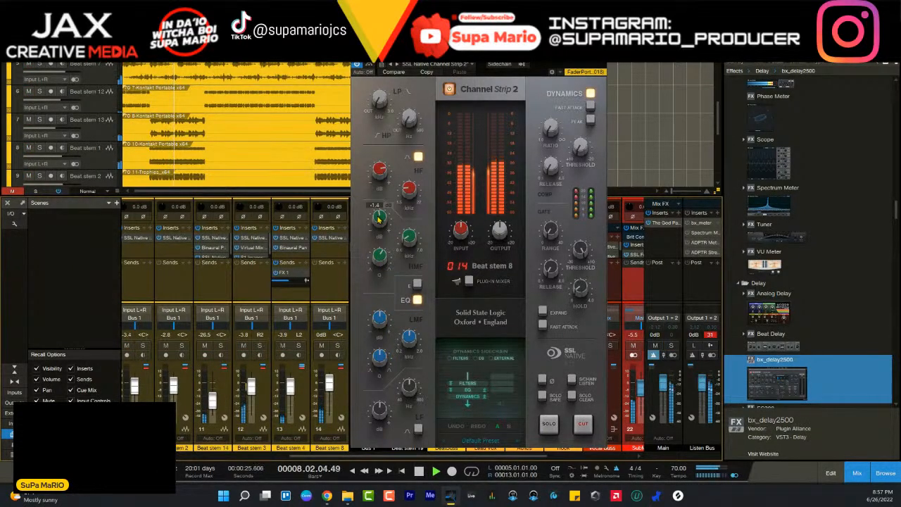
{"action": "scroll", "coordinate": [378, 220], "scroll_direction": "up", "scroll_amount": 5}
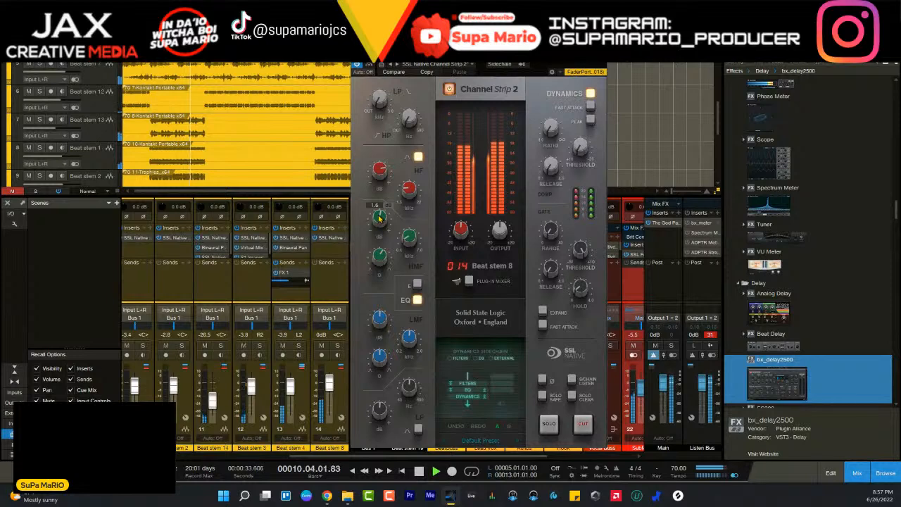
{"action": "scroll", "coordinate": [379, 219], "scroll_direction": "down", "scroll_amount": 2}
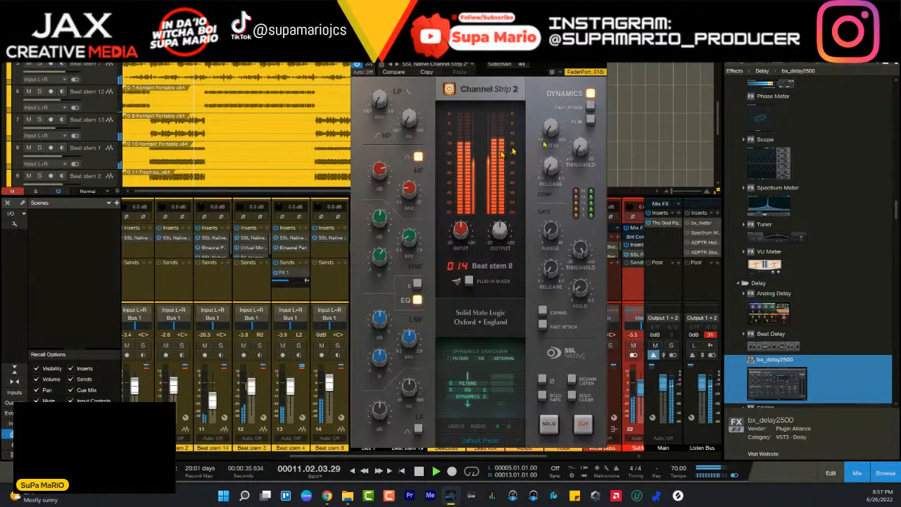
{"action": "left_click", "coordinate": [601, 56]}
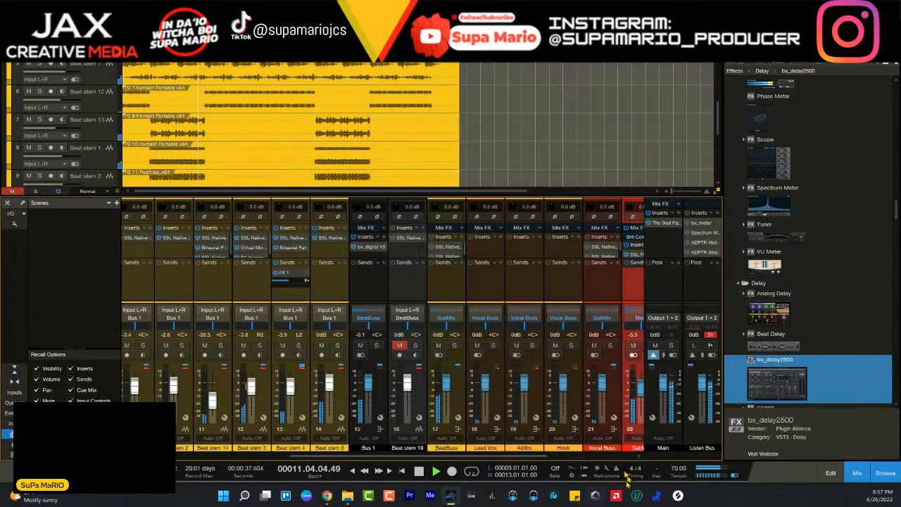
- Open The God Particle on the Main channel, check its gain reduction during playback, stop, and move its window clear of the BeatBuss channel
{"action": "scroll", "coordinate": [590, 410], "scroll_direction": "right", "scroll_amount": 5}
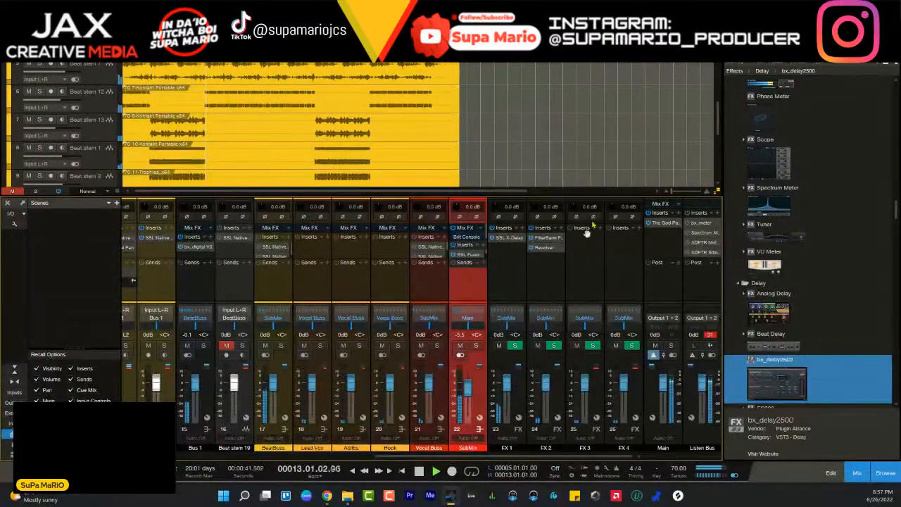
{"action": "left_click", "coordinate": [661, 225]}
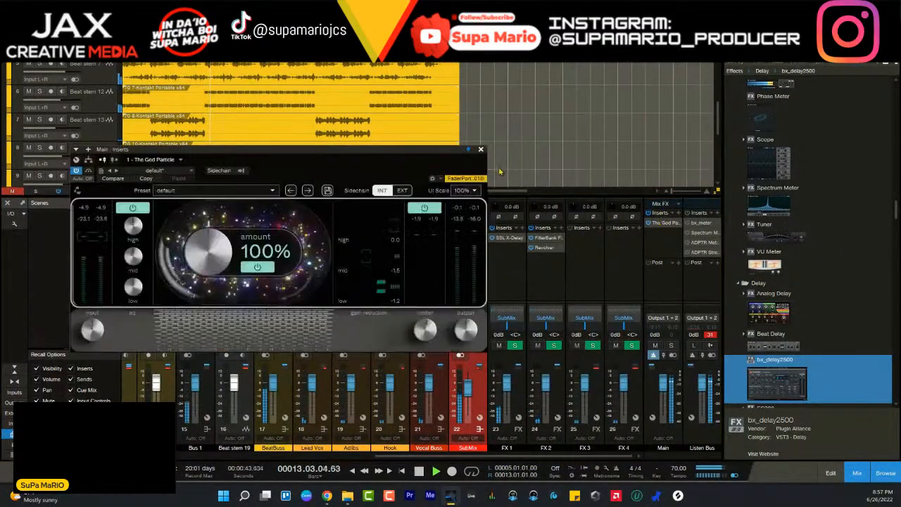
{"action": "left_click_drag", "start_coordinate": [419, 185], "coordinate": [566, 119]}
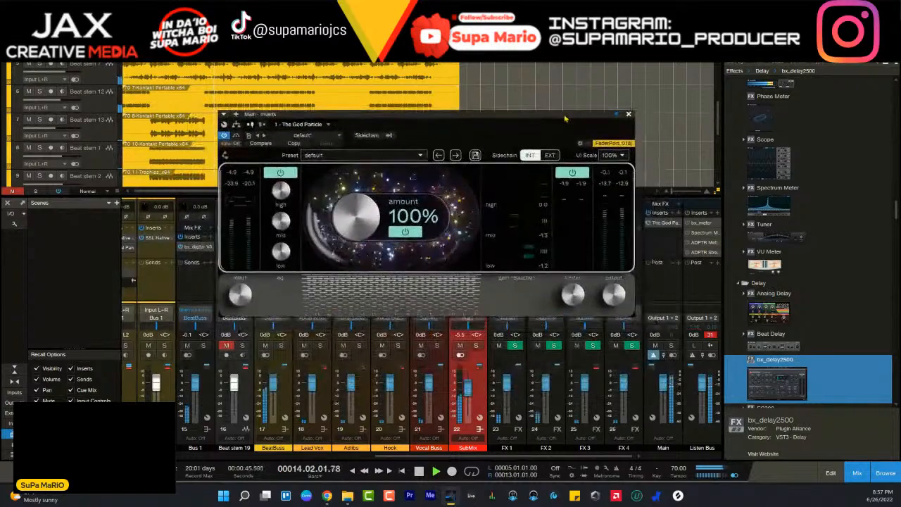
{"action": "key", "text": "space"}
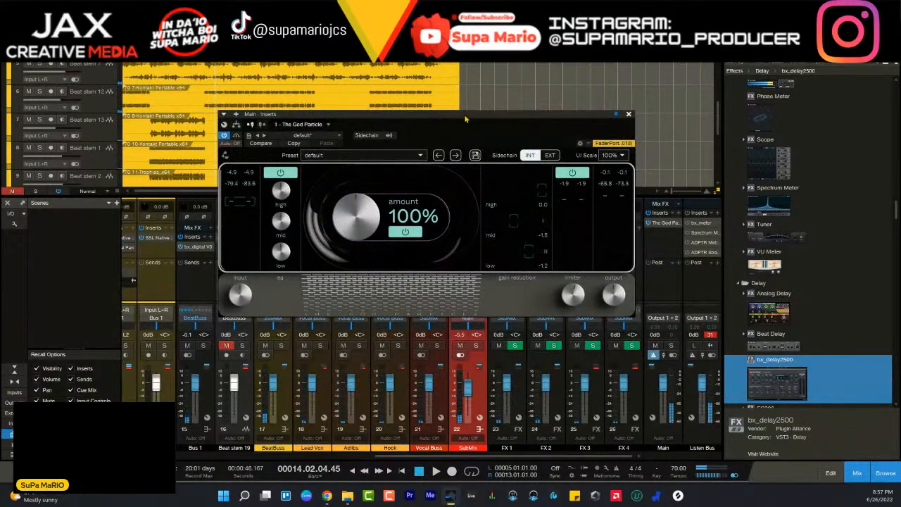
{"action": "left_click_drag", "start_coordinate": [465, 119], "coordinate": [604, 187]}
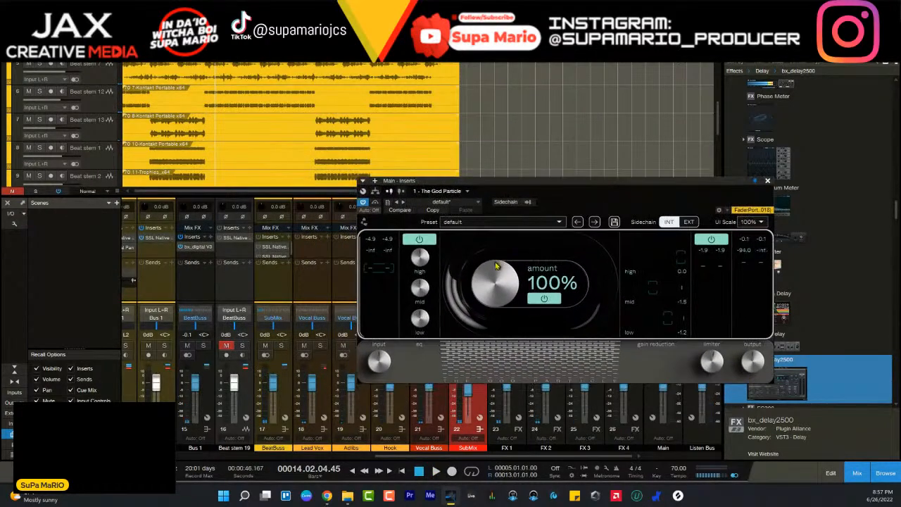
- Open SSL Native X-EQ 2 on BeatBuss, move its window higher, and add an EQ band at 2.14 kHz during playback
{"action": "left_click", "coordinate": [279, 398]}
{"action": "left_click", "coordinate": [274, 256]}
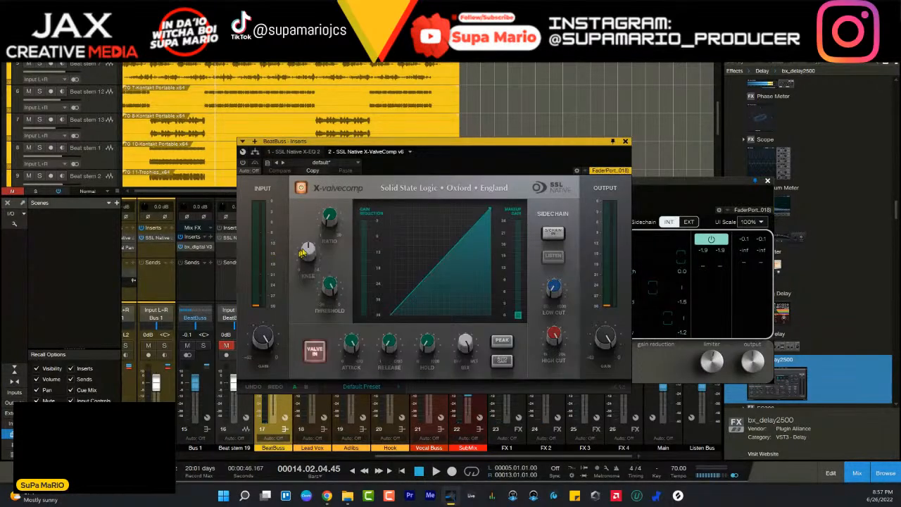
{"action": "left_click", "coordinate": [307, 152]}
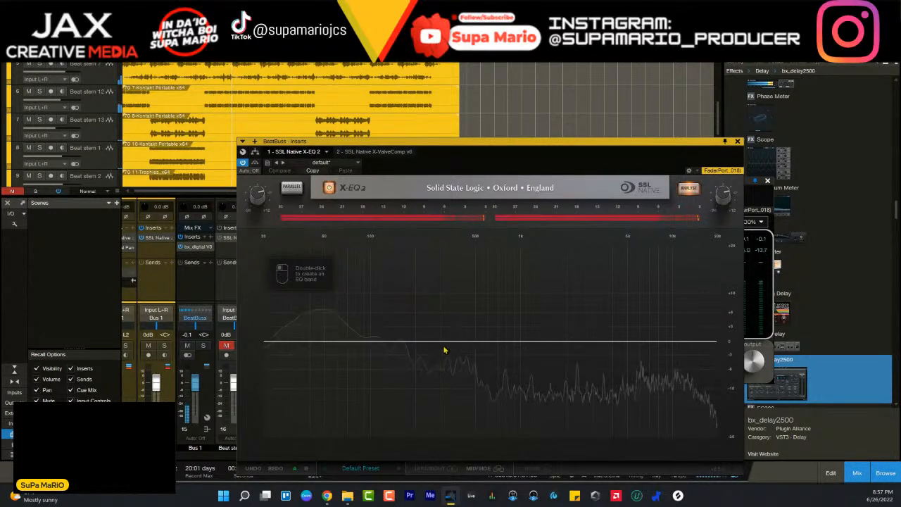
{"action": "left_click_drag", "start_coordinate": [561, 138], "coordinate": [462, 67]}
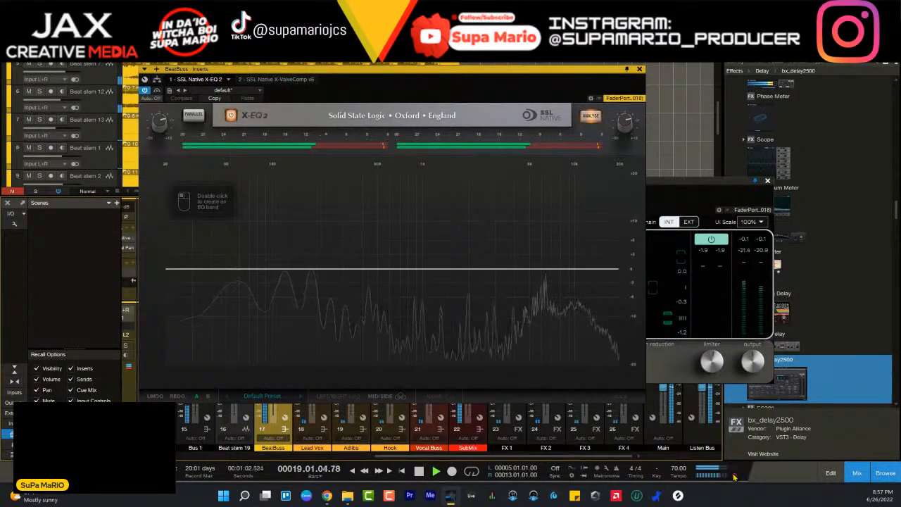
{"action": "double_click", "coordinate": [472, 271]}
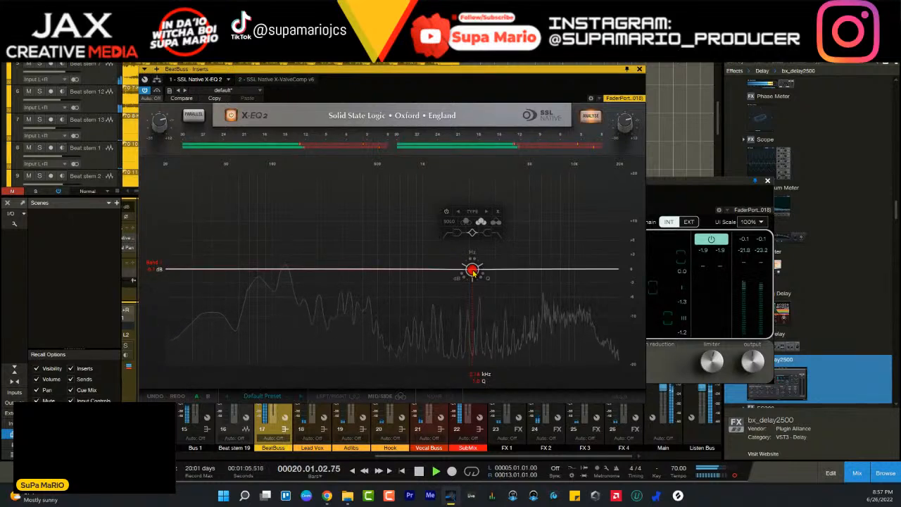
- Try the band's filter types up to Constant Q New and return it to Classic Symmetrical
{"action": "left_click", "coordinate": [485, 212]}
{"action": "left_click", "coordinate": [485, 212]}
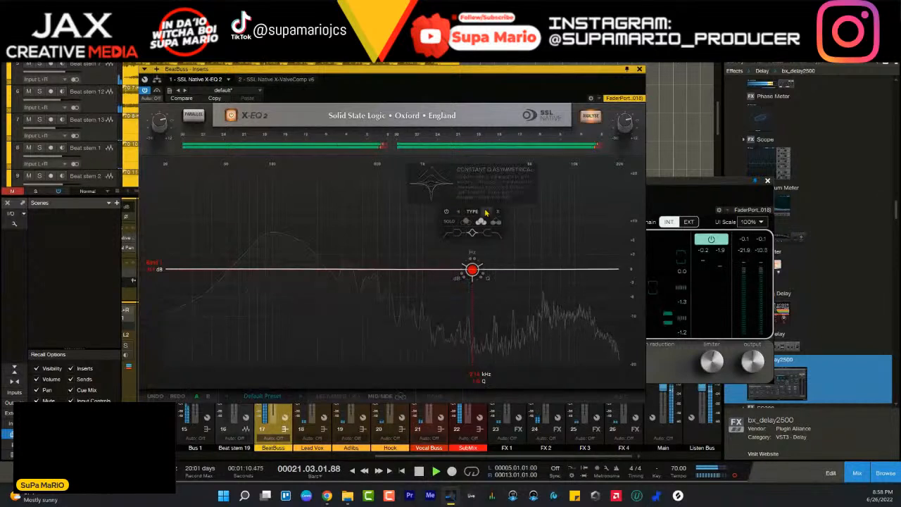
{"action": "left_click", "coordinate": [486, 212]}
{"action": "left_click", "coordinate": [486, 211]}
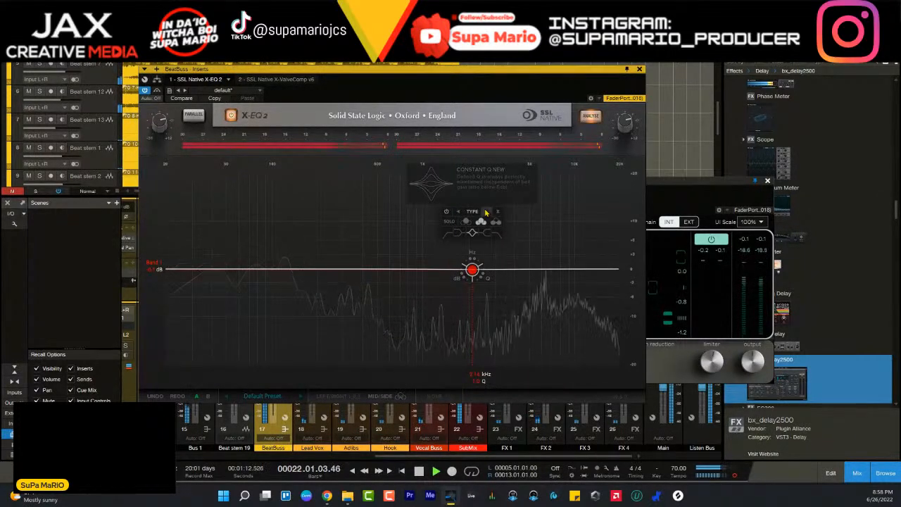
{"action": "left_click", "coordinate": [458, 212]}
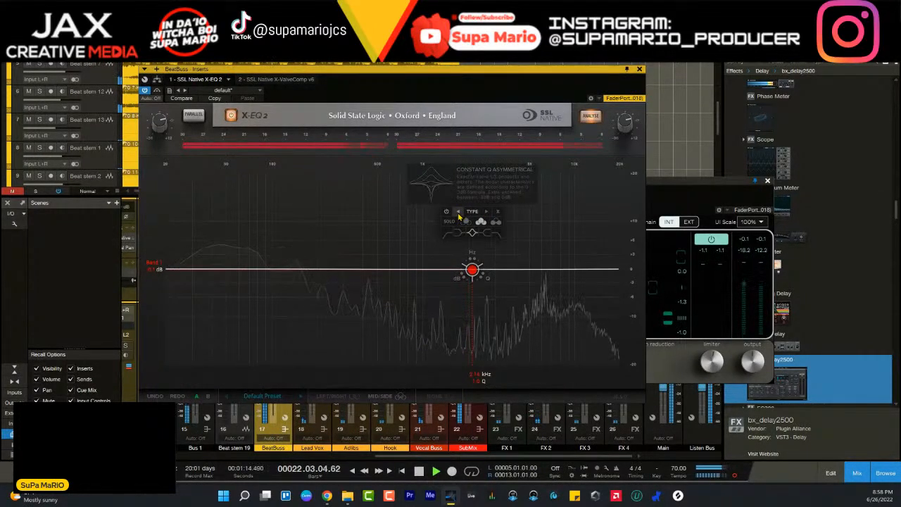
{"action": "left_click", "coordinate": [458, 212]}
{"action": "left_click", "coordinate": [458, 212]}
{"action": "left_click", "coordinate": [458, 212]}
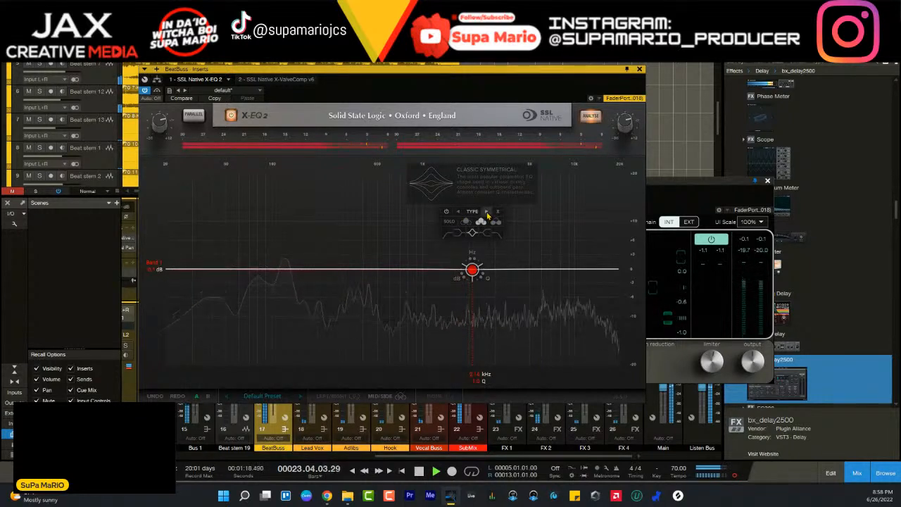
- Compare Band 1's filter types, including Classic Asymmetrical and Proportional 3, and settle on Constant Q Asymmetrical
{"action": "left_click", "coordinate": [486, 212]}
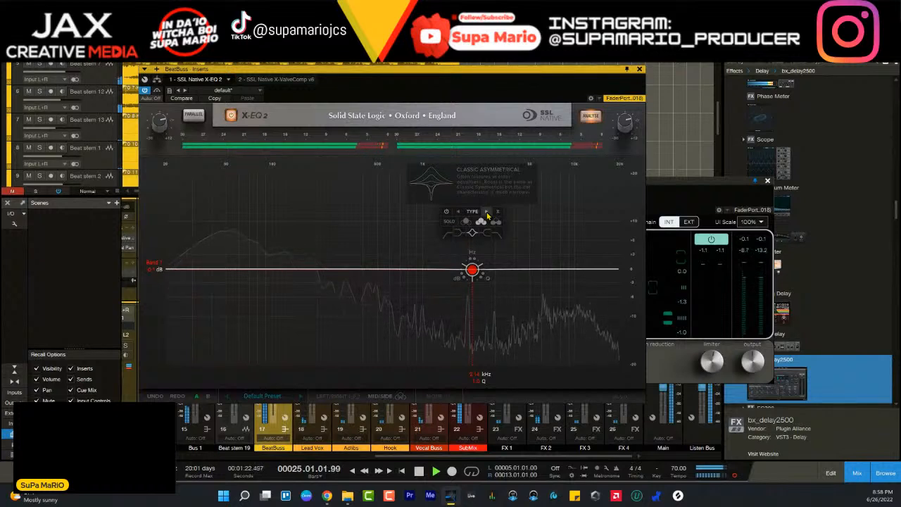
{"action": "left_click", "coordinate": [487, 212]}
{"action": "left_click", "coordinate": [487, 212]}
{"action": "left_click", "coordinate": [486, 212]}
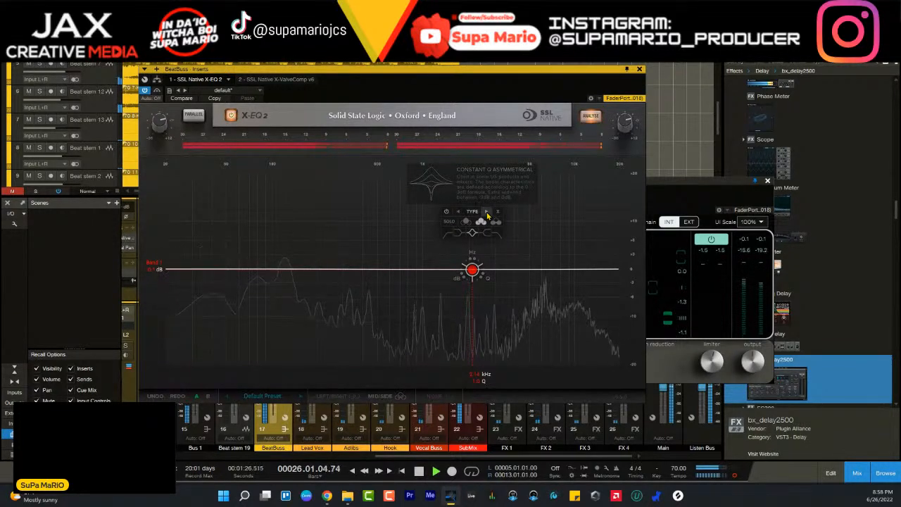
{"action": "left_click", "coordinate": [488, 213]}
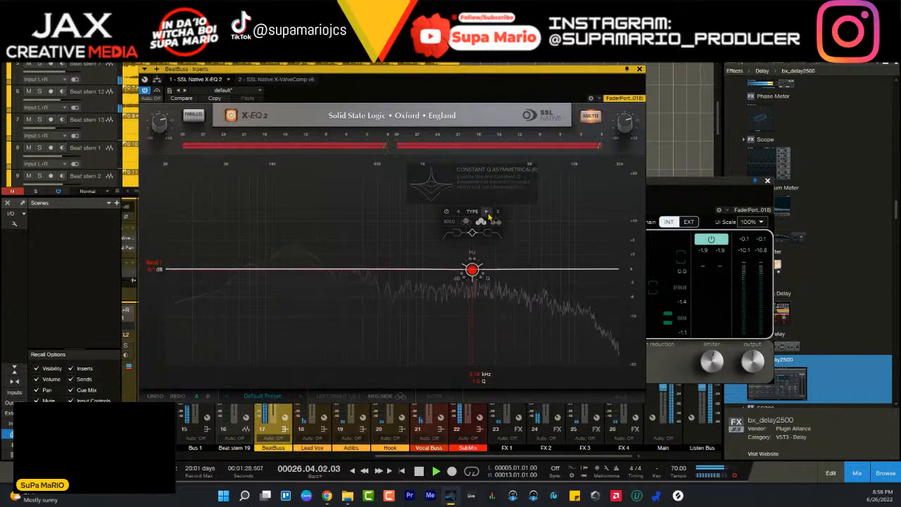
{"action": "left_click", "coordinate": [459, 214]}
{"action": "left_click", "coordinate": [459, 215]}
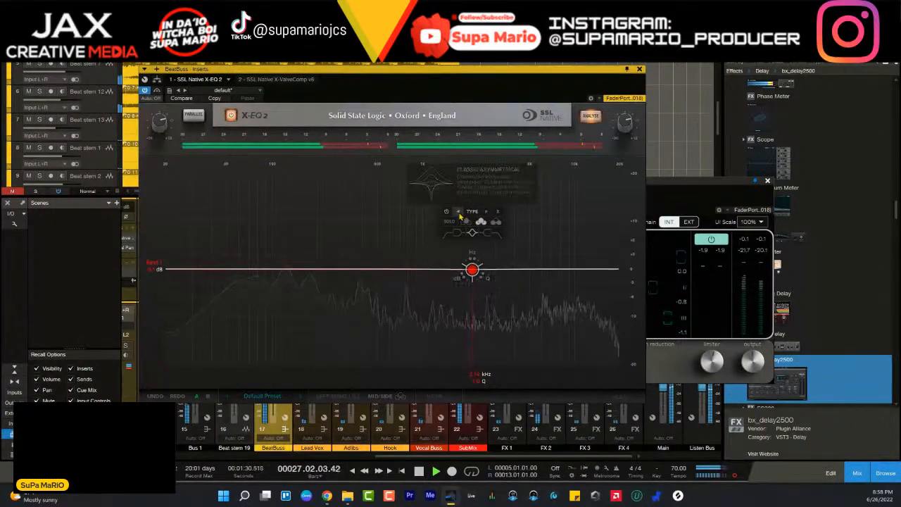
{"action": "left_click", "coordinate": [459, 215]}
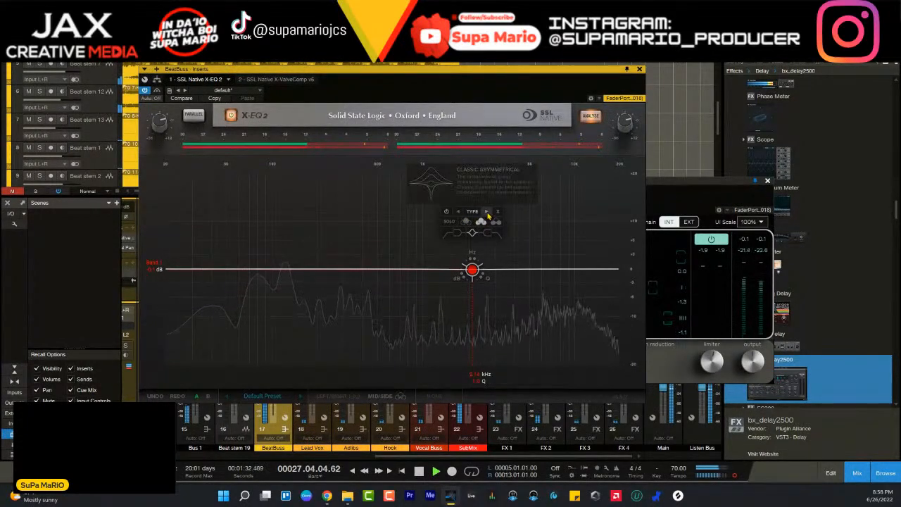
{"action": "left_click", "coordinate": [487, 213]}
{"action": "left_click", "coordinate": [487, 213]}
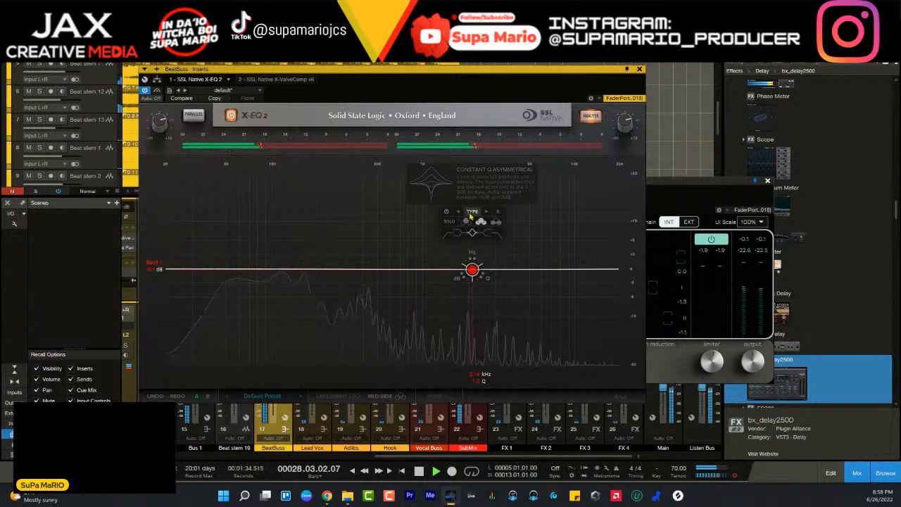
{"action": "left_click", "coordinate": [459, 214]}
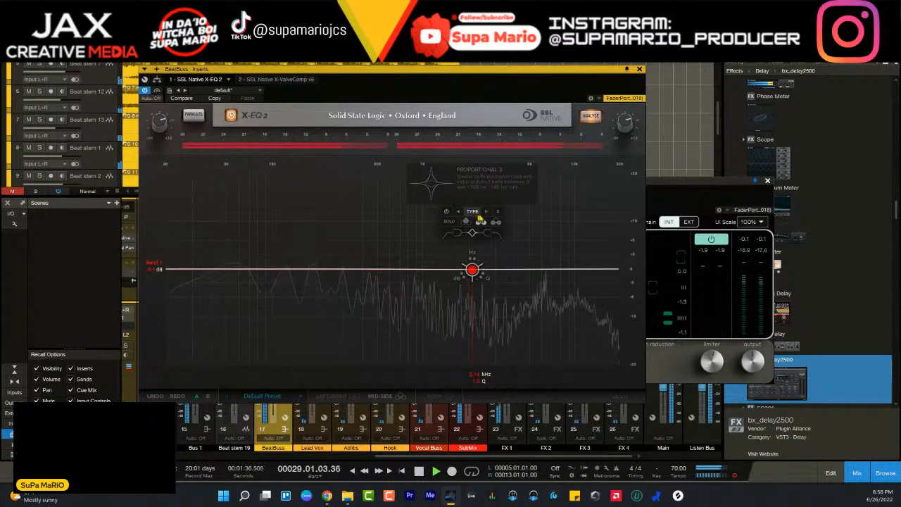
{"action": "left_click", "coordinate": [487, 214]}
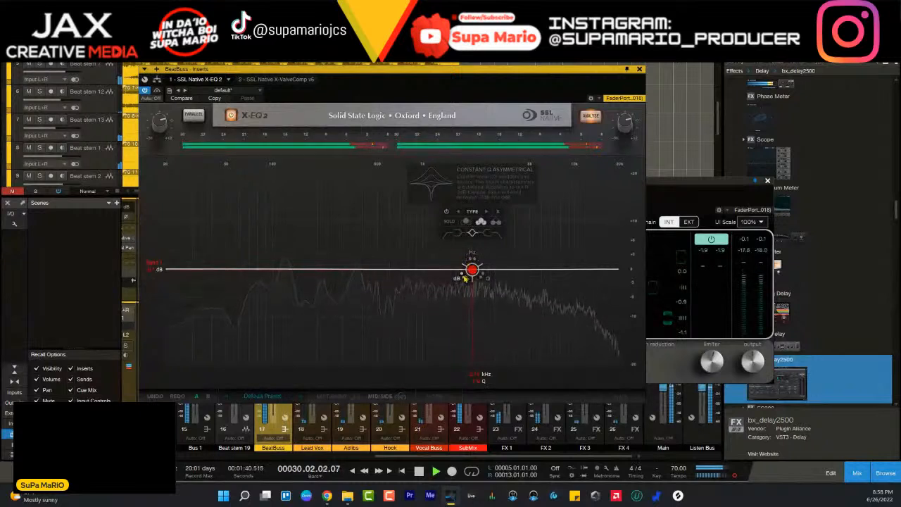
- Give Band 1 a gentle boost by ear and shift its frequency slightly above 2.14 kHz
{"action": "left_click_drag", "start_coordinate": [462, 276], "coordinate": [483, 271]}
{"action": "scroll", "coordinate": [483, 270], "scroll_direction": "up", "scroll_amount": 5}
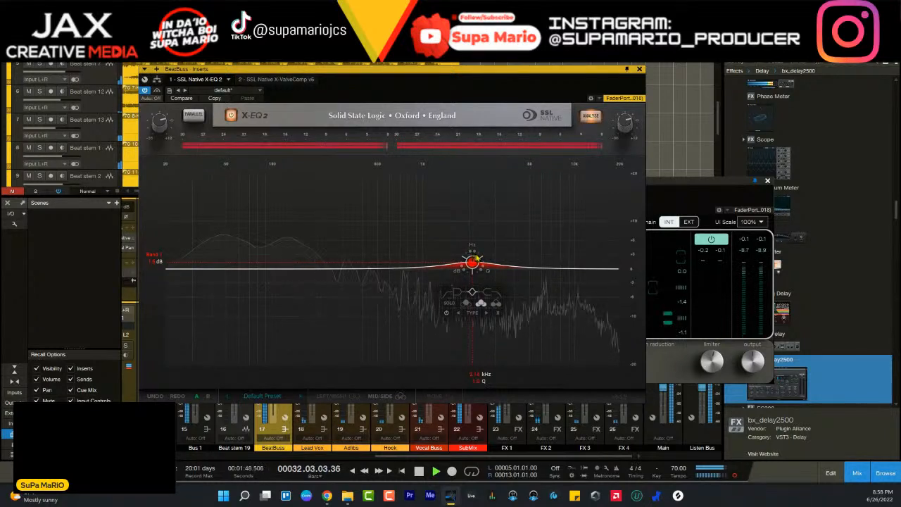
{"action": "left_click_drag", "start_coordinate": [472, 261], "coordinate": [482, 257]}
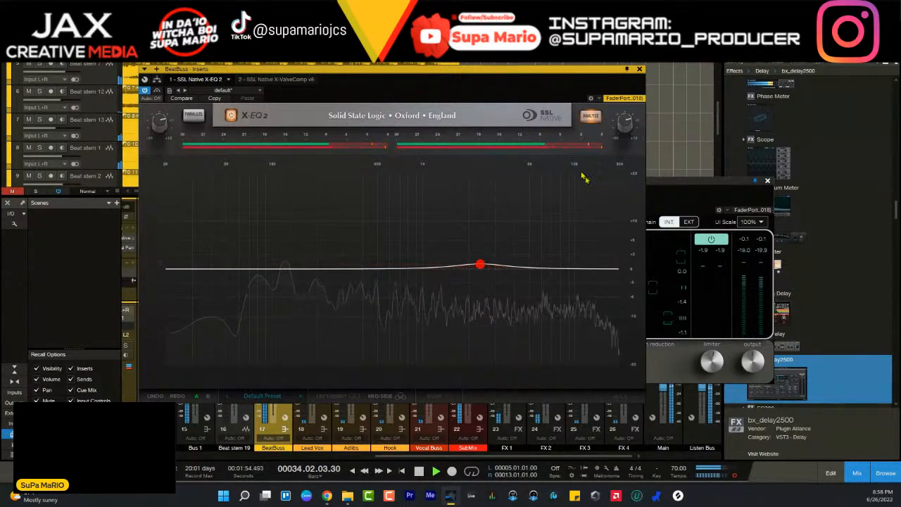
- Bypass and re-enable X-EQ 2 to compare the boost, close the BeatBuss inserts window, and stop playback
{"action": "left_click", "coordinate": [231, 115]}
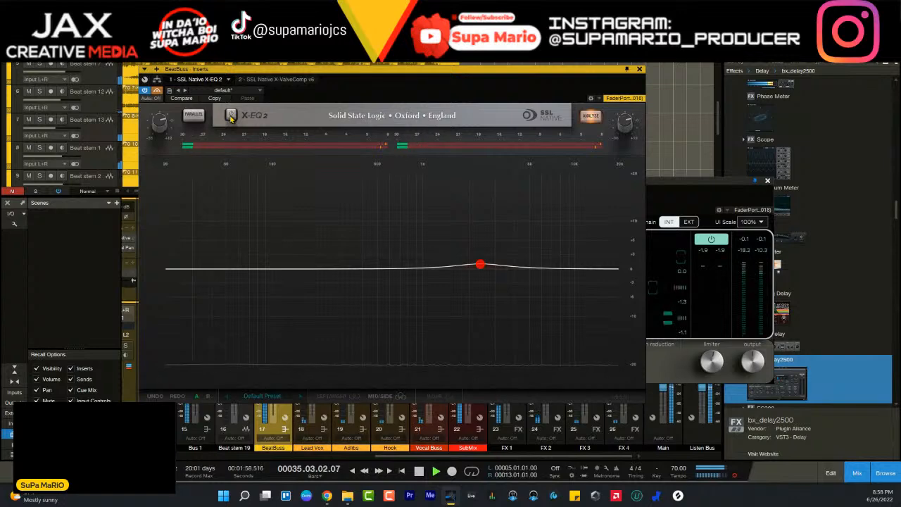
{"action": "left_click", "coordinate": [231, 116]}
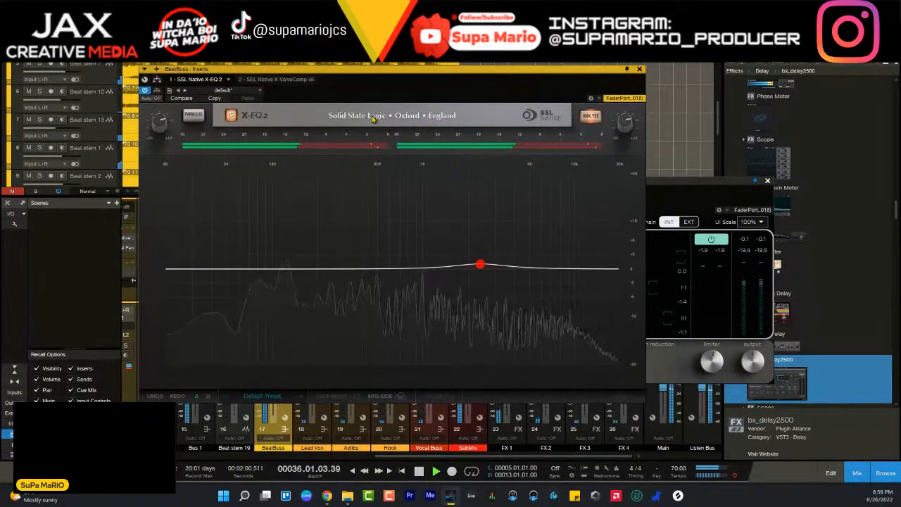
{"action": "left_click", "coordinate": [639, 69]}
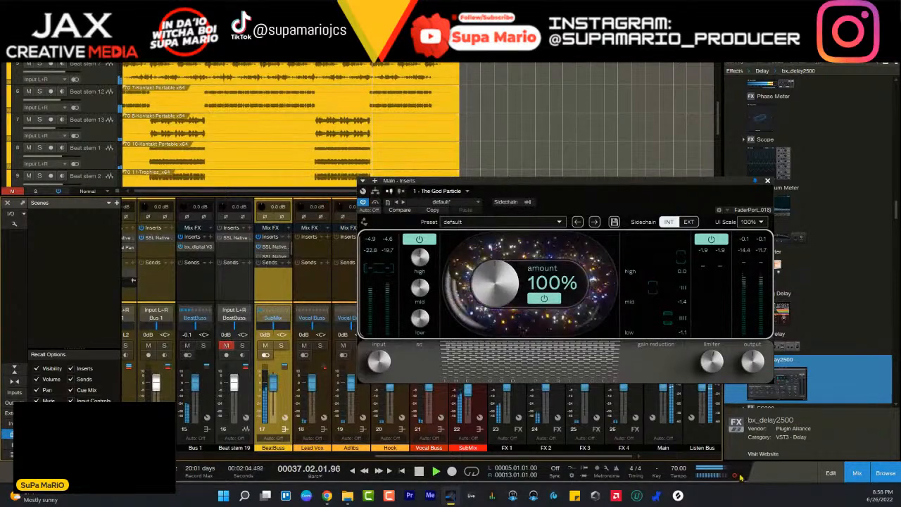
{"action": "key", "text": "space"}
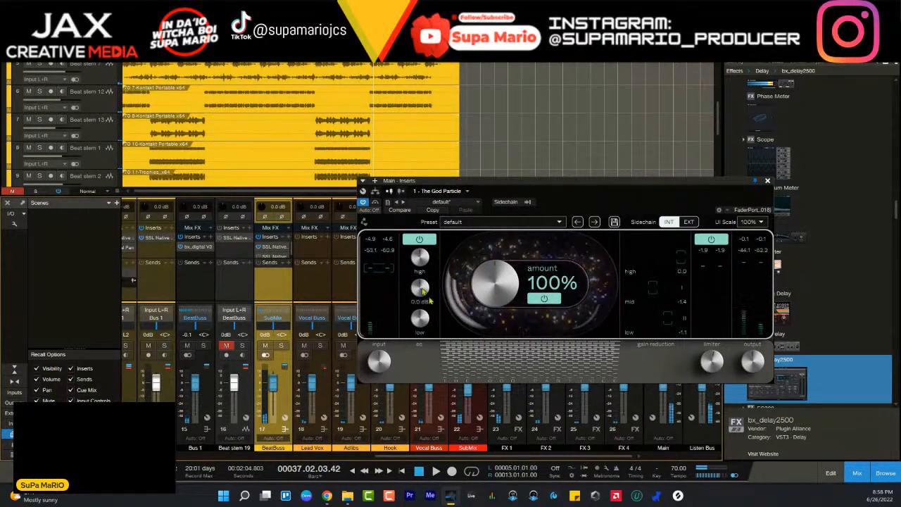
- Replay the section around bar 29 and reposition The God Particle window so the Main channel's inserts are uncovered
{"action": "key", "text": "space"}
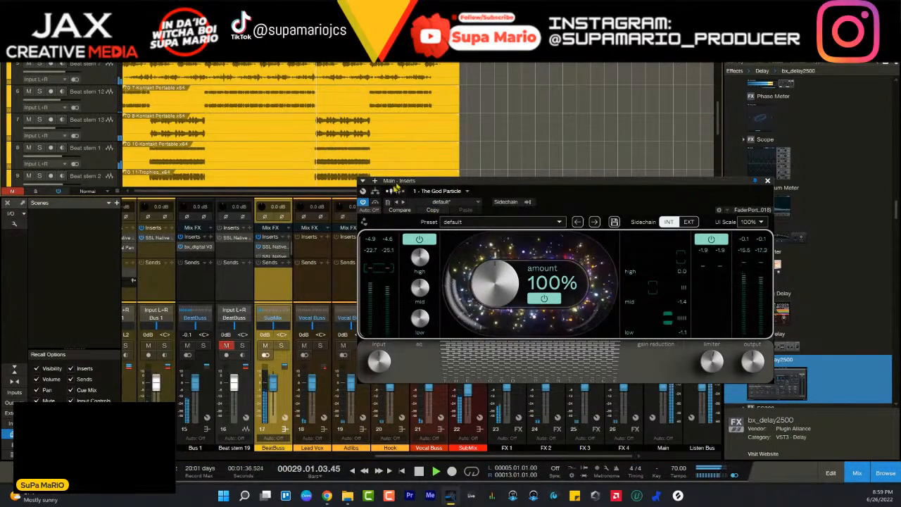
{"action": "left_click_drag", "start_coordinate": [597, 183], "coordinate": [540, 145]}
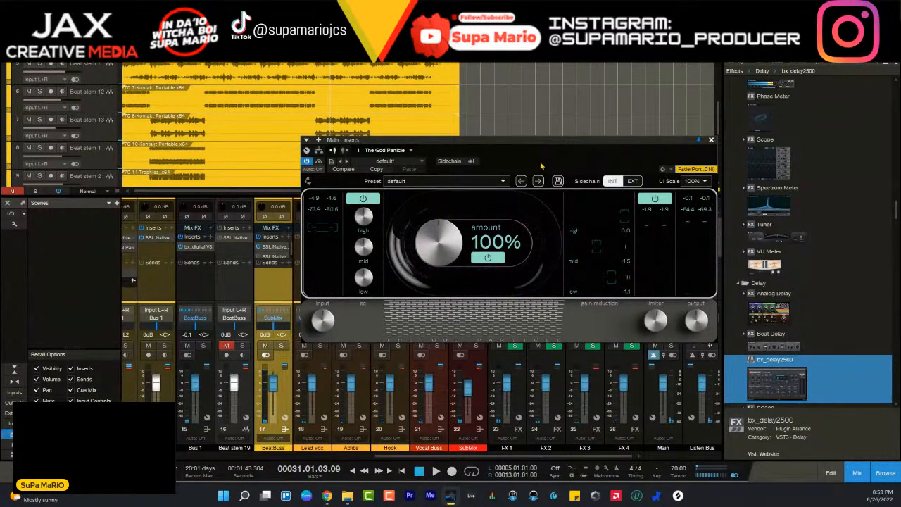
{"action": "left_click_drag", "start_coordinate": [546, 144], "coordinate": [438, 143]}
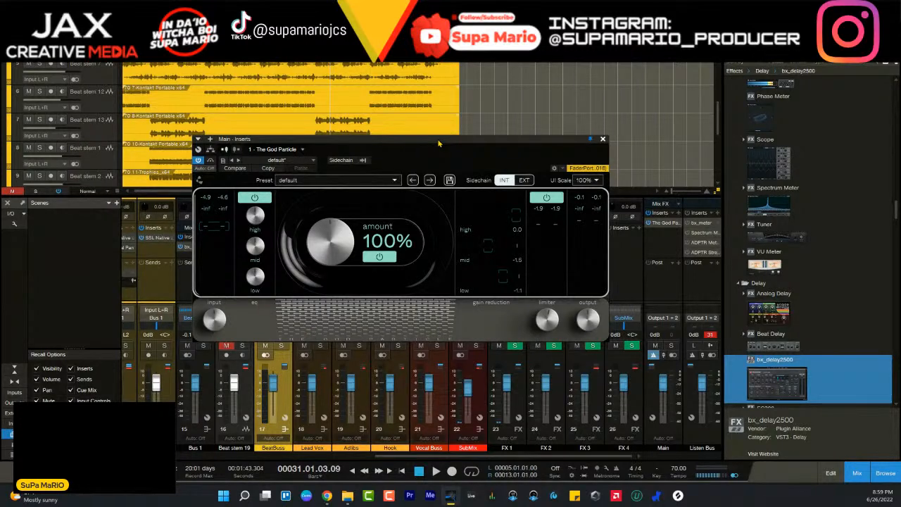
{"action": "left_click_drag", "start_coordinate": [454, 143], "coordinate": [492, 157]}
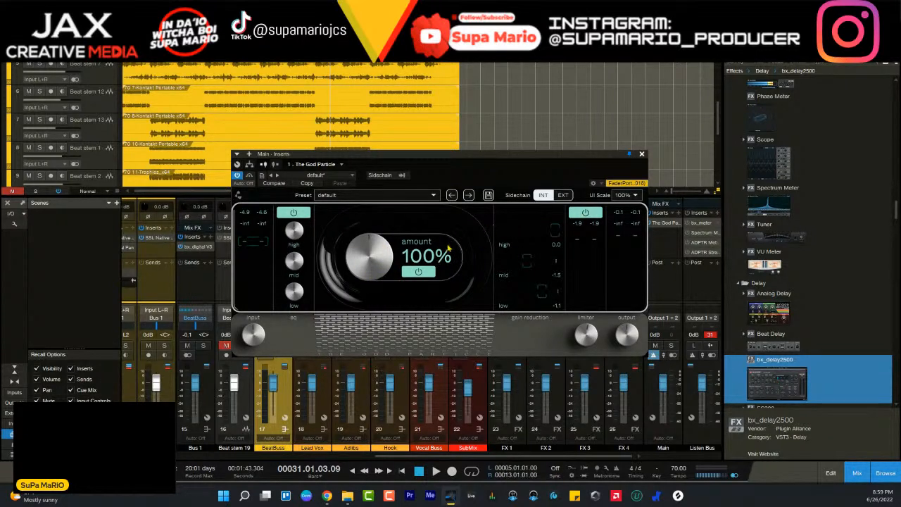
- Play from around bar 28 and try The God Particle's amount at 114%
{"action": "left_click", "coordinate": [303, 57]}
{"action": "key", "text": "space"}
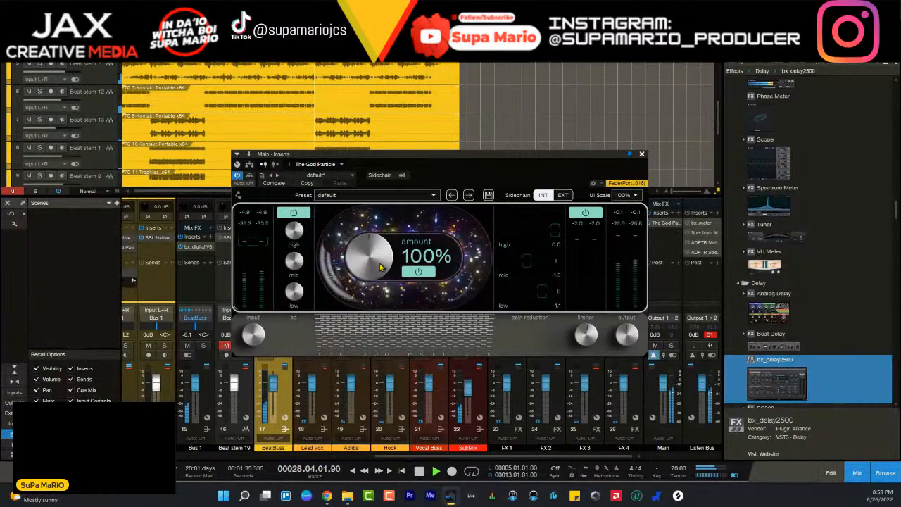
{"action": "left_click_drag", "start_coordinate": [380, 266], "coordinate": [380, 265]}
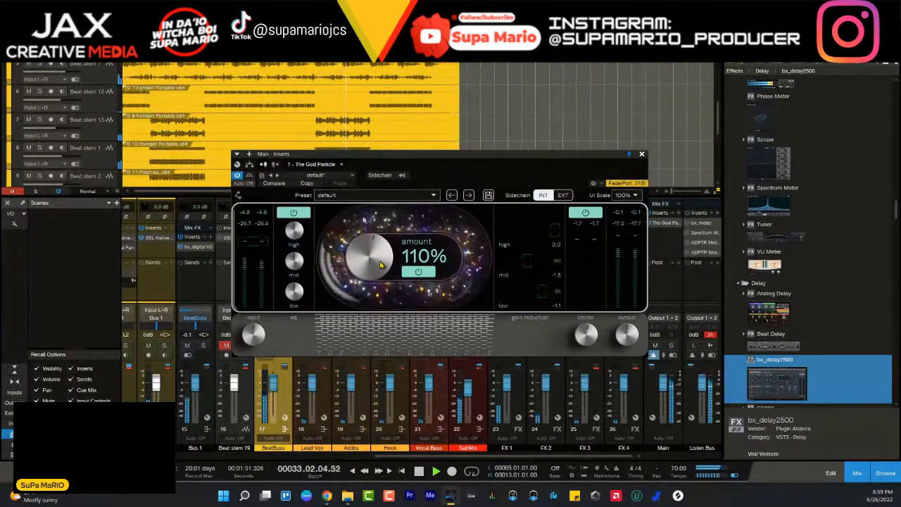
{"action": "scroll", "coordinate": [380, 264], "scroll_direction": "up", "scroll_amount": 4}
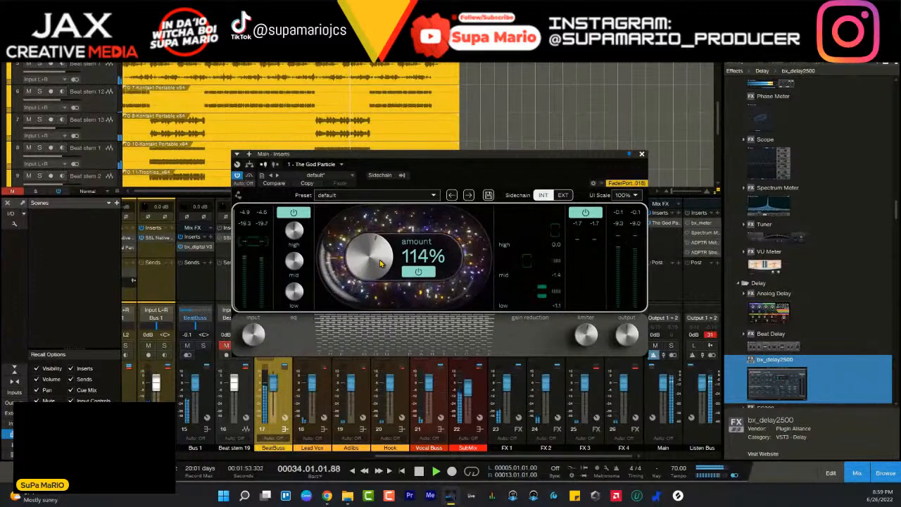
- Lower The God Particle's amount to 105%, audition it up to around bar 37, and stop playback
{"action": "key", "text": "space"}
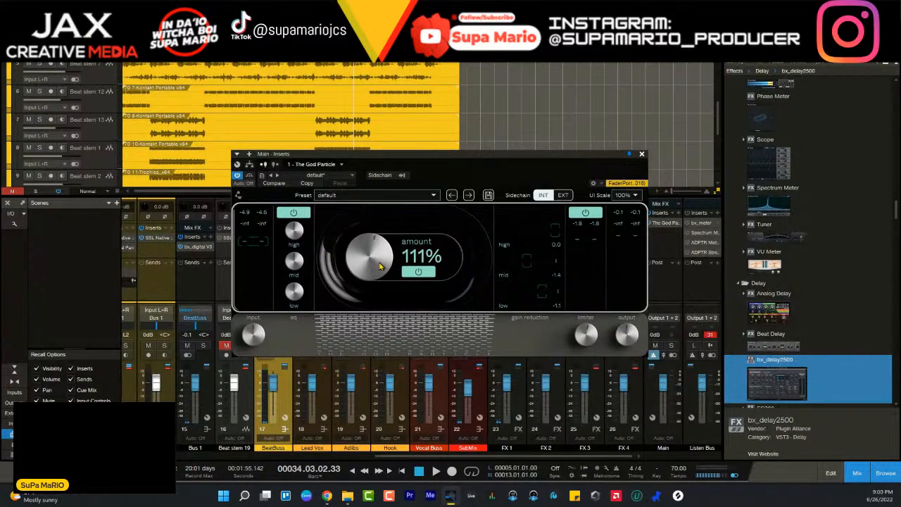
{"action": "key", "text": "space"}
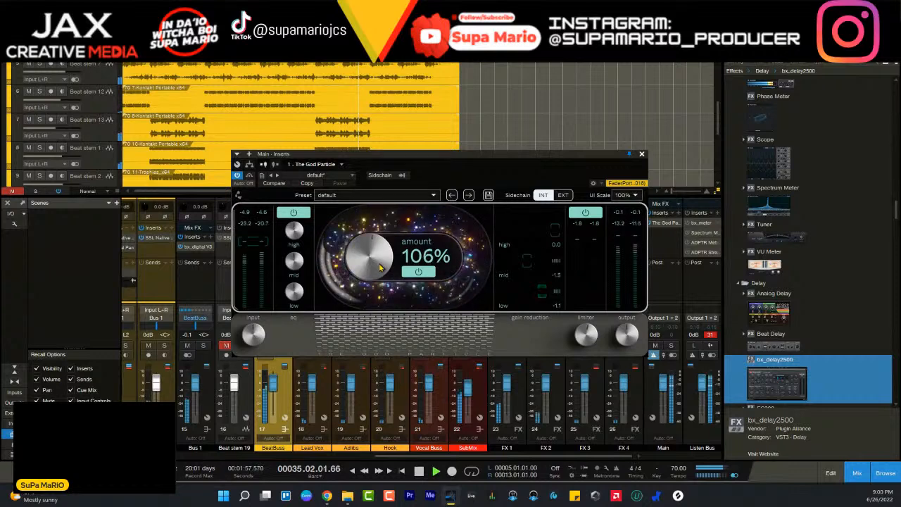
{"action": "left_click_drag", "start_coordinate": [381, 267], "coordinate": [380, 270]}
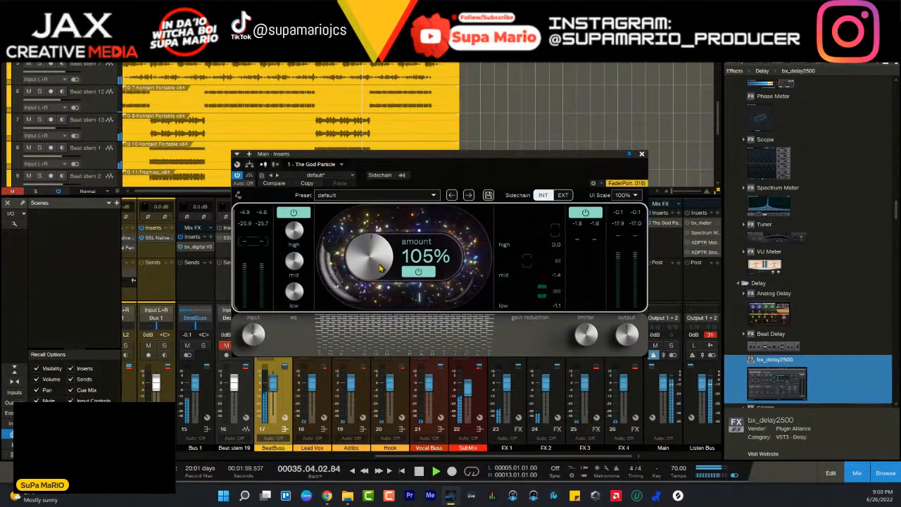
{"action": "key", "text": "space"}
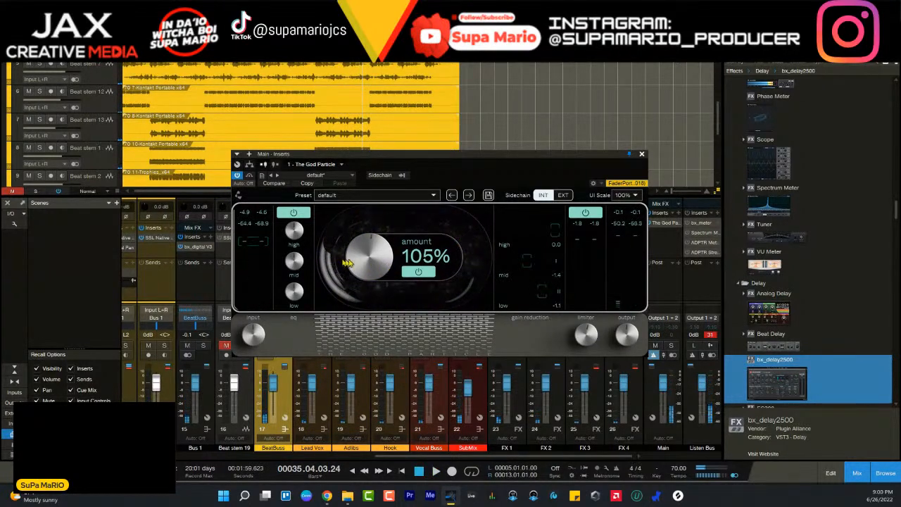
{"action": "key", "text": "space"}
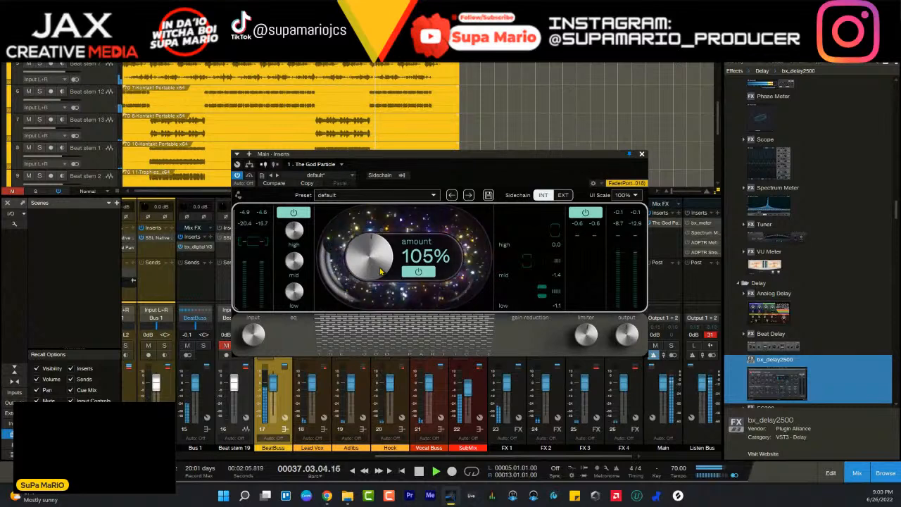
{"action": "key", "text": "space"}
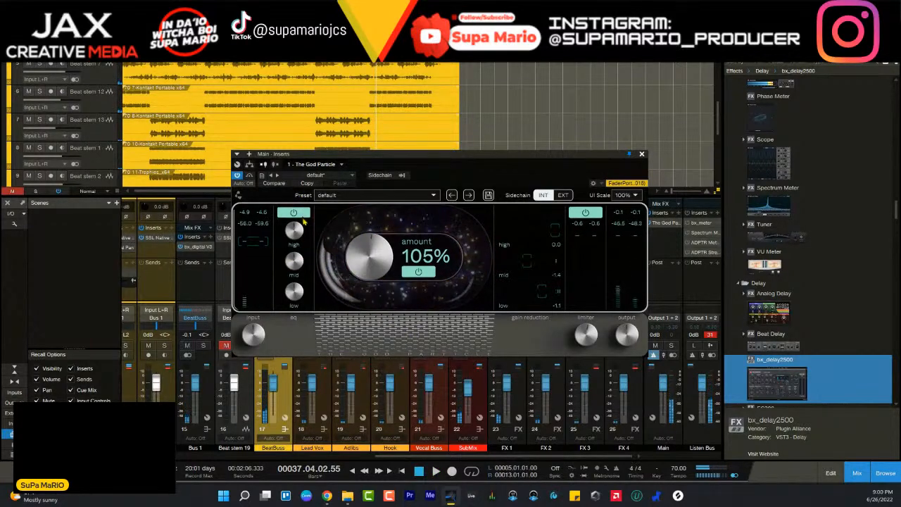
{"action": "mouse_move", "coordinate": [299, 260]}
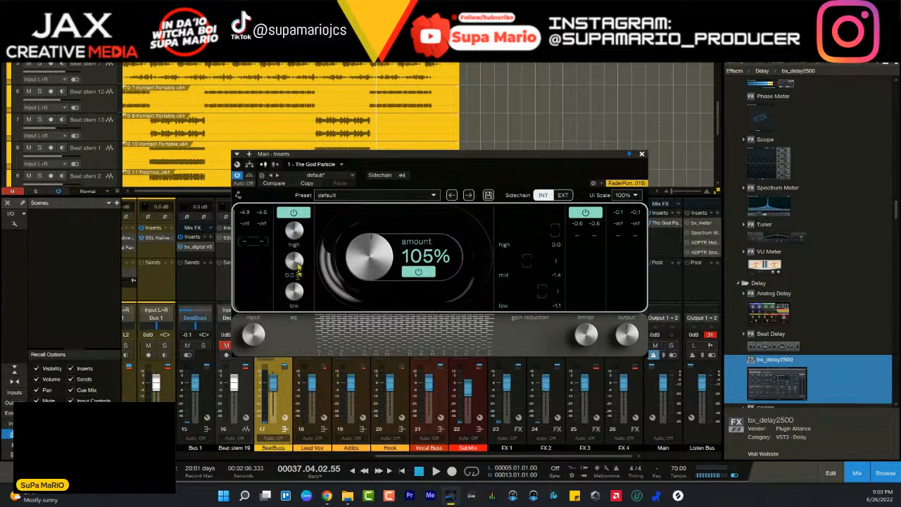
{"action": "mouse_move", "coordinate": [295, 301]}
{"action": "mouse_move", "coordinate": [287, 233]}
{"action": "left_click_drag", "start_coordinate": [416, 157], "coordinate": [353, 166]}
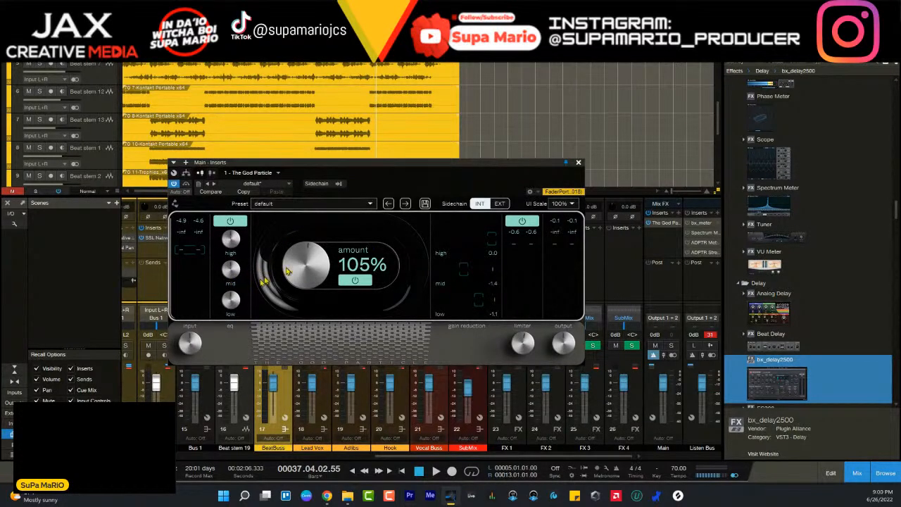
{"action": "mouse_move", "coordinate": [234, 273]}
{"action": "left_click_drag", "start_coordinate": [297, 168], "coordinate": [360, 179]}
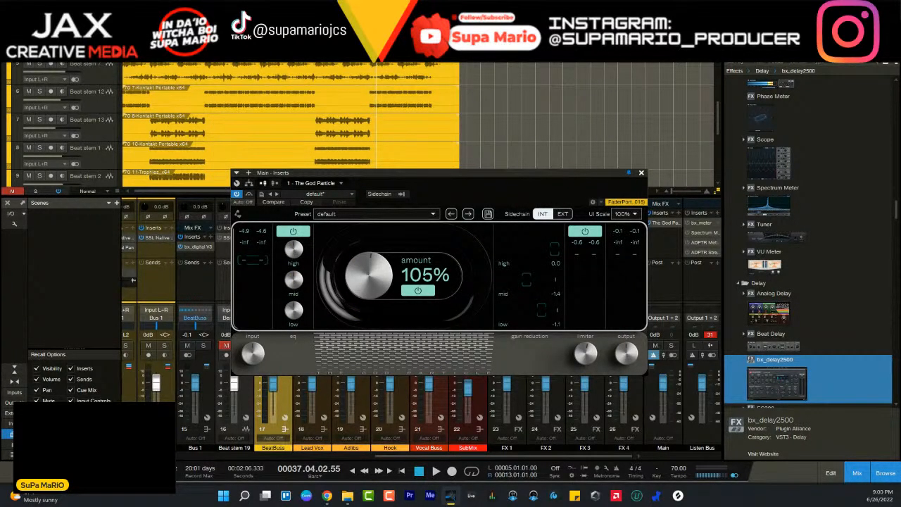
- Play from around bar 28, try The God Particle's mid EQ boost up to 6.2 dB, and bring the band back to neutral
{"action": "key", "text": "KP_0"}
{"action": "key", "text": "space"}
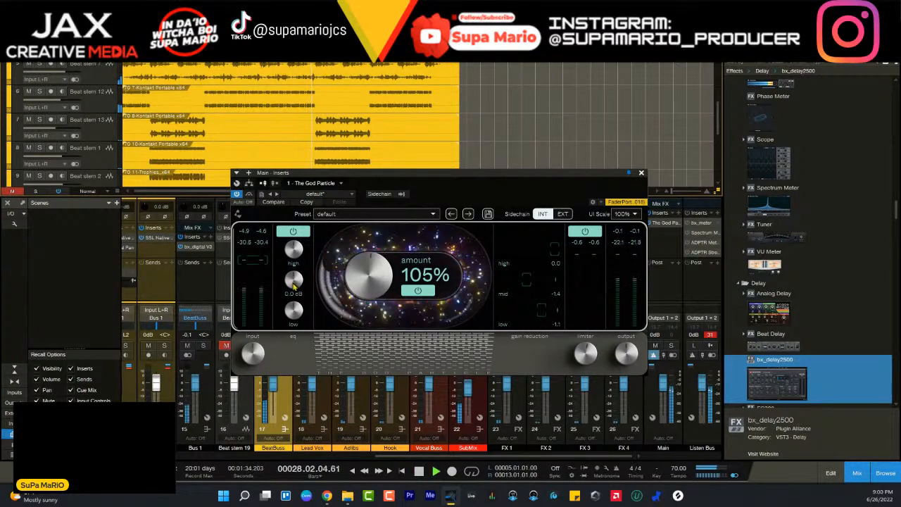
{"action": "left_click_drag", "start_coordinate": [293, 286], "coordinate": [295, 266]}
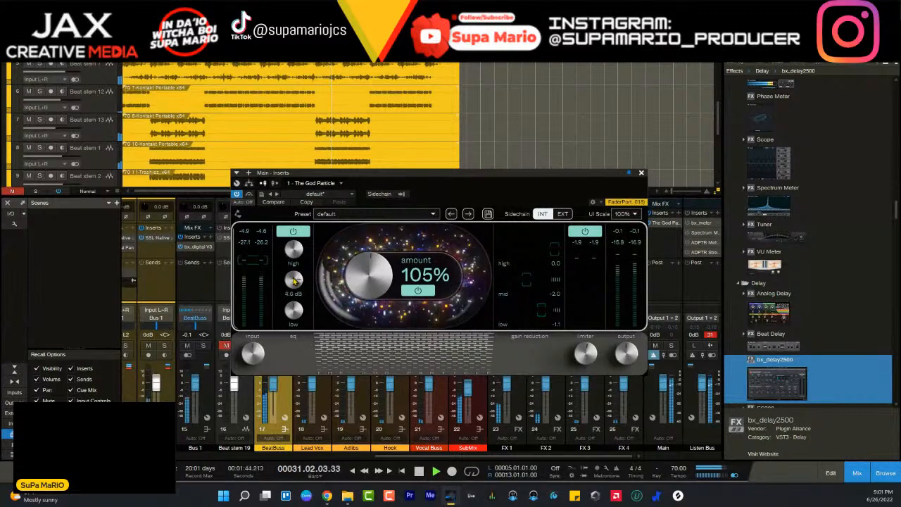
{"action": "scroll", "coordinate": [295, 281], "scroll_direction": "up", "scroll_amount": 3}
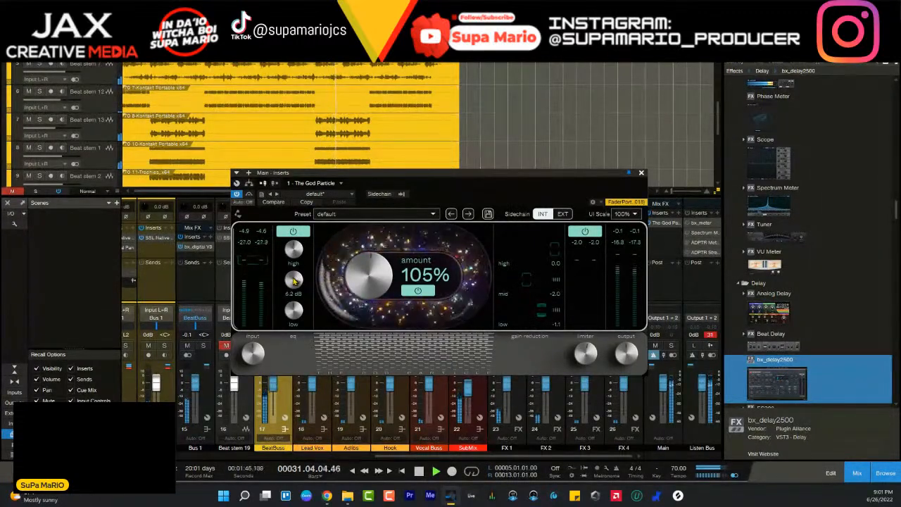
{"action": "key", "text": "space"}
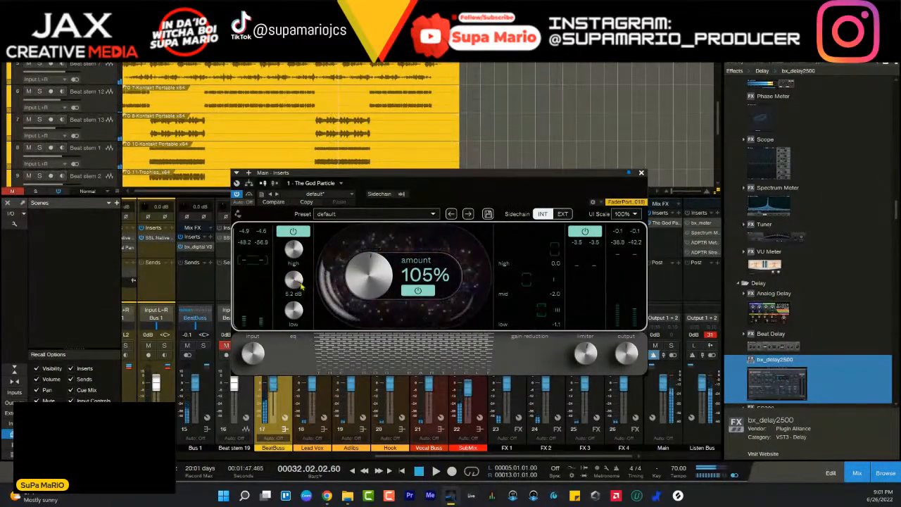
{"action": "scroll", "coordinate": [300, 283], "scroll_direction": "up", "scroll_amount": 2}
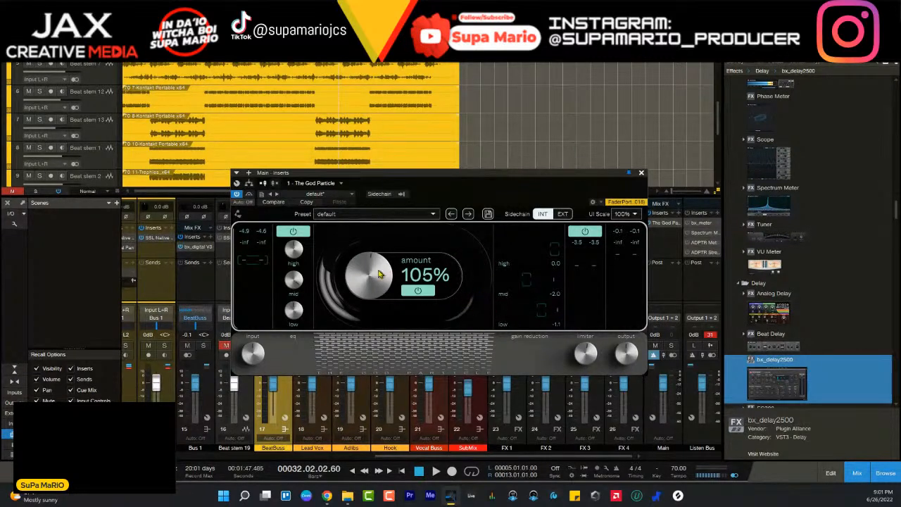
{"action": "mouse_move", "coordinate": [305, 294]}
{"action": "mouse_move", "coordinate": [300, 285]}
{"action": "left_mouse_down"}
{"action": "mouse_move", "coordinate": [310, 331]}
{"action": "mouse_move", "coordinate": [301, 291]}
{"action": "left_mouse_up"}
- Raise The God Particle's mid EQ to about 2 dB during playback, audition it up to around bar 41, and stop
{"action": "key", "text": "space"}
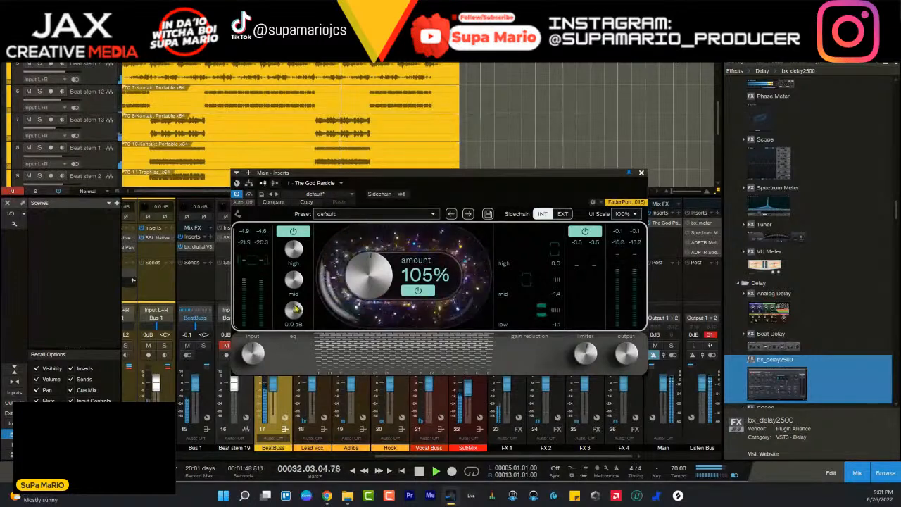
{"action": "mouse_move", "coordinate": [296, 287]}
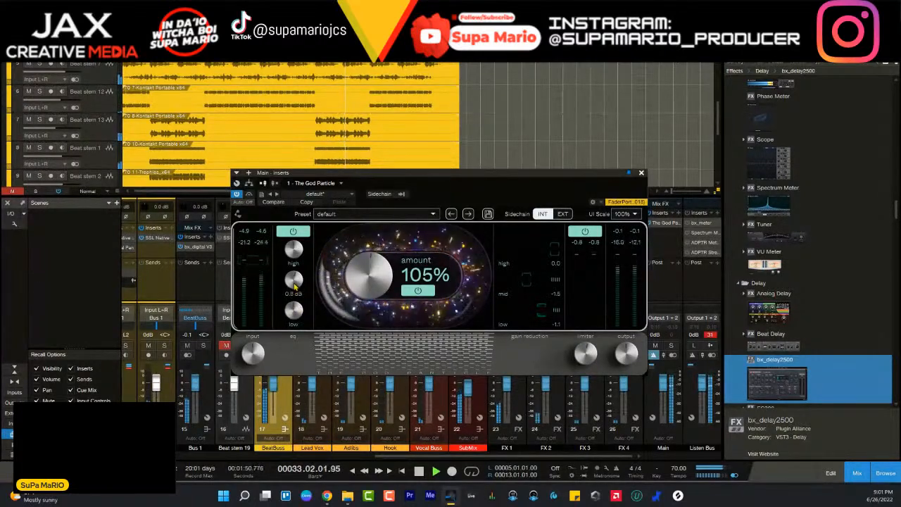
{"action": "scroll", "coordinate": [295, 287], "scroll_direction": "up", "scroll_amount": 2}
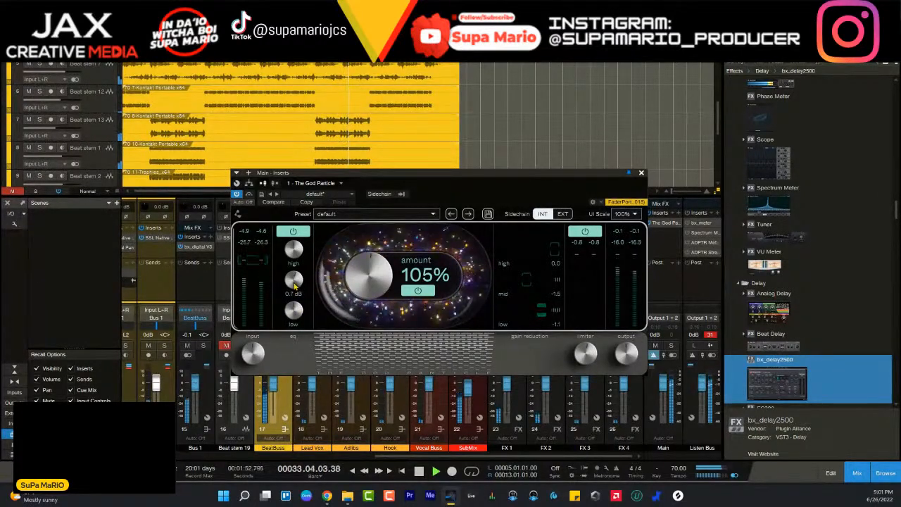
{"action": "scroll", "coordinate": [296, 284], "scroll_direction": "down", "scroll_amount": 4}
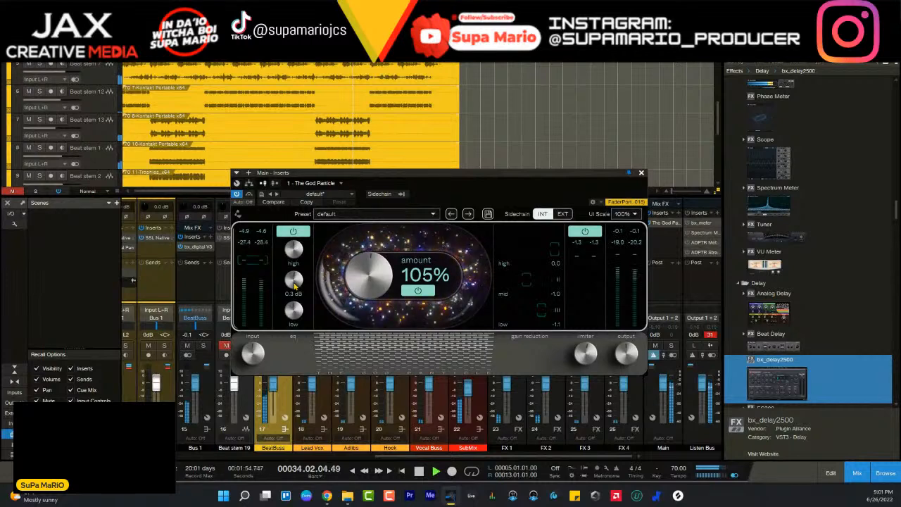
{"action": "scroll", "coordinate": [294, 283], "scroll_direction": "down", "scroll_amount": 4}
{"action": "scroll", "coordinate": [295, 284], "scroll_direction": "up", "scroll_amount": 8}
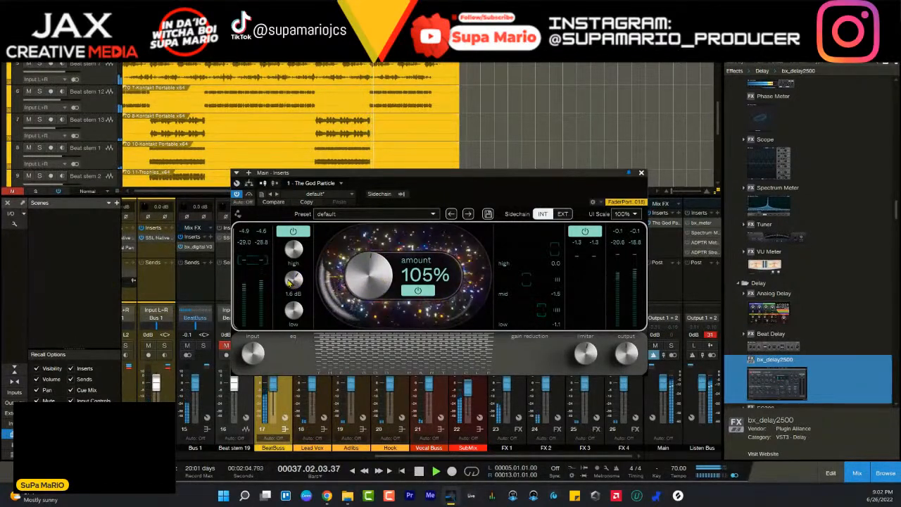
{"action": "scroll", "coordinate": [289, 278], "scroll_direction": "up", "scroll_amount": 2}
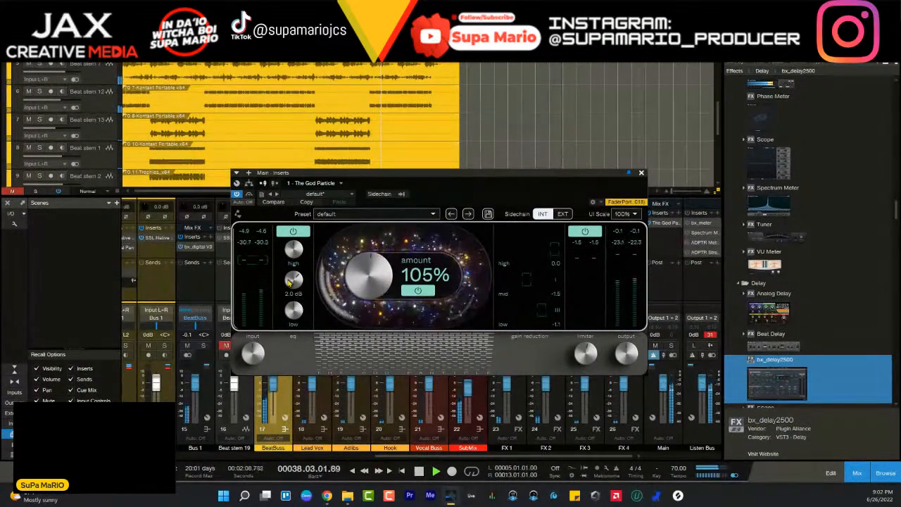
{"action": "scroll", "coordinate": [289, 280], "scroll_direction": "up", "scroll_amount": 2}
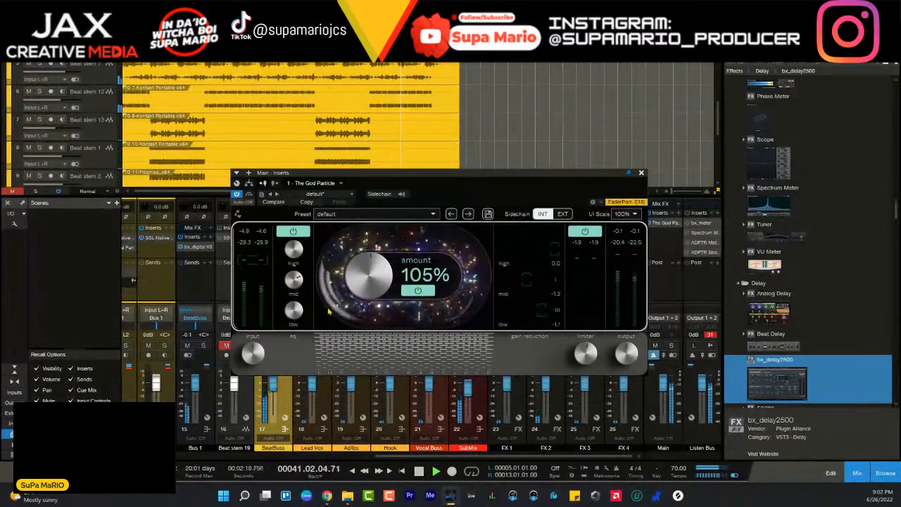
{"action": "key", "text": "space"}
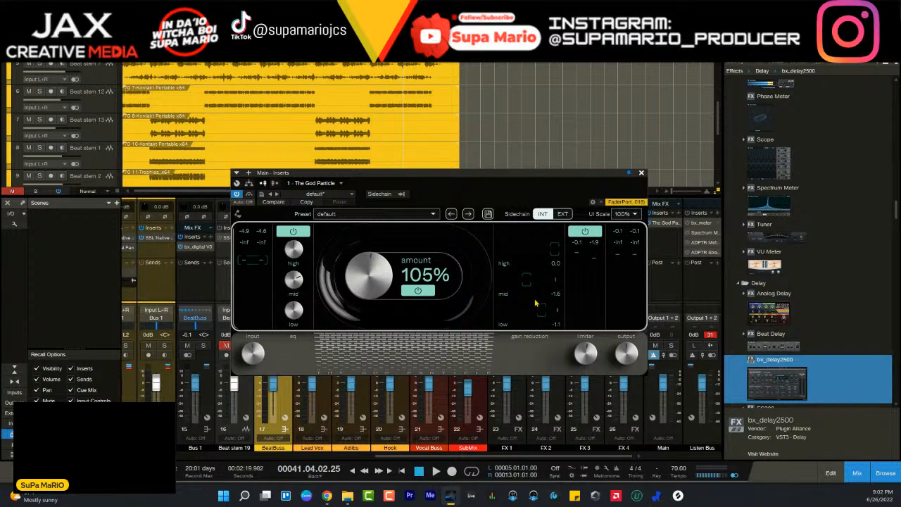
- Replay from around bar 29, try a slight adjustment of The God Particle's high EQ, and stop around bar 32
{"action": "key", "text": "space"}
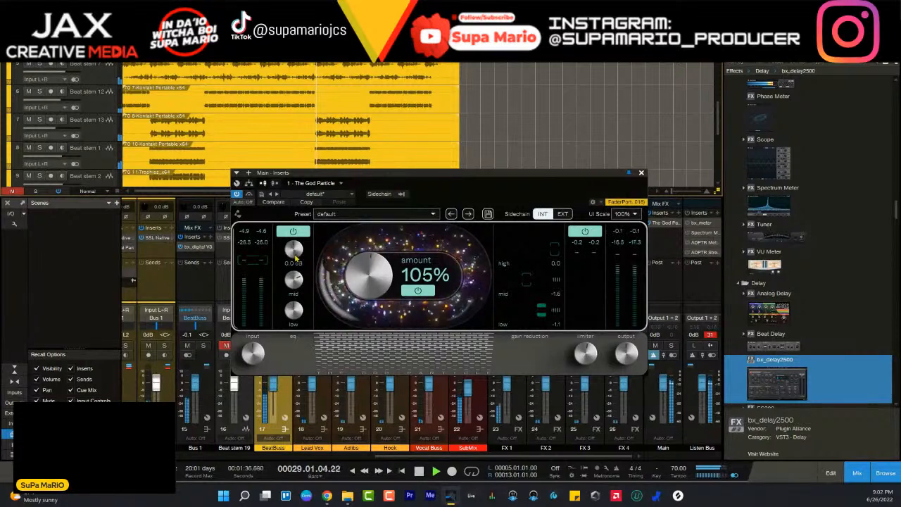
{"action": "mouse_move", "coordinate": [296, 258]}
{"action": "left_mouse_down"}
{"action": "mouse_move", "coordinate": [296, 232]}
{"action": "mouse_move", "coordinate": [294, 258]}
{"action": "left_mouse_up"}
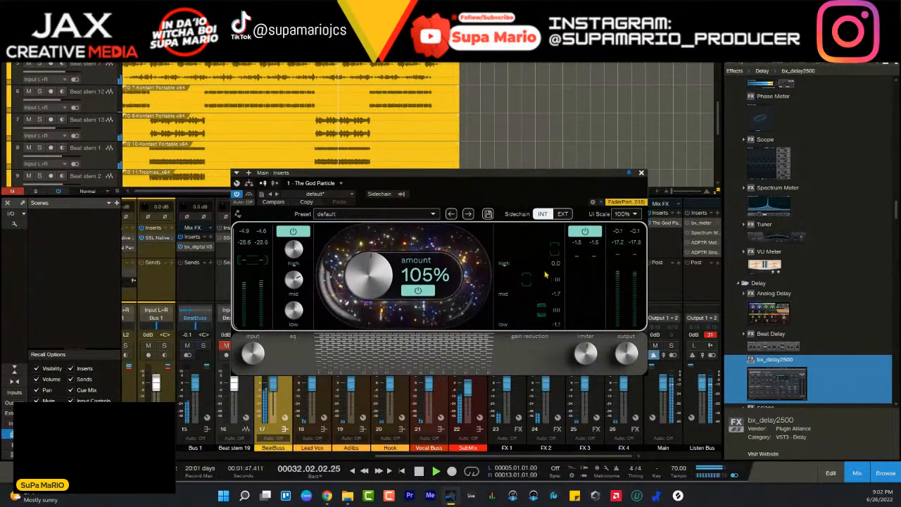
{"action": "key", "text": "space"}
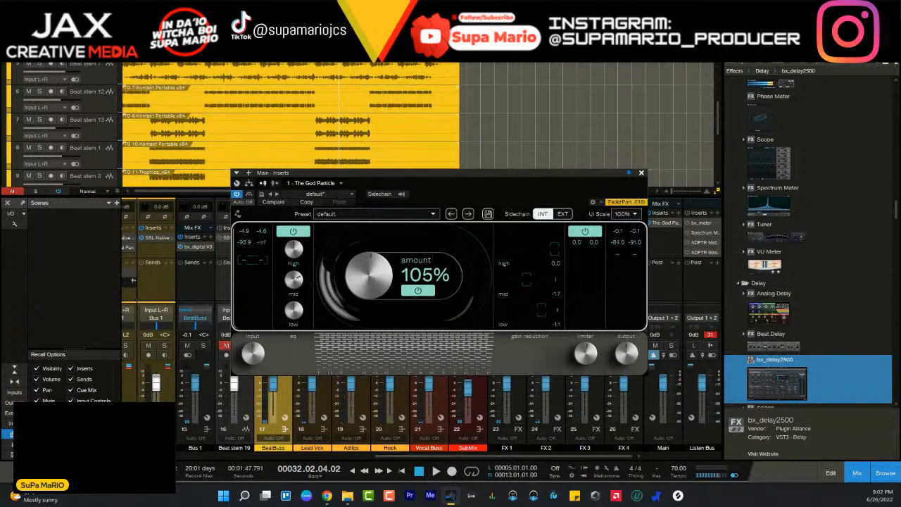
- Play from bar 29, bypass and re-enable The God Particle to compare, and move its window up clear of the channel faders
{"action": "left_click", "coordinate": [316, 54]}
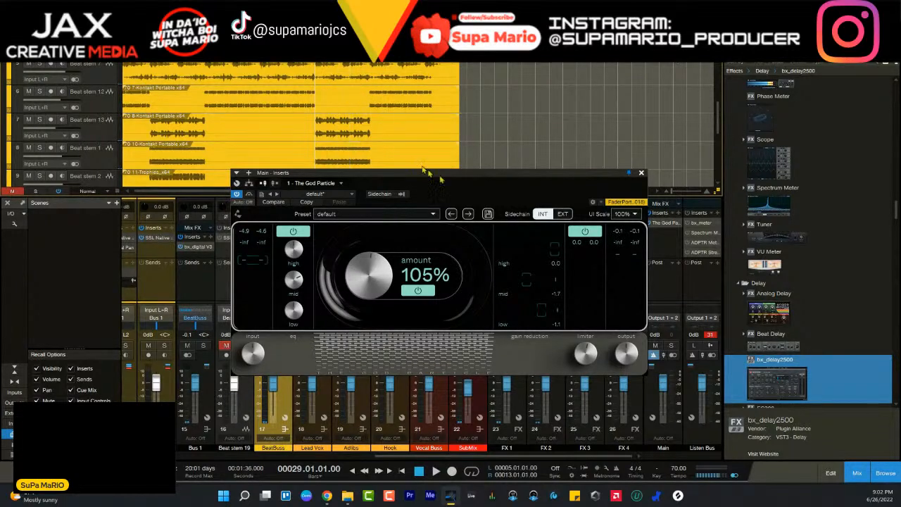
{"action": "key", "text": "space"}
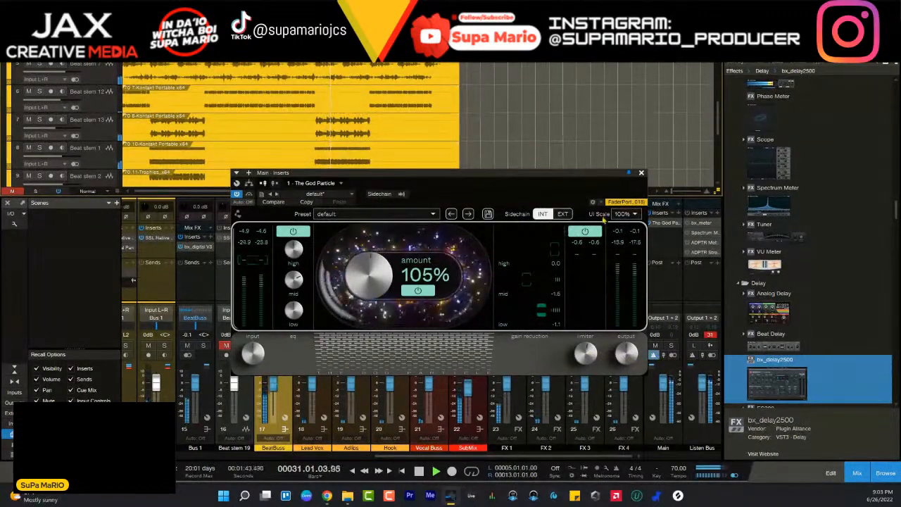
{"action": "left_click", "coordinate": [248, 194]}
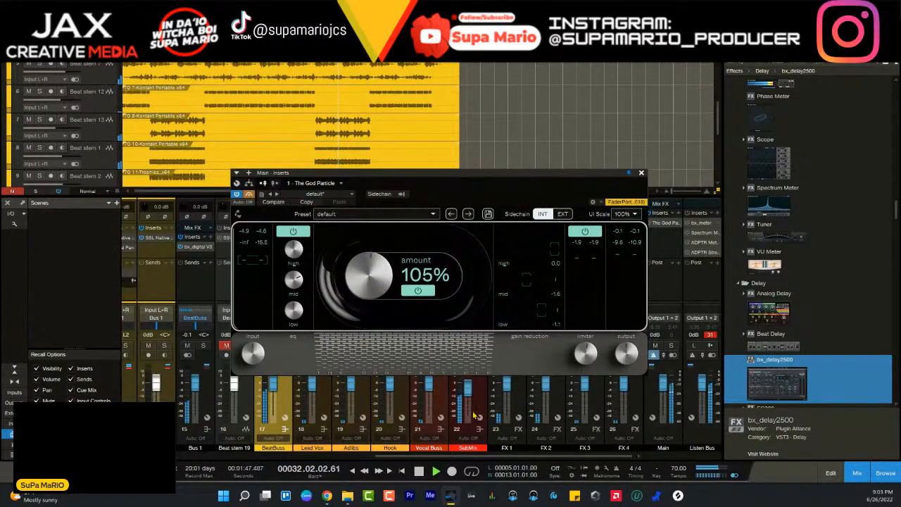
{"action": "left_click_drag", "start_coordinate": [534, 180], "coordinate": [547, 92]}
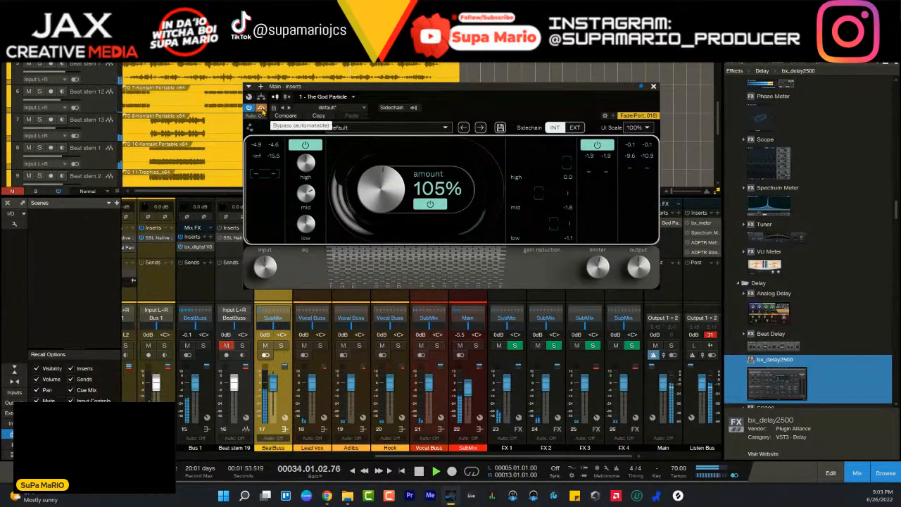
{"action": "left_click", "coordinate": [262, 109]}
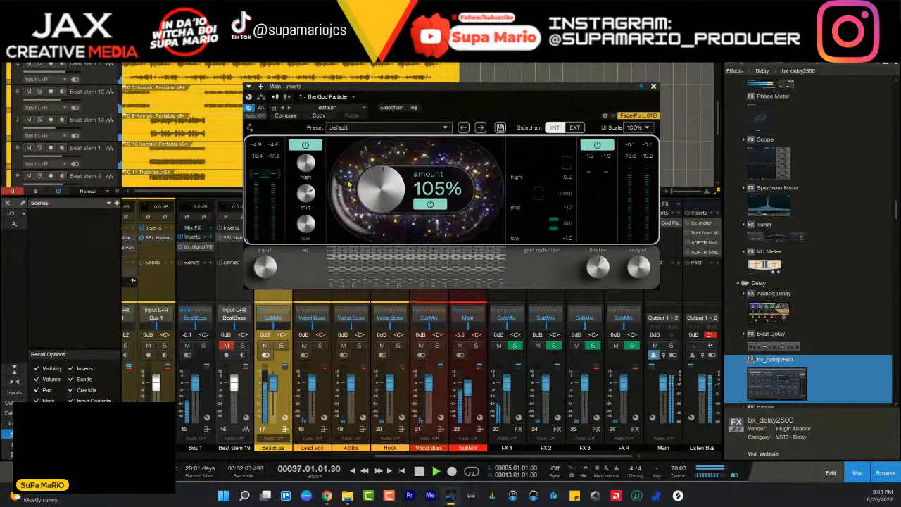
- Switch The God Particle's amount section off and back on to compare its effect, and stop playback around bar 45
{"action": "left_click", "coordinate": [431, 204]}
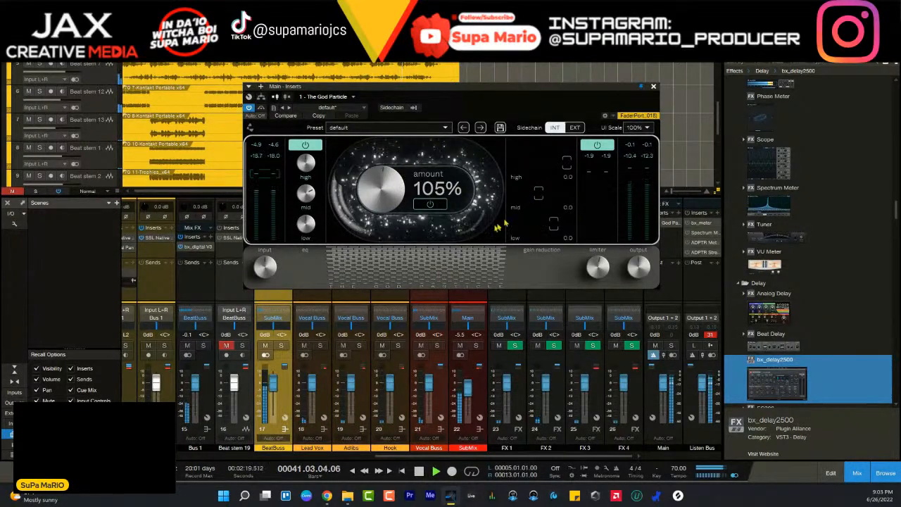
{"action": "left_click", "coordinate": [430, 204]}
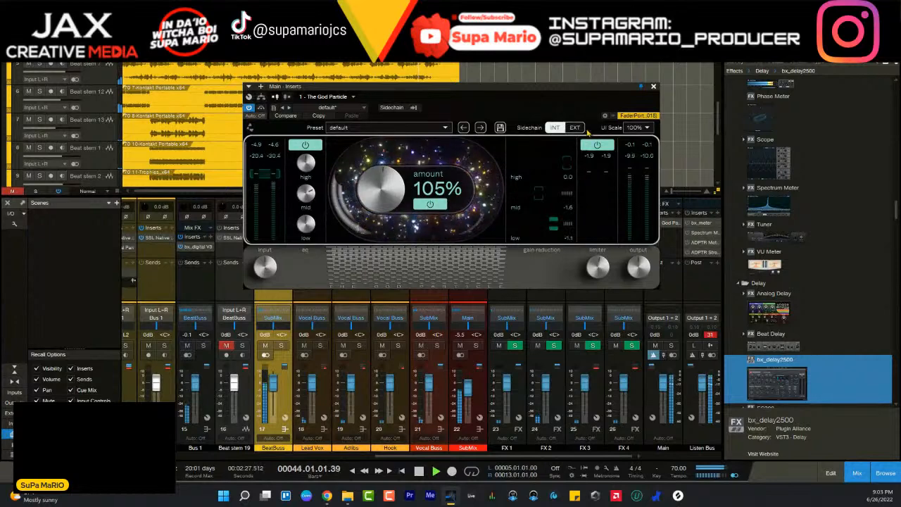
{"action": "mouse_move", "coordinate": [266, 265]}
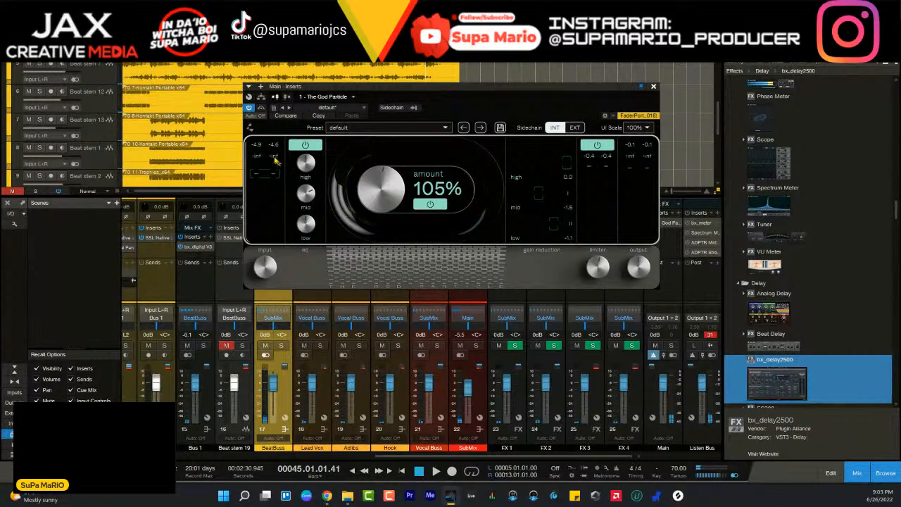
{"action": "key", "text": "space"}
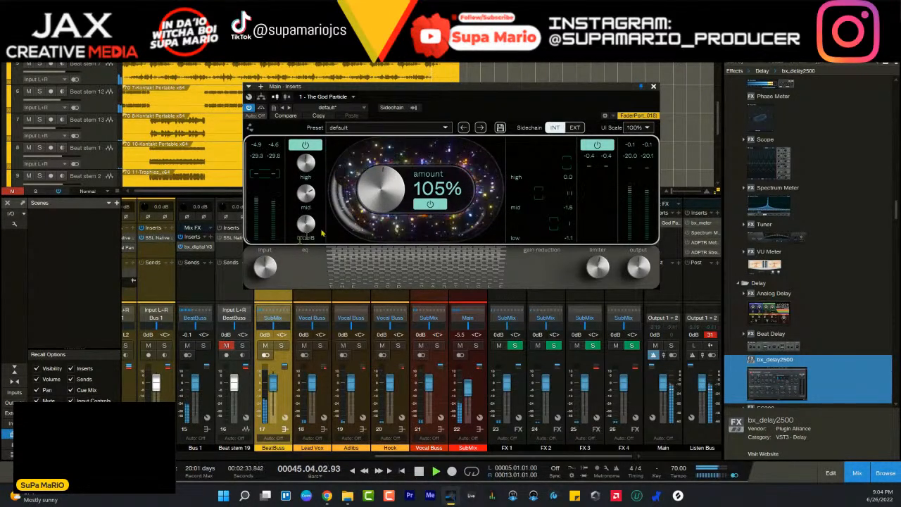
{"action": "key", "text": "space"}
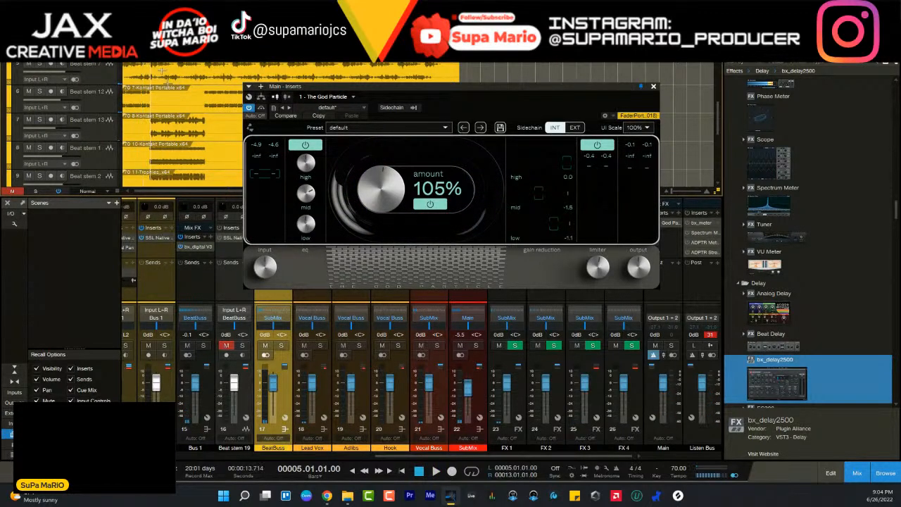
- Play from bar 5, raise The God Particle's input gain to about 1.2 dB, and stop playback around bar 11
{"action": "key", "text": "space"}
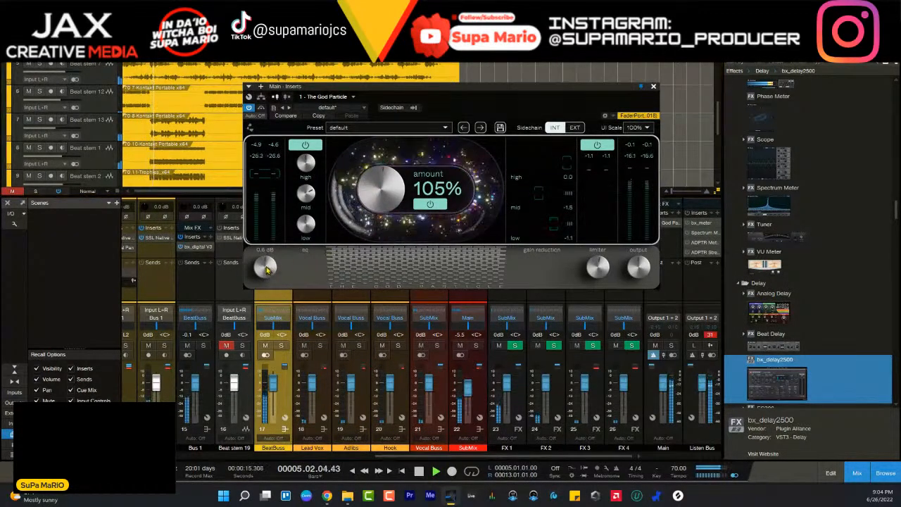
{"action": "left_click_drag", "start_coordinate": [267, 270], "coordinate": [267, 267]}
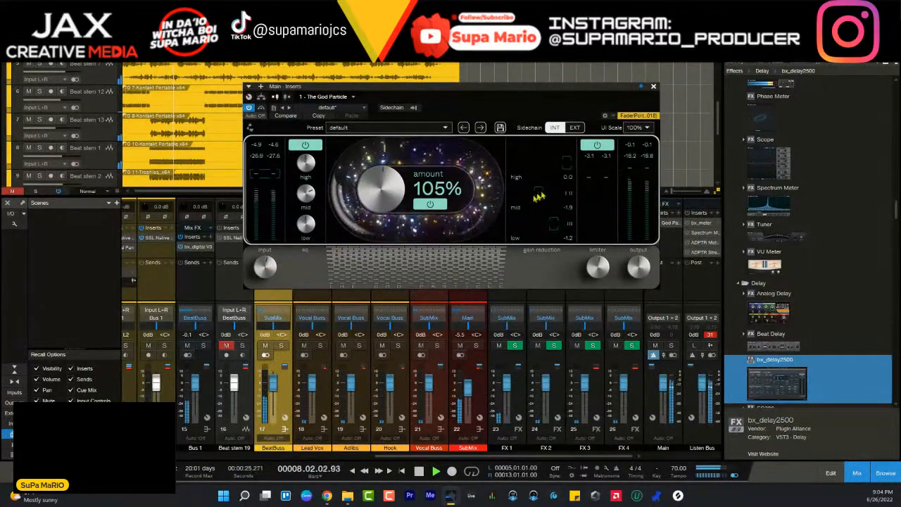
{"action": "mouse_move", "coordinate": [270, 269]}
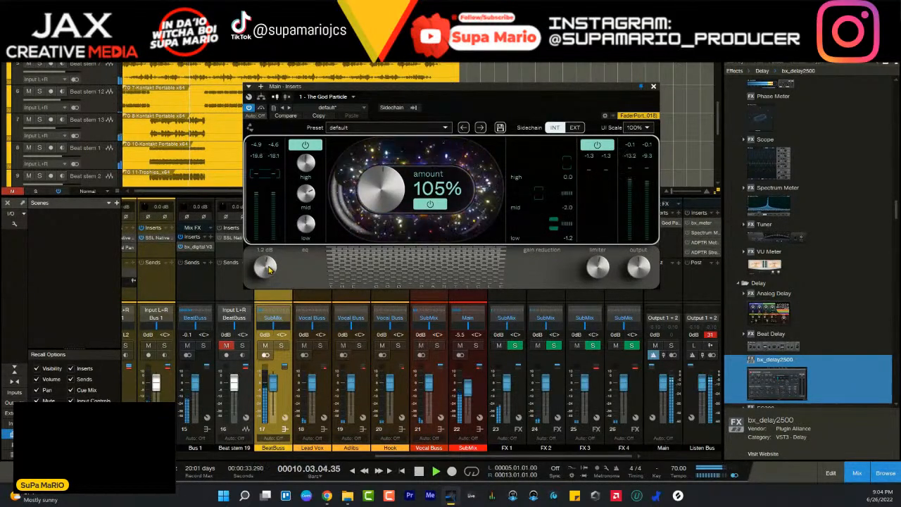
{"action": "left_click_drag", "start_coordinate": [270, 270], "coordinate": [276, 266]}
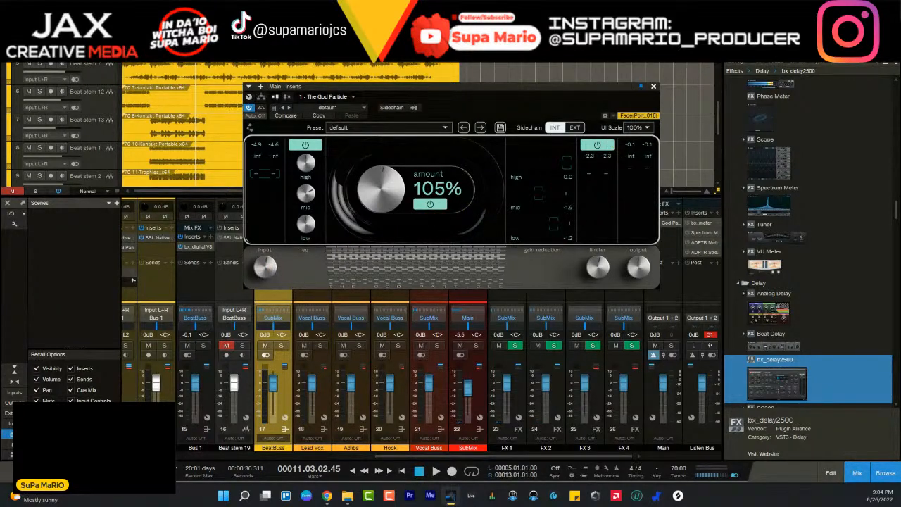
- Swap The God Particle for MetricAB on the Listen Bus, check the mix in its Loudness view during playback, and stop
{"action": "left_click", "coordinate": [654, 88]}
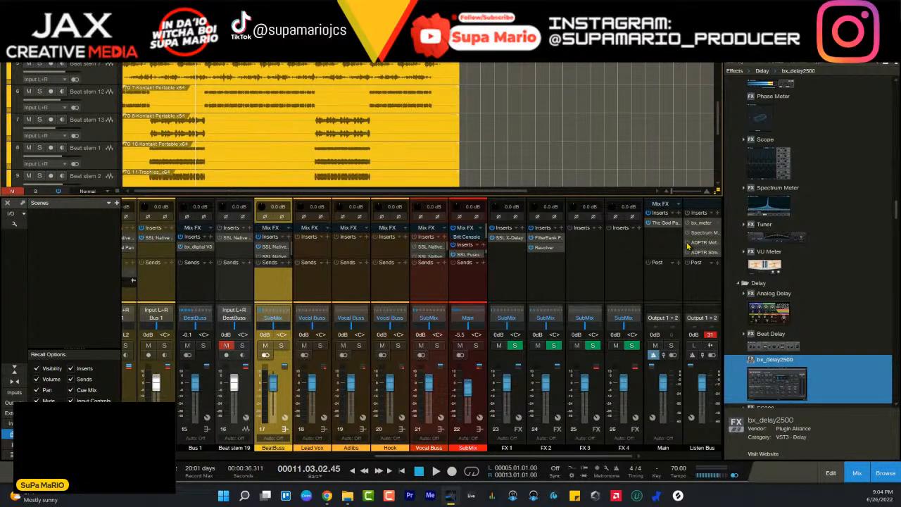
{"action": "left_click", "coordinate": [702, 243]}
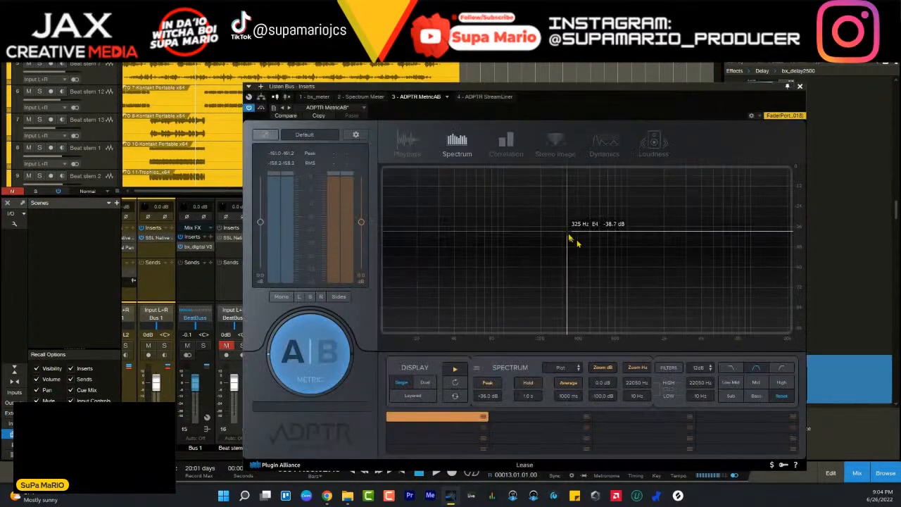
{"action": "left_click", "coordinate": [614, 150]}
{"action": "left_click", "coordinate": [649, 149]}
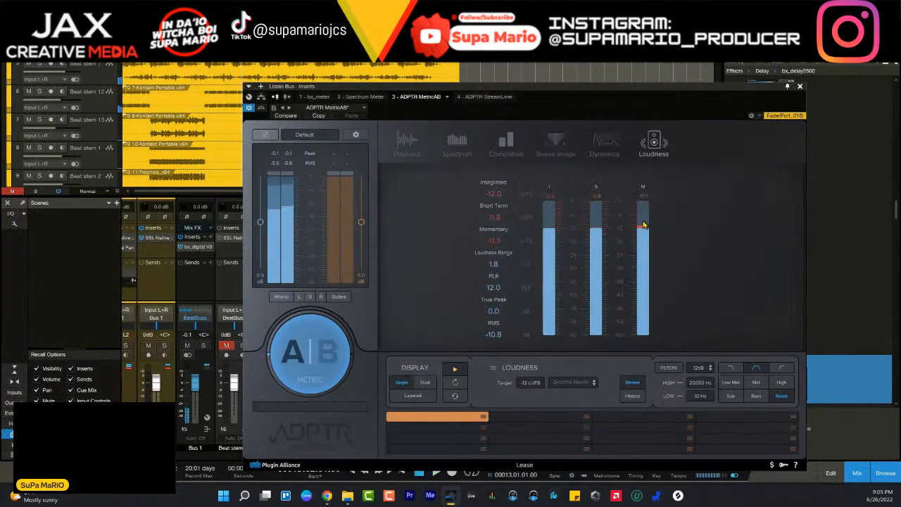
{"action": "key", "text": "space"}
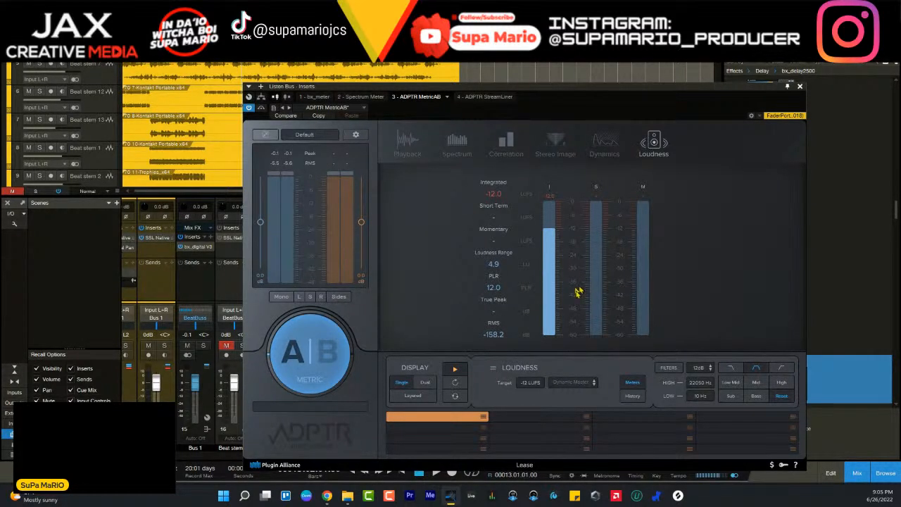
- Play the mix against MetricAB's YouTube loudness target of -13 LUFS, and switch the target to Dynamic Master at -12 LUFS
{"action": "left_click", "coordinate": [570, 383]}
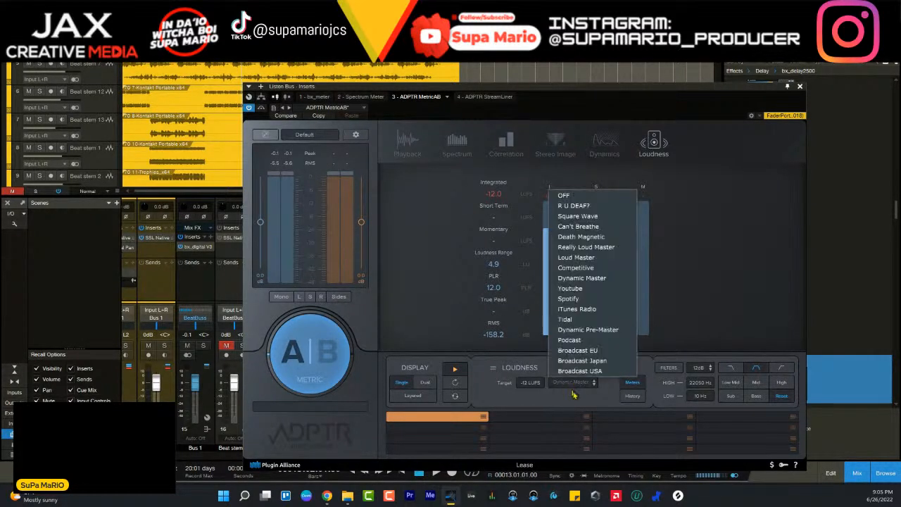
{"action": "left_click", "coordinate": [586, 294]}
{"action": "key", "text": "space"}
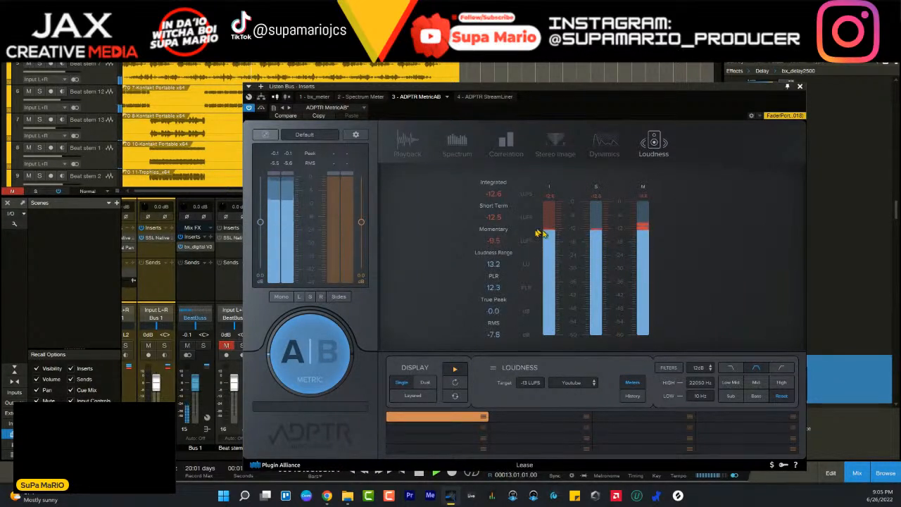
{"action": "left_click", "coordinate": [574, 392]}
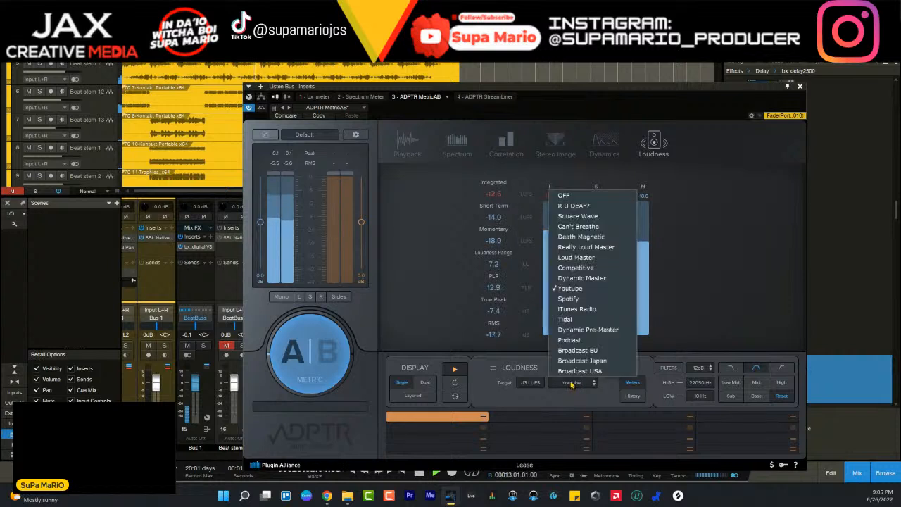
{"action": "left_click", "coordinate": [579, 279]}
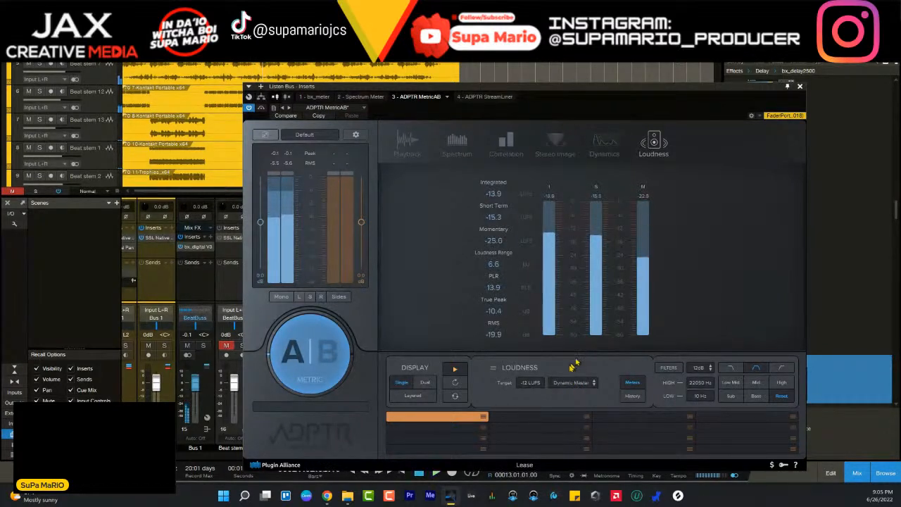
- Check the playing mix against the Competitive loudness target of -10 LUFS, and return the target to Dynamic Master
{"action": "left_click", "coordinate": [574, 382]}
{"action": "left_click", "coordinate": [575, 281]}
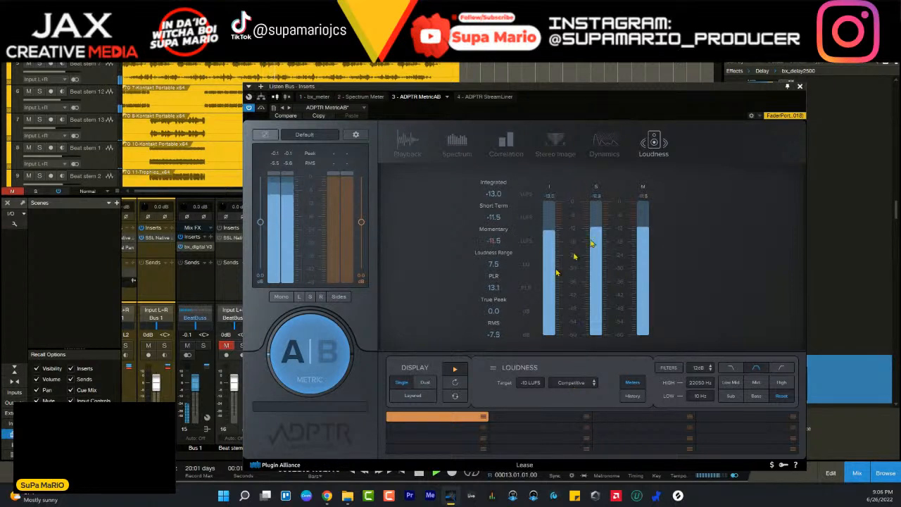
{"action": "left_click", "coordinate": [576, 382]}
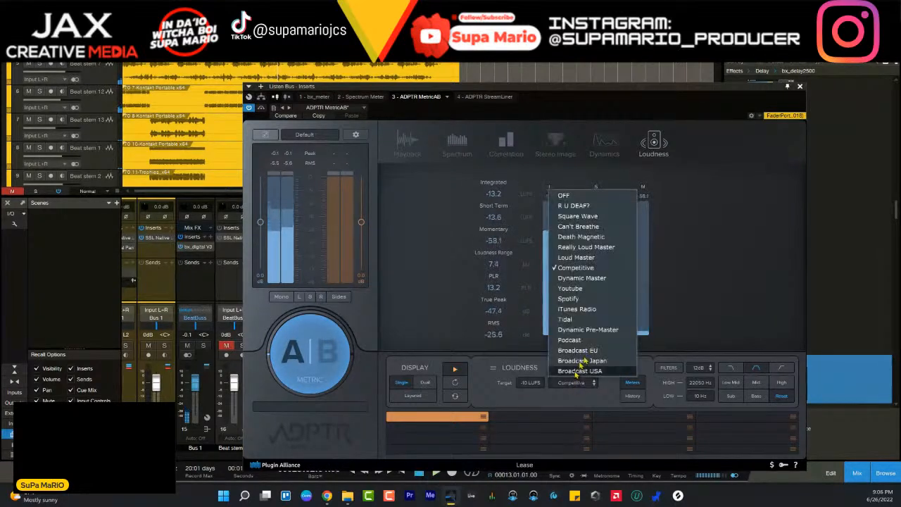
{"action": "left_click", "coordinate": [583, 275]}
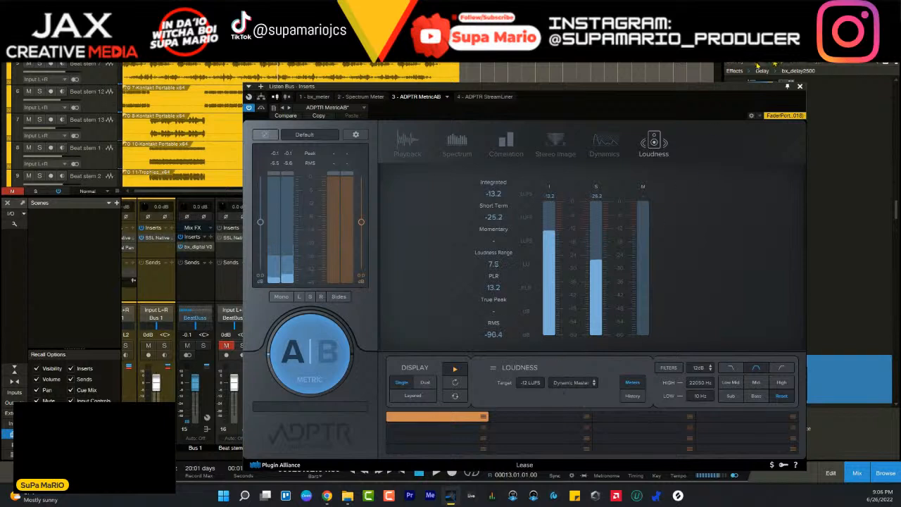
- Examine the mix in MetricAB's Dynamics view, restart playback, and try a slightly higher level for channel A
{"action": "left_click", "coordinate": [604, 144]}
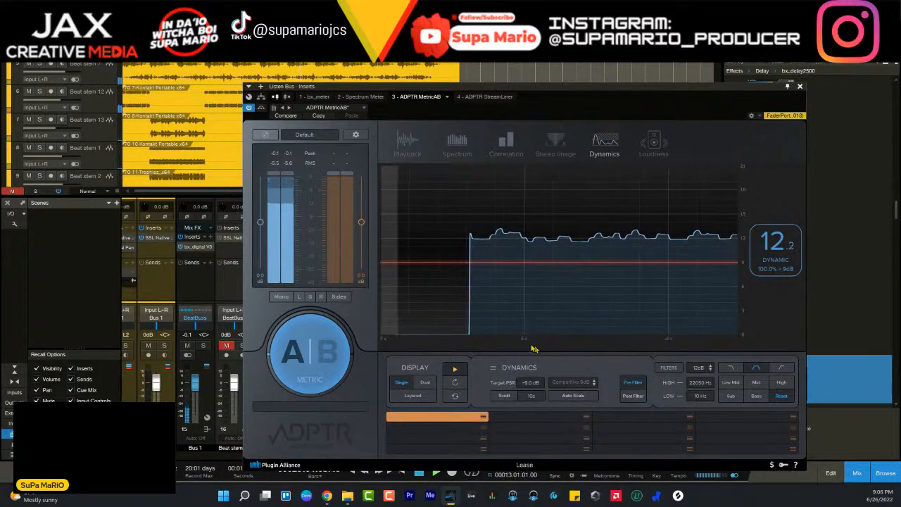
{"action": "key", "text": "space"}
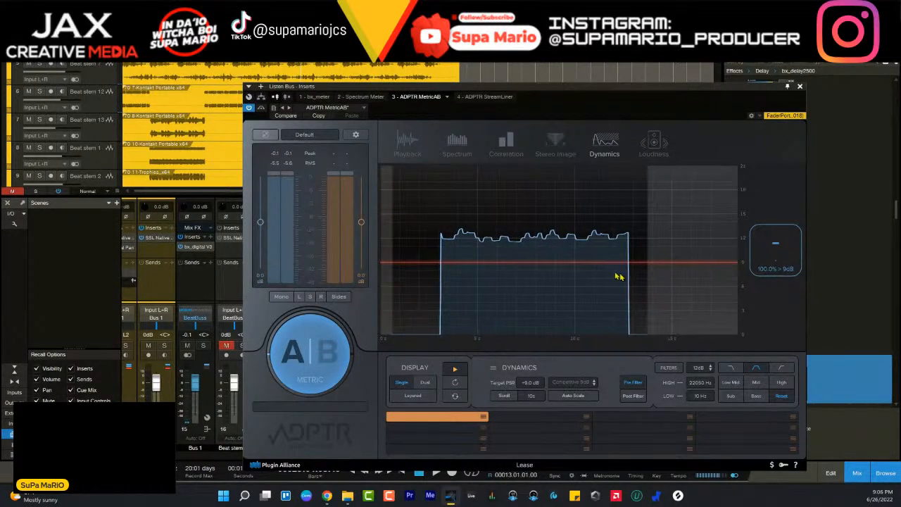
{"action": "key", "text": "space"}
{"action": "left_click_drag", "start_coordinate": [261, 223], "coordinate": [261, 218]}
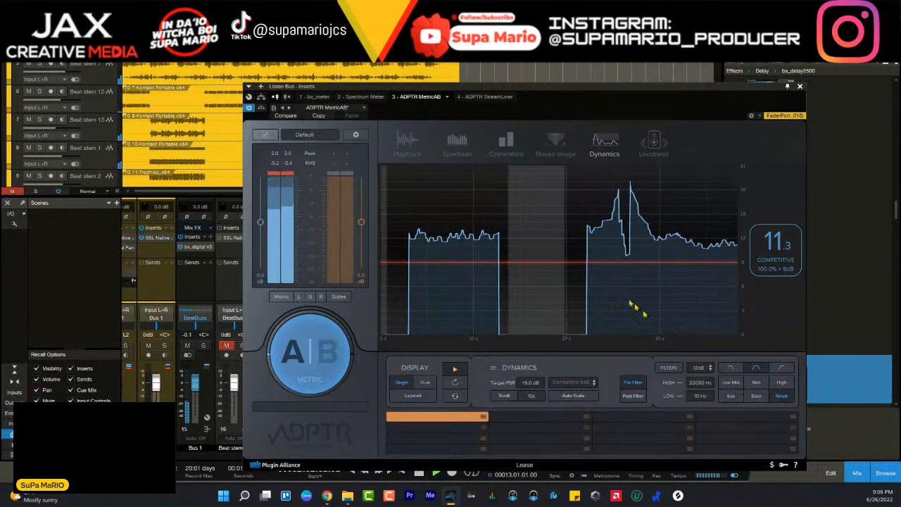
- Examine the mix in MetricAB's Stereo Image view, check Dynamics again, and close the plug-in
{"action": "left_click", "coordinate": [555, 145]}
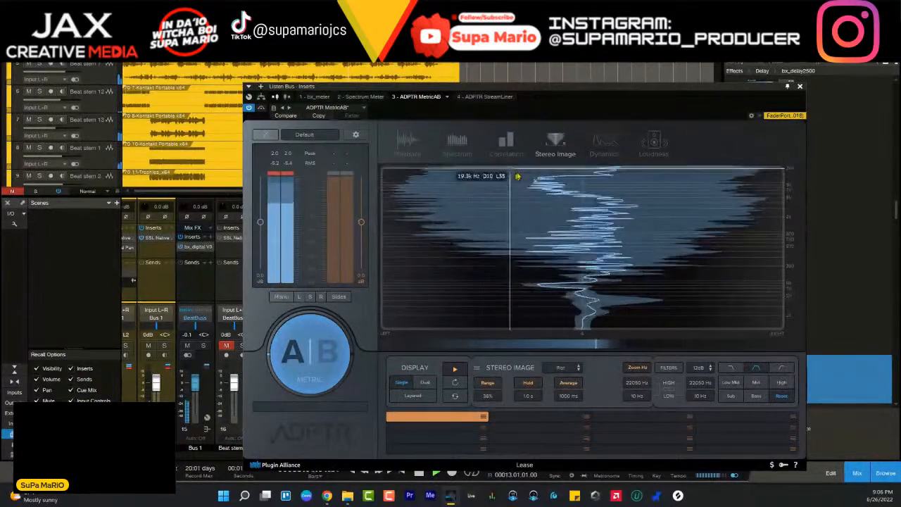
{"action": "left_click", "coordinate": [606, 146]}
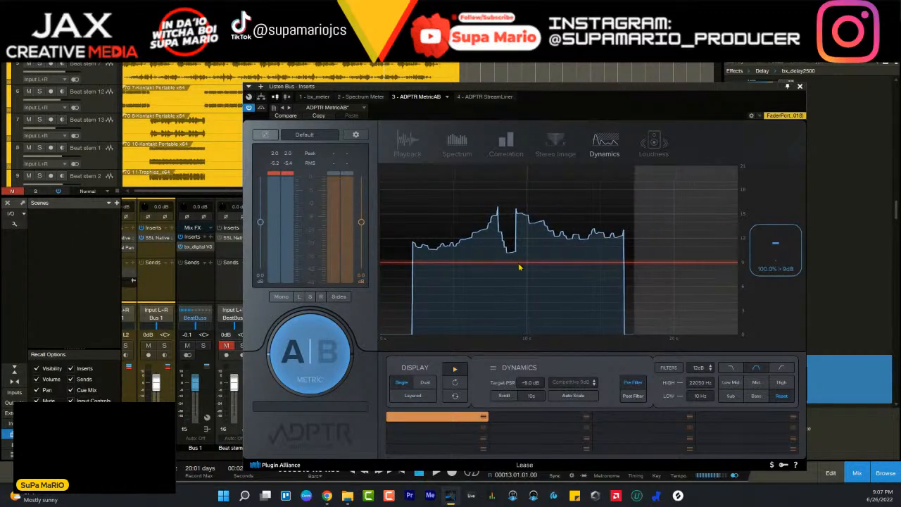
{"action": "left_click", "coordinate": [800, 85]}
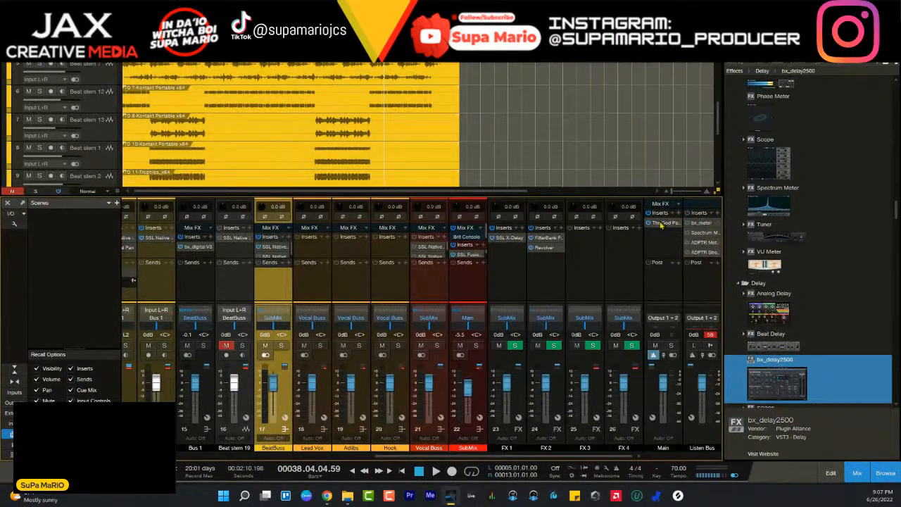
- Reopen The God Particle on Main, move its window down over the mixer to review its settings, and close it
{"action": "left_click", "coordinate": [662, 224]}
{"action": "left_click_drag", "start_coordinate": [511, 90], "coordinate": [447, 211]}
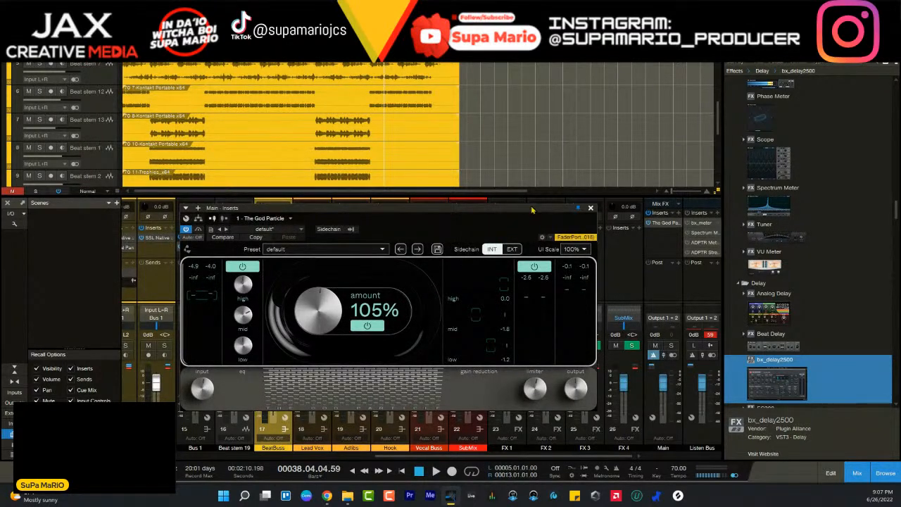
{"action": "left_click_drag", "start_coordinate": [532, 210], "coordinate": [601, 205]}
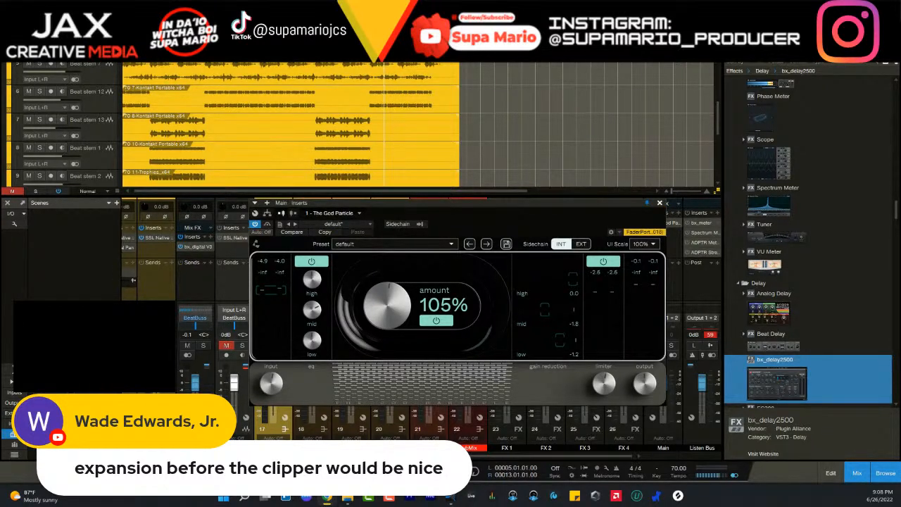
{"action": "left_click", "coordinate": [659, 204]}
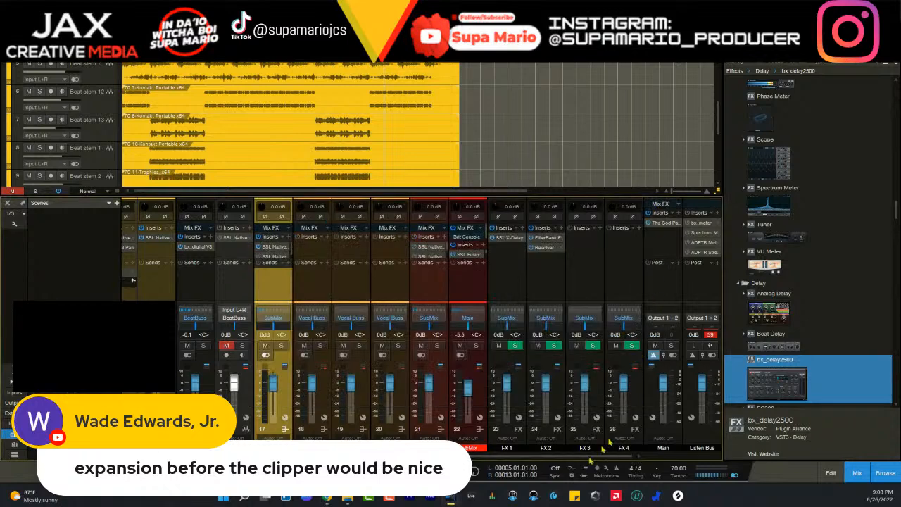
- Start playback from around the end of bar 38 and solo the drums bus on channel 4
{"action": "left_click_drag", "start_coordinate": [585, 457], "coordinate": [328, 457]}
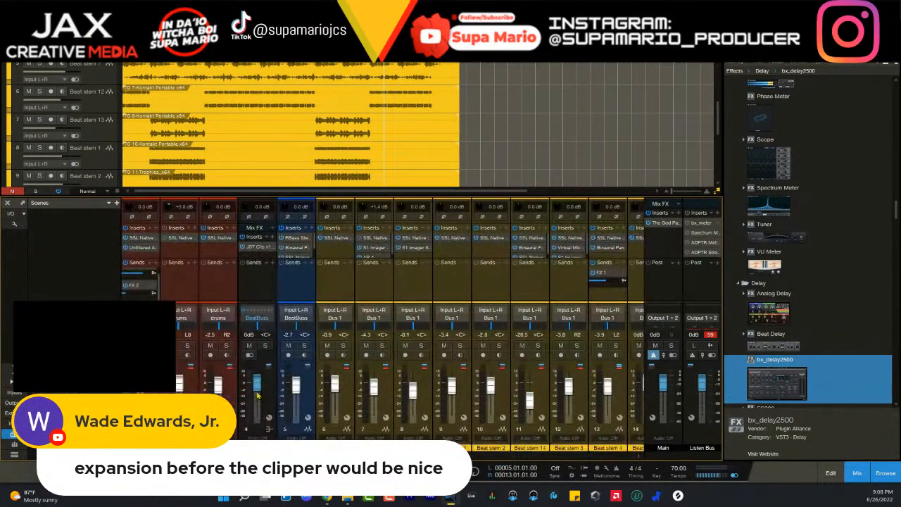
{"action": "key", "text": "space"}
{"action": "left_click", "coordinate": [265, 346]}
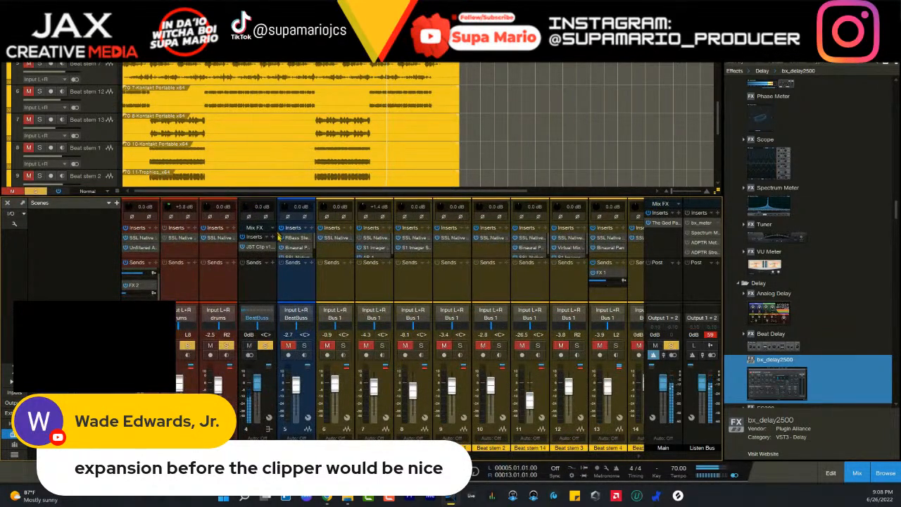
- Search for "ex" among the insert effects for the drums bus, look over the Expander entry, and close the list
{"action": "left_click", "coordinate": [275, 242]}
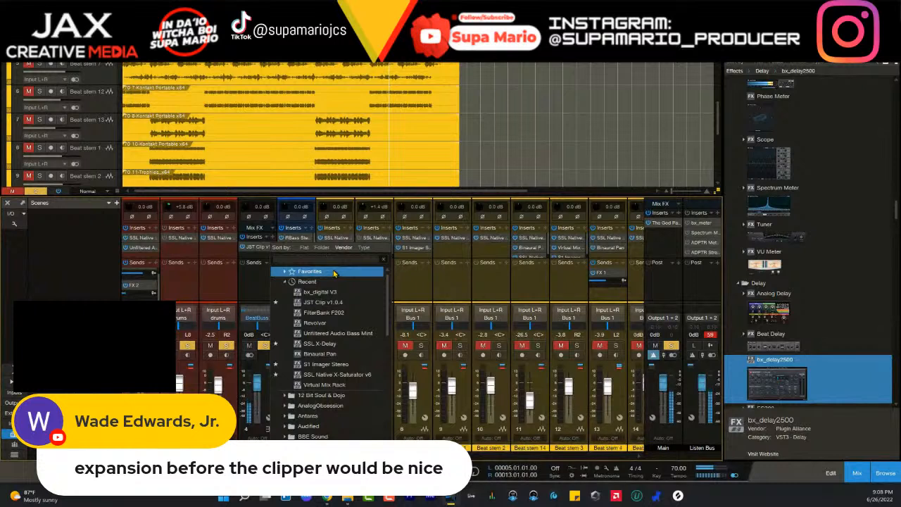
{"action": "type", "text": "ex"}
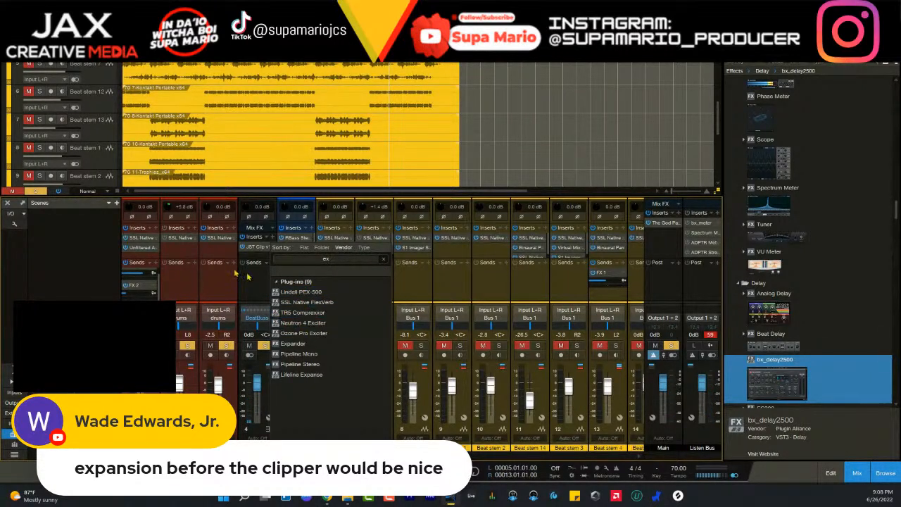
{"action": "left_click", "coordinate": [299, 343]}
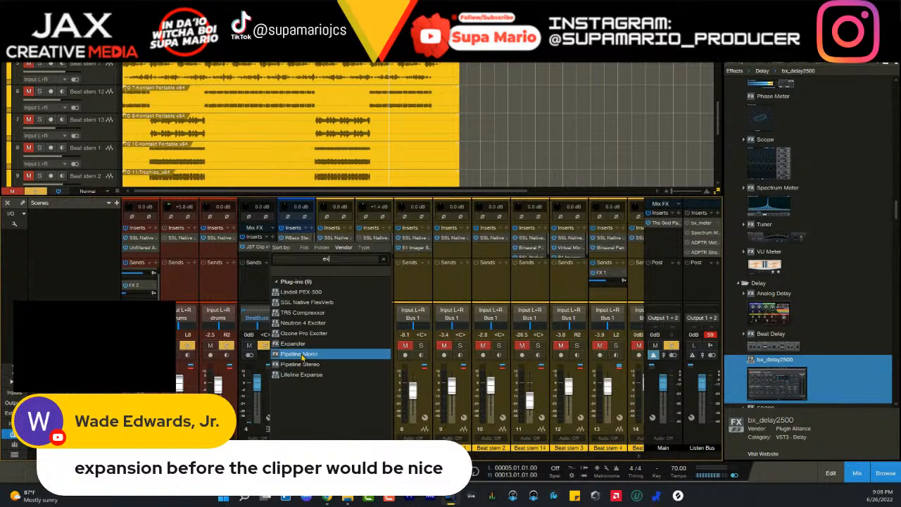
{"action": "left_click", "coordinate": [253, 291]}
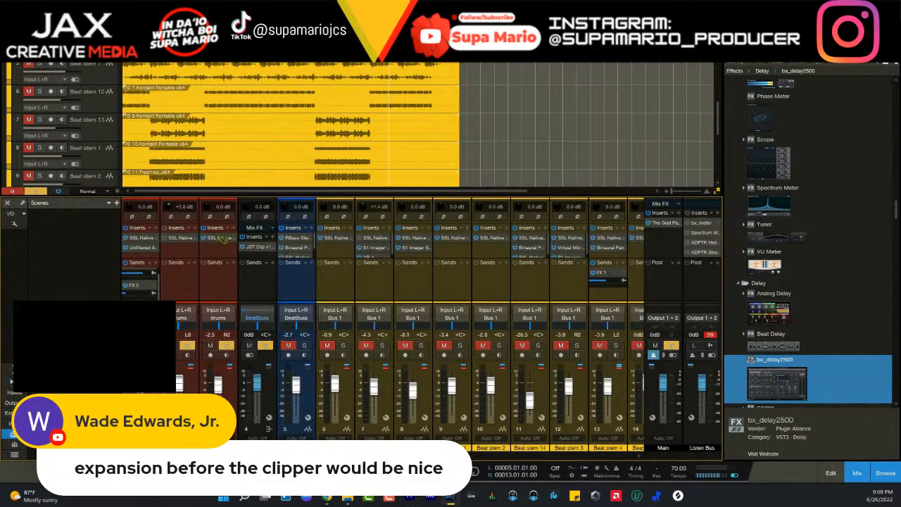